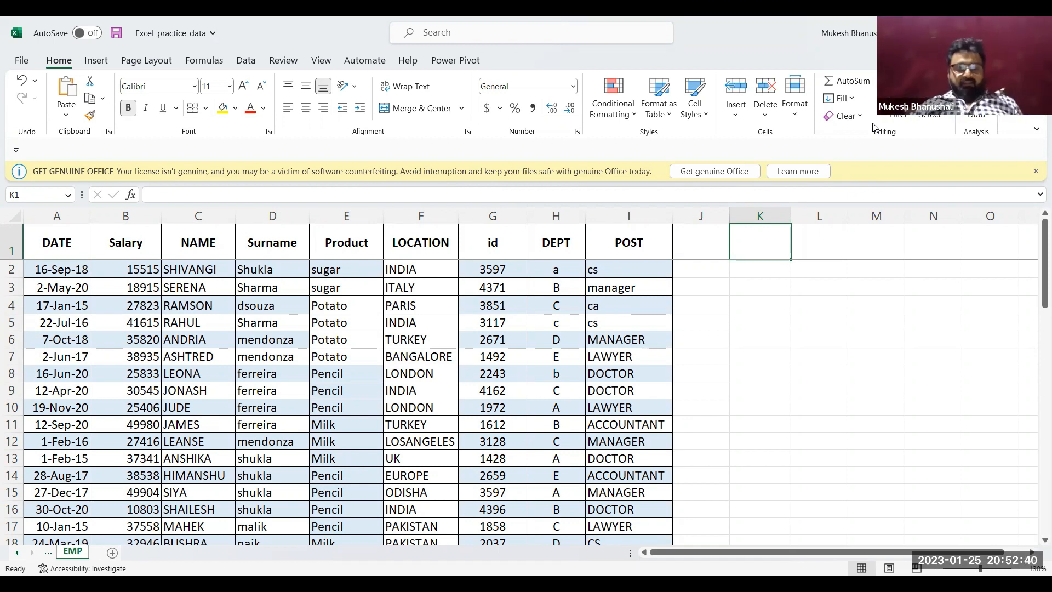
{"action": "left_click", "coordinate": [531, 290]}
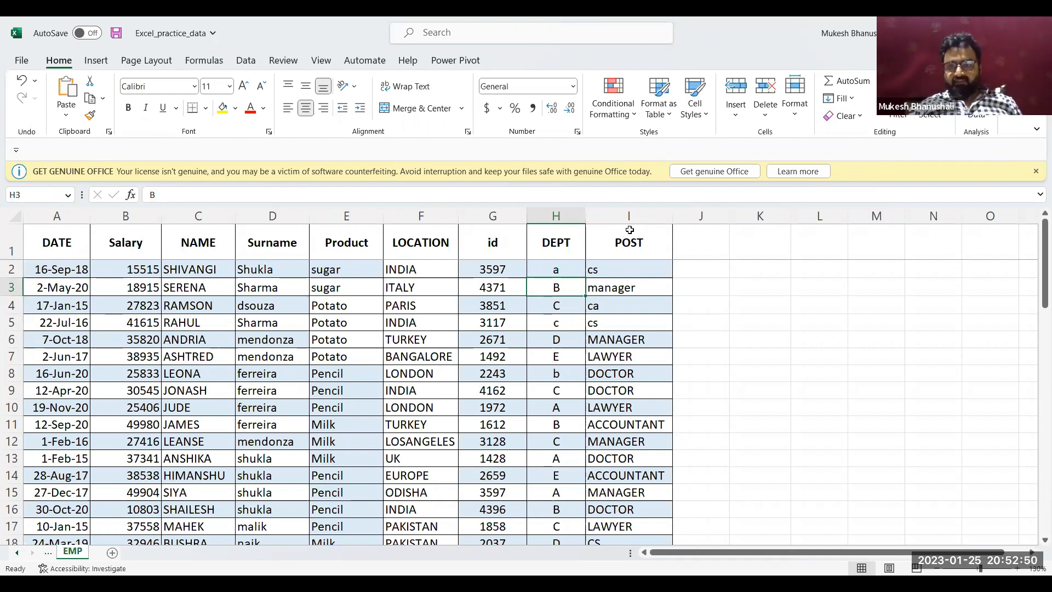
{"action": "left_click", "coordinate": [436, 357]}
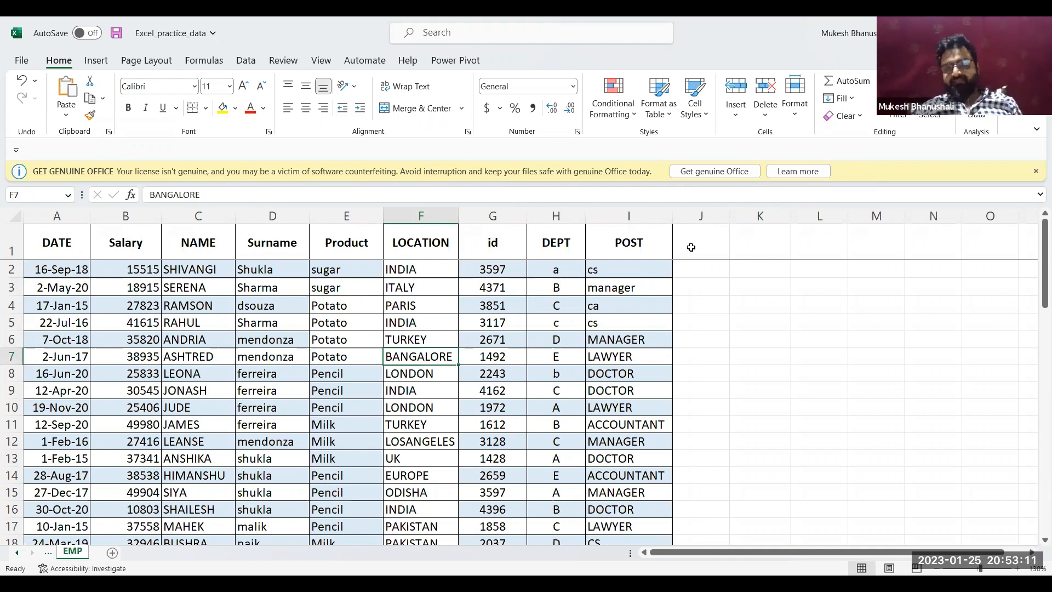
Enter the heading "database" in cell K1 beside the employee data
{"action": "left_click", "coordinate": [750, 247]}
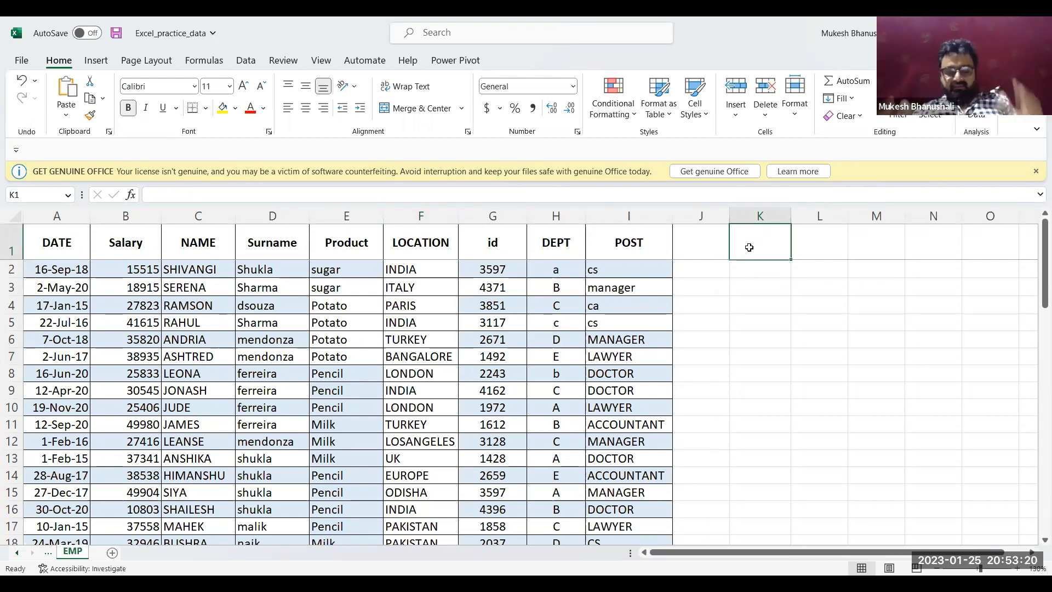
{"action": "type", "text": "atabse"}
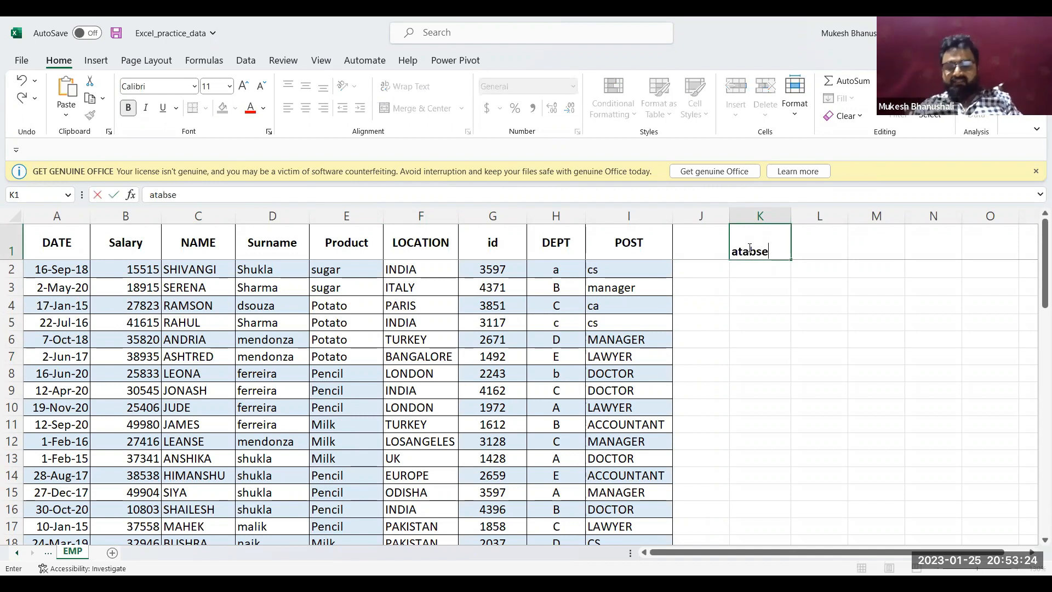
{"action": "key", "text": "Escape"}
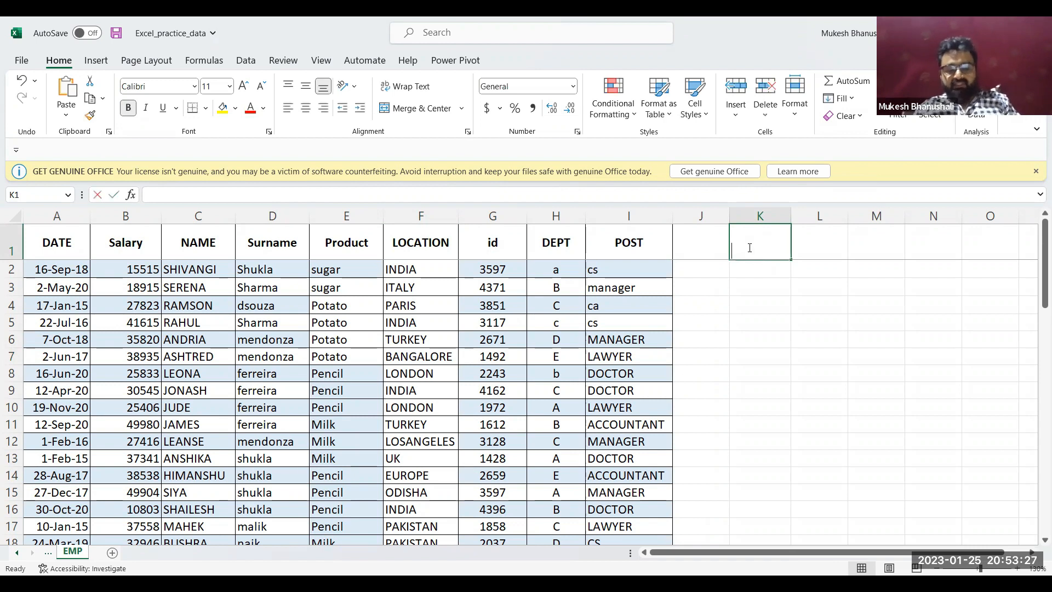
{"action": "type", "text": "database"}
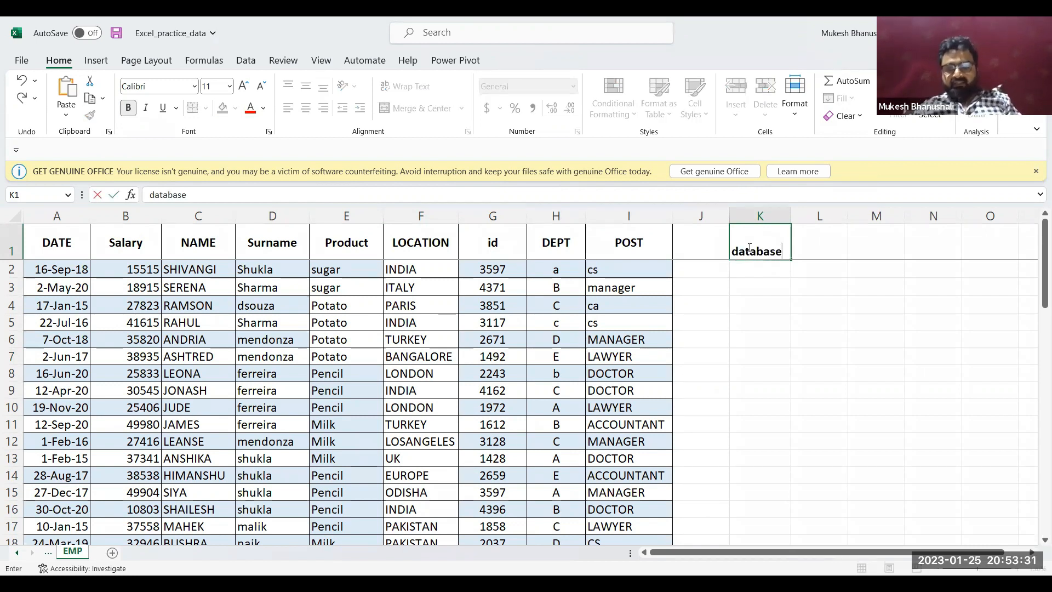
{"action": "key", "text": "Return"}
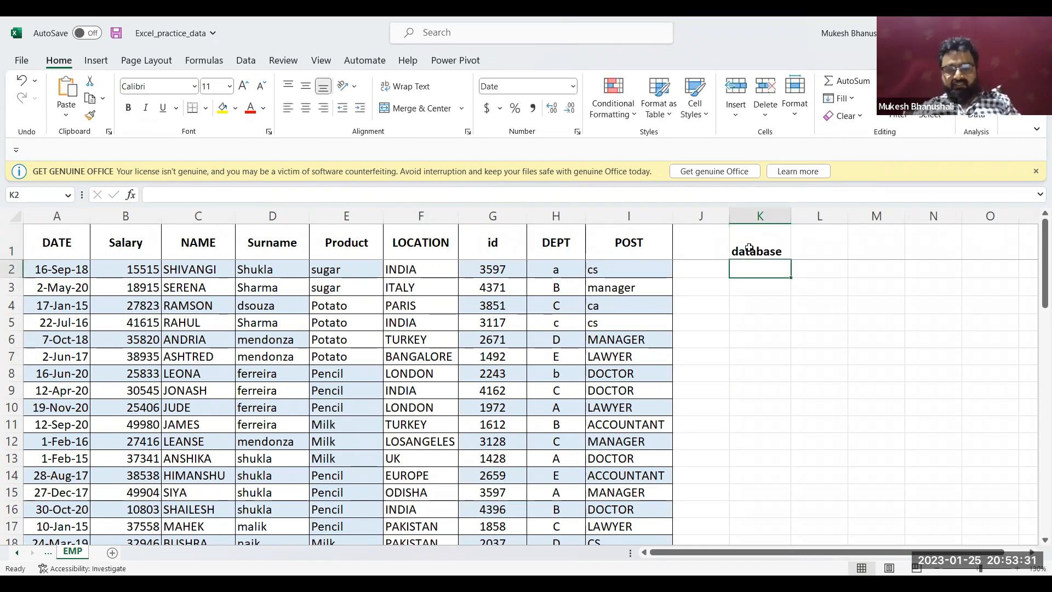
List "table 1" in K2 and "table 2" in K3 under the database heading
{"action": "type", "text": "tabe"}
{"action": "key", "text": "BackSpace"}
{"action": "type", "text": "le 1"}
{"action": "key", "text": "Return"}
{"action": "type", "text": "table 2"}
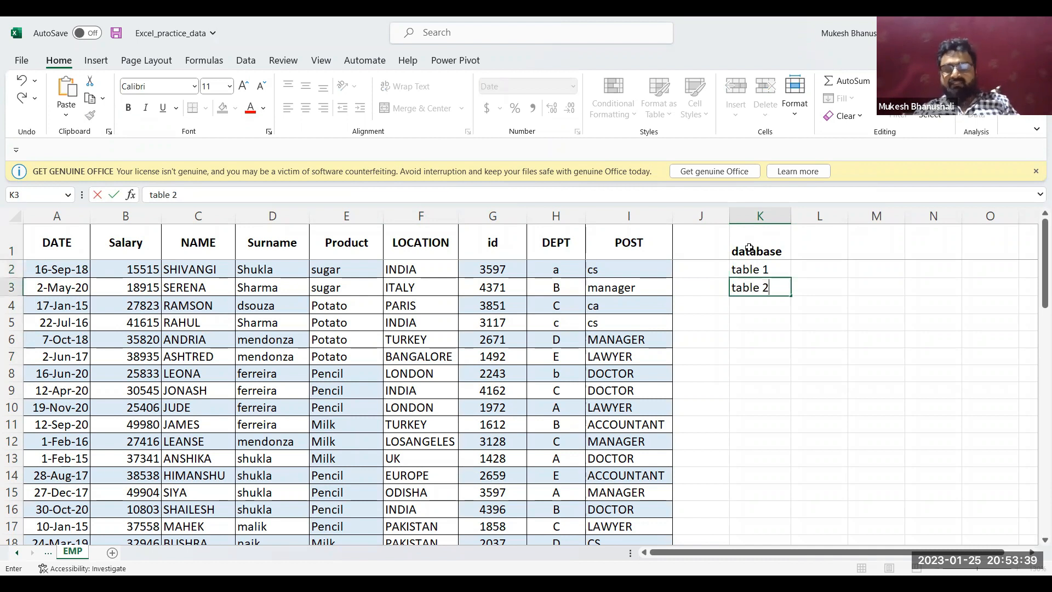
{"action": "key", "text": "Return"}
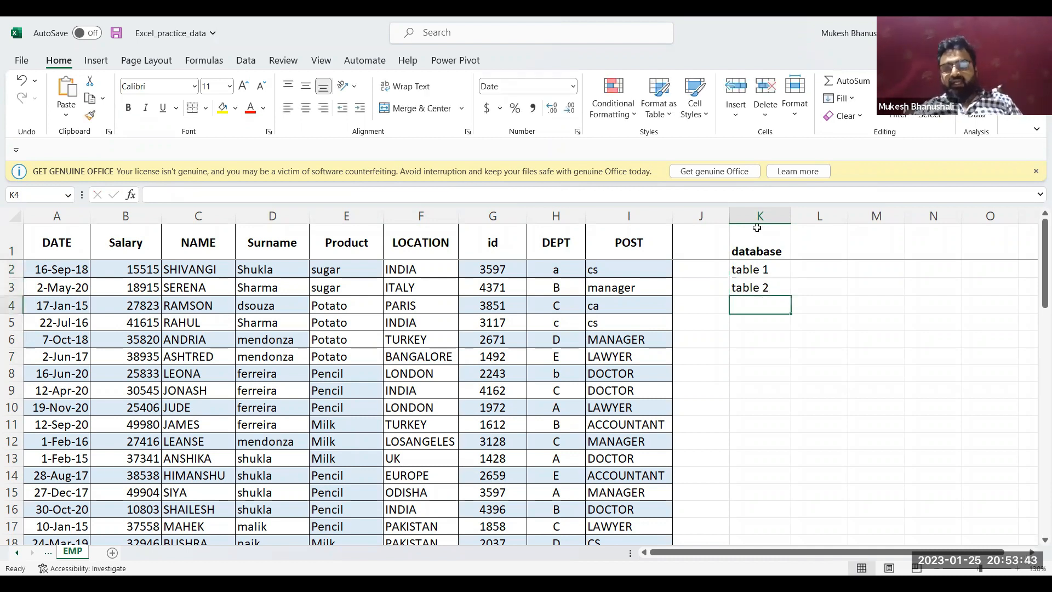
Enter "fields,records" in cell L2 beside the table 1 entry
{"action": "left_click", "coordinate": [806, 270]}
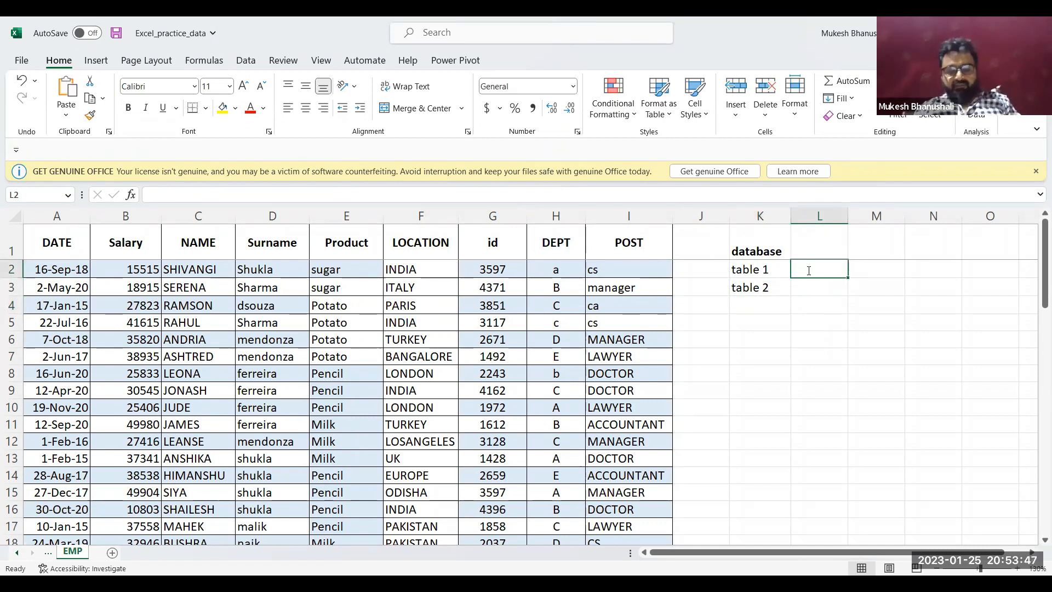
{"action": "type", "text": "fields"}
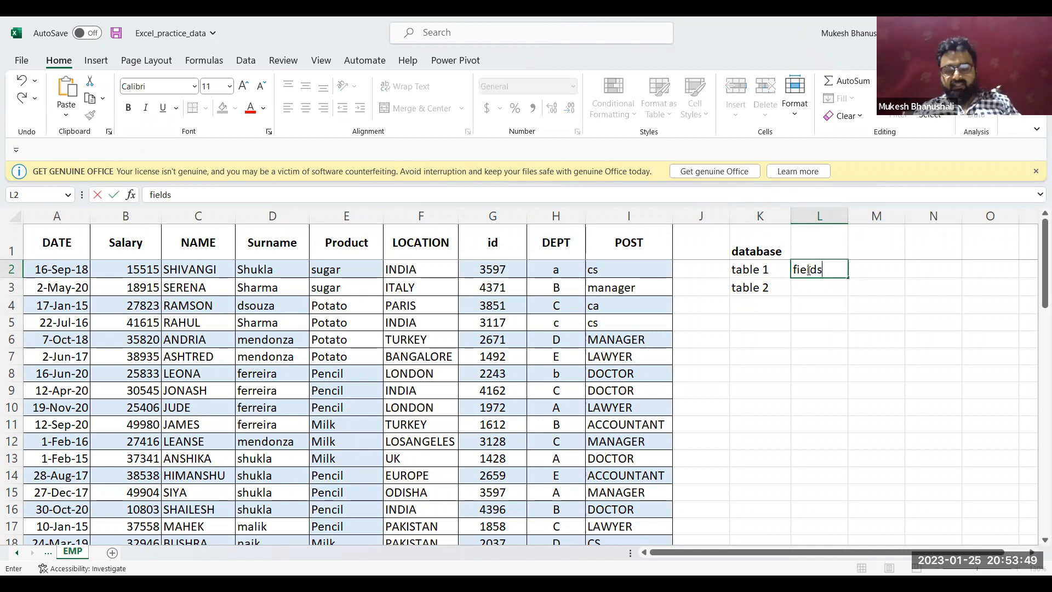
{"action": "type", "text": ",r"}
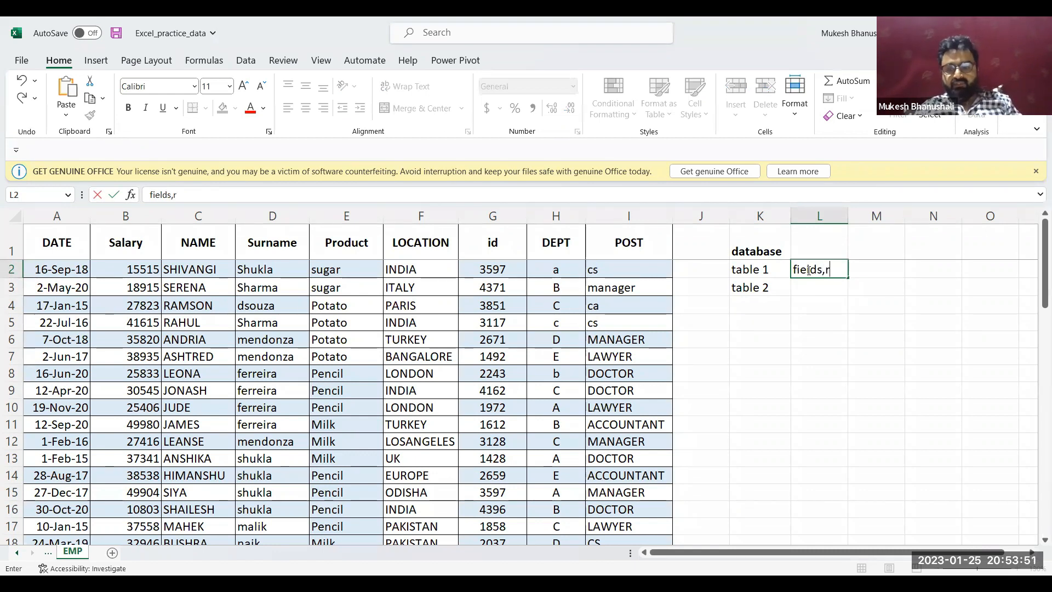
{"action": "type", "text": "ecords"}
{"action": "key", "text": "Return"}
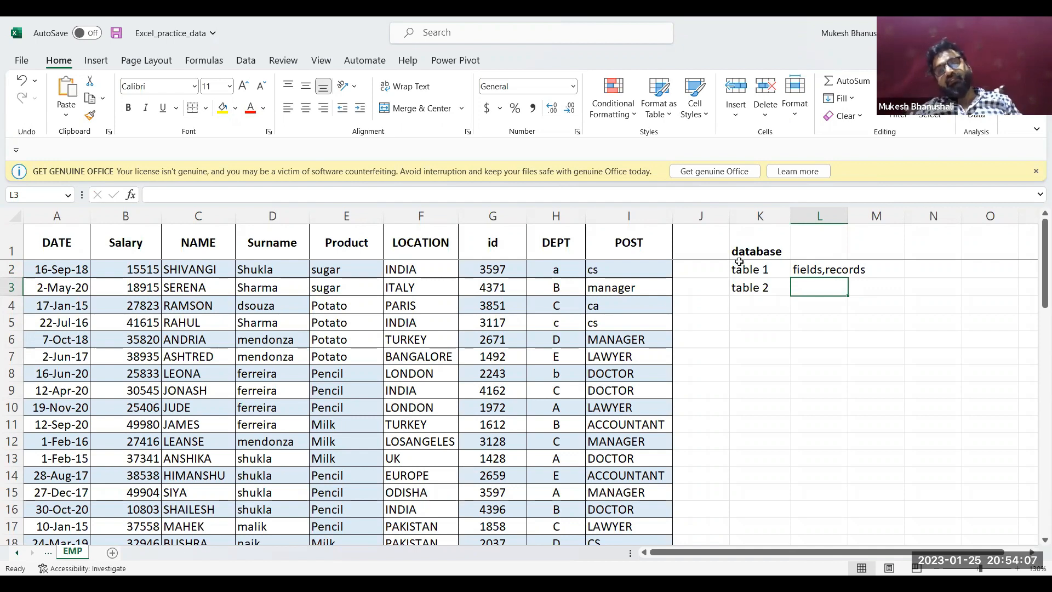
{"action": "left_click", "coordinate": [757, 256]}
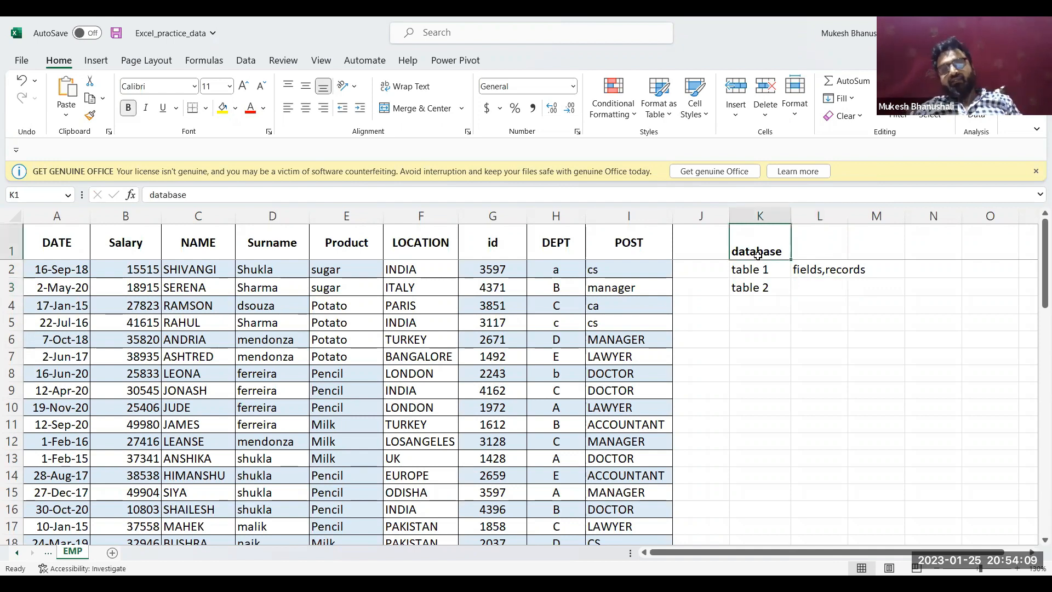
{"action": "left_click", "coordinate": [755, 274]}
{"action": "left_click", "coordinate": [751, 284]}
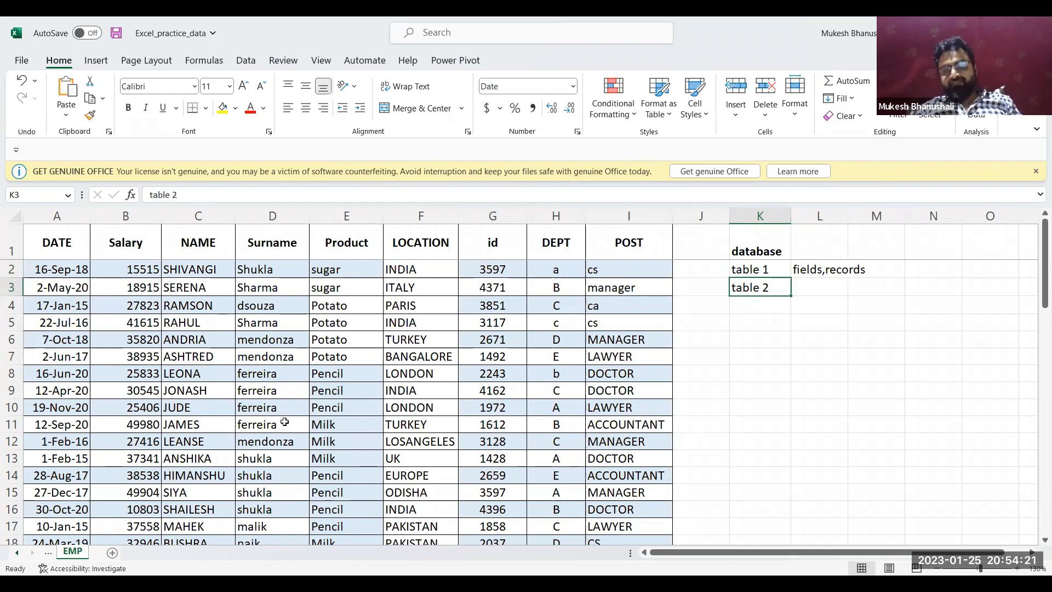
{"action": "left_click", "coordinate": [284, 423]}
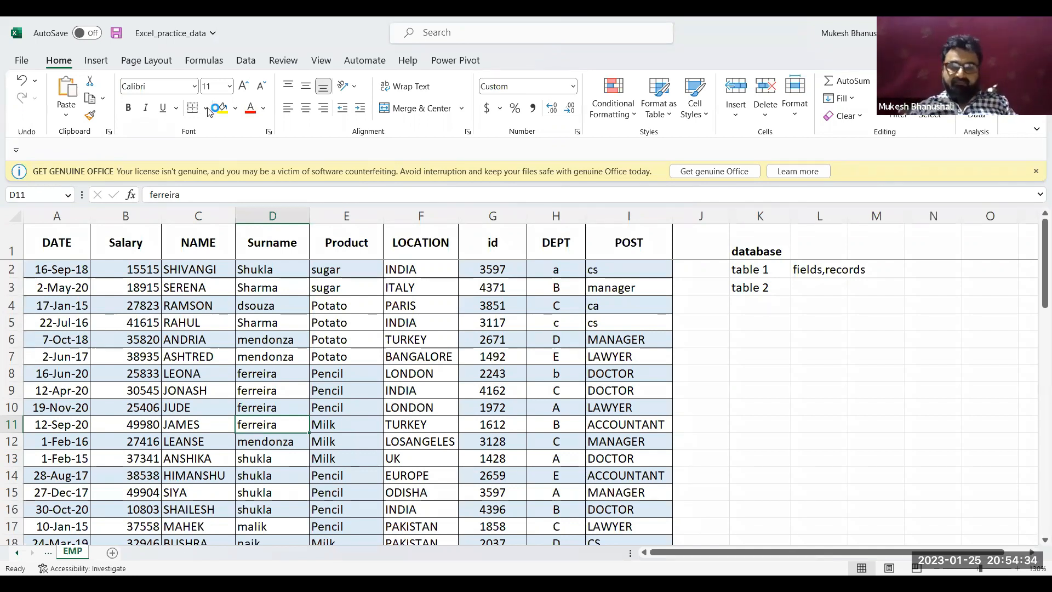
Add the column header "purid" in K6 and enter a sample five-digit purchase ID in K7
{"action": "left_click", "coordinate": [754, 333]}
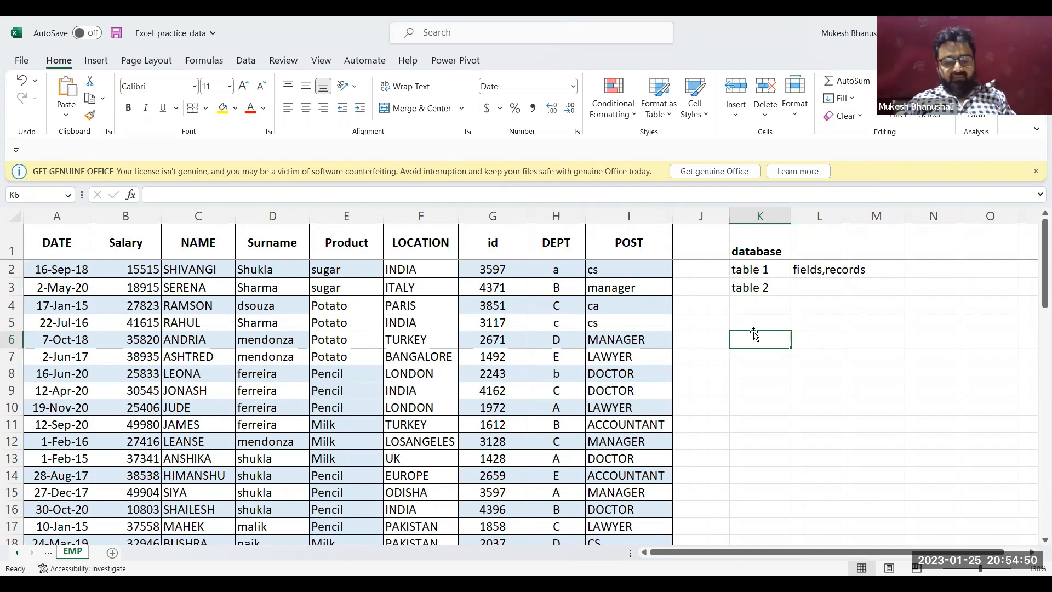
{"action": "type", "text": "p"}
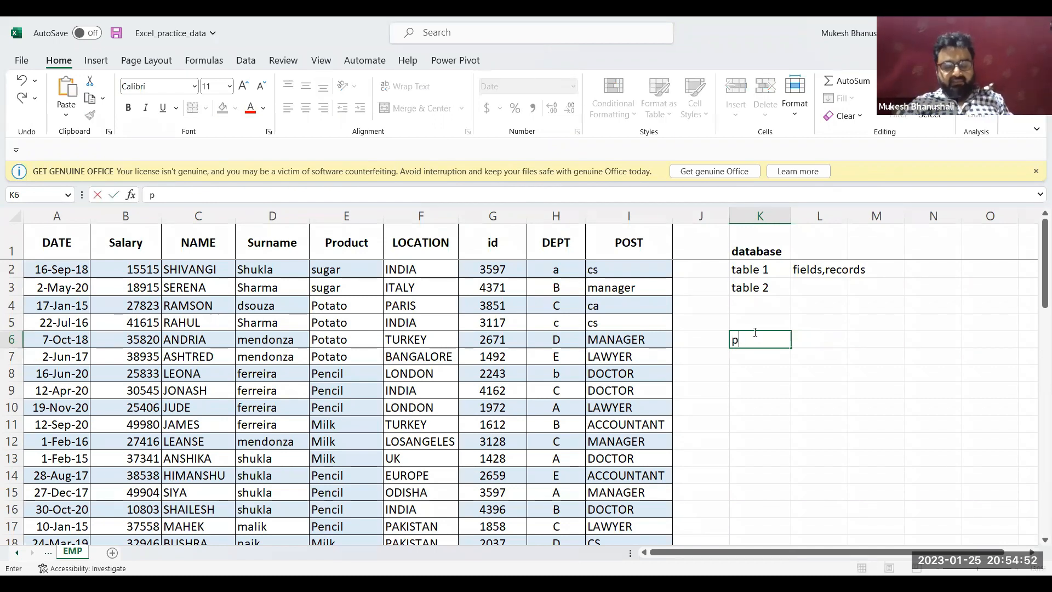
{"action": "type", "text": "urid"}
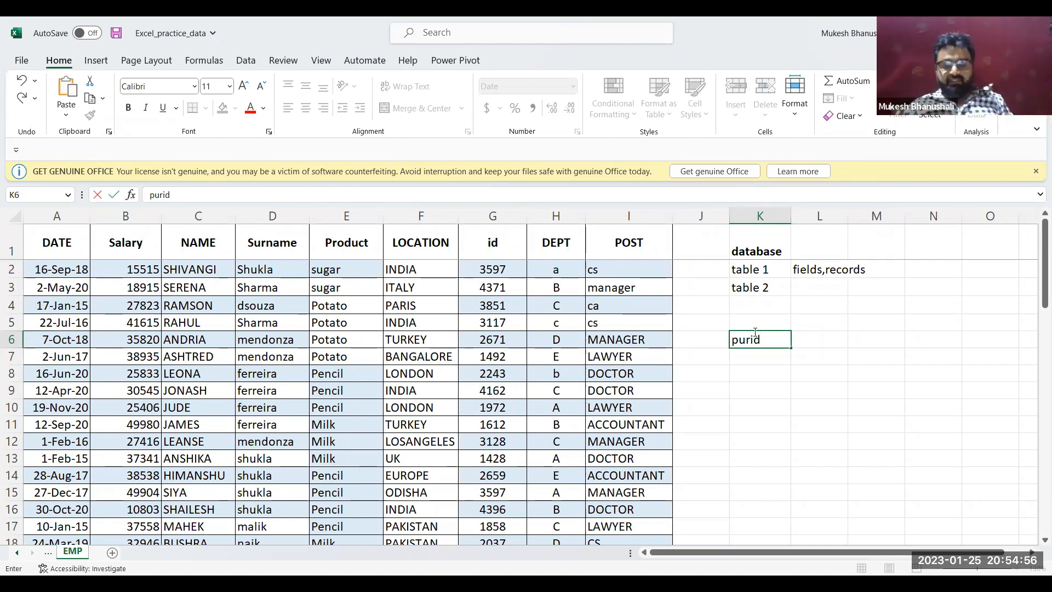
{"action": "key", "text": "Return"}
{"action": "type", "text": "10232"}
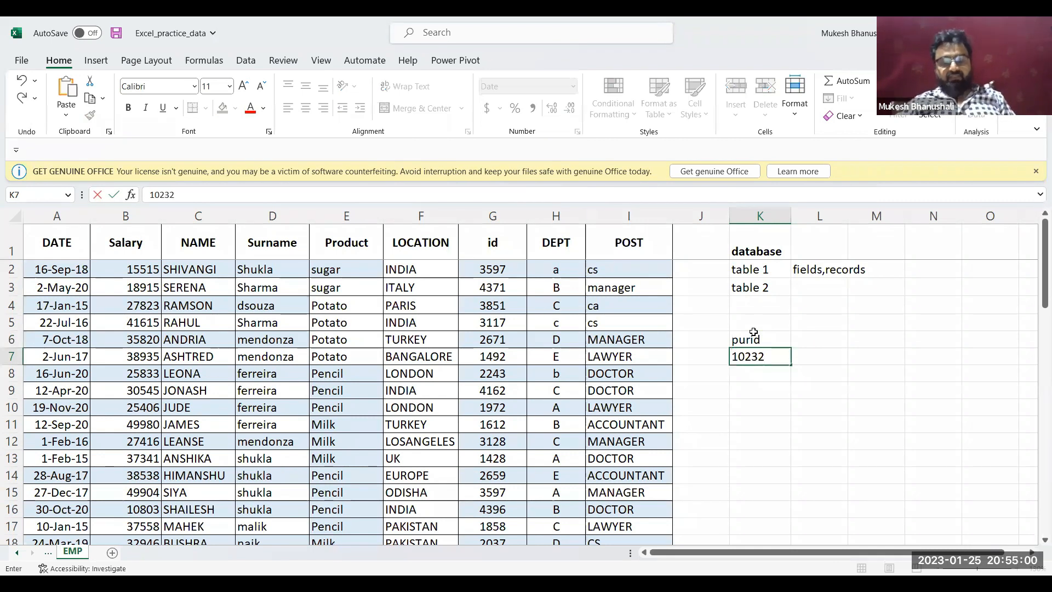
{"action": "key", "text": "Tab"}
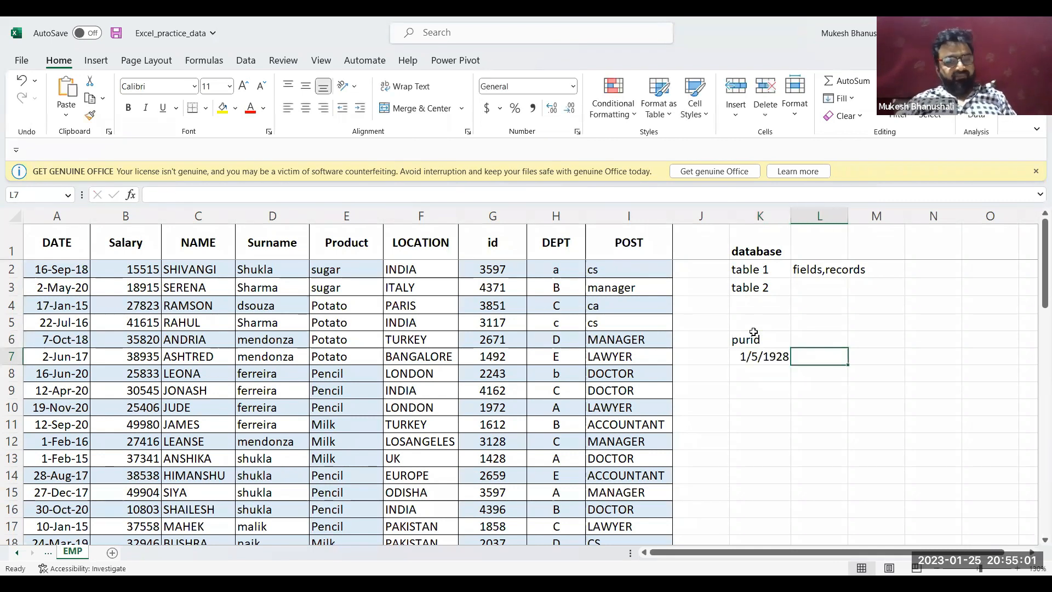
Change the number format of the purchase ID in K7 from a date to General
{"action": "key", "text": "Left"}
{"action": "key", "text": "ctrl+shift+grave"}
{"action": "key", "text": "Up"}
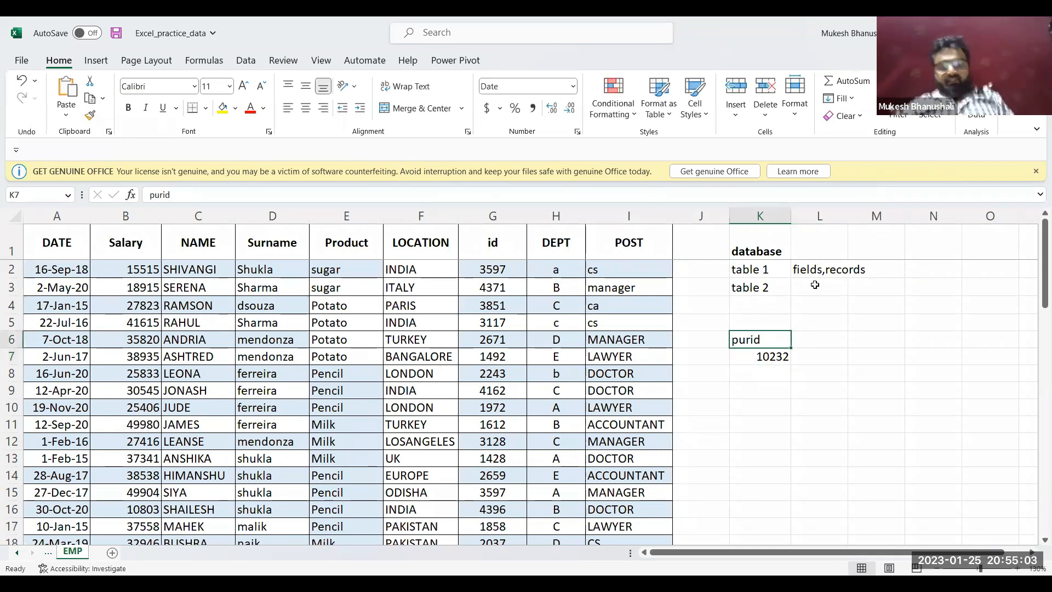
{"action": "key", "text": "Down"}
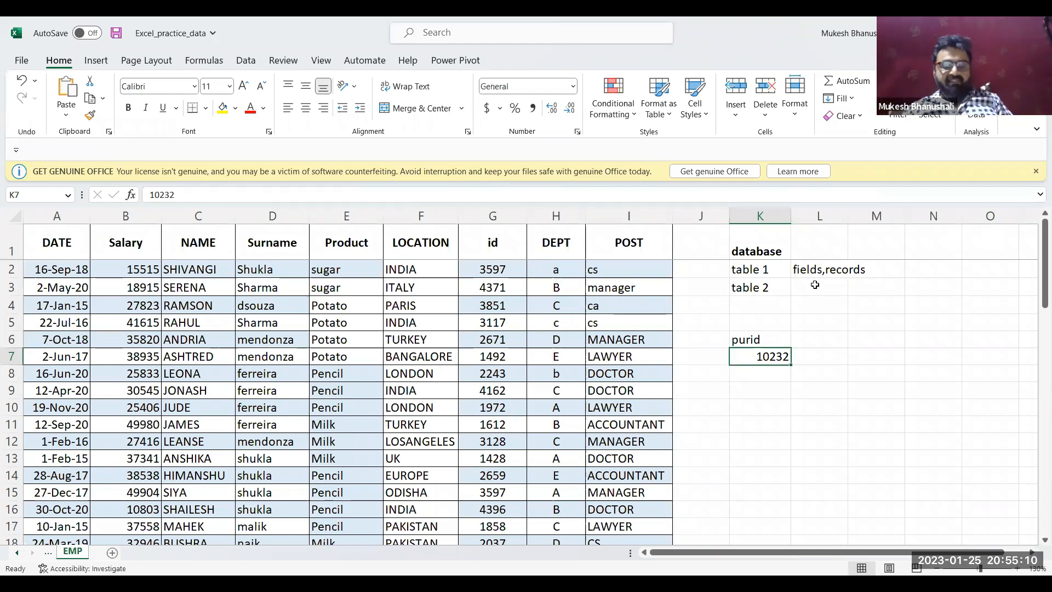
Add the column header "cust" in L6 beside the purid header
{"action": "key", "text": "Up"}
{"action": "key", "text": "Right"}
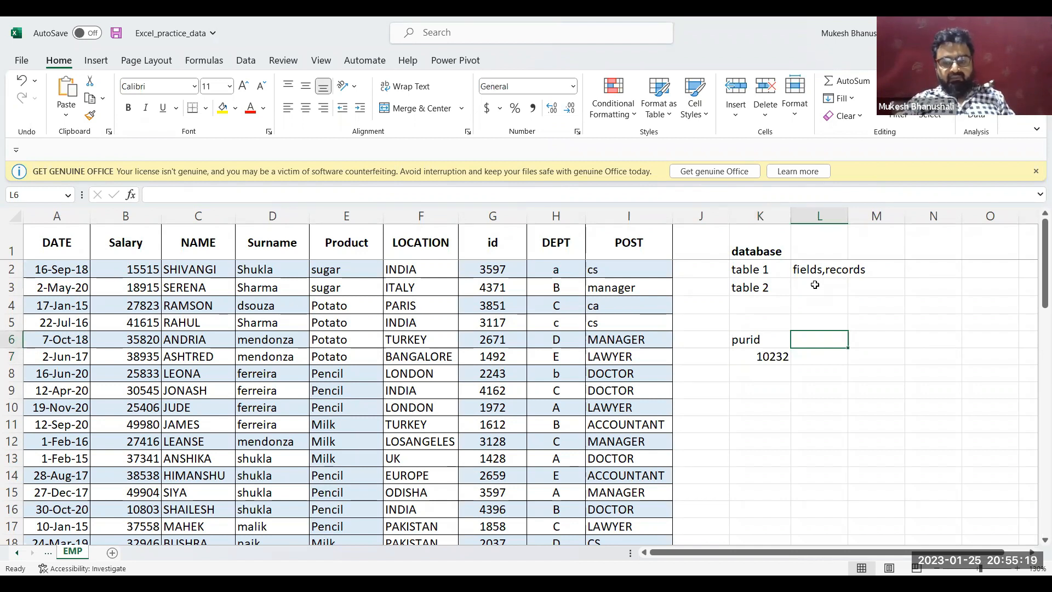
{"action": "left_click", "coordinate": [815, 285], "text": "shift"}
{"action": "type", "text": "P"}
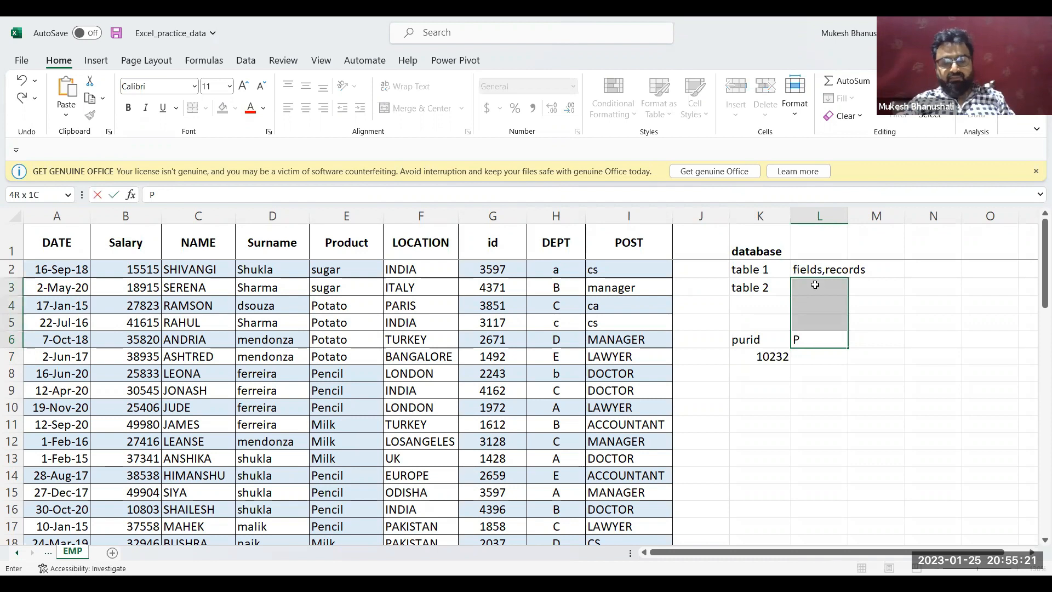
{"action": "type", "text": "aert"}
{"action": "key", "text": "BackSpace"}
{"action": "key", "text": "BackSpace"}
{"action": "key", "text": "BackSpace"}
{"action": "key", "text": "BackSpace"}
{"action": "key", "text": "BackSpace"}
{"action": "type", "text": "c"}
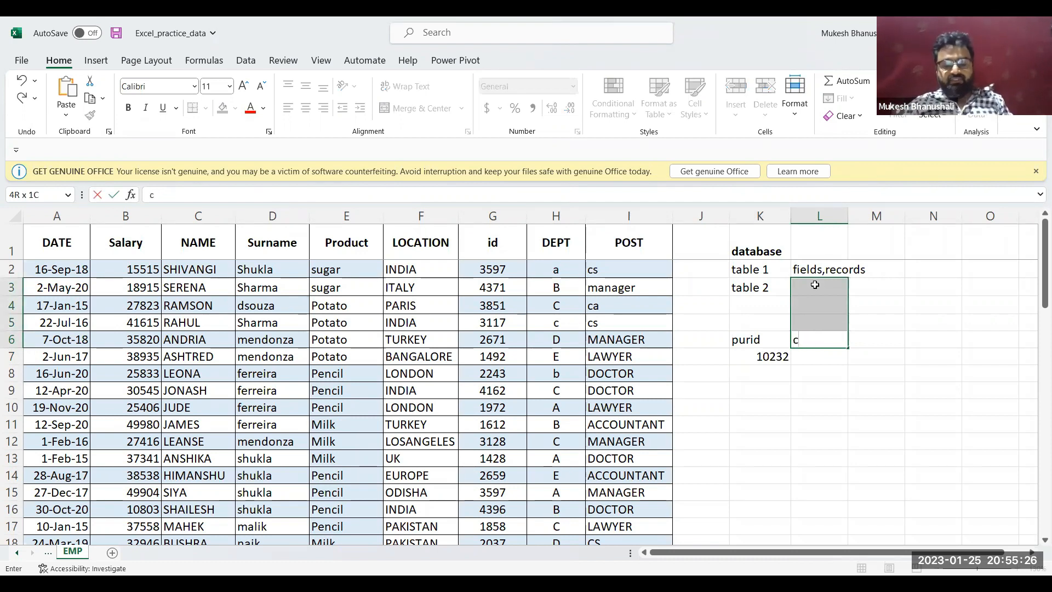
{"action": "type", "text": "ust"}
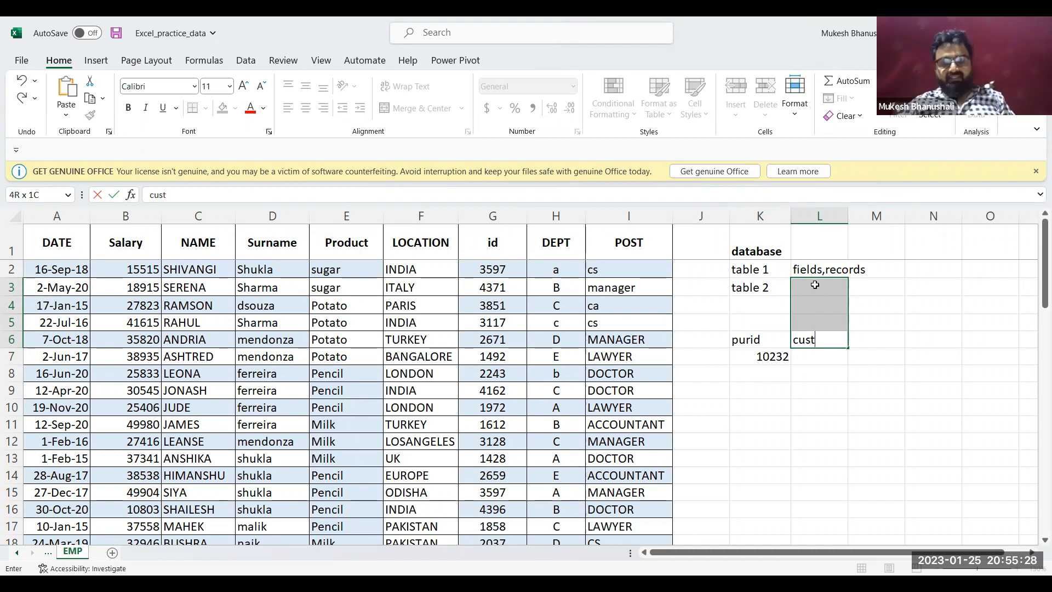
{"action": "key", "text": "Return"}
Enter a sample three-digit customer number in L7 under the cust header
{"action": "key", "text": "Down"}
{"action": "key", "text": "Down"}
{"action": "key", "text": "Down"}
{"action": "key", "text": "Down"}
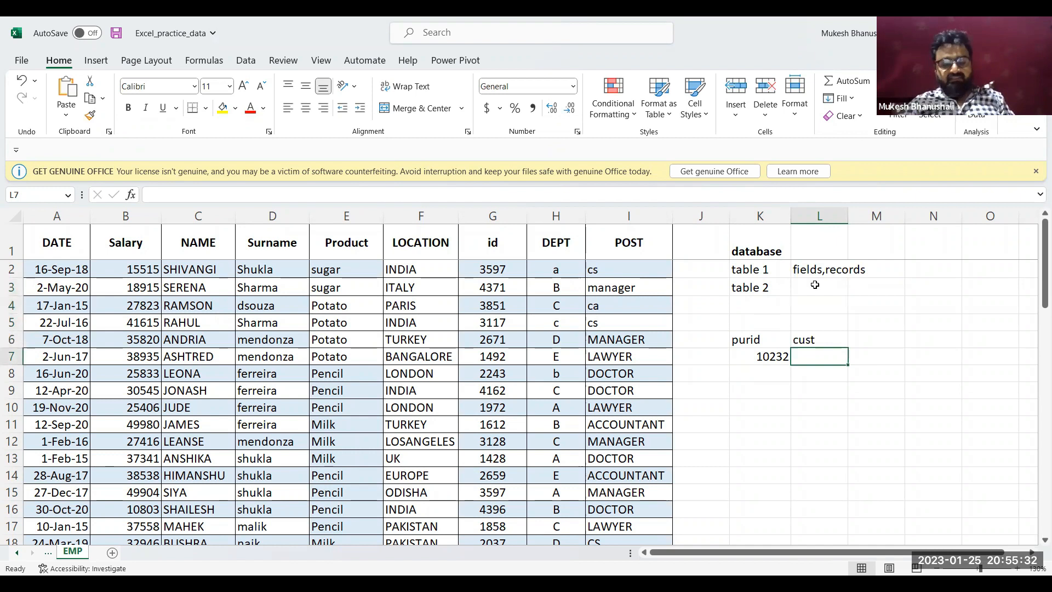
{"action": "type", "text": "101"}
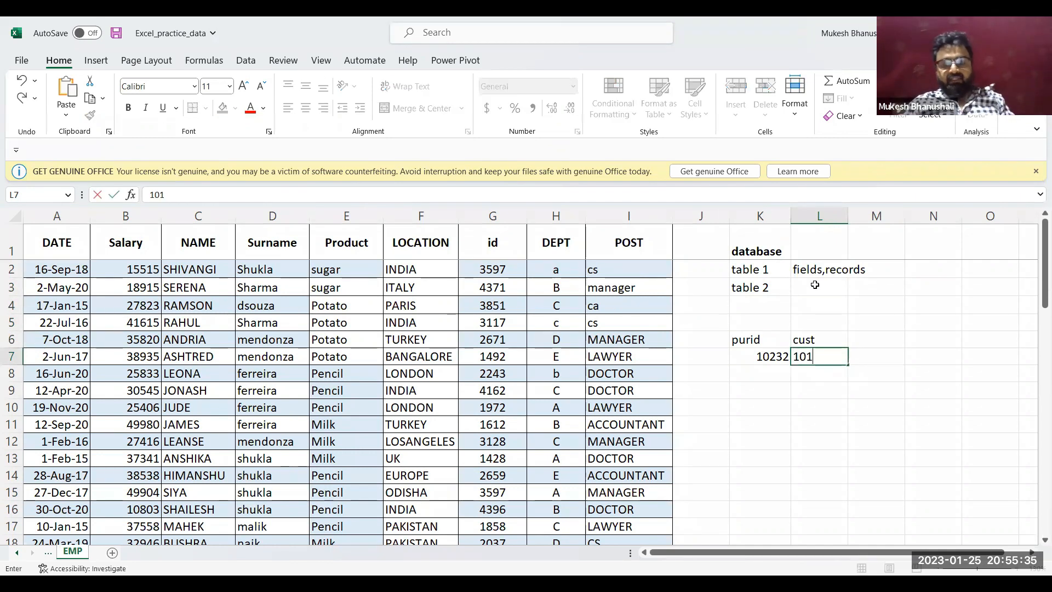
{"action": "key", "text": "Tab"}
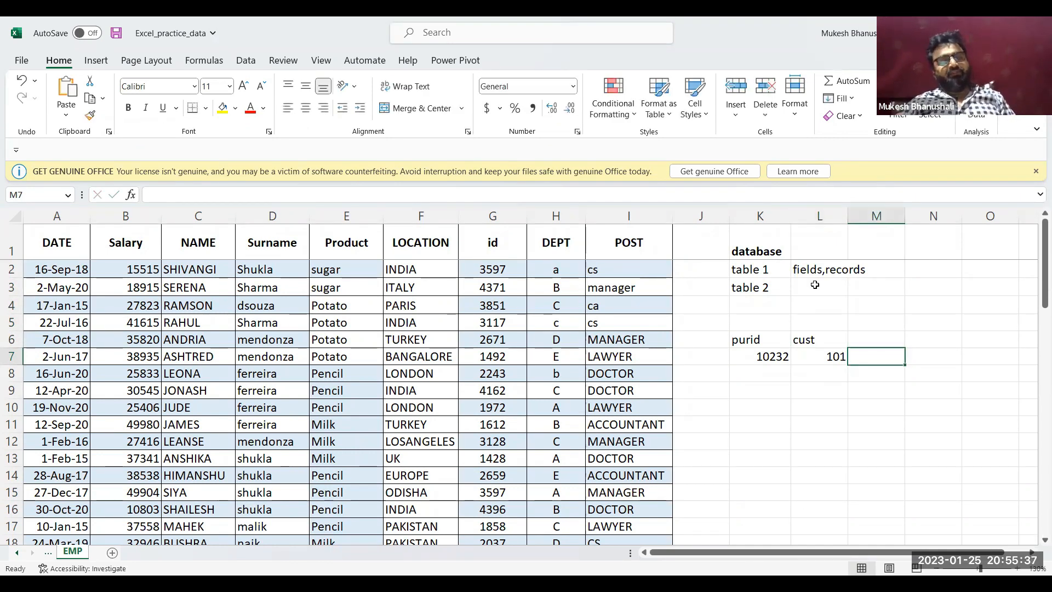
{"action": "key", "text": "Left"}
{"action": "key", "text": "Left"}
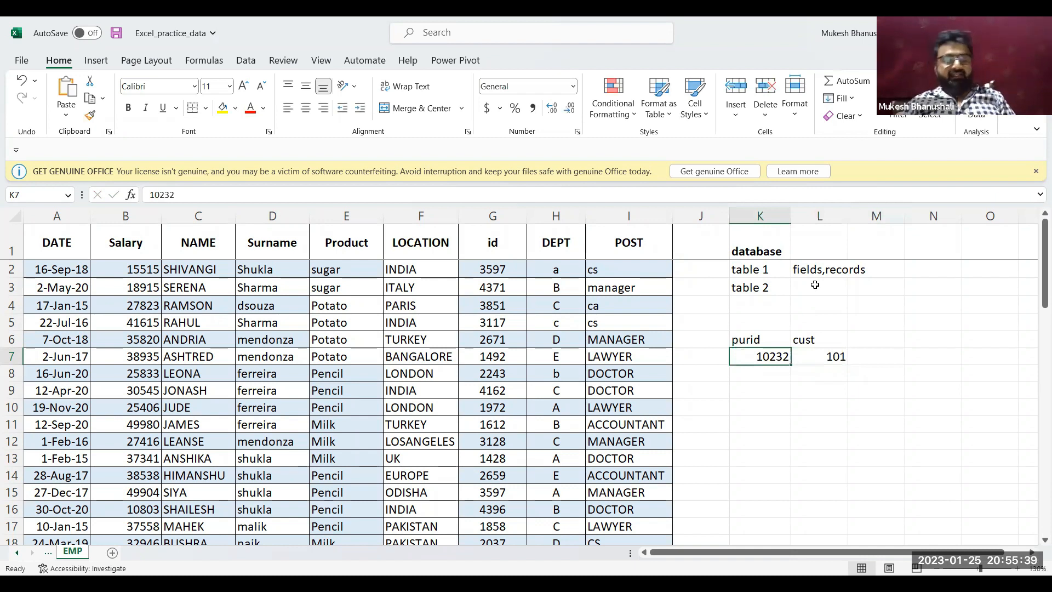
{"action": "key", "text": "Right"}
{"action": "key", "text": "Left"}
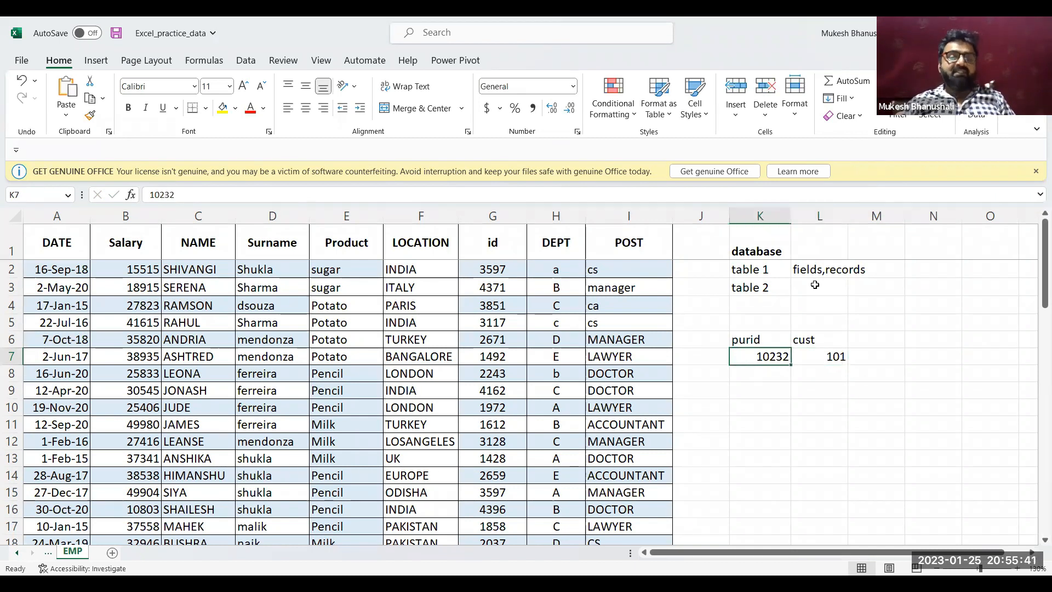
Enter two more sample four-digit purchase IDs in K8 and K9 under the purid header
{"action": "key", "text": "Right"}
{"action": "key", "text": "Right"}
{"action": "key", "text": "Down"}
{"action": "key", "text": "Left"}
{"action": "key", "text": "Left"}
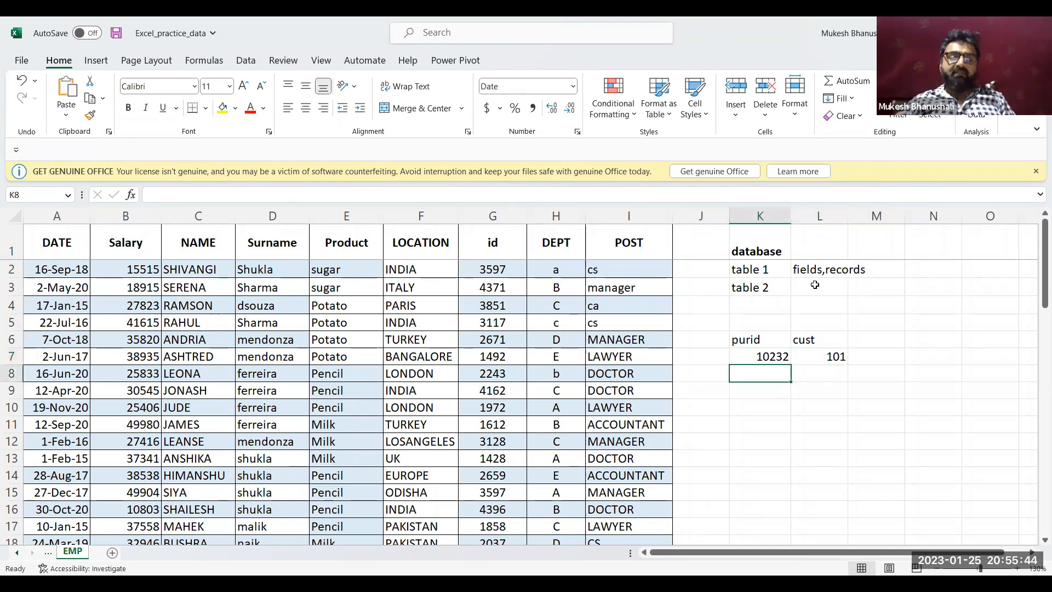
{"action": "type", "text": "1034"}
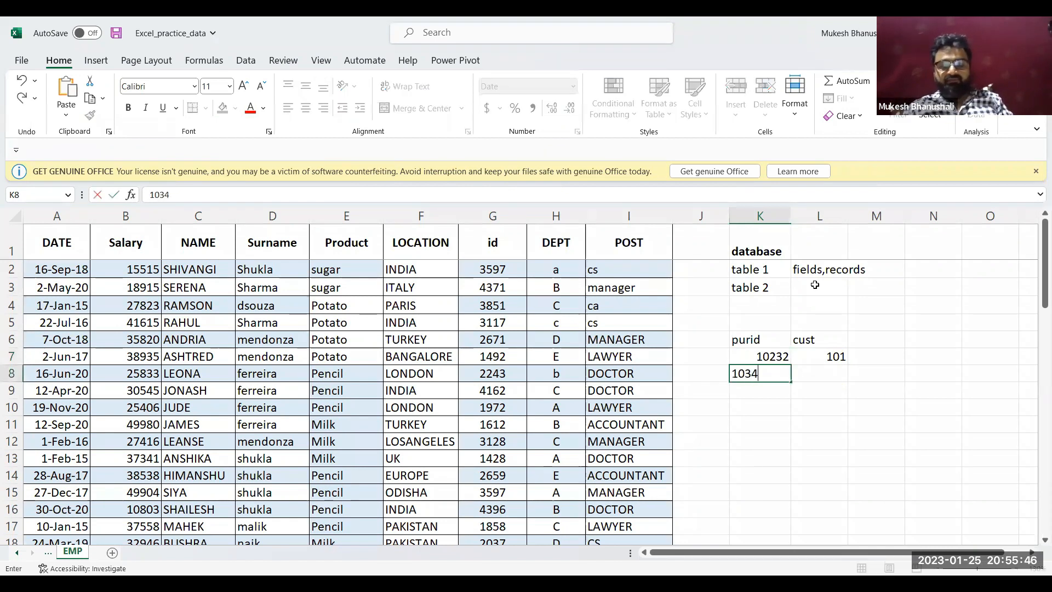
{"action": "key", "text": "Return"}
{"action": "type", "text": "5454"}
{"action": "key", "text": "Return"}
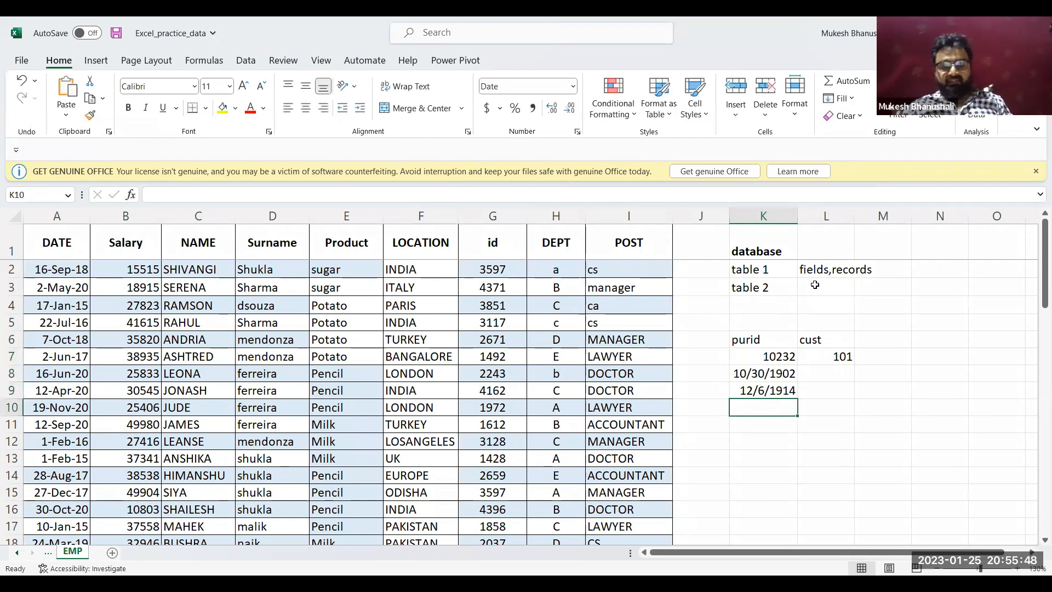
Set the number format of the purchase ID cells K8 to K10 to General
{"action": "key", "text": "shift+Up"}
{"action": "key", "text": "shift+Up"}
{"action": "key", "text": "ctrl+shift+grave"}
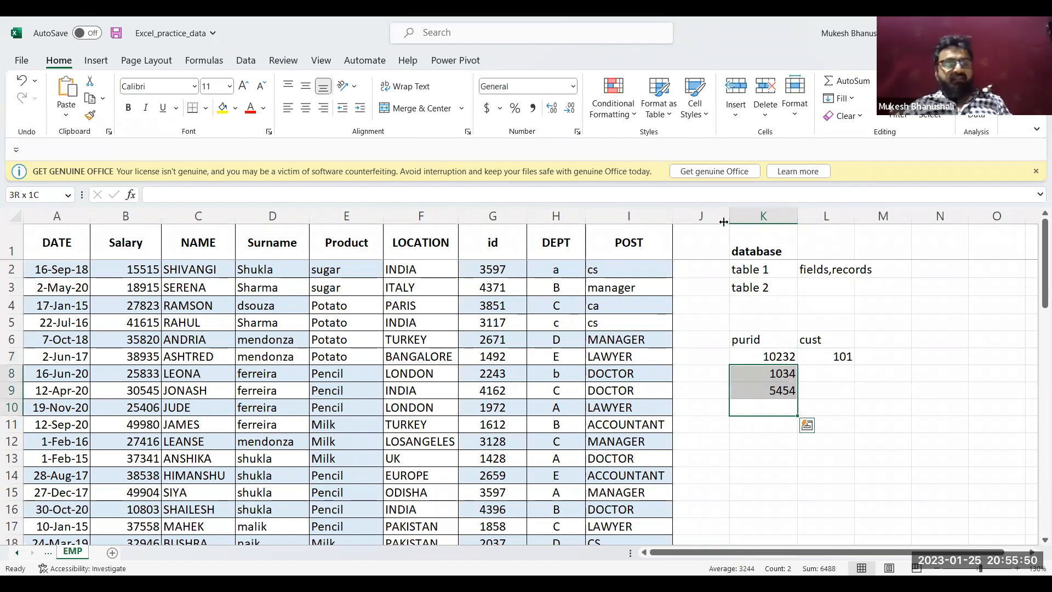
Enter two more sample three-digit customer numbers in L8 and L9 under the cust header
{"action": "left_click", "coordinate": [830, 371]}
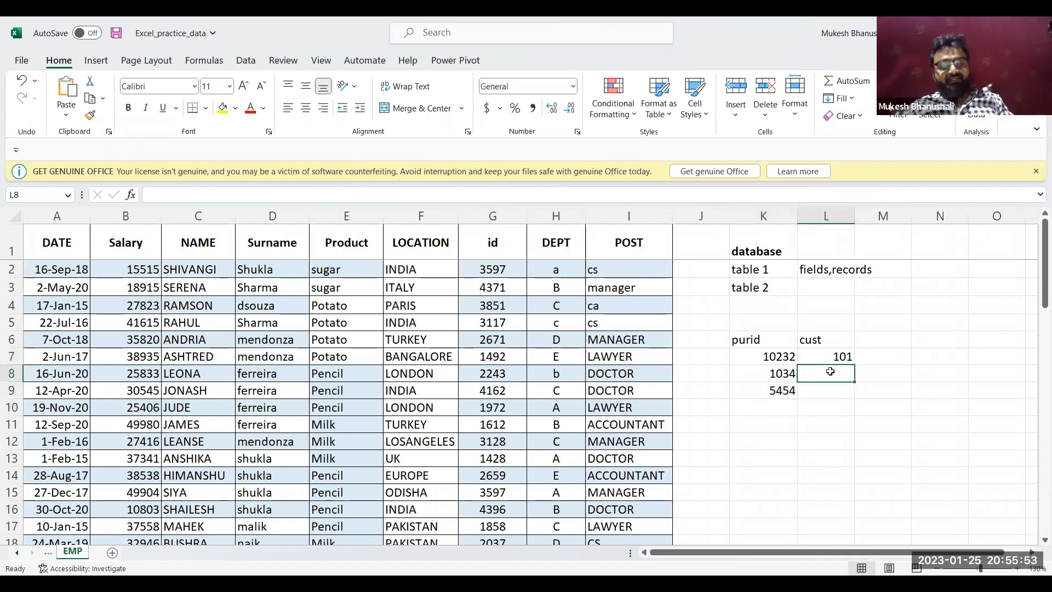
{"action": "type", "text": "454"}
{"action": "key", "text": "Return"}
{"action": "type", "text": "676"}
{"action": "key", "text": "Return"}
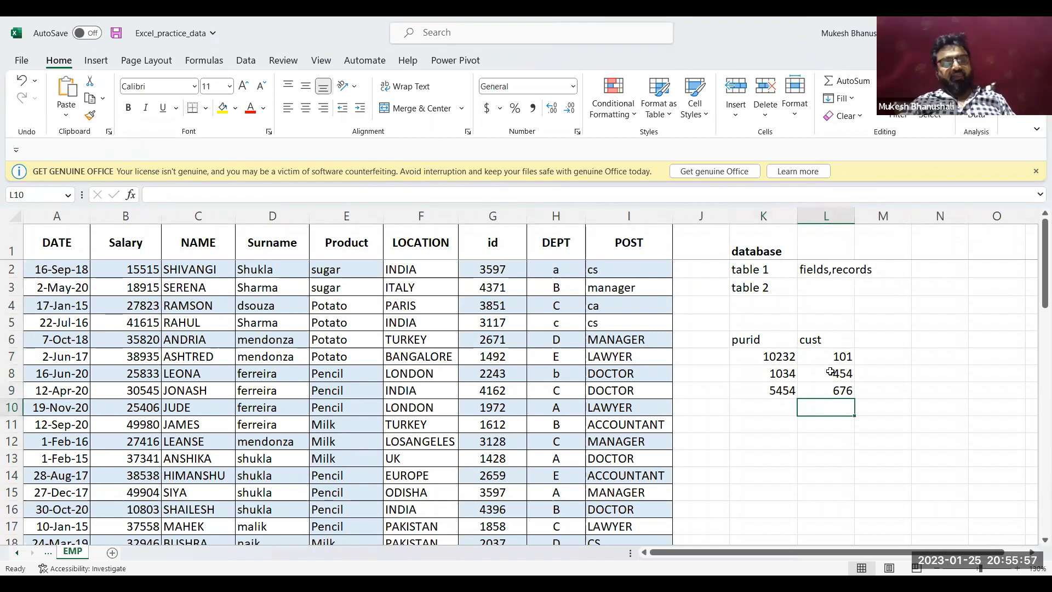
Copy the three customer numbers in L7 to L9 and paste them directly below, into L10 to L12
{"action": "left_click", "coordinate": [839, 356]}
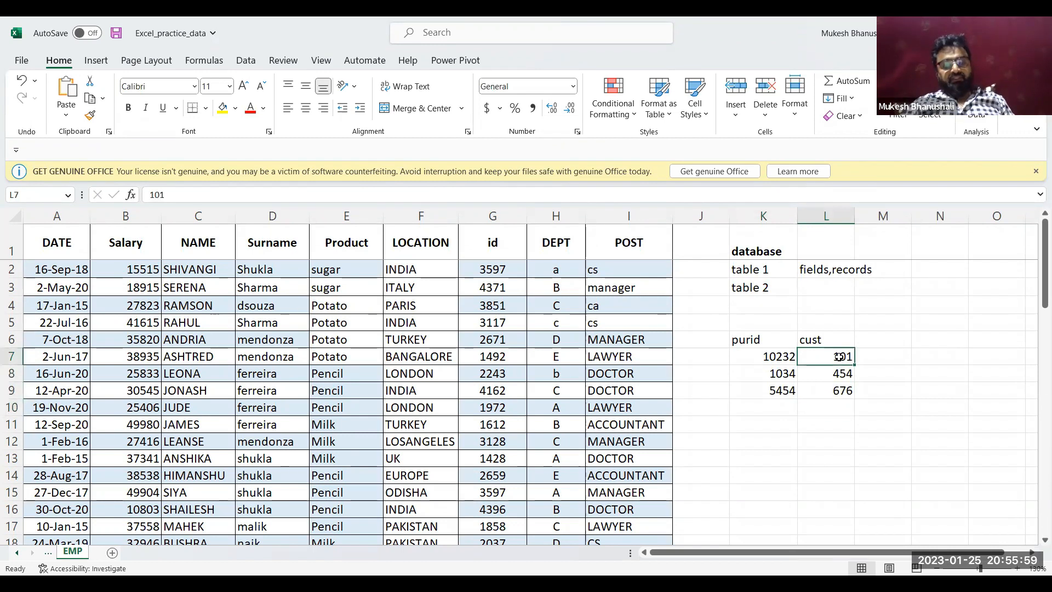
{"action": "key", "text": "ctrl+shift+Down"}
{"action": "key", "text": "ctrl+c"}
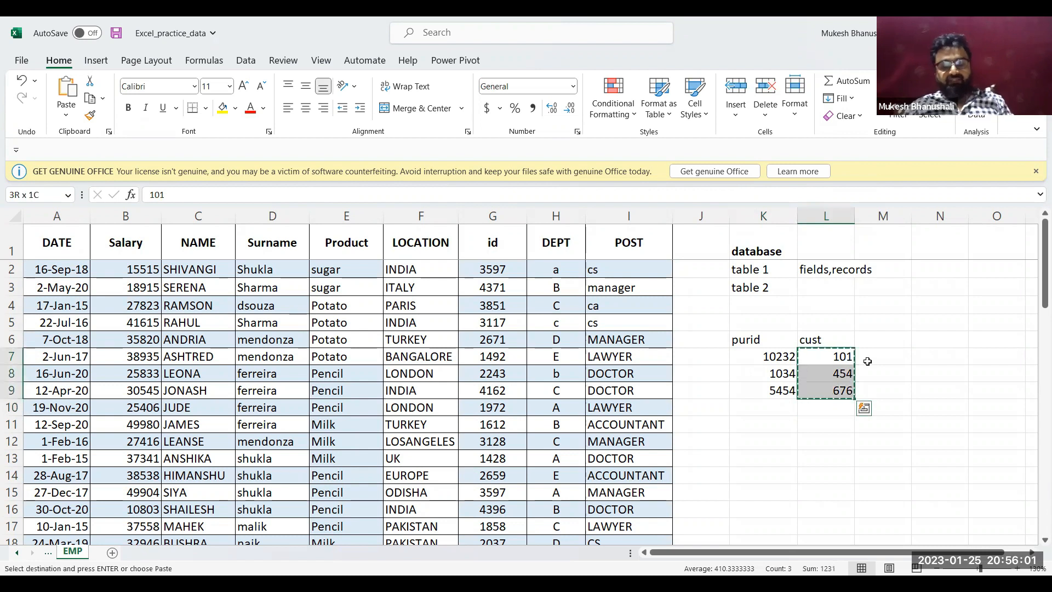
{"action": "key", "text": "ctrl+Down"}
{"action": "key", "text": "shift+Down"}
{"action": "key", "text": "shift+Down"}
{"action": "key", "text": "shift+Down"}
{"action": "key", "text": "shift+Down"}
{"action": "key", "text": "shift+Down"}
{"action": "key", "text": "shift+Down"}
{"action": "key", "text": "shift+Down"}
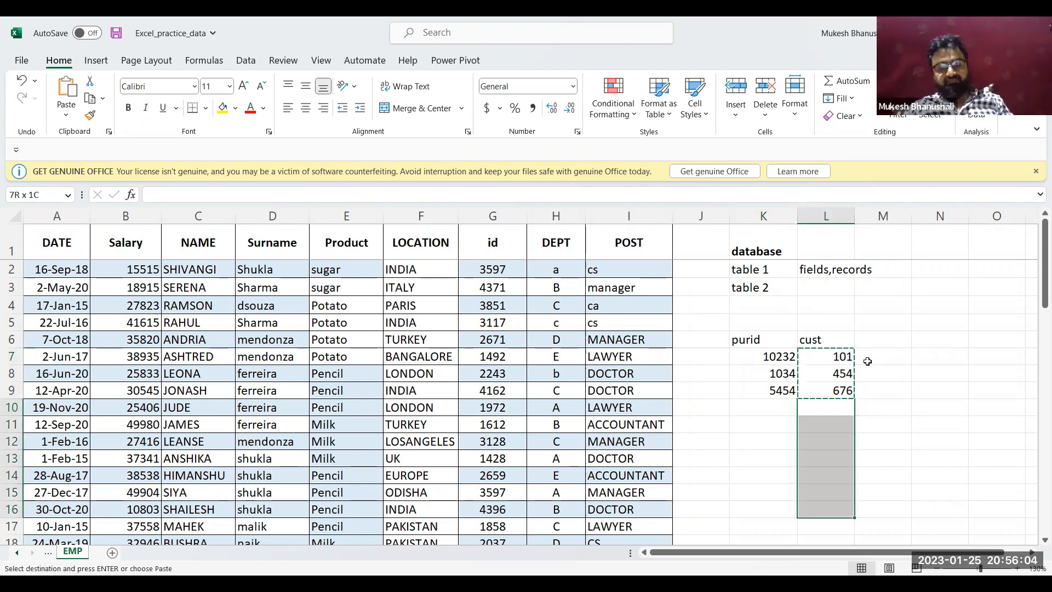
{"action": "left_click", "coordinate": [867, 361]}
{"action": "key", "text": "Left"}
{"action": "key", "text": "Down"}
{"action": "key", "text": "Down"}
{"action": "key", "text": "Down"}
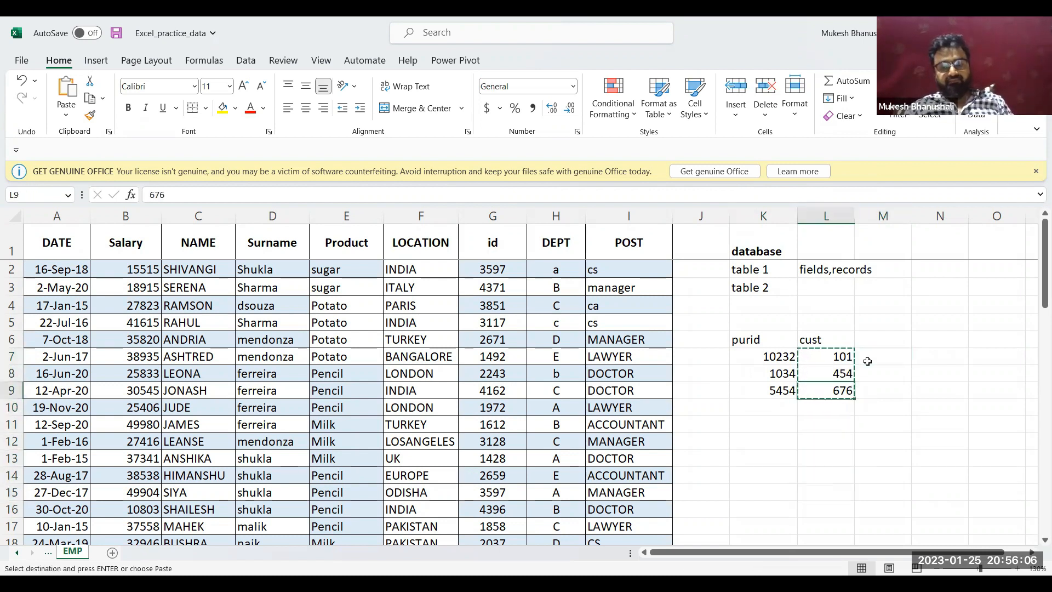
{"action": "key", "text": "Return"}
{"action": "left_click", "coordinate": [867, 361], "text": "ctrl"}
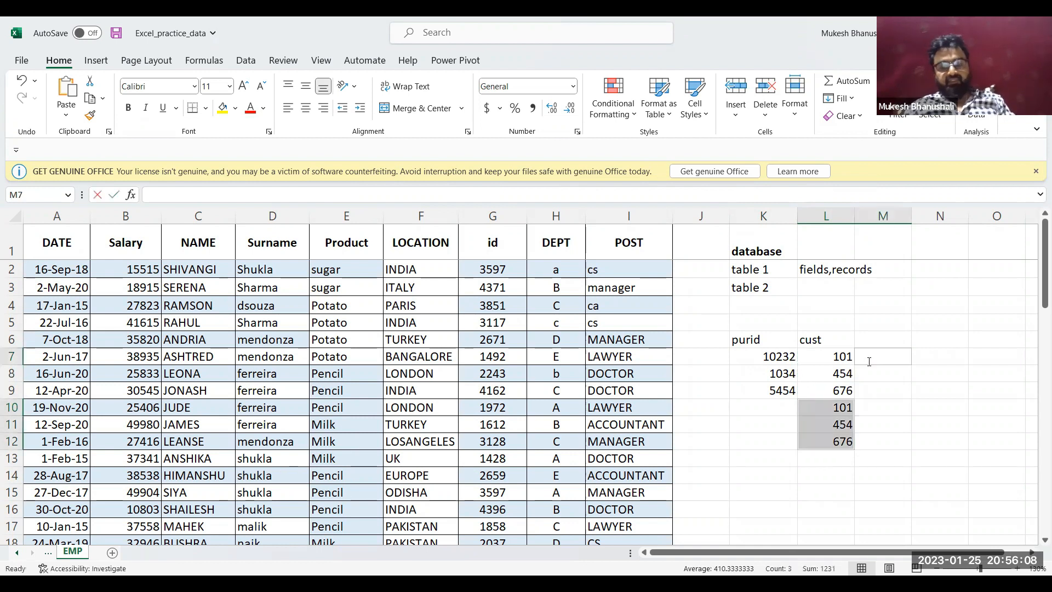
{"action": "key", "text": "Down"}
{"action": "key", "text": "Down"}
{"action": "key", "text": "Down"}
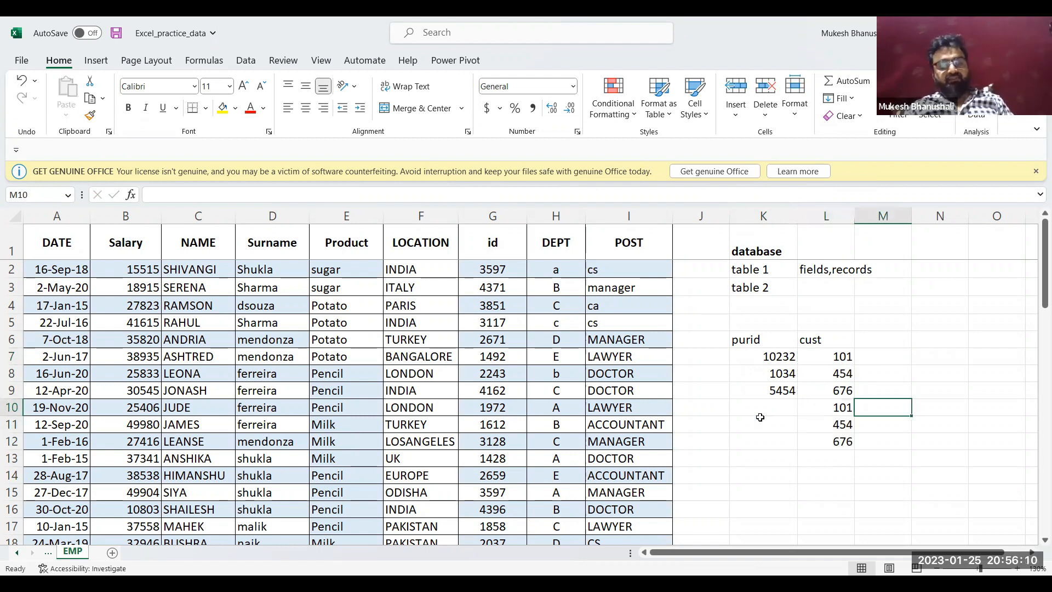
Enter four more sample purchase IDs in K10 to K13 under the purid header
{"action": "left_click", "coordinate": [782, 405]}
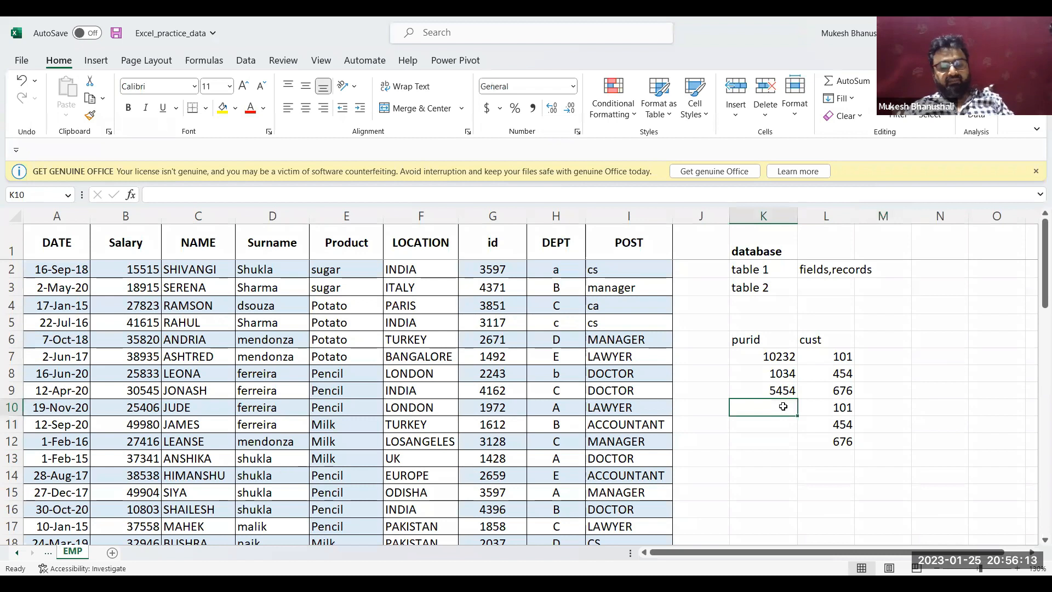
{"action": "type", "text": "687"}
{"action": "key", "text": "Return"}
{"action": "type", "text": "543"}
{"action": "key", "text": "Return"}
{"action": "type", "text": "27"}
{"action": "key", "text": "Return"}
{"action": "type", "text": "8"}
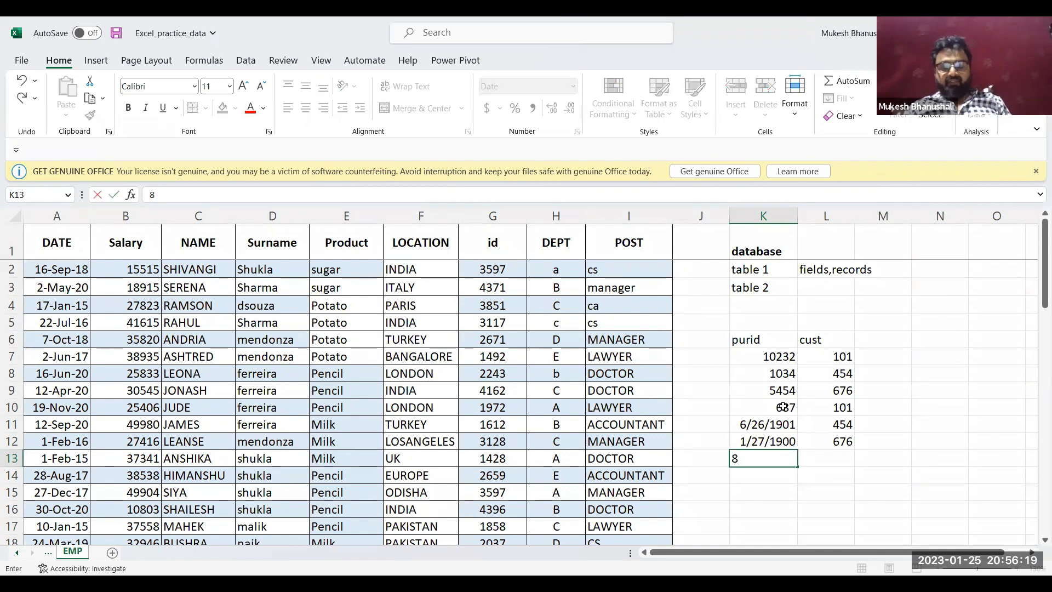
{"action": "key", "text": "Up"}
Set the number format of the purchase IDs in K11 to K13 to General
{"action": "key", "text": "Down"}
{"action": "key", "text": "shift+Up"}
{"action": "key", "text": "shift+Up"}
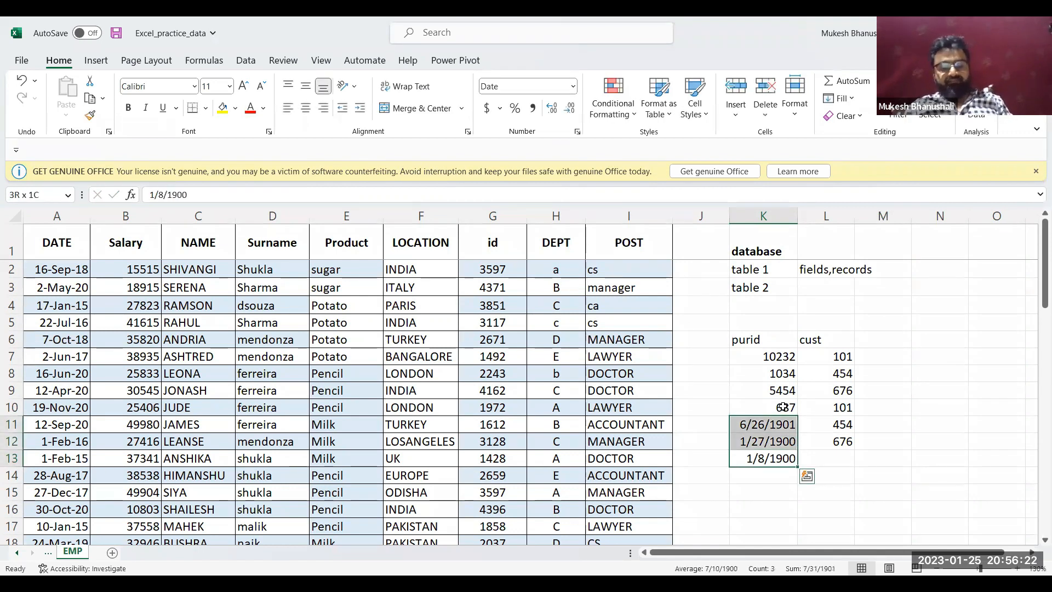
{"action": "key", "text": "ctrl+shift+grave"}
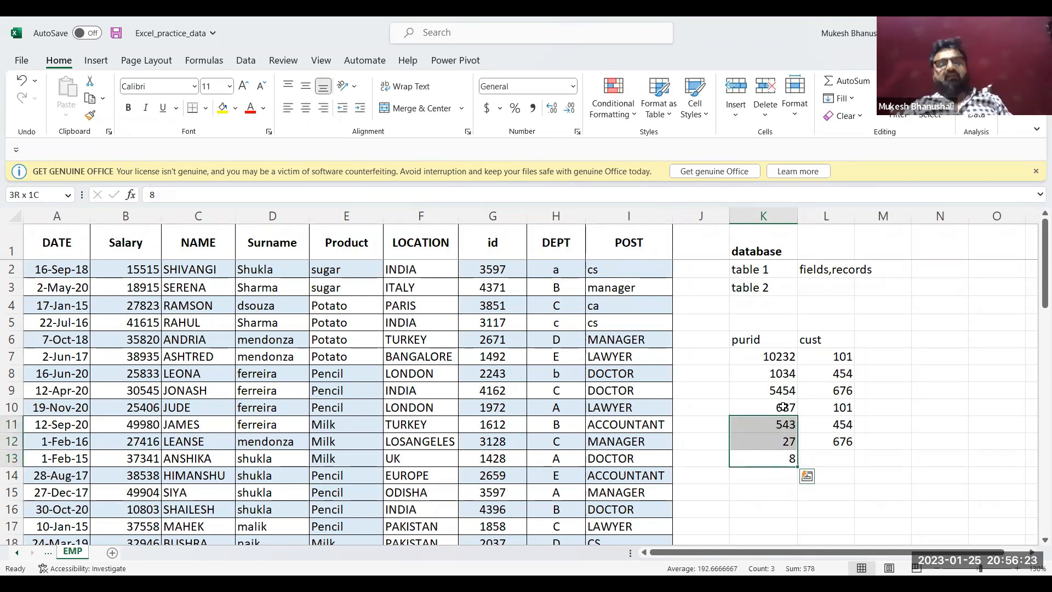
{"action": "left_click", "coordinate": [889, 340]}
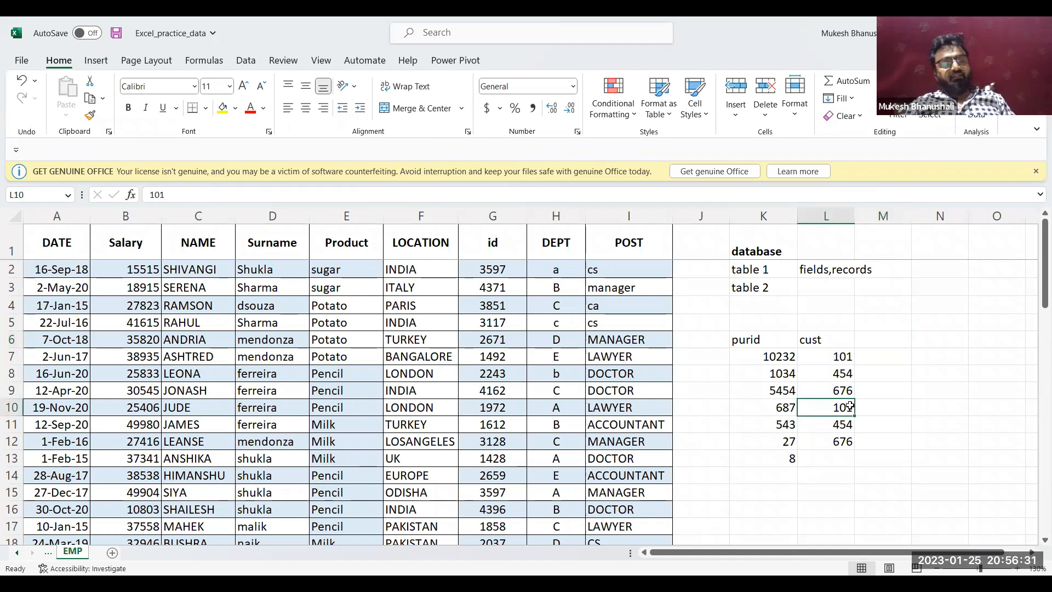
{"action": "left_click", "coordinate": [845, 355]}
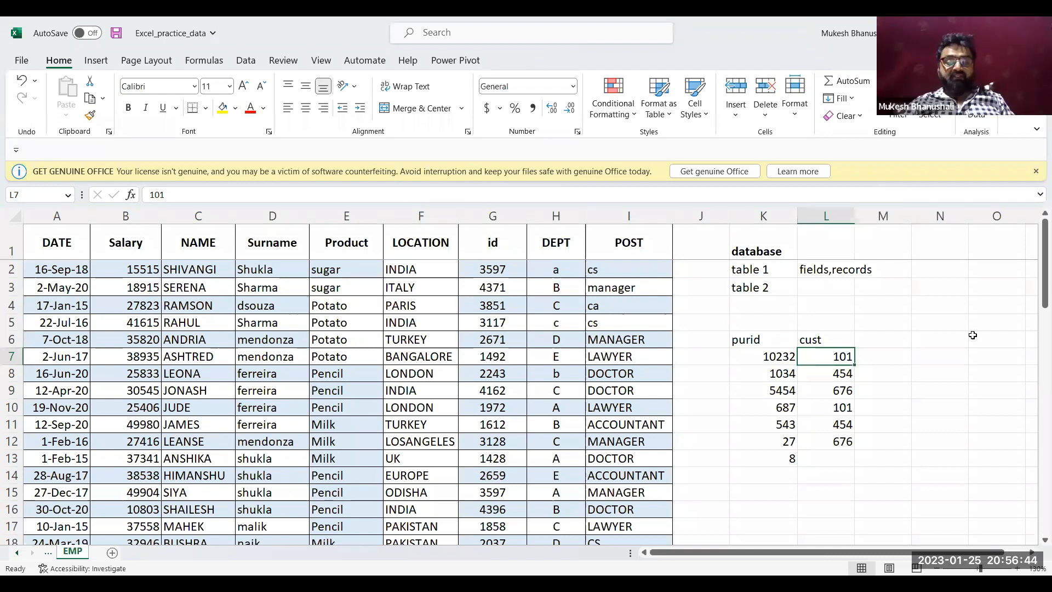
Start a second sample table with the header "purid" in O6 and a three-digit purchase ID in O7
{"action": "left_click", "coordinate": [989, 347]}
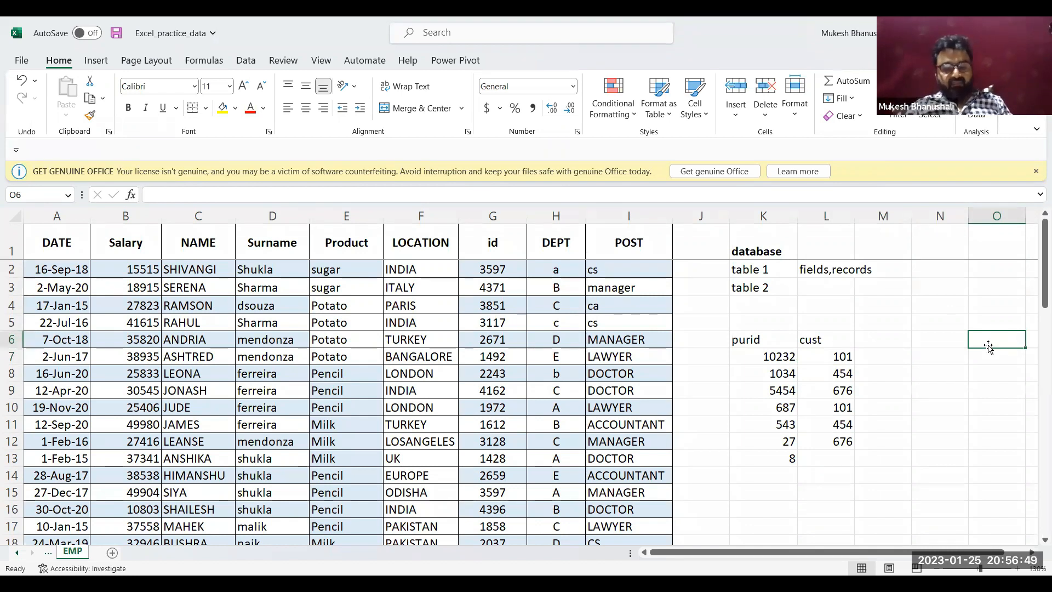
{"action": "type", "text": "purid"}
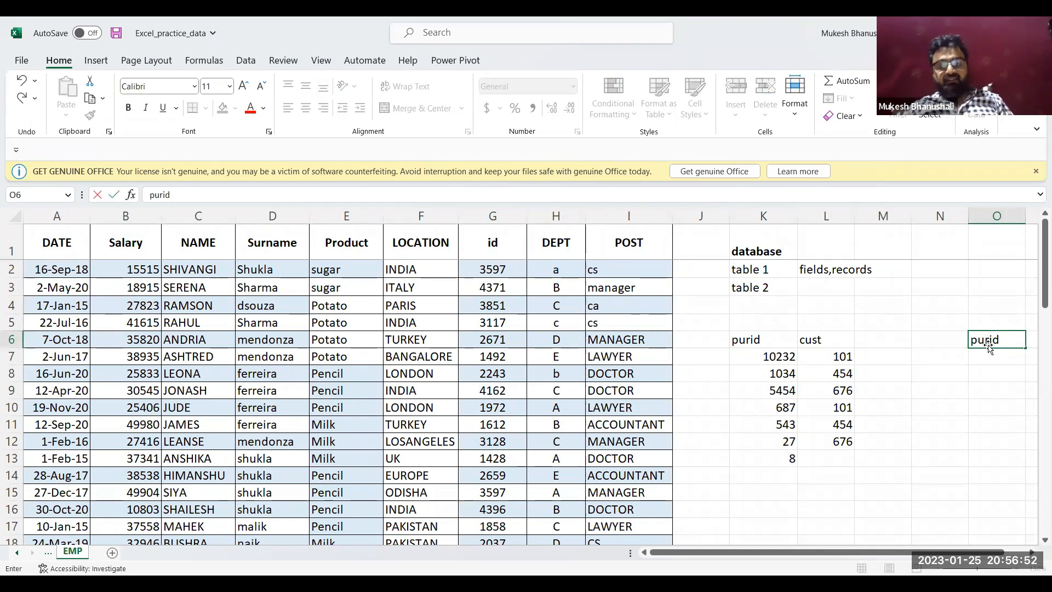
{"action": "key", "text": "Return"}
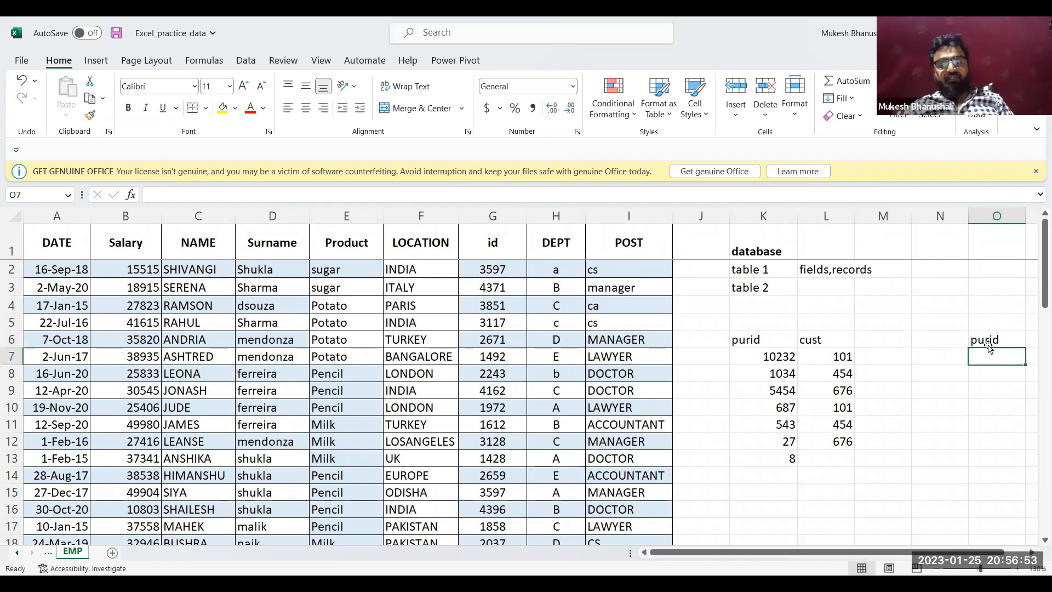
{"action": "type", "text": "102"}
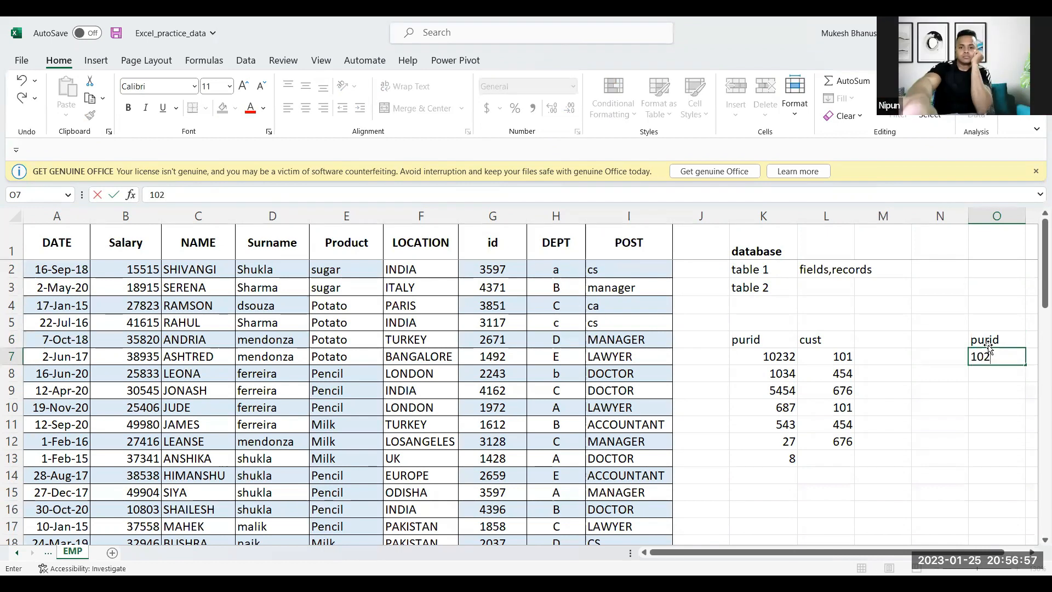
{"action": "key", "text": "Tab"}
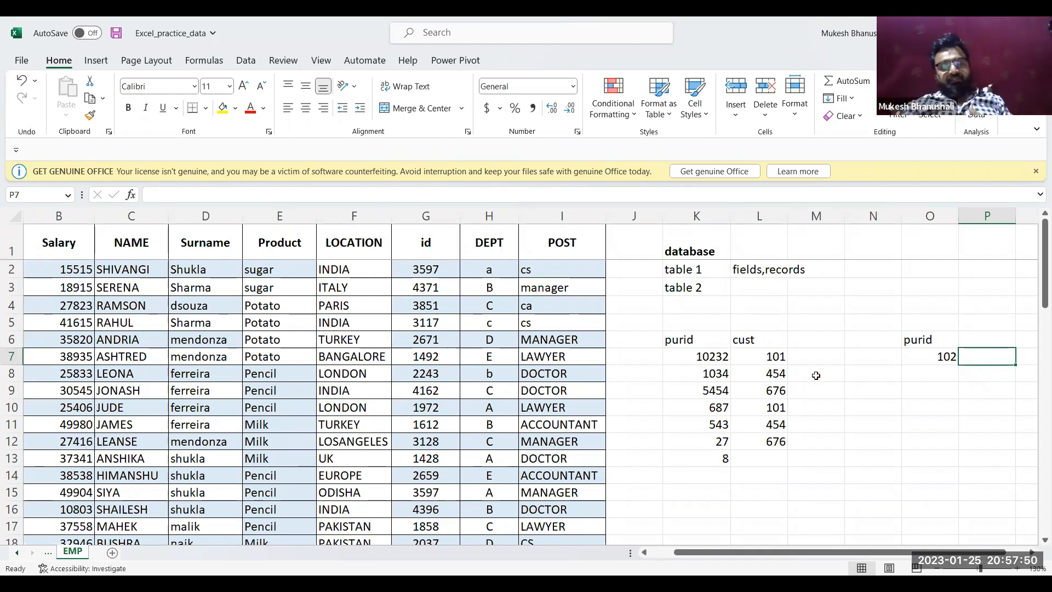
Enter the product "sugar" in P7 beside the purchase ID of the second sample table
{"action": "left_click", "coordinate": [718, 356]}
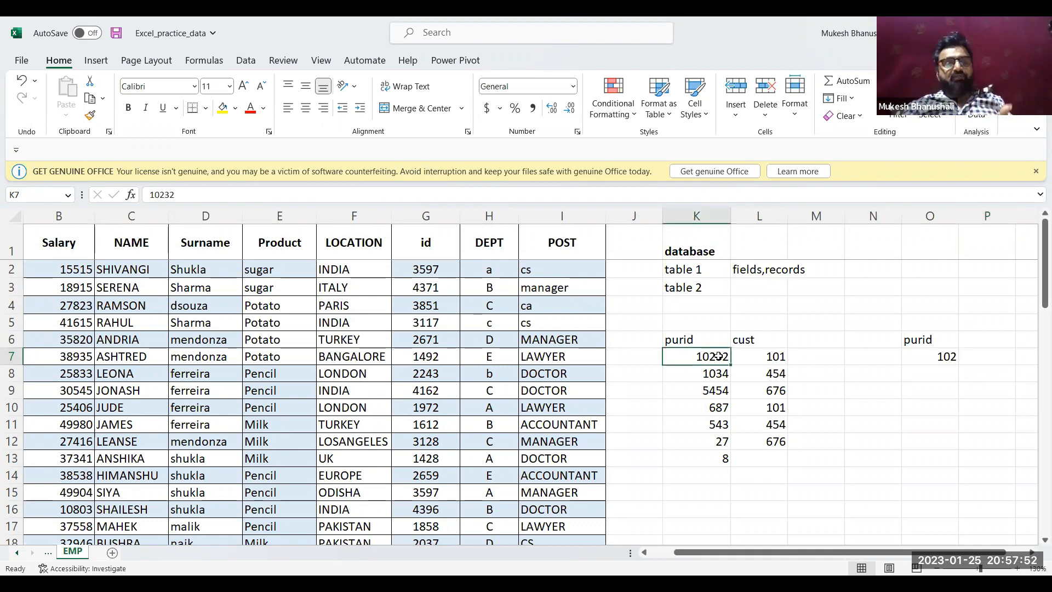
{"action": "left_click", "coordinate": [942, 356]}
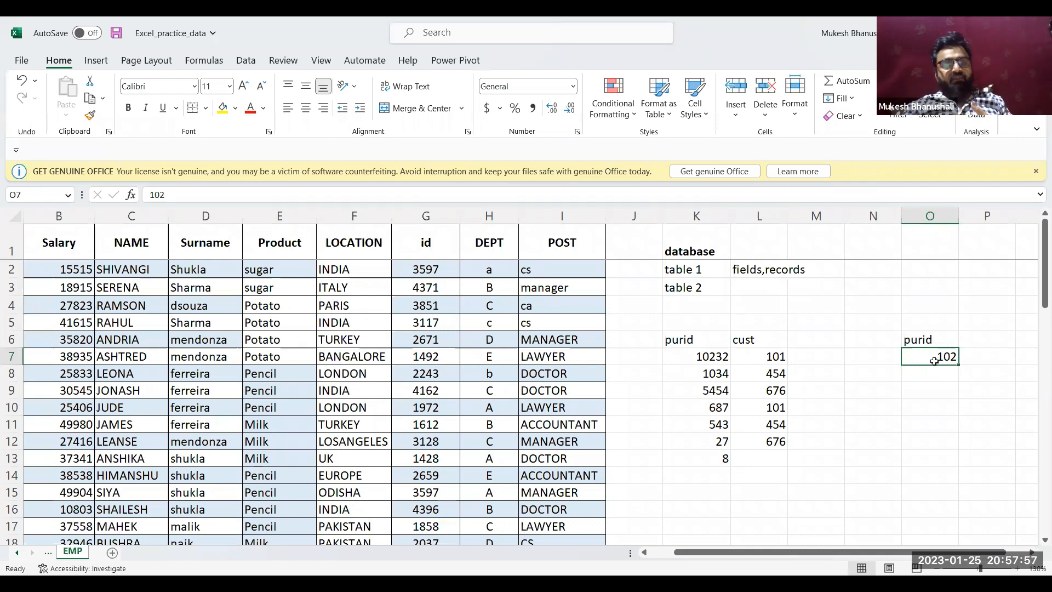
{"action": "left_click", "coordinate": [973, 356]}
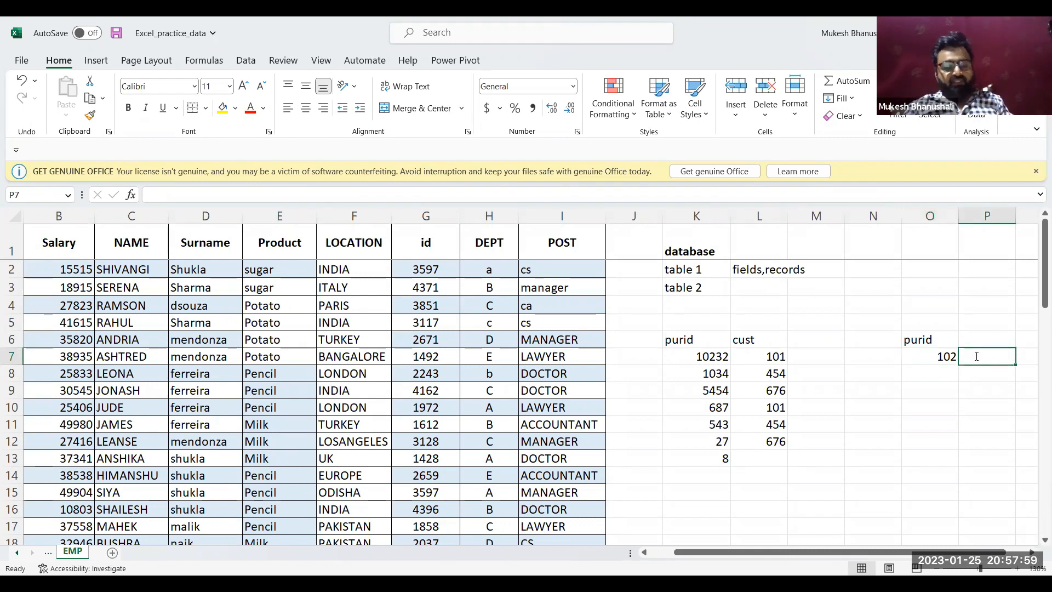
{"action": "type", "text": "sugar"}
{"action": "key", "text": "Return"}
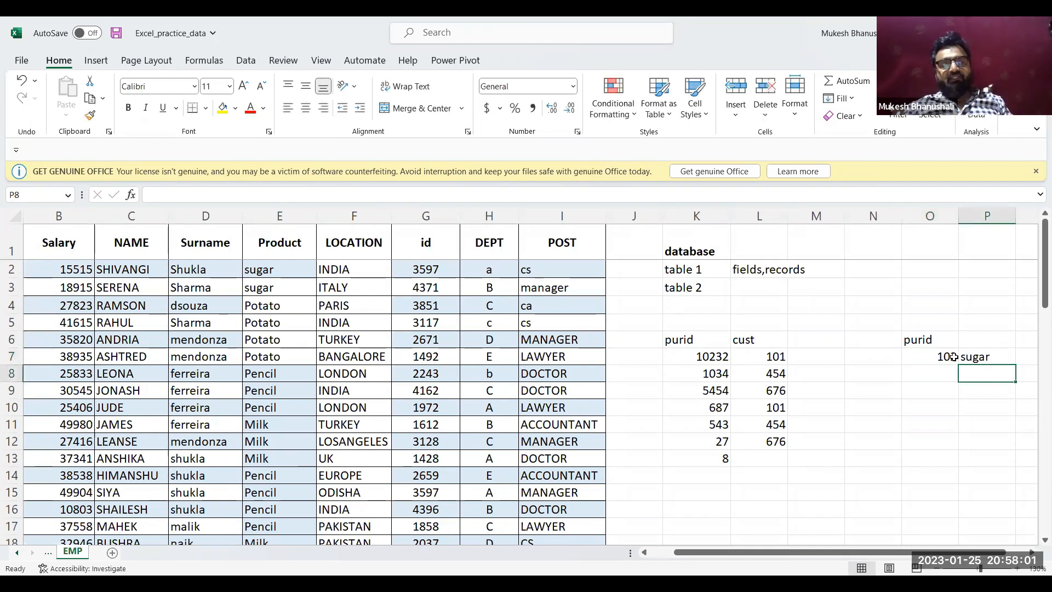
Clear the sample purchase data from K6 to O13
{"action": "left_click", "coordinate": [954, 357]}
{"action": "left_click", "coordinate": [761, 358]}
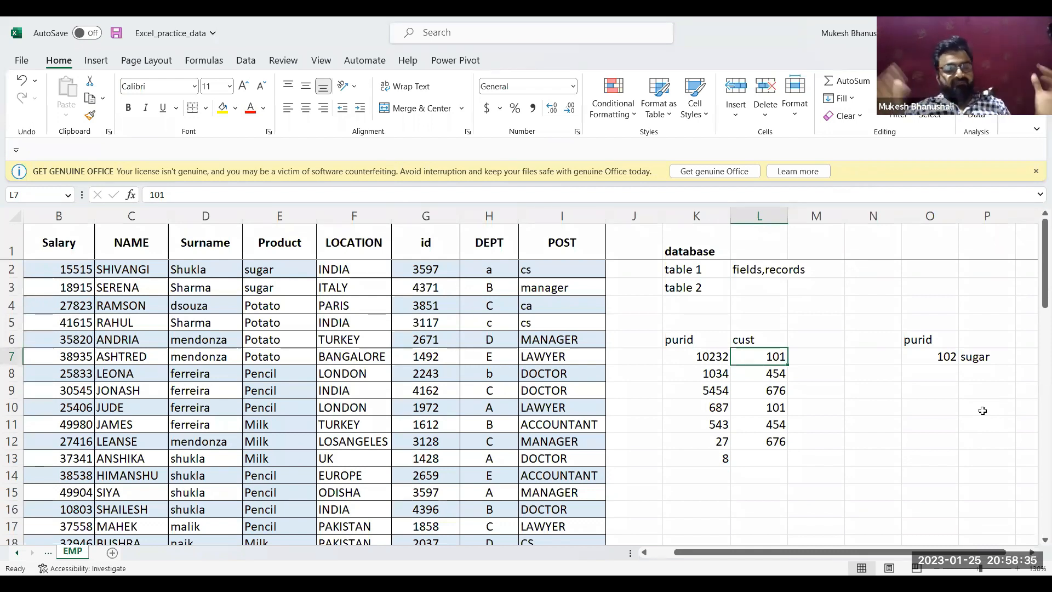
{"action": "left_click_drag", "start_coordinate": [930, 339], "coordinate": [684, 343]}
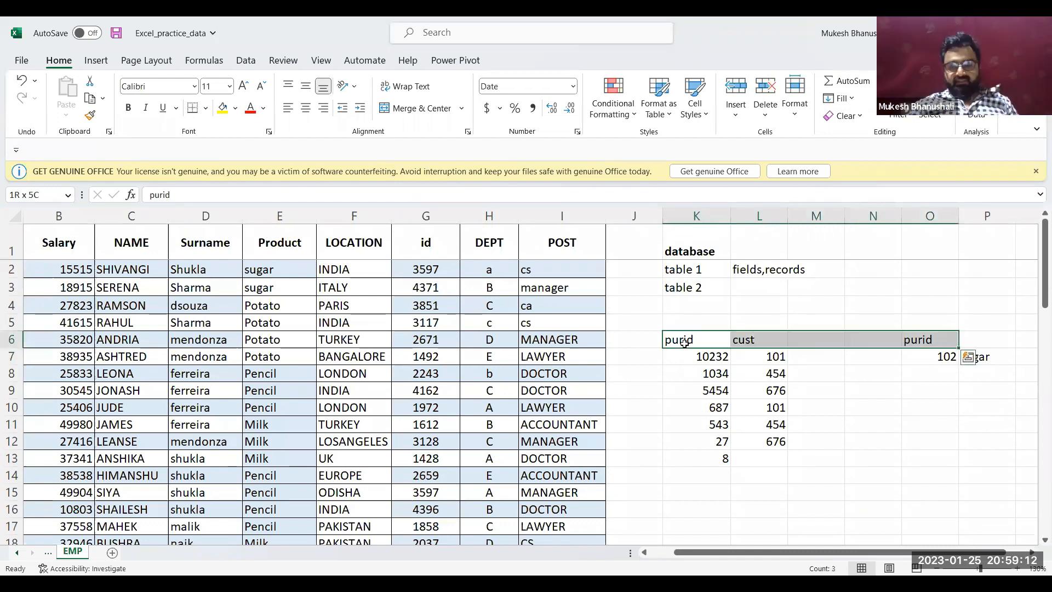
{"action": "key", "text": "ctrl+shift+Down"}
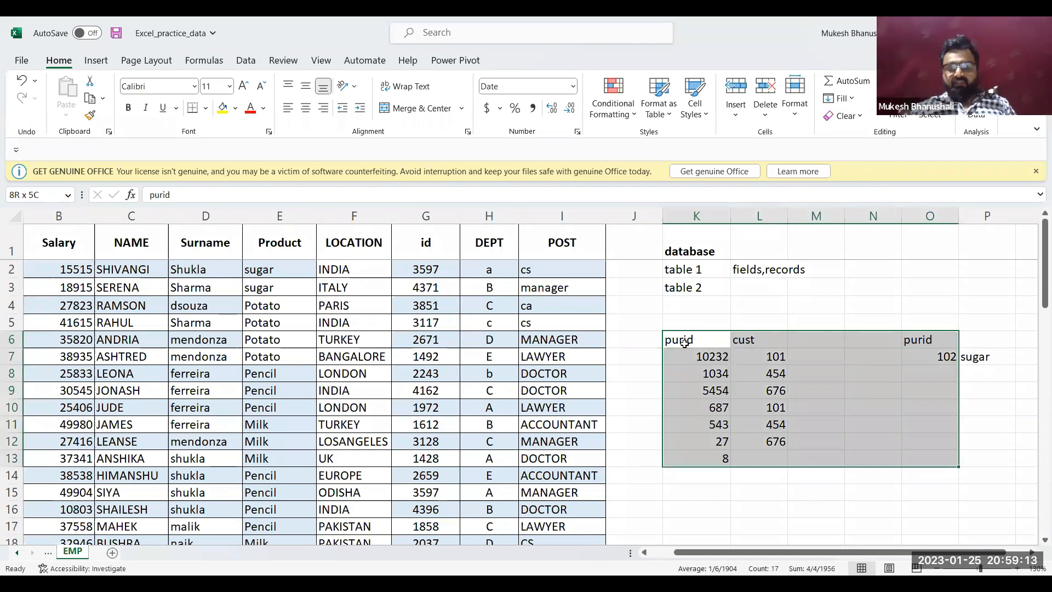
{"action": "key", "text": "Delete"}
{"action": "left_click", "coordinate": [711, 326]}
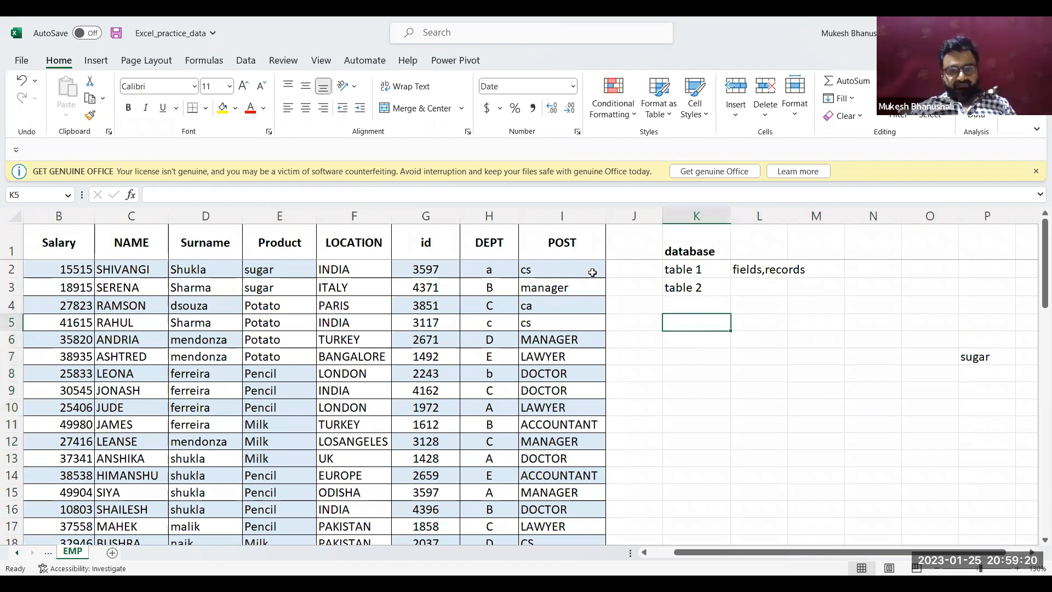
{"action": "left_click", "coordinate": [343, 364]}
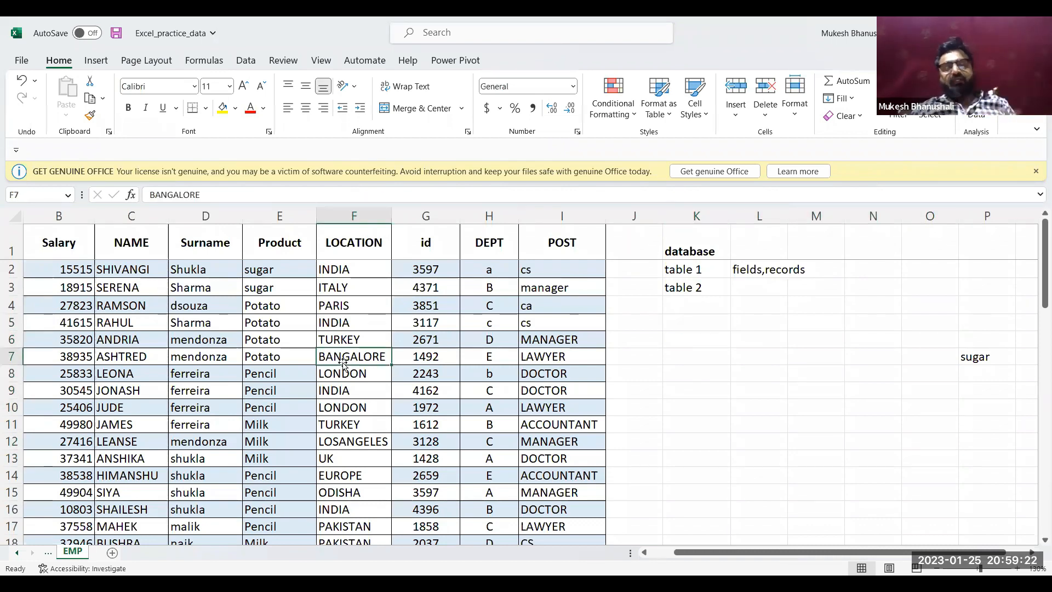
{"action": "left_click", "coordinate": [38, 244]}
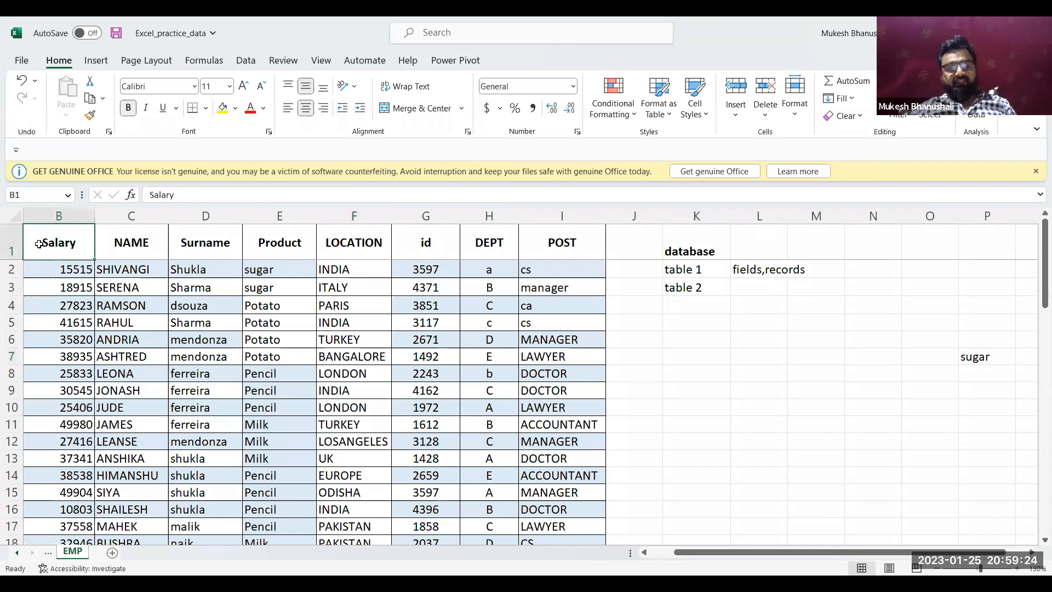
{"action": "key", "text": "Left"}
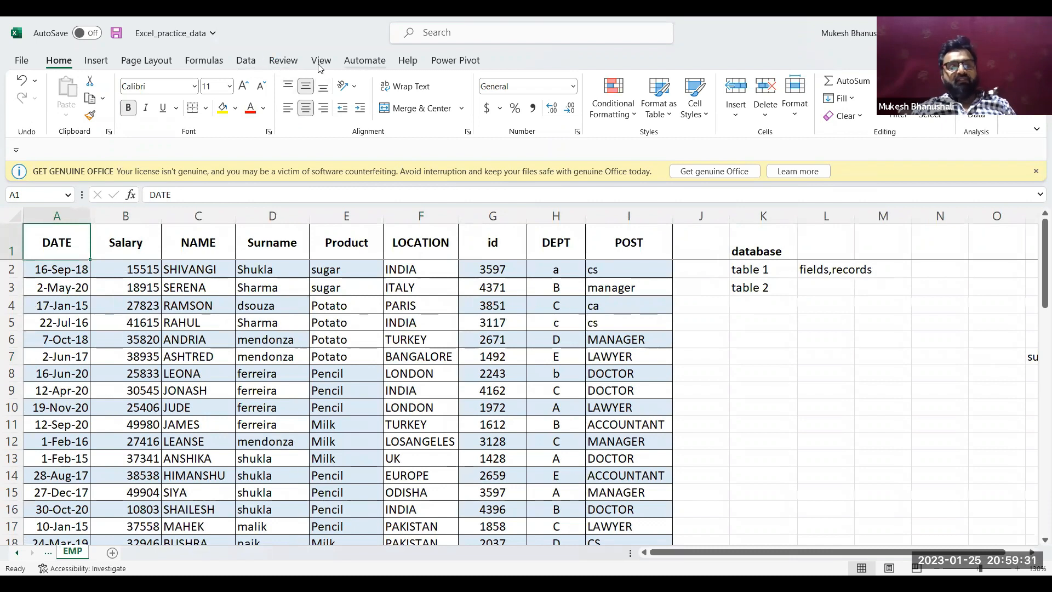
Delete the defined names Criteria and Extract of the EMP sheet in the Name Manager and close it
{"action": "left_click", "coordinate": [204, 61]}
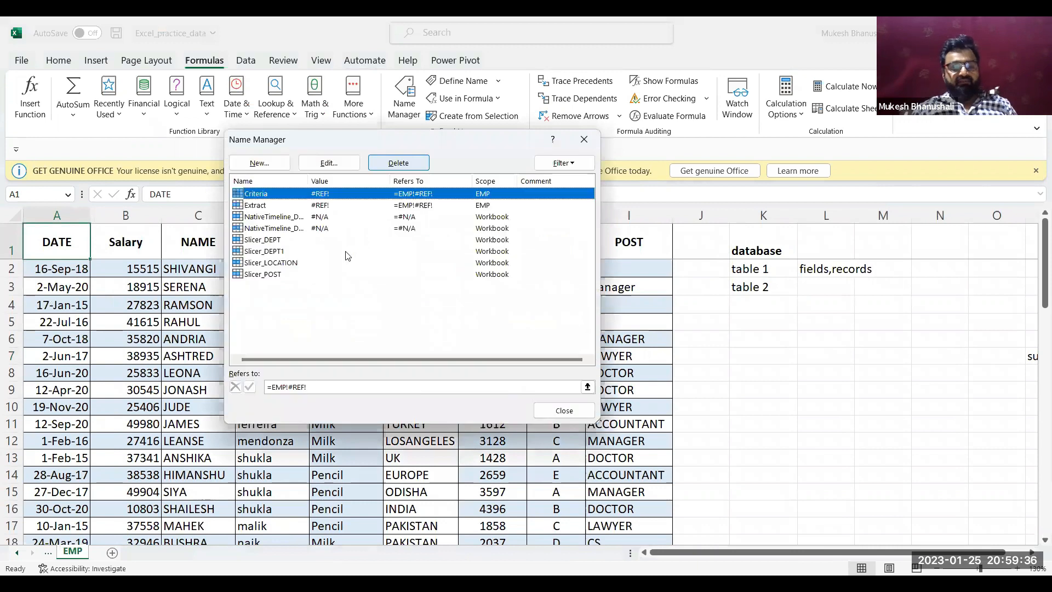
{"action": "left_click", "coordinate": [410, 165]}
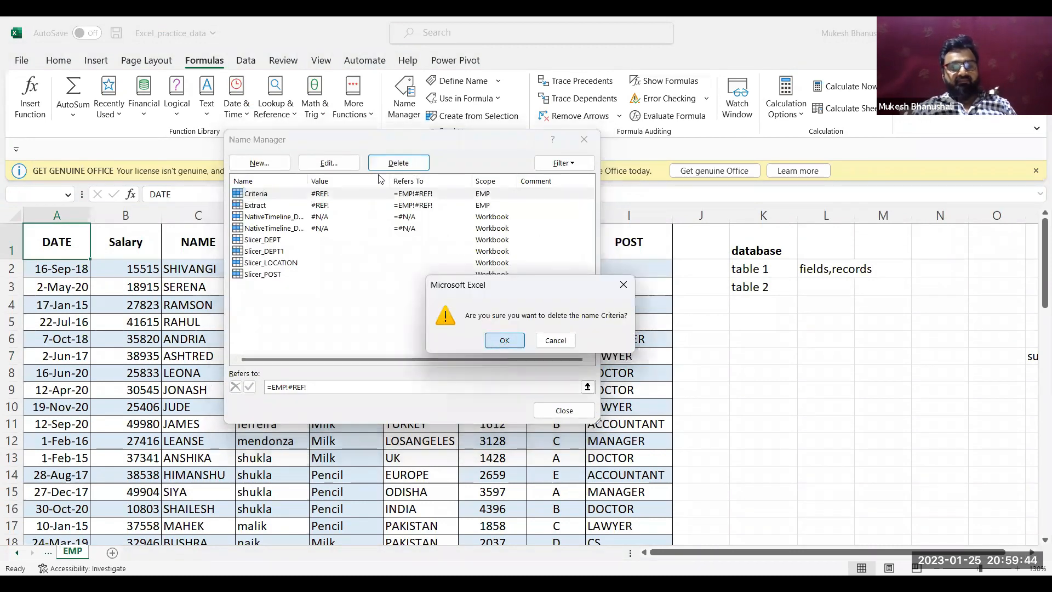
{"action": "left_click", "coordinate": [502, 341]}
{"action": "left_click", "coordinate": [397, 165]}
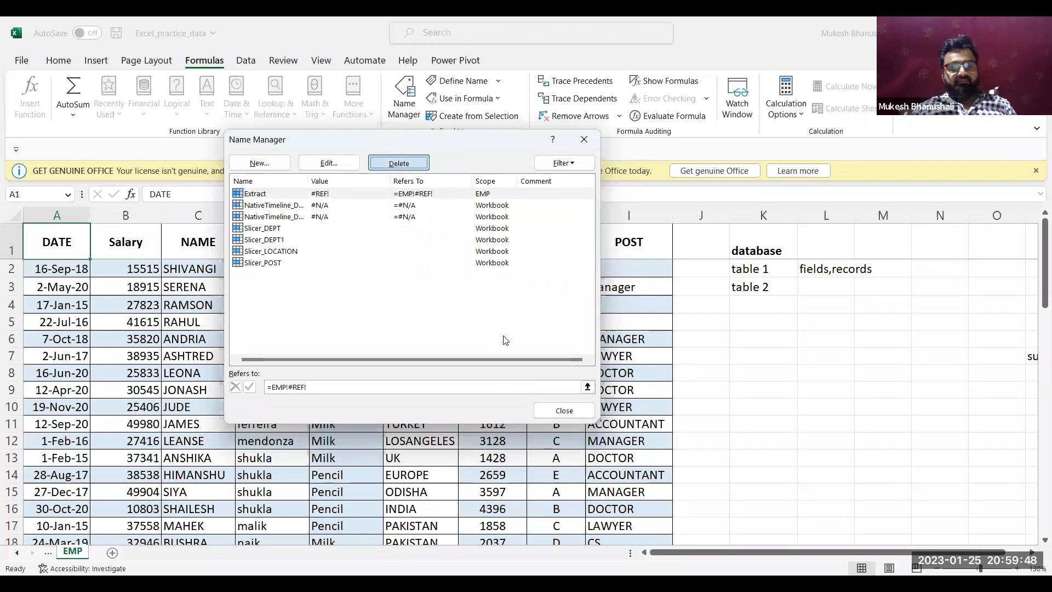
{"action": "key", "text": "Return"}
{"action": "left_click", "coordinate": [564, 410]}
{"action": "left_click", "coordinate": [265, 358]}
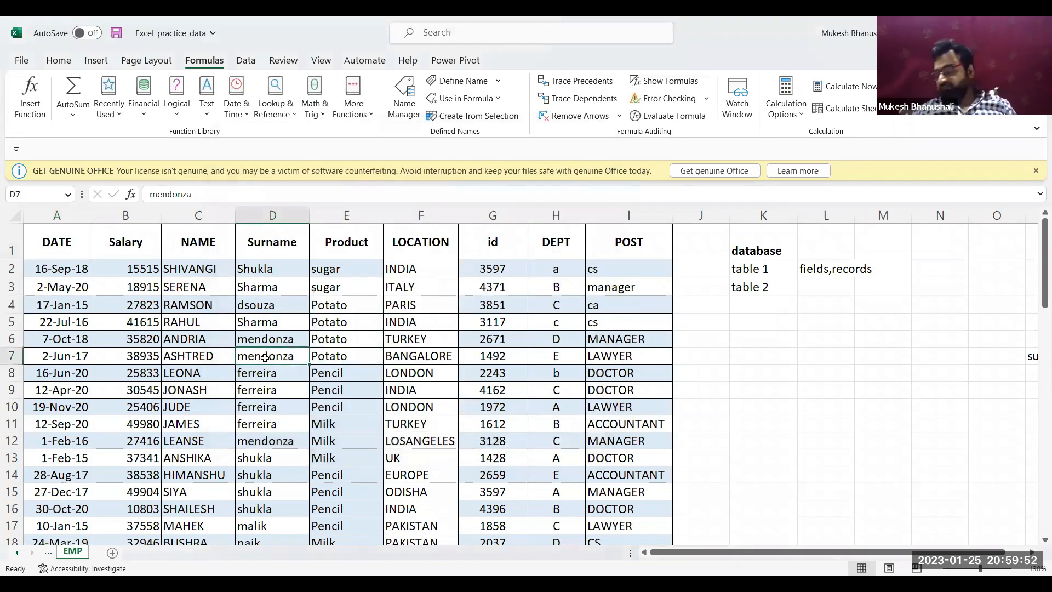
{"action": "left_click", "coordinate": [350, 322]}
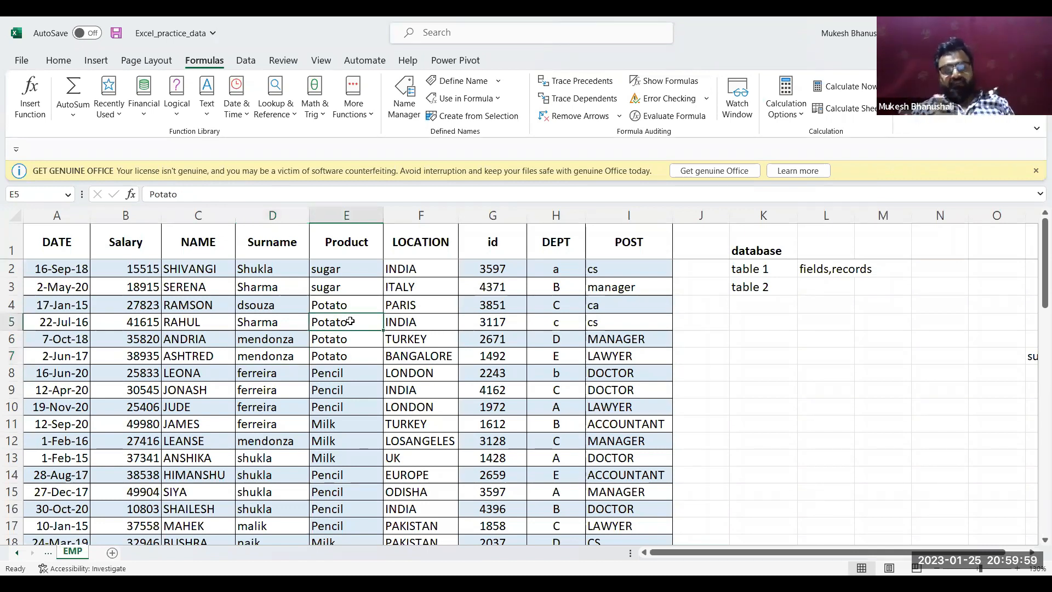
Try to remove the cell fill from the whole employee table, headers included, using No Fill
{"action": "key", "text": "ctrl+a"}
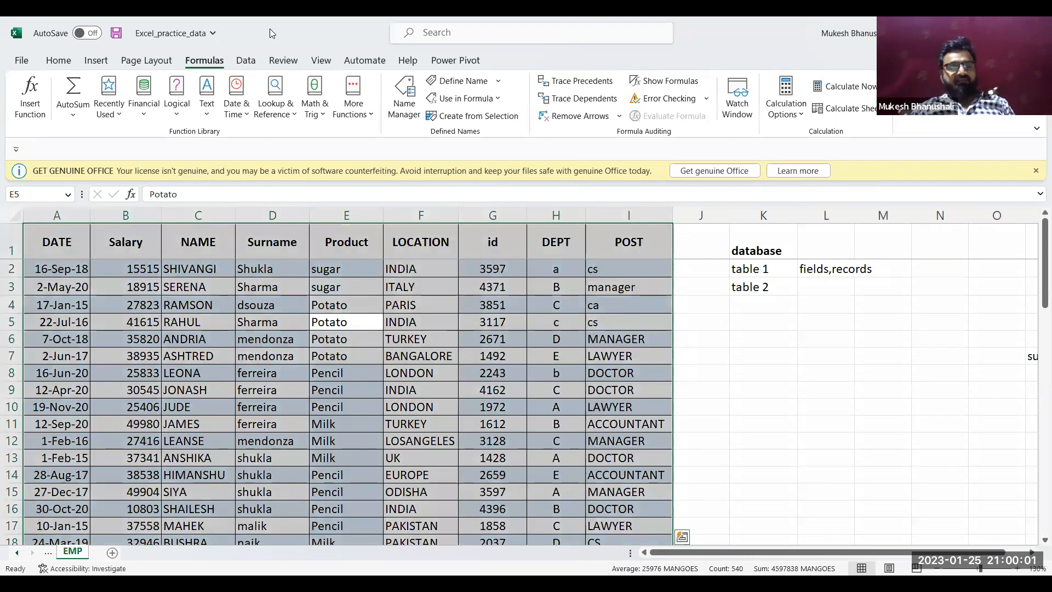
{"action": "left_click", "coordinate": [66, 57]}
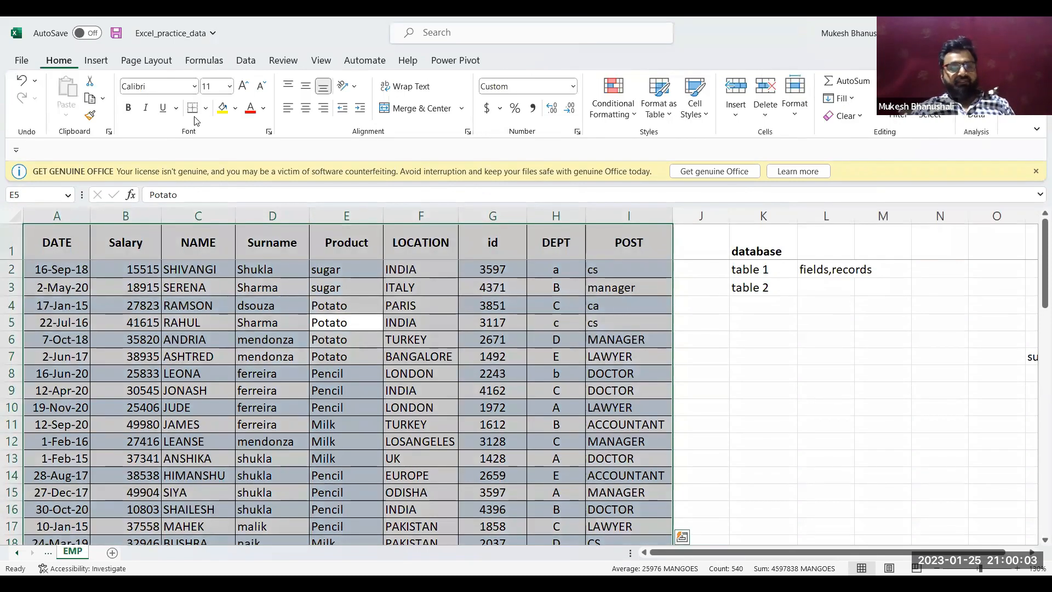
{"action": "left_click", "coordinate": [235, 114]}
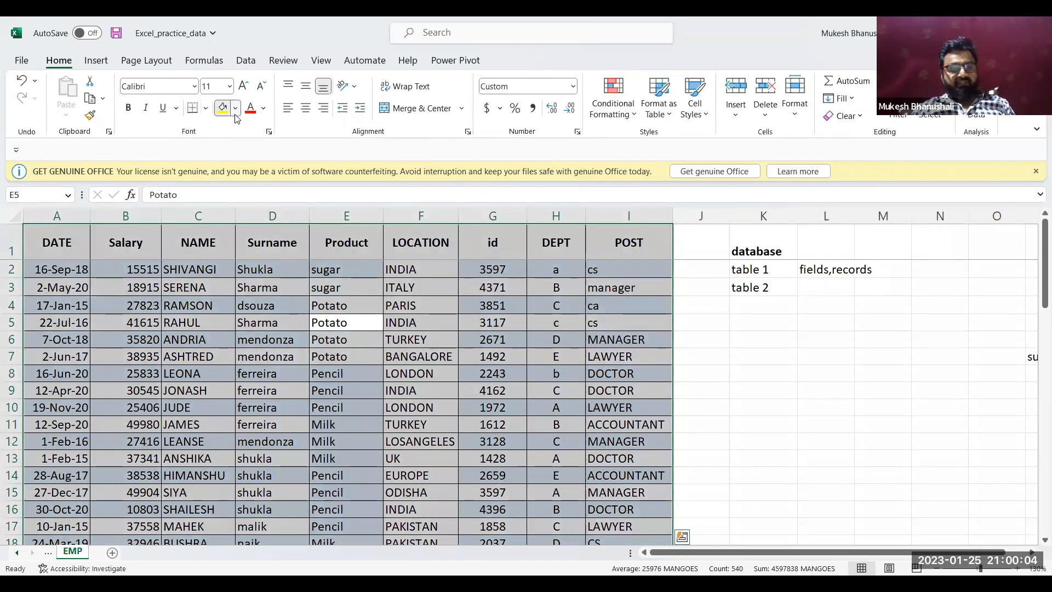
{"action": "left_click", "coordinate": [255, 265]}
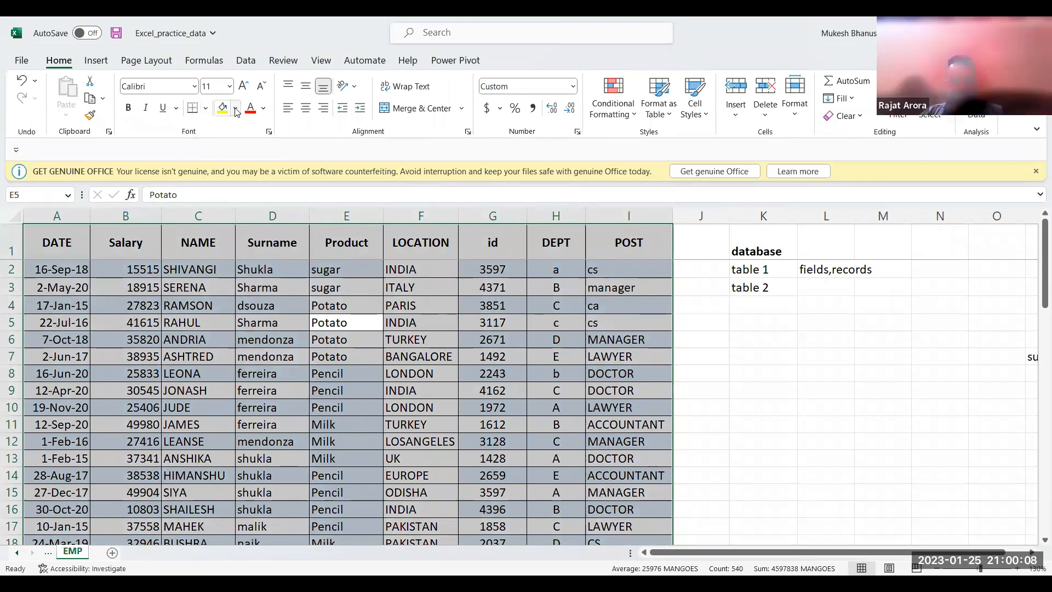
{"action": "left_click", "coordinate": [261, 257]}
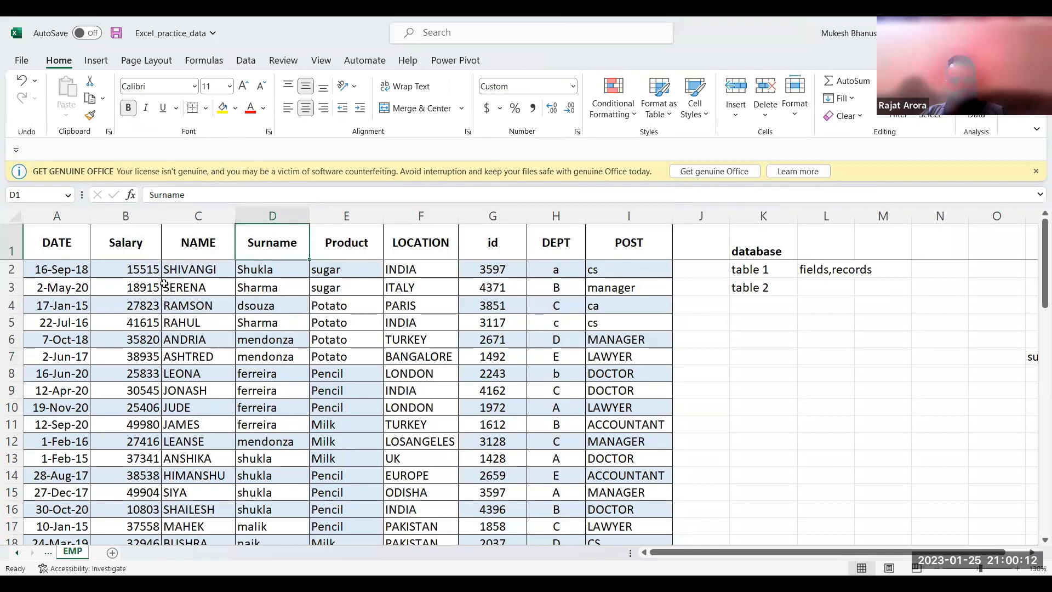
{"action": "key", "text": "ctrl+a"}
{"action": "scroll", "coordinate": [356, 384], "scroll_direction": "down", "scroll_amount": 14}
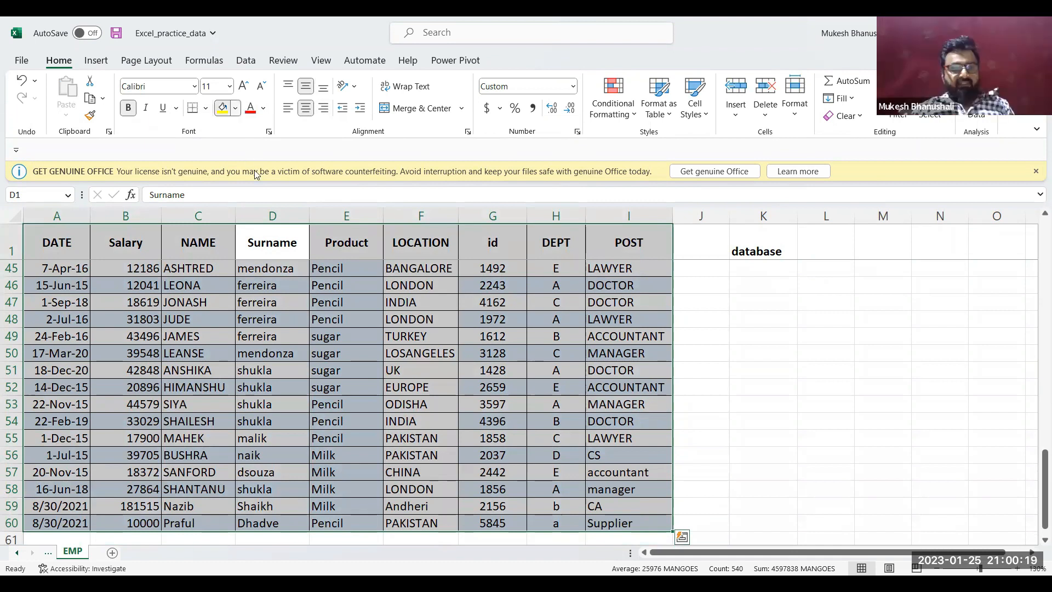
{"action": "left_click", "coordinate": [240, 108]}
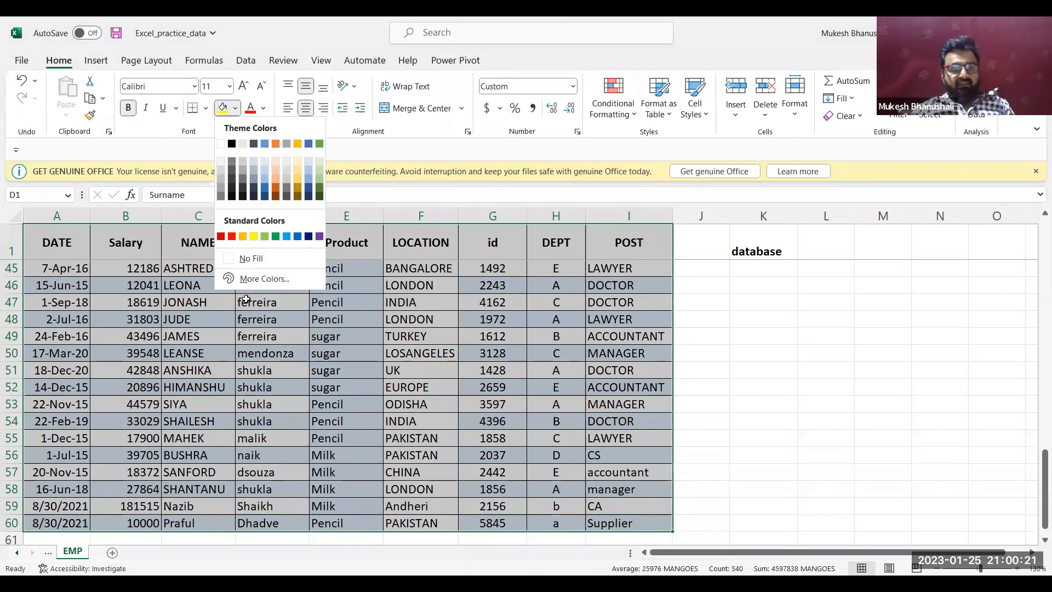
{"action": "left_click", "coordinate": [253, 259]}
{"action": "left_click", "coordinate": [272, 302]}
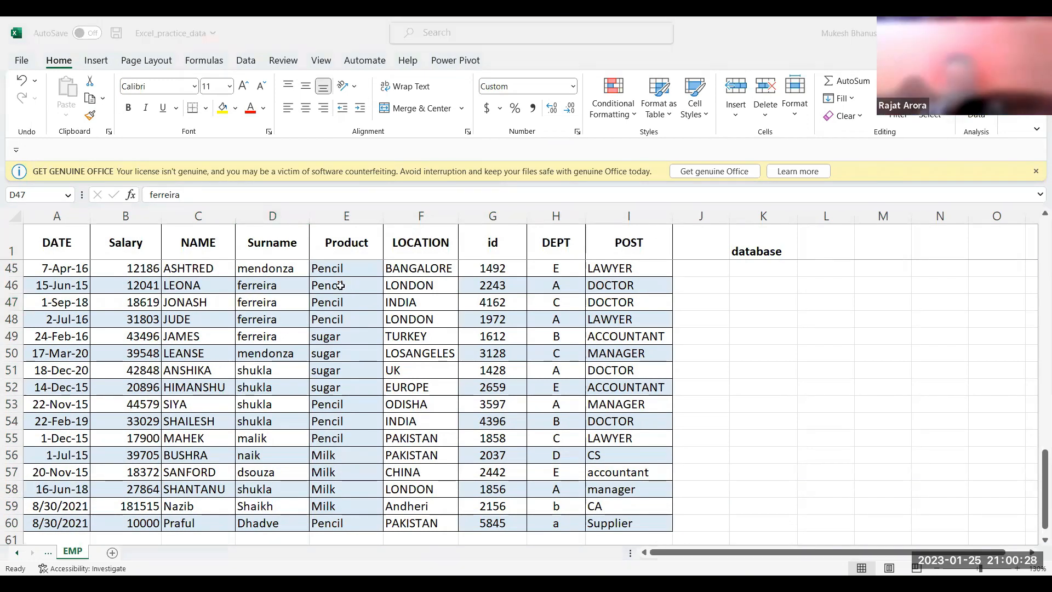
{"action": "key", "text": "ctrl+a"}
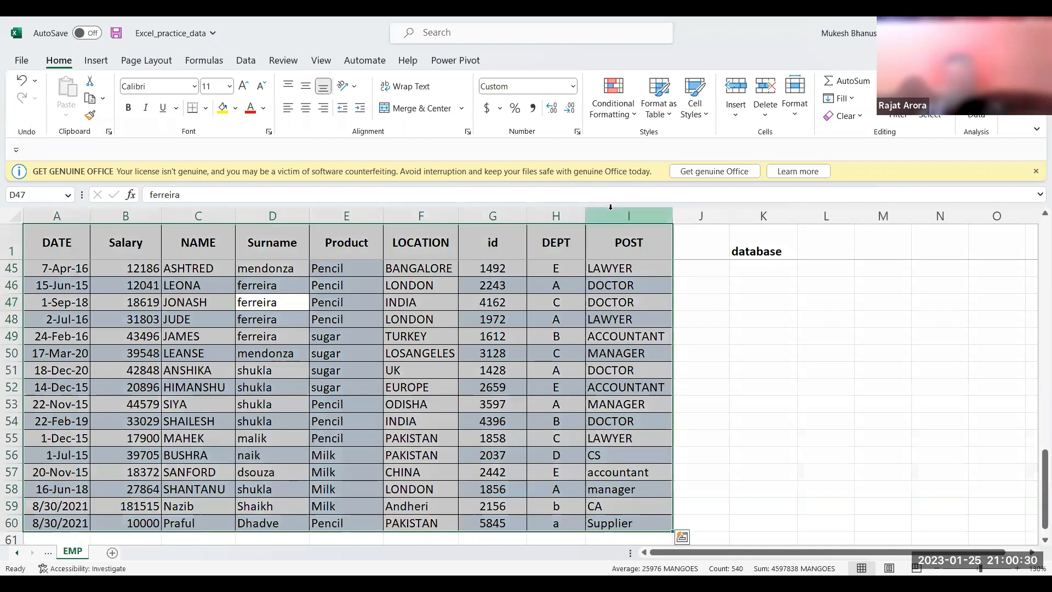
{"action": "left_click", "coordinate": [696, 110]}
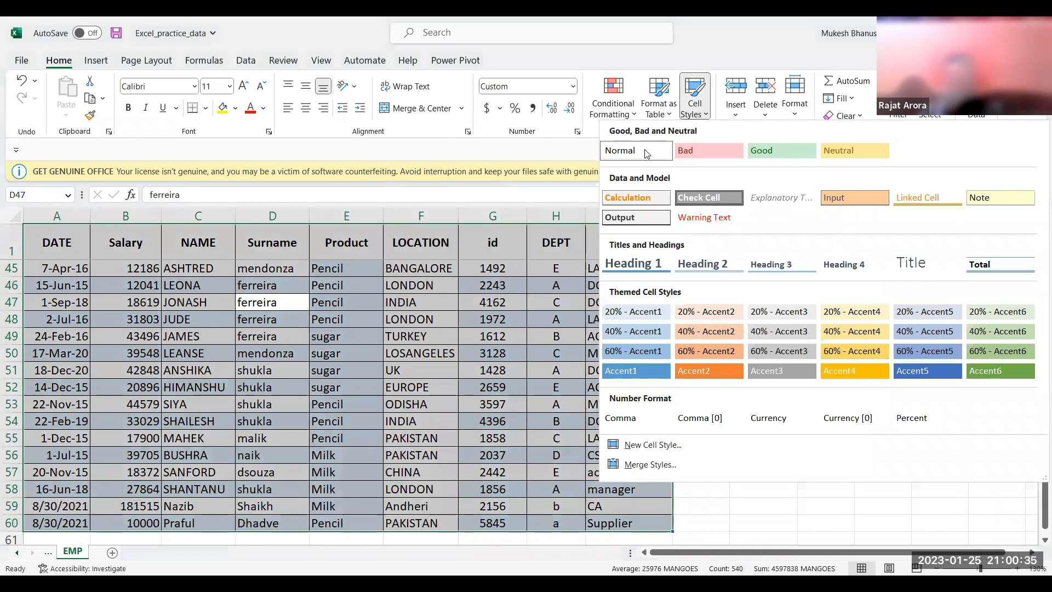
{"action": "key", "text": "alt+Tab"}
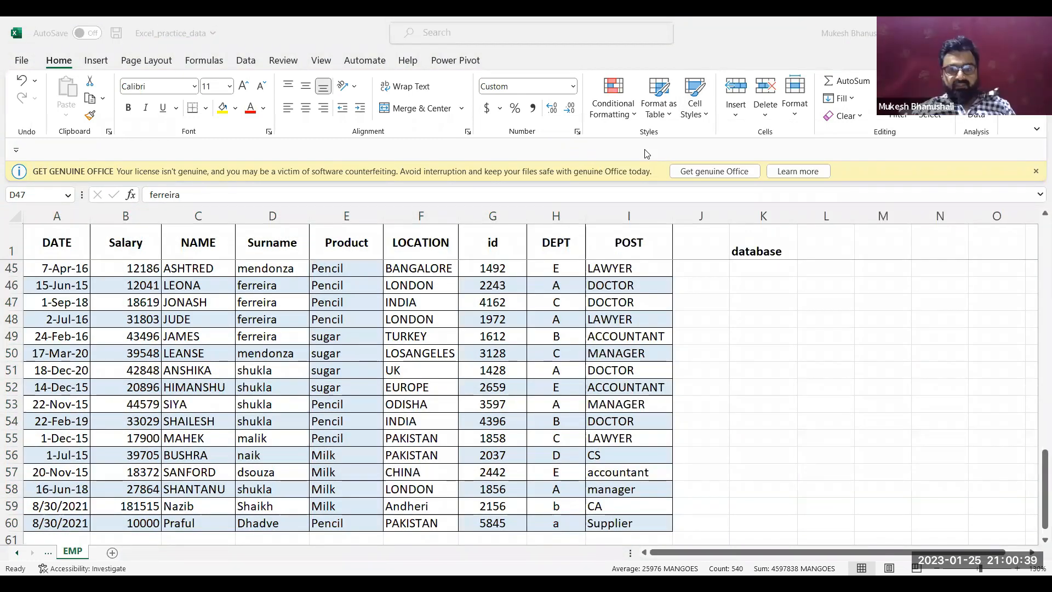
Dismiss the GET GENUINE OFFICE notice above the sheet and move back up the employee data
{"action": "left_click", "coordinate": [412, 336]}
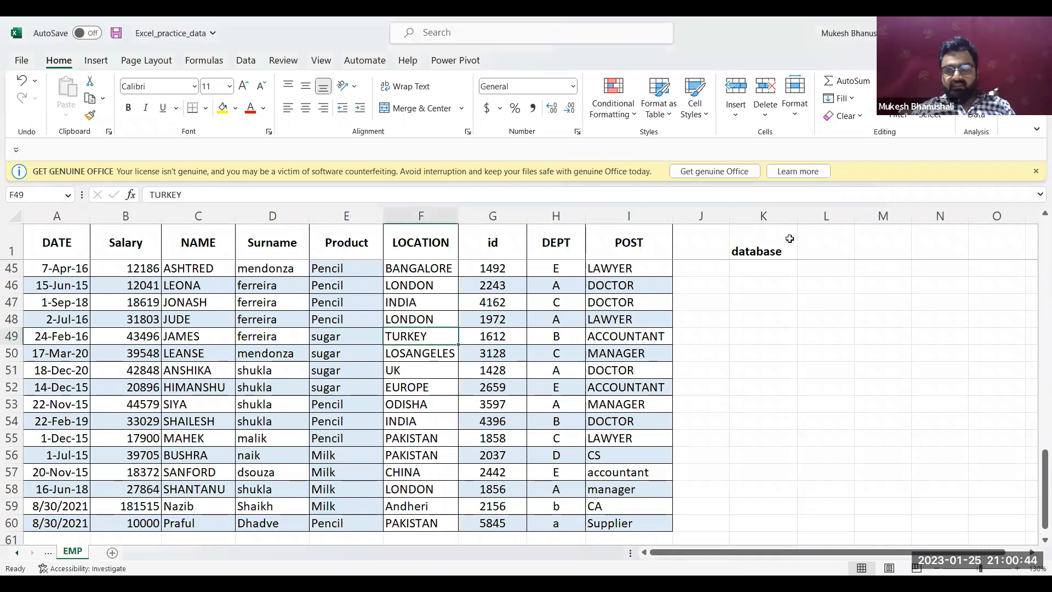
{"action": "left_click", "coordinate": [1035, 171]}
{"action": "left_click", "coordinate": [501, 333]}
{"action": "key", "text": "Up"}
{"action": "key", "text": "Up"}
{"action": "key", "text": "Up"}
{"action": "key", "text": "Up"}
{"action": "key", "text": "Up"}
{"action": "key", "text": "Up"}
{"action": "key", "text": "Up"}
{"action": "key", "text": "Up"}
{"action": "key", "text": "Up"}
{"action": "key", "text": "Up"}
{"action": "key", "text": "Up"}
{"action": "key", "text": "Up"}
{"action": "key", "text": "Up"}
{"action": "key", "text": "Up"}
{"action": "key", "text": "Up"}
{"action": "key", "text": "Up"}
{"action": "key", "text": "Up"}
{"action": "key", "text": "Up"}
{"action": "key", "text": "Up"}
{"action": "key", "text": "Up"}
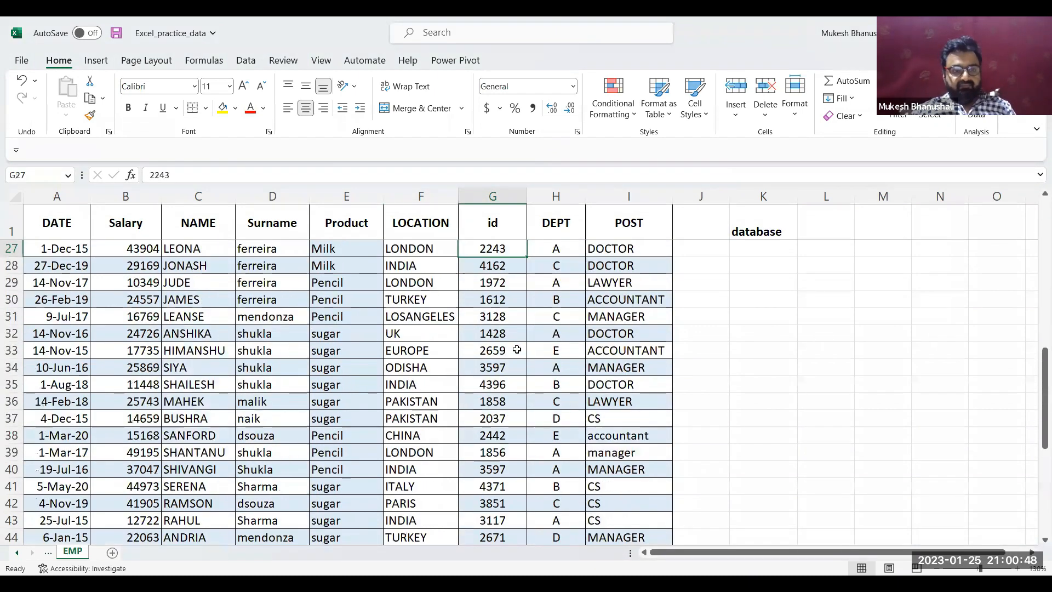
Try to clear the fill colour of the entire Product column with No Fill, and select the column again
{"action": "left_click", "coordinate": [347, 307]}
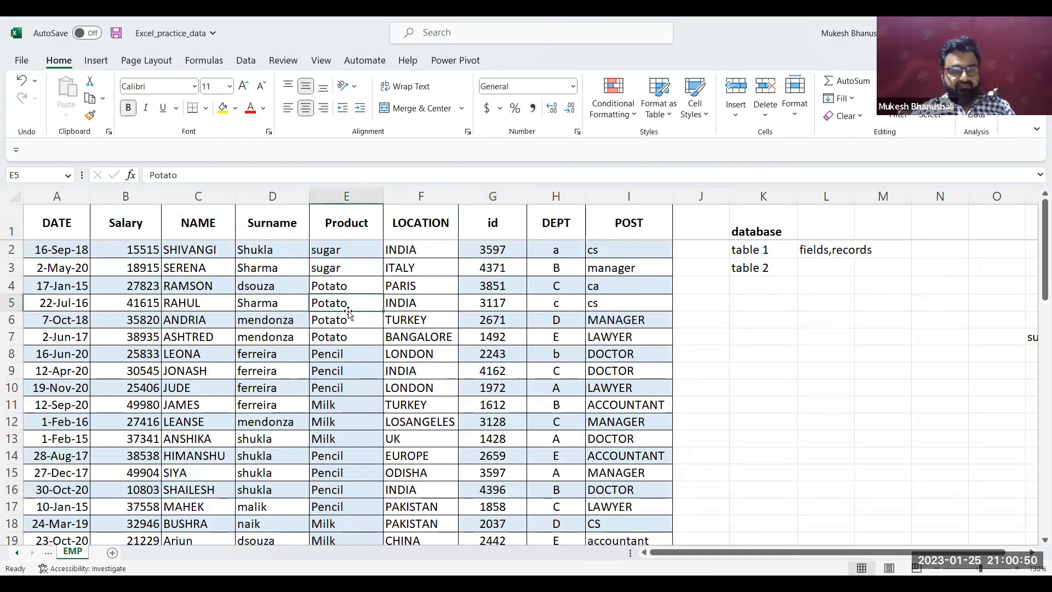
{"action": "left_click", "coordinate": [335, 195]}
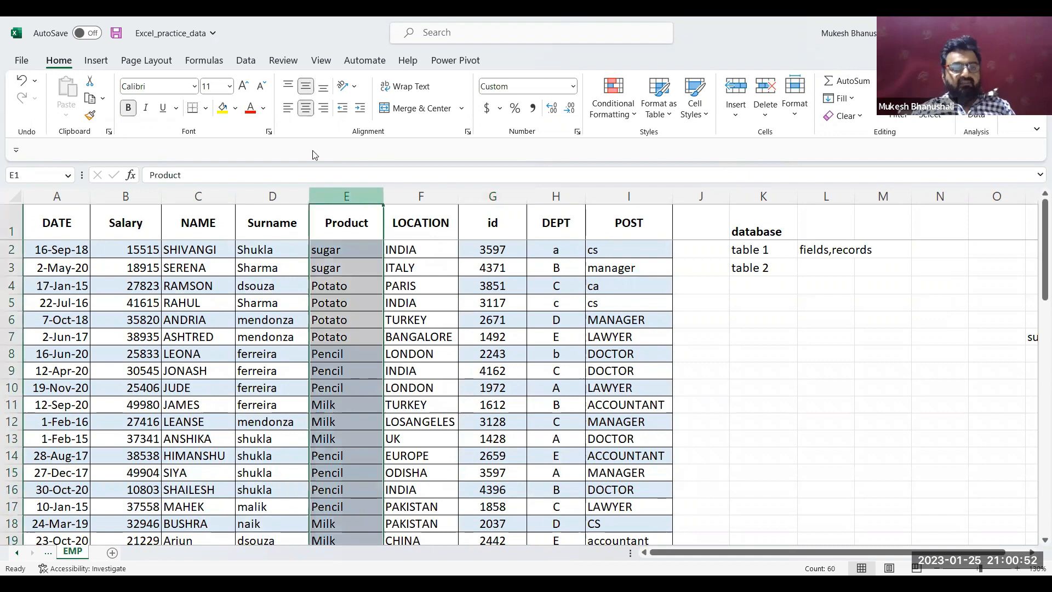
{"action": "left_click", "coordinate": [236, 109]}
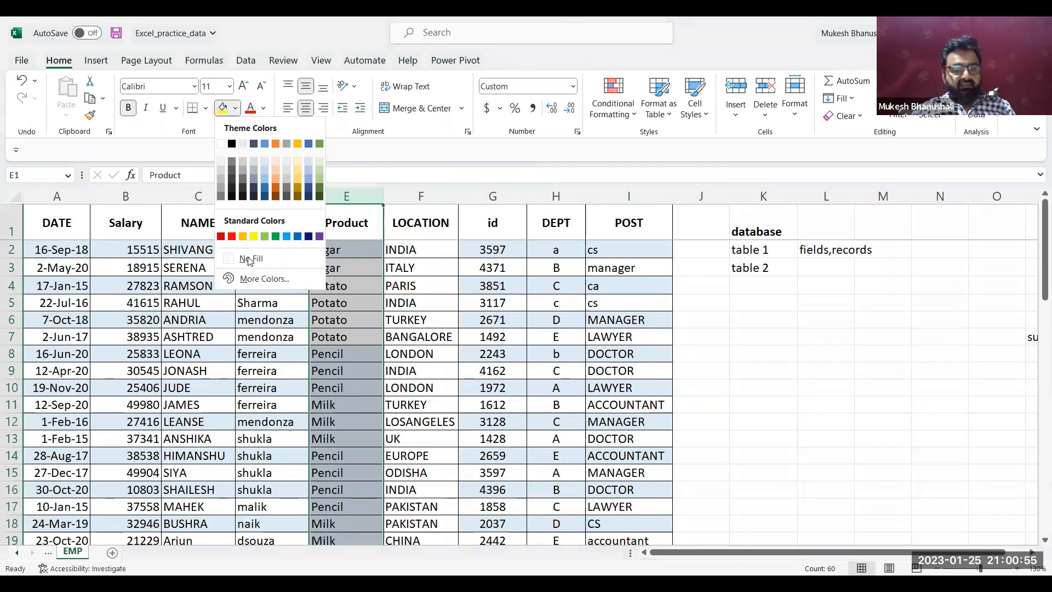
{"action": "left_click", "coordinate": [282, 360]}
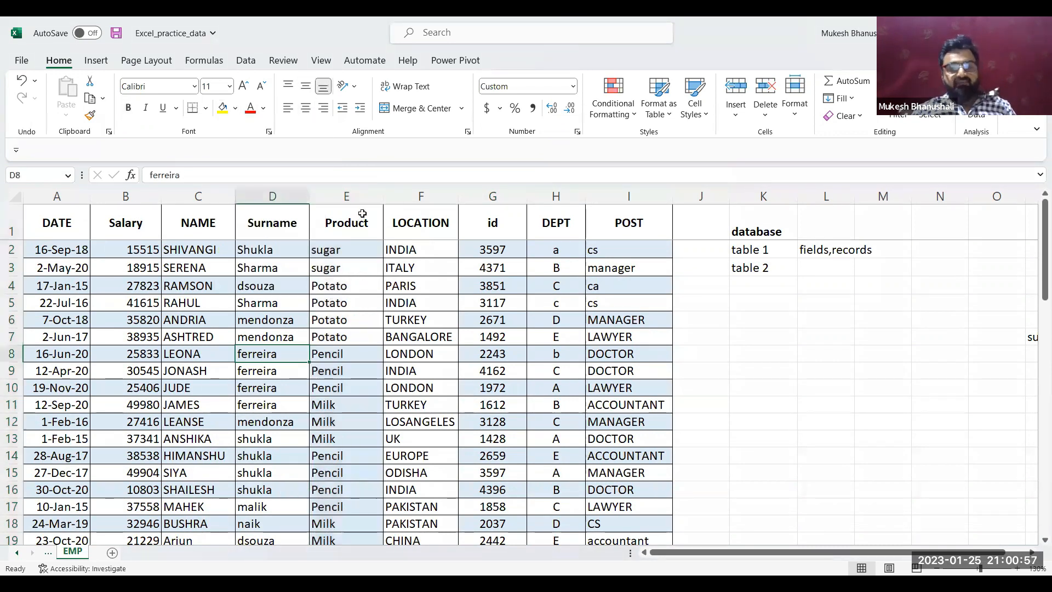
{"action": "left_click", "coordinate": [345, 200]}
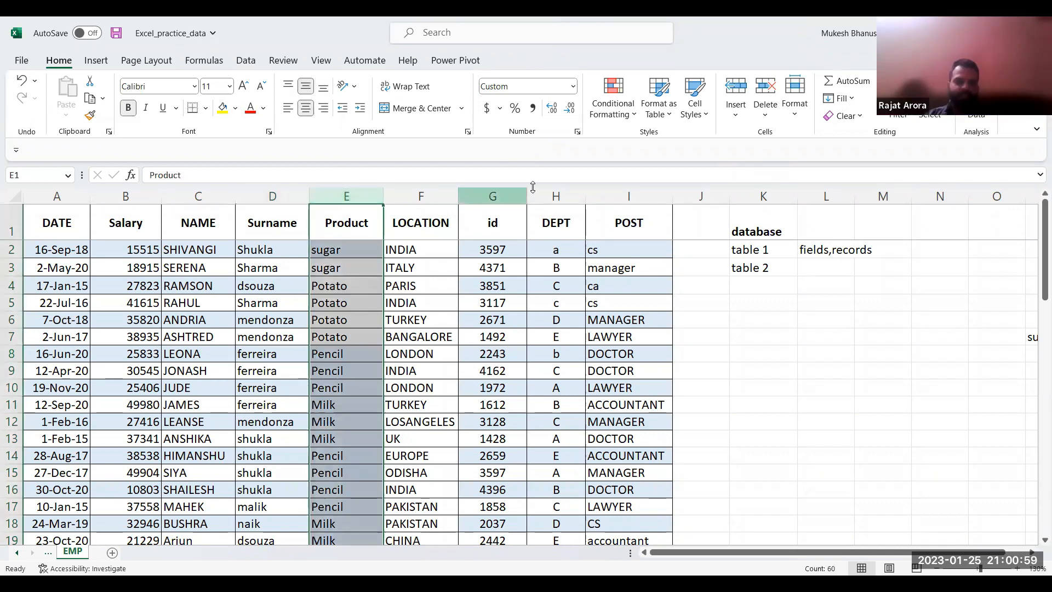
Inspect the stored value of the first date, in cell A2, and leave it unedited
{"action": "left_click", "coordinate": [60, 250]}
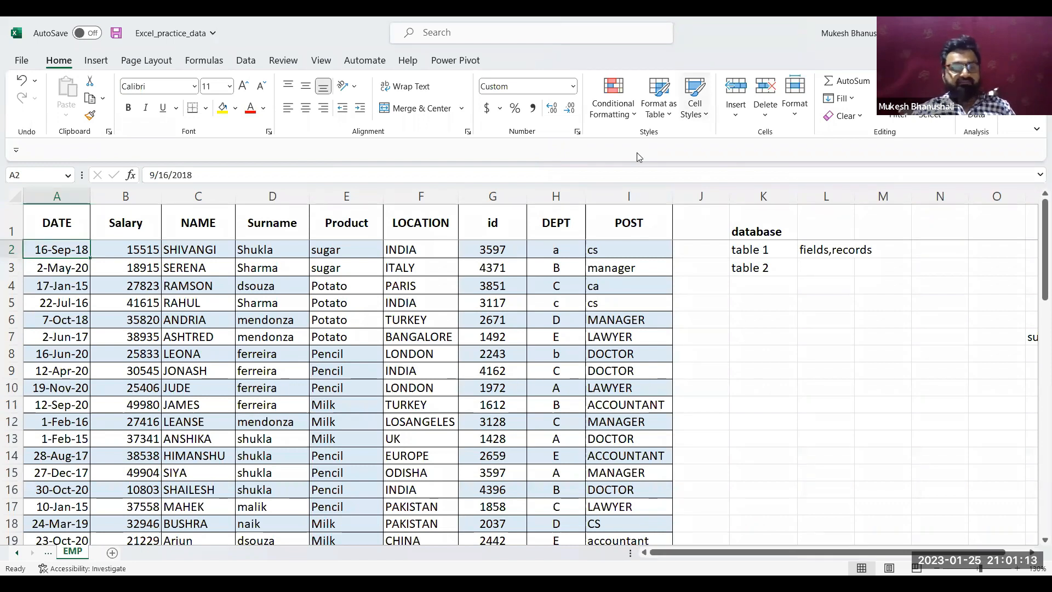
{"action": "left_click", "coordinate": [50, 244]}
{"action": "double_click", "coordinate": [50, 243]}
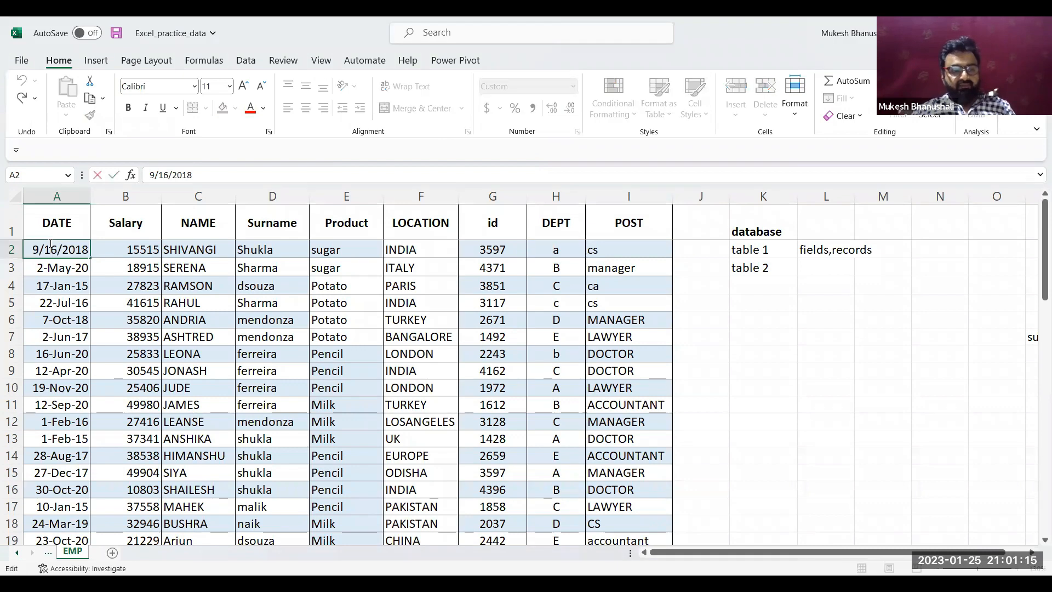
{"action": "left_click", "coordinate": [94, 273]}
Try to apply a white fill to the employee records in A2:I60, leaving out the header row
{"action": "left_click", "coordinate": [67, 245]}
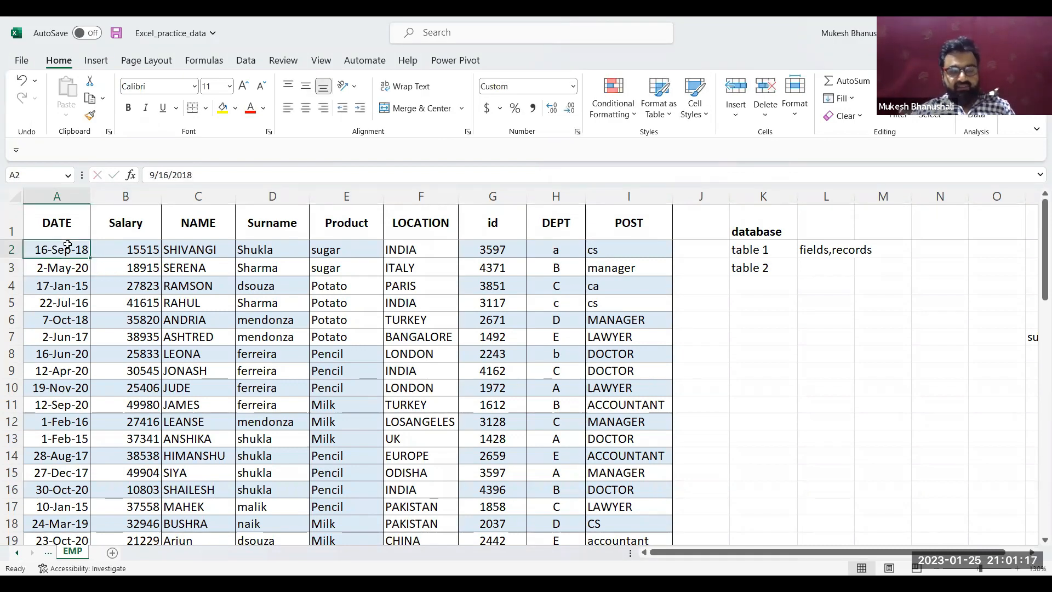
{"action": "key", "text": "ctrl+shift+Right"}
{"action": "key", "text": "ctrl+shift+Down"}
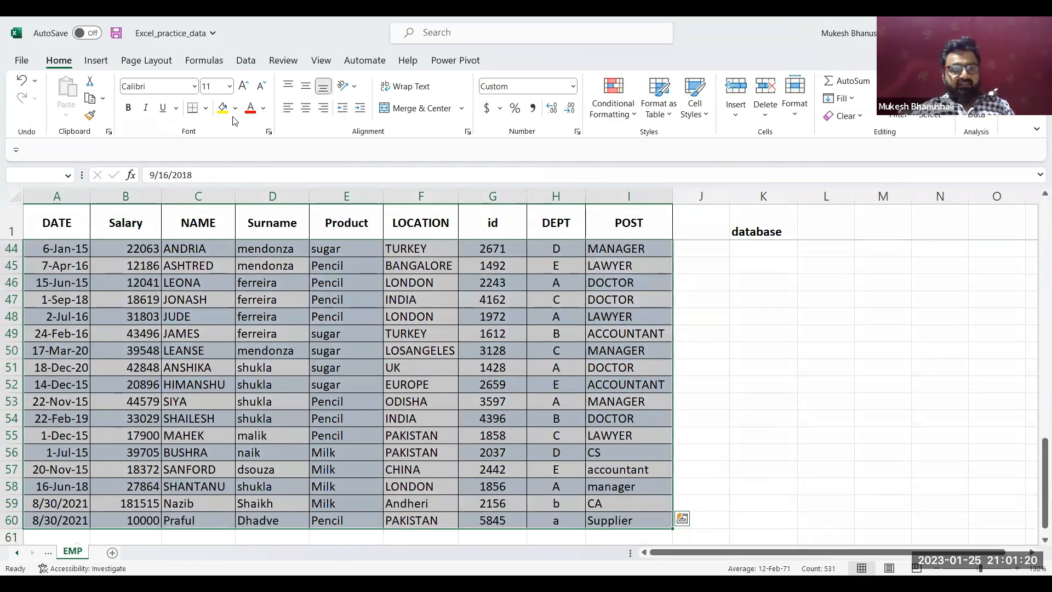
{"action": "left_click", "coordinate": [235, 108]}
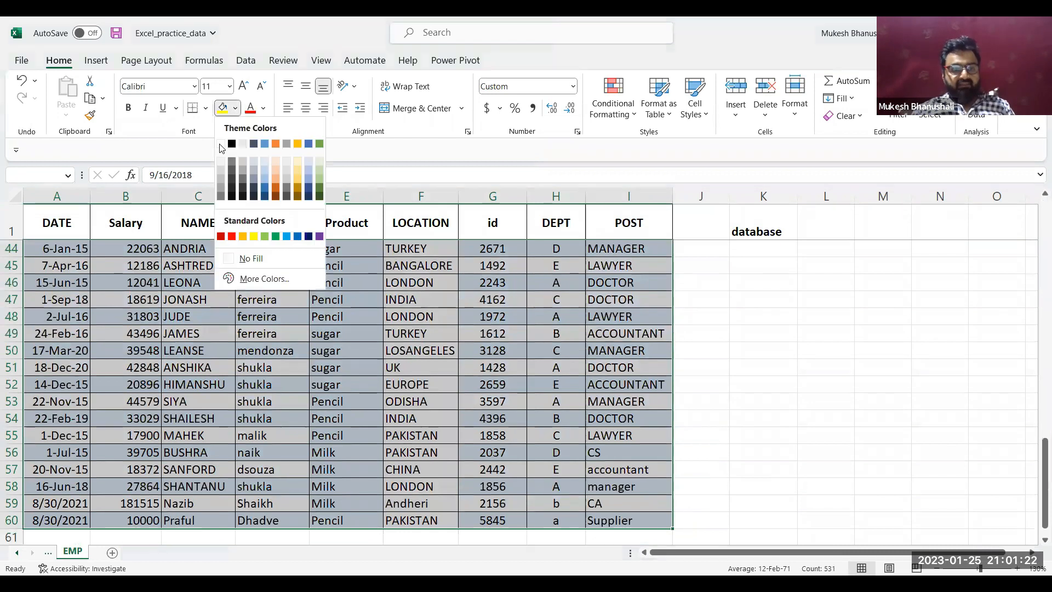
{"action": "left_click", "coordinate": [223, 144]}
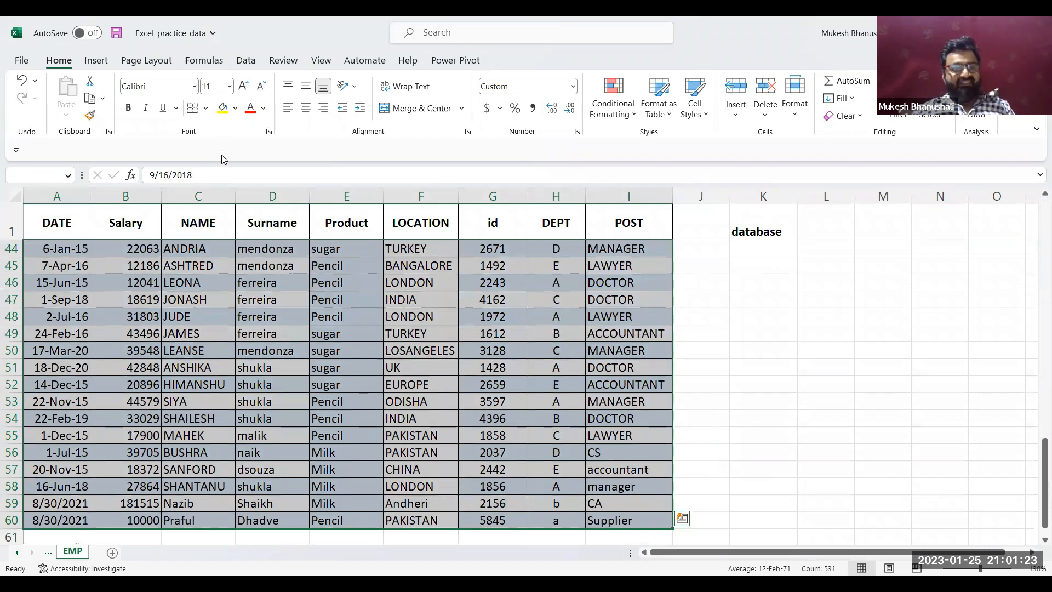
{"action": "left_click", "coordinate": [236, 109]}
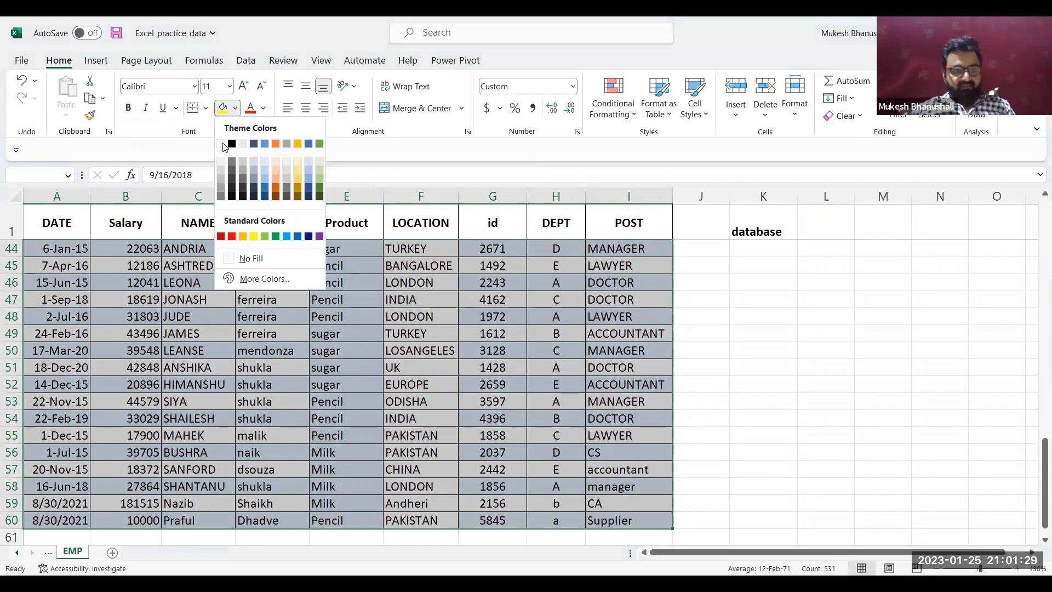
{"action": "left_click", "coordinate": [223, 144]}
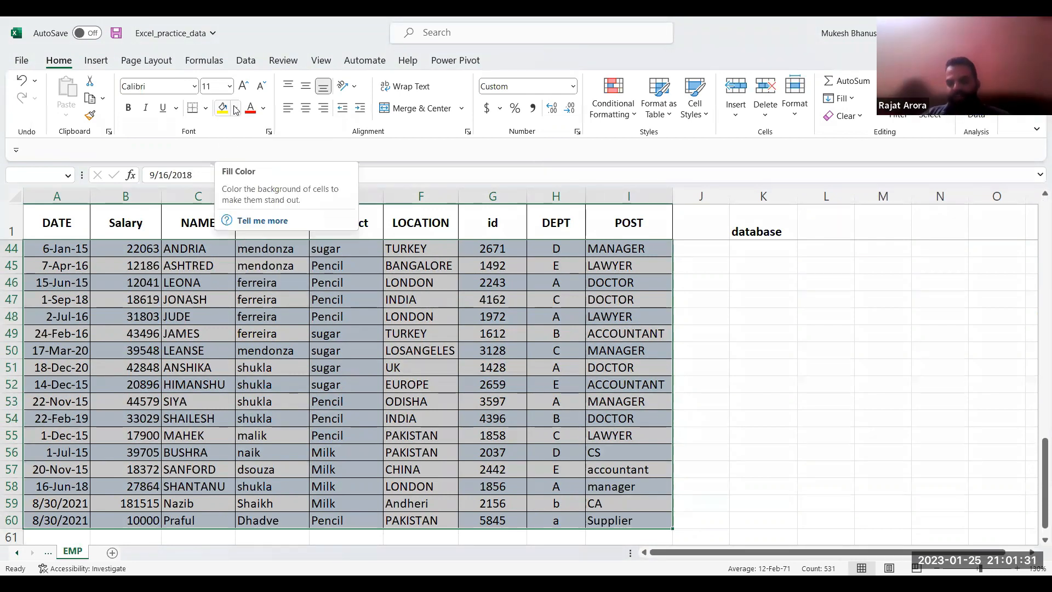
{"action": "left_click", "coordinate": [235, 108]}
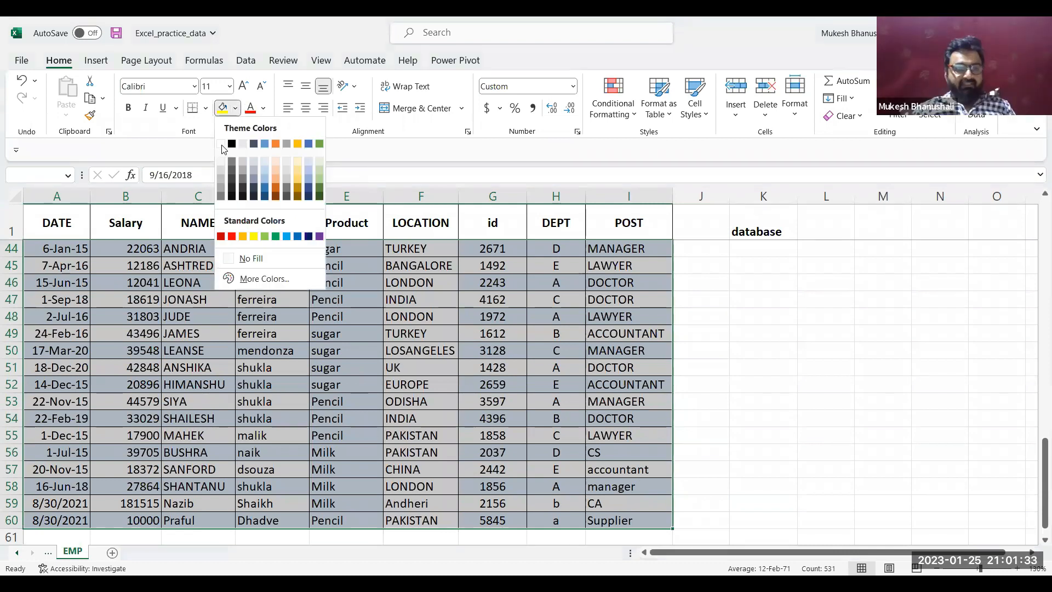
{"action": "left_click", "coordinate": [163, 304]}
{"action": "left_click", "coordinate": [164, 303]}
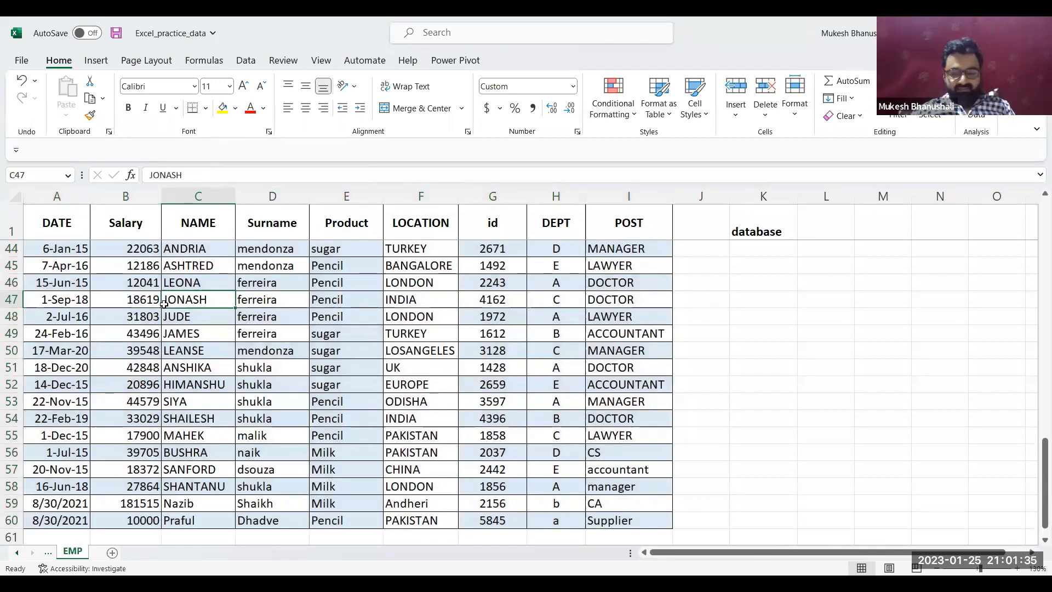
Copy the whole employee table from A1 to I60, headers included, and leave copy mode
{"action": "key", "text": "Left"}
{"action": "key", "text": "Left"}
{"action": "key", "text": "Up"}
{"action": "key", "text": "Up"}
{"action": "key", "text": "Up"}
{"action": "key", "text": "Up"}
{"action": "key", "text": "Up"}
{"action": "key", "text": "Up"}
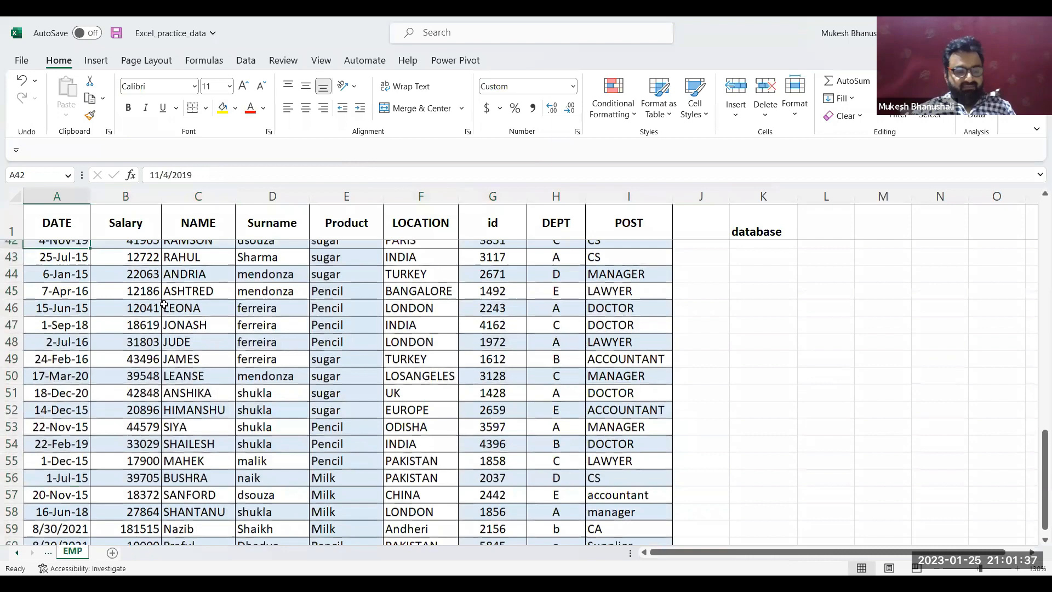
{"action": "key", "text": "Up"}
{"action": "key", "text": "Up"}
{"action": "key", "text": "Up"}
{"action": "key", "text": "Up"}
{"action": "key", "text": "Up"}
{"action": "key", "text": "Up"}
{"action": "key", "text": "Up"}
{"action": "key", "text": "Up"}
{"action": "key", "text": "Up"}
{"action": "key", "text": "Up"}
{"action": "key", "text": "Up"}
{"action": "key", "text": "Up"}
{"action": "key", "text": "Up"}
{"action": "key", "text": "Up"}
{"action": "key", "text": "Up"}
{"action": "key", "text": "Up"}
{"action": "key", "text": "Up"}
{"action": "key", "text": "Up"}
{"action": "key", "text": "Up"}
{"action": "key", "text": "Up"}
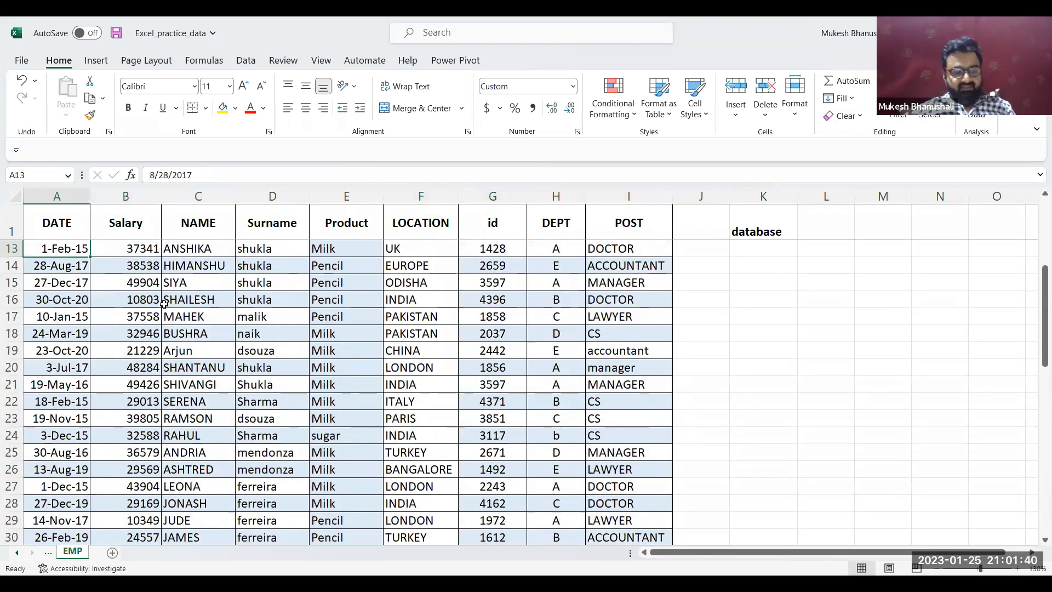
{"action": "key", "text": "Up"}
{"action": "key", "text": "Up"}
{"action": "key", "text": "Up"}
{"action": "key", "text": "Up"}
{"action": "key", "text": "Up"}
{"action": "left_click", "coordinate": [164, 304]}
{"action": "key", "text": "ctrl+shift+Down"}
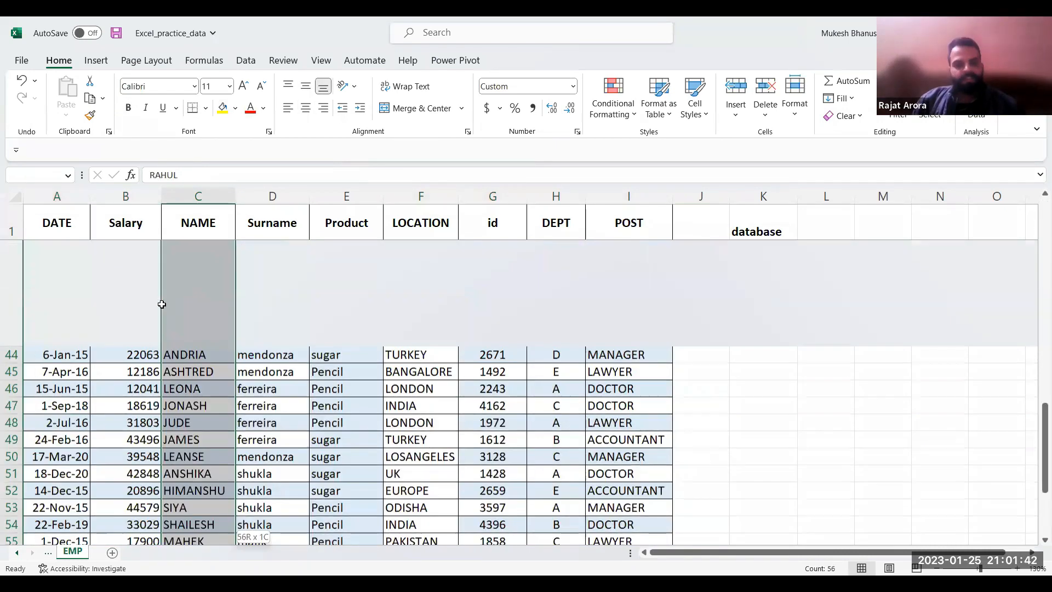
{"action": "key", "text": "Left"}
{"action": "key", "text": "Up"}
{"action": "key", "text": "Up"}
{"action": "key", "text": "Up"}
{"action": "key", "text": "Up"}
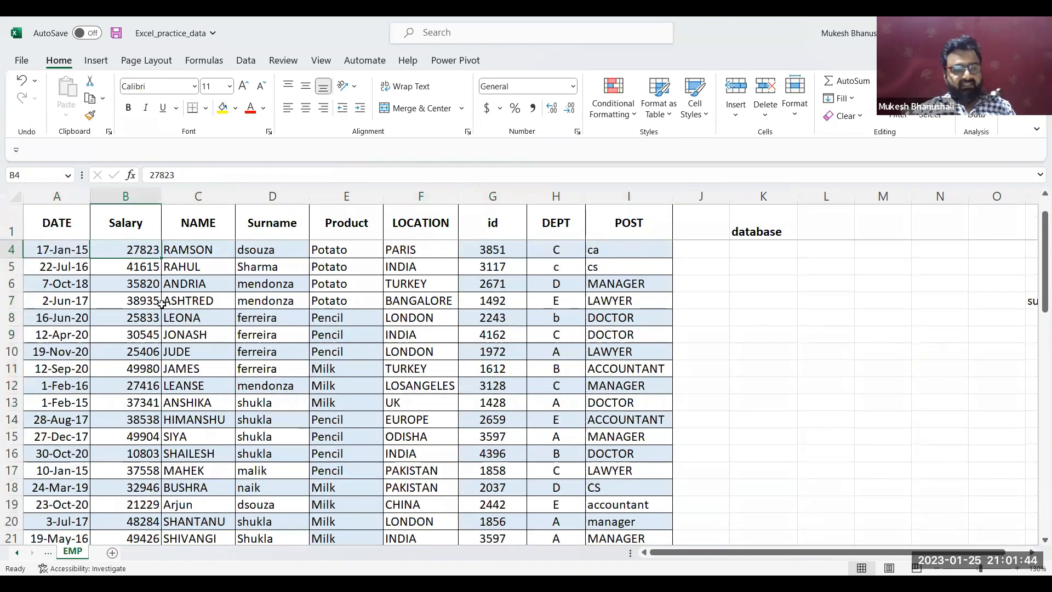
{"action": "key", "text": "Left"}
{"action": "key", "text": "ctrl+shift+Right"}
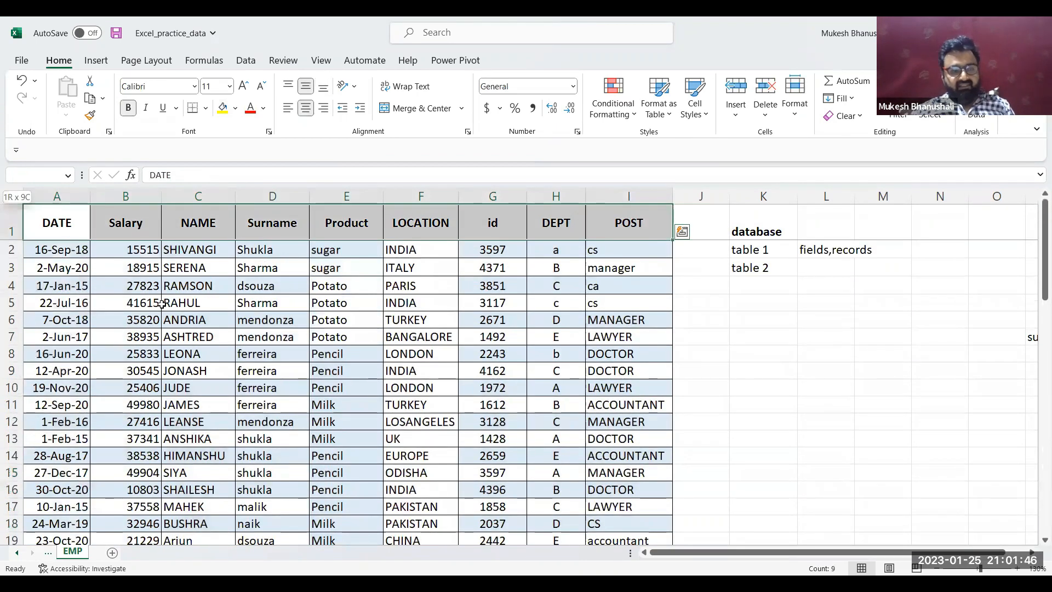
{"action": "key", "text": "ctrl+shift+Down"}
{"action": "key", "text": "ctrl+c"}
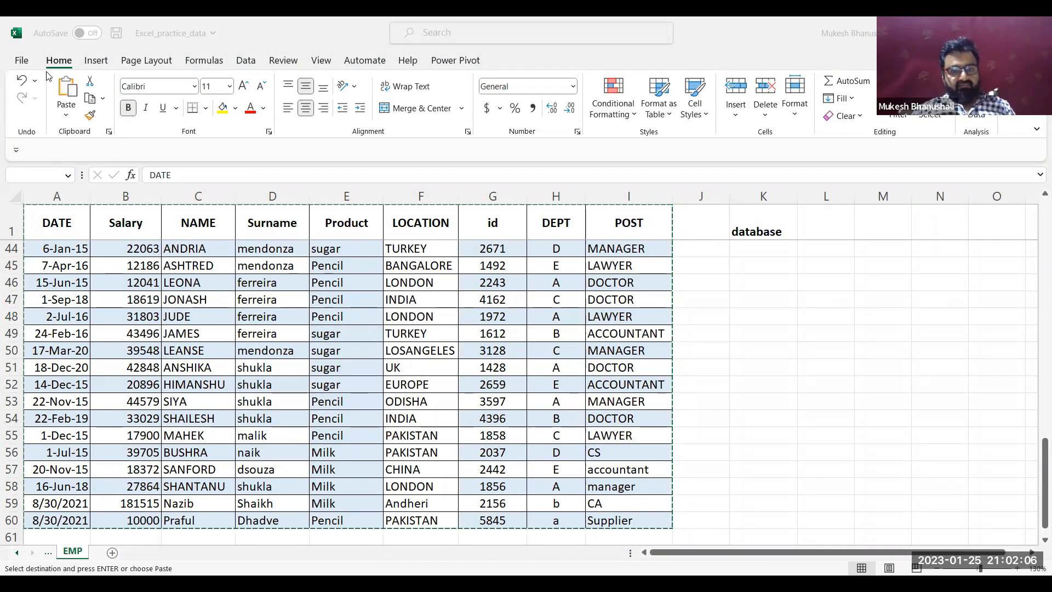
{"action": "key", "text": "Escape"}
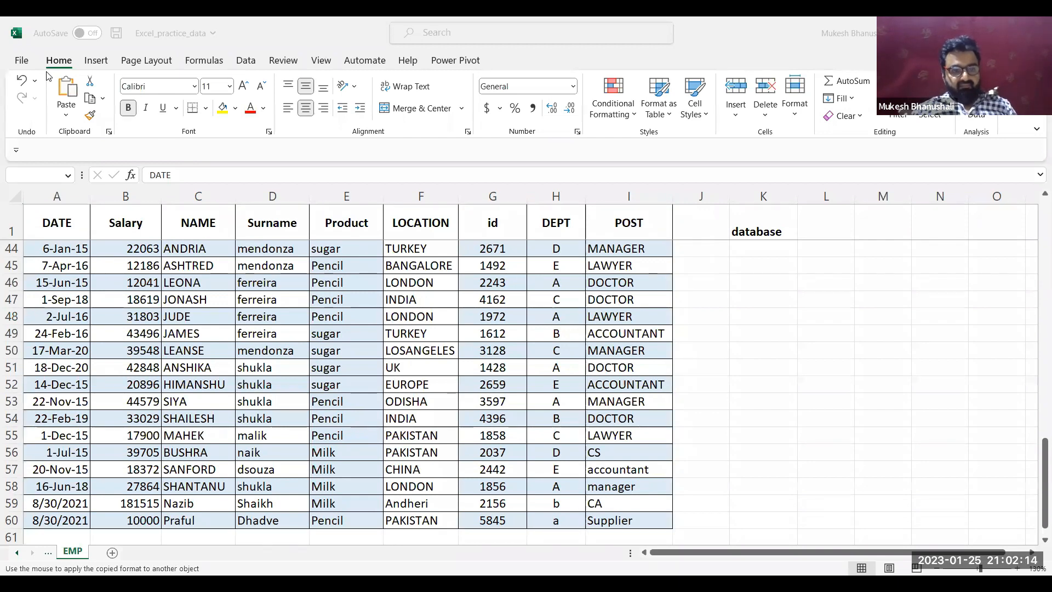
Strip the formatting from records A44:I60 by applying the blank cell J45's format with Format Painter
{"action": "key", "text": "Escape"}
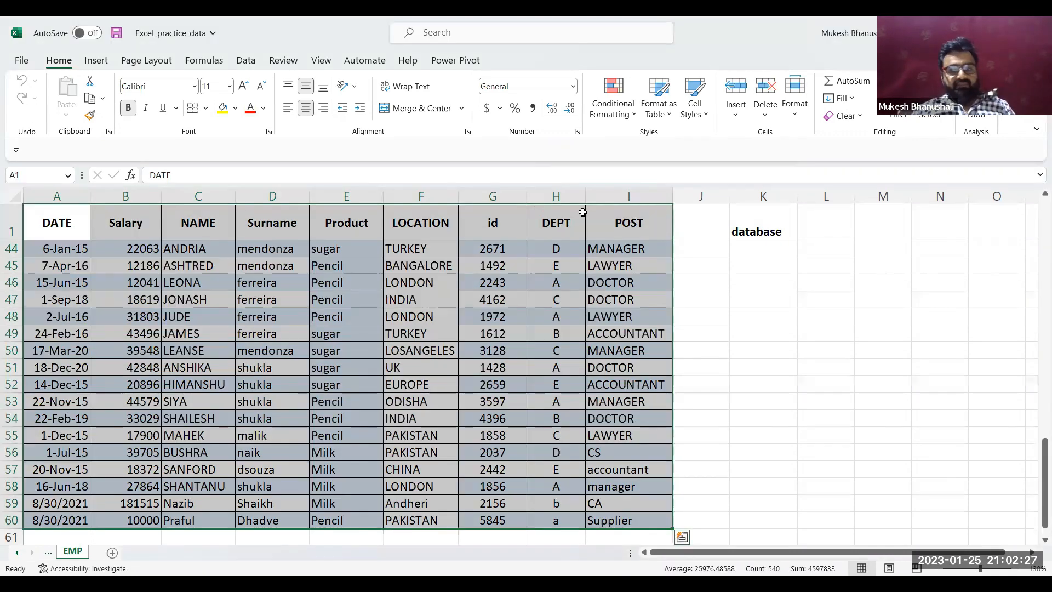
{"action": "key", "text": "ctrl+a"}
{"action": "left_click", "coordinate": [701, 263]}
{"action": "left_click", "coordinate": [90, 115]}
{"action": "mouse_move", "coordinate": [60, 246]}
{"action": "left_mouse_down"}
{"action": "mouse_move", "coordinate": [357, 378]}
{"action": "mouse_move", "coordinate": [591, 500]}
{"action": "mouse_move", "coordinate": [594, 516]}
{"action": "mouse_move", "coordinate": [618, 515]}
{"action": "left_mouse_up"}
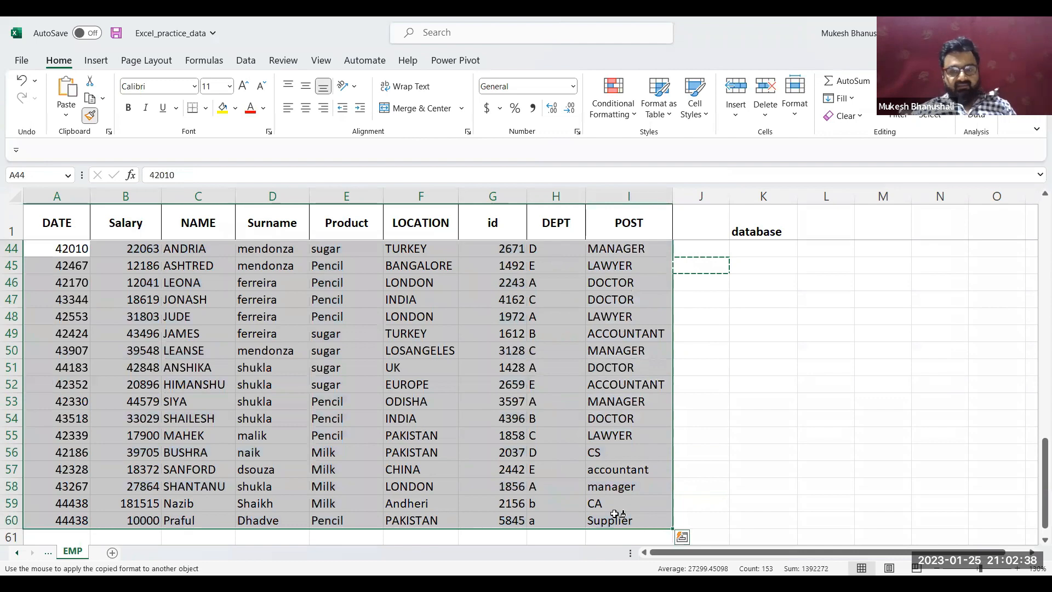
Apply the blank cell's plain format to the DATE header and all employee records in A2:I60
{"action": "scroll", "coordinate": [618, 515], "scroll_direction": "up", "scroll_amount": 9}
{"action": "key", "text": "Up"}
{"action": "key", "text": "Up"}
{"action": "key", "text": "Up"}
{"action": "key", "text": "Up"}
{"action": "key", "text": "Up"}
{"action": "key", "text": "Up"}
{"action": "key", "text": "Up"}
{"action": "key", "text": "Up"}
{"action": "key", "text": "Up"}
{"action": "key", "text": "Up"}
{"action": "key", "text": "Up"}
{"action": "key", "text": "Up"}
{"action": "key", "text": "Up"}
{"action": "key", "text": "Up"}
{"action": "key", "text": "Up"}
{"action": "key", "text": "Up"}
{"action": "key", "text": "Up"}
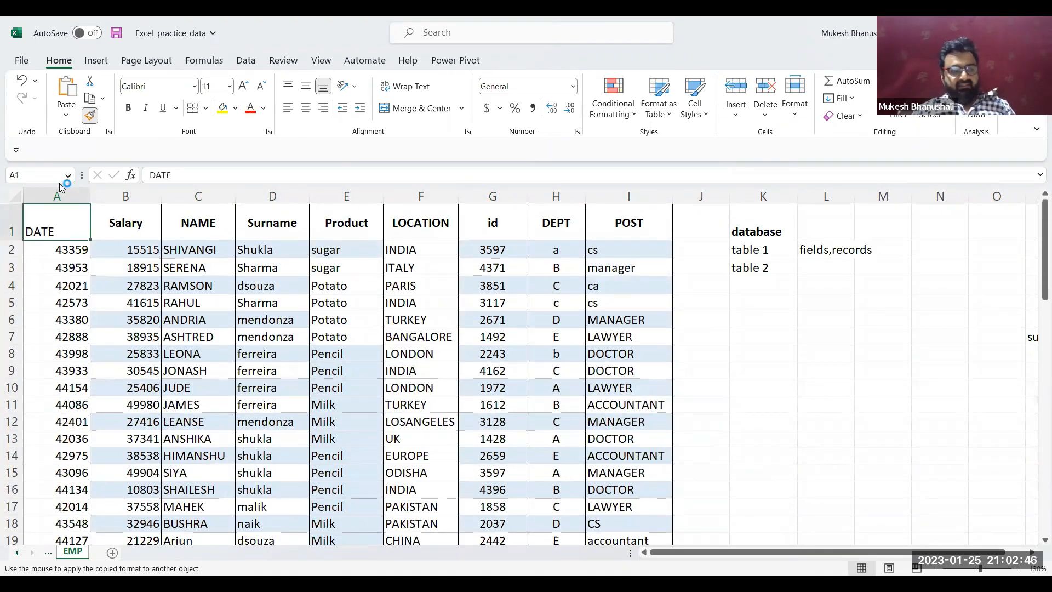
{"action": "left_click", "coordinate": [60, 249]}
{"action": "key", "text": "ctrl+shift+Right"}
{"action": "key", "text": "ctrl+shift+Down"}
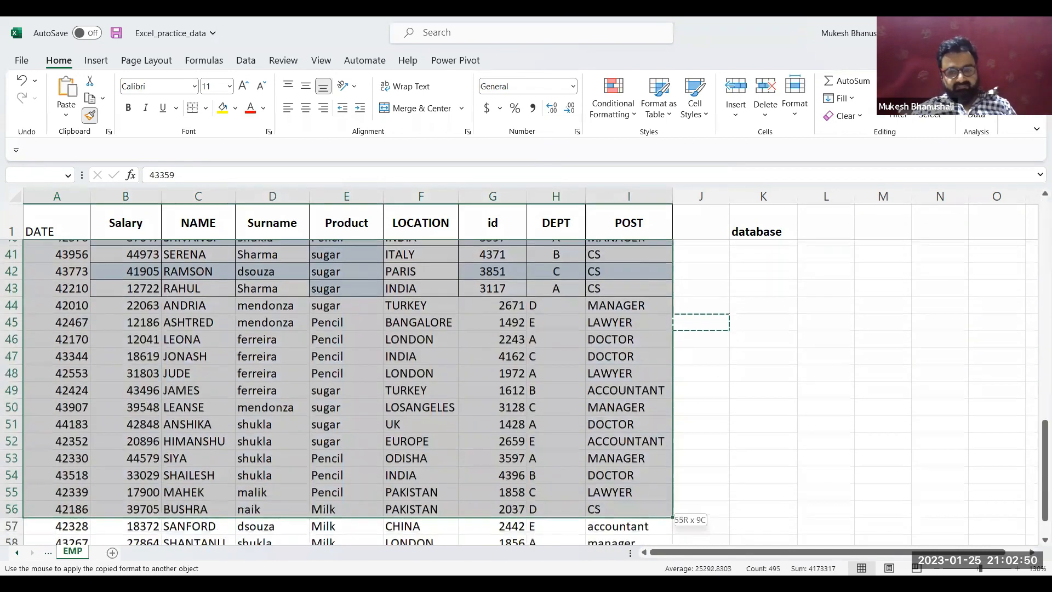
{"action": "key", "text": "Up"}
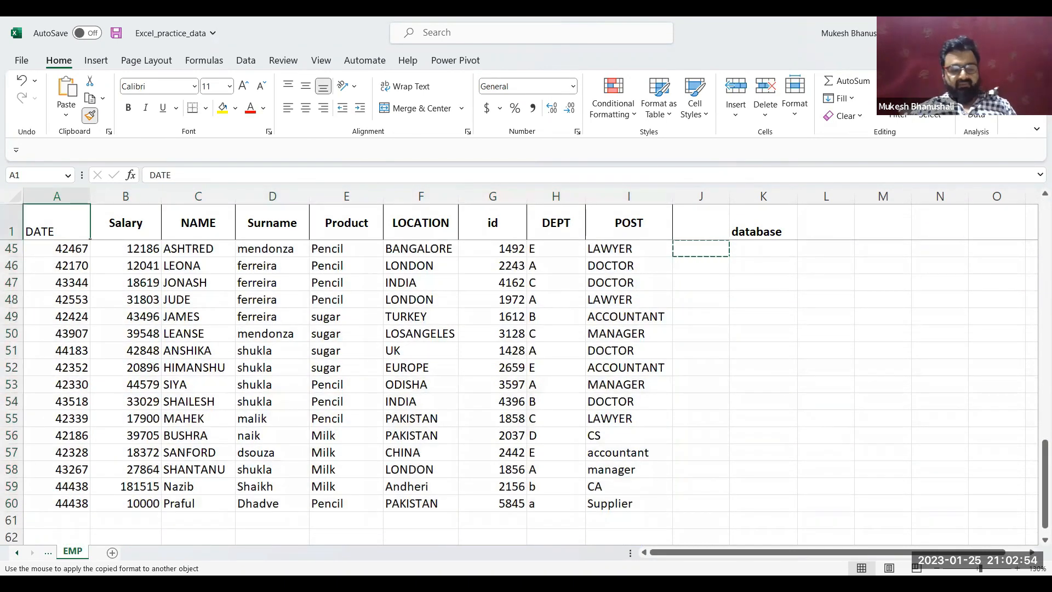
{"action": "key", "text": "Down"}
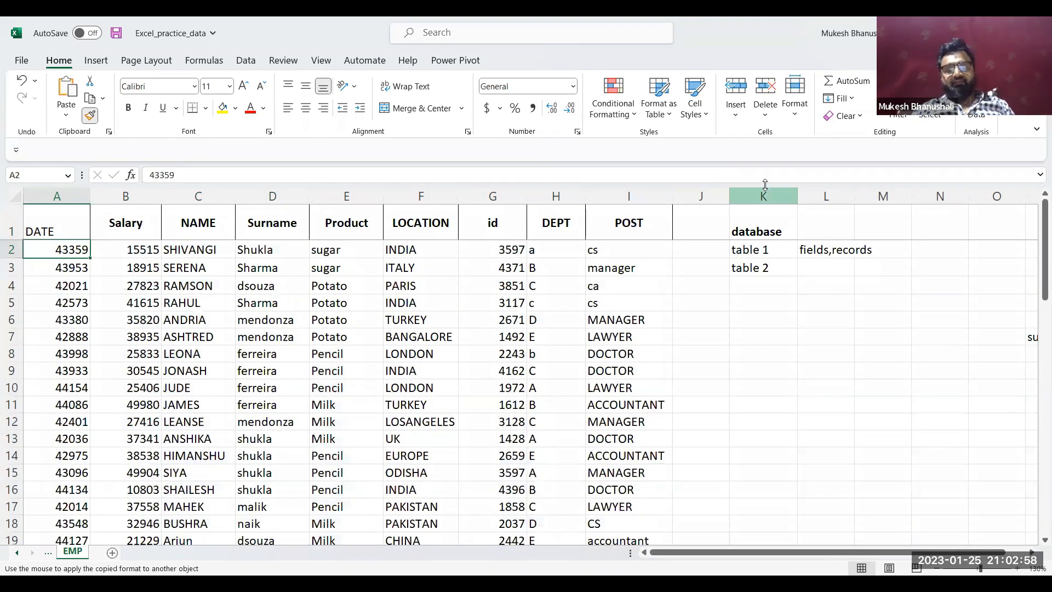
Delete the "database", "table 1" and "fields,records" notes beside the employee data in columns K and L
{"action": "left_click", "coordinate": [747, 214]}
{"action": "key", "text": "Delete"}
{"action": "key", "text": "ctrl+shift+Down"}
{"action": "key", "text": "ctrl+shift+Right"}
{"action": "key", "text": "Delete"}
{"action": "key", "text": "ctrl+Home"}
View the available Format as Table styles for the employee data without applying one
{"action": "left_click", "coordinate": [435, 266]}
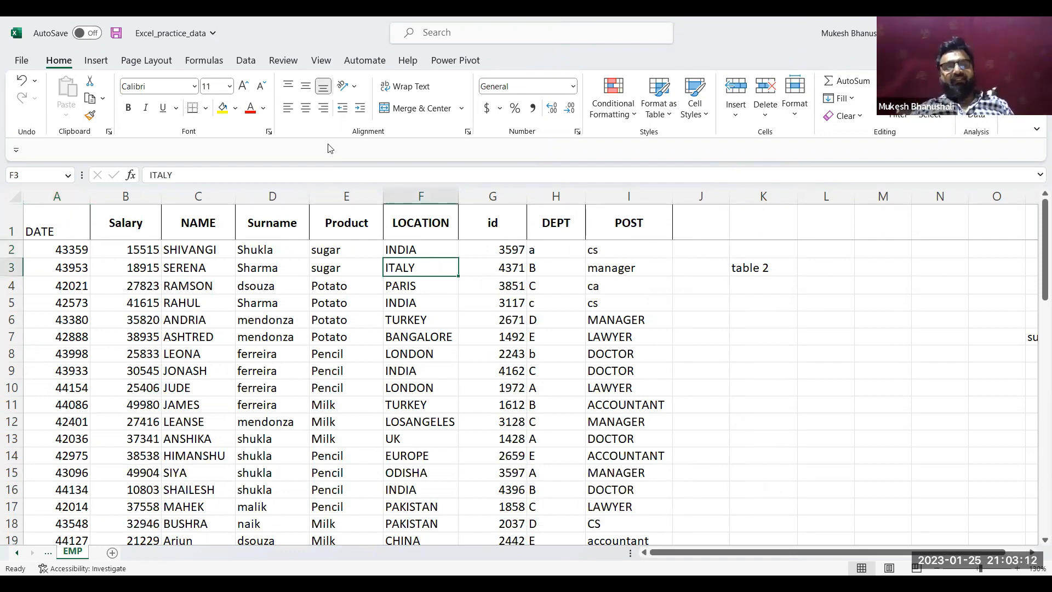
{"action": "left_click", "coordinate": [669, 115]}
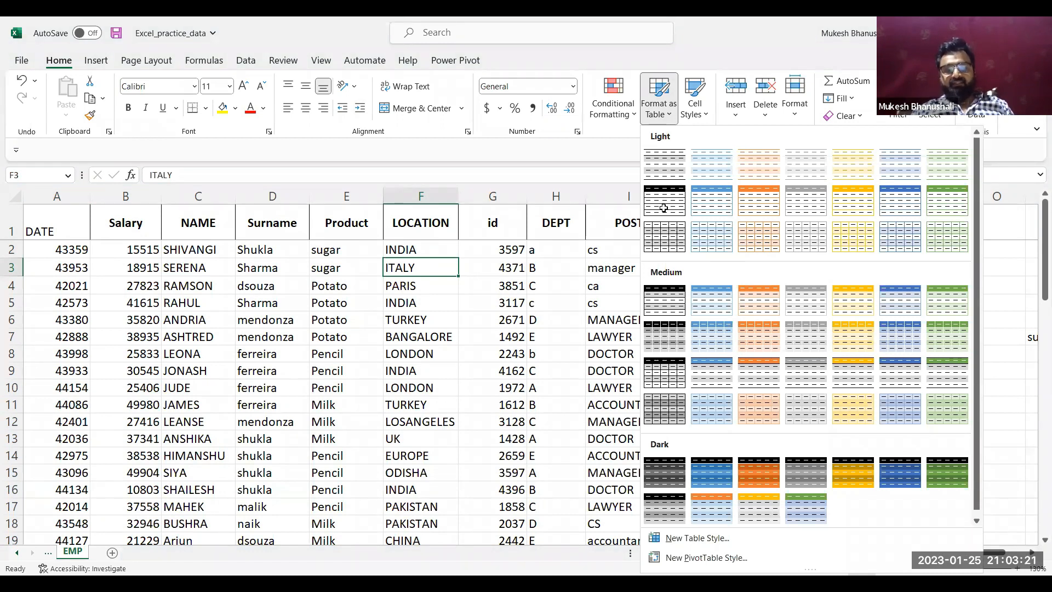
{"action": "key", "text": "Escape"}
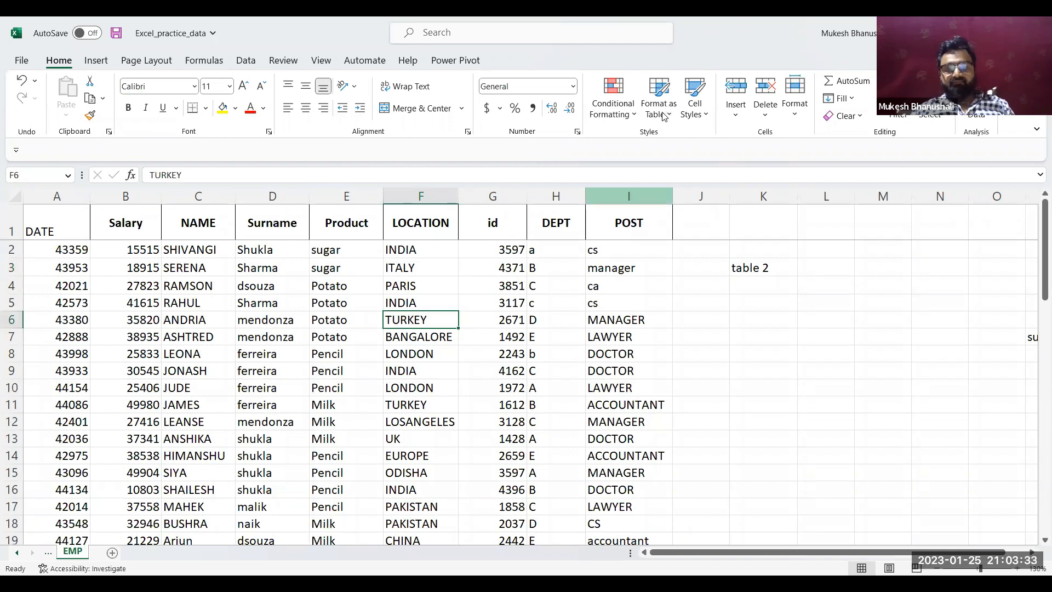
{"action": "left_click", "coordinate": [292, 318]}
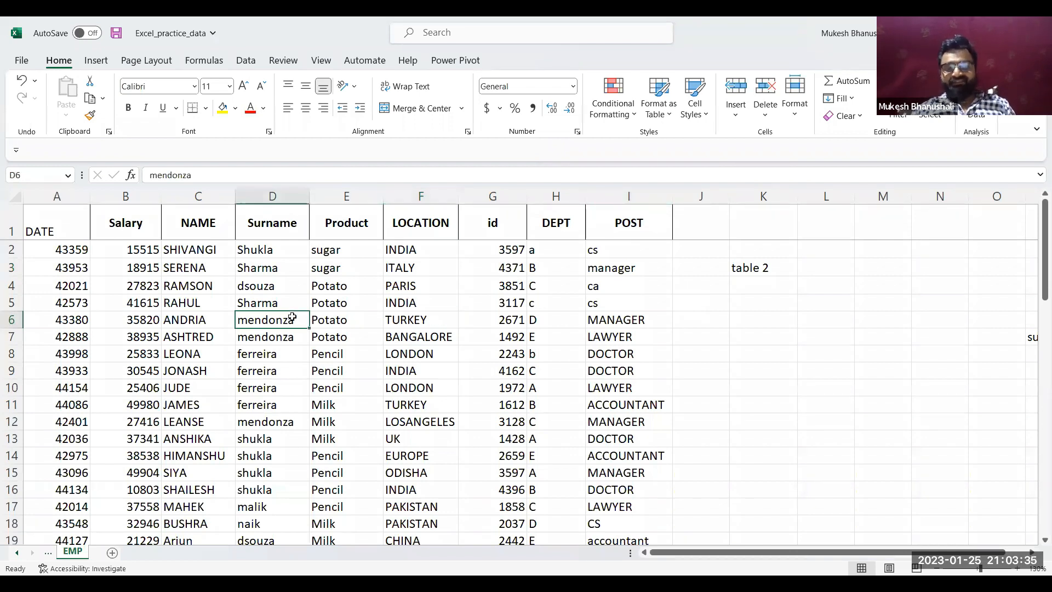
{"action": "left_click", "coordinate": [222, 308]}
{"action": "left_click", "coordinate": [361, 301]}
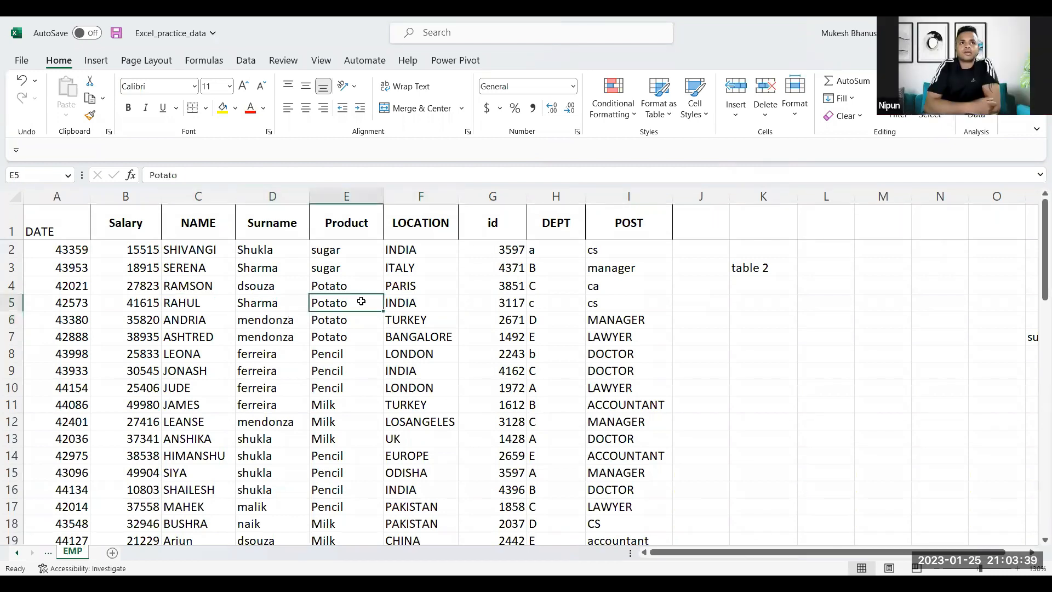
{"action": "left_click", "coordinate": [452, 316]}
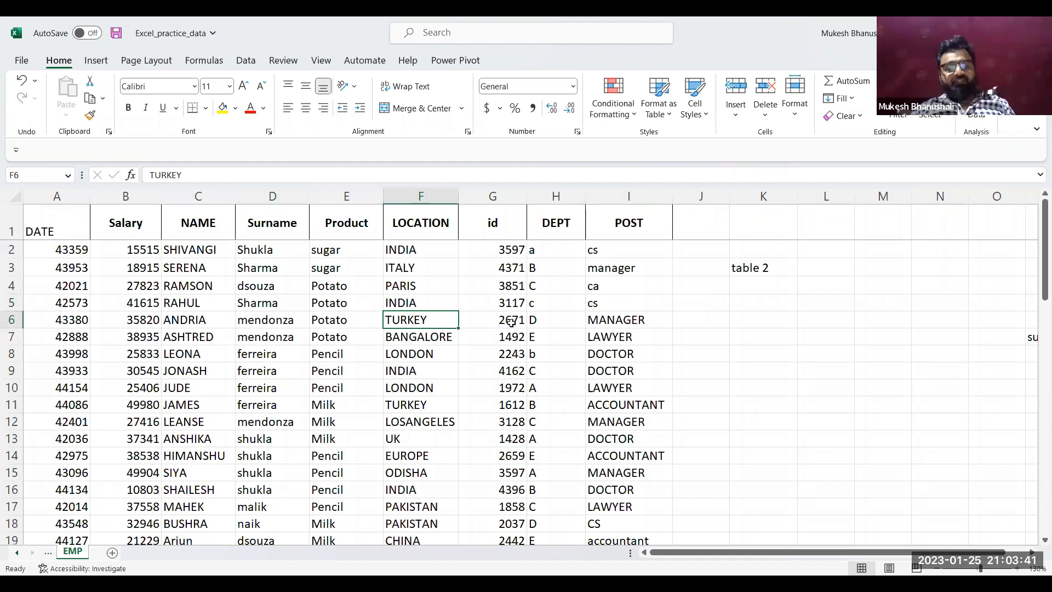
{"action": "left_click", "coordinate": [304, 270]}
{"action": "left_click", "coordinate": [181, 305]}
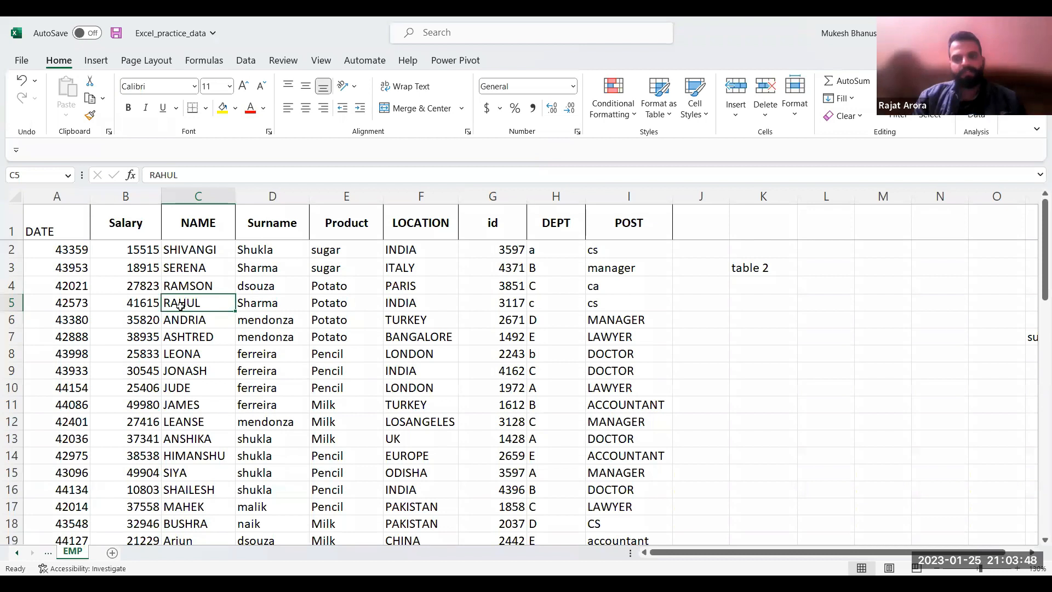
{"action": "left_click", "coordinate": [305, 338]}
Start creating a table from the employee data in A1:I60 and cancel it
{"action": "key", "text": "alt+Tab"}
{"action": "key", "text": "ctrl+t"}
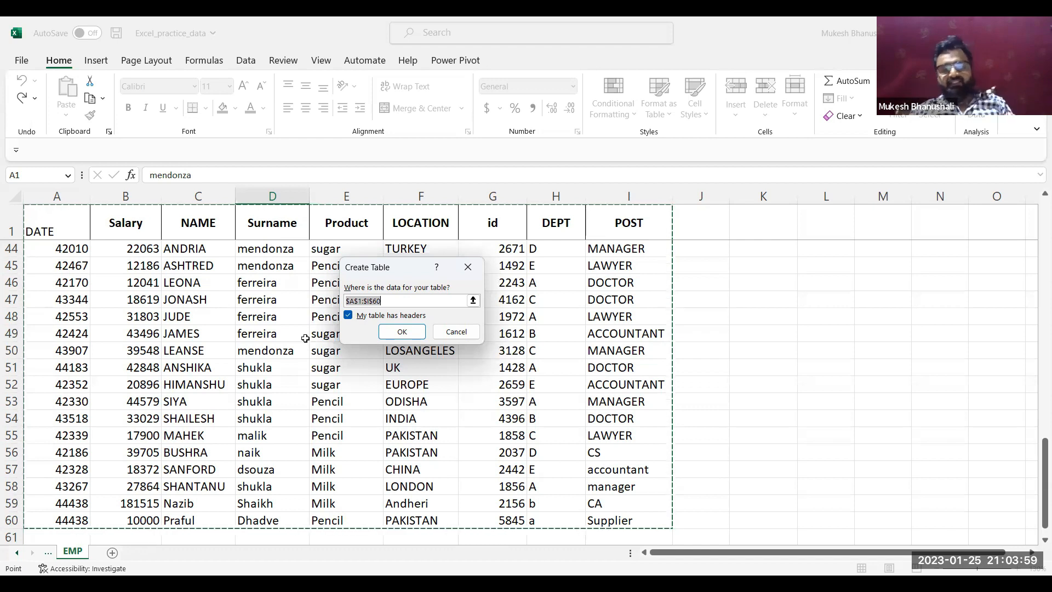
{"action": "key", "text": "Escape"}
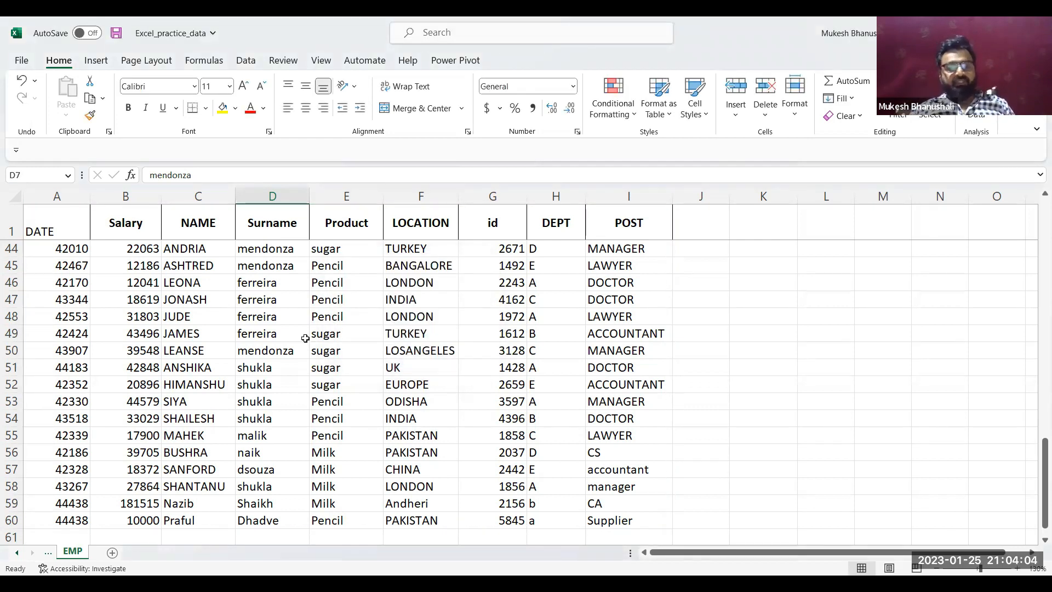
{"action": "left_click", "coordinate": [251, 62]}
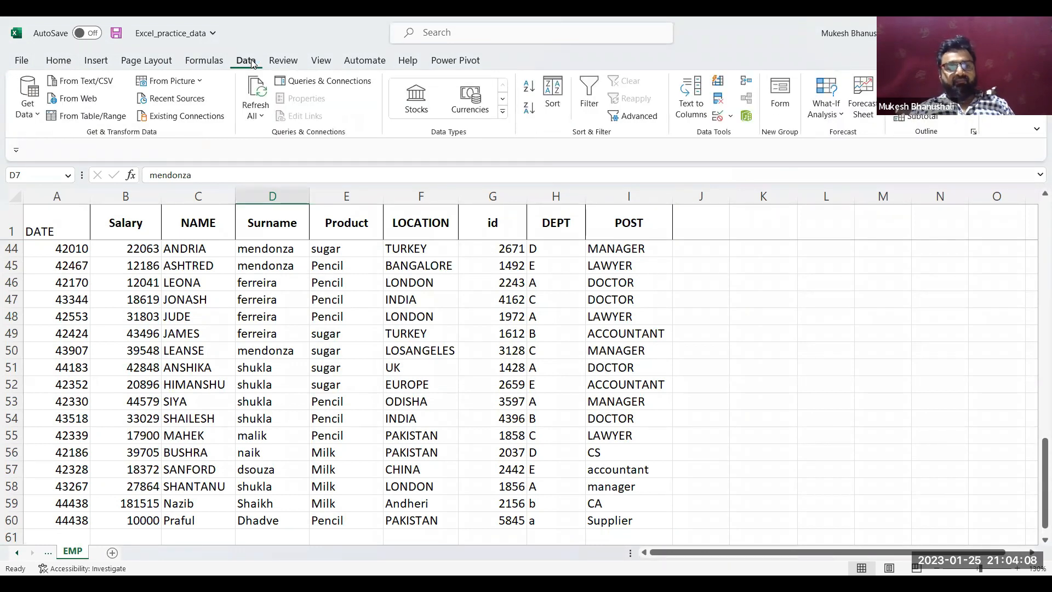
{"action": "left_click", "coordinate": [100, 62]}
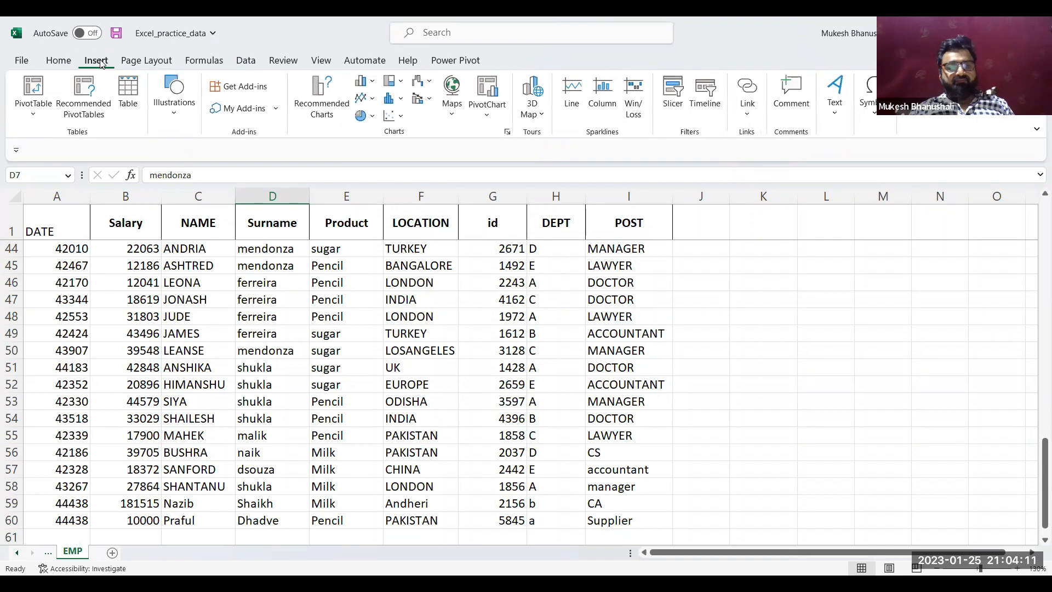
Convert the employee data in A1:I60 into a table with headers
{"action": "left_click", "coordinate": [216, 335]}
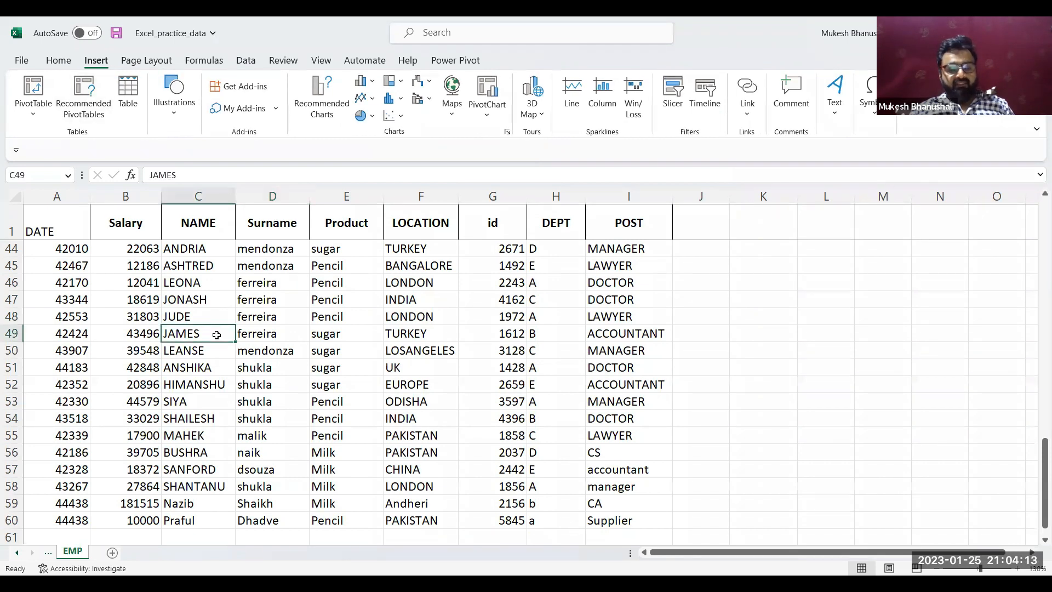
{"action": "key", "text": "ctrl+t"}
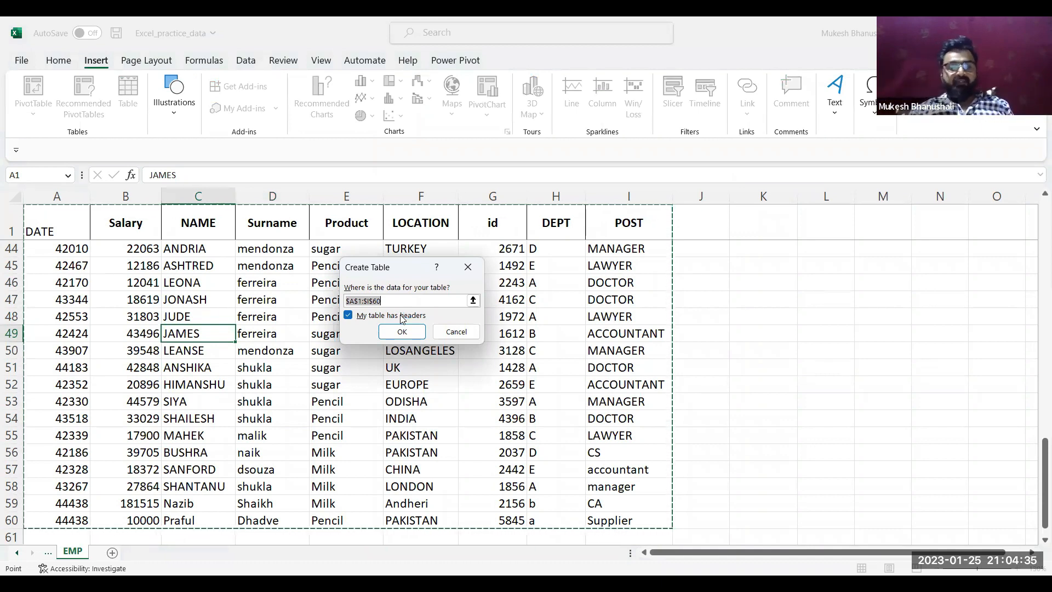
{"action": "left_click", "coordinate": [397, 331]}
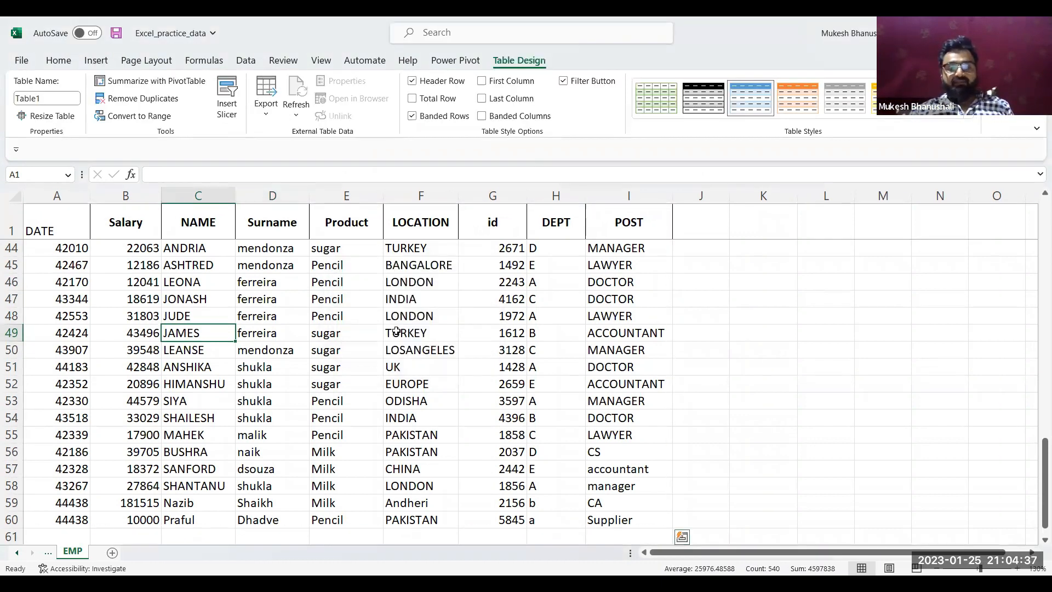
{"action": "left_click", "coordinate": [331, 354]}
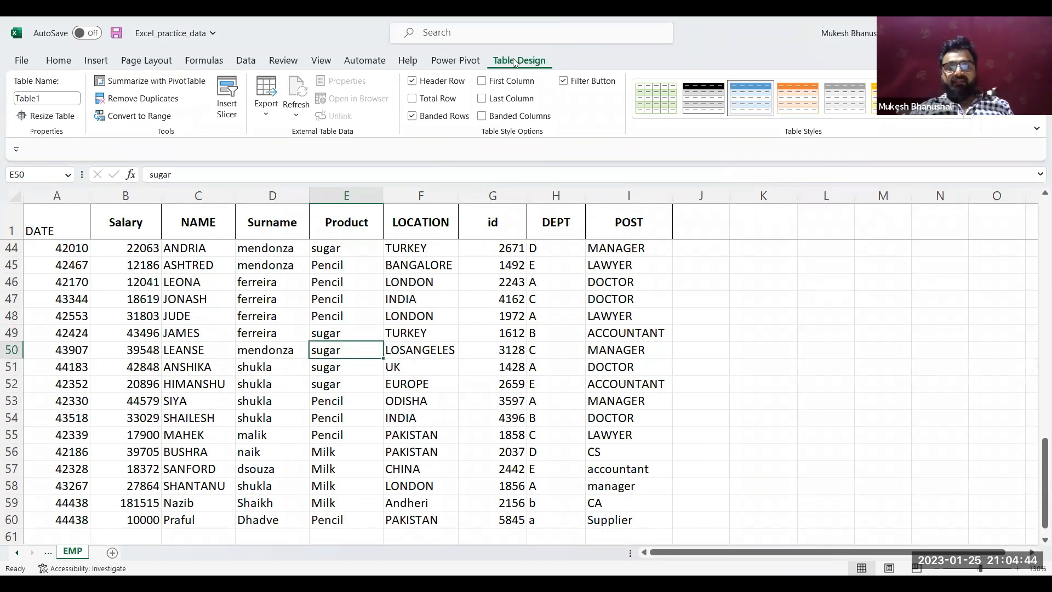
Turn off the table's banded rows and apply the medium table style with a black header and grey cells
{"action": "left_click", "coordinate": [413, 118]}
{"action": "left_click", "coordinate": [412, 117]}
{"action": "left_click", "coordinate": [413, 117]}
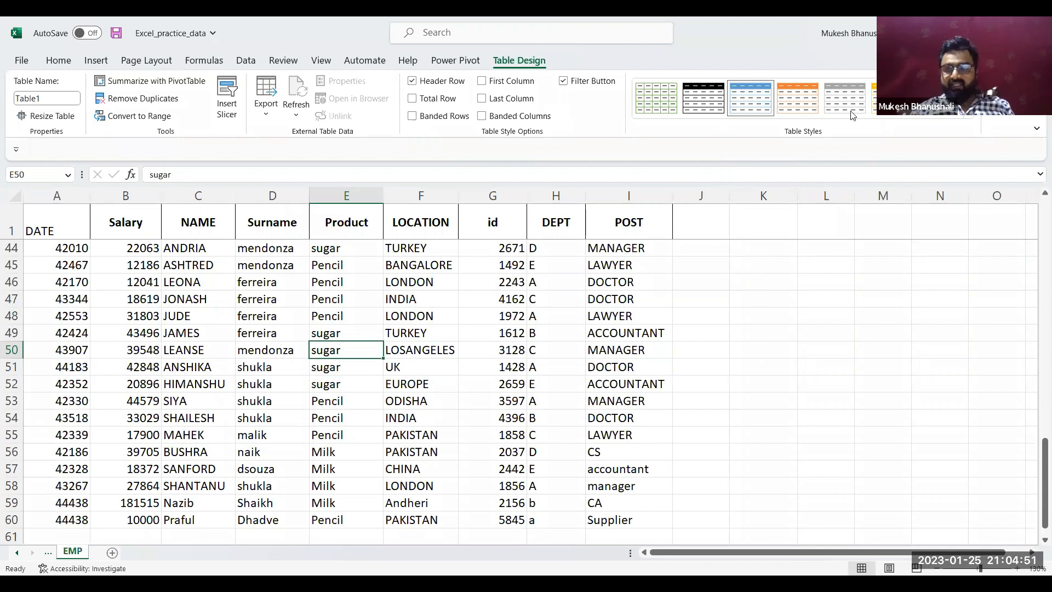
{"action": "left_click", "coordinate": [969, 121]}
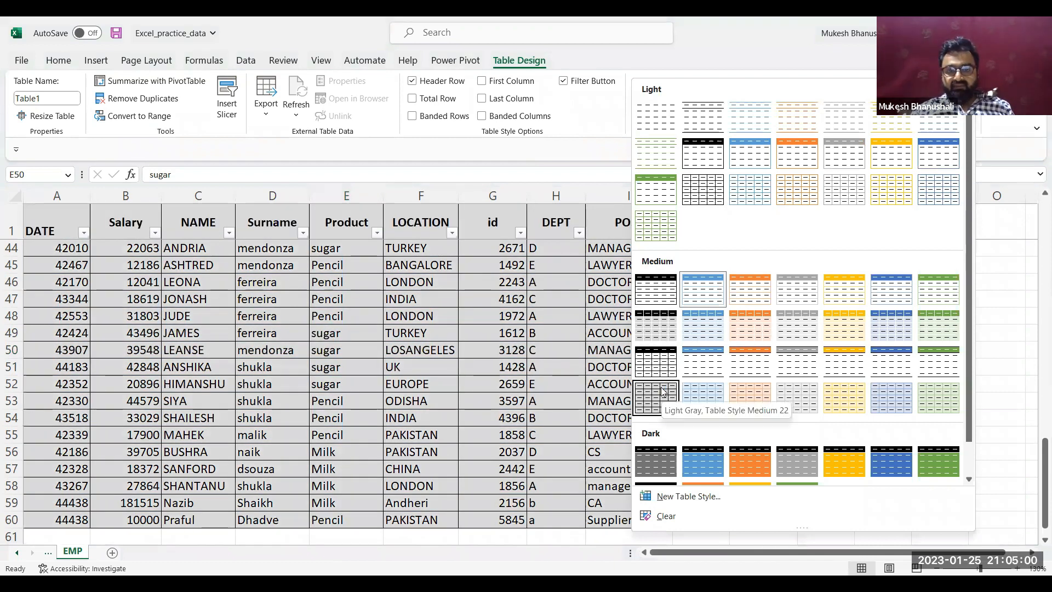
{"action": "left_click", "coordinate": [657, 335]}
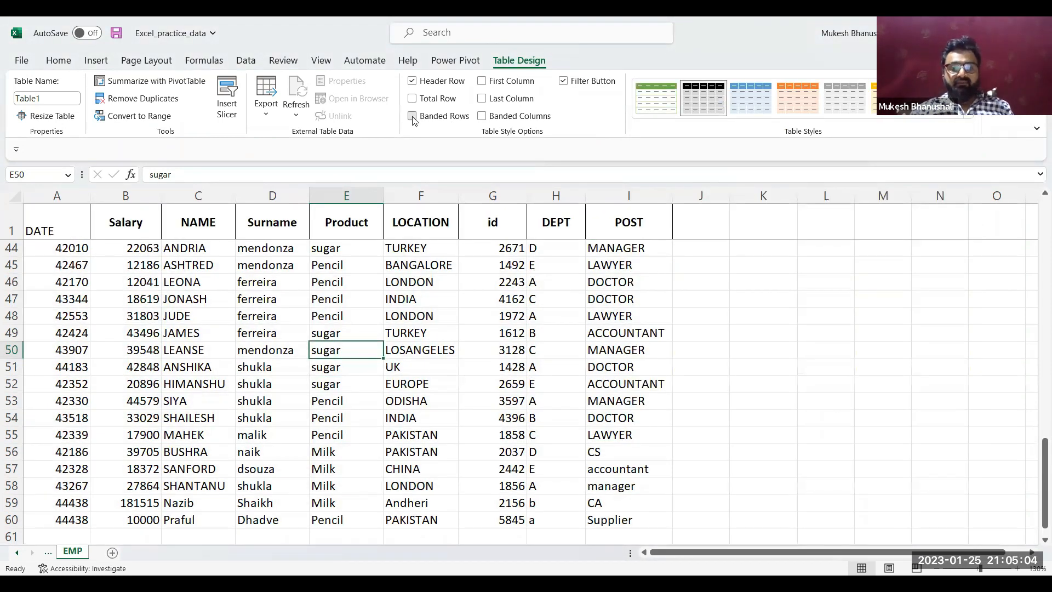
Switch banded rows on and off repeatedly to compare the restyled table, leaving them off
{"action": "left_click", "coordinate": [412, 116]}
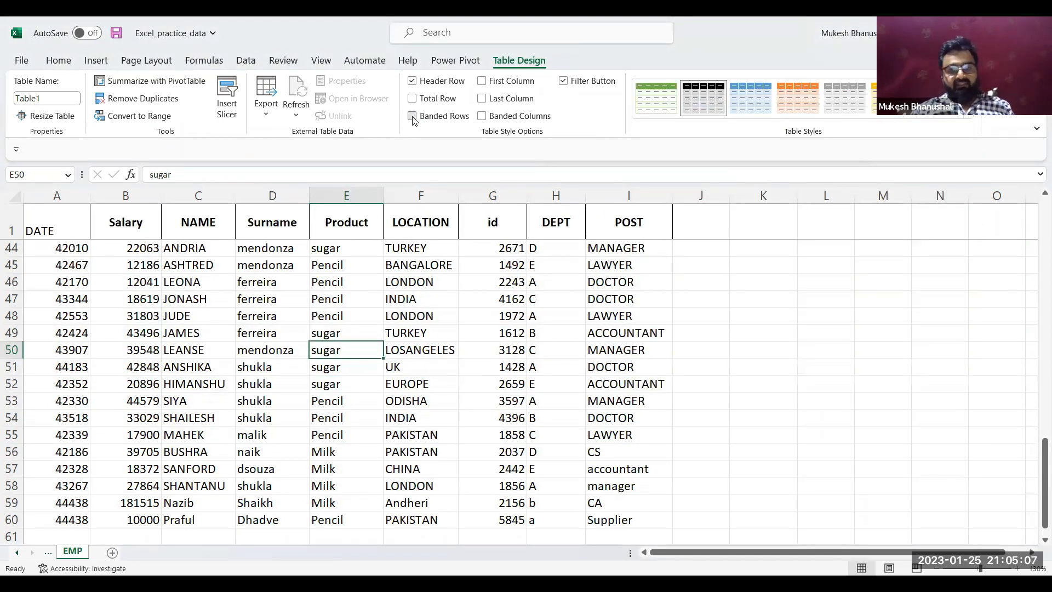
{"action": "left_click", "coordinate": [413, 117]}
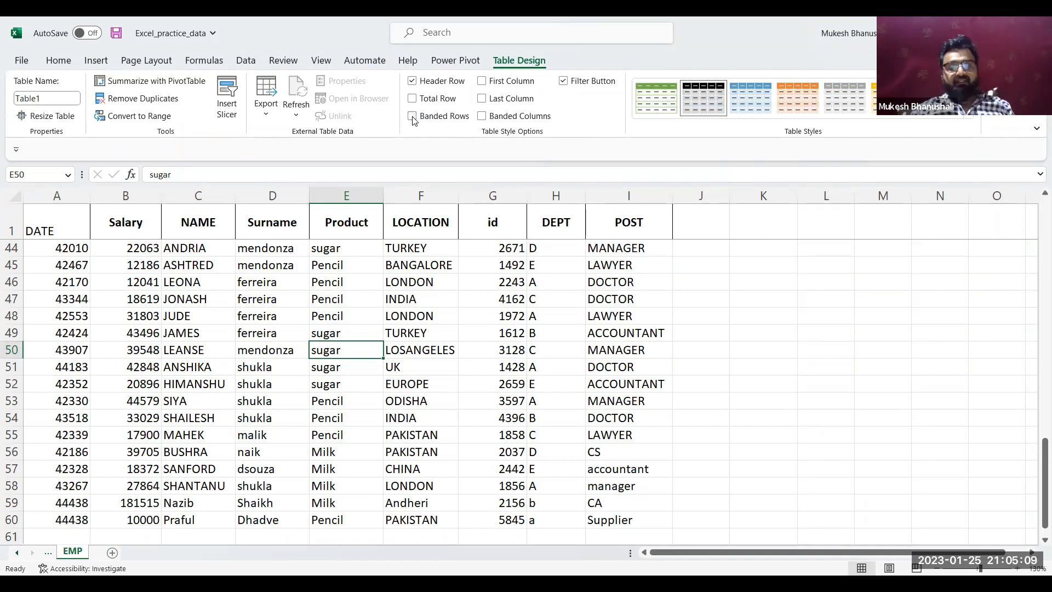
{"action": "left_click", "coordinate": [412, 116]}
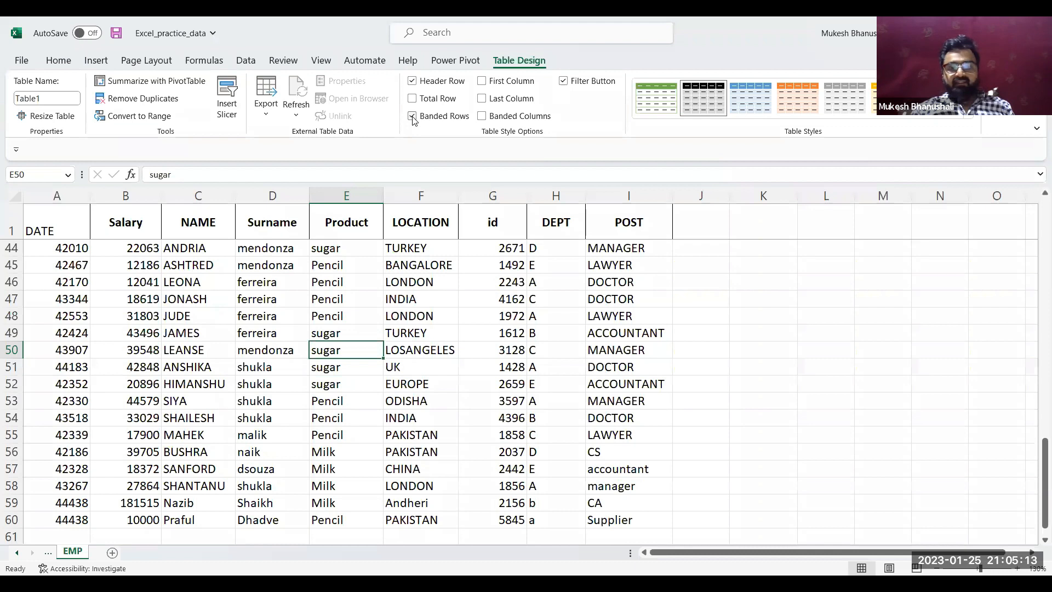
{"action": "left_click", "coordinate": [412, 116]}
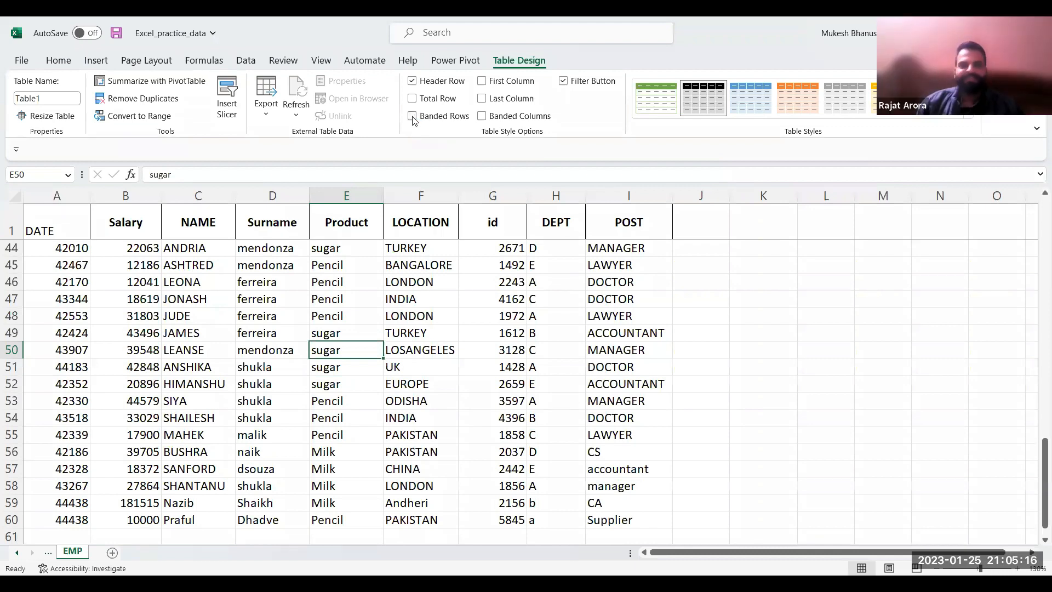
Close the Excel_practice_data workbook without saving the changes
{"action": "left_click", "coordinate": [25, 66]}
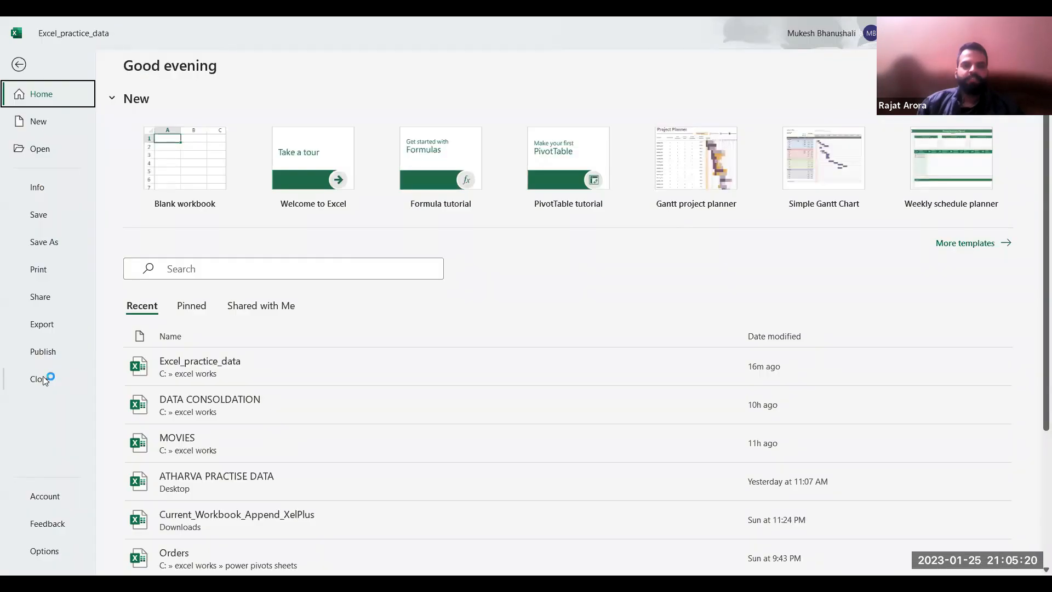
{"action": "left_click", "coordinate": [45, 379]}
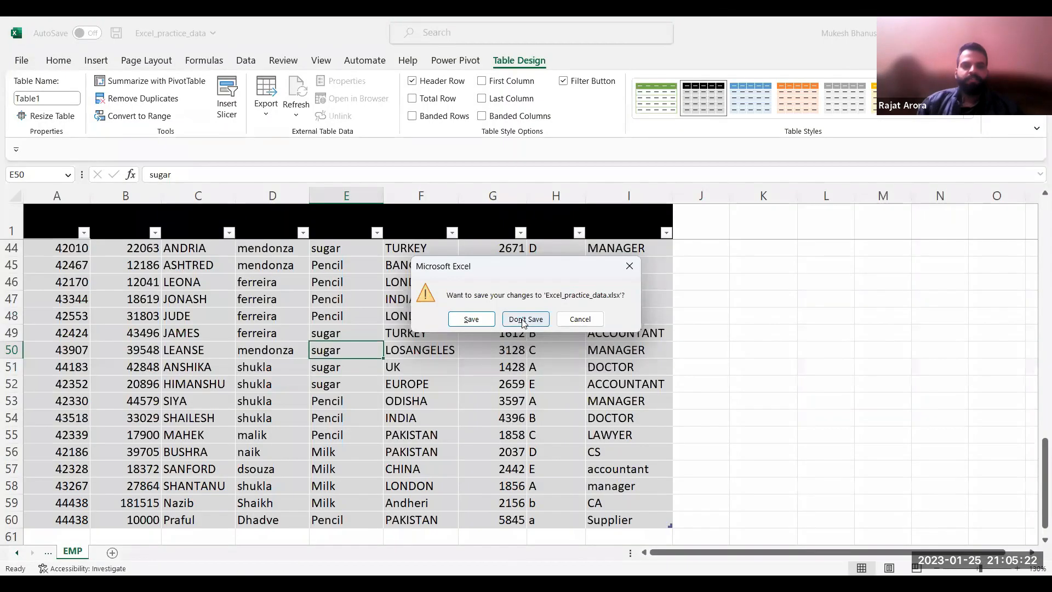
{"action": "left_click", "coordinate": [522, 319]}
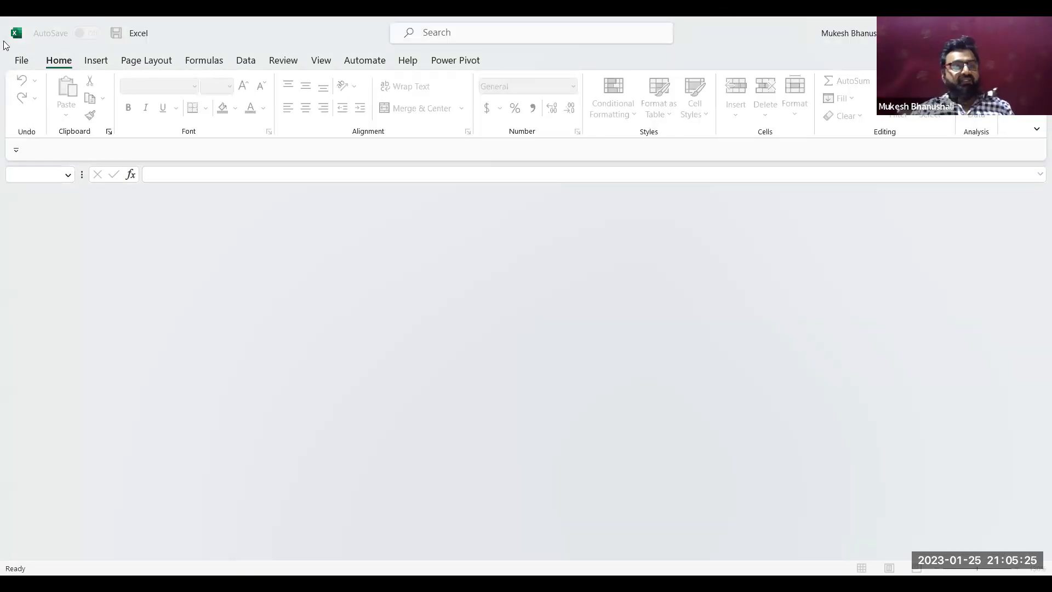
Look through the recent workbooks and reopen Excel_practice_data from the excel works folder
{"action": "left_click", "coordinate": [22, 61]}
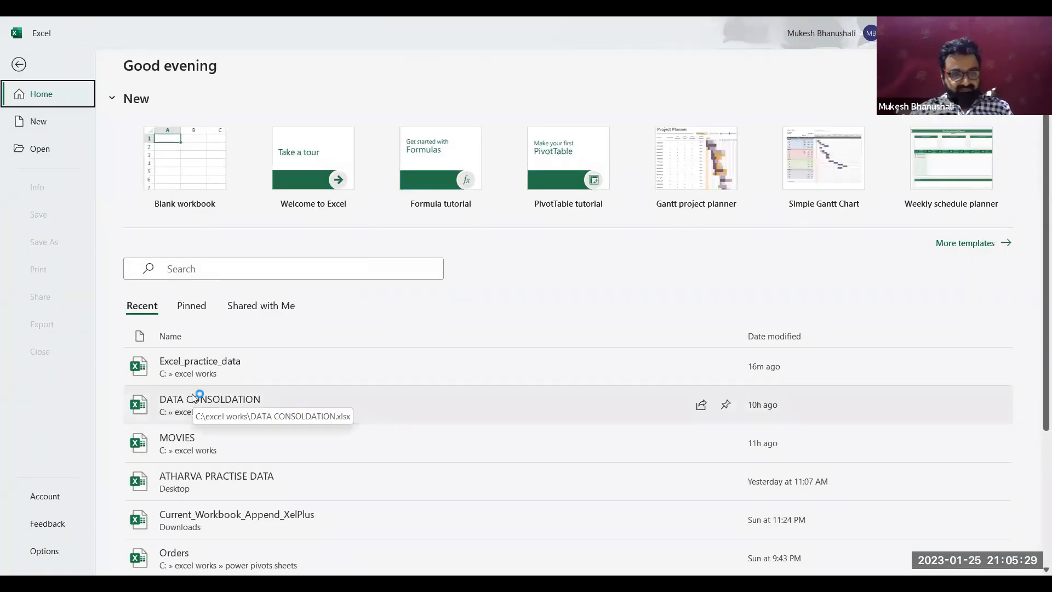
{"action": "scroll", "coordinate": [193, 399], "scroll_direction": "down", "scroll_amount": 1}
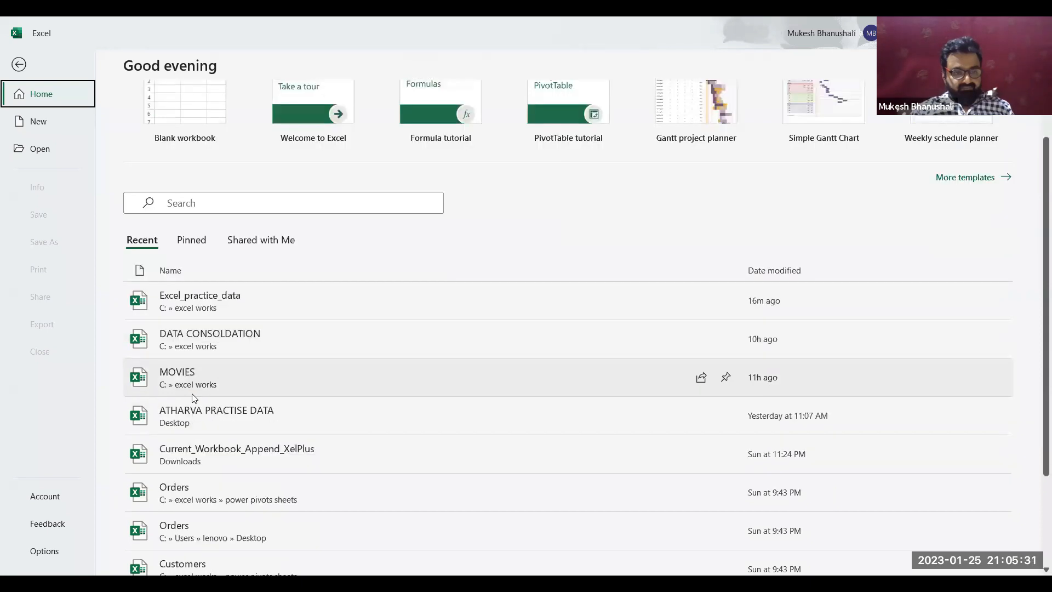
{"action": "scroll", "coordinate": [193, 398], "scroll_direction": "down", "scroll_amount": 1}
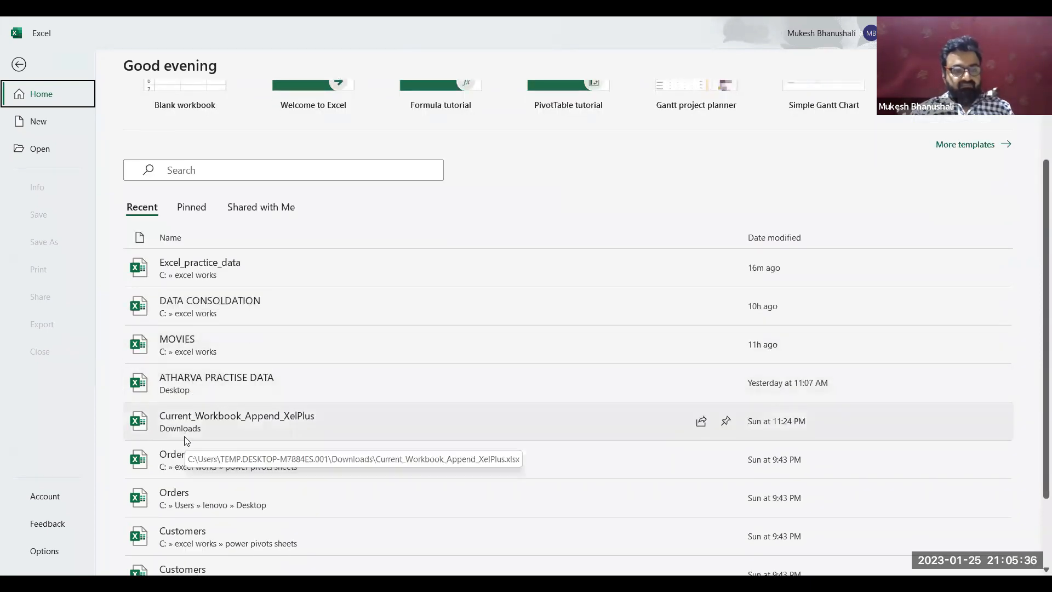
{"action": "scroll", "coordinate": [184, 436], "scroll_direction": "up", "scroll_amount": 1}
{"action": "scroll", "coordinate": [184, 436], "scroll_direction": "down", "scroll_amount": 3}
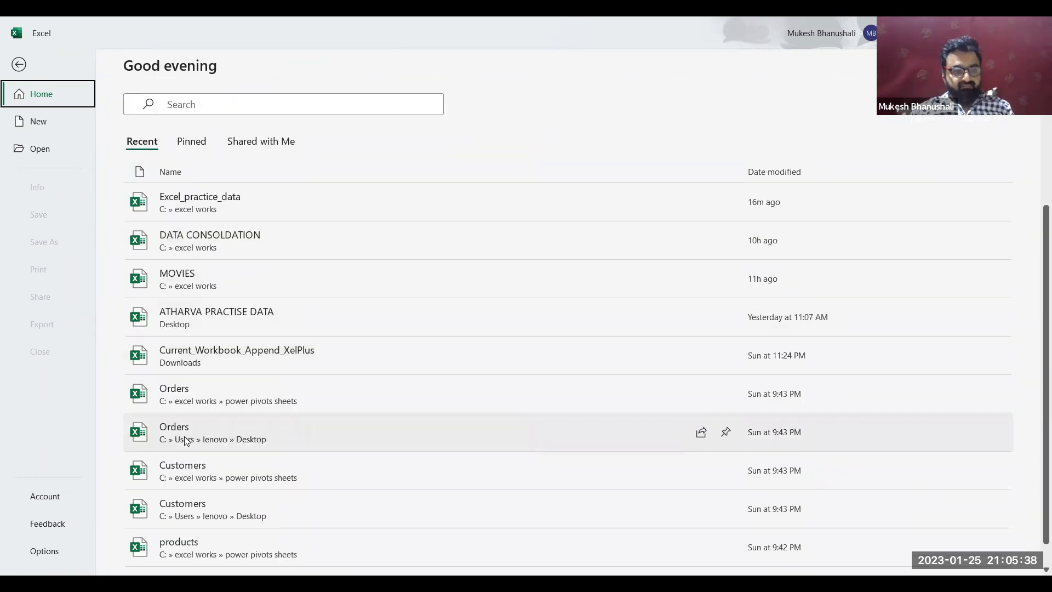
{"action": "scroll", "coordinate": [184, 437], "scroll_direction": "up", "scroll_amount": 3}
{"action": "left_click", "coordinate": [215, 304]}
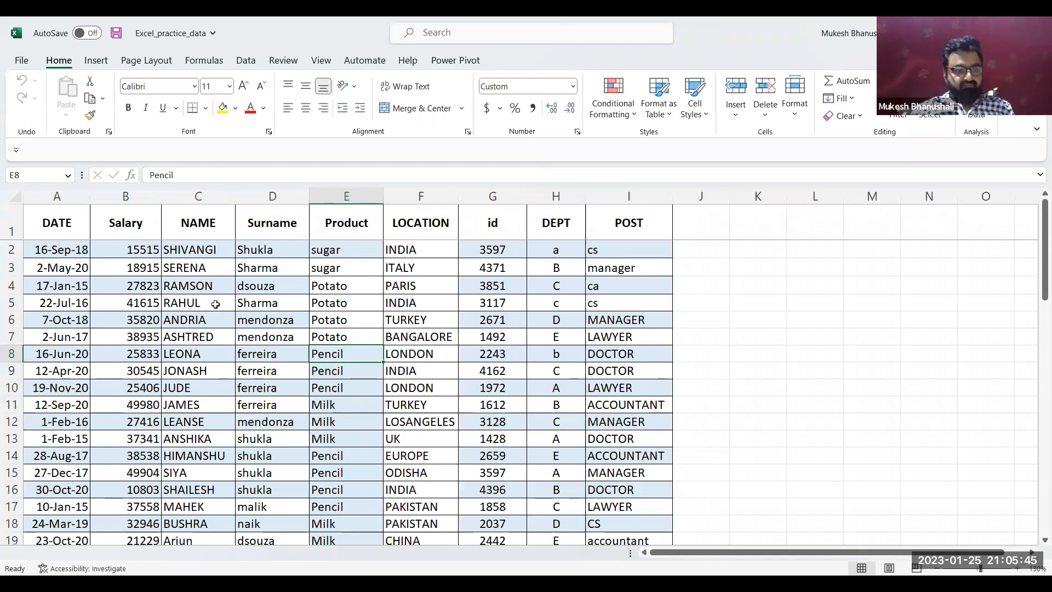
{"action": "left_click", "coordinate": [215, 304]}
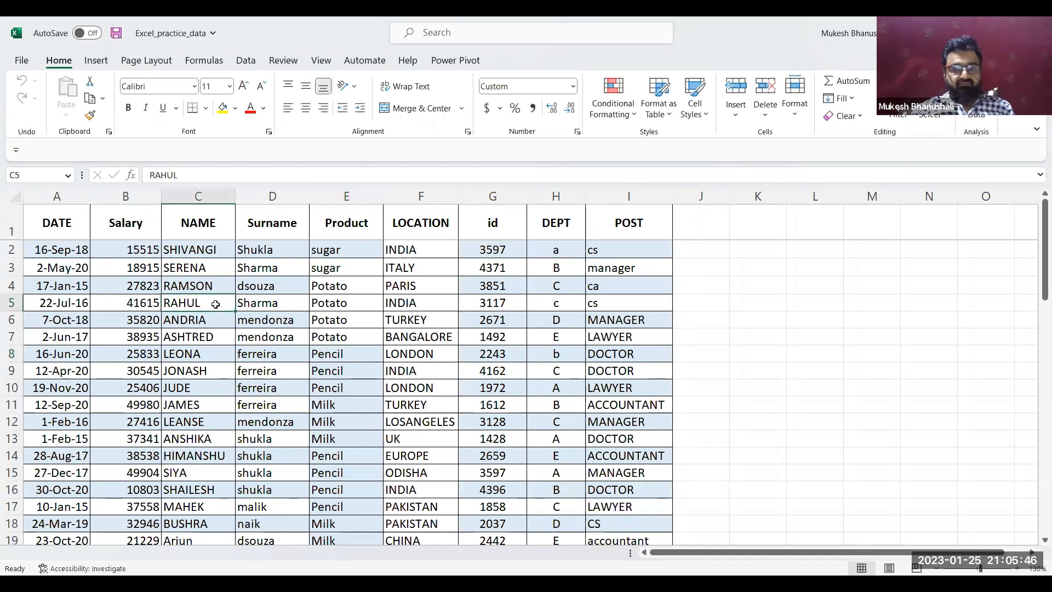
Try to open the workbook listed after sales in the C: > excel works folder, then return to the employee sheet
{"action": "left_click", "coordinate": [26, 61]}
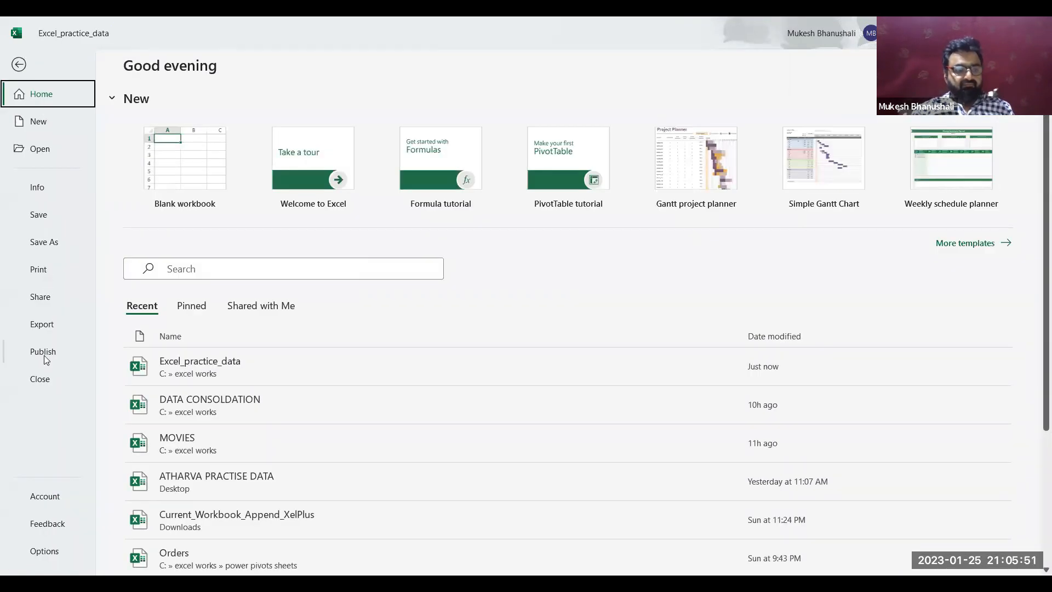
{"action": "left_click", "coordinate": [42, 151]}
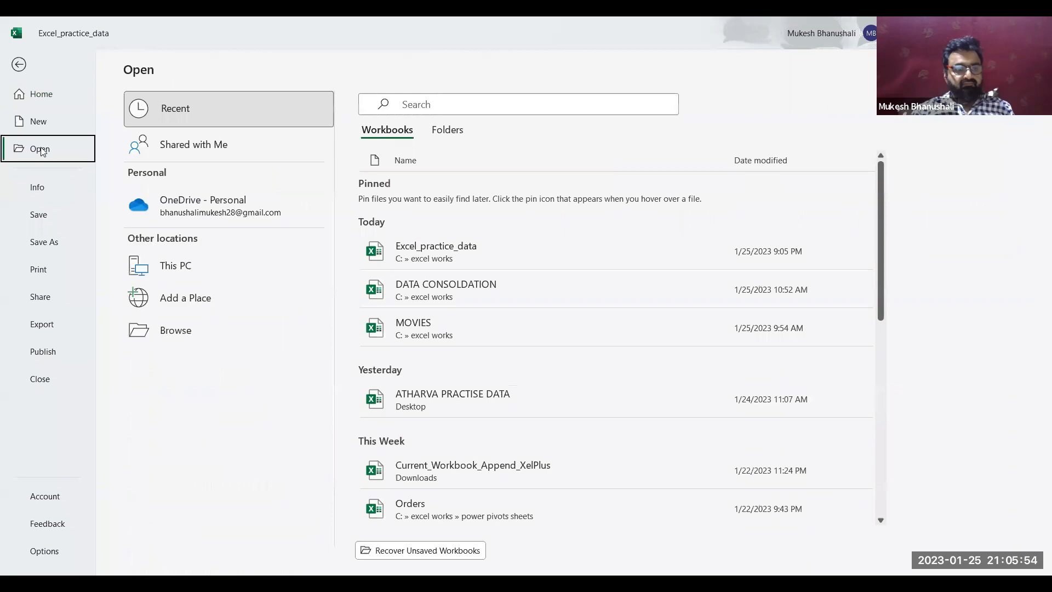
{"action": "left_click", "coordinate": [188, 266]}
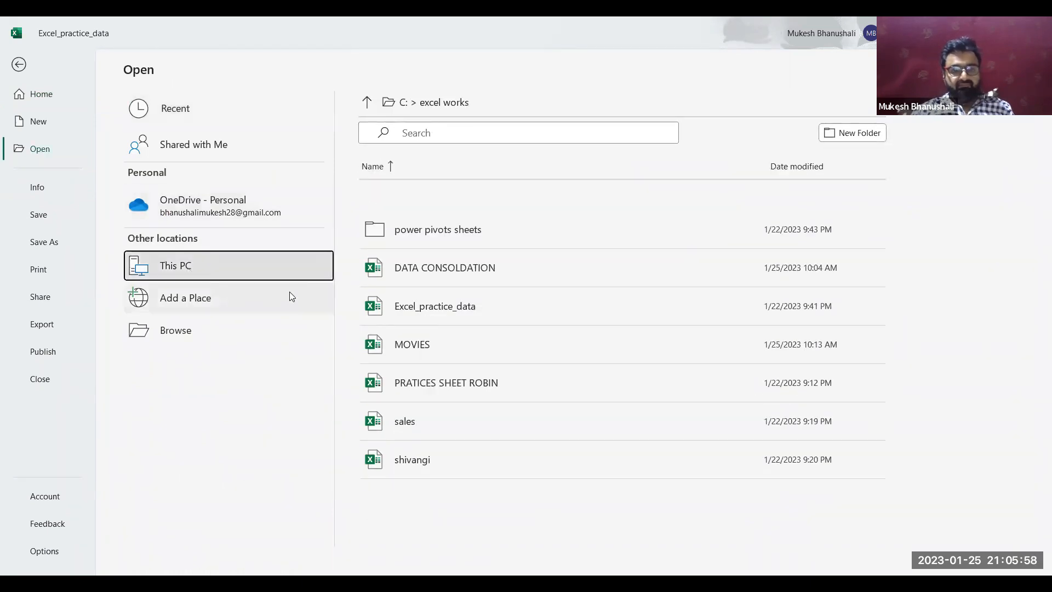
{"action": "left_click", "coordinate": [402, 460]}
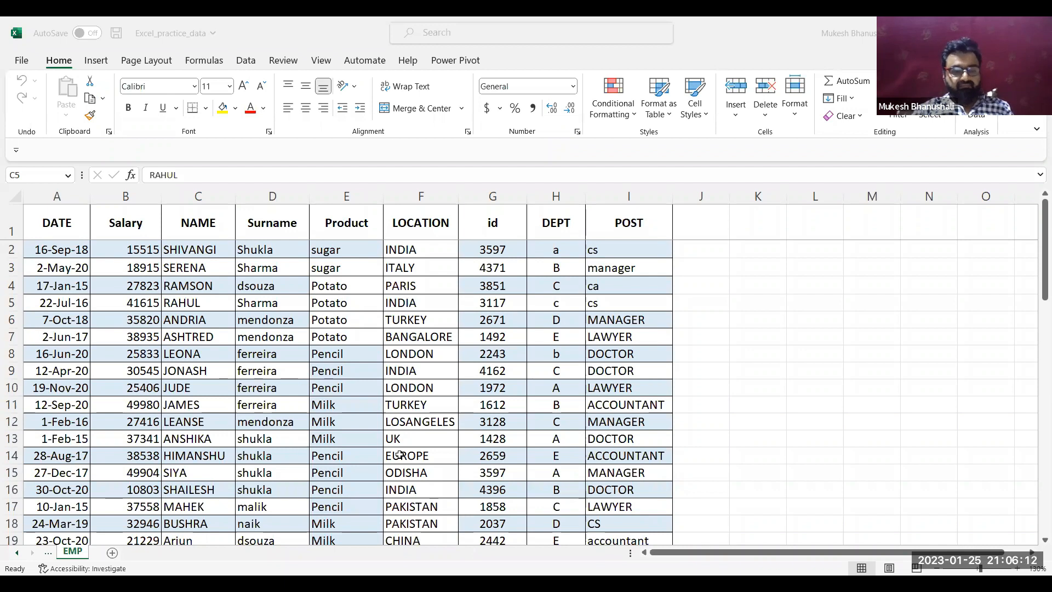
{"action": "key", "text": "Return"}
{"action": "key", "text": "Return"}
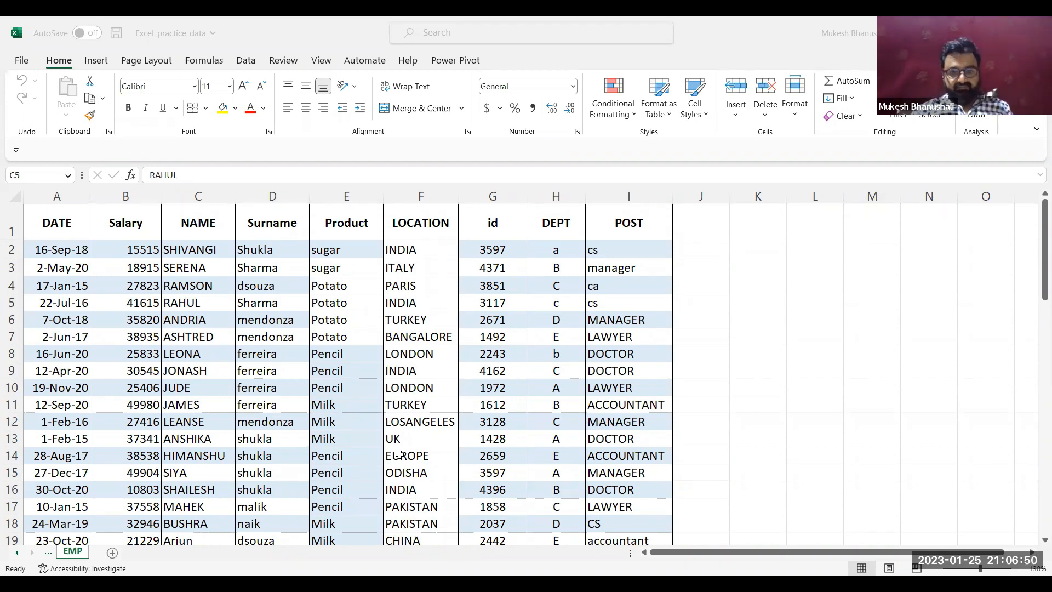
{"action": "left_click", "coordinate": [530, 325]}
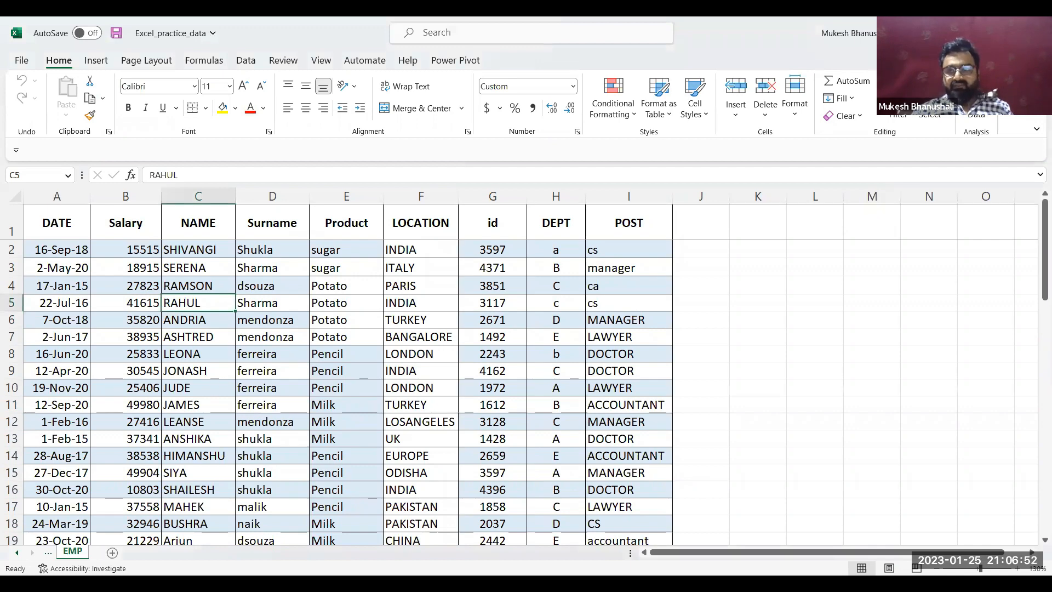
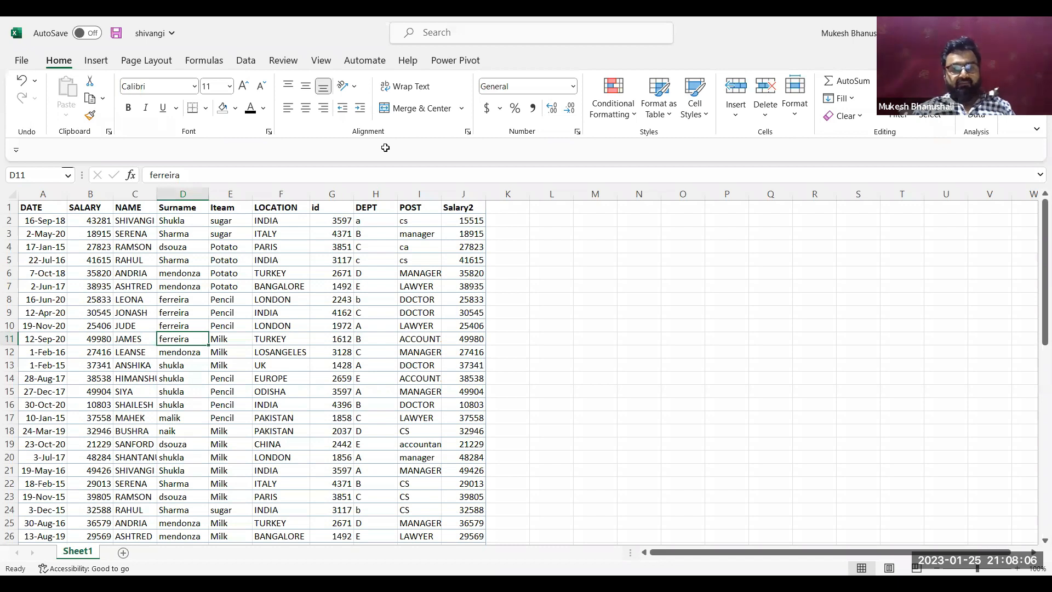
Convert the employee data range A1:J60 into a table with headers
{"action": "left_click", "coordinate": [249, 283]}
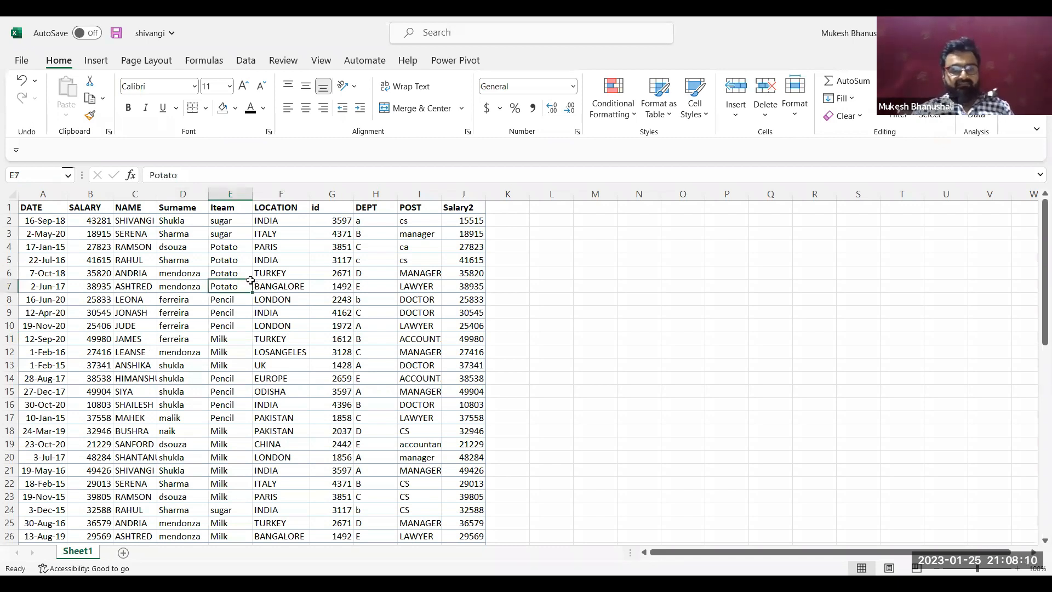
{"action": "key", "text": "ctrl+t"}
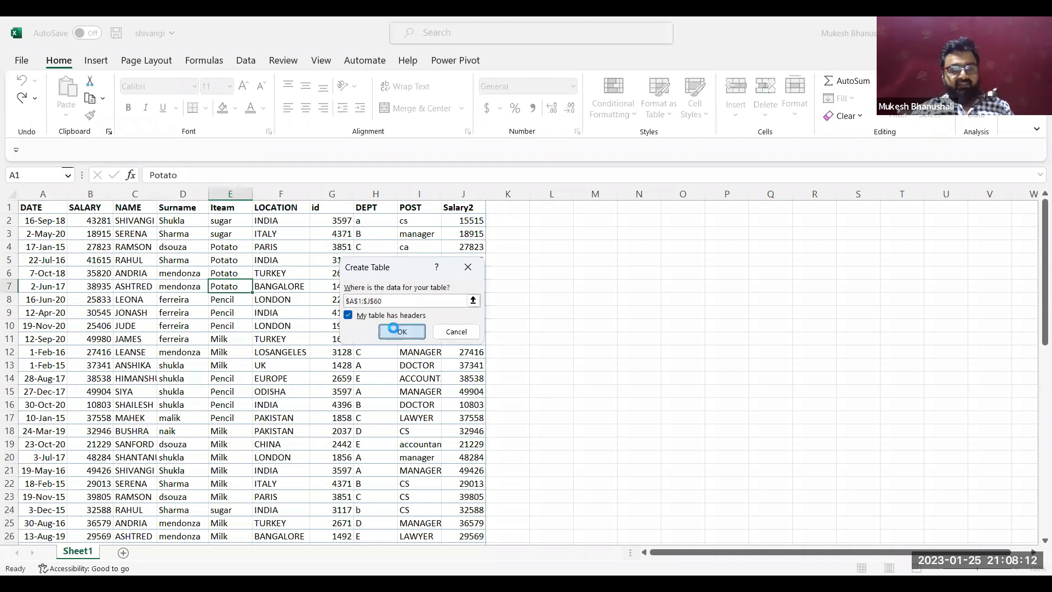
{"action": "left_click", "coordinate": [394, 330]}
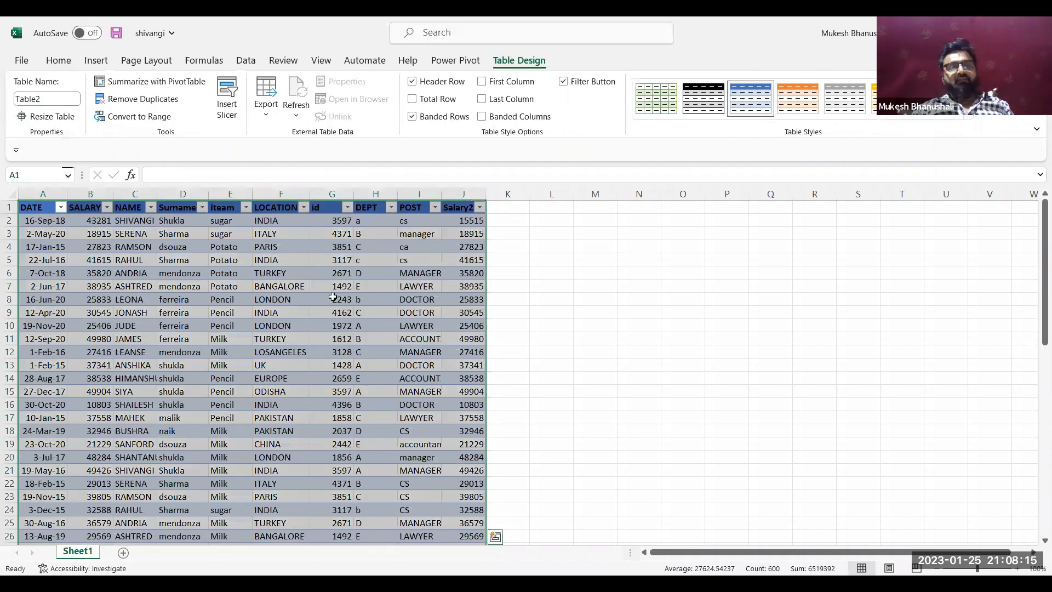
{"action": "left_click", "coordinate": [263, 324]}
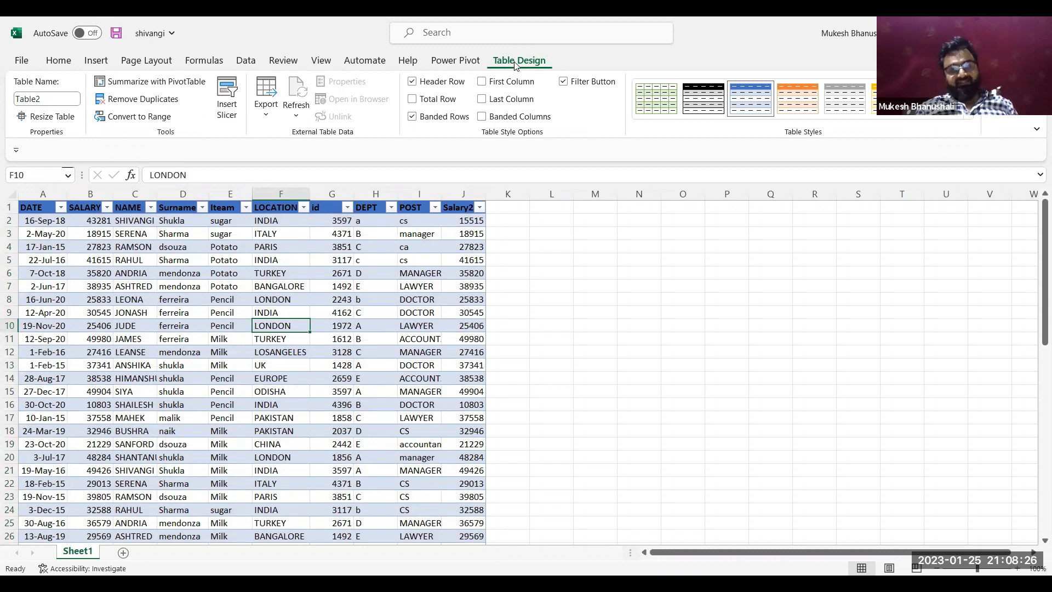
Turn off the table's banded rows and turn on banded columns
{"action": "left_click", "coordinate": [413, 119]}
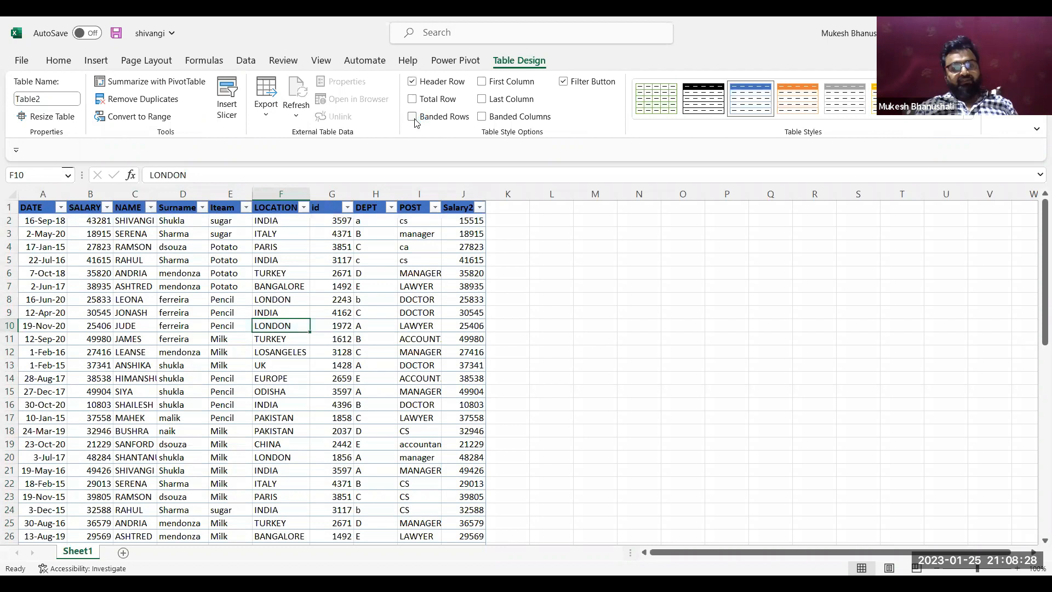
{"action": "left_click", "coordinate": [414, 119]}
{"action": "left_click", "coordinate": [413, 119]}
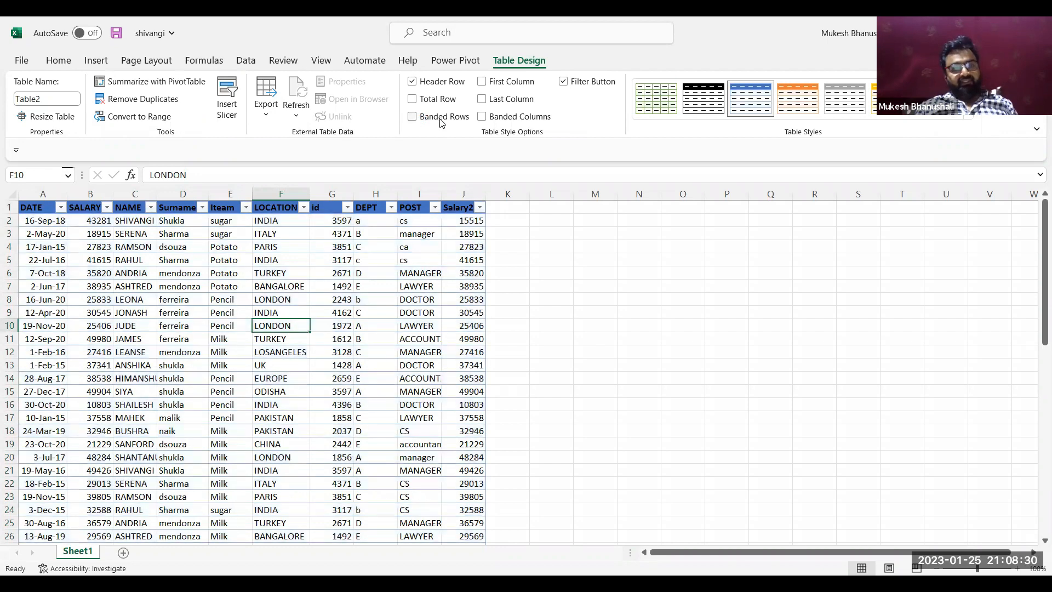
{"action": "left_click", "coordinate": [487, 122]}
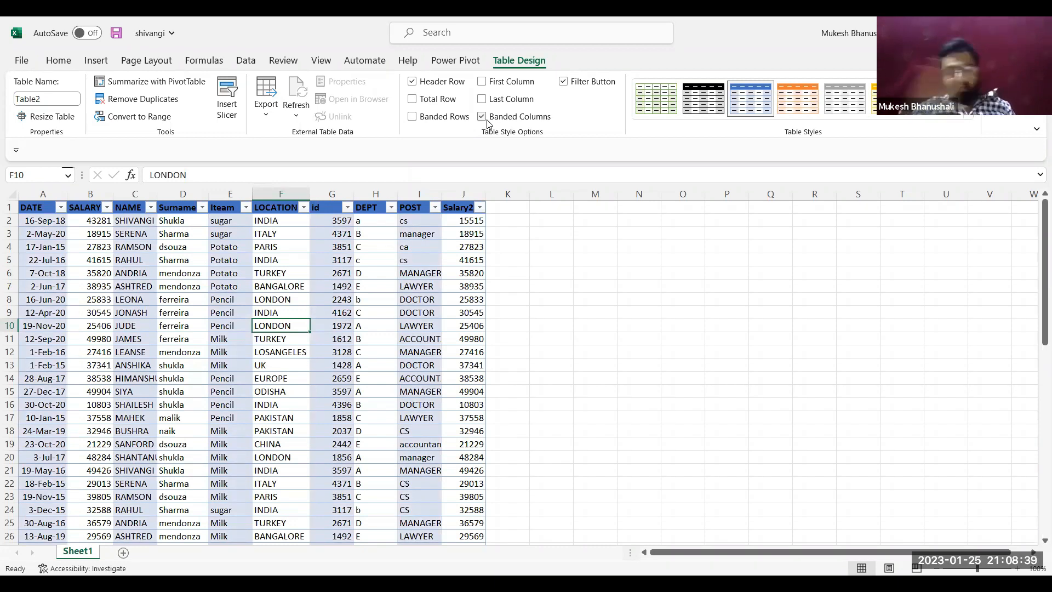
{"action": "left_click", "coordinate": [452, 234]}
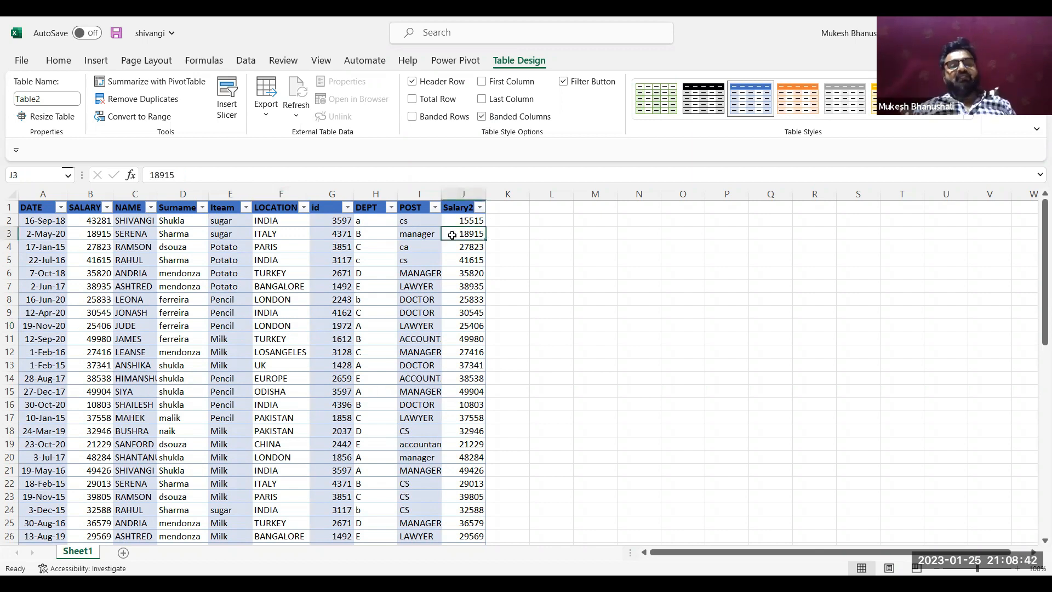
{"action": "key", "text": "Up"}
{"action": "key", "text": "Down"}
{"action": "key", "text": "Down"}
{"action": "key", "text": "Down"}
{"action": "key", "text": "Down"}
{"action": "key", "text": "Down"}
{"action": "key", "text": "Down"}
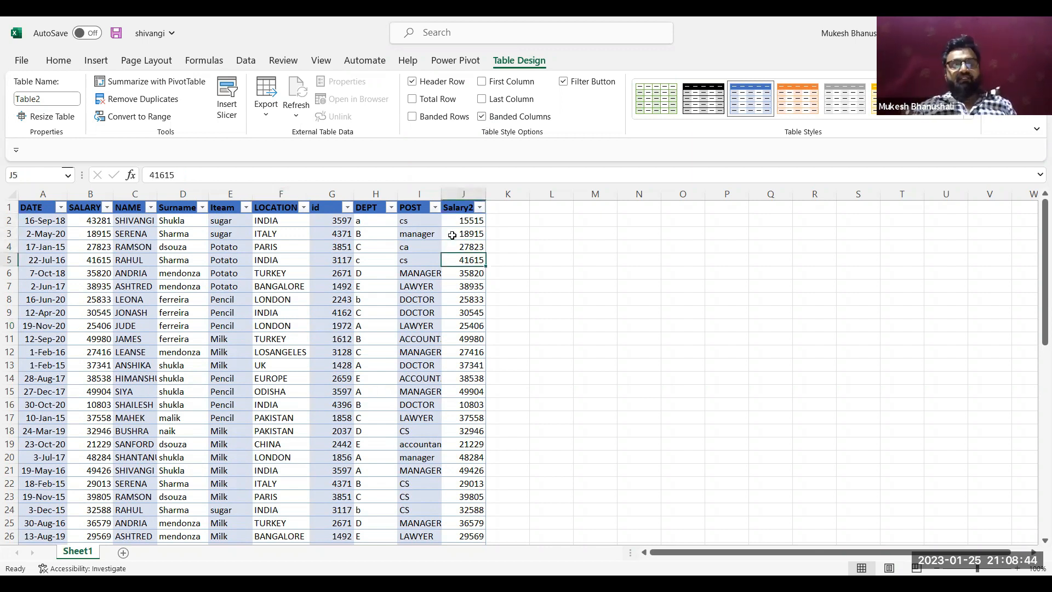
Add a total row to the table and set its SALARY cell to Sum
{"action": "left_click", "coordinate": [392, 235]}
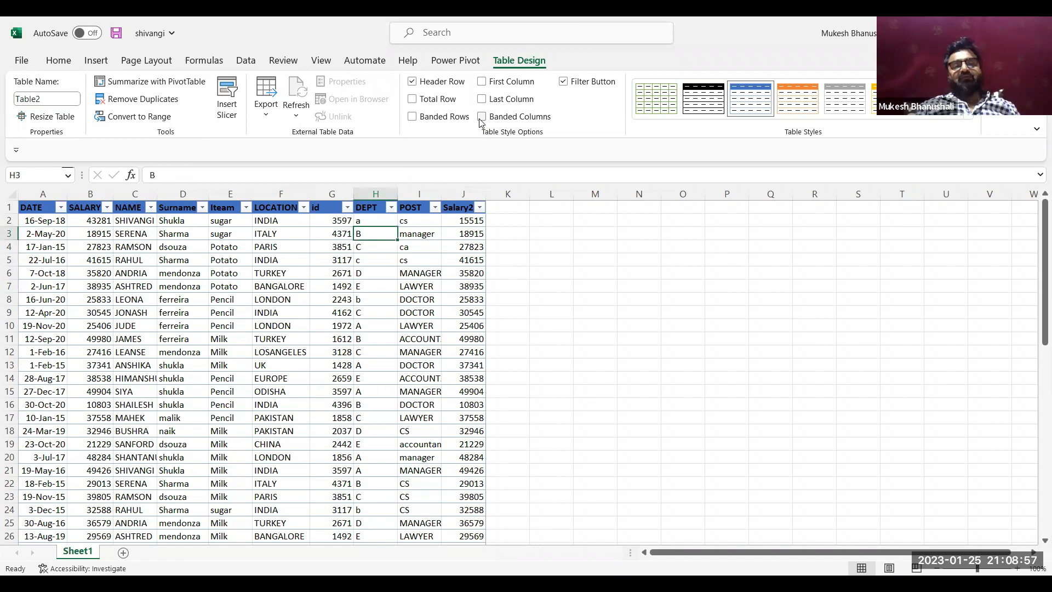
{"action": "left_click", "coordinate": [436, 100]}
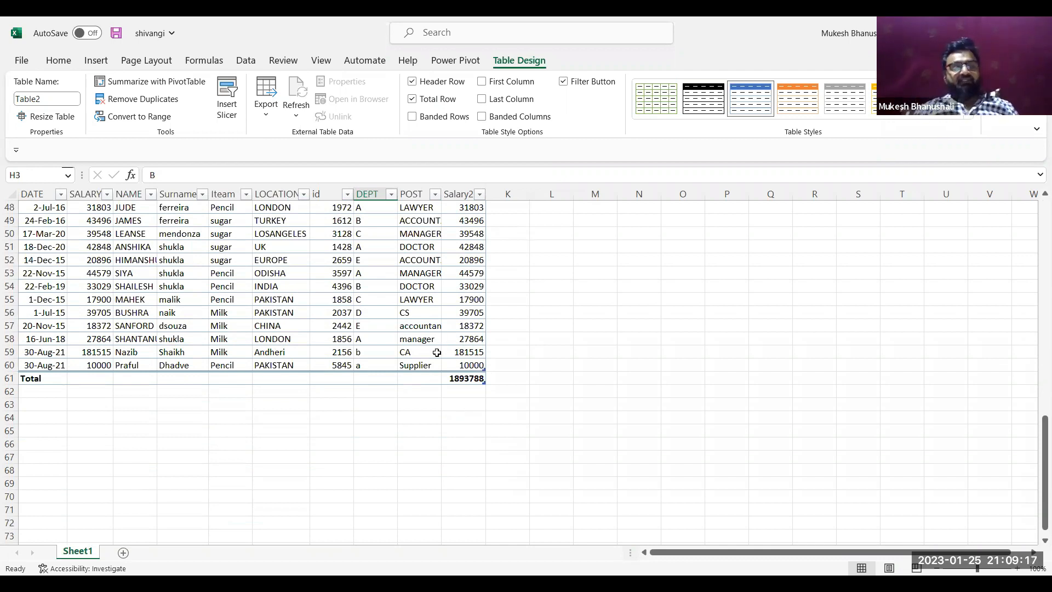
{"action": "left_click", "coordinate": [93, 377]}
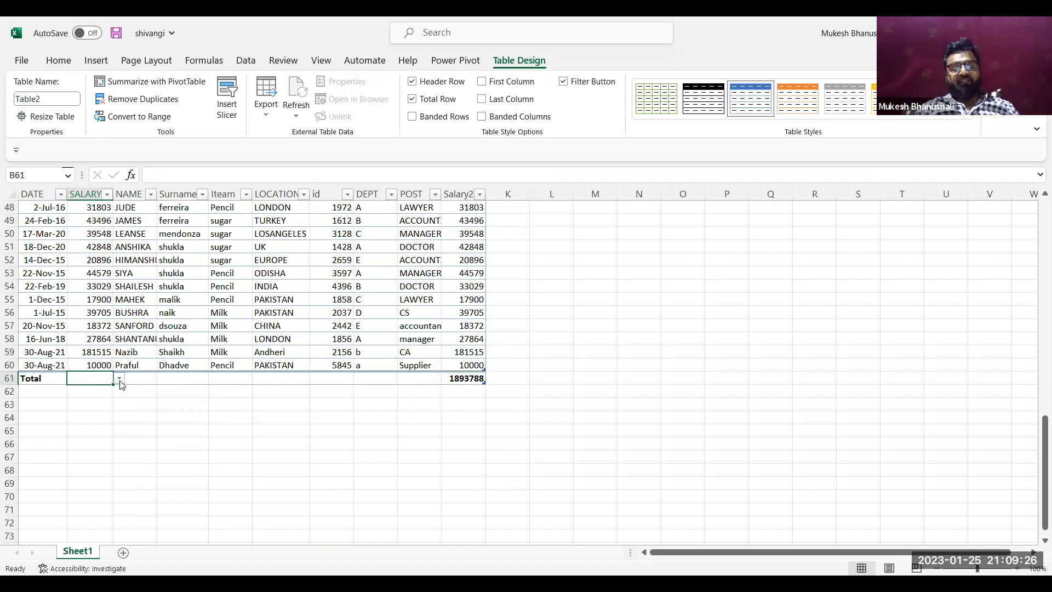
{"action": "left_click", "coordinate": [119, 378]}
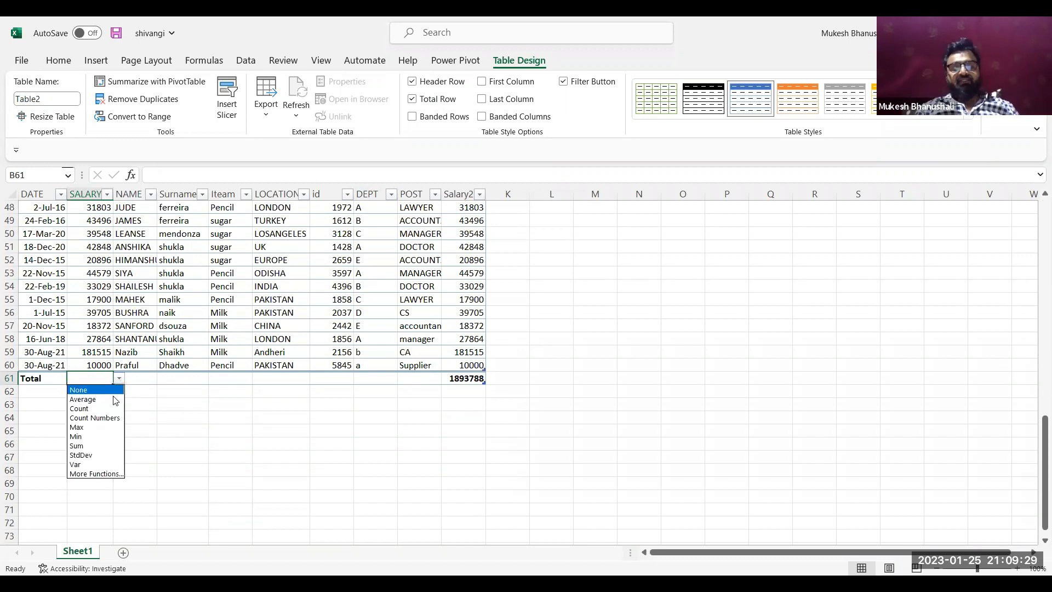
{"action": "left_click", "coordinate": [77, 445]}
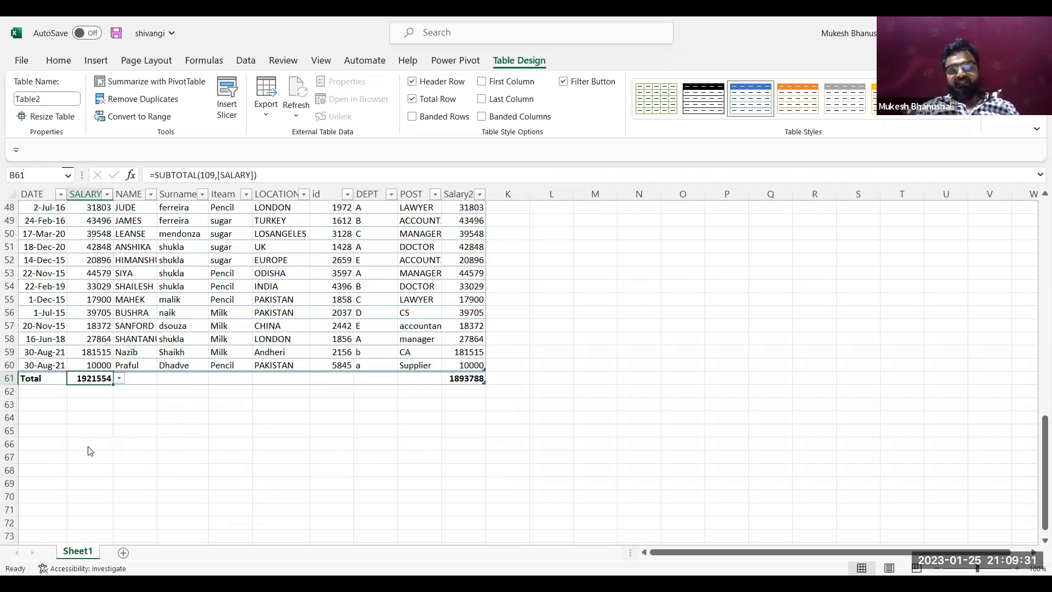
Set the total row's Surname cell to Count
{"action": "left_click", "coordinate": [184, 377]}
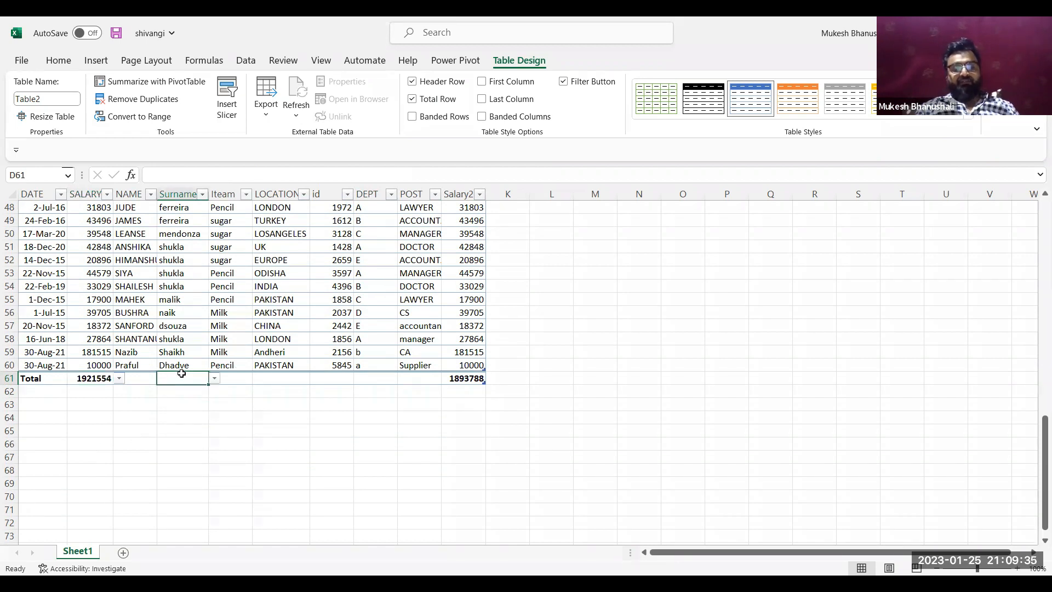
{"action": "left_click", "coordinate": [214, 378]}
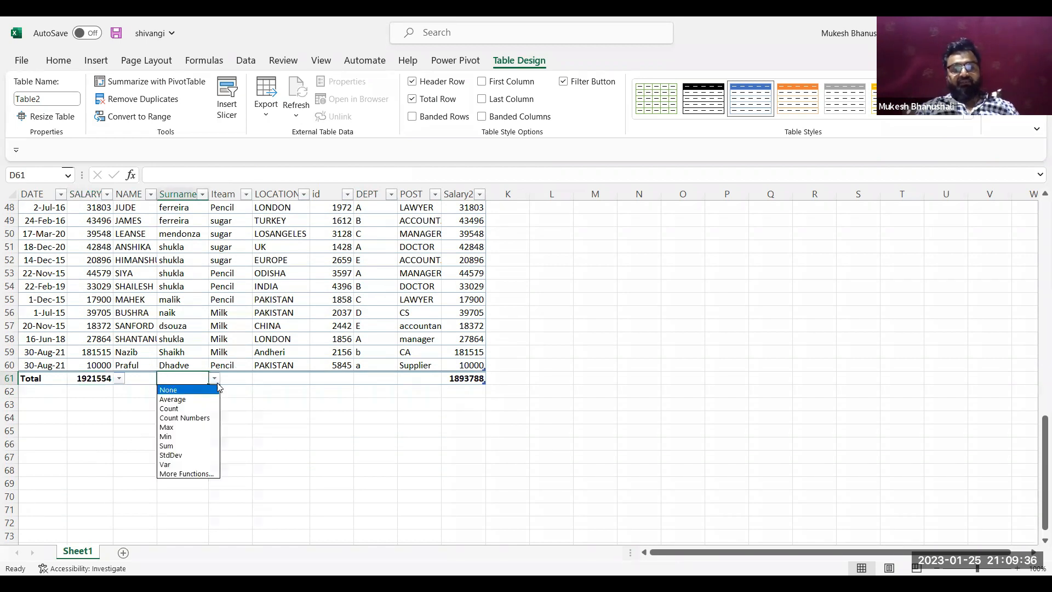
{"action": "left_click", "coordinate": [190, 410]}
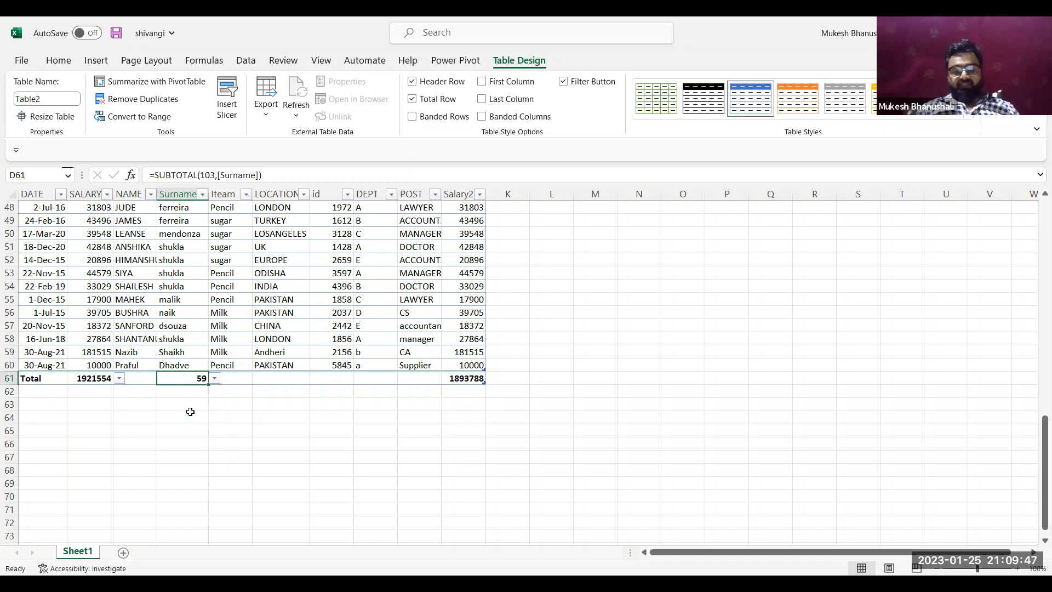
{"action": "left_click", "coordinate": [214, 378]}
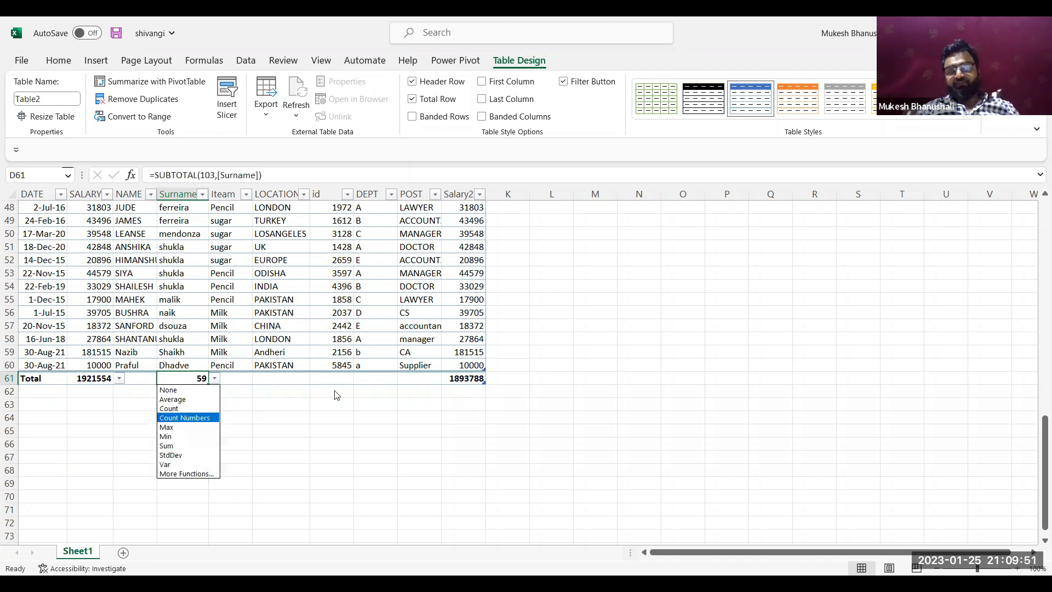
{"action": "left_click", "coordinate": [320, 380]}
{"action": "left_click", "coordinate": [323, 378]}
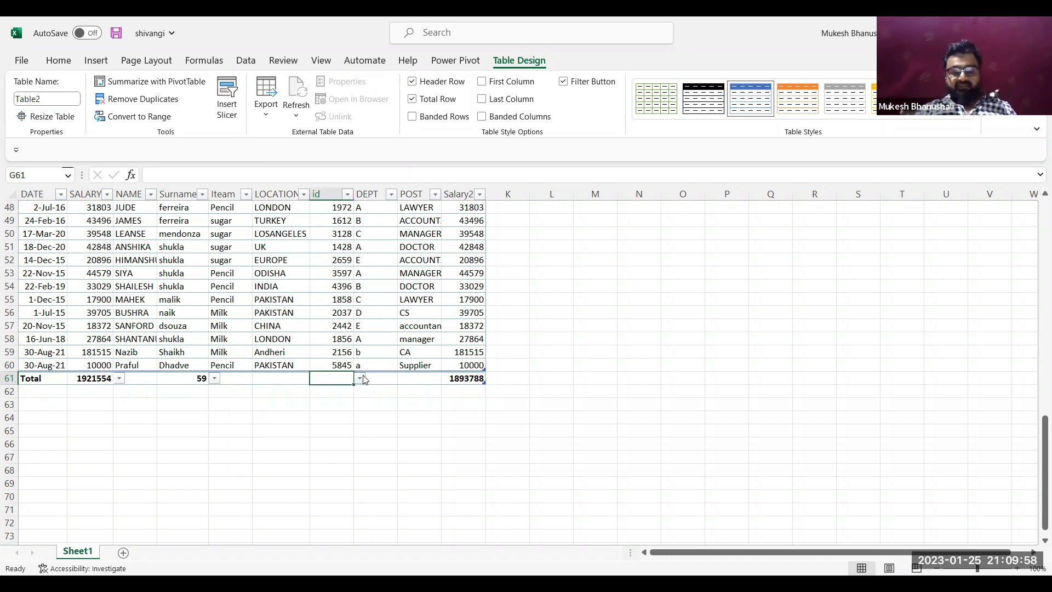
Walk down the SALARY column from the table's start past the total row to examine how the column headers behave
{"action": "key", "text": "ctrl+Home"}
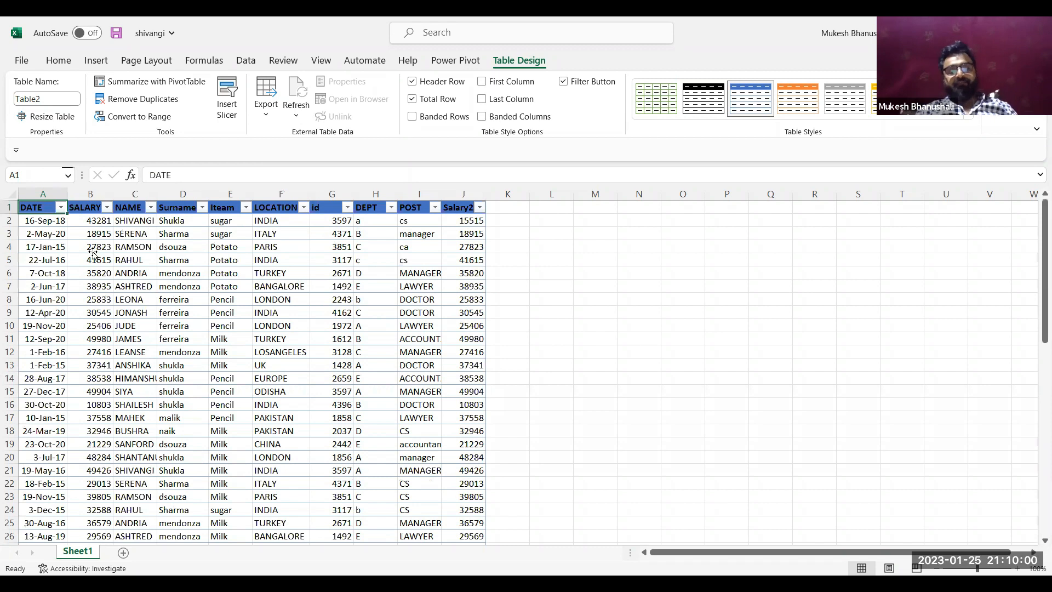
{"action": "left_click", "coordinate": [94, 248]}
{"action": "key", "text": "Down"}
{"action": "key", "text": "Down"}
{"action": "key", "text": "Down"}
{"action": "key", "text": "Down"}
{"action": "key", "text": "Down"}
{"action": "key", "text": "Down"}
{"action": "key", "text": "Down"}
{"action": "key", "text": "Down"}
{"action": "key", "text": "Down"}
{"action": "key", "text": "Down"}
{"action": "key", "text": "Down"}
{"action": "key", "text": "Down"}
{"action": "key", "text": "Down"}
{"action": "key", "text": "Down"}
{"action": "key", "text": "Down"}
{"action": "key", "text": "Down"}
{"action": "key", "text": "Down"}
{"action": "key", "text": "Down"}
{"action": "key", "text": "Down"}
{"action": "key", "text": "Down"}
{"action": "key", "text": "Down"}
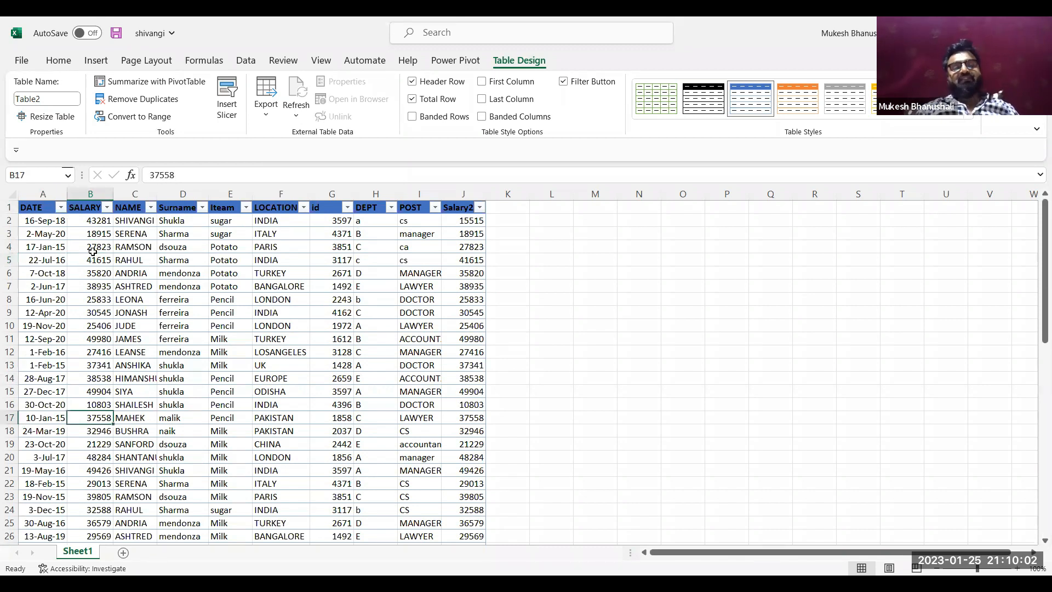
{"action": "key", "text": "Down"}
{"action": "key", "text": "Down"}
{"action": "key", "text": "Down"}
{"action": "key", "text": "Down"}
{"action": "key", "text": "Down"}
{"action": "key", "text": "Down"}
{"action": "key", "text": "Down"}
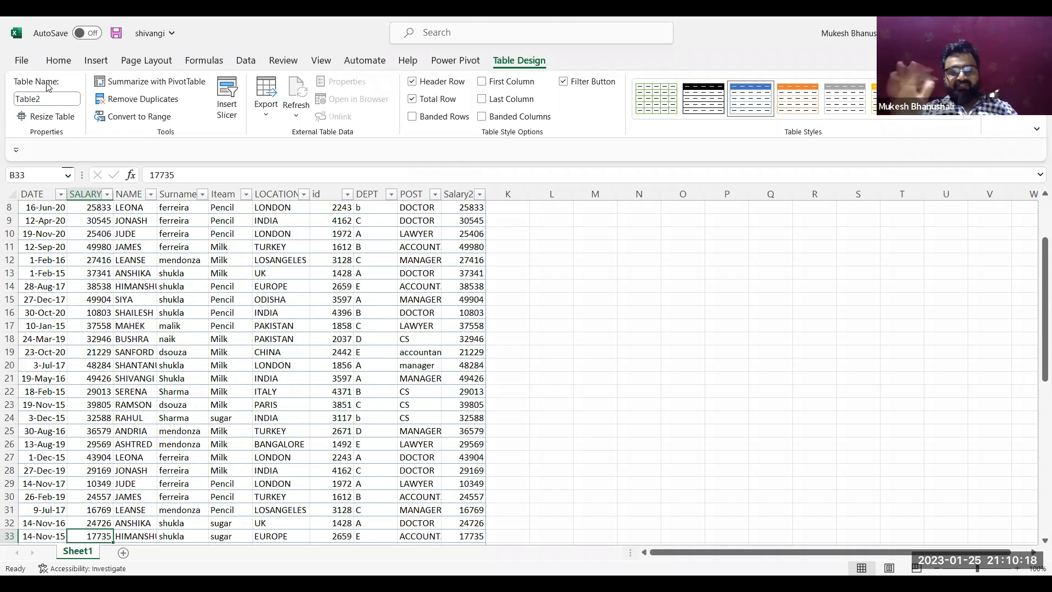
{"action": "key", "text": "Down"}
{"action": "key", "text": "Down"}
{"action": "key", "text": "Down"}
{"action": "key", "text": "Down"}
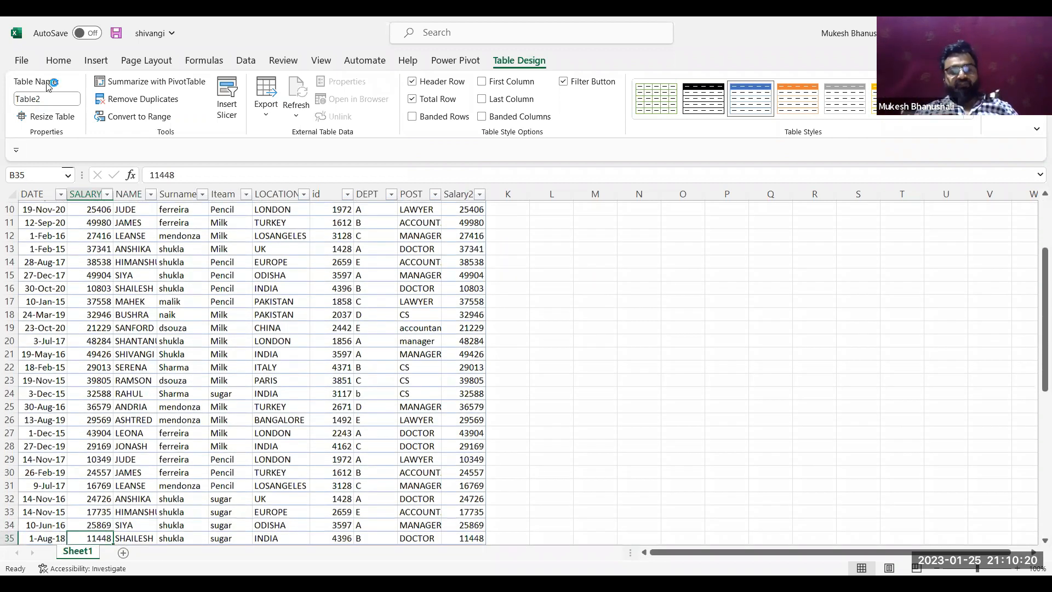
{"action": "key", "text": "Down"}
{"action": "key", "text": "Down"}
{"action": "key", "text": "Down"}
{"action": "key", "text": "Down"}
{"action": "key", "text": "Down"}
{"action": "key", "text": "Down"}
{"action": "key", "text": "Down"}
{"action": "key", "text": "Down"}
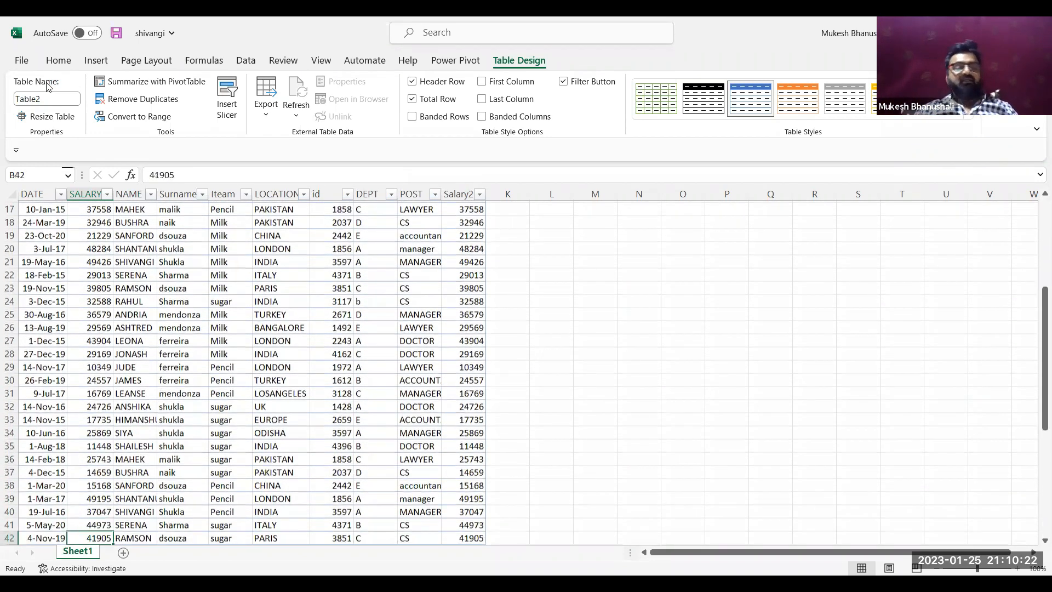
{"action": "key", "text": "Down"}
{"action": "key", "text": "Down"}
{"action": "key", "text": "Down"}
{"action": "key", "text": "Down"}
{"action": "key", "text": "Down"}
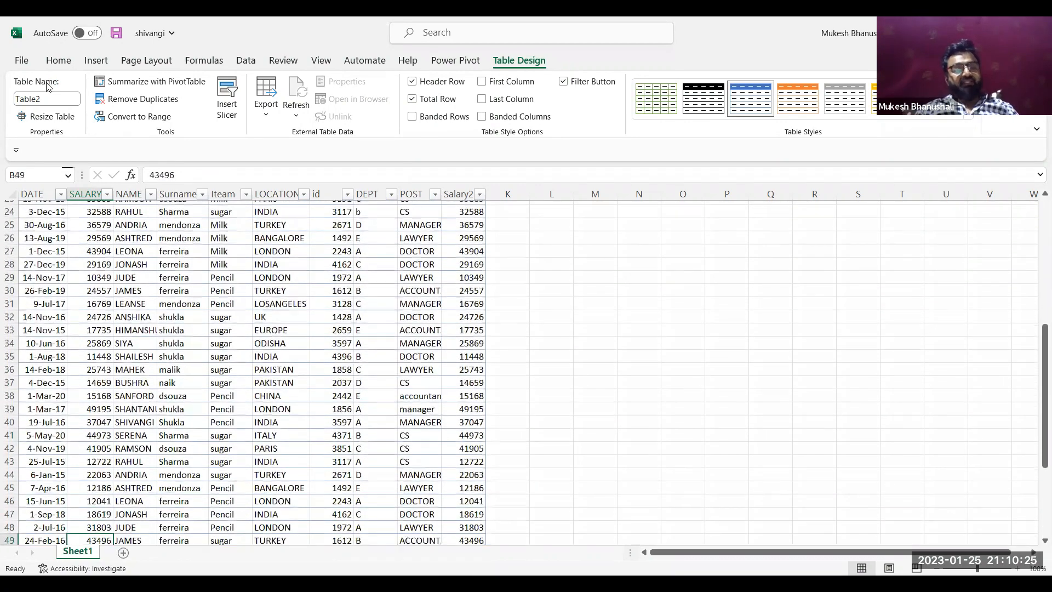
{"action": "key", "text": "Down"}
{"action": "key", "text": "Down"}
{"action": "key", "text": "Down"}
{"action": "key", "text": "Down"}
{"action": "key", "text": "Down"}
{"action": "key", "text": "Down"}
{"action": "key", "text": "Down"}
{"action": "key", "text": "Down"}
{"action": "key", "text": "Down"}
{"action": "key", "text": "Down"}
{"action": "key", "text": "Down"}
{"action": "key", "text": "Down"}
{"action": "key", "text": "Down"}
{"action": "key", "text": "Down"}
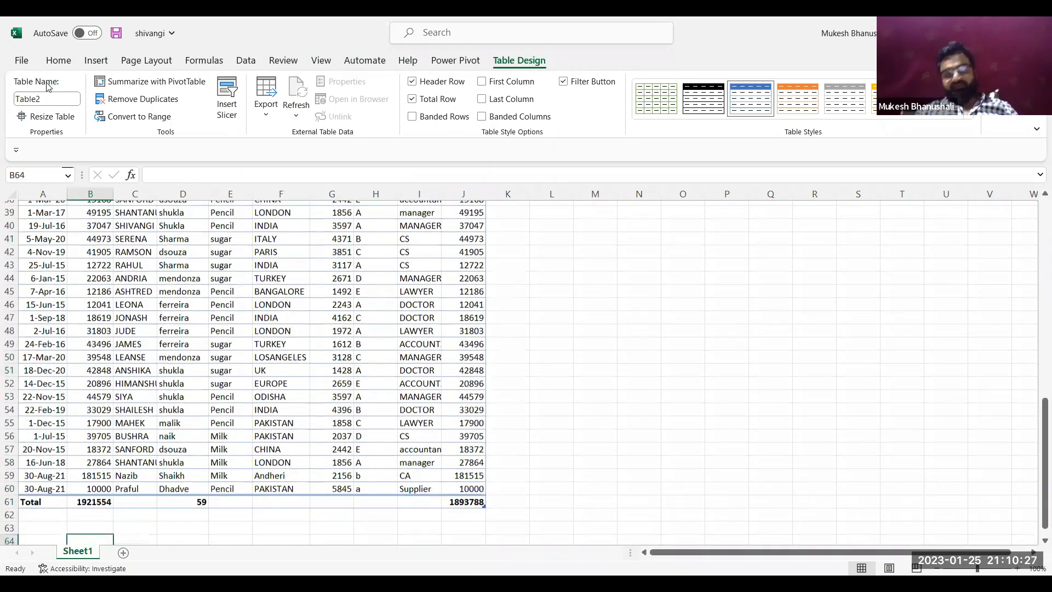
Insert a blank record above the total row from the last Salary2 data cell, J60, and undo the insertion
{"action": "key", "text": "Up"}
{"action": "key", "text": "Up"}
{"action": "key", "text": "Up"}
{"action": "key", "text": "Up"}
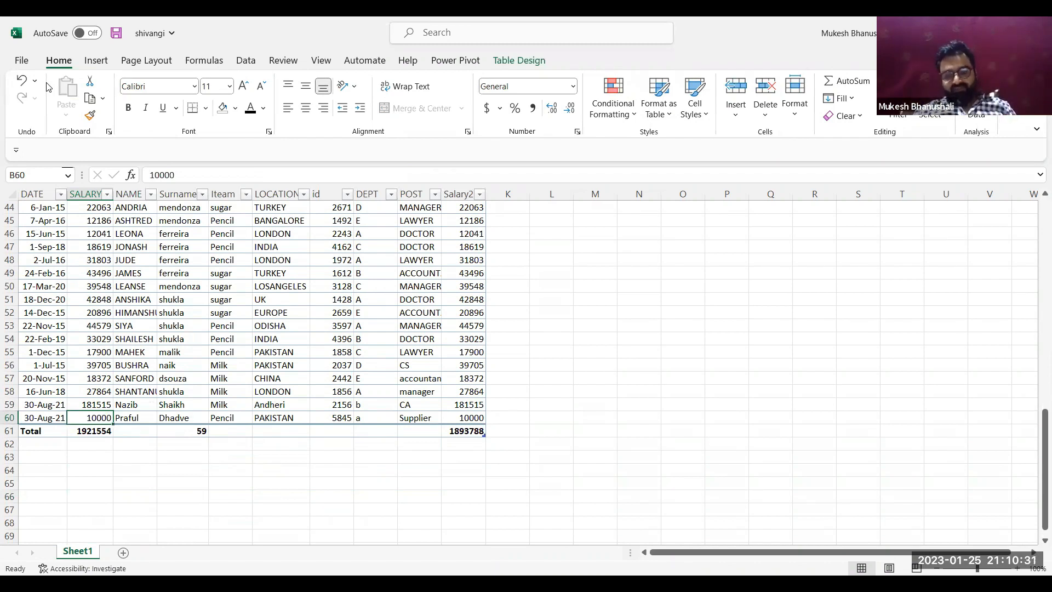
{"action": "key", "text": "Right"}
{"action": "key", "text": "Right"}
{"action": "key", "text": "Right"}
{"action": "key", "text": "Right"}
{"action": "key", "text": "Right"}
{"action": "key", "text": "Right"}
{"action": "key", "text": "Right"}
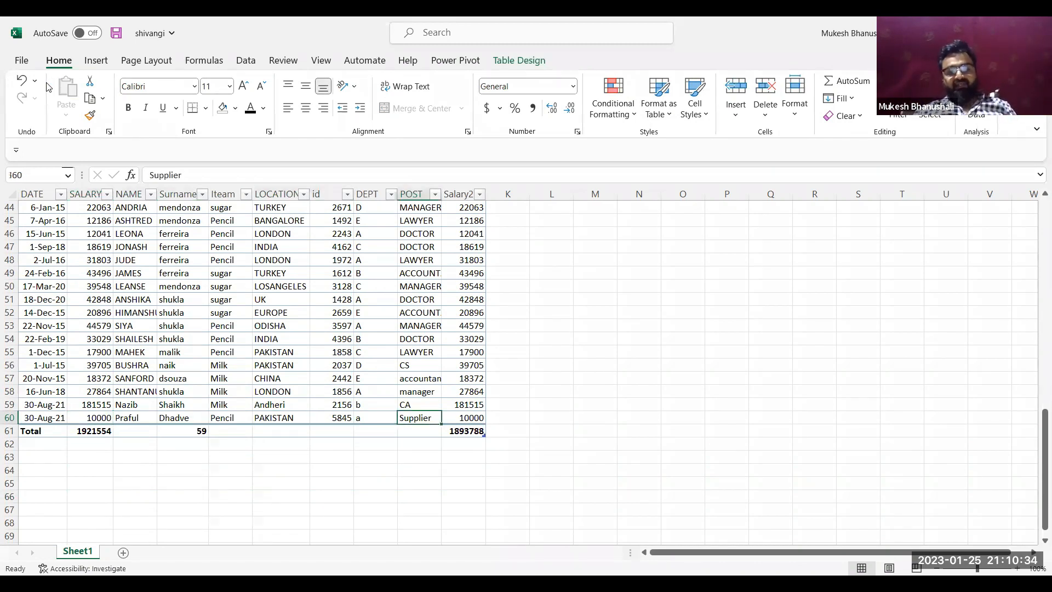
{"action": "key", "text": "Right"}
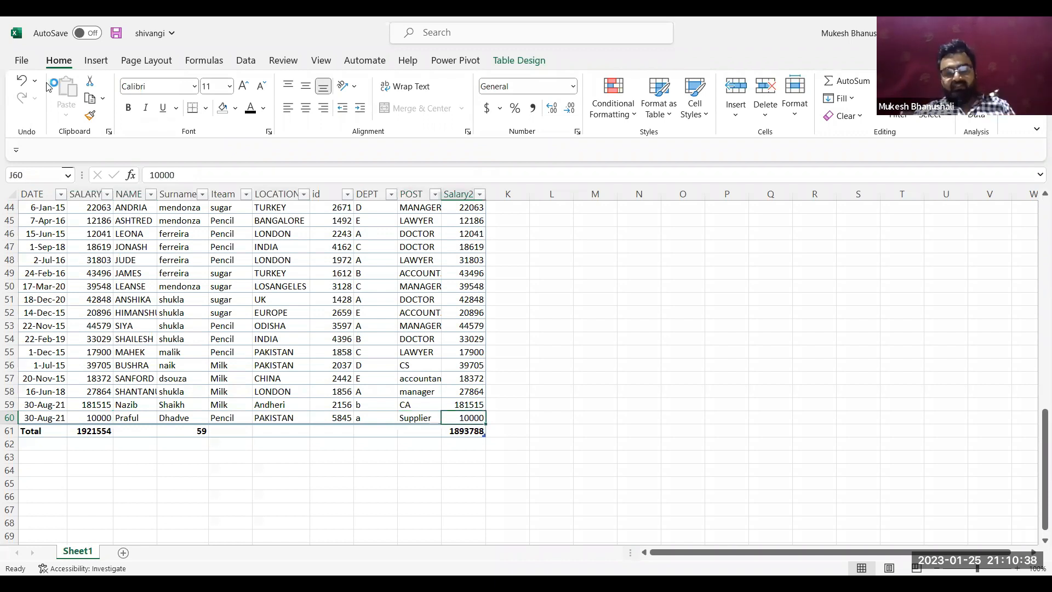
{"action": "key", "text": "Tab"}
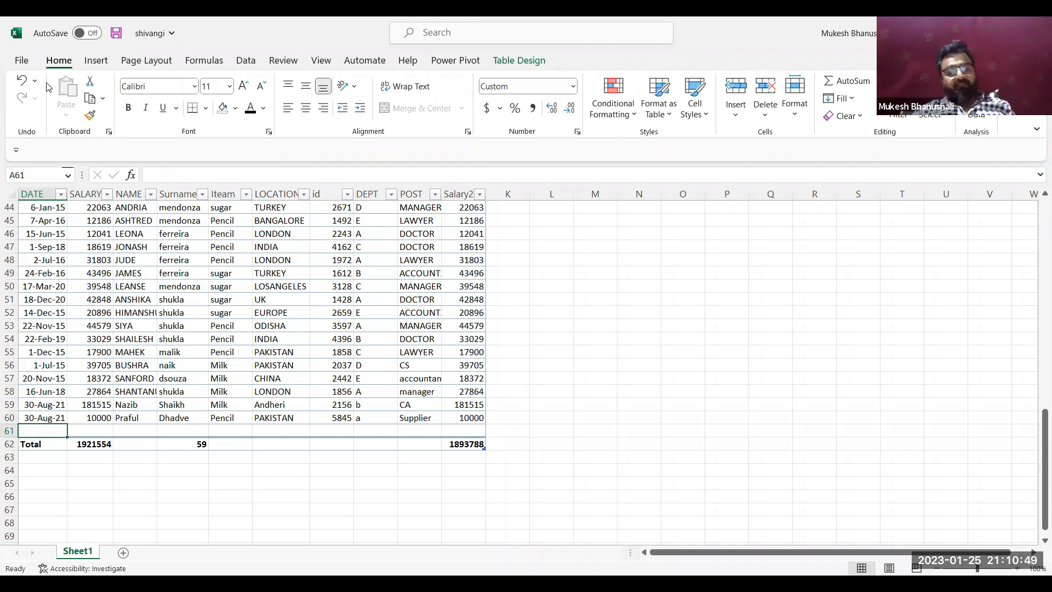
{"action": "key", "text": "ctrl+z"}
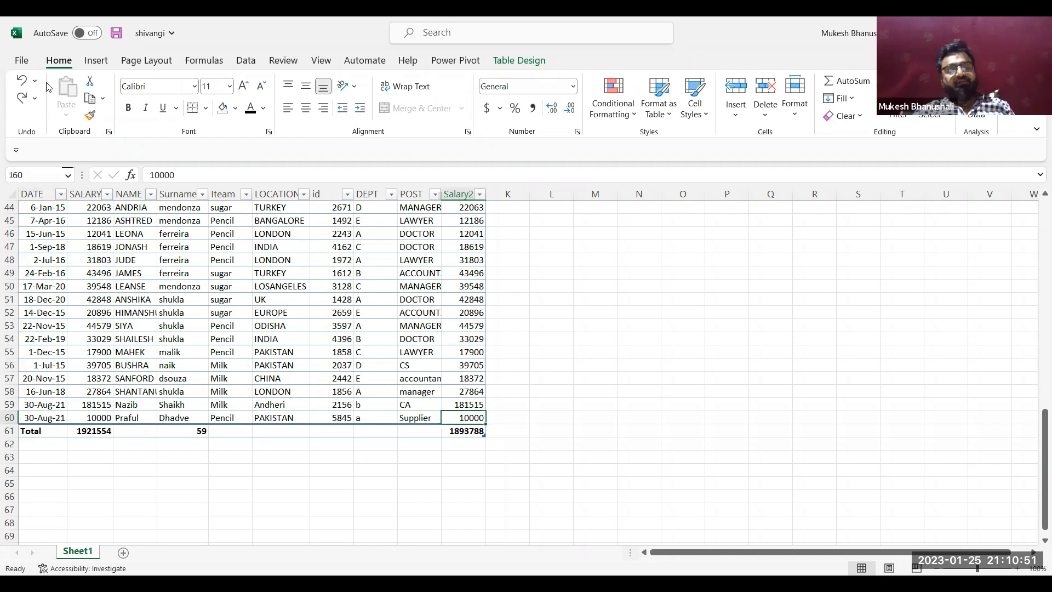
Turn on banded columns in the employee table's style options
{"action": "left_click", "coordinate": [247, 217]}
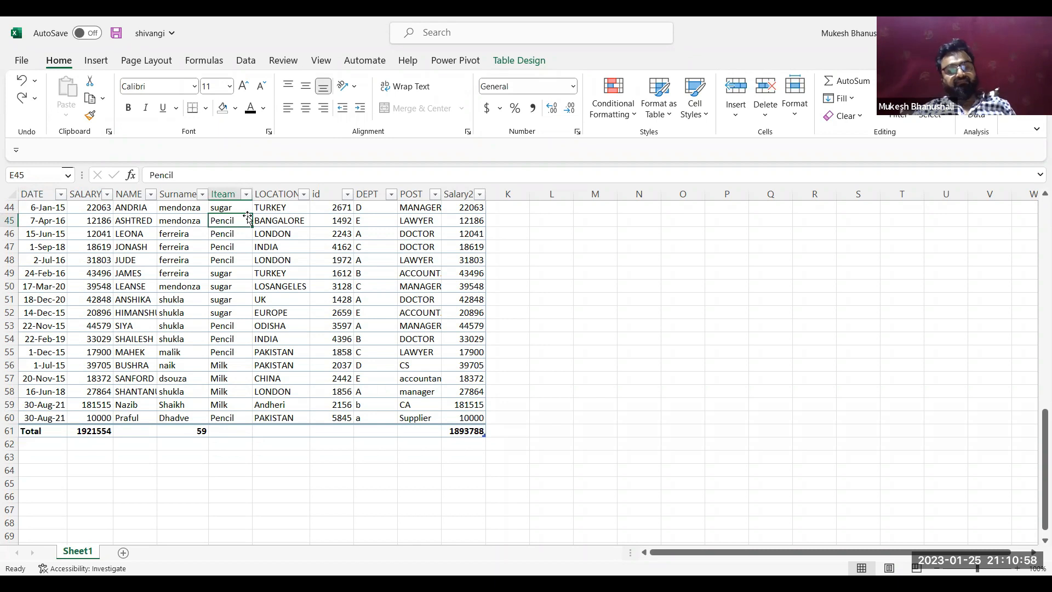
{"action": "key", "text": "Up"}
{"action": "key", "text": "Up"}
{"action": "key", "text": "Up"}
{"action": "key", "text": "Up"}
{"action": "key", "text": "Up"}
{"action": "key", "text": "Up"}
{"action": "key", "text": "Up"}
{"action": "key", "text": "Up"}
{"action": "key", "text": "Up"}
{"action": "key", "text": "Up"}
{"action": "key", "text": "Up"}
{"action": "key", "text": "Up"}
{"action": "key", "text": "Up"}
{"action": "key", "text": "Up"}
{"action": "key", "text": "Up"}
{"action": "key", "text": "Up"}
{"action": "key", "text": "Up"}
{"action": "key", "text": "Up"}
{"action": "key", "text": "Up"}
{"action": "key", "text": "Up"}
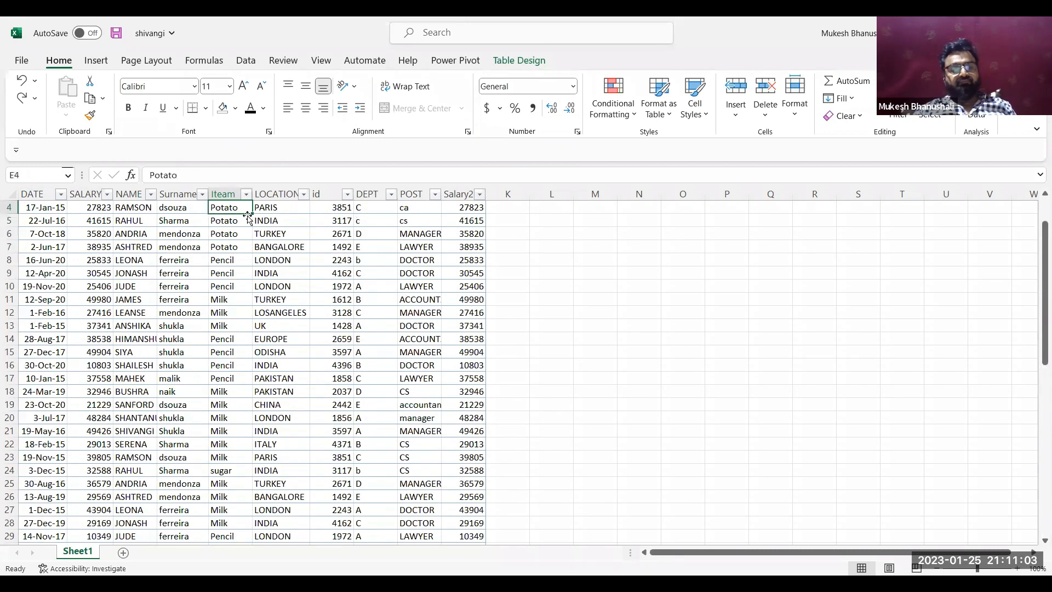
{"action": "key", "text": "Up"}
{"action": "key", "text": "Up"}
{"action": "key", "text": "Up"}
{"action": "left_click", "coordinate": [445, 273]}
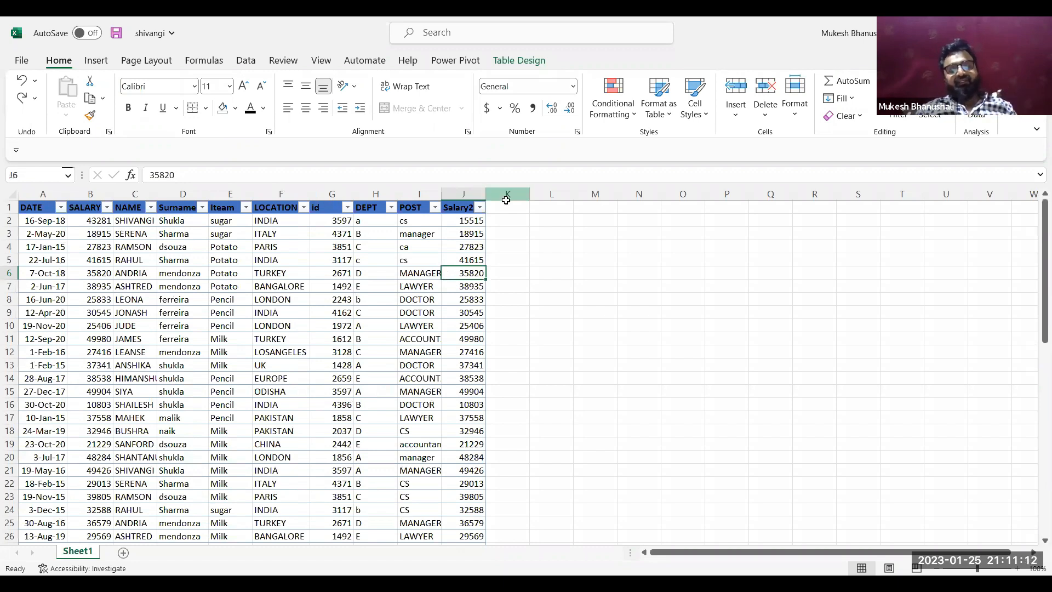
{"action": "left_click", "coordinate": [504, 208]}
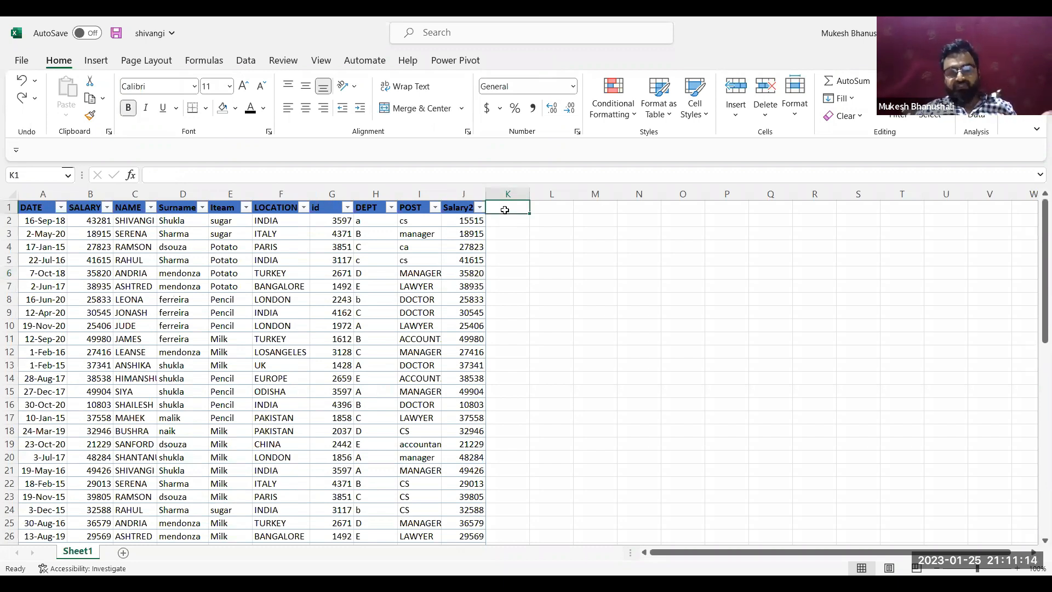
{"action": "left_click", "coordinate": [342, 273]}
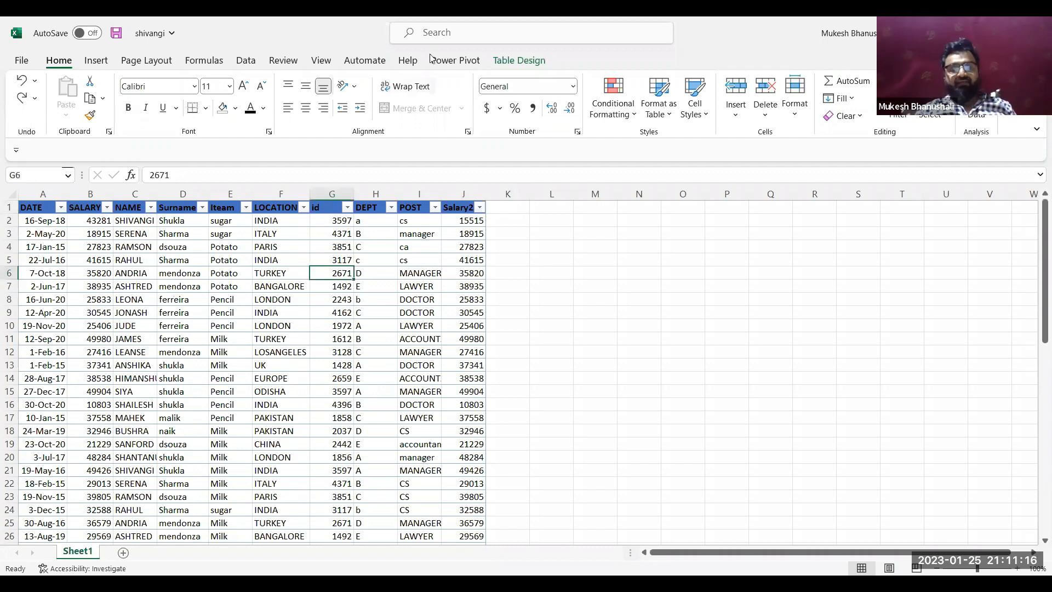
{"action": "left_click", "coordinate": [517, 61]}
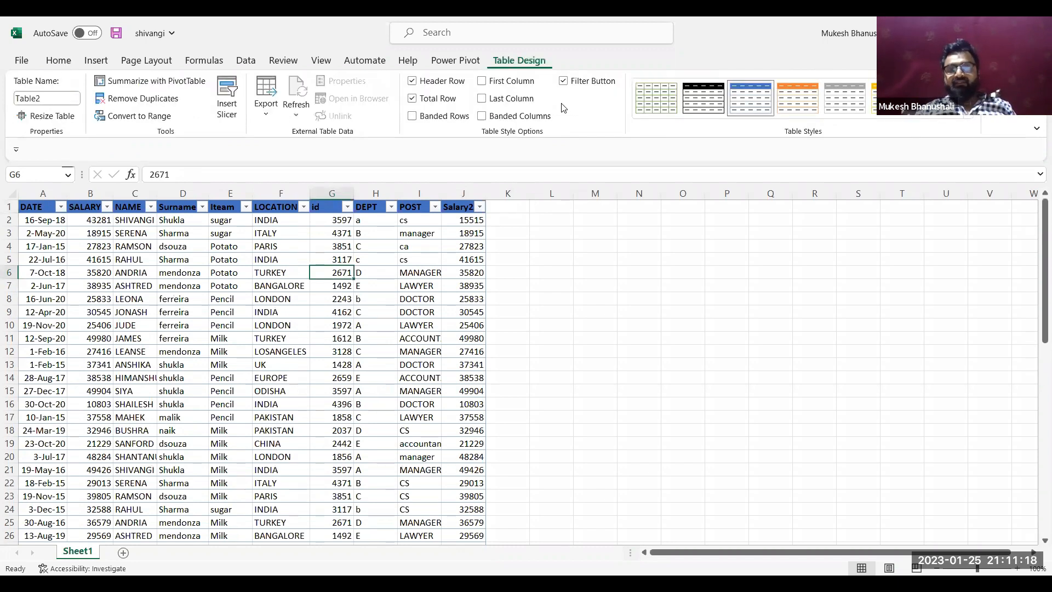
{"action": "left_click", "coordinate": [511, 117]}
Extend the table with a new column headed "bonus" in cell K1
{"action": "left_click", "coordinate": [511, 207]}
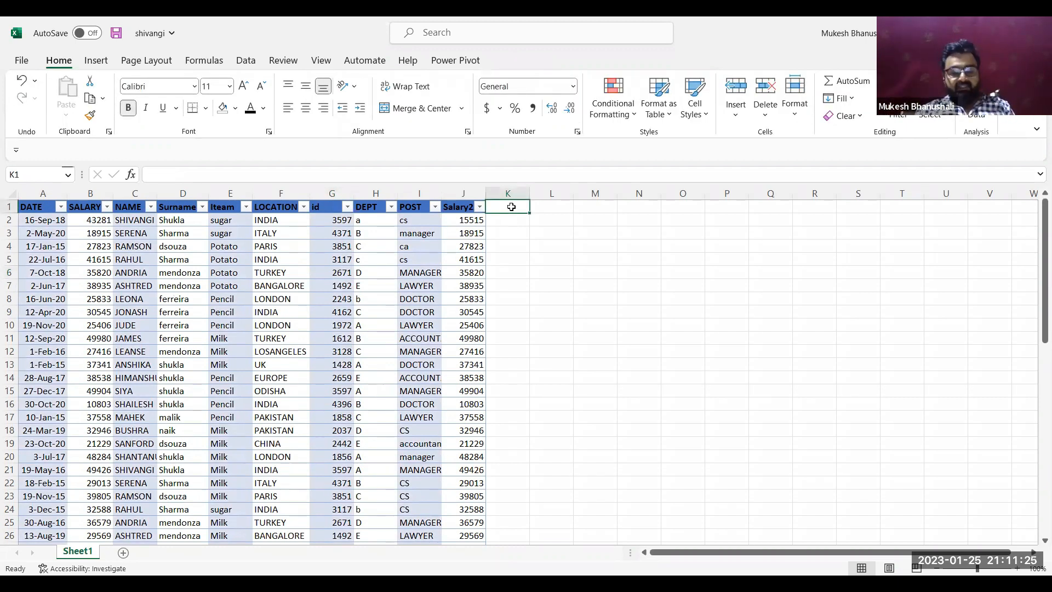
{"action": "type", "text": "bonus"}
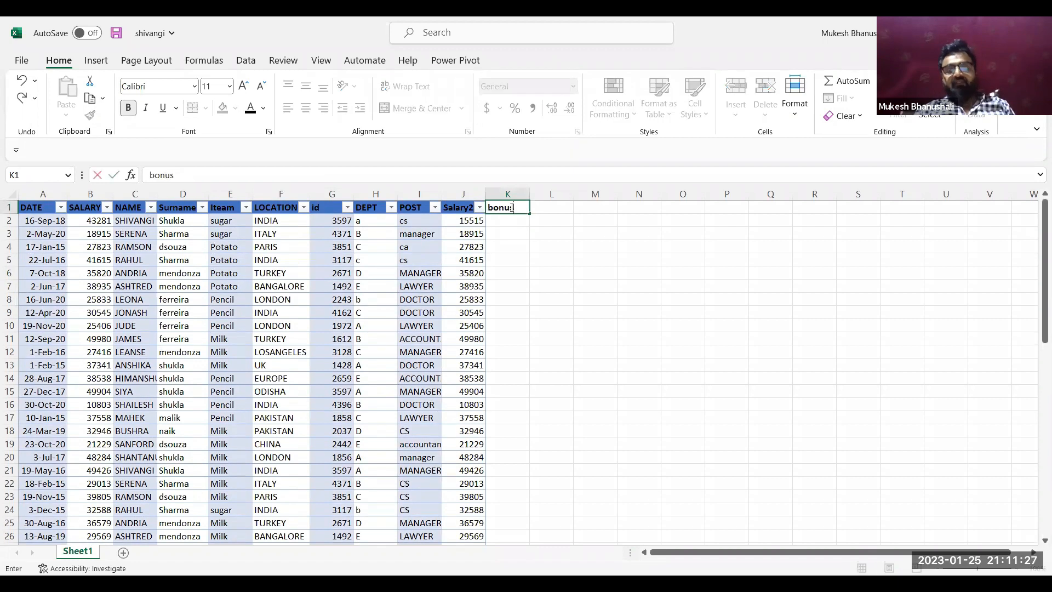
{"action": "key", "text": "Return"}
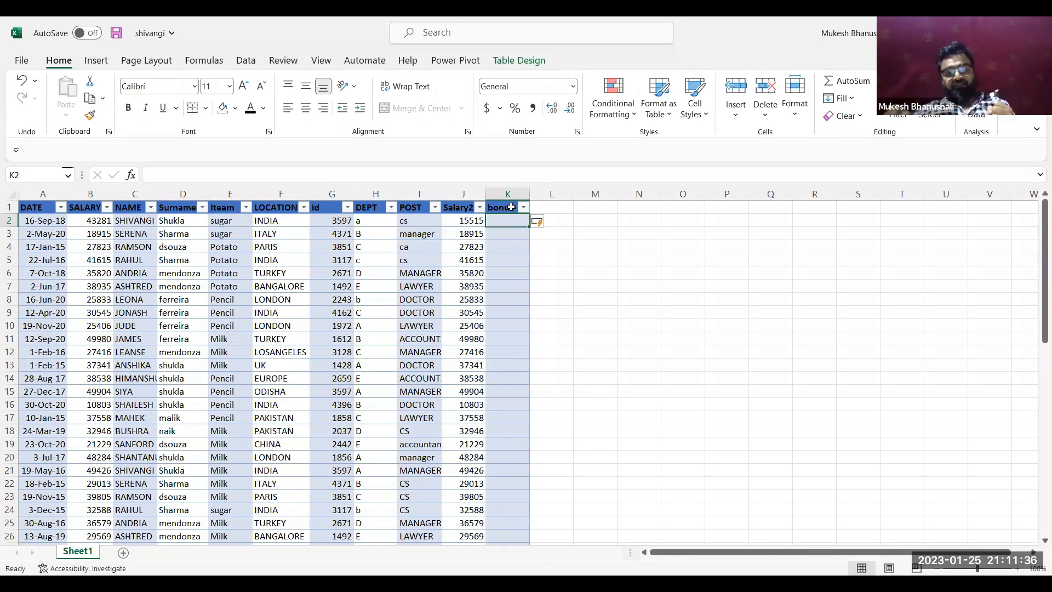
{"action": "type", "text": "="}
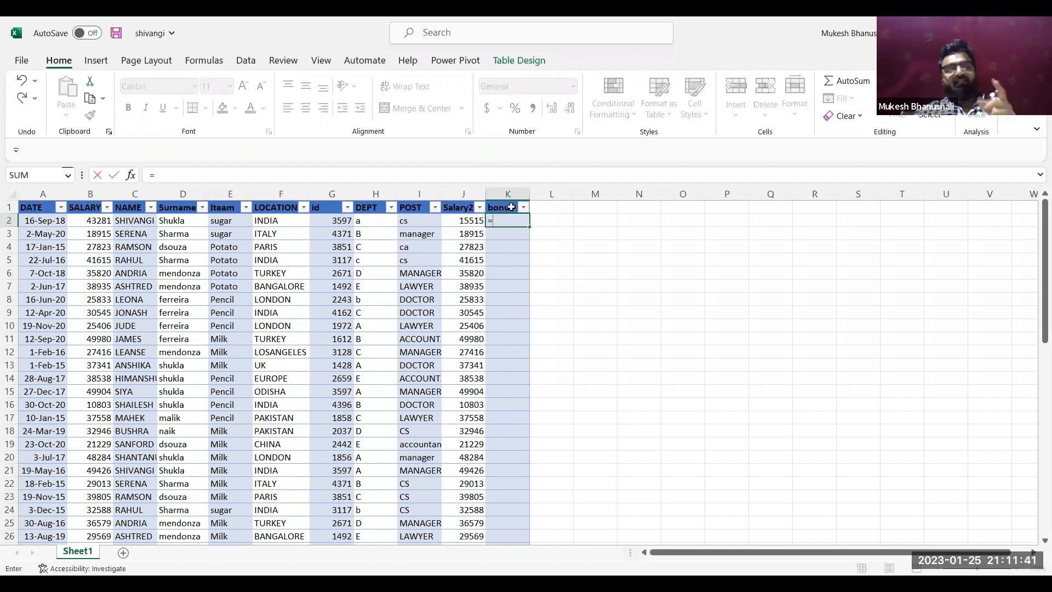
{"action": "key", "text": "Left"}
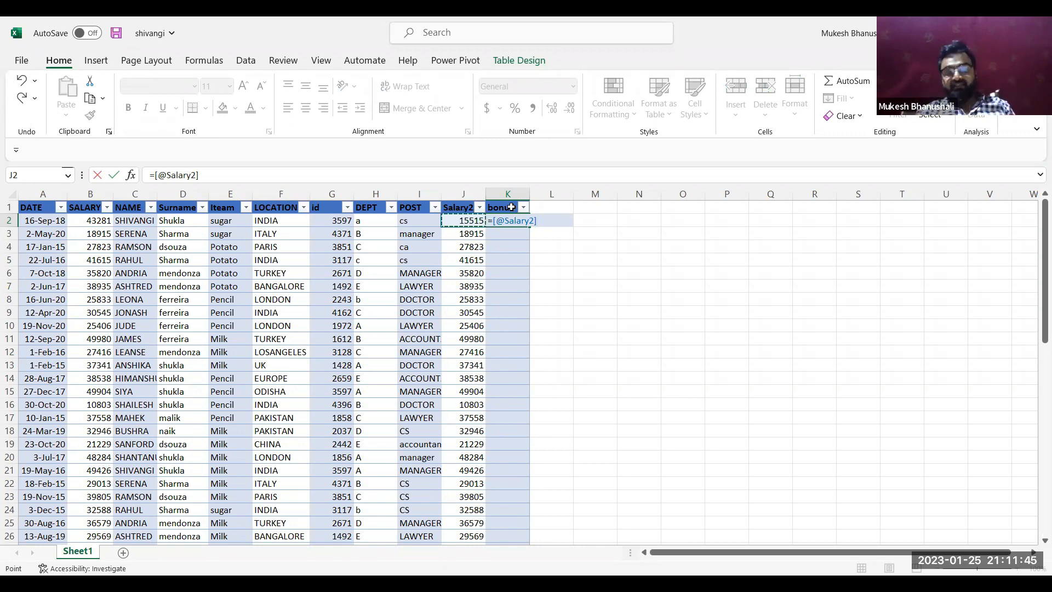
{"action": "type", "text": "*"}
{"action": "type", "text": "0"}
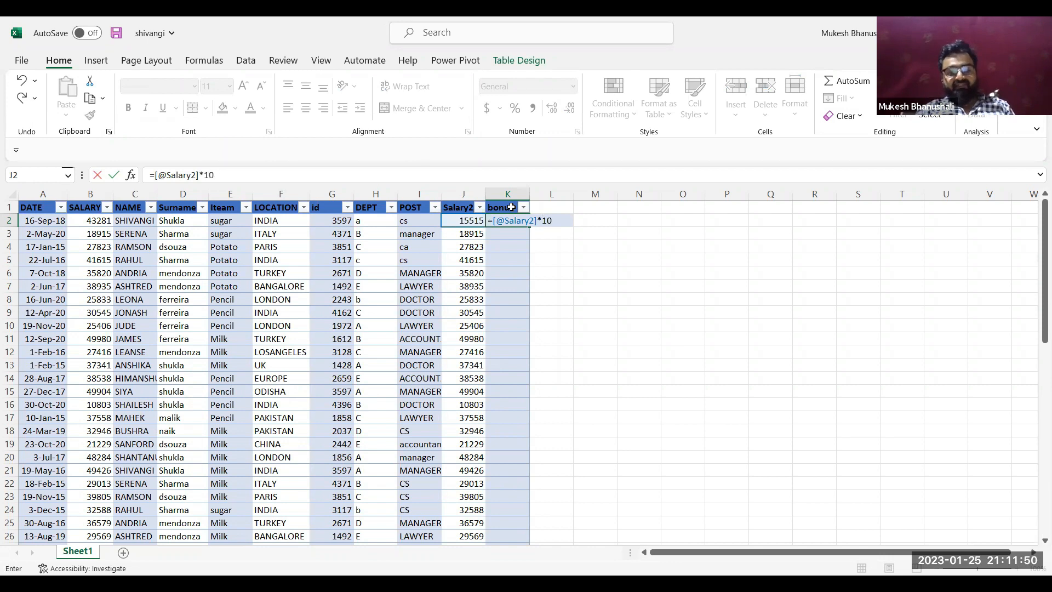
{"action": "type", "text": "%"}
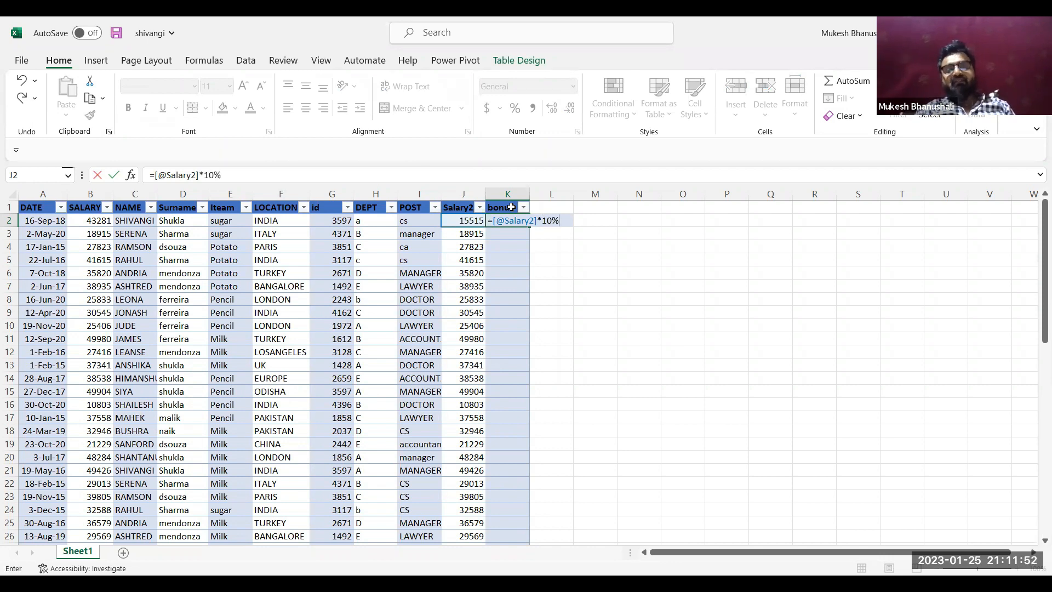
{"action": "key", "text": "Return"}
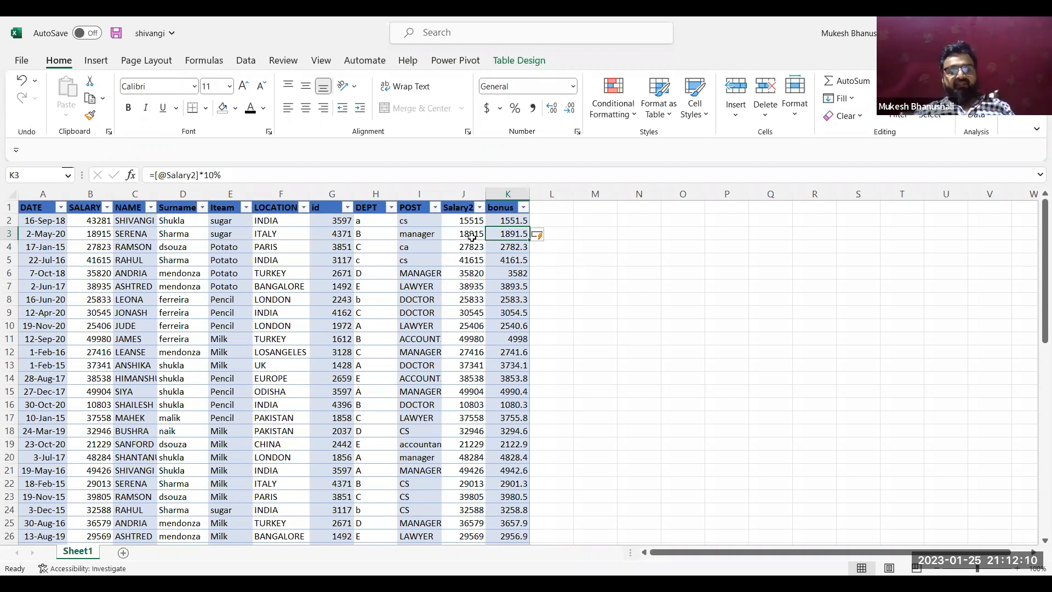
Compare selecting the whole worksheet column J with selecting only the table data of the Salary2 and DEPT columns
{"action": "left_click", "coordinate": [463, 187]}
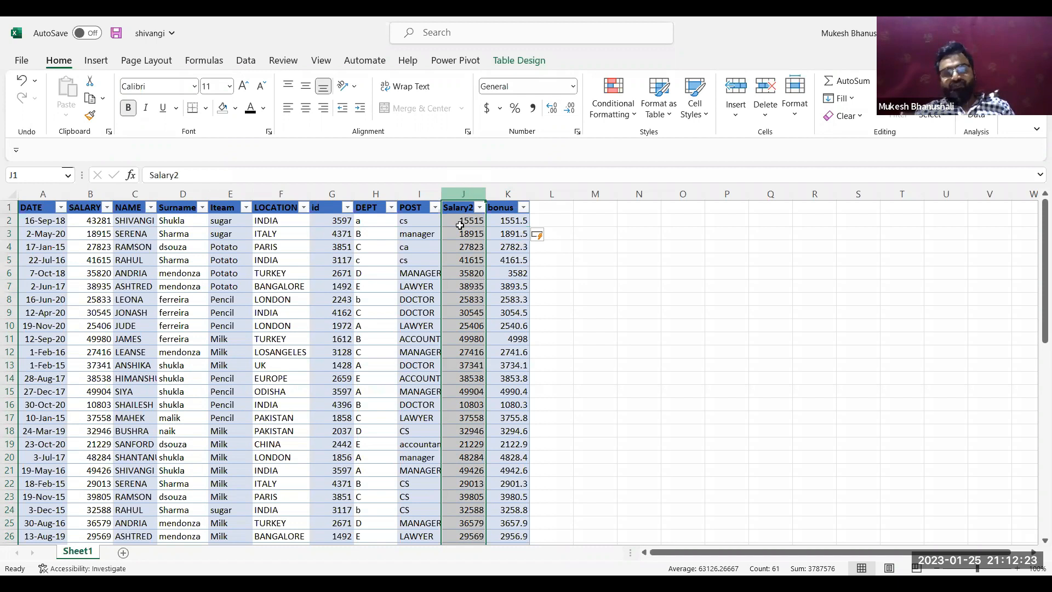
{"action": "left_click", "coordinate": [454, 246]}
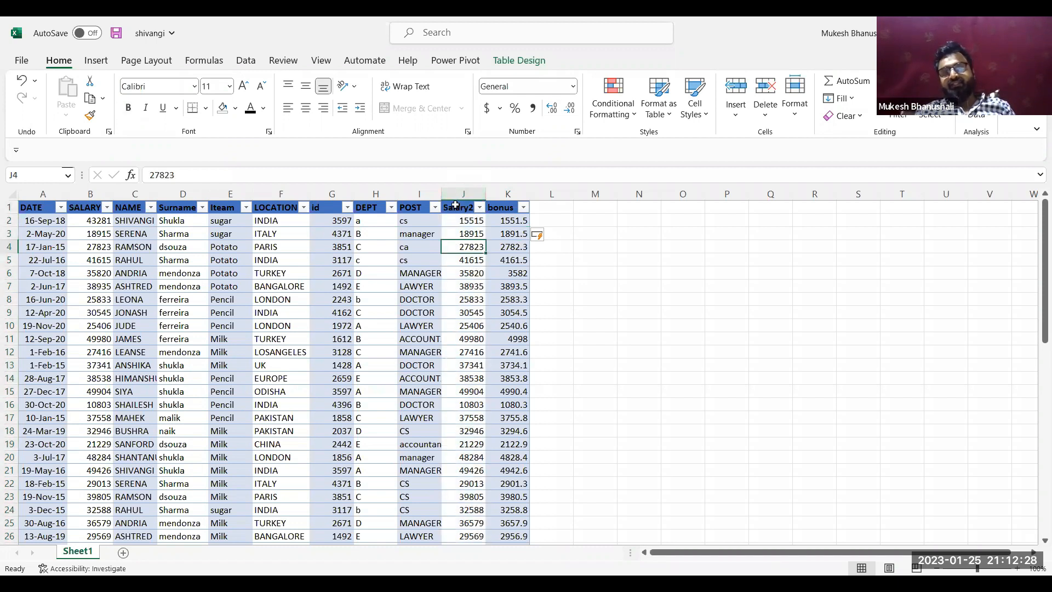
{"action": "left_click", "coordinate": [453, 202]}
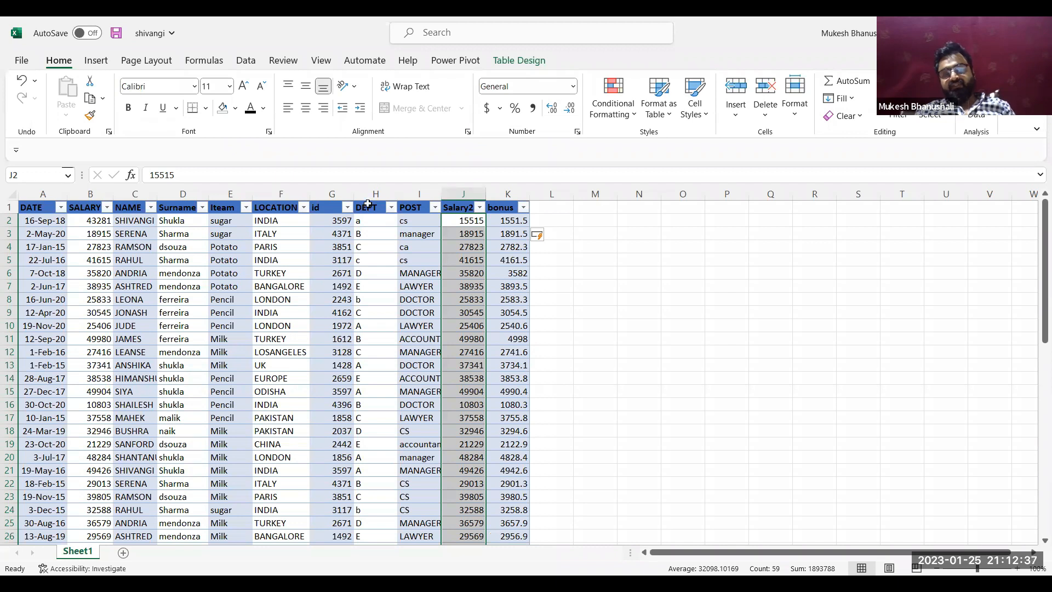
{"action": "left_click", "coordinate": [367, 204]}
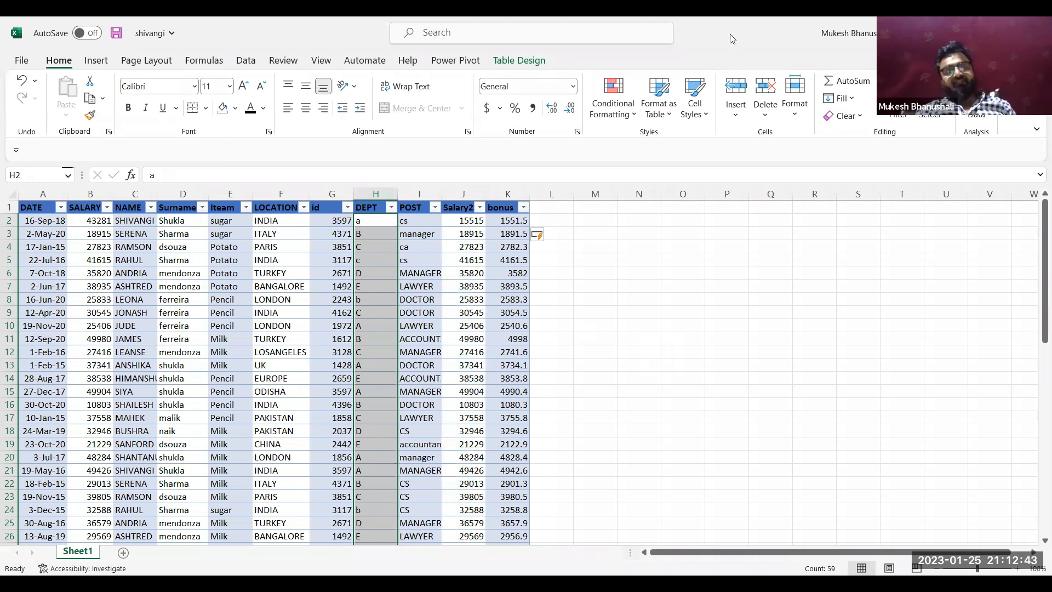
{"action": "left_click_drag", "start_coordinate": [1039, 269], "coordinate": [1013, 199]}
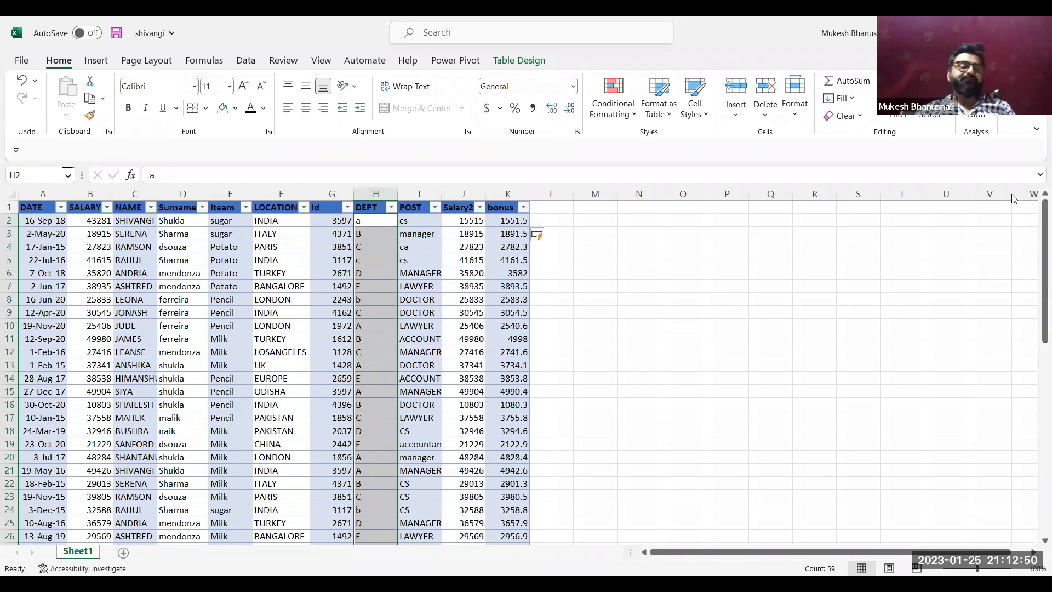
{"action": "left_click", "coordinate": [492, 247]}
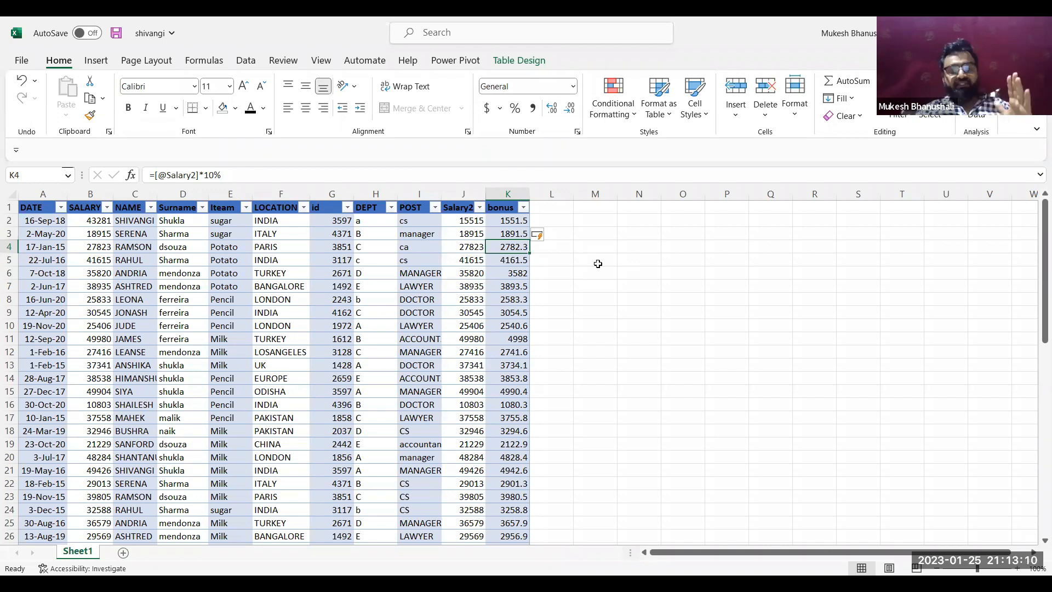
{"action": "left_click", "coordinate": [637, 263]}
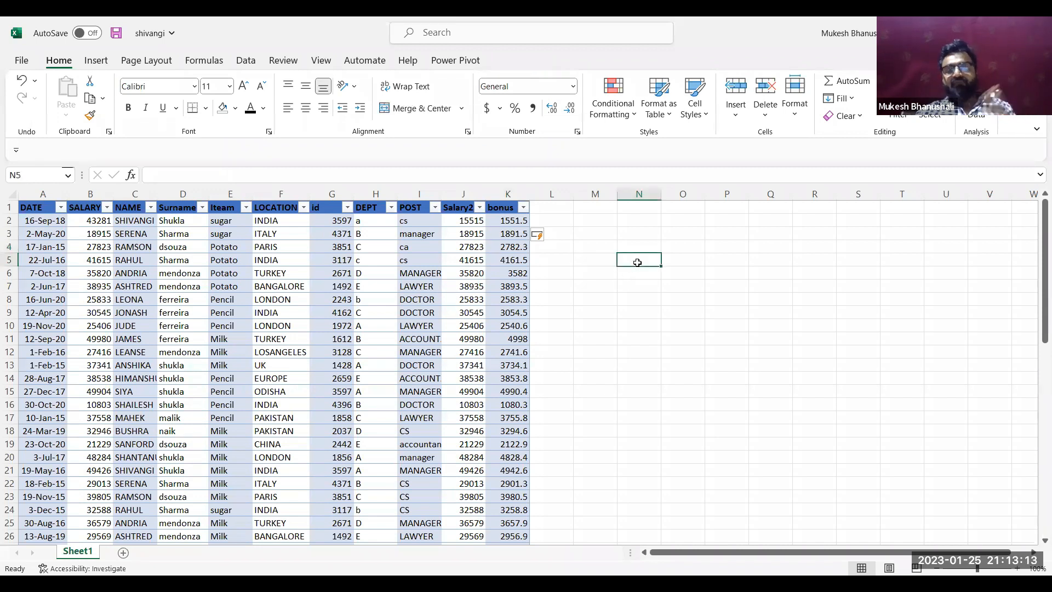
{"action": "type", "text": "="}
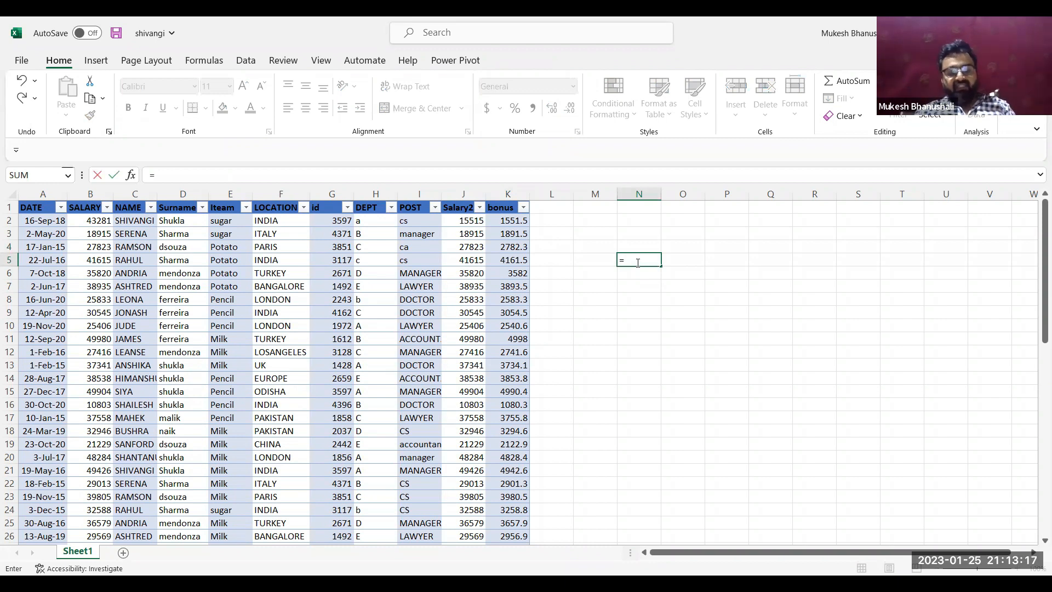
{"action": "key", "text": "Escape"}
Check the table's name in its design properties and add a new worksheet with an enlarged view
{"action": "left_click", "coordinate": [408, 327]}
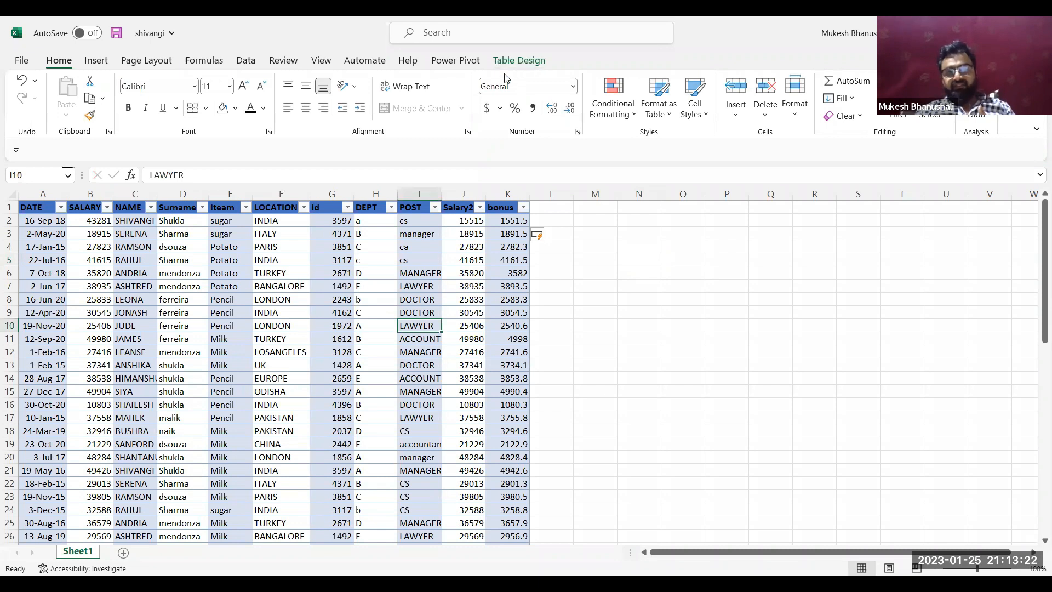
{"action": "left_click", "coordinate": [524, 62]}
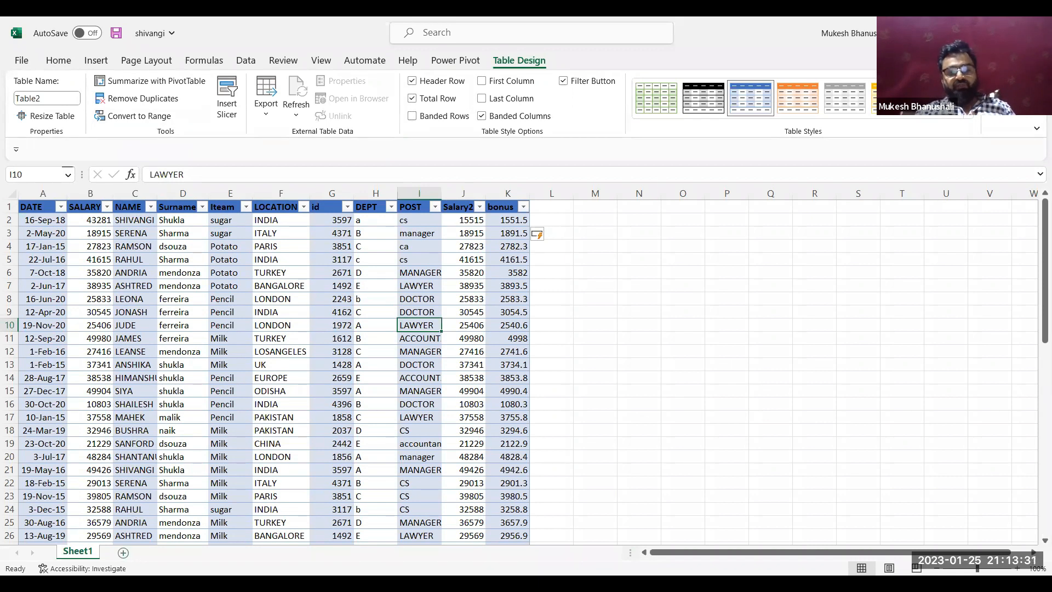
{"action": "left_click", "coordinate": [123, 552]}
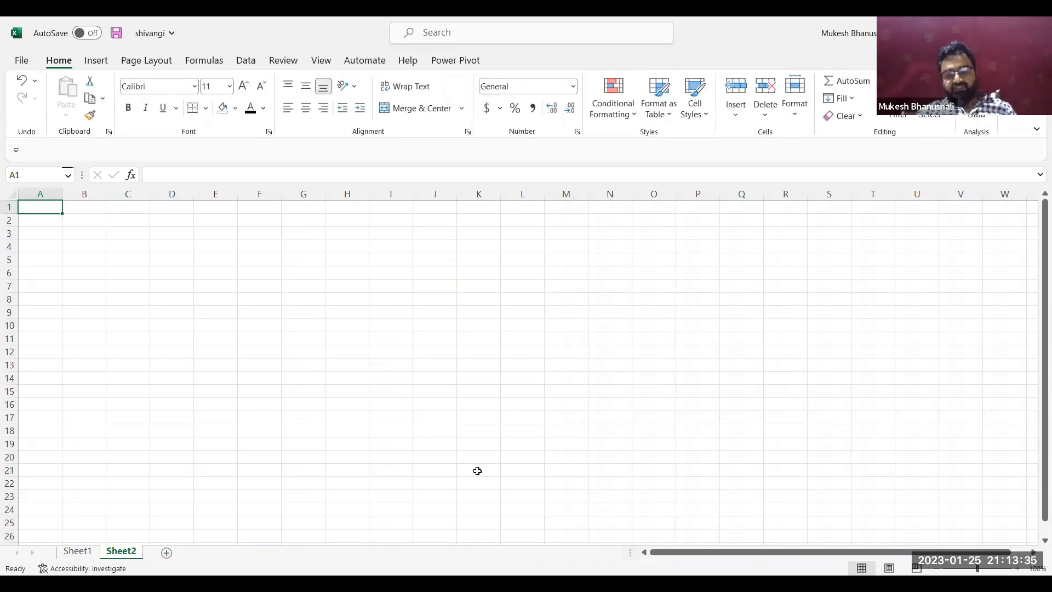
{"action": "left_click", "coordinate": [1016, 568]}
{"action": "left_click", "coordinate": [1017, 568]}
{"action": "left_click", "coordinate": [1017, 568]}
{"action": "left_click", "coordinate": [1017, 568]}
{"action": "scroll", "coordinate": [403, 369], "scroll_direction": "up", "scroll_amount": 5}
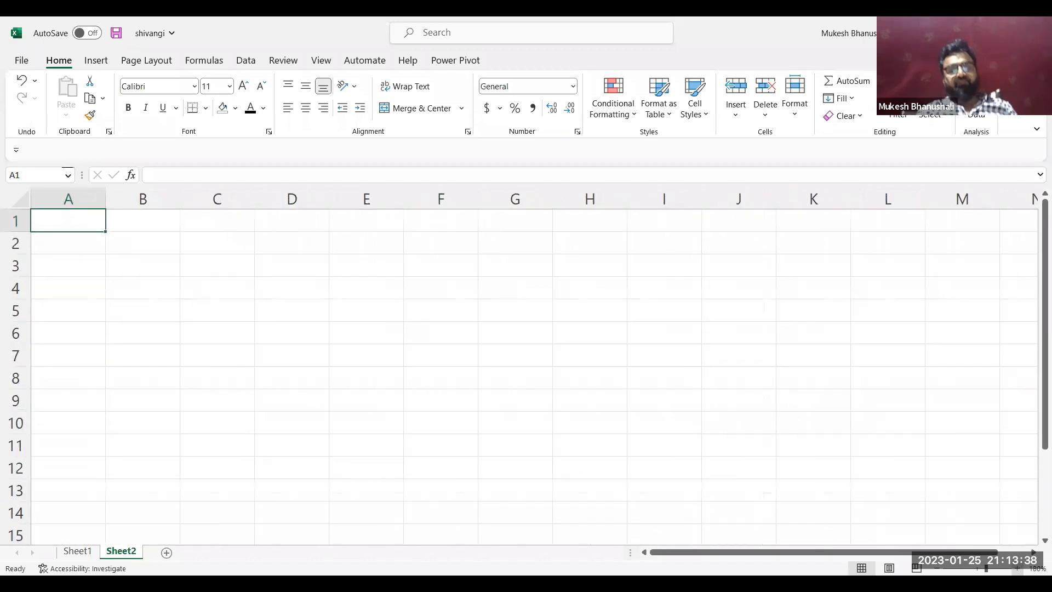
Enter the formula =SUM(Table2[SALARY]) in cell C4 of Sheet2, picking the table and column names from the formula suggestions
{"action": "left_click", "coordinate": [264, 308]}
{"action": "type", "text": "="}
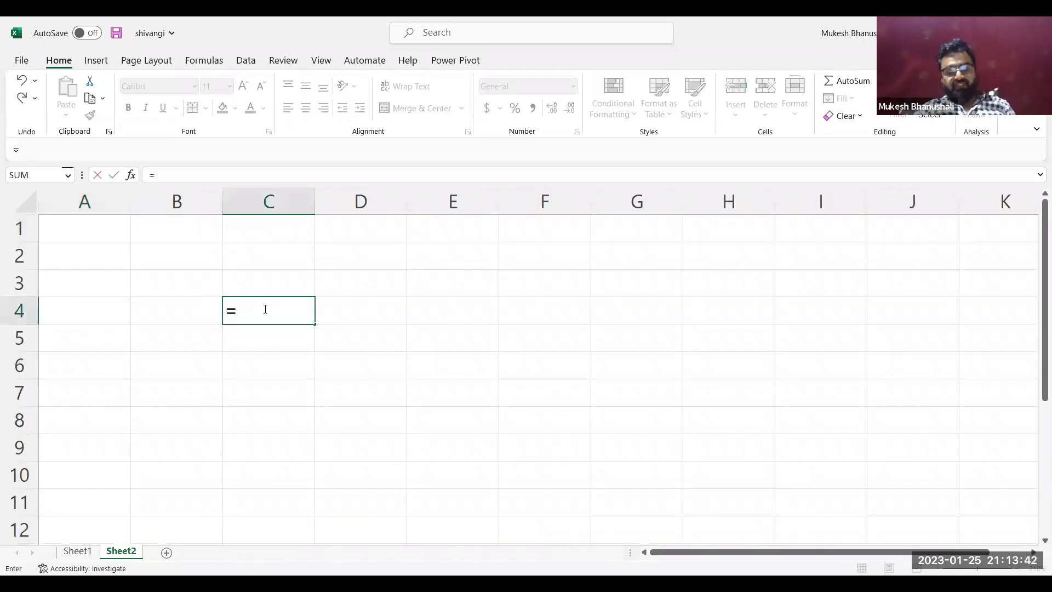
{"action": "type", "text": "SUM("}
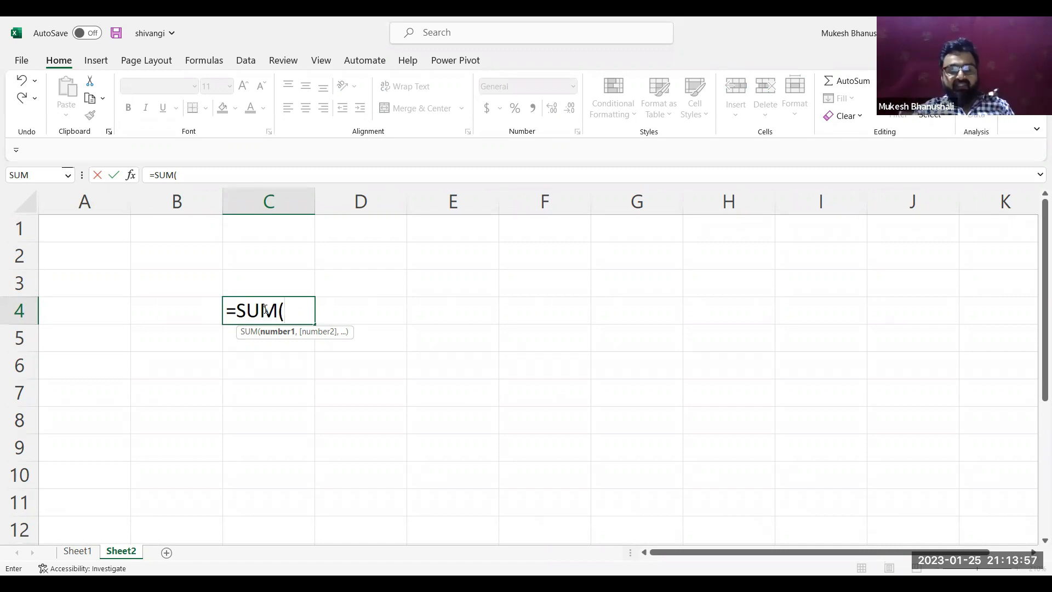
{"action": "type", "text": "tab"}
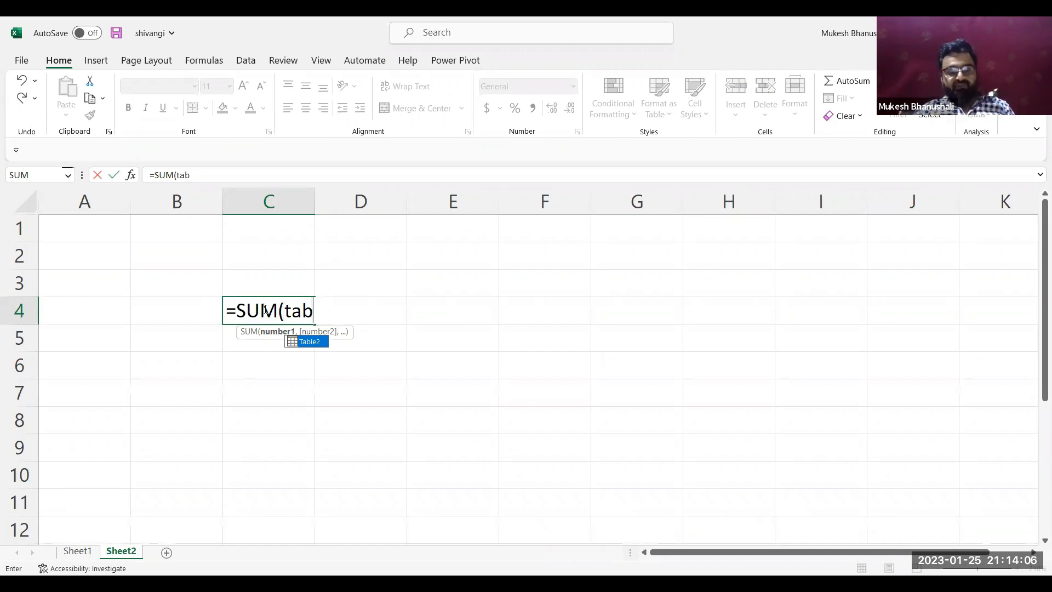
{"action": "key", "text": "Tab"}
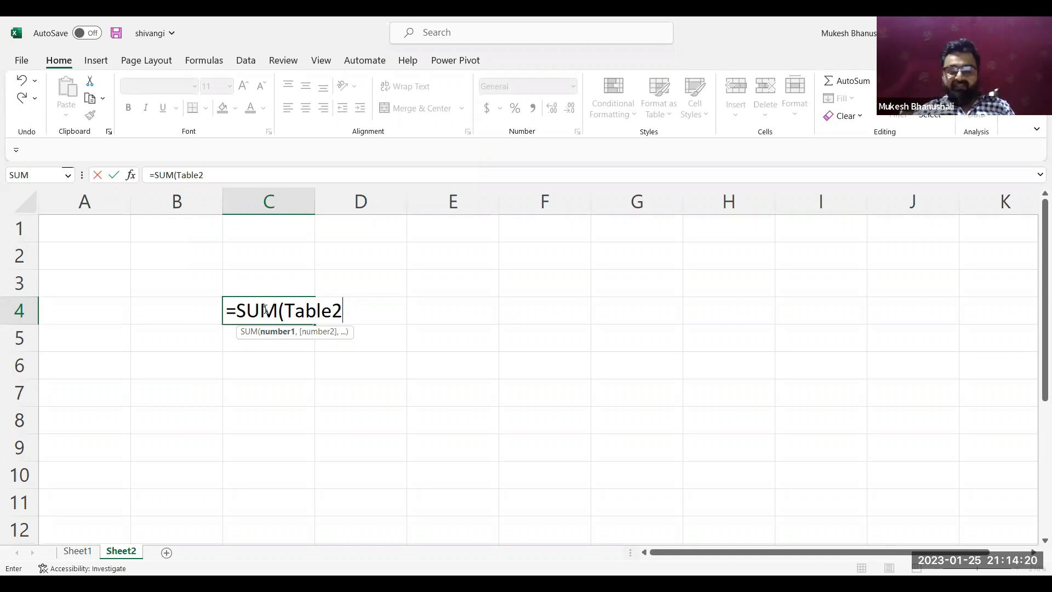
{"action": "type", "text": "["}
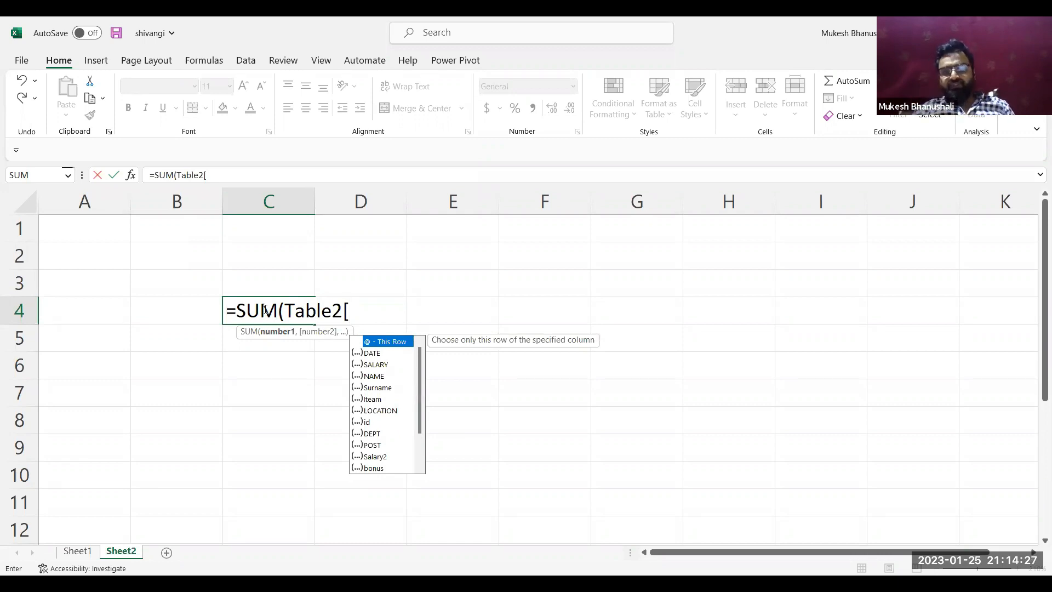
{"action": "key", "text": "Down"}
{"action": "key", "text": "Down"}
{"action": "key", "text": "Down"}
{"action": "key", "text": "Down"}
{"action": "key", "text": "Down"}
{"action": "key", "text": "Down"}
{"action": "key", "text": "Down"}
{"action": "key", "text": "Down"}
{"action": "key", "text": "Down"}
{"action": "key", "text": "Down"}
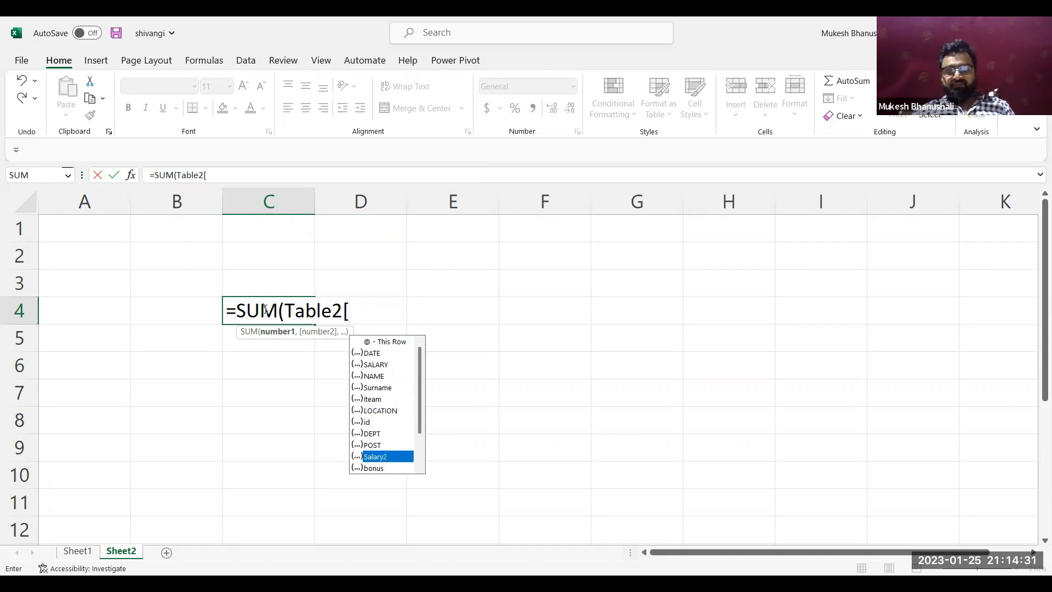
{"action": "key", "text": "Up"}
{"action": "key", "text": "Up"}
{"action": "key", "text": "Up"}
{"action": "key", "text": "Up"}
{"action": "key", "text": "Up"}
{"action": "key", "text": "Up"}
{"action": "key", "text": "Up"}
{"action": "key", "text": "Up"}
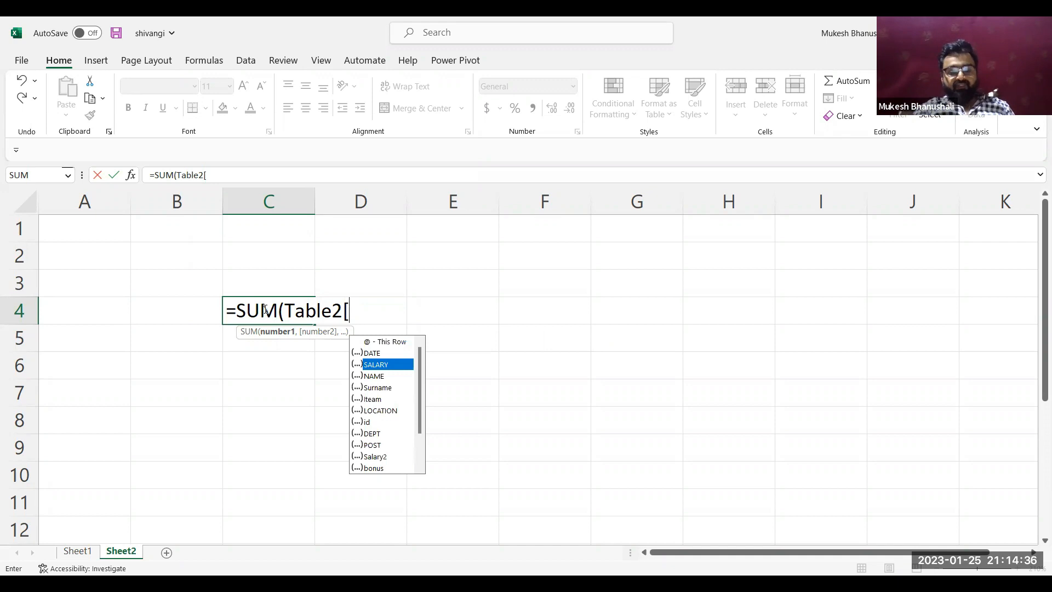
{"action": "key", "text": "Tab"}
{"action": "type", "text": "]"}
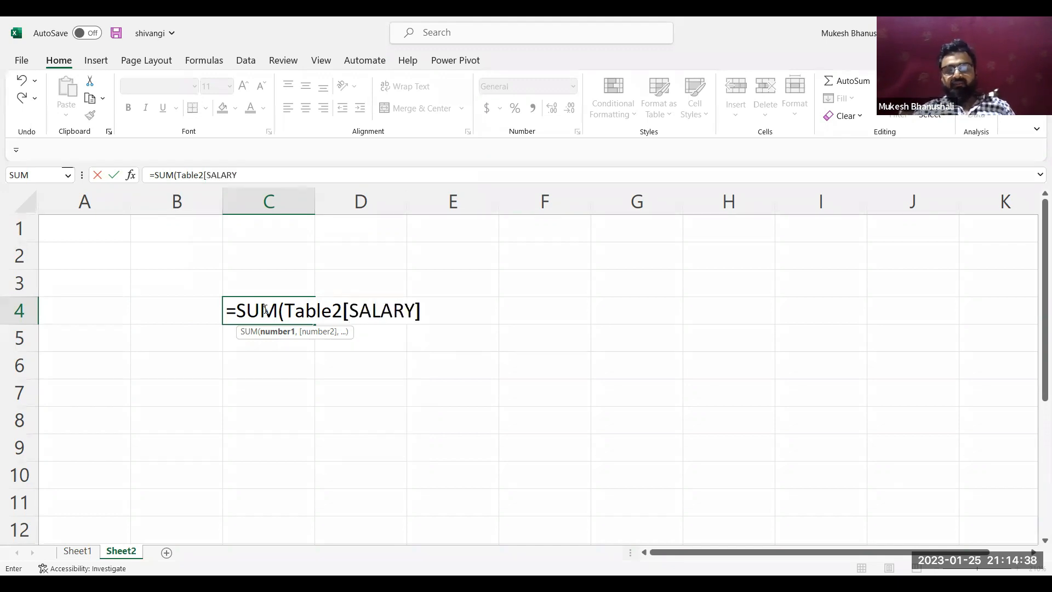
{"action": "type", "text": ")"}
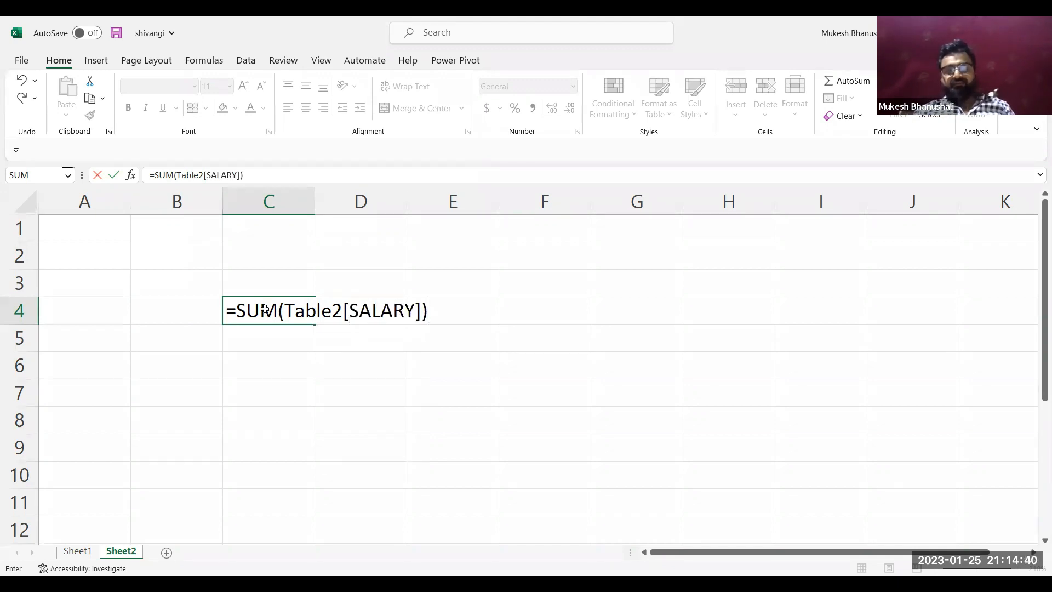
{"action": "key", "text": "Return"}
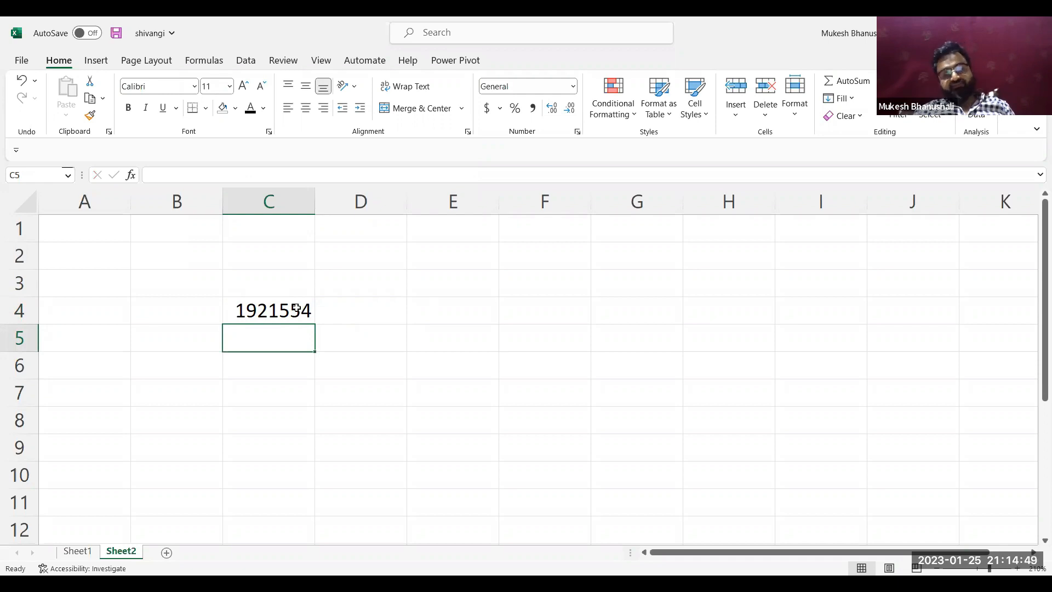
{"action": "left_click", "coordinate": [267, 310]}
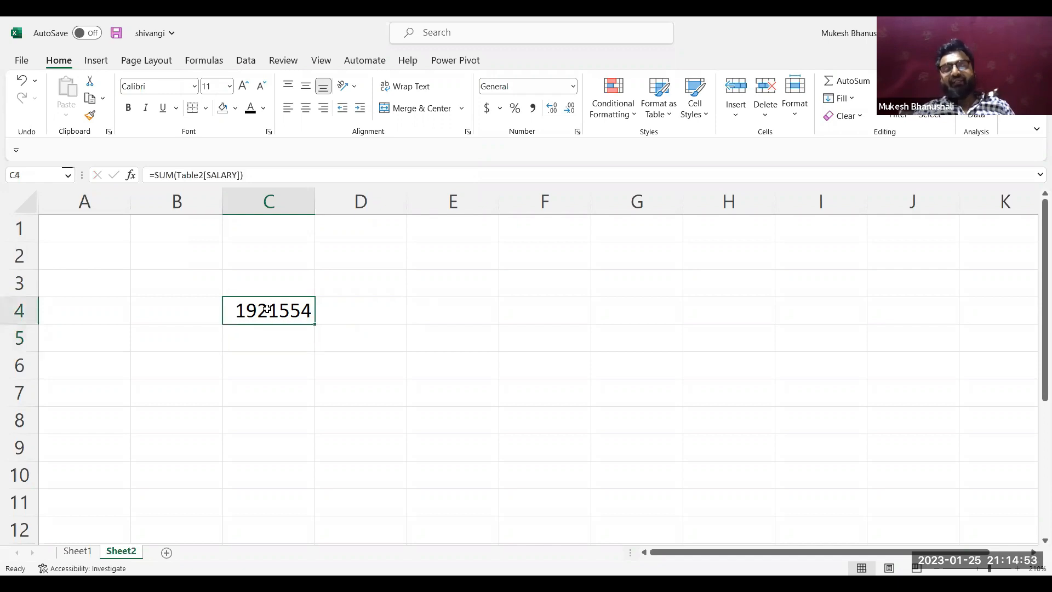
{"action": "left_click", "coordinate": [414, 305]}
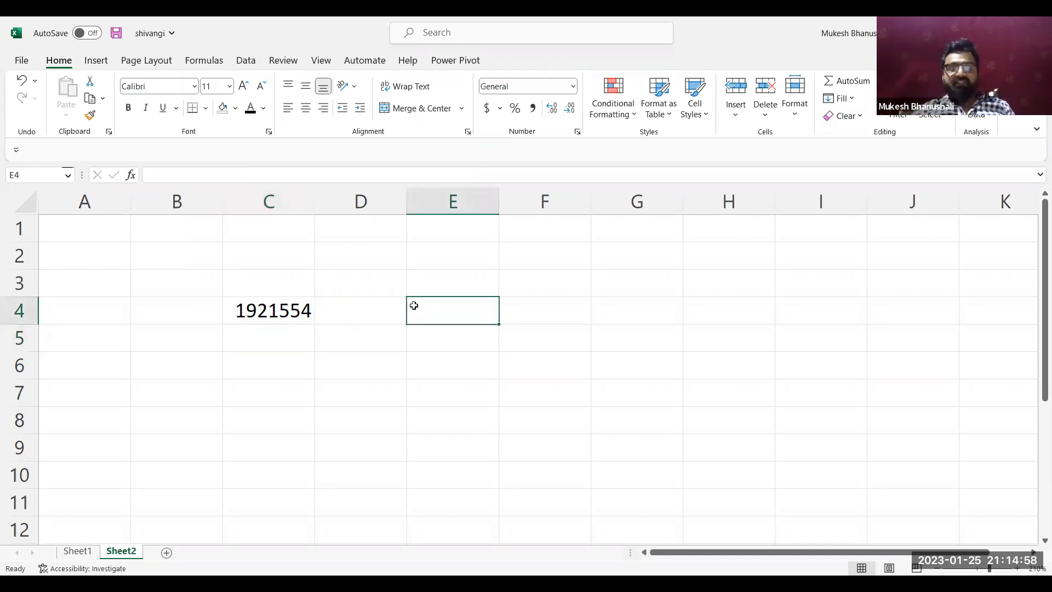
Return to Sheet1 and check the total row at the end of the employee table
{"action": "left_click", "coordinate": [87, 552]}
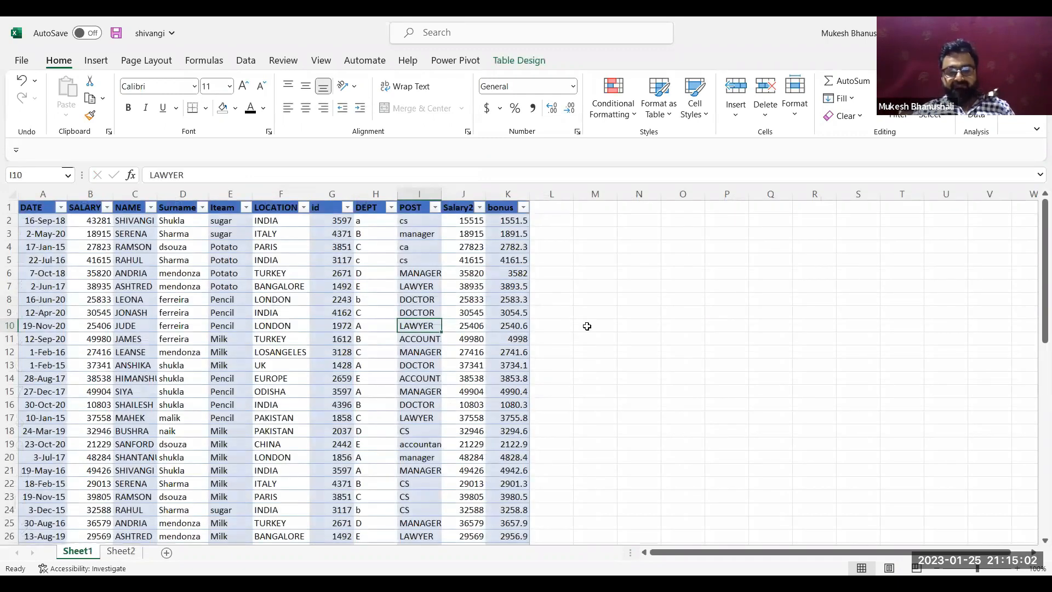
{"action": "key", "text": "Down"}
{"action": "key", "text": "Down"}
{"action": "key", "text": "Down"}
{"action": "key", "text": "Down"}
{"action": "key", "text": "Down"}
{"action": "key", "text": "Down"}
{"action": "key", "text": "Down"}
{"action": "key", "text": "Down"}
{"action": "key", "text": "Down"}
{"action": "key", "text": "Down"}
{"action": "key", "text": "Down"}
{"action": "key", "text": "Down"}
{"action": "key", "text": "Down"}
{"action": "key", "text": "Down"}
{"action": "key", "text": "Down"}
{"action": "key", "text": "Down"}
{"action": "key", "text": "Down"}
{"action": "key", "text": "Down"}
{"action": "key", "text": "Down"}
{"action": "key", "text": "Down"}
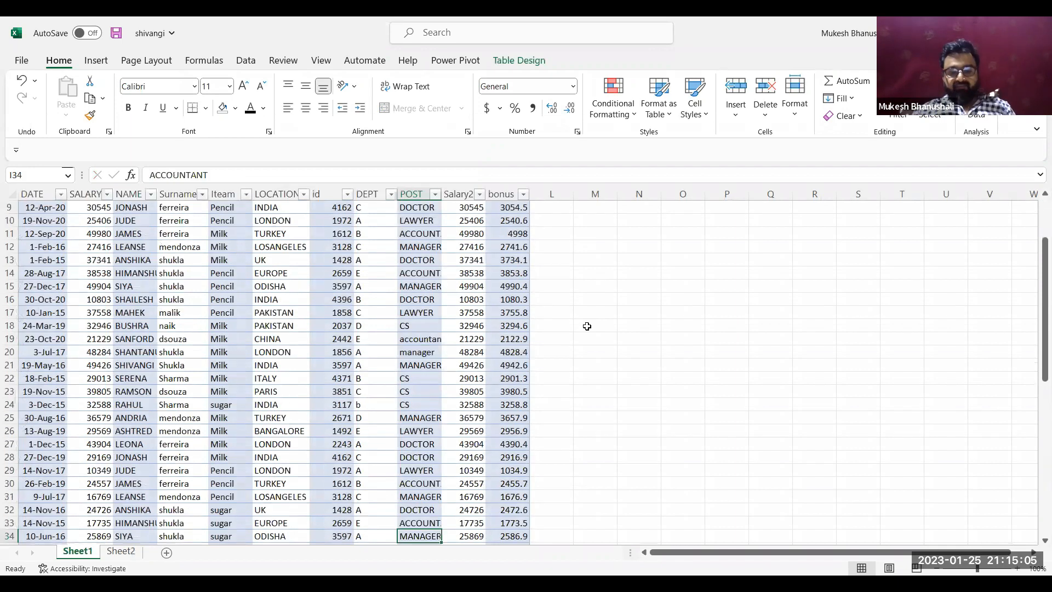
{"action": "key", "text": "Down"}
{"action": "key", "text": "Down"}
{"action": "key", "text": "Down"}
{"action": "key", "text": "Down"}
{"action": "key", "text": "Down"}
{"action": "key", "text": "Down"}
{"action": "key", "text": "Down"}
{"action": "key", "text": "Down"}
{"action": "key", "text": "Down"}
{"action": "key", "text": "Down"}
{"action": "key", "text": "Down"}
{"action": "key", "text": "Down"}
{"action": "key", "text": "Down"}
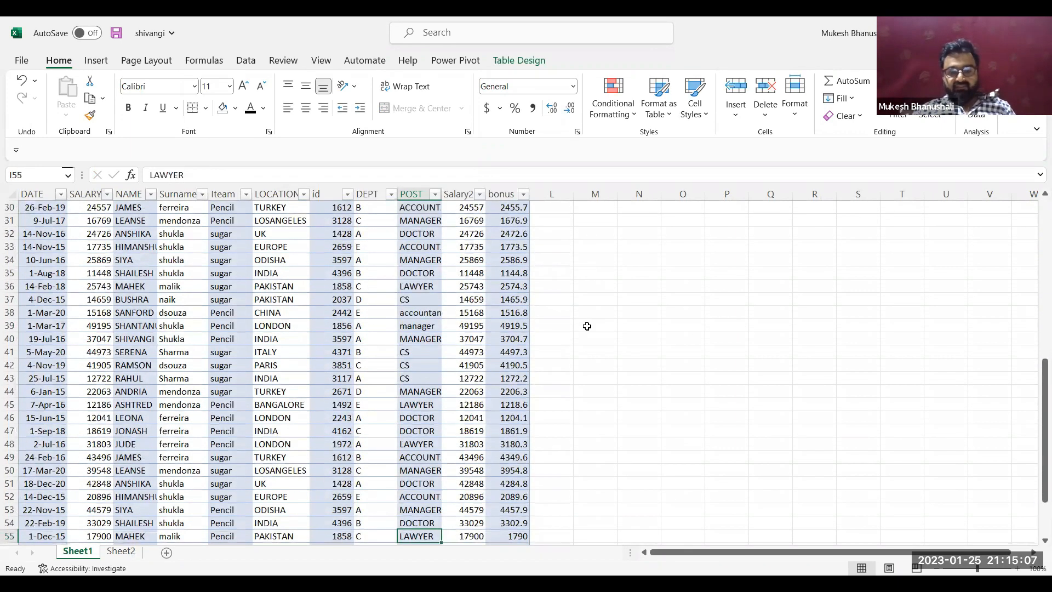
{"action": "key", "text": "Down"}
{"action": "key", "text": "Down"}
{"action": "key", "text": "Down"}
{"action": "key", "text": "Down"}
{"action": "key", "text": "Down"}
{"action": "key", "text": "Down"}
{"action": "key", "text": "Down"}
{"action": "key", "text": "Down"}
{"action": "key", "text": "Down"}
{"action": "key", "text": "Down"}
{"action": "key", "text": "Down"}
{"action": "key", "text": "Down"}
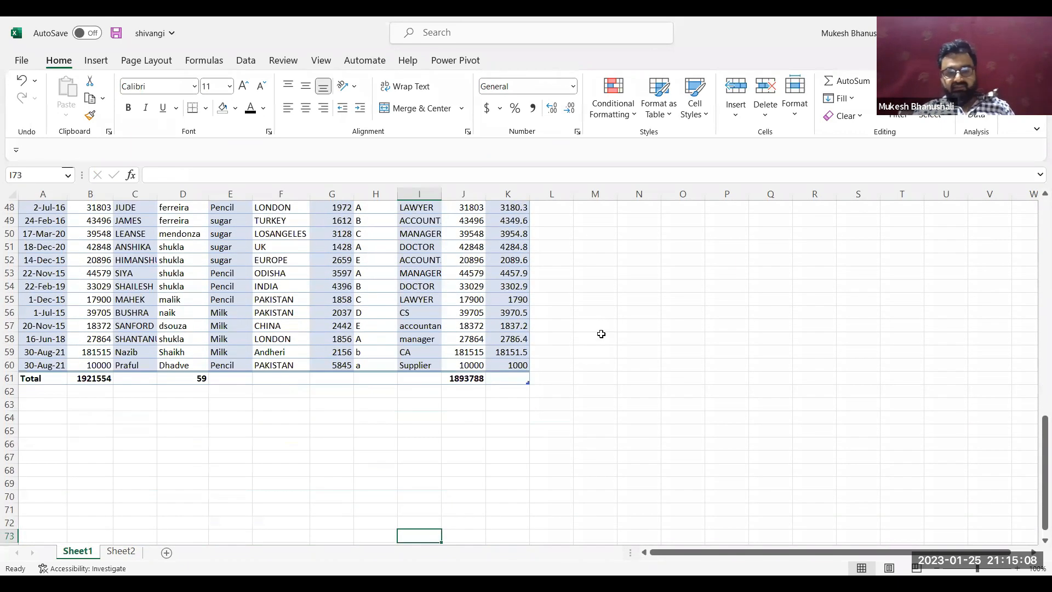
Enter the formula =SUM(Table2[SALARY]) in cell N60 of Sheet1, outside the table
{"action": "left_click", "coordinate": [644, 364]}
{"action": "type", "text": "=SUM("}
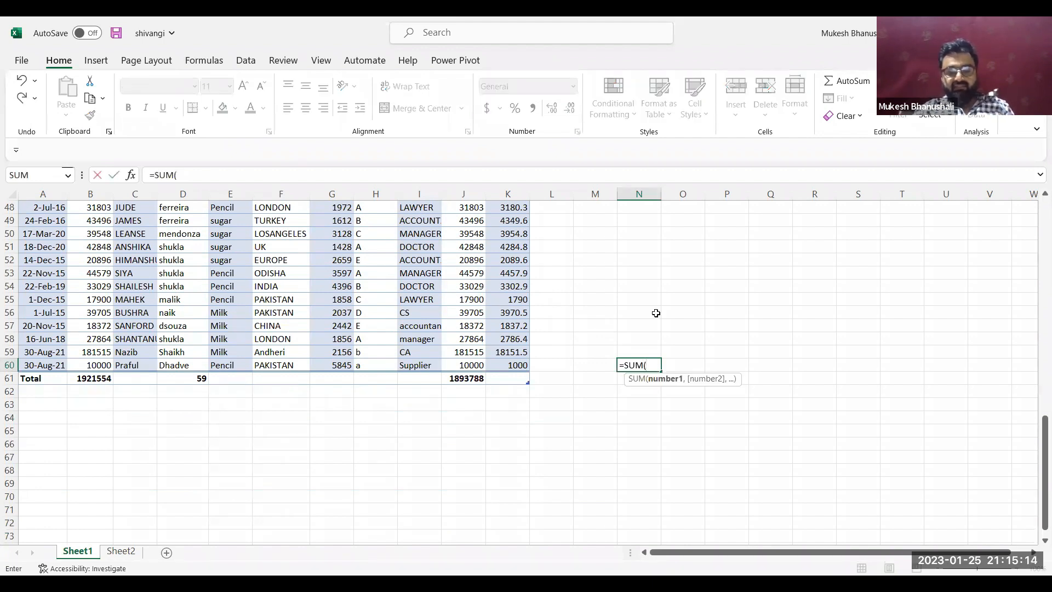
{"action": "type", "text": "Ta"}
{"action": "key", "text": "Tab"}
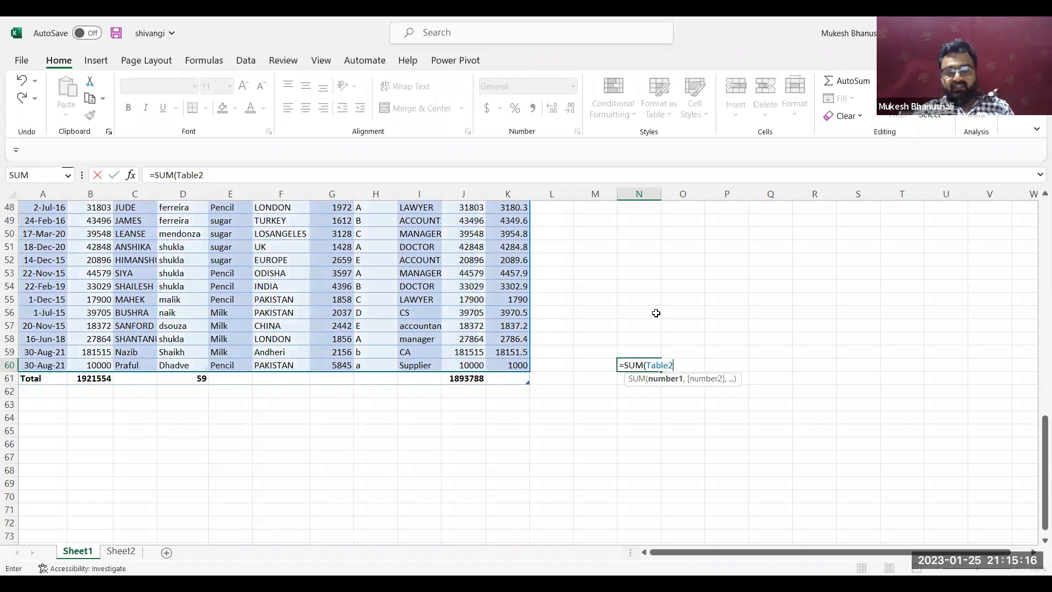
{"action": "type", "text": "[sal"}
{"action": "key", "text": "Tab"}
{"action": "type", "text": "])"}
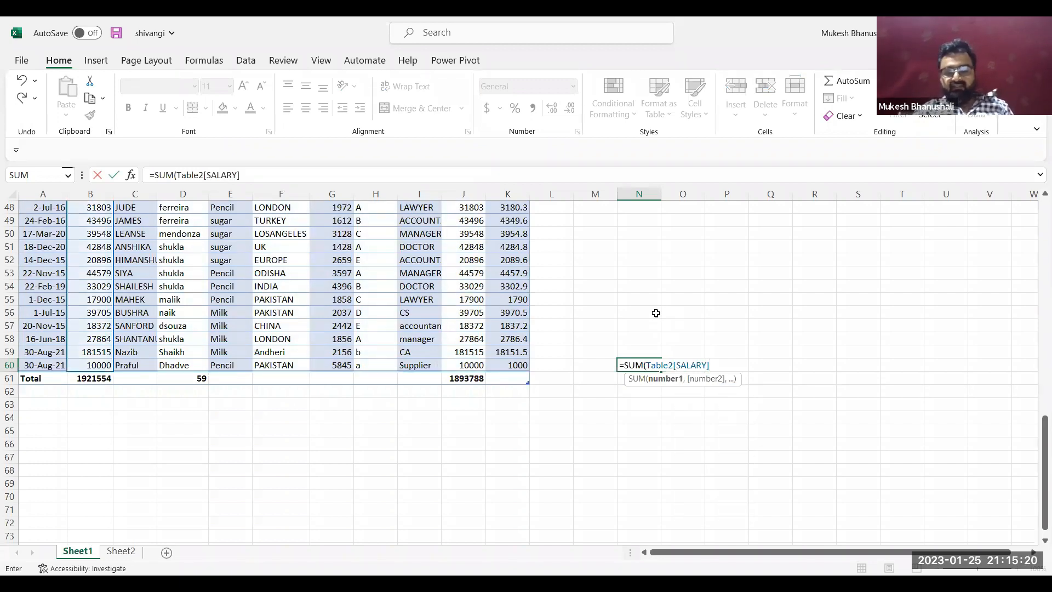
{"action": "key", "text": "Return"}
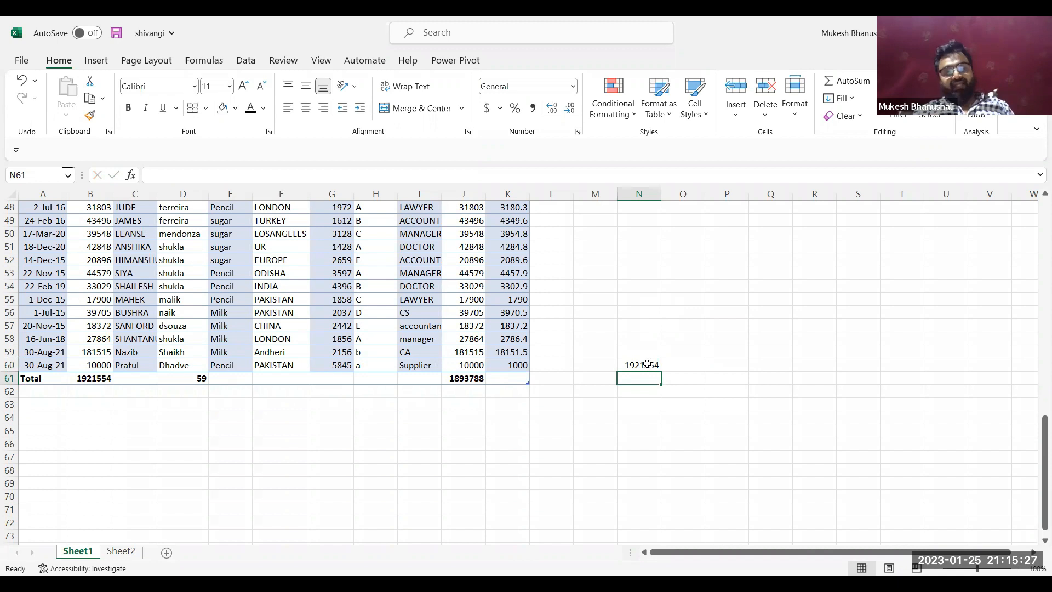
Add a new row after the table's last data row and enter 100000 in its SALARY column
{"action": "left_click", "coordinate": [417, 360]}
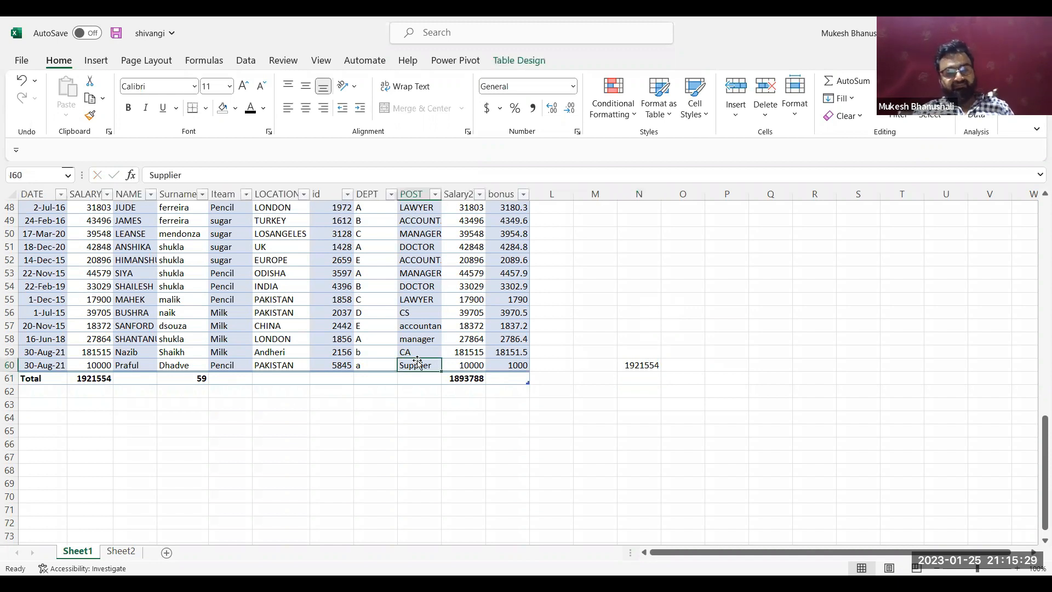
{"action": "left_click", "coordinate": [516, 364]}
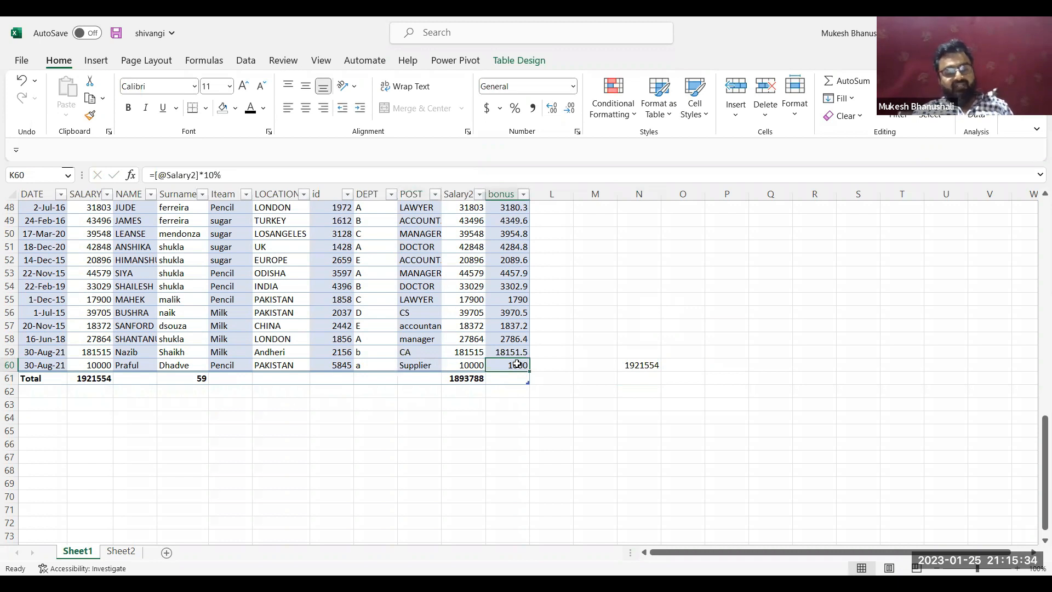
{"action": "key", "text": "Tab"}
{"action": "key", "text": "Tab"}
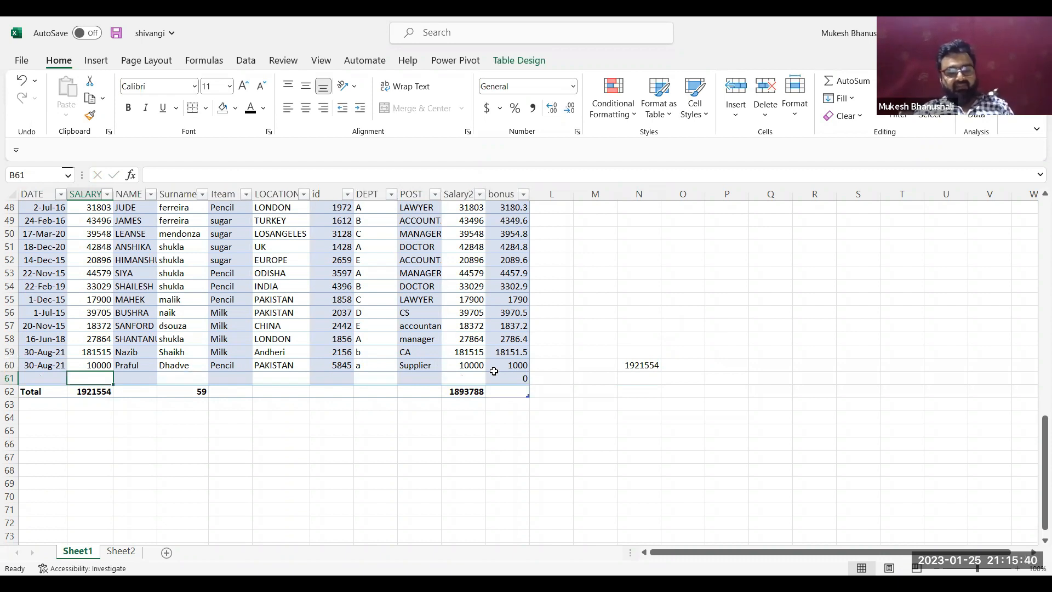
{"action": "type", "text": "100000"}
{"action": "key", "text": "Return"}
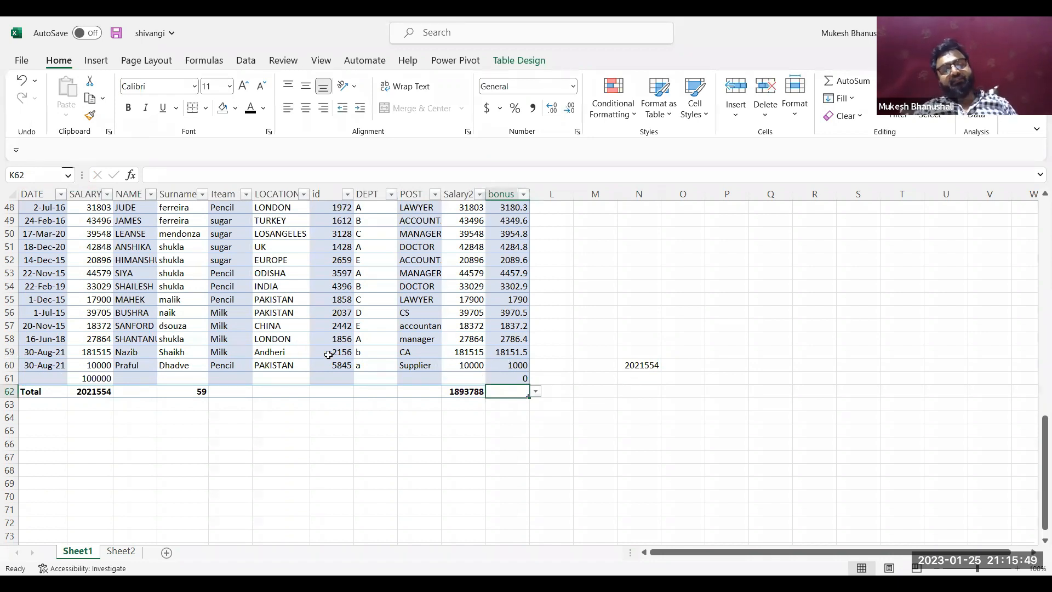
Inspect the SUM formula in cell N60 and its structured reference to the SALARY column
{"action": "left_click", "coordinate": [393, 285]}
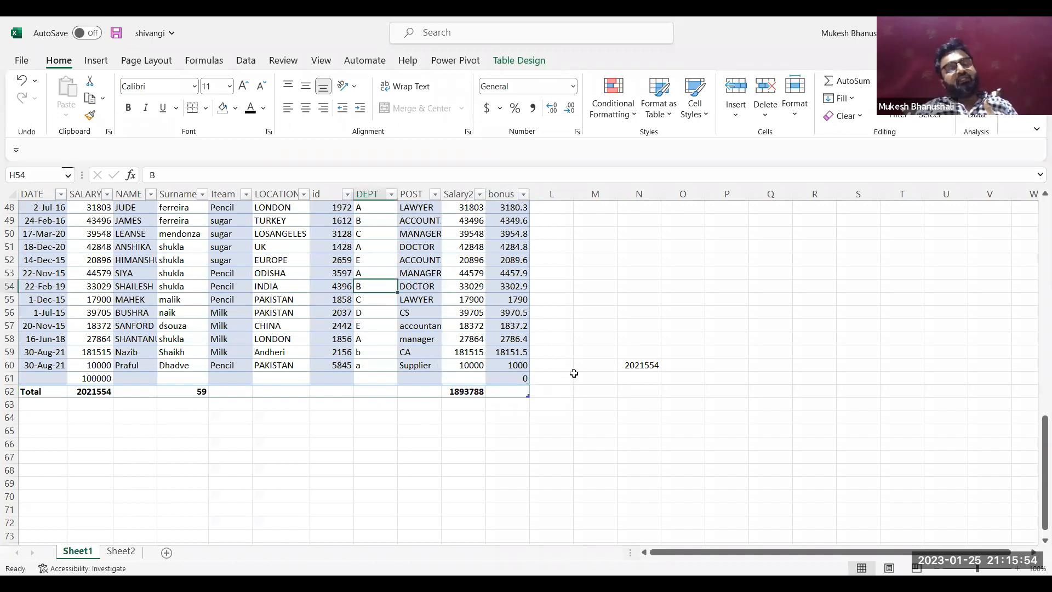
{"action": "double_click", "coordinate": [642, 365]}
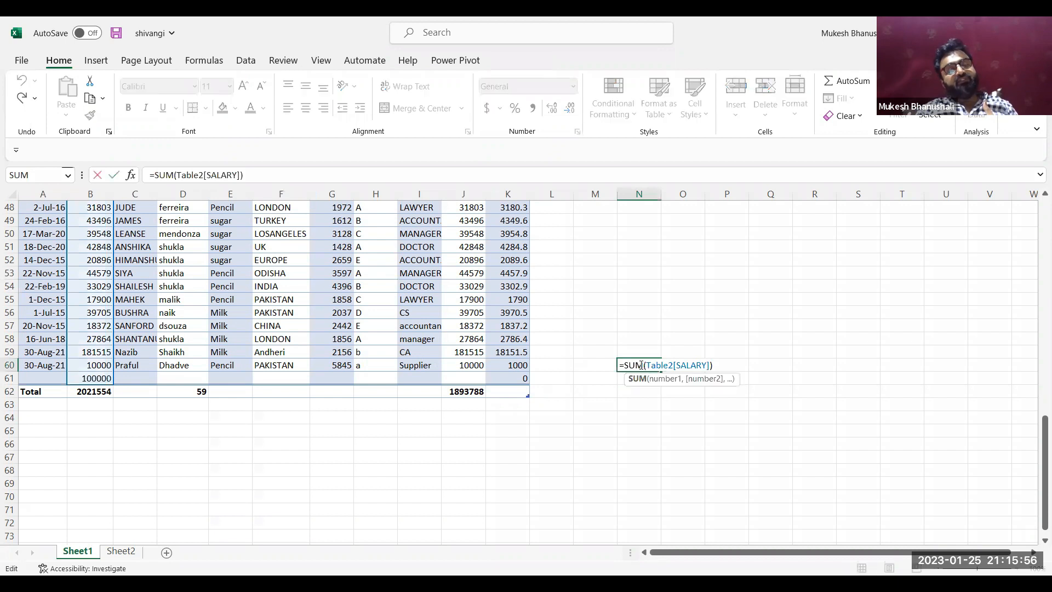
{"action": "double_click", "coordinate": [698, 364]}
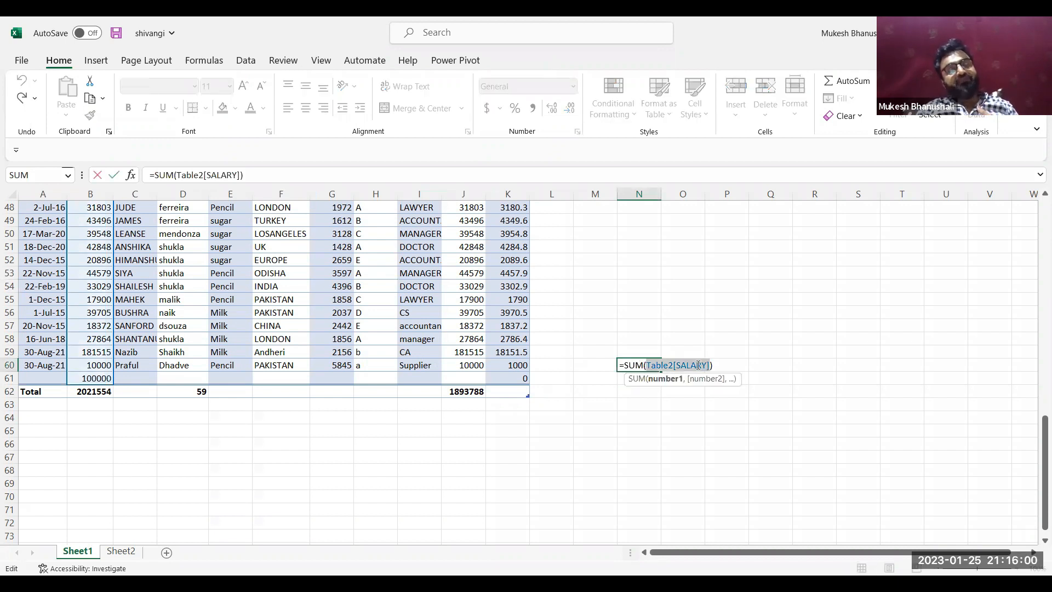
{"action": "left_click", "coordinate": [299, 290]}
{"action": "key", "text": "Escape"}
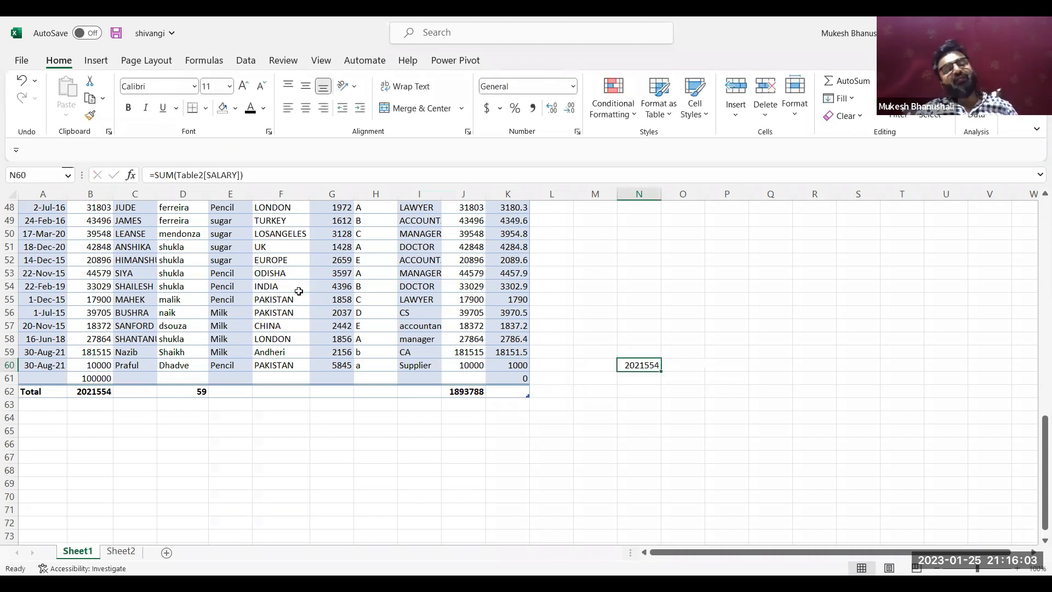
{"action": "left_click", "coordinate": [211, 379]}
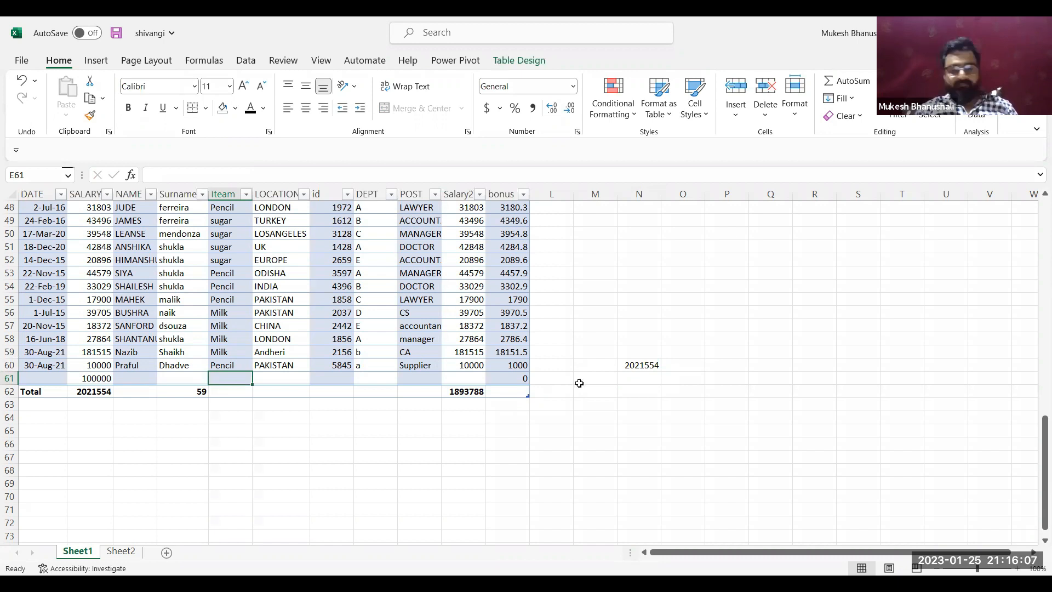
Delete the SUM formula from cell N60 beside the table
{"action": "left_click", "coordinate": [646, 379]}
{"action": "key", "text": "Up"}
{"action": "key", "text": "Delete"}
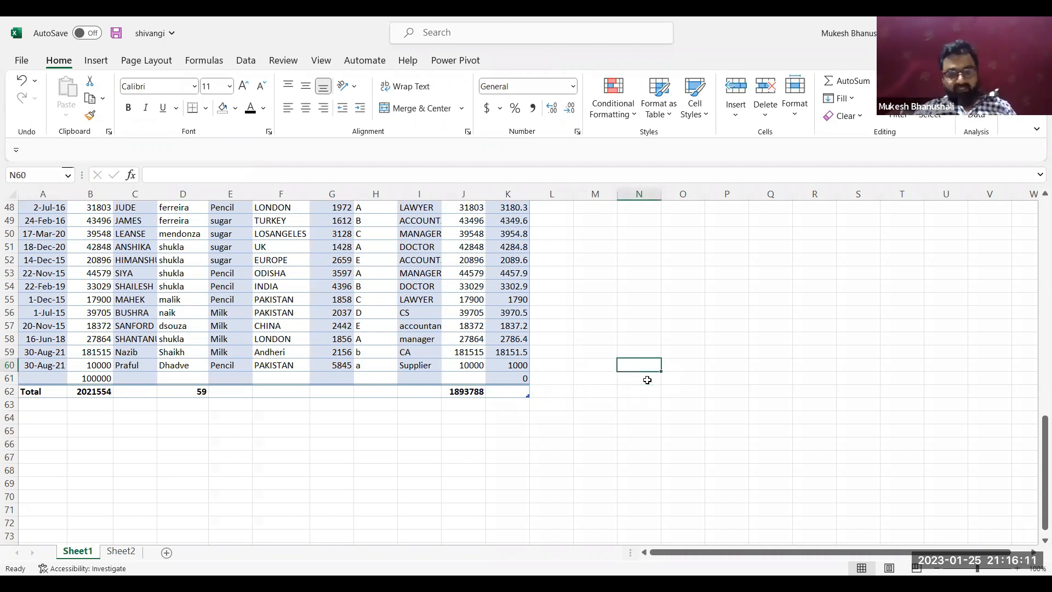
Convert the employee table to a normal range and check its header row
{"action": "left_click", "coordinate": [236, 291]}
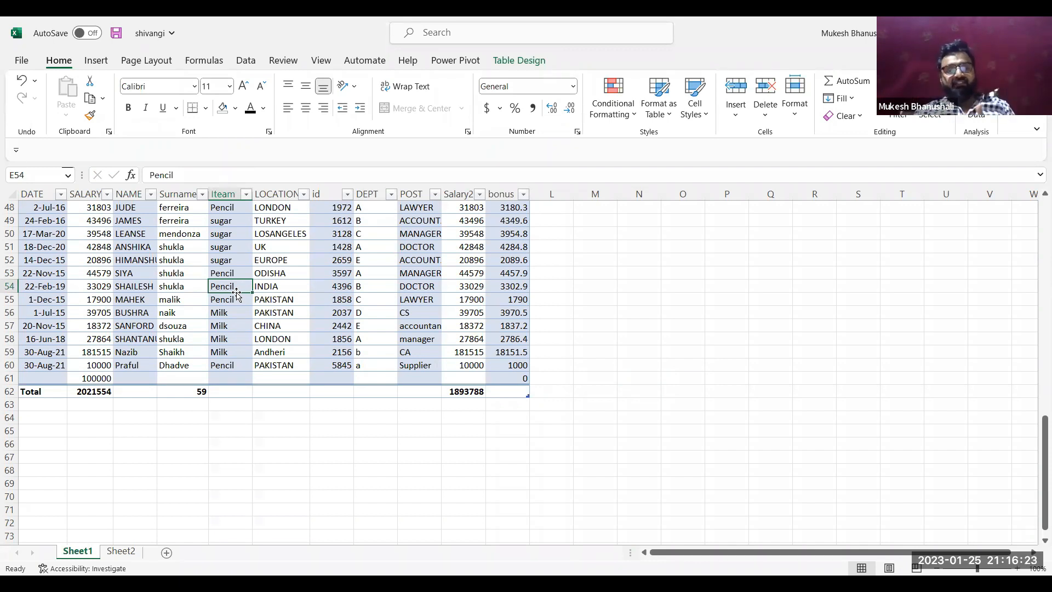
{"action": "left_click", "coordinate": [519, 60]}
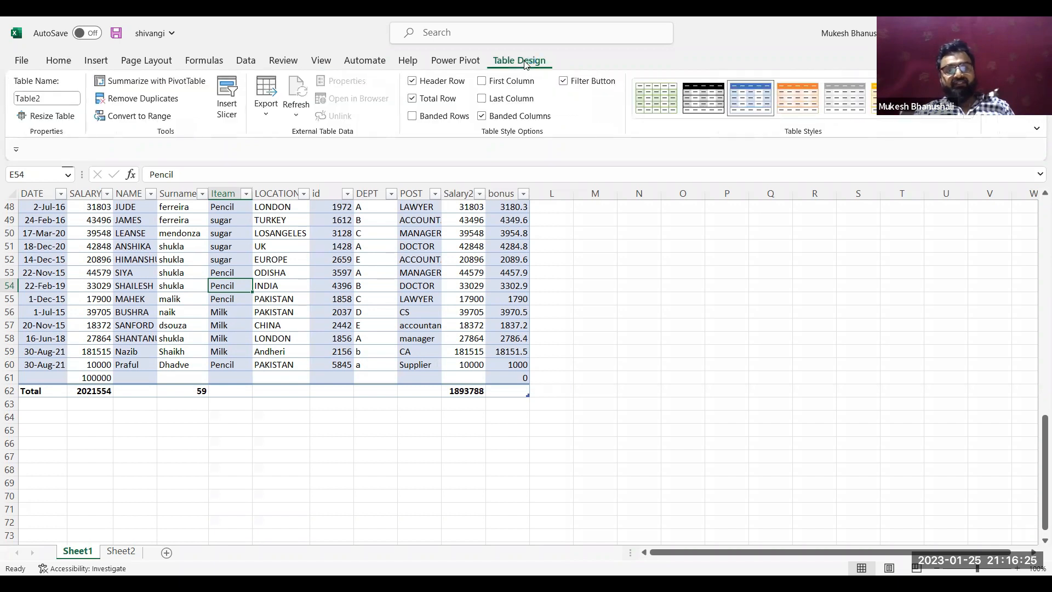
{"action": "left_click", "coordinate": [146, 117]}
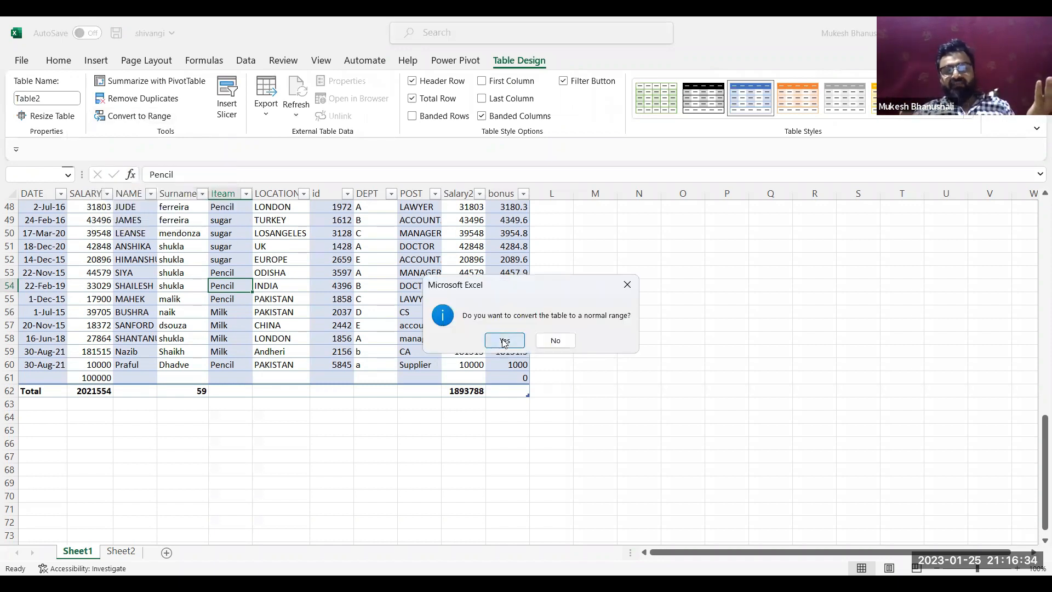
{"action": "left_click", "coordinate": [503, 339]}
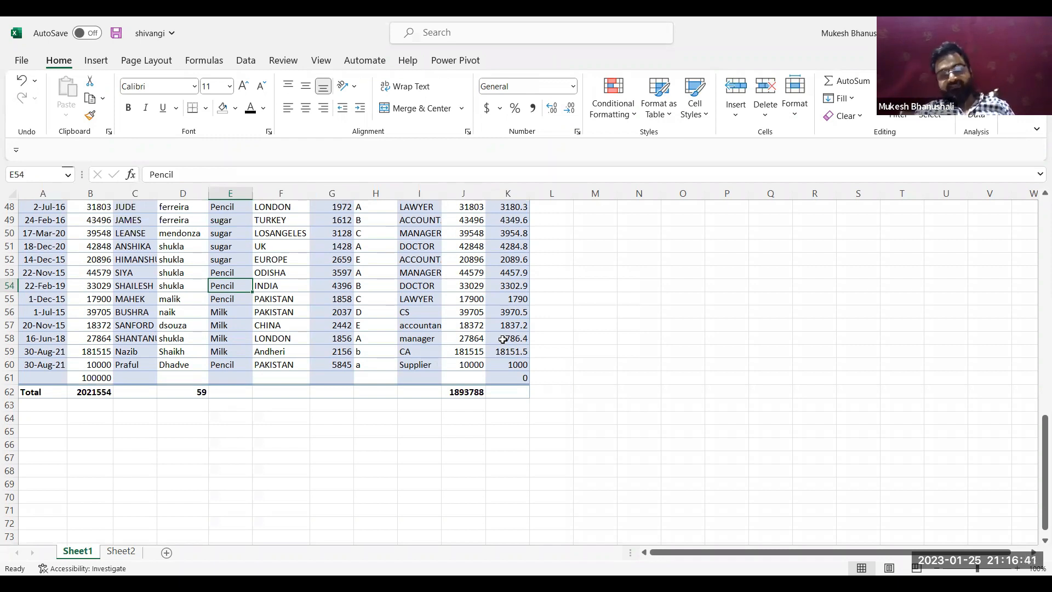
{"action": "key", "text": "Up"}
{"action": "key", "text": "Up"}
{"action": "key", "text": "Up"}
{"action": "key", "text": "Up"}
{"action": "key", "text": "Up"}
{"action": "key", "text": "Up"}
{"action": "key", "text": "Up"}
{"action": "key", "text": "Up"}
{"action": "key", "text": "Up"}
{"action": "key", "text": "Up"}
{"action": "key", "text": "Up"}
{"action": "key", "text": "Up"}
{"action": "key", "text": "Up"}
{"action": "key", "text": "Up"}
{"action": "key", "text": "Up"}
{"action": "key", "text": "Up"}
{"action": "key", "text": "Up"}
{"action": "key", "text": "Up"}
{"action": "key", "text": "Up"}
{"action": "key", "text": "Up"}
{"action": "key", "text": "Up"}
{"action": "key", "text": "Up"}
{"action": "key", "text": "Up"}
{"action": "key", "text": "Up"}
{"action": "key", "text": "Up"}
{"action": "key", "text": "Up"}
{"action": "key", "text": "Up"}
{"action": "key", "text": "Up"}
{"action": "key", "text": "Up"}
{"action": "key", "text": "Up"}
{"action": "key", "text": "Up"}
{"action": "key", "text": "Up"}
{"action": "key", "text": "Up"}
{"action": "key", "text": "Up"}
{"action": "key", "text": "Up"}
{"action": "key", "text": "Up"}
{"action": "key", "text": "Up"}
{"action": "key", "text": "Up"}
{"action": "key", "text": "Up"}
{"action": "key", "text": "Up"}
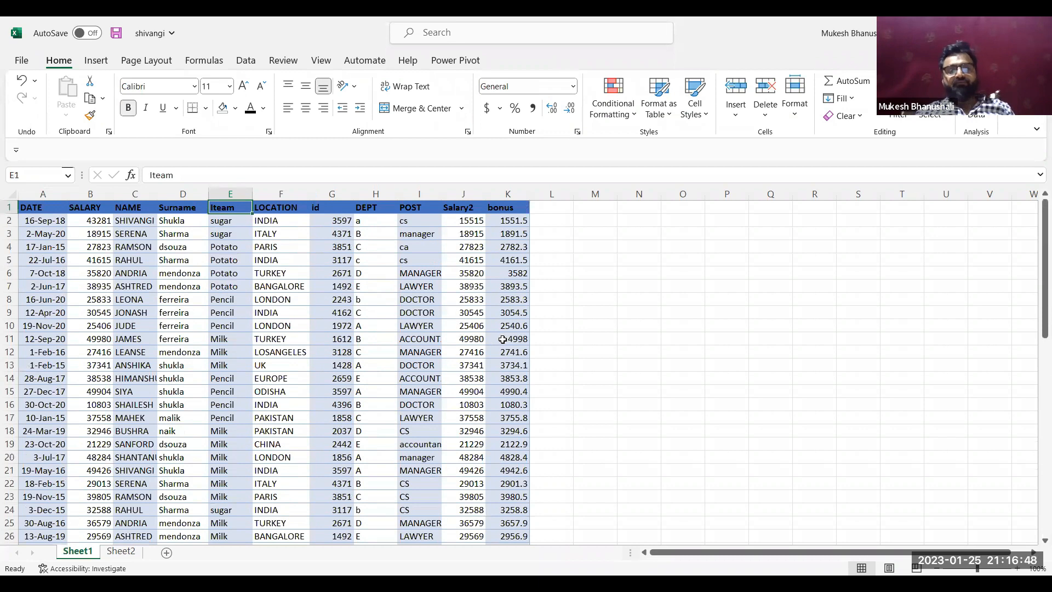
{"action": "left_click", "coordinate": [231, 395]}
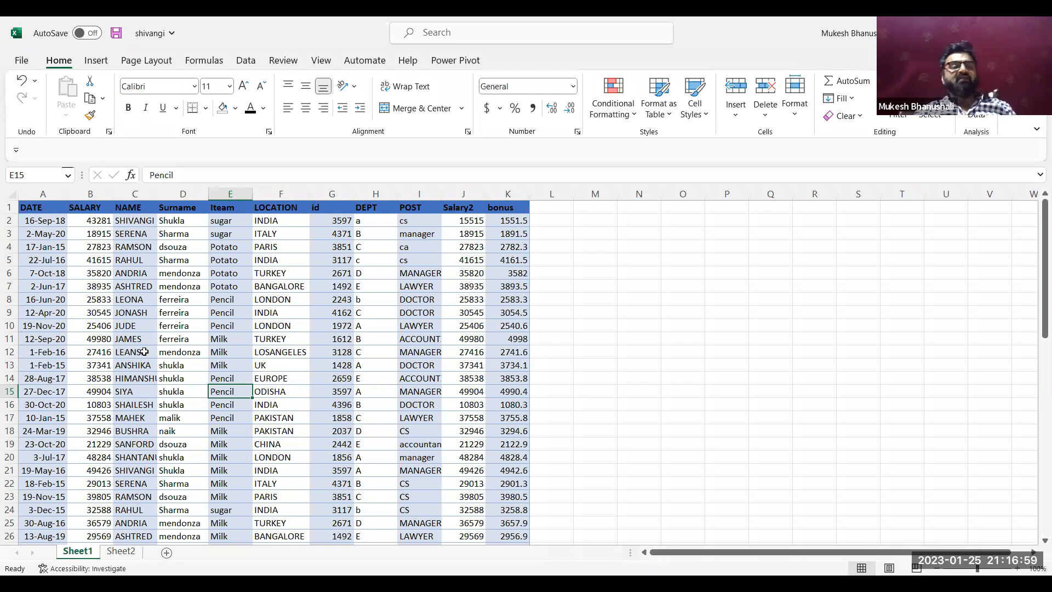
{"action": "left_click", "coordinate": [289, 327]}
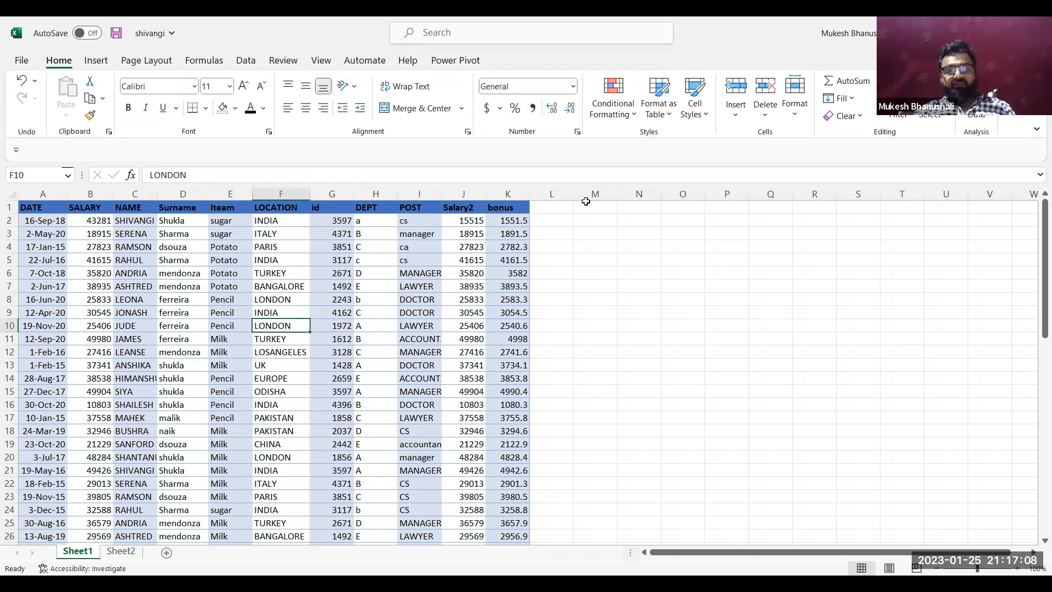
Open the ribbon customization options and list All Commands as the source of available commands
{"action": "right_click", "coordinate": [323, 64]}
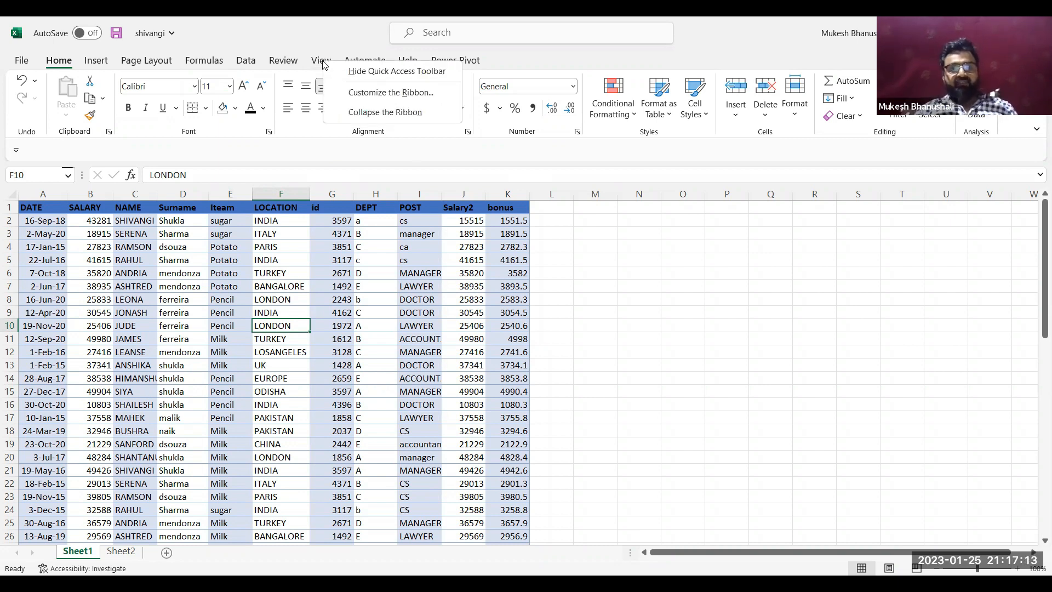
{"action": "left_click", "coordinate": [388, 93]}
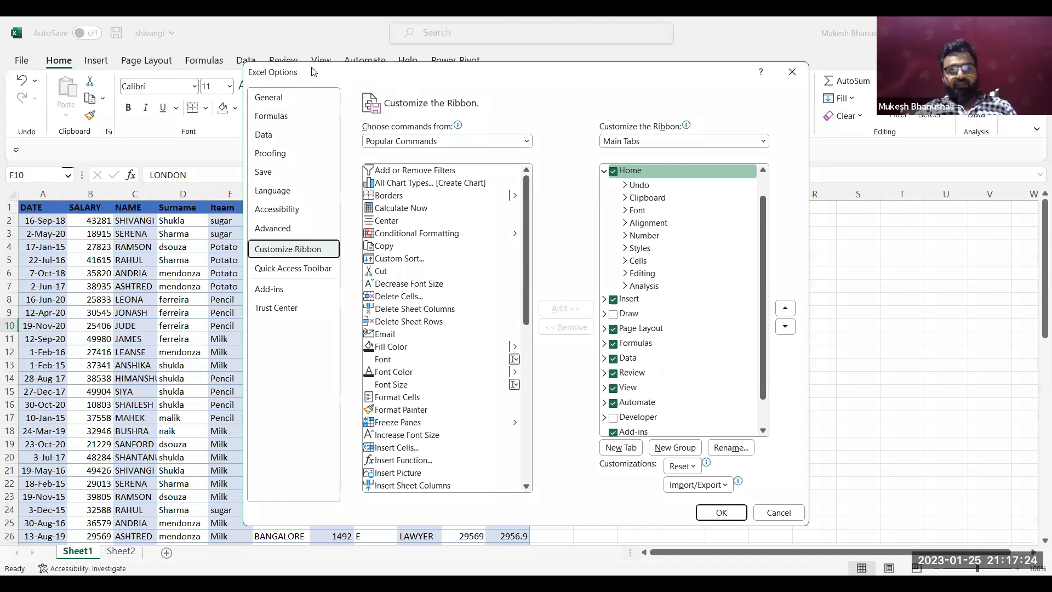
{"action": "left_click_drag", "start_coordinate": [312, 72], "coordinate": [118, 70]}
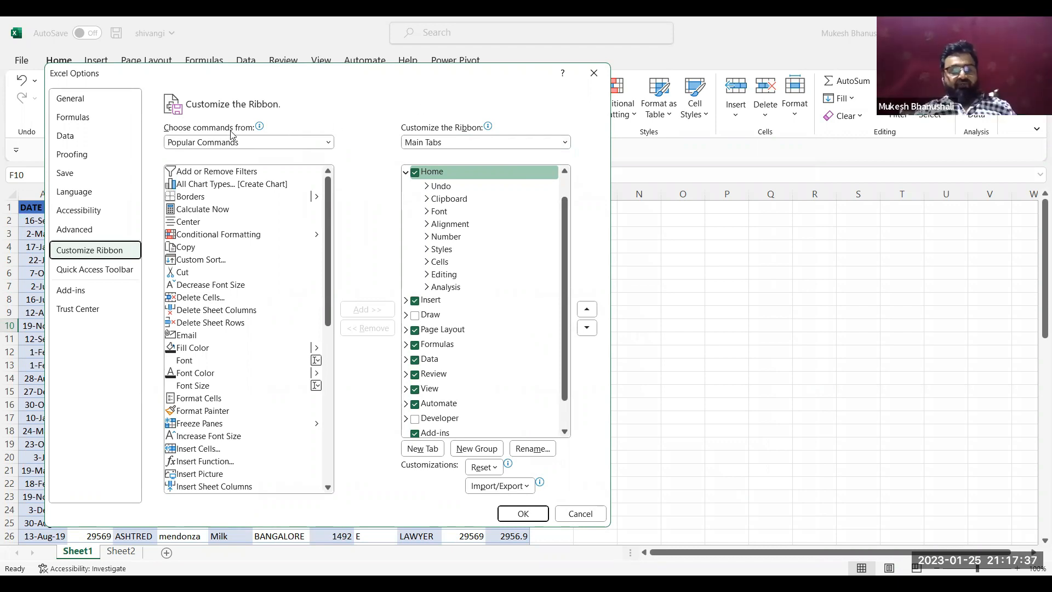
{"action": "left_click", "coordinate": [200, 144]}
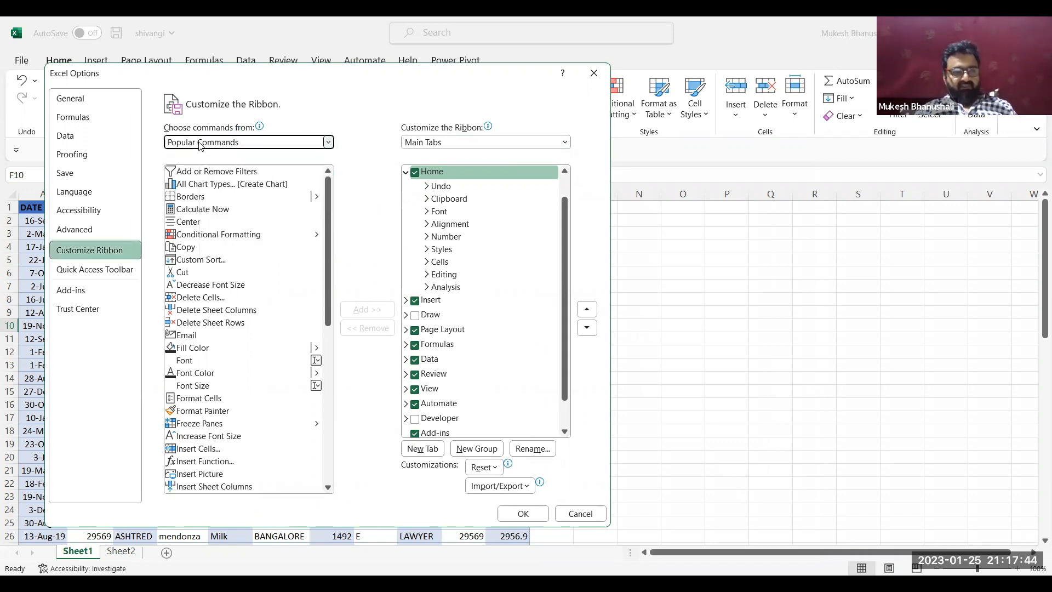
{"action": "left_click", "coordinate": [200, 144]}
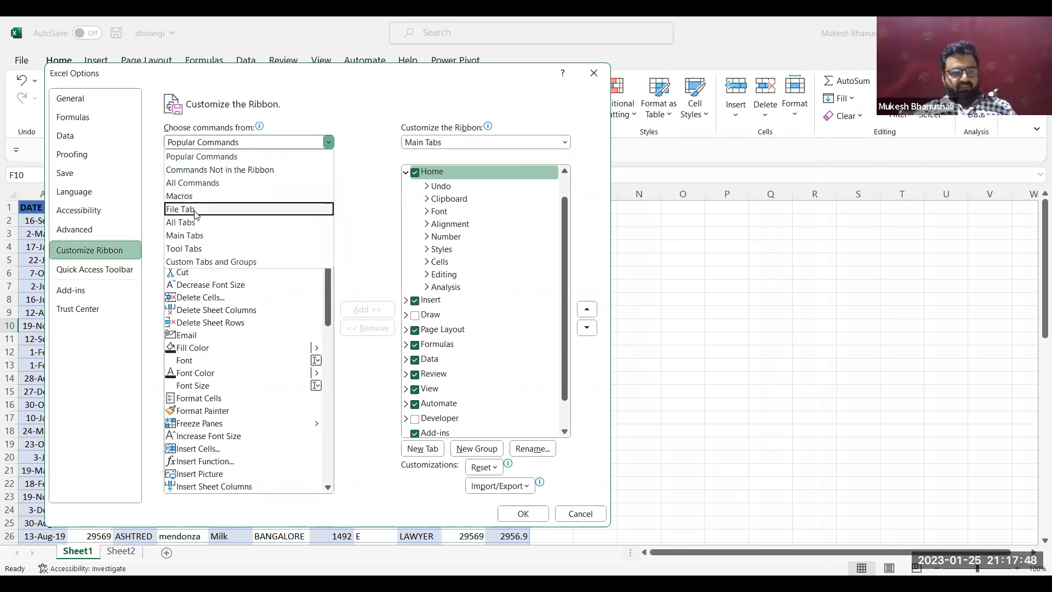
{"action": "left_click", "coordinate": [217, 183]}
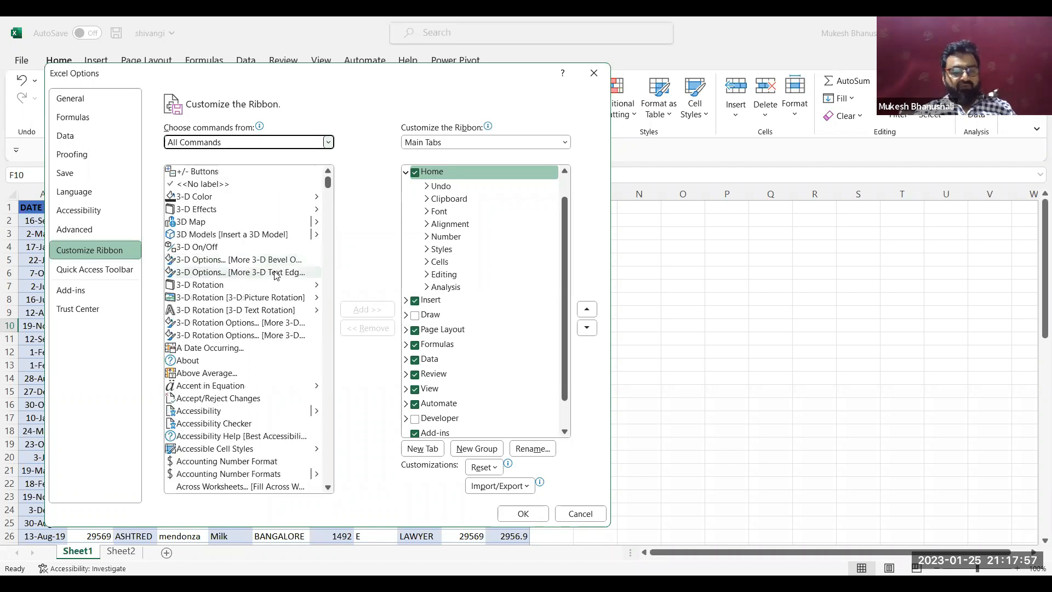
Find the Form... command in the alphabetical list of all commands and select it
{"action": "scroll", "coordinate": [246, 346], "scroll_direction": "down", "scroll_amount": 2}
{"action": "scroll", "coordinate": [246, 347], "scroll_direction": "down", "scroll_amount": 12}
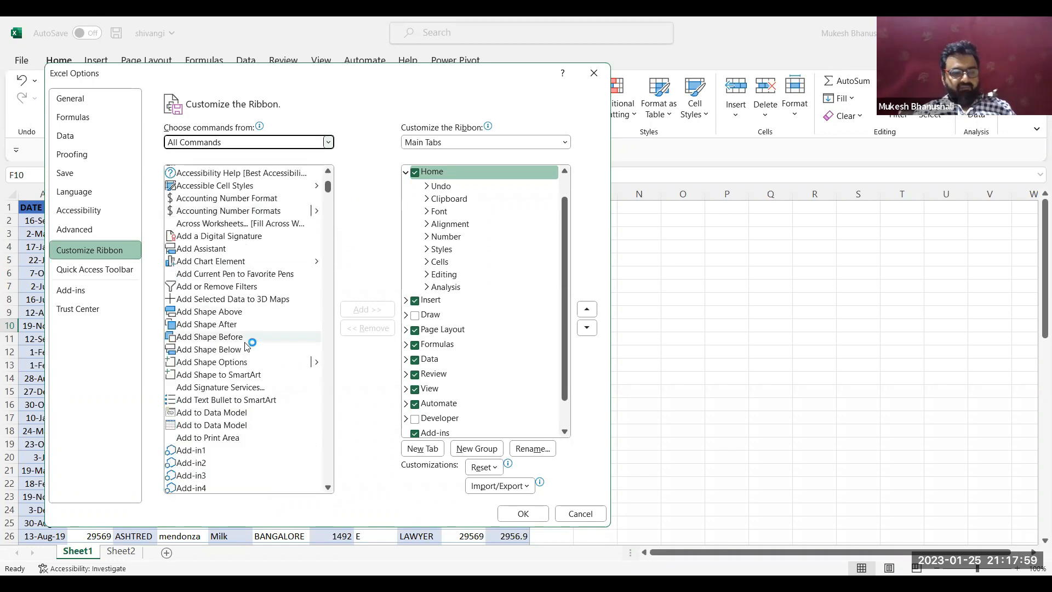
{"action": "scroll", "coordinate": [245, 346], "scroll_direction": "down", "scroll_amount": 20}
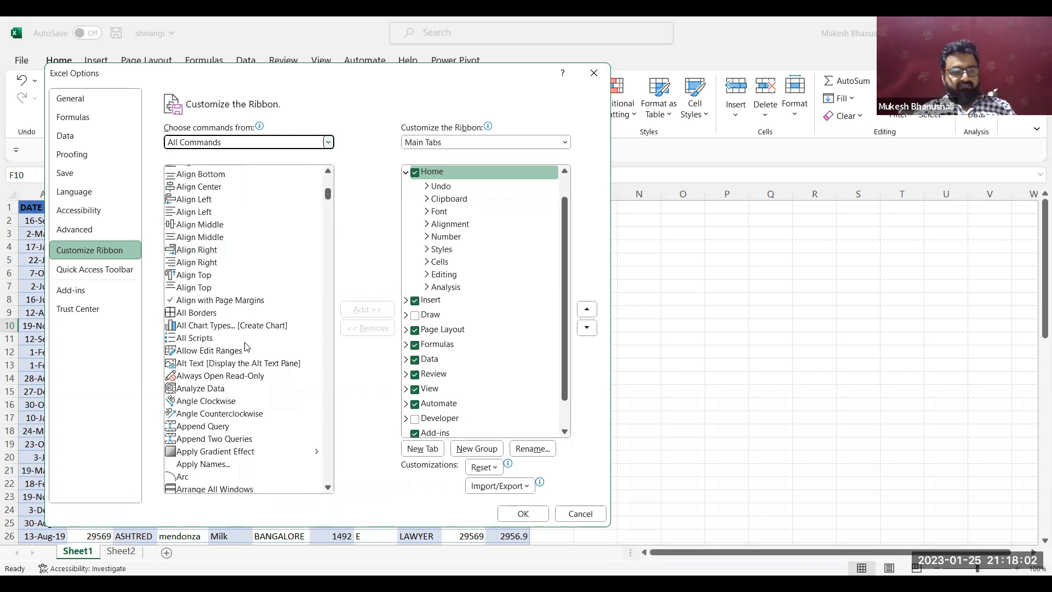
{"action": "scroll", "coordinate": [245, 347], "scroll_direction": "down", "scroll_amount": 20}
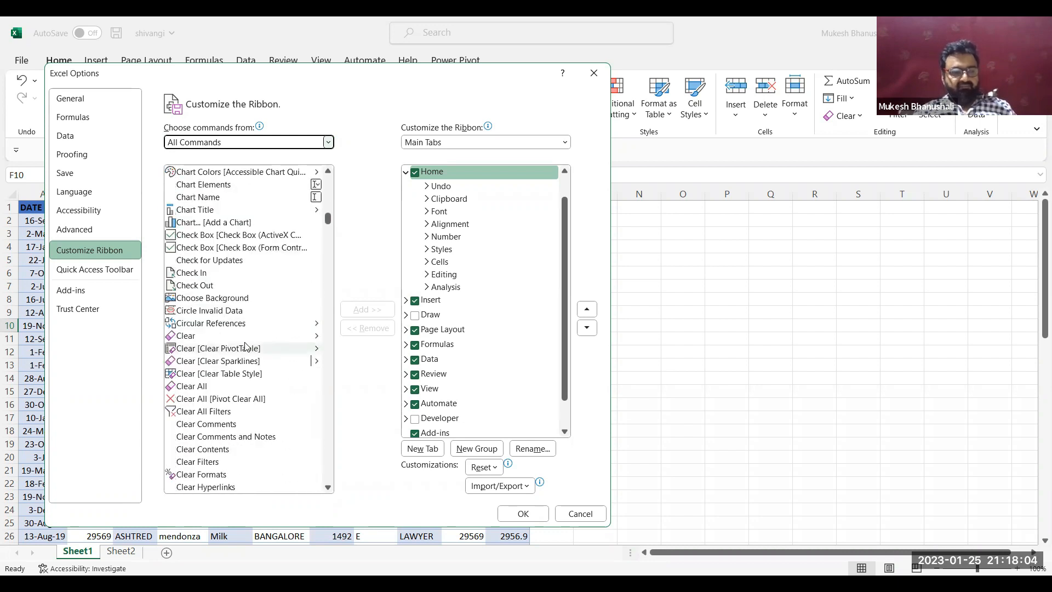
{"action": "scroll", "coordinate": [245, 346], "scroll_direction": "down", "scroll_amount": 20}
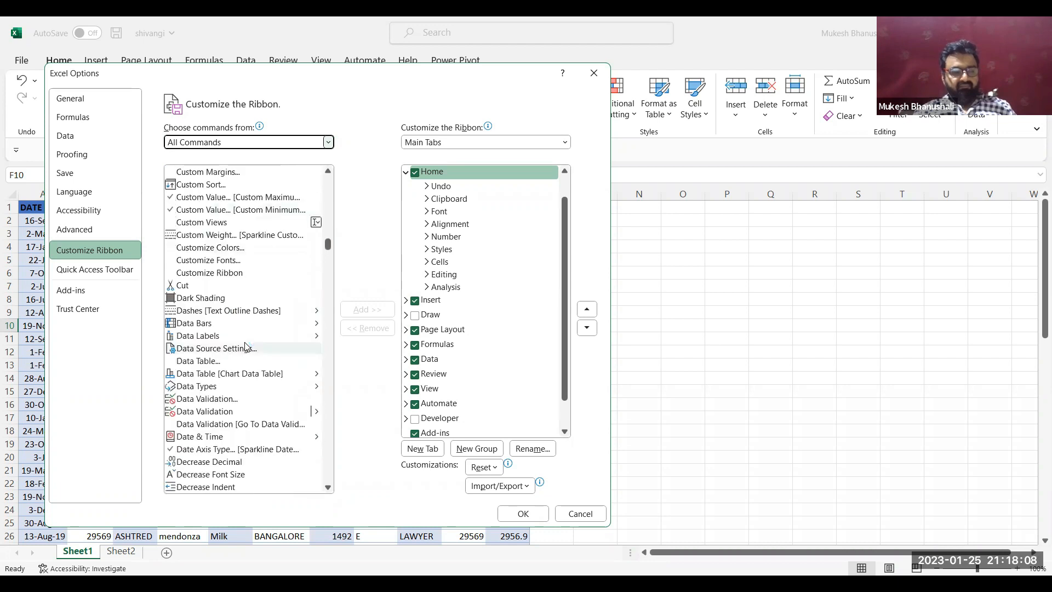
{"action": "scroll", "coordinate": [244, 346], "scroll_direction": "down", "scroll_amount": 20}
{"action": "scroll", "coordinate": [244, 346], "scroll_direction": "down", "scroll_amount": 20}
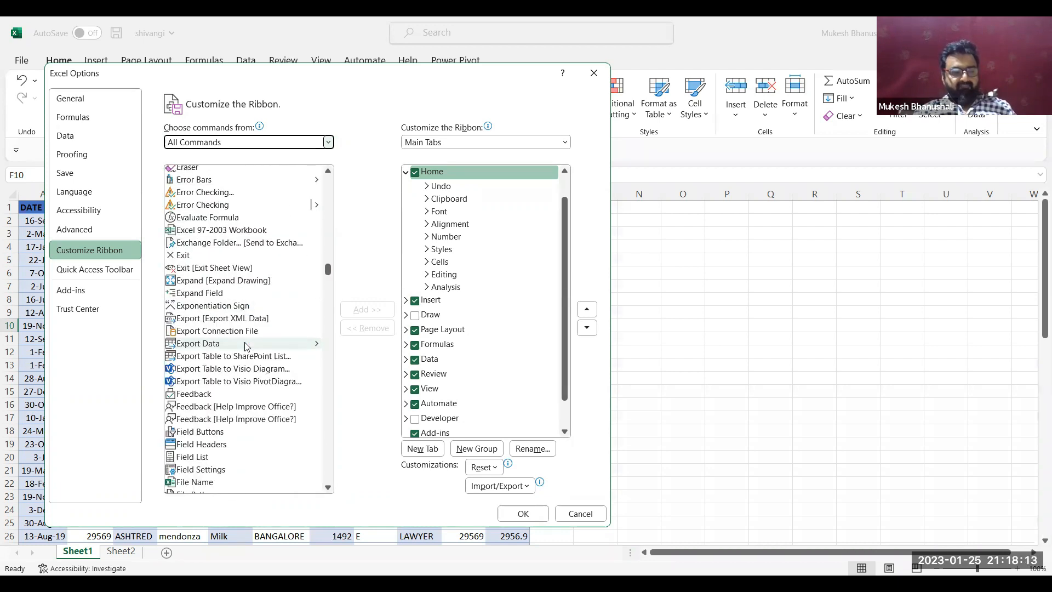
{"action": "scroll", "coordinate": [245, 346], "scroll_direction": "down", "scroll_amount": 3}
{"action": "scroll", "coordinate": [245, 346], "scroll_direction": "down", "scroll_amount": 3}
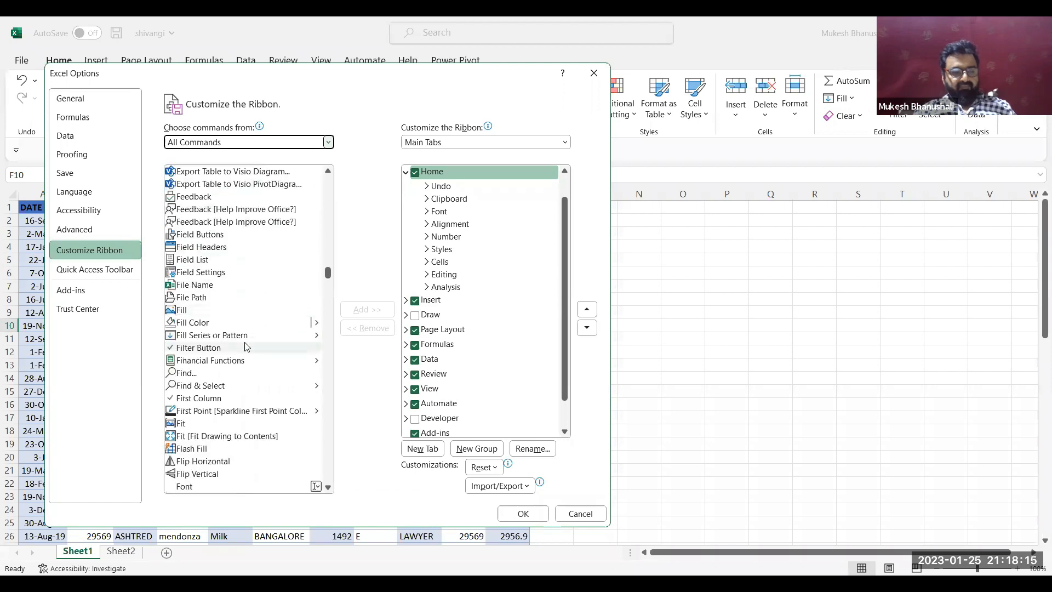
{"action": "scroll", "coordinate": [245, 346], "scroll_direction": "down", "scroll_amount": 2}
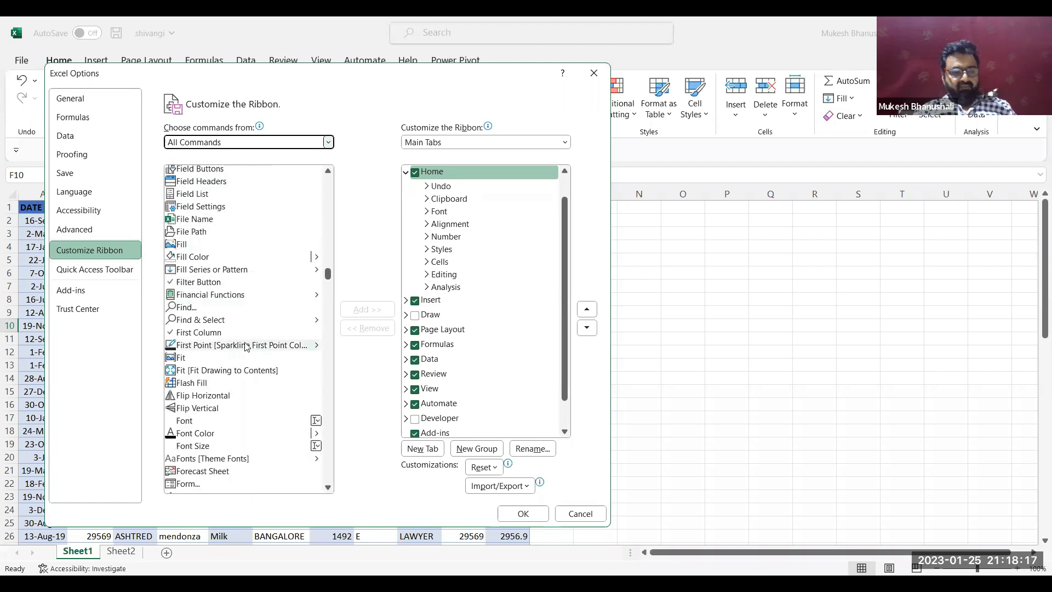
{"action": "left_click", "coordinate": [188, 485]}
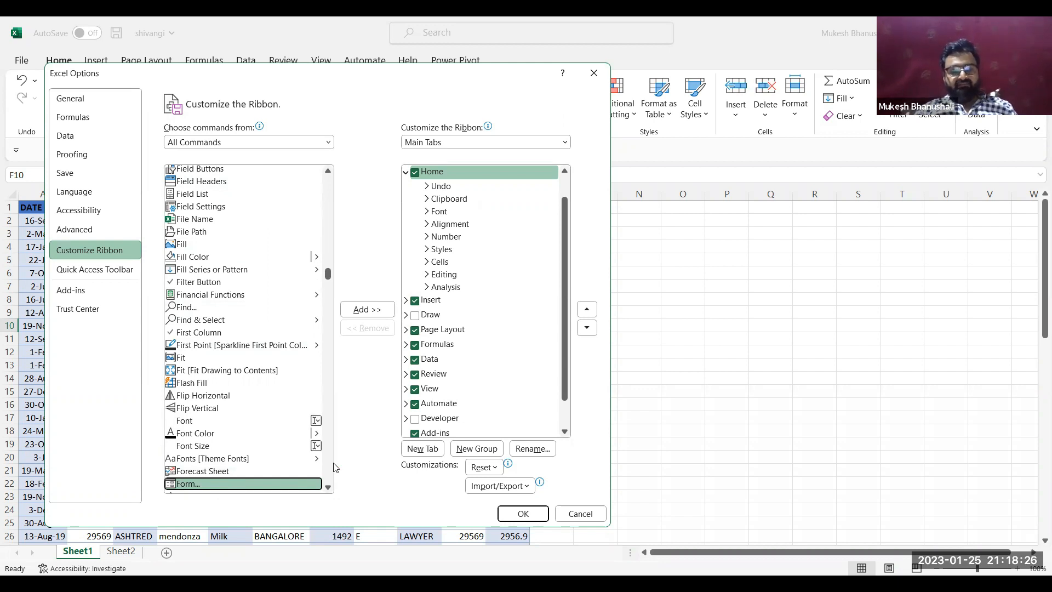
Check which commands the Data tab's New Group (Custom) contains in the ribbon structure, and close the options without saving
{"action": "left_click", "coordinate": [407, 361]}
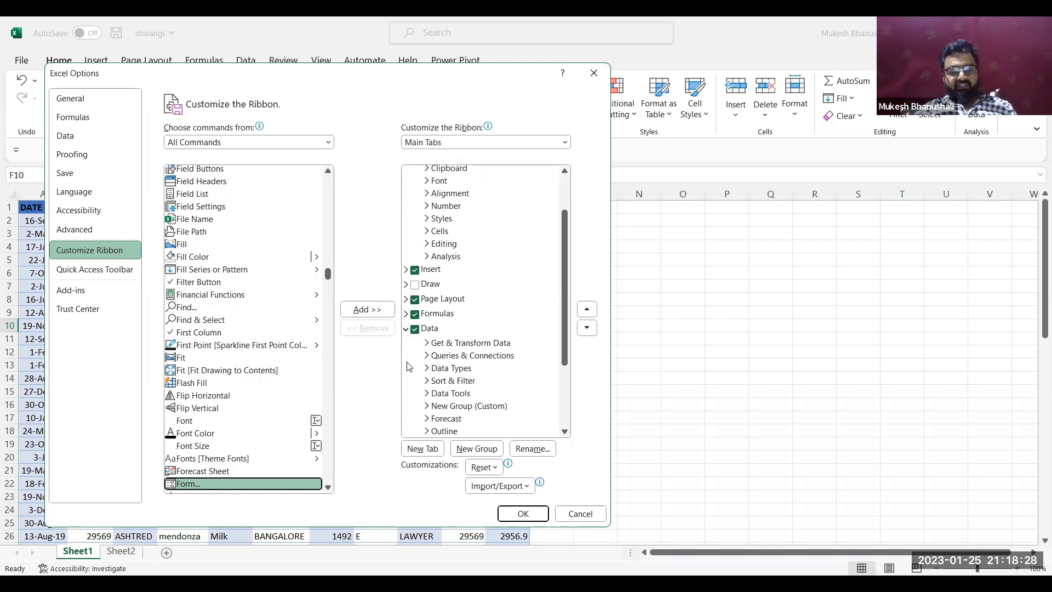
{"action": "left_click", "coordinate": [436, 332]}
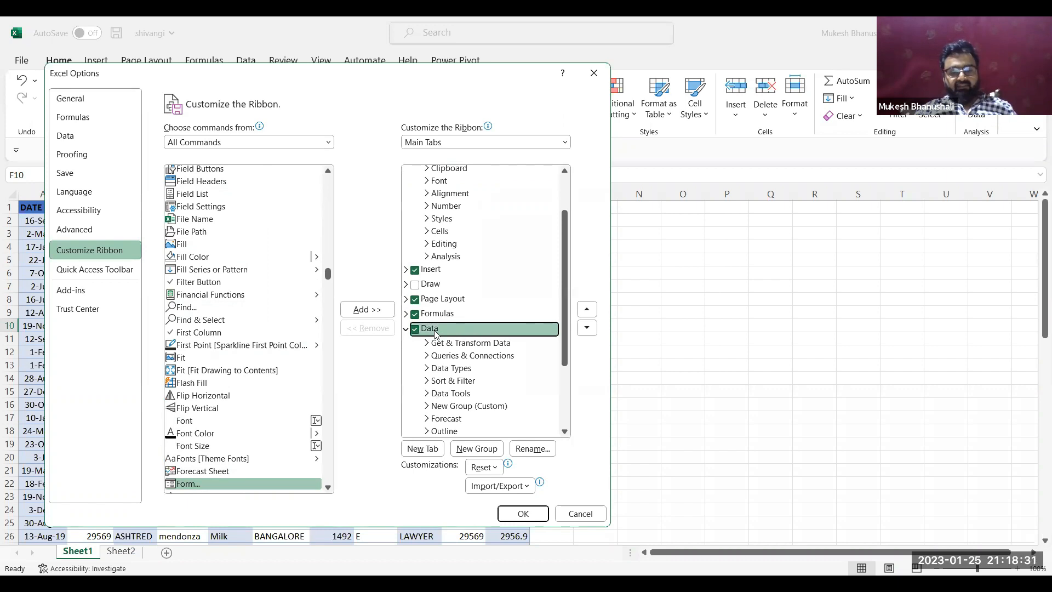
{"action": "scroll", "coordinate": [436, 332], "scroll_direction": "down", "scroll_amount": 1}
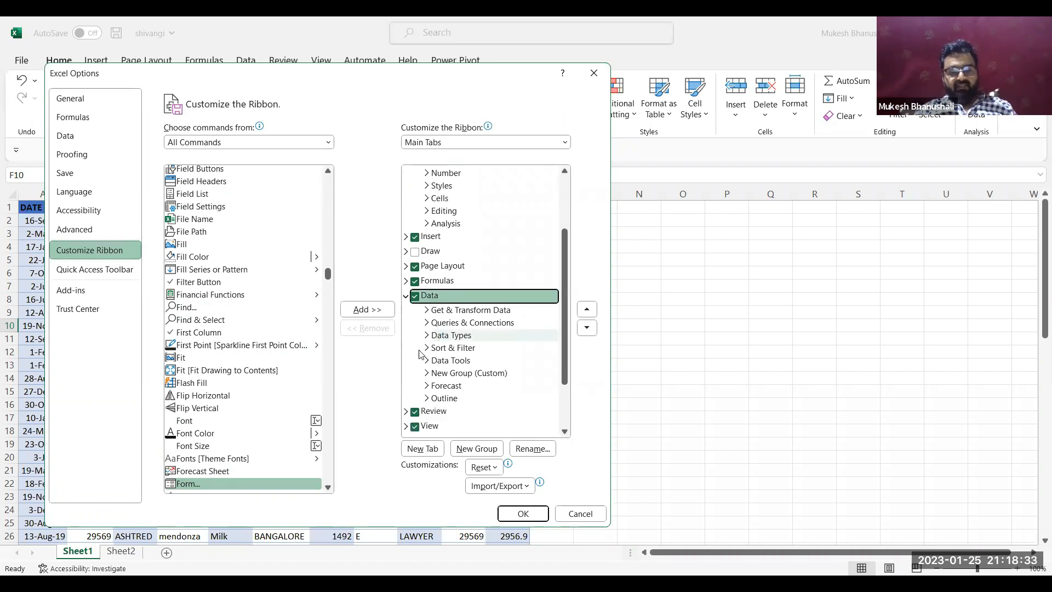
{"action": "left_click", "coordinate": [442, 377]}
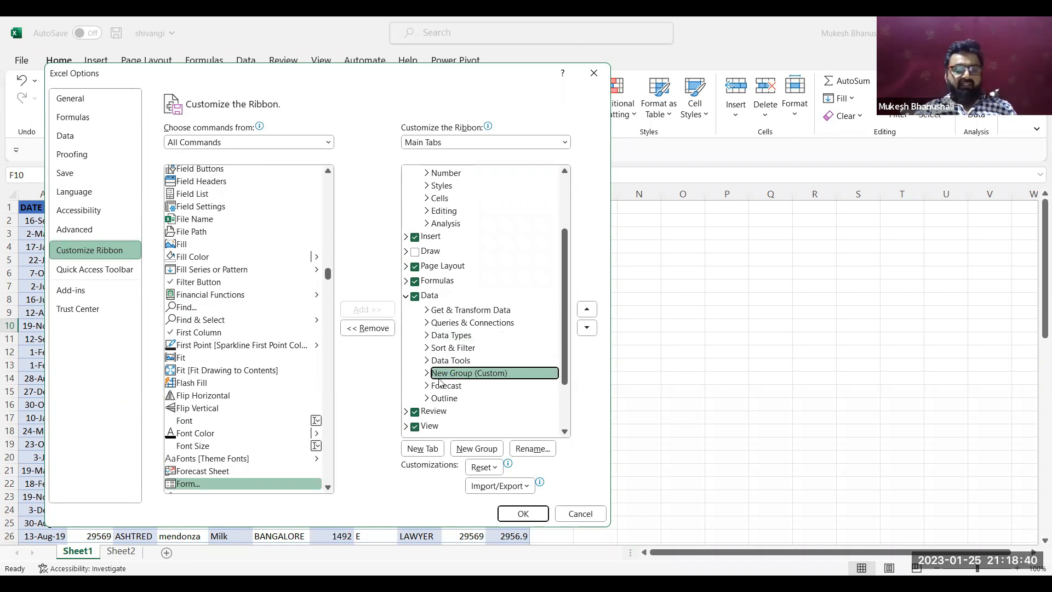
{"action": "left_click", "coordinate": [427, 373]}
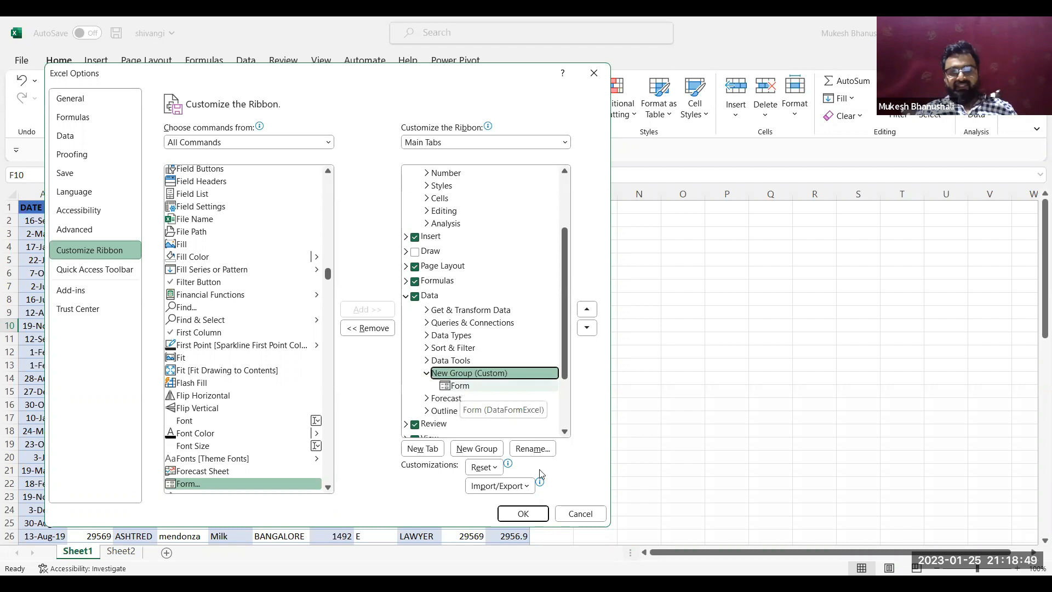
{"action": "left_click", "coordinate": [567, 514]}
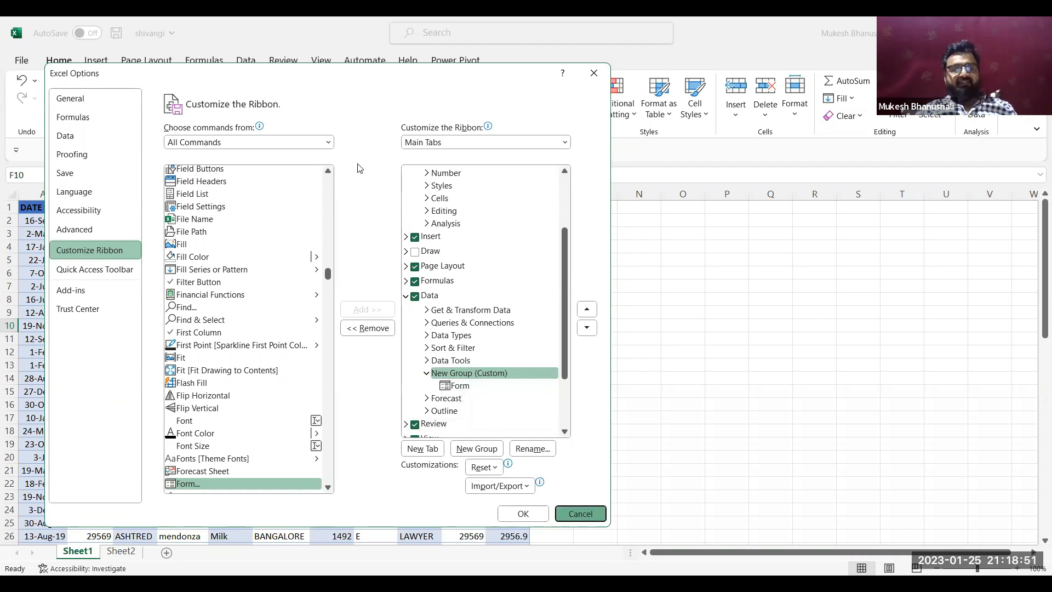
Open the data form for the employee data, browse forward through six records, and close the form
{"action": "left_click", "coordinate": [247, 62]}
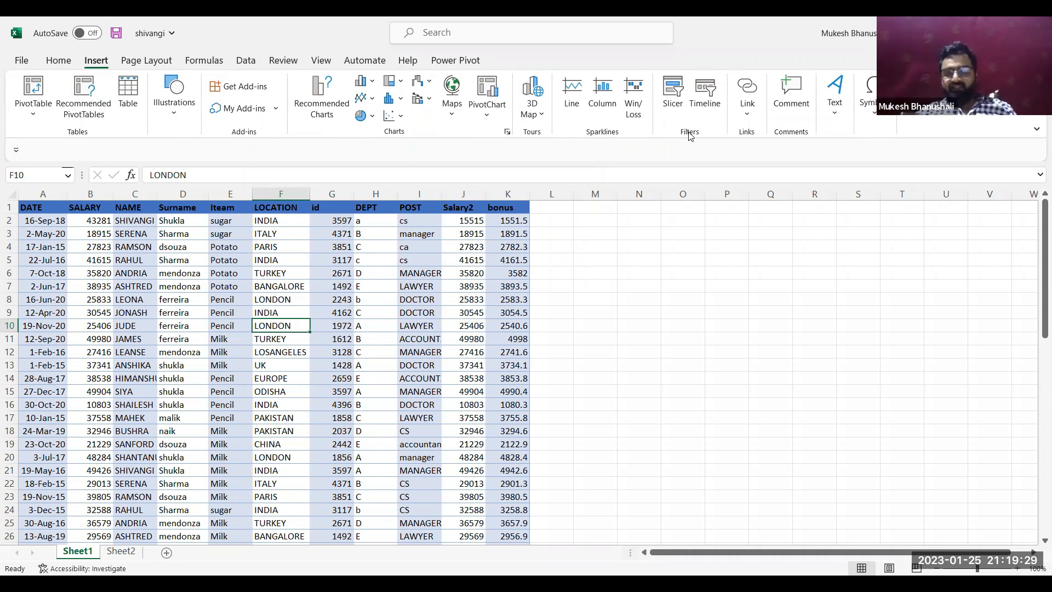
{"action": "left_click", "coordinate": [248, 62]}
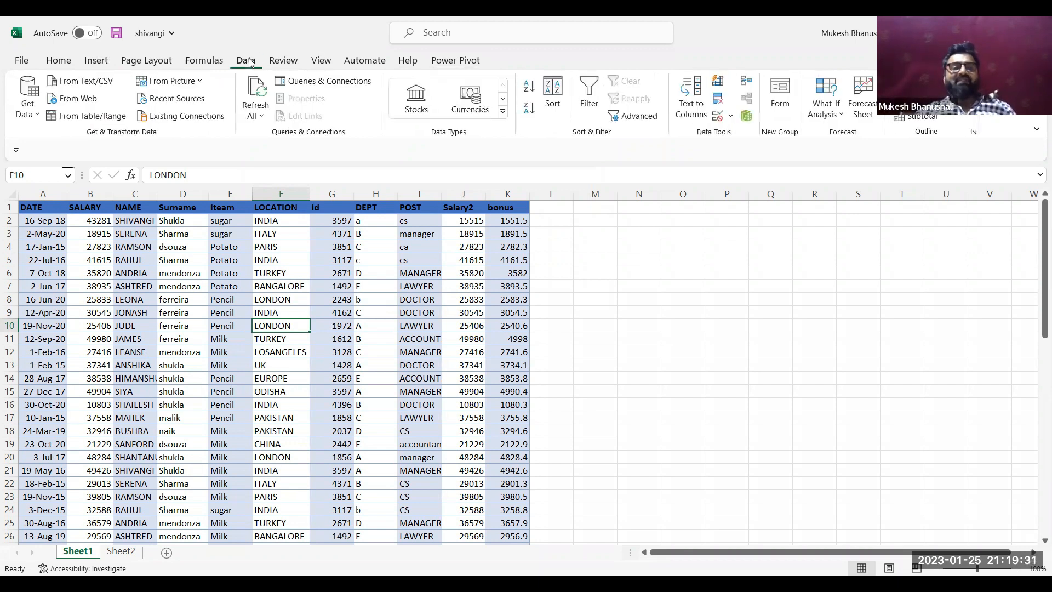
{"action": "left_click", "coordinate": [779, 99]}
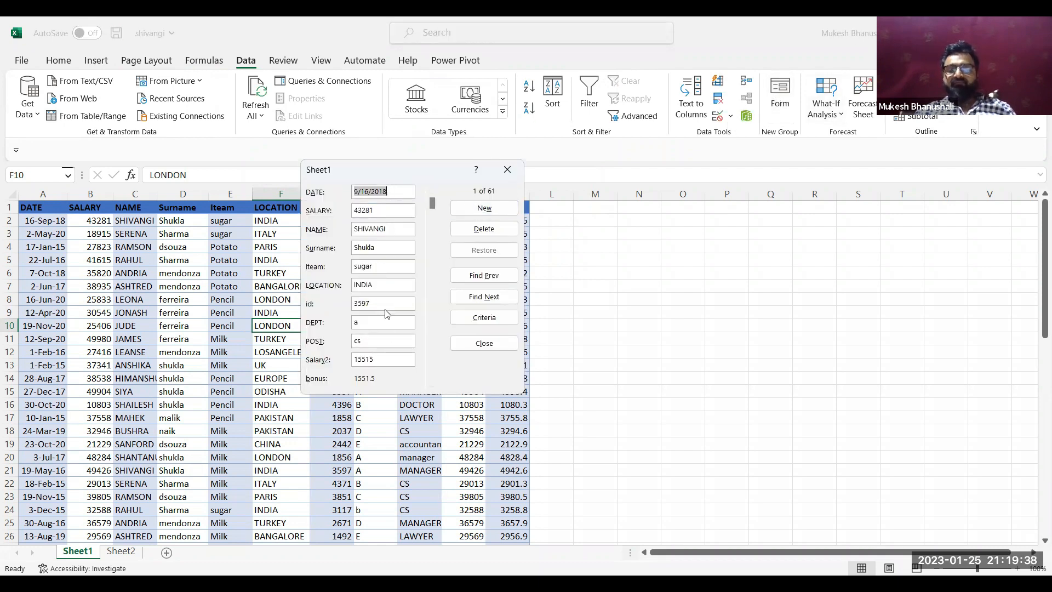
{"action": "left_click", "coordinate": [477, 303]}
{"action": "left_click", "coordinate": [477, 303]}
{"action": "left_click", "coordinate": [476, 303]}
{"action": "left_click", "coordinate": [477, 303]}
{"action": "left_click", "coordinate": [477, 303]}
{"action": "left_click", "coordinate": [477, 303]}
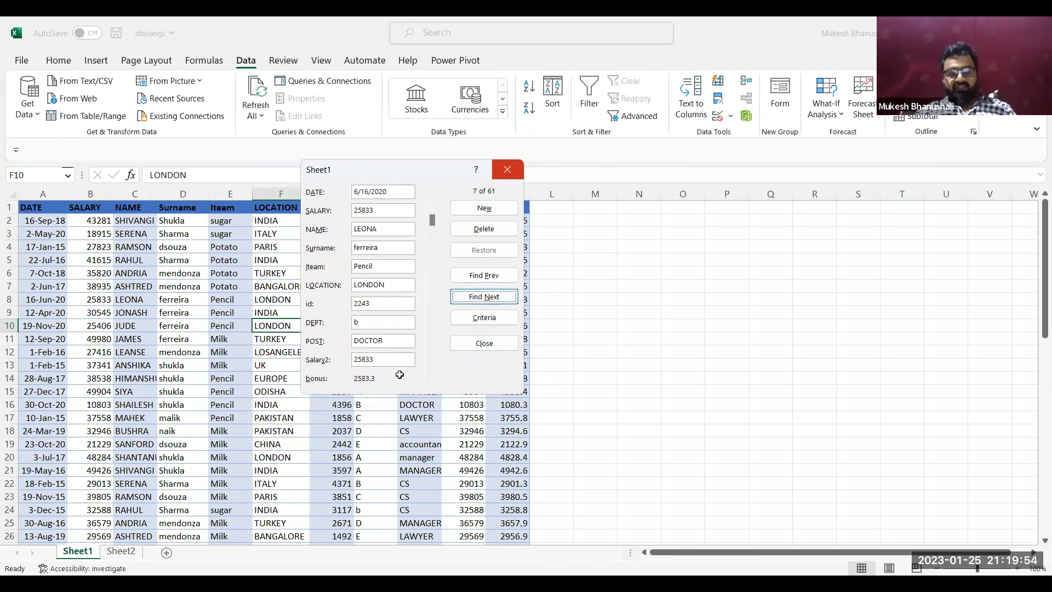
{"action": "key", "text": "Escape"}
Reopen the data form from a Salary2 cell near the end of the data and place it below the Total row
{"action": "scroll", "coordinate": [399, 374], "scroll_direction": "down", "scroll_amount": 7}
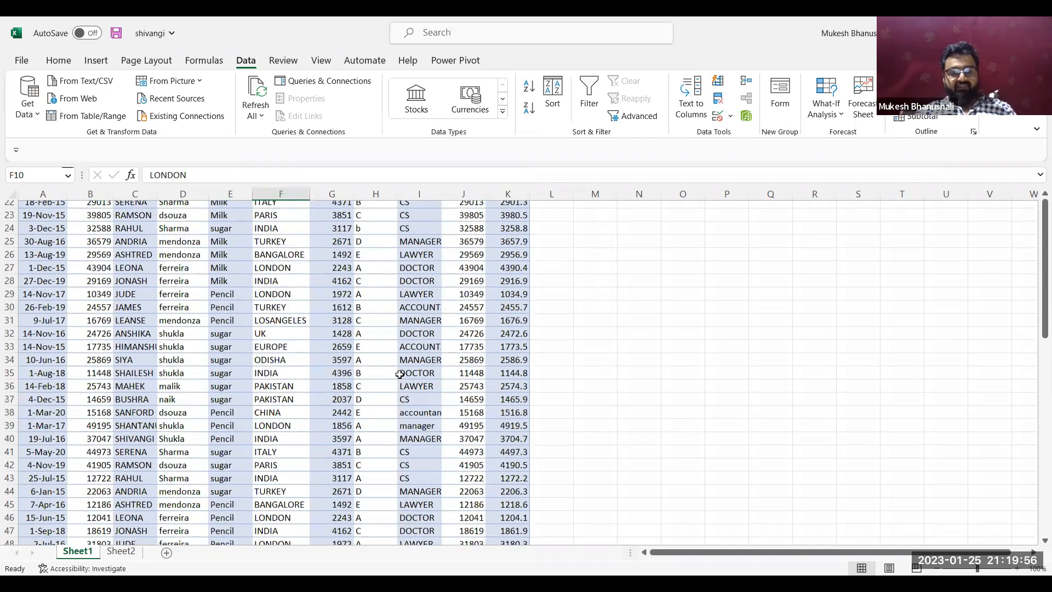
{"action": "scroll", "coordinate": [399, 374], "scroll_direction": "down", "scroll_amount": 12}
{"action": "left_click", "coordinate": [481, 217]}
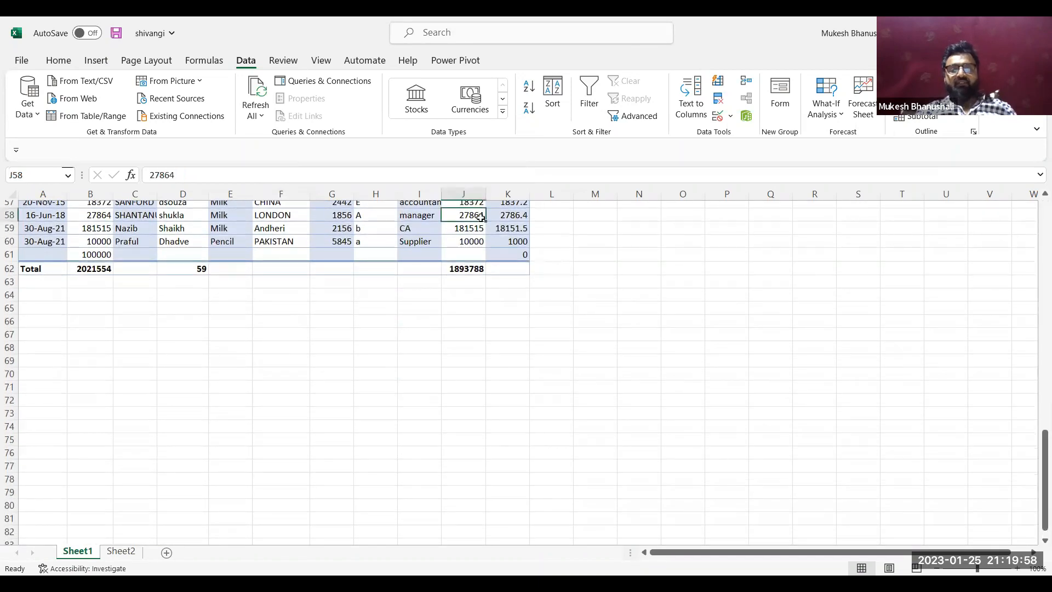
{"action": "left_click", "coordinate": [776, 112]}
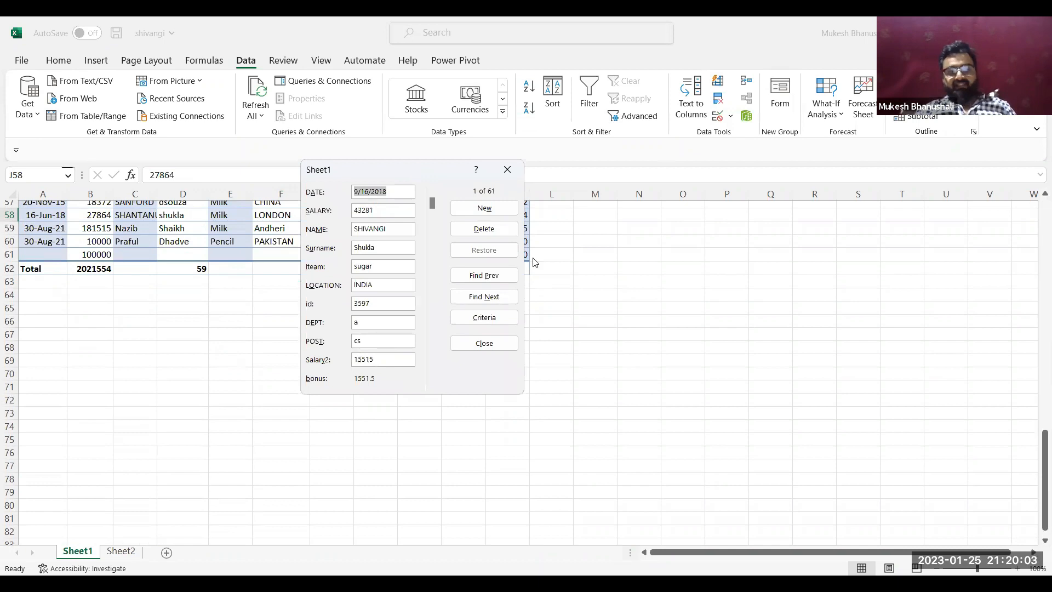
{"action": "left_click_drag", "start_coordinate": [388, 170], "coordinate": [408, 294]}
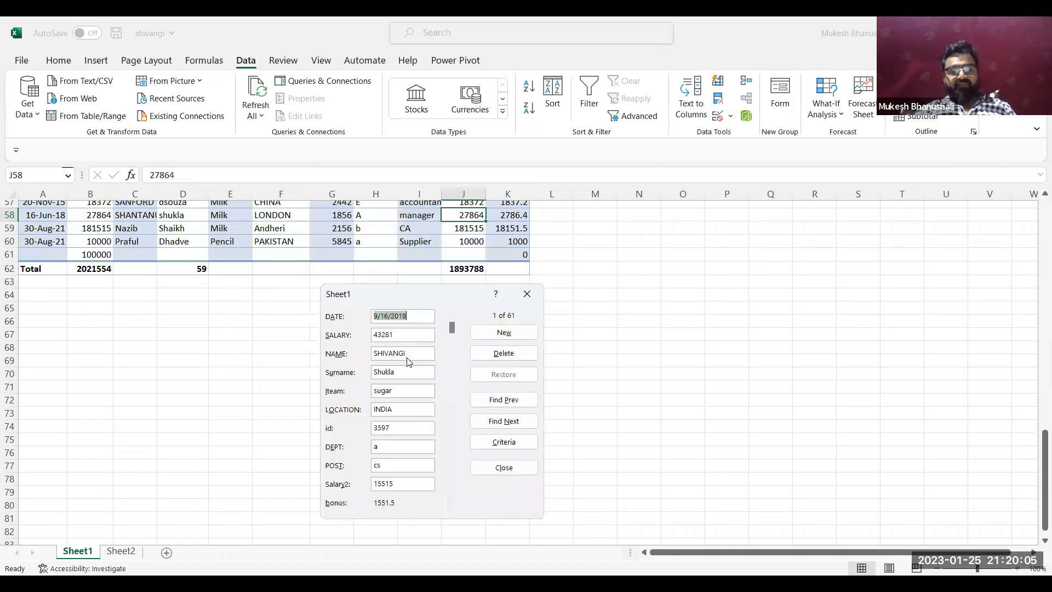
Start a new record in the data form and enter the date 1/25/2023 and the employee's first name
{"action": "left_click", "coordinate": [509, 334]}
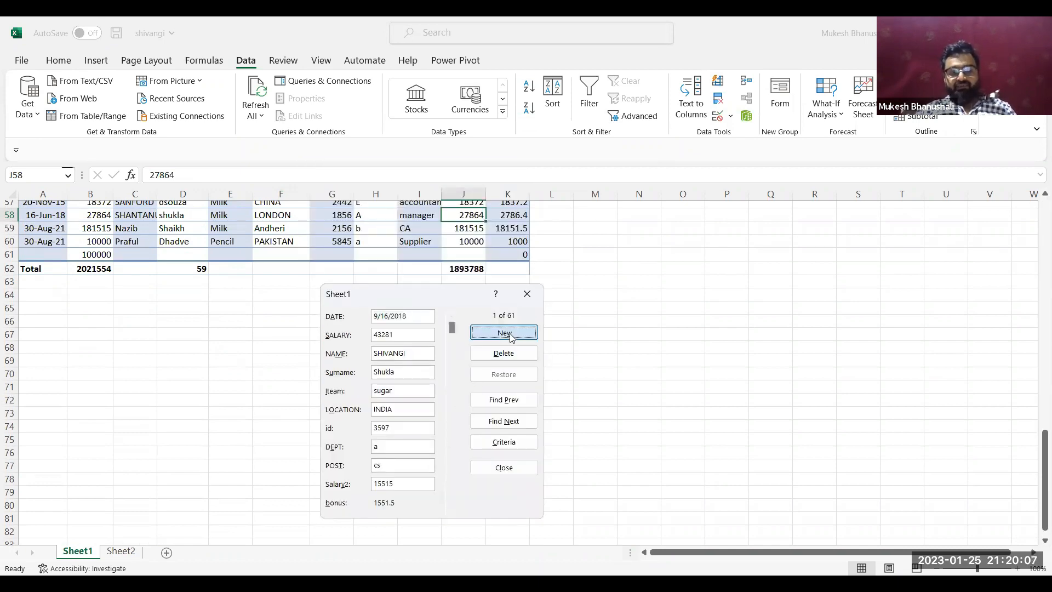
{"action": "key", "text": "ctrl+semicolon"}
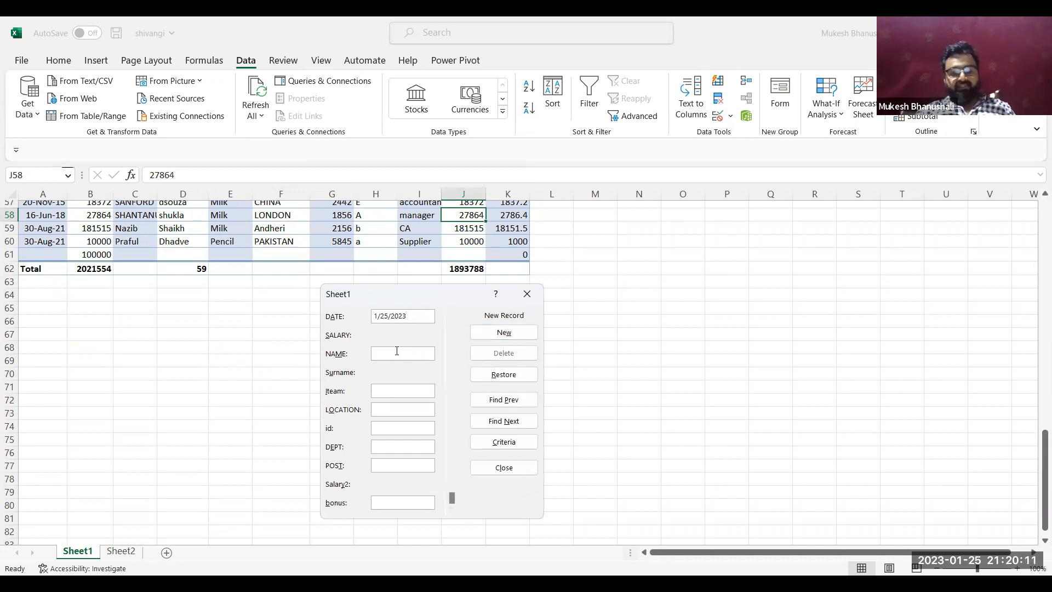
{"action": "type", "text": "Nipun"}
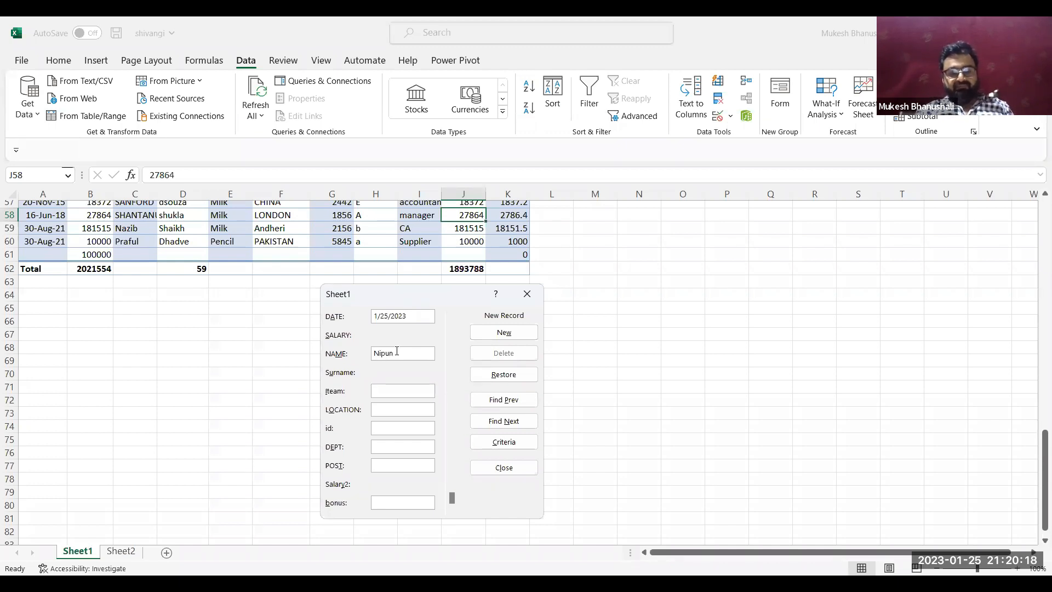
{"action": "key", "text": "Tab"}
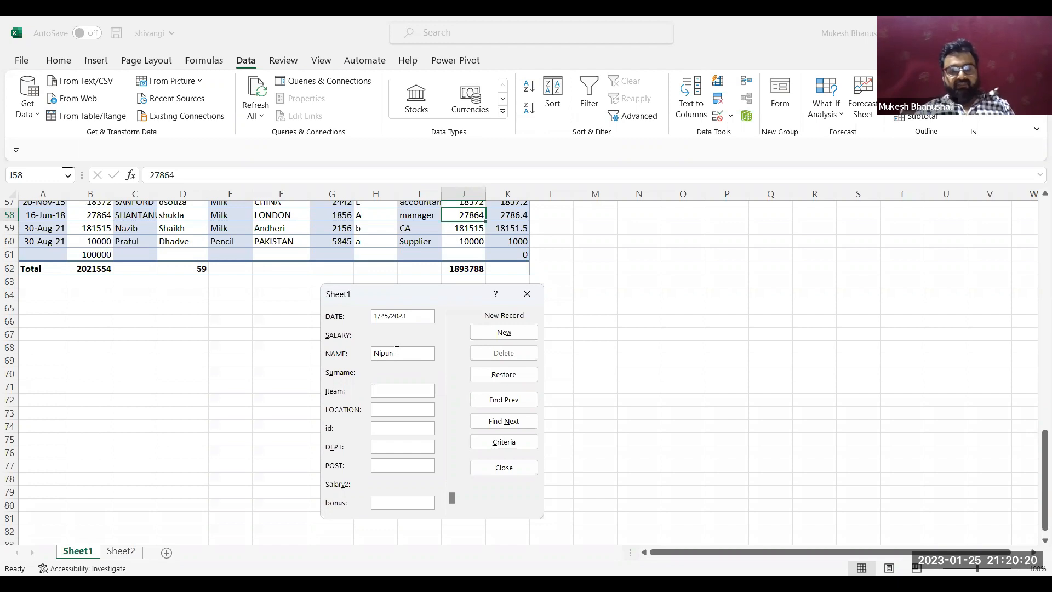
Complete the record with item Sugar, location India, the employee id, department A, post Manager and bonus 343, add it, and close the form
{"action": "type", "text": "Suga"}
{"action": "type", "text": "India"}
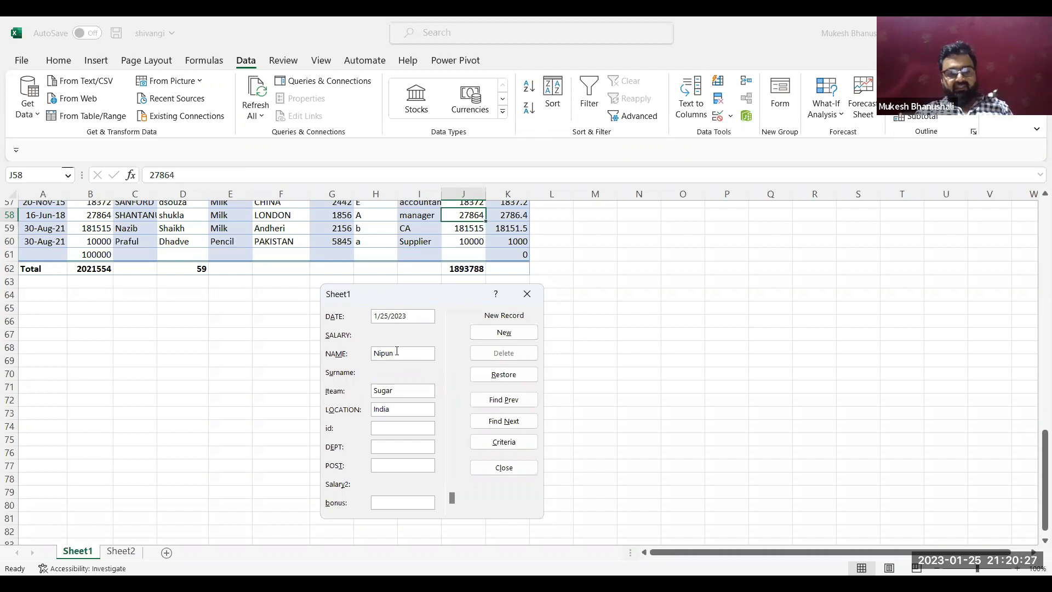
{"action": "type", "text": "n3434"}
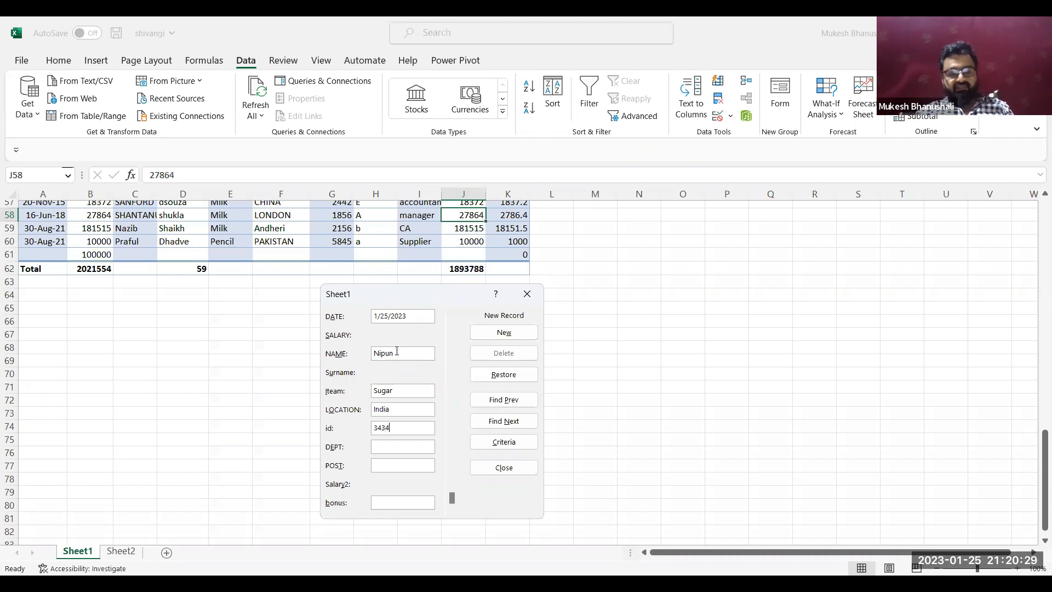
{"action": "type", "text": "Manager"}
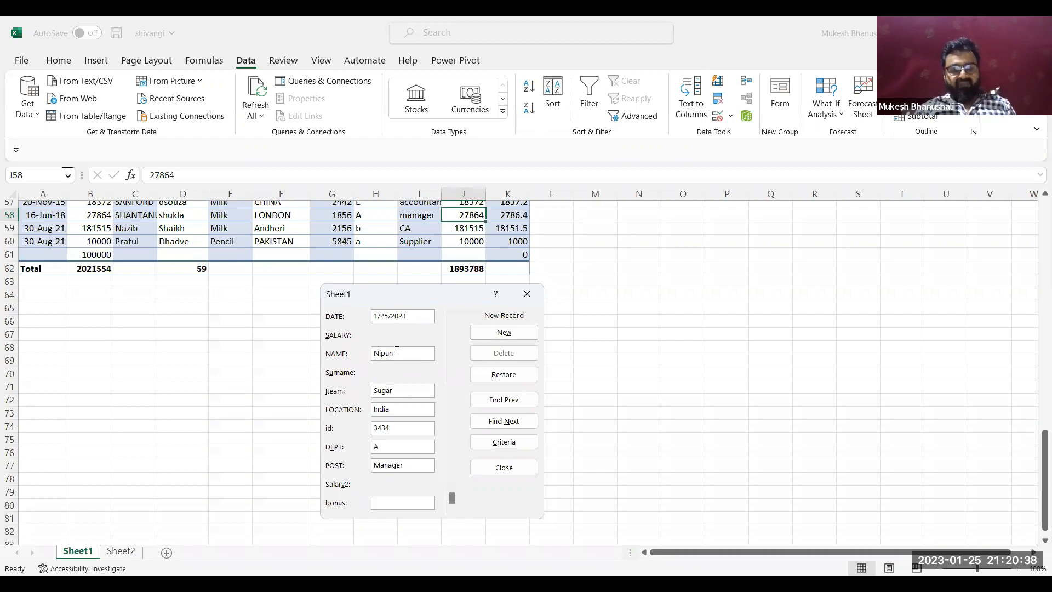
{"action": "type", "text": "343"}
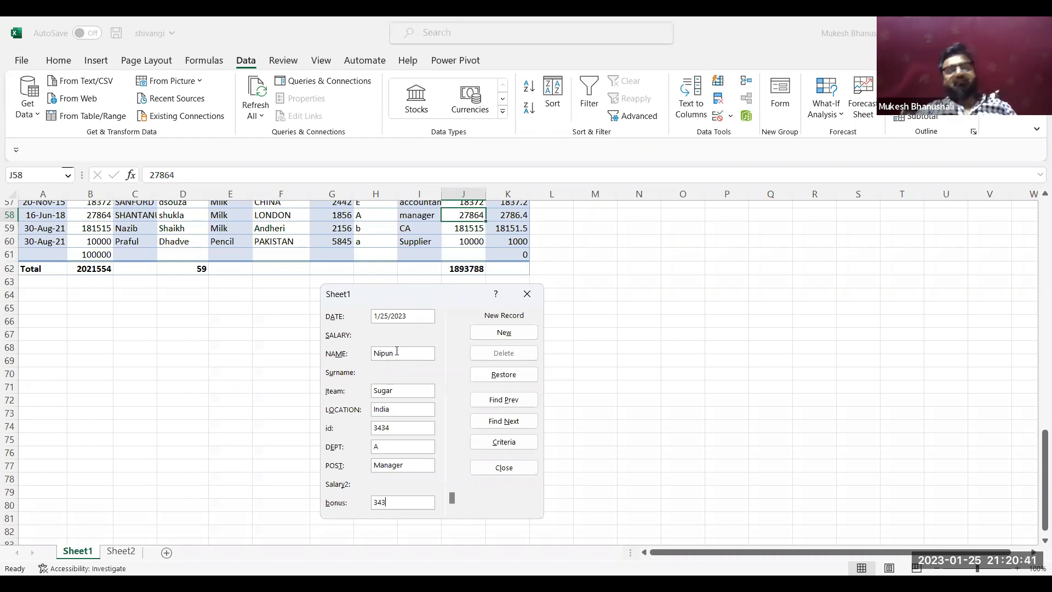
{"action": "key", "text": "Return"}
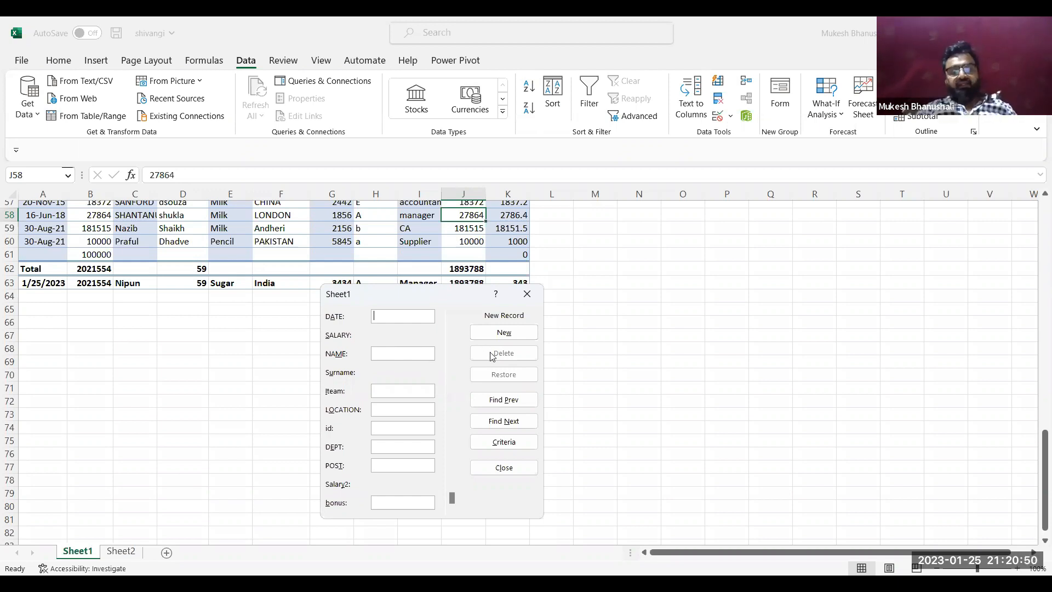
{"action": "left_click", "coordinate": [527, 302]}
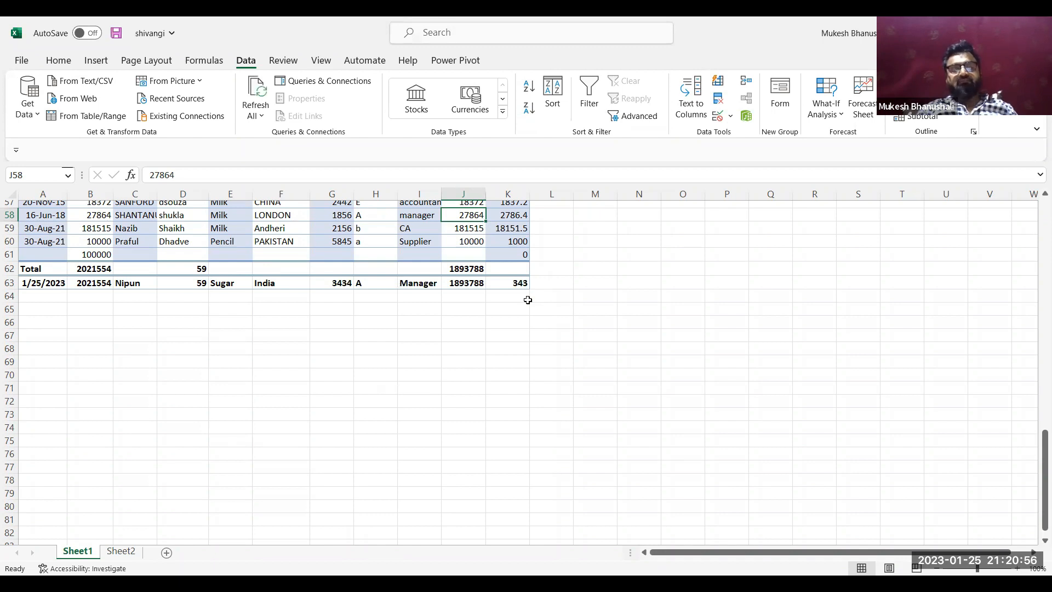
Reopen the data form from a POST cell and go to the record of the Pencil supplier in PAKISTAN
{"action": "left_click", "coordinate": [438, 241]}
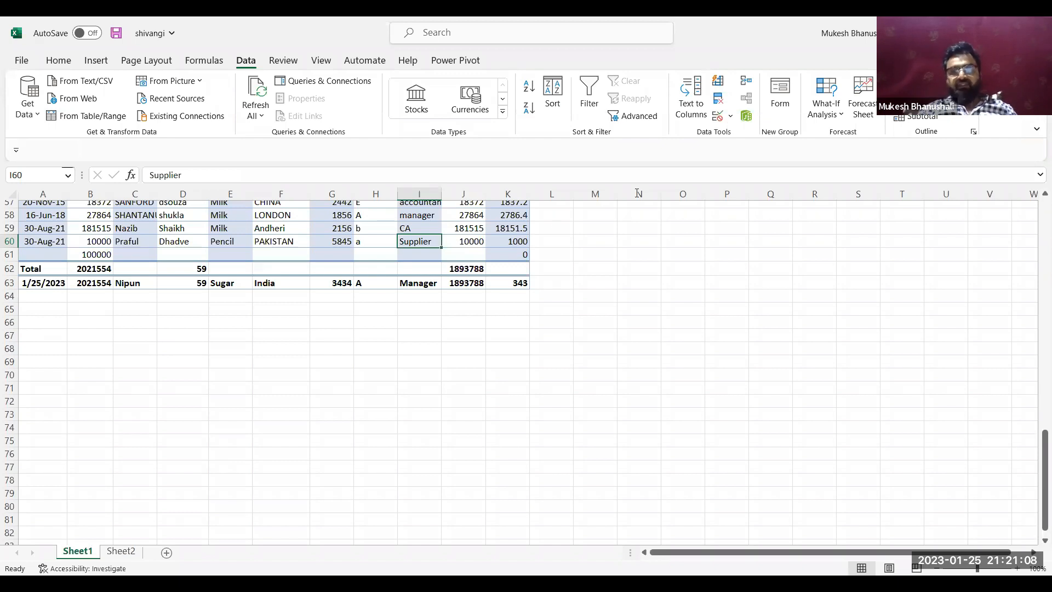
{"action": "left_click", "coordinate": [781, 97]}
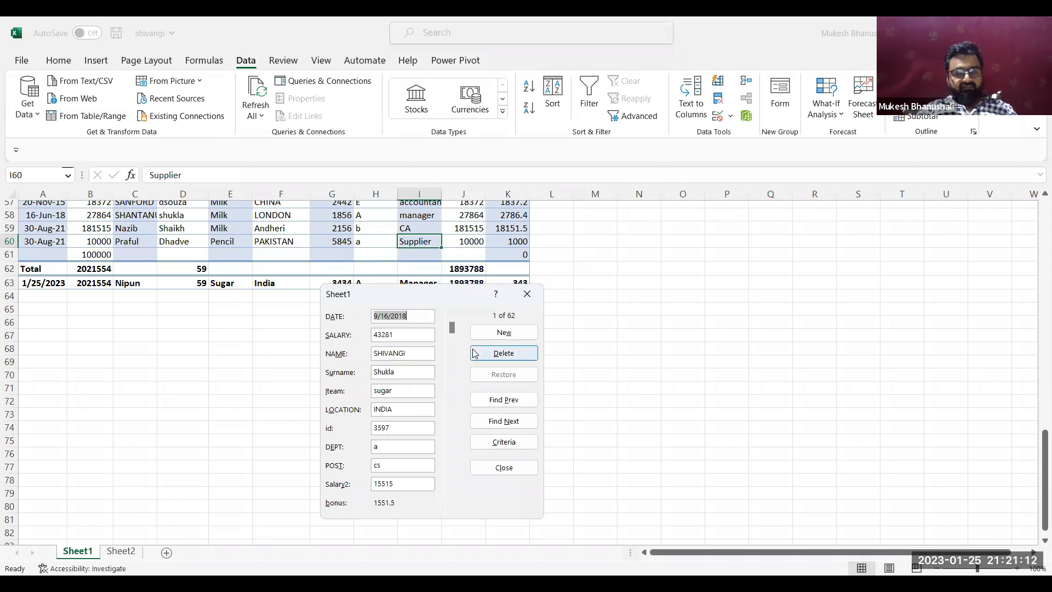
{"action": "left_click", "coordinate": [449, 424]}
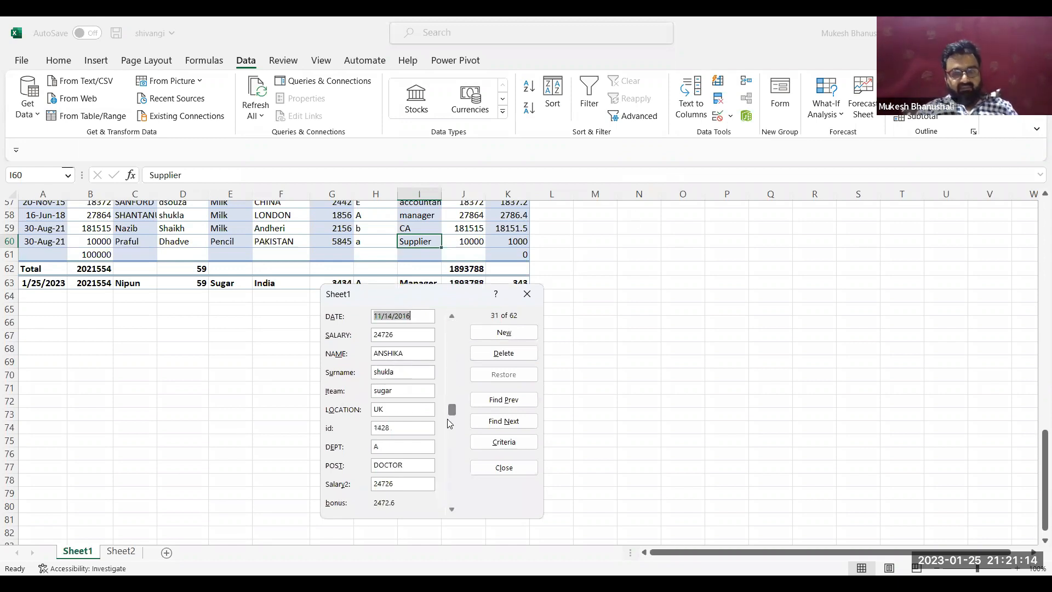
{"action": "left_click", "coordinate": [448, 432]}
{"action": "left_click", "coordinate": [447, 457]}
{"action": "left_click", "coordinate": [448, 477]}
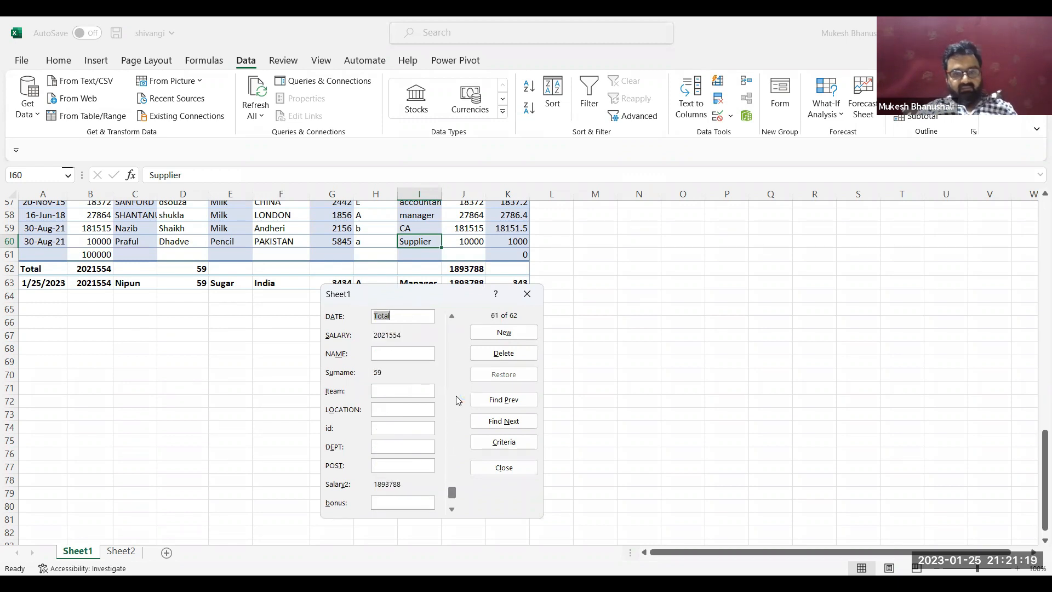
{"action": "left_click", "coordinate": [452, 317]}
{"action": "left_click", "coordinate": [452, 316]}
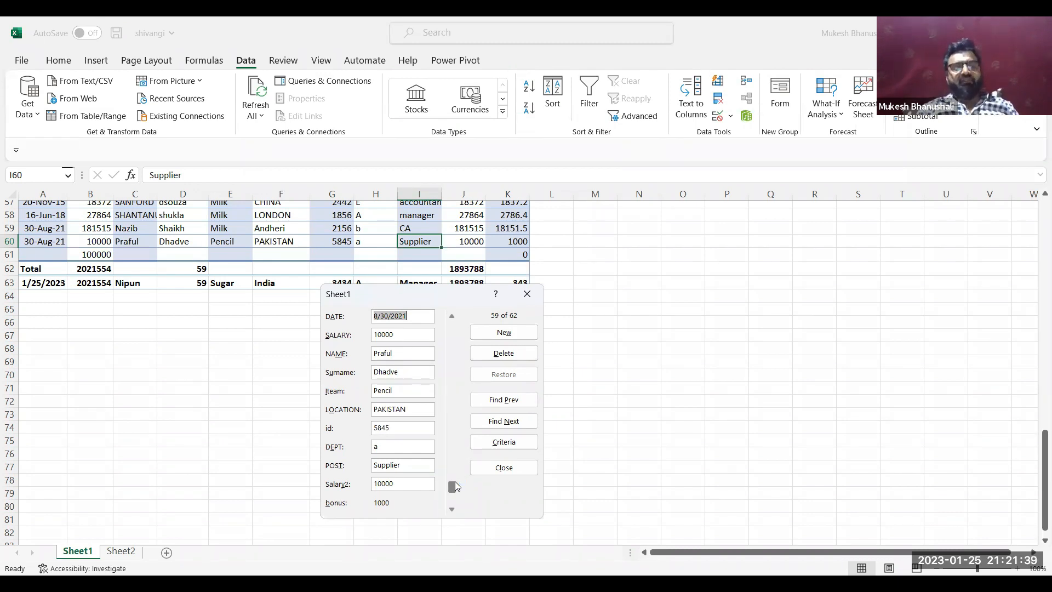
Delete the PAKISTAN supplier's record through the data form, confirm the deletion, and close the form
{"action": "left_click", "coordinate": [395, 352]}
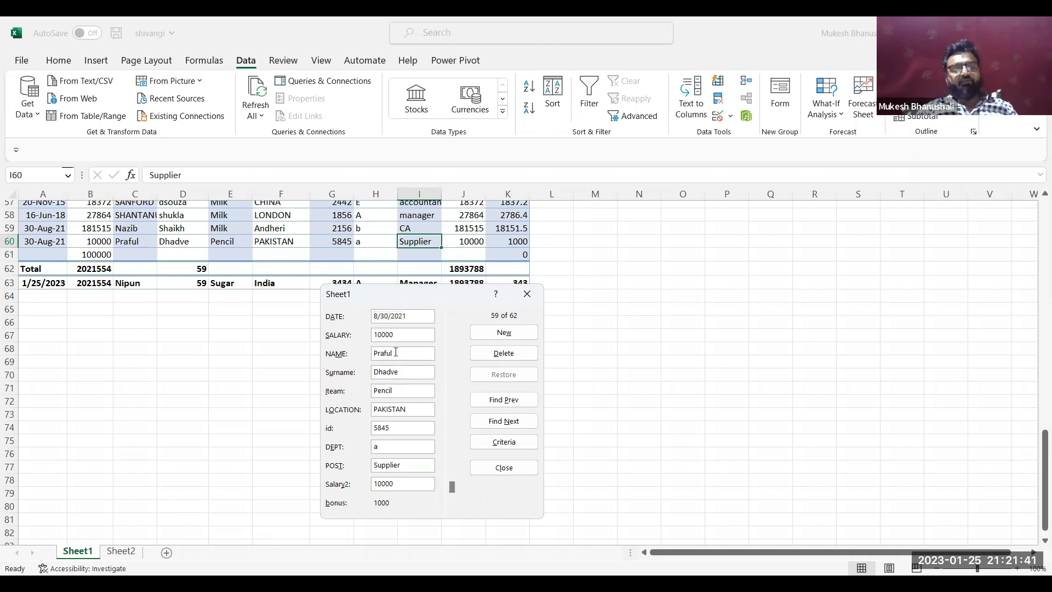
{"action": "left_click", "coordinate": [501, 353]}
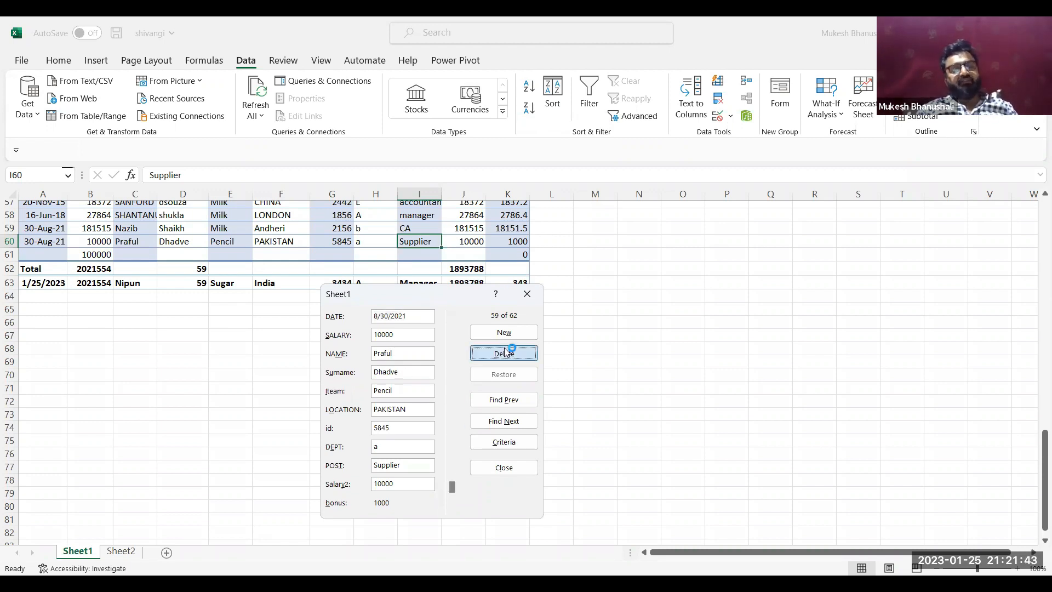
{"action": "left_click", "coordinate": [505, 347]}
{"action": "left_click", "coordinate": [504, 346]}
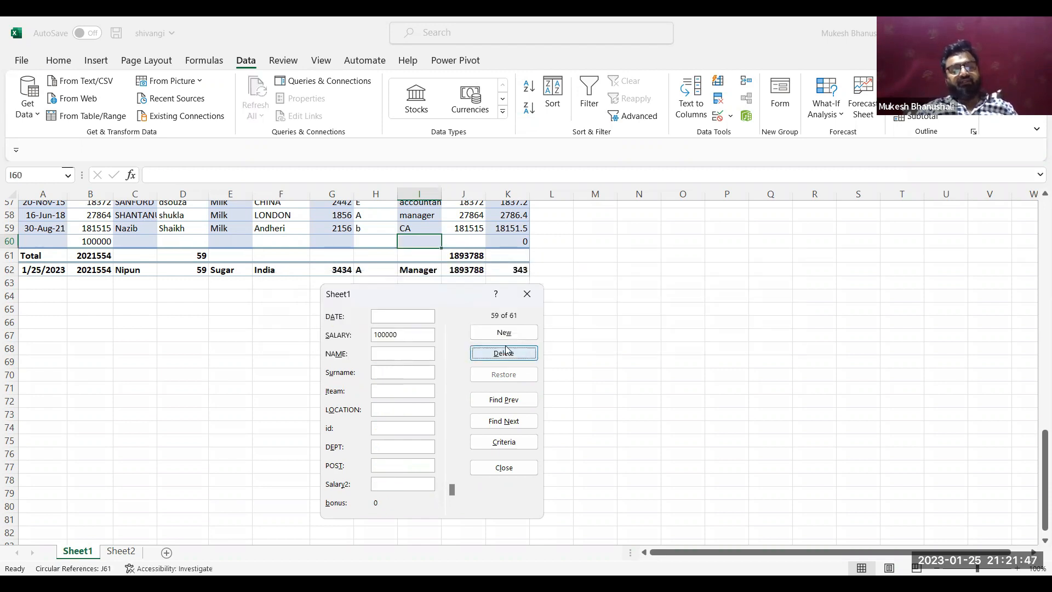
{"action": "left_click", "coordinate": [532, 296]}
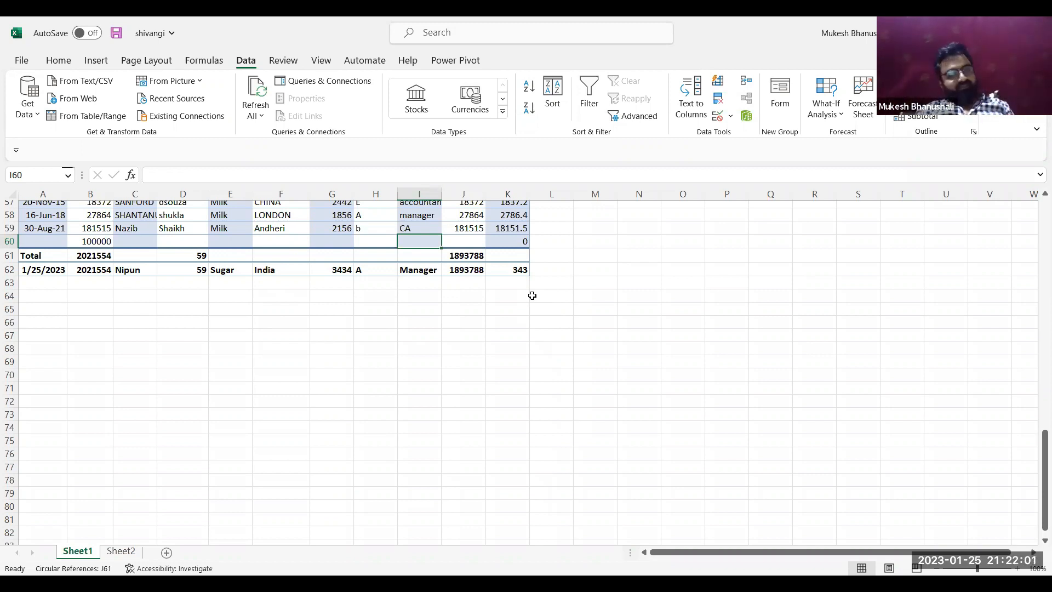
{"action": "key", "text": "ctrl+Page_Down"}
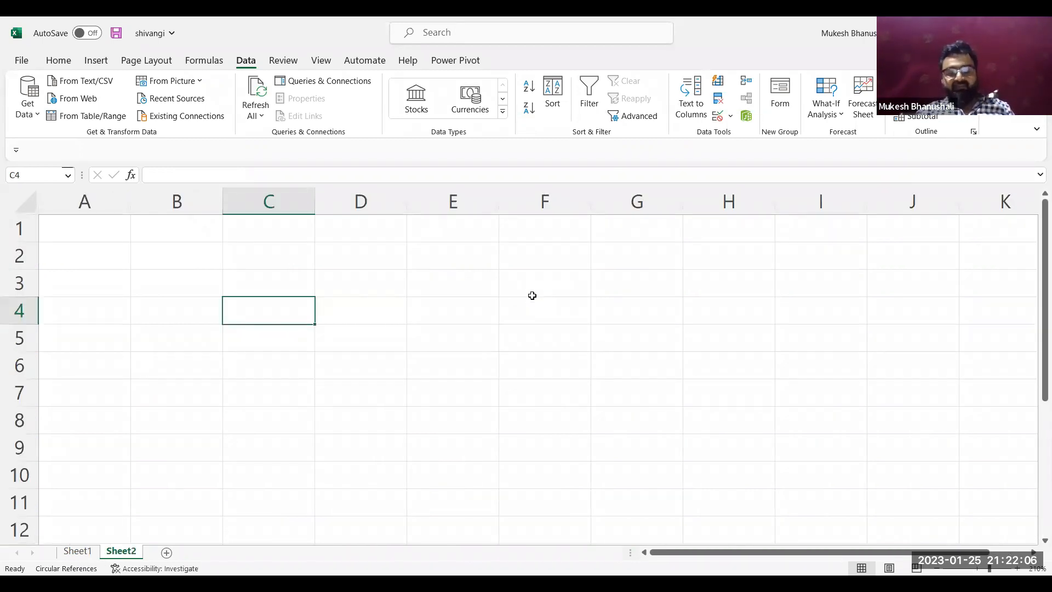
{"action": "key", "text": "ctrl+Home"}
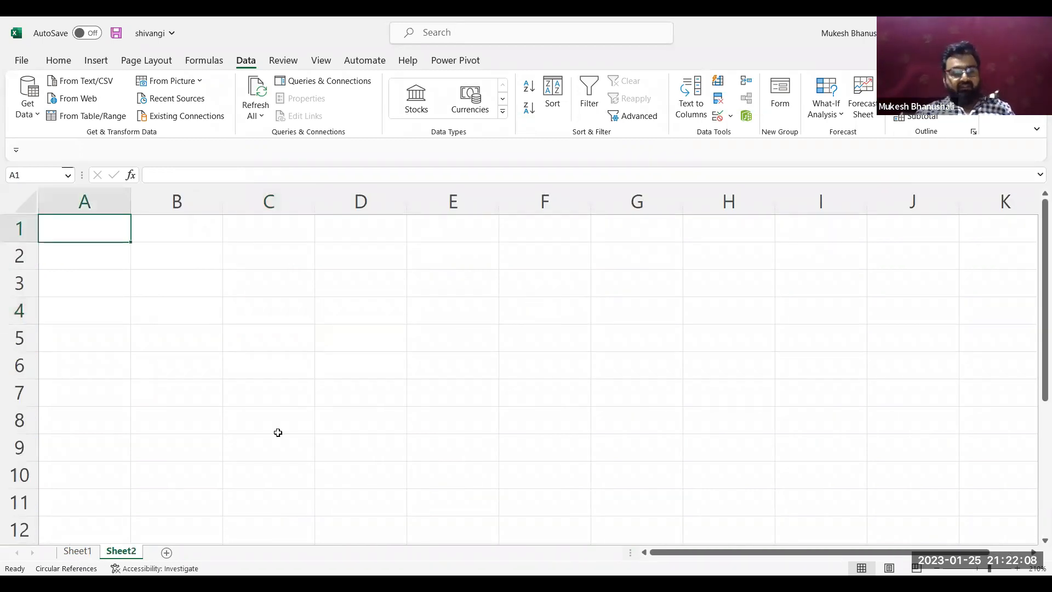
{"action": "left_click", "coordinate": [82, 551]}
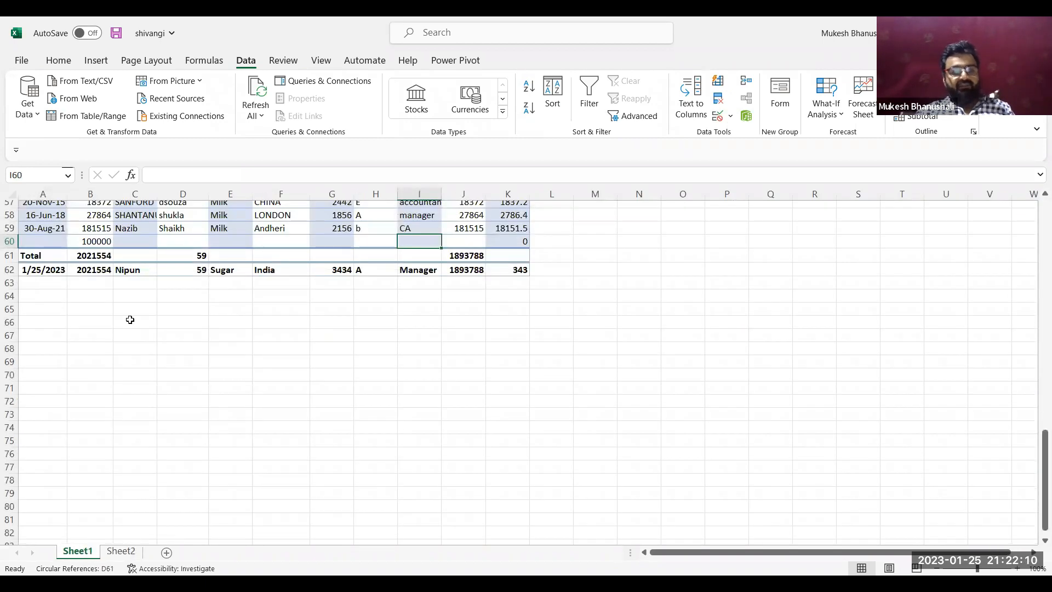
Convert the employee data in A1:K62 back into a table with headers
{"action": "left_click", "coordinate": [172, 213]}
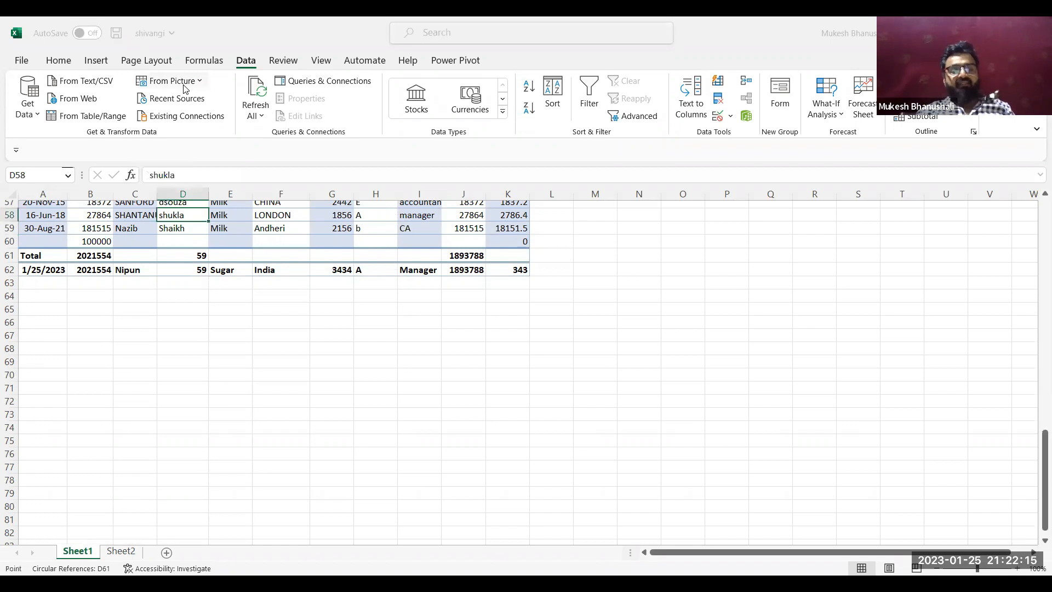
{"action": "key", "text": "ctrl+t"}
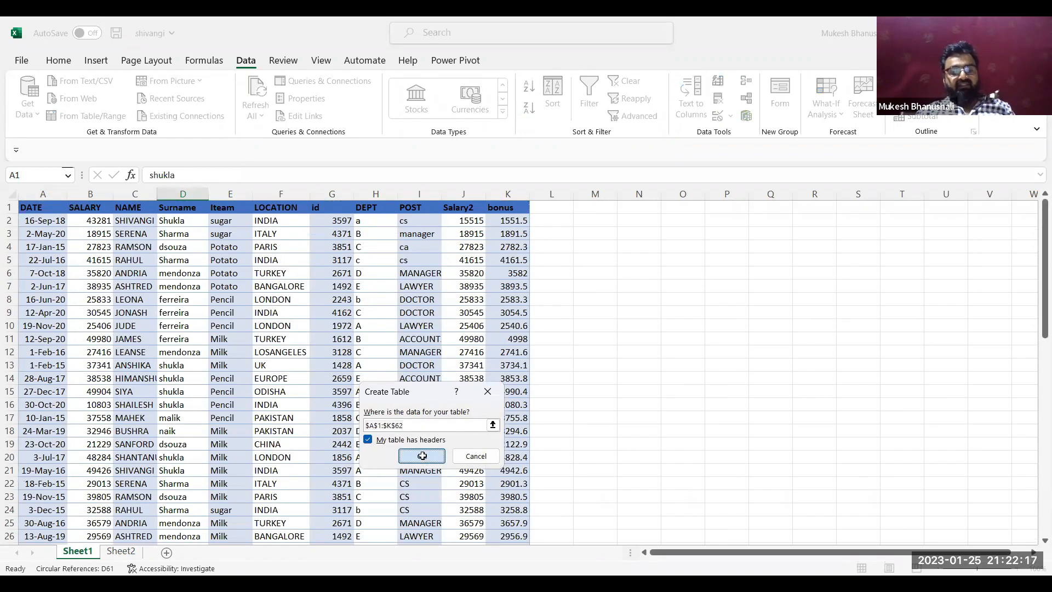
{"action": "left_click", "coordinate": [421, 456]}
Delete rows 61 to 63, covering the old Total row and the record added beneath it
{"action": "key", "text": "Down"}
{"action": "key", "text": "Down"}
{"action": "key", "text": "Down"}
{"action": "key", "text": "Down"}
{"action": "key", "text": "Down"}
{"action": "key", "text": "Down"}
{"action": "key", "text": "Down"}
{"action": "key", "text": "Down"}
{"action": "key", "text": "Down"}
{"action": "key", "text": "Down"}
{"action": "key", "text": "Down"}
{"action": "key", "text": "Down"}
{"action": "key", "text": "Down"}
{"action": "key", "text": "Down"}
{"action": "key", "text": "Down"}
{"action": "key", "text": "Down"}
{"action": "key", "text": "Down"}
{"action": "key", "text": "Down"}
{"action": "key", "text": "Down"}
{"action": "key", "text": "Down"}
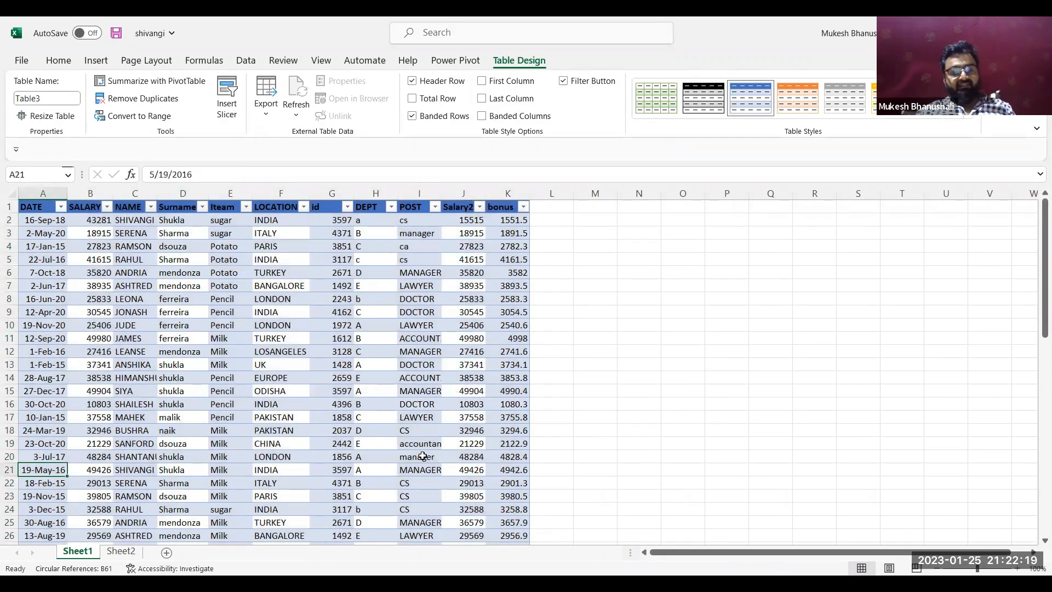
{"action": "key", "text": "Down"}
{"action": "key", "text": "Down"}
{"action": "key", "text": "Down"}
{"action": "key", "text": "Down"}
{"action": "key", "text": "Down"}
{"action": "key", "text": "Down"}
{"action": "key", "text": "Down"}
{"action": "key", "text": "Down"}
{"action": "key", "text": "Down"}
{"action": "key", "text": "Down"}
{"action": "key", "text": "Down"}
{"action": "key", "text": "Down"}
{"action": "key", "text": "Down"}
{"action": "key", "text": "Down"}
{"action": "key", "text": "Down"}
{"action": "key", "text": "Down"}
{"action": "key", "text": "Down"}
{"action": "key", "text": "Down"}
{"action": "key", "text": "Down"}
{"action": "key", "text": "Down"}
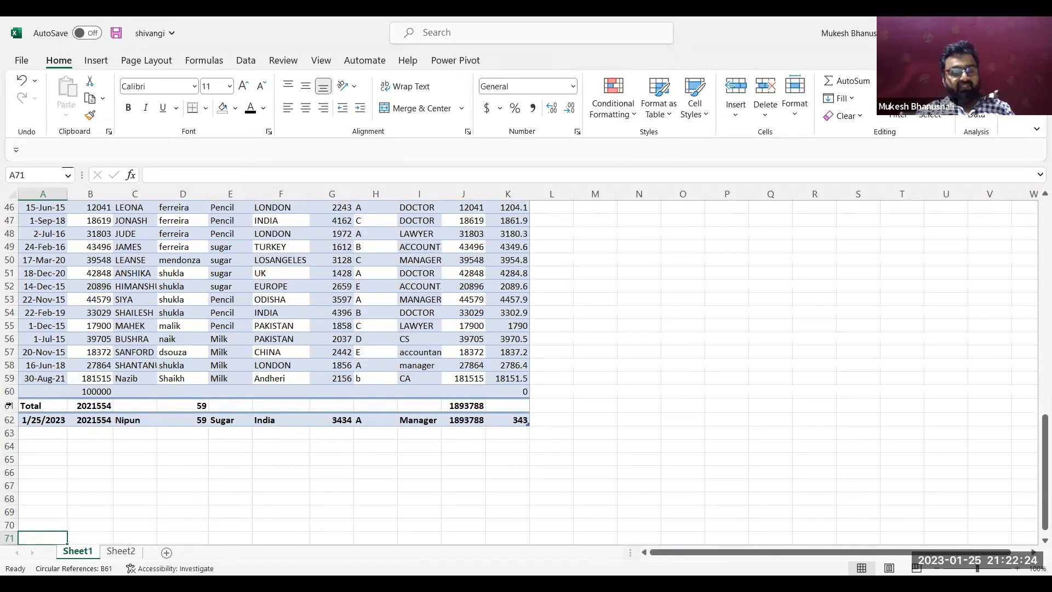
{"action": "key", "text": "shift+Down"}
{"action": "key", "text": "shift+Down"}
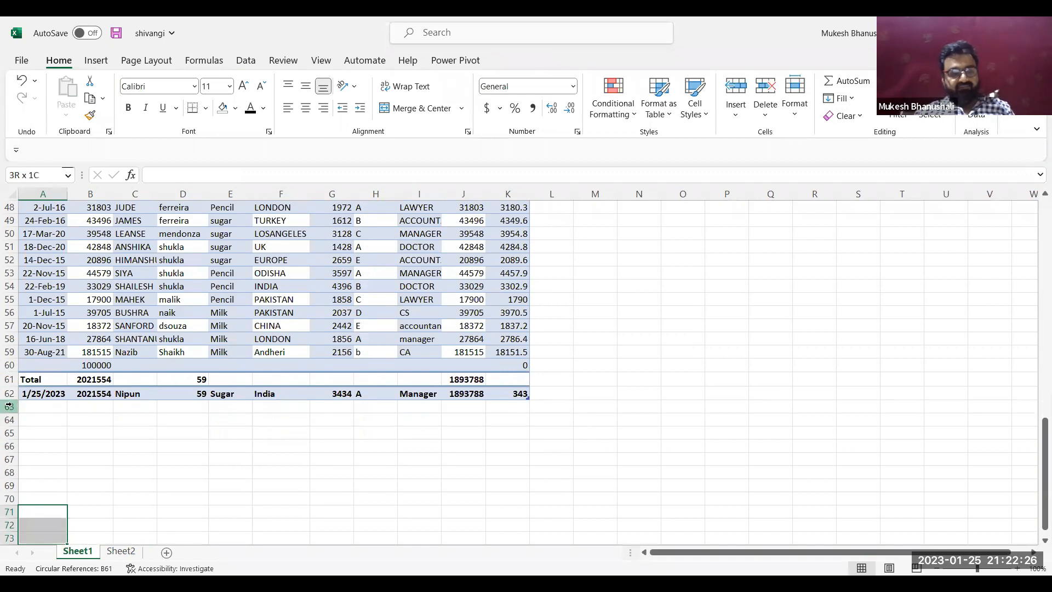
{"action": "left_click_drag", "start_coordinate": [9, 380], "coordinate": [9, 406]}
{"action": "key", "text": "ctrl+minus"}
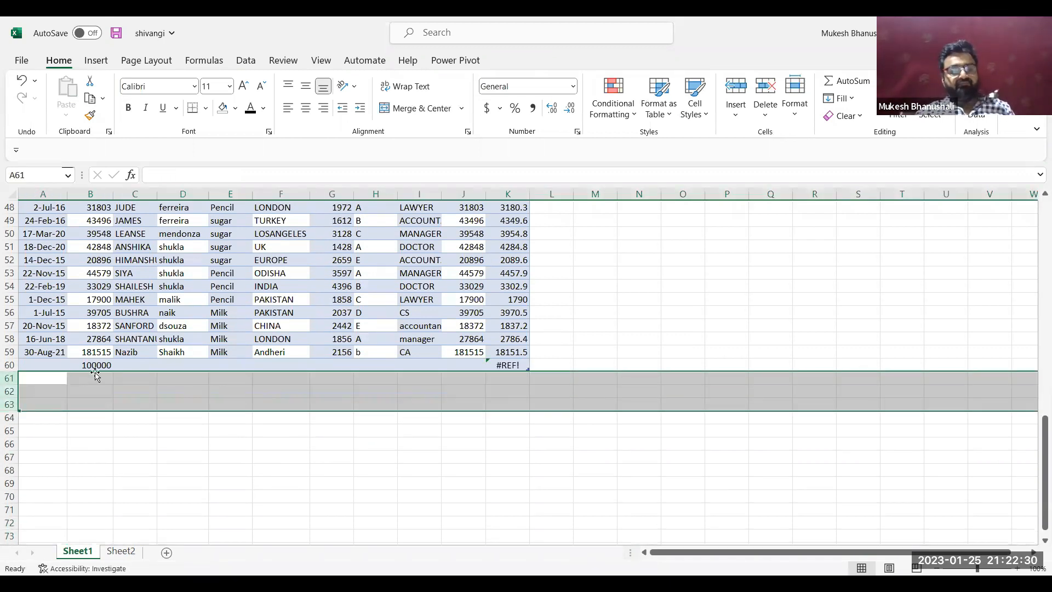
Turn on the Total Row for the employee table
{"action": "left_click", "coordinate": [181, 327]}
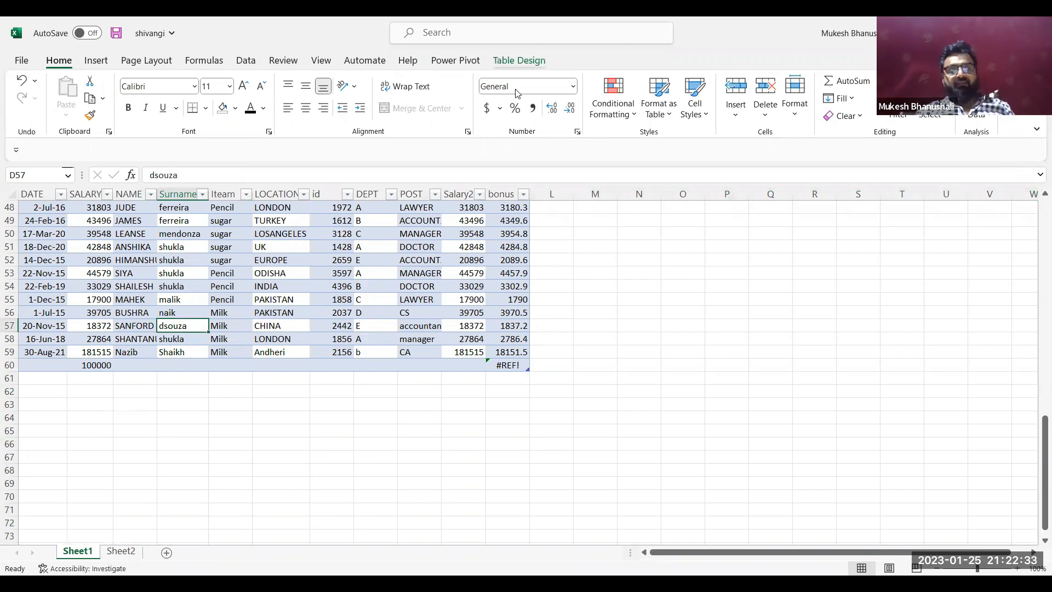
{"action": "left_click", "coordinate": [519, 60]}
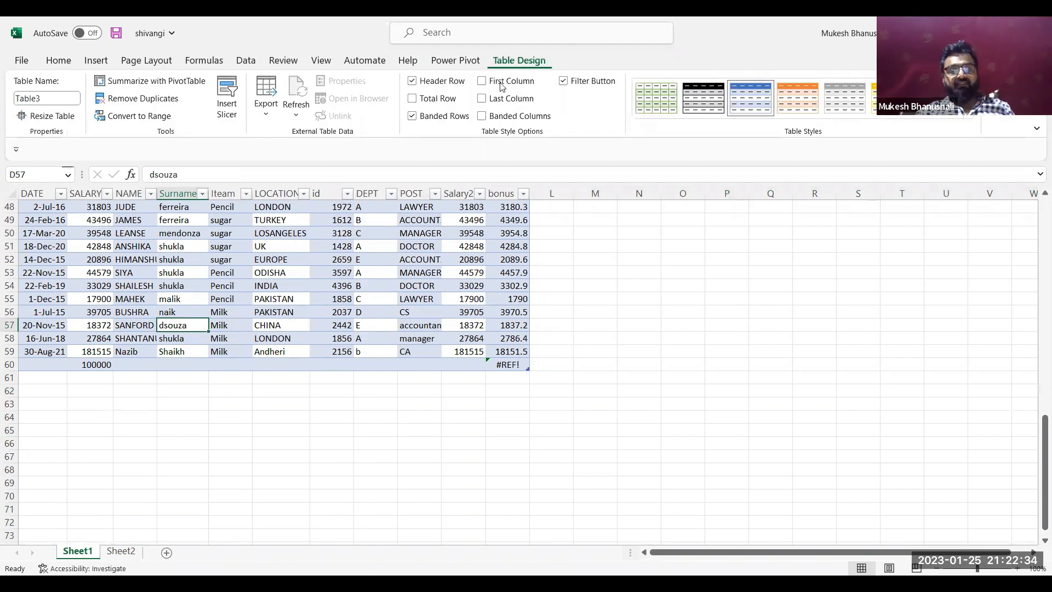
{"action": "left_click", "coordinate": [438, 102]}
{"action": "left_click", "coordinate": [437, 102]}
{"action": "left_click", "coordinate": [437, 102]}
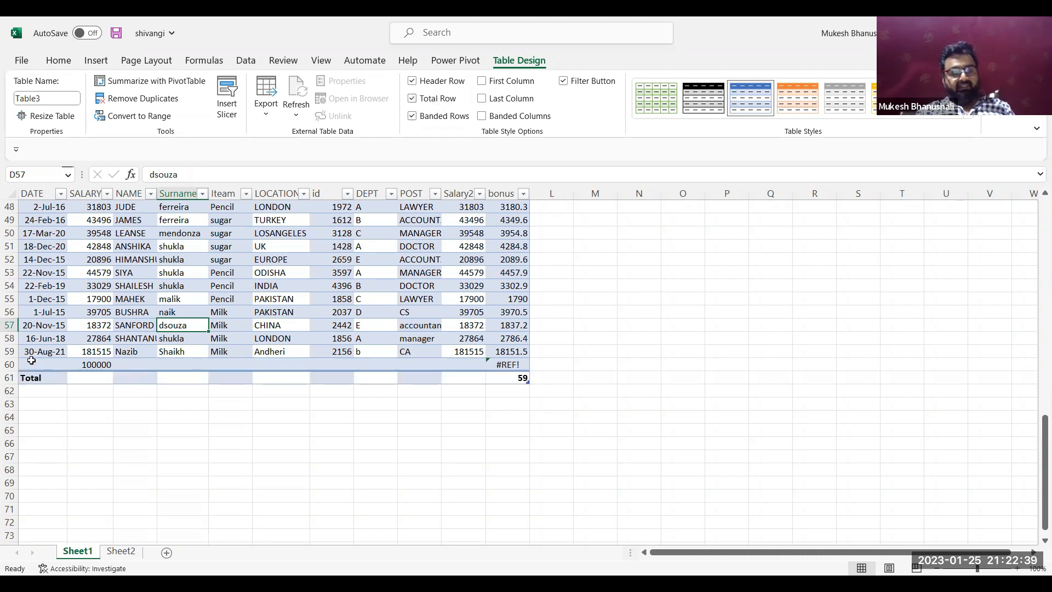
Delete the nearly empty row 60, which holds only a salary and a broken bonus formula
{"action": "left_click", "coordinate": [9, 365]}
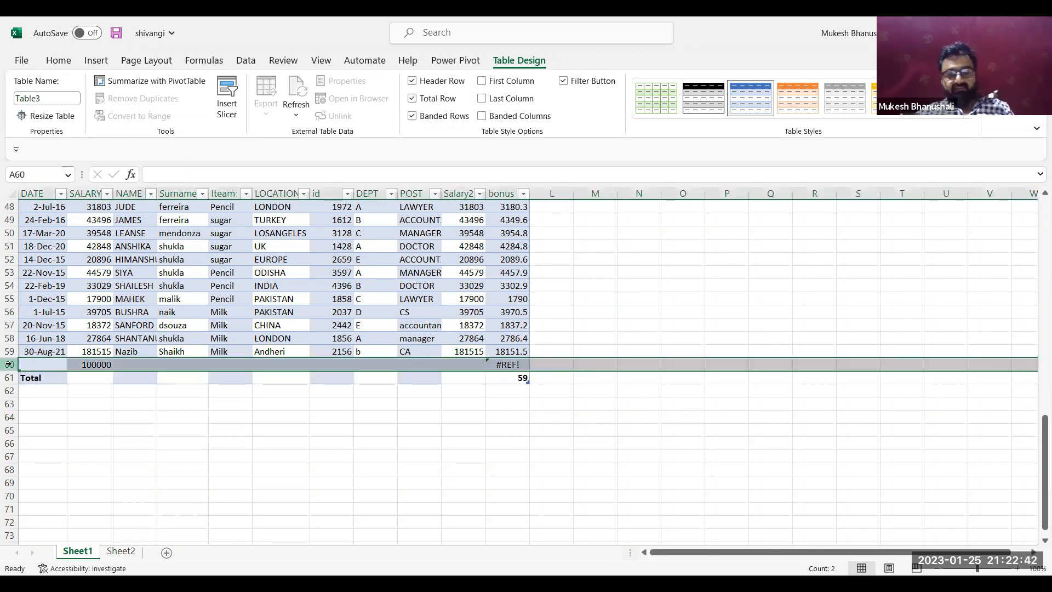
{"action": "key", "text": "ctrl+minus"}
{"action": "left_click", "coordinate": [199, 388]}
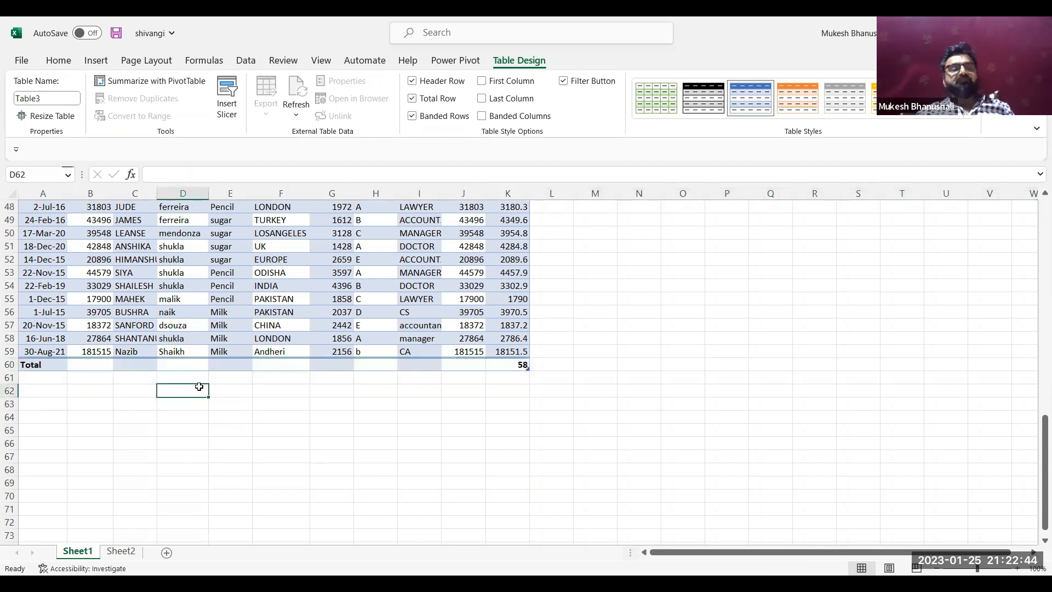
Turn off the Total Row of the employee table
{"action": "left_click", "coordinate": [228, 313]}
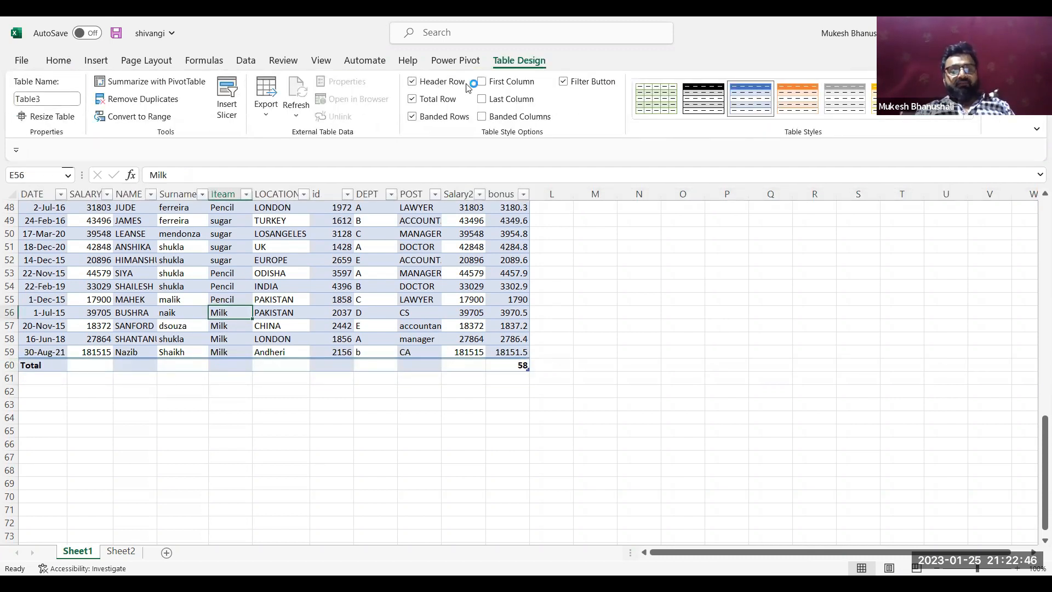
{"action": "left_click", "coordinate": [412, 98]}
{"action": "left_click", "coordinate": [357, 220]}
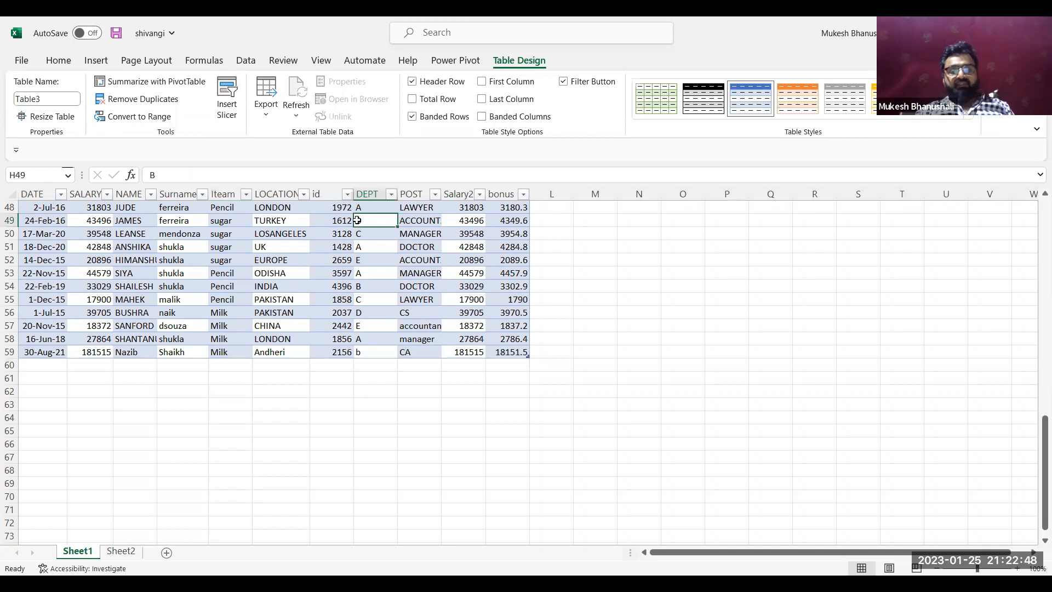
Delete the last employee record, number 58 of 58, through the data form and close the form
{"action": "left_click", "coordinate": [251, 65]}
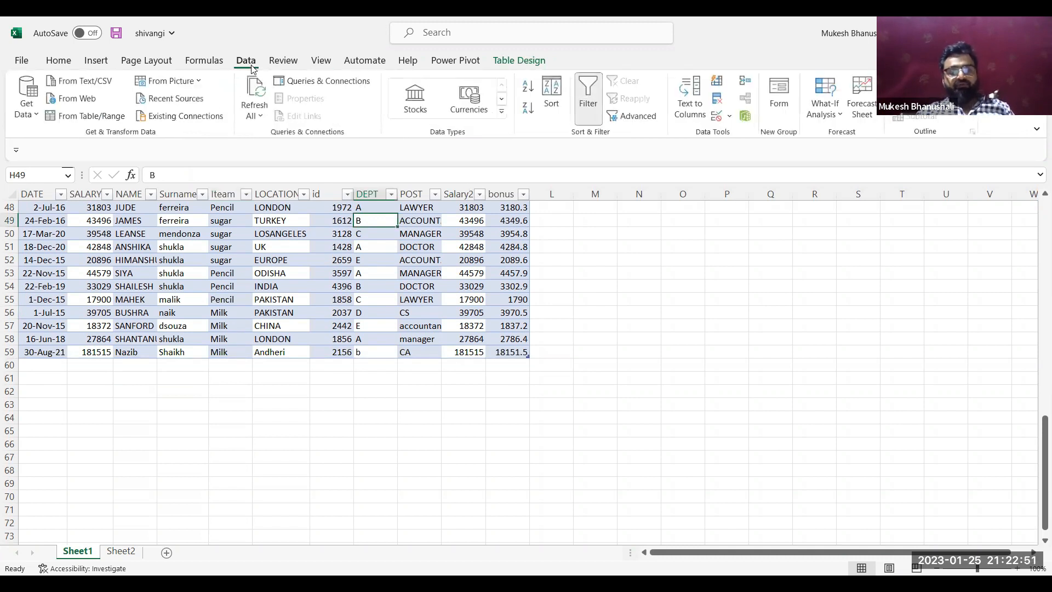
{"action": "left_click", "coordinate": [784, 89]}
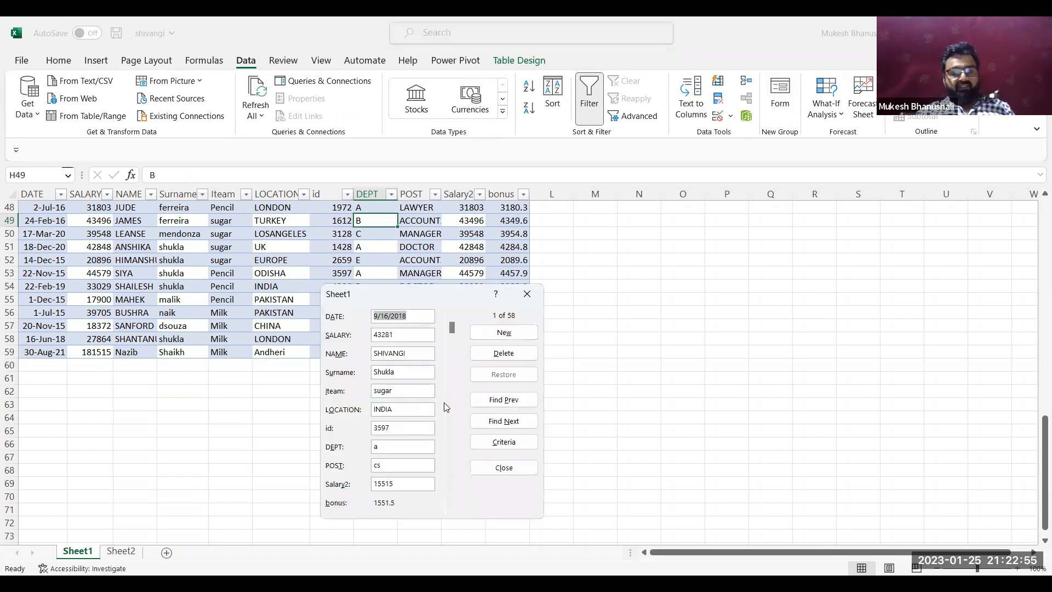
{"action": "left_click", "coordinate": [453, 400]}
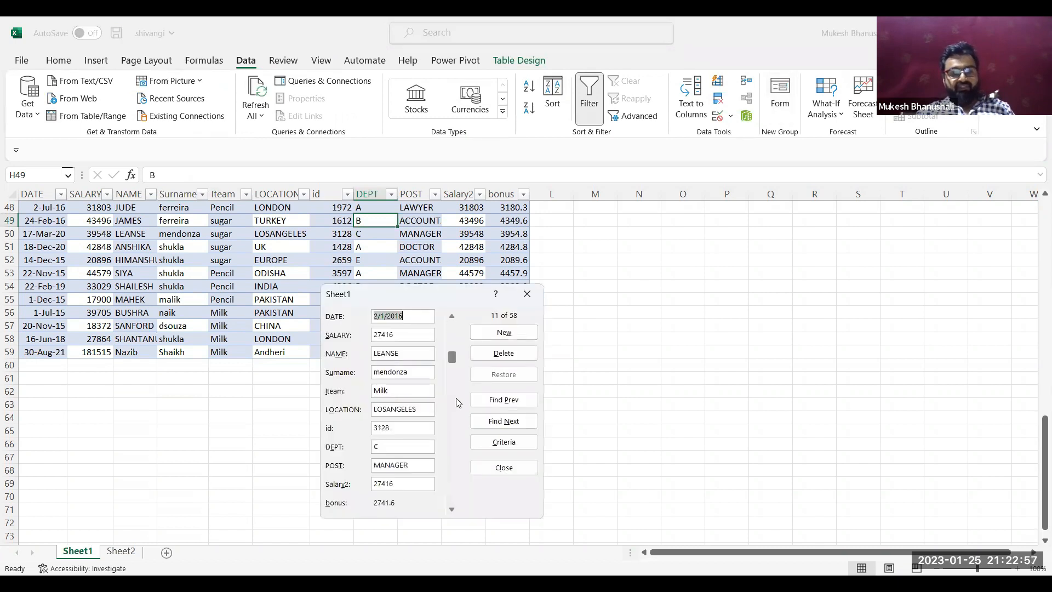
{"action": "left_click", "coordinate": [453, 448]}
{"action": "left_click_drag", "start_coordinate": [452, 448], "coordinate": [454, 469]}
{"action": "left_click", "coordinate": [454, 480]}
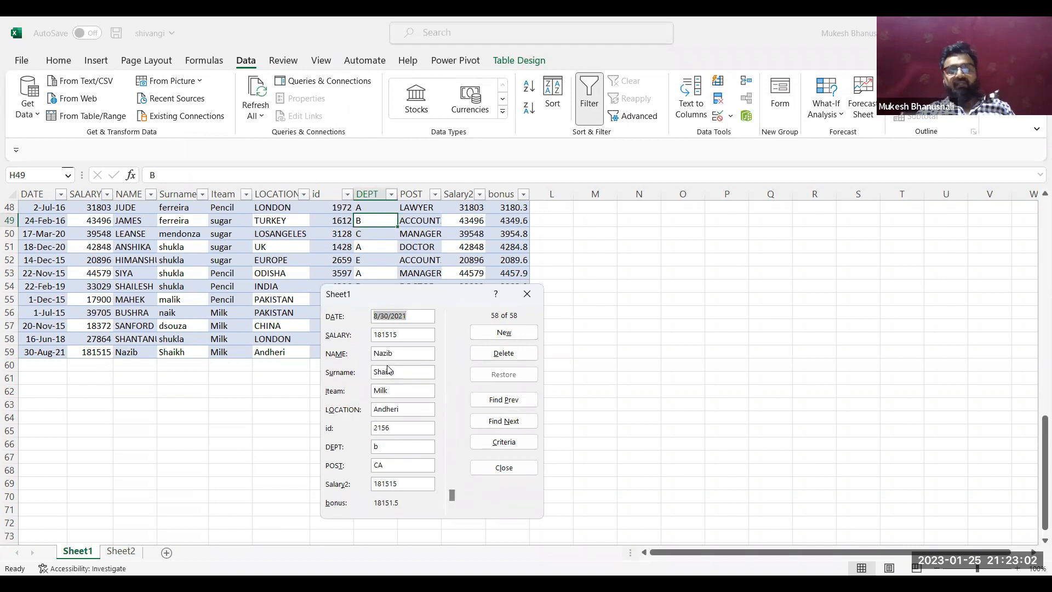
{"action": "left_click", "coordinate": [501, 354]}
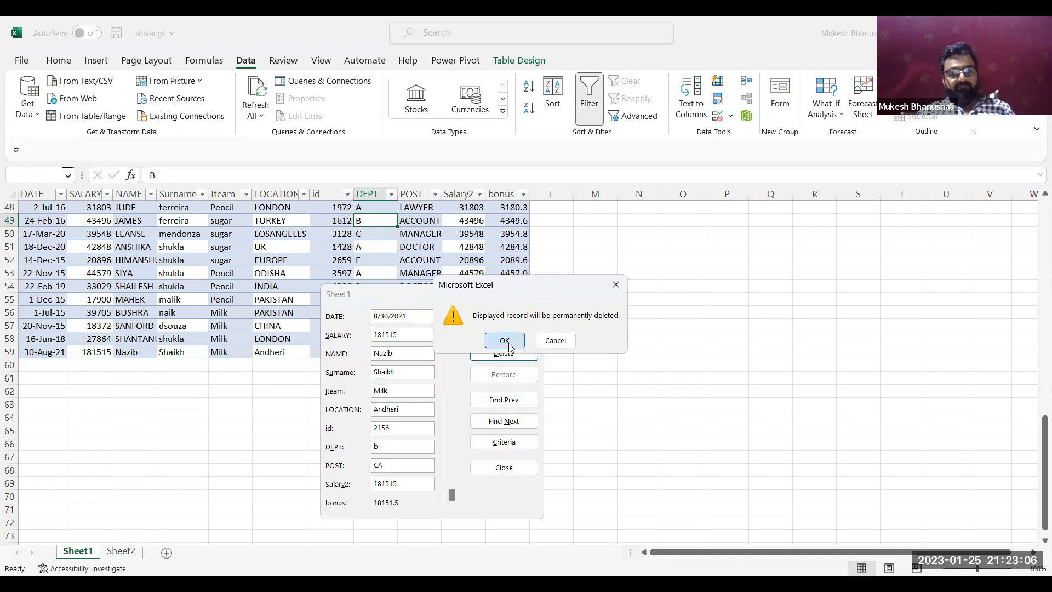
{"action": "left_click", "coordinate": [504, 341]}
{"action": "left_click", "coordinate": [532, 295]}
{"action": "left_click", "coordinate": [579, 262]}
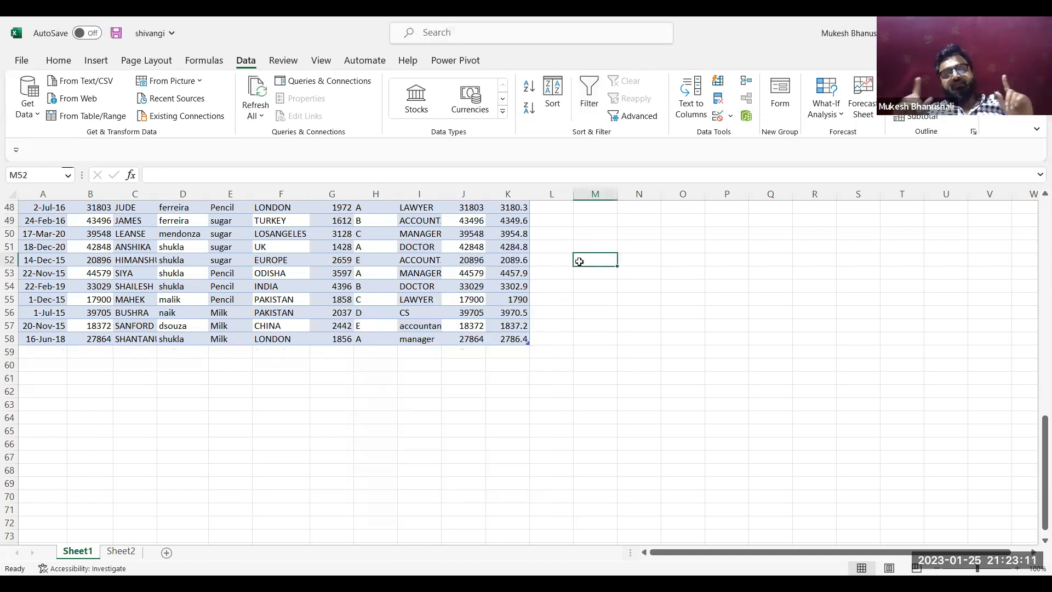
Undo the deletion of the last employee record in row 59
{"action": "key", "text": "ctrl+z"}
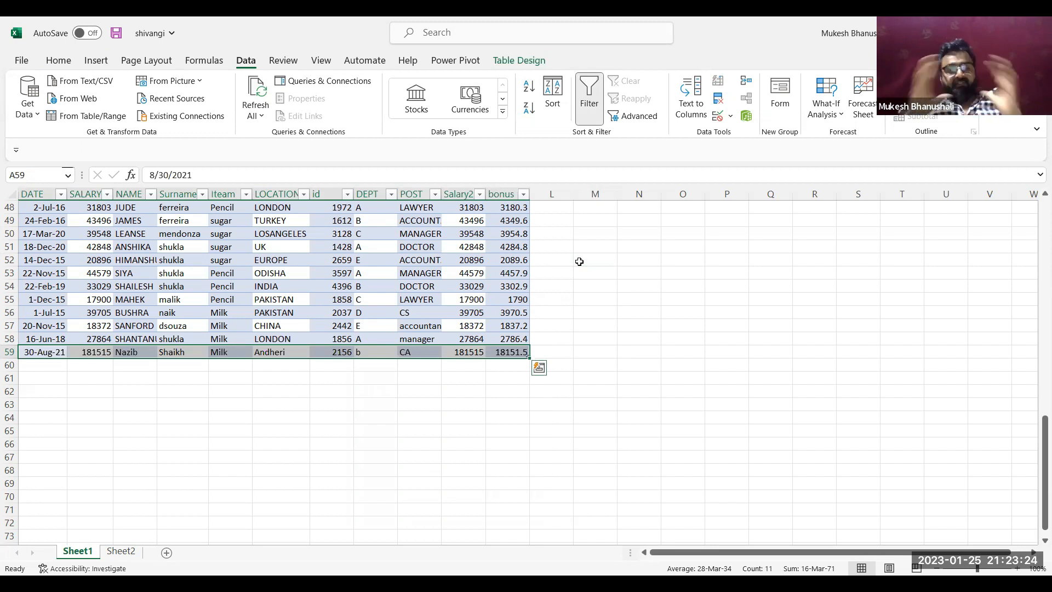
{"action": "left_click", "coordinate": [429, 235]}
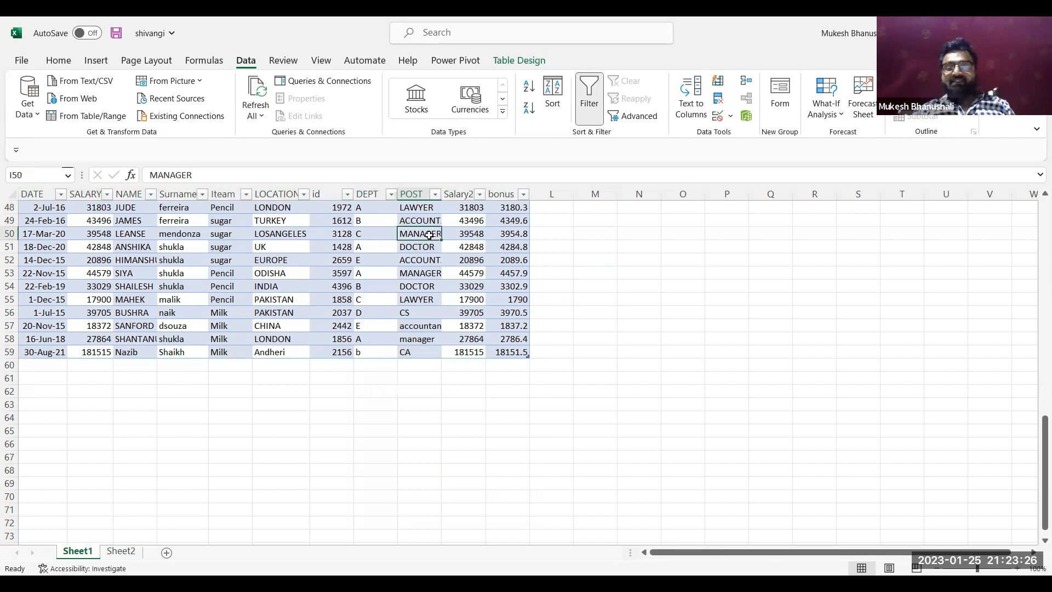
{"action": "left_click", "coordinate": [648, 231]}
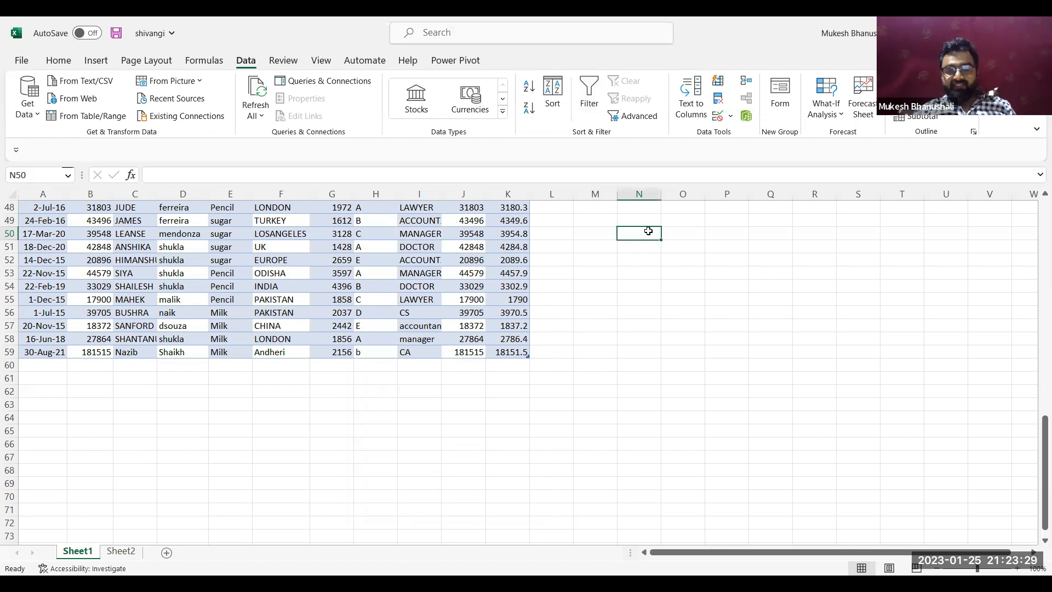
Enter the headers PID and Product in cells A1 and B1 of Sheet2
{"action": "left_click", "coordinate": [121, 551]}
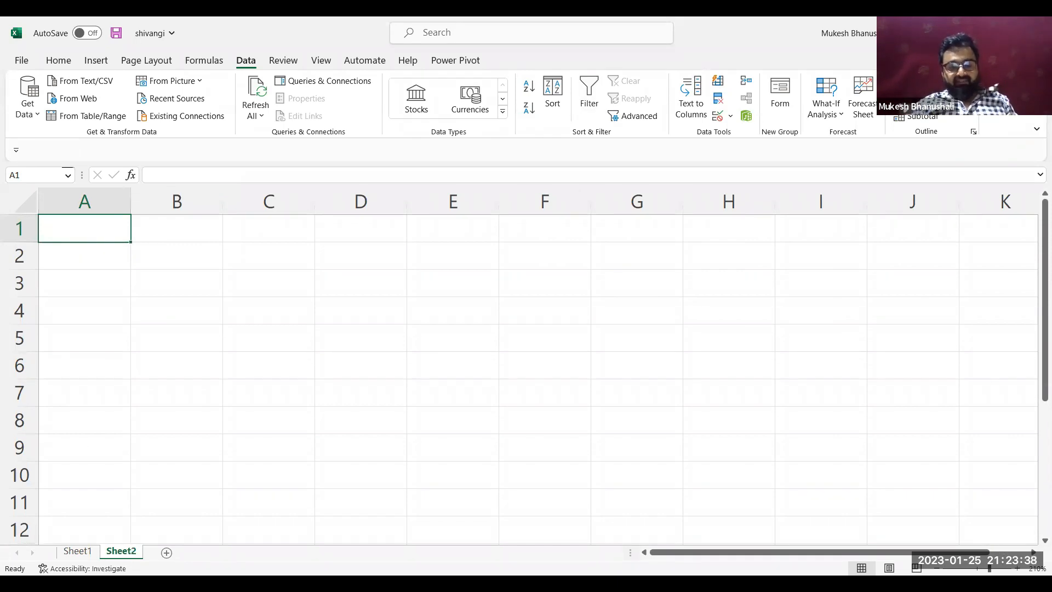
{"action": "type", "text": "id"}
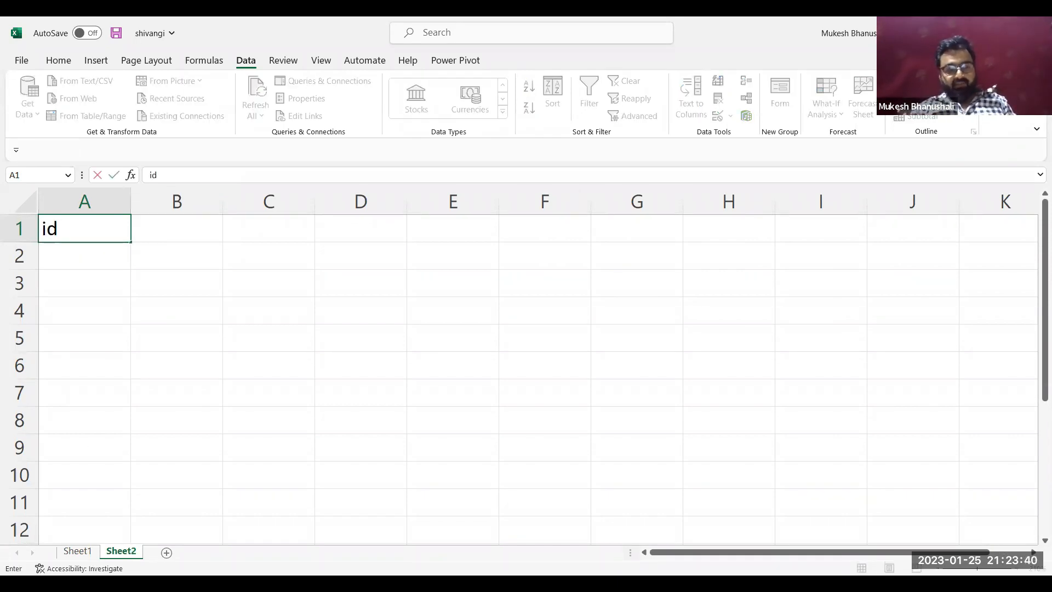
{"action": "key", "text": "BackSpace"}
{"action": "key", "text": "BackSpace"}
{"action": "type", "text": "PID"}
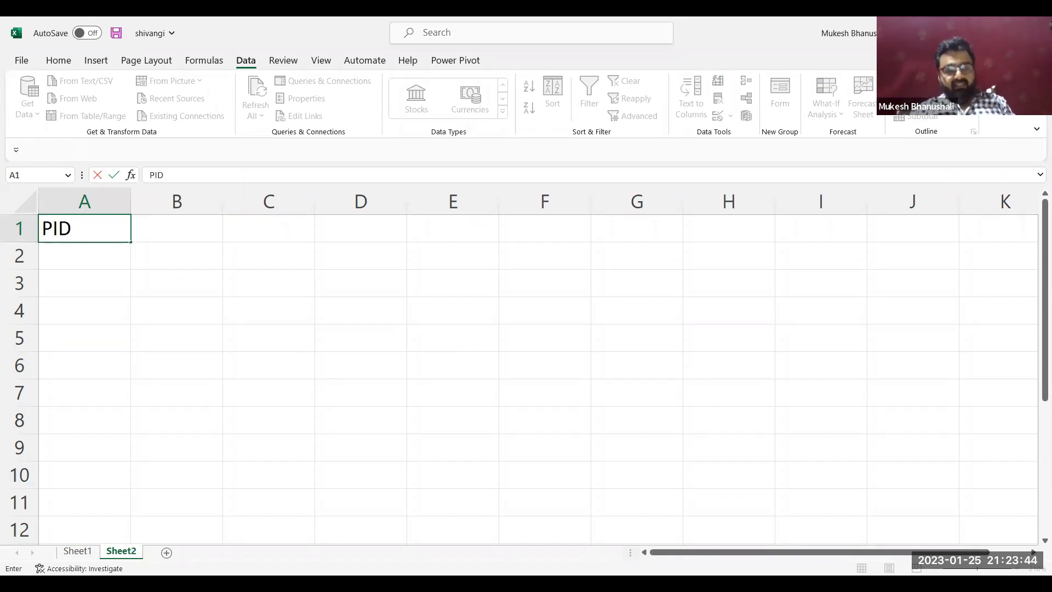
{"action": "key", "text": "Tab"}
{"action": "type", "text": "Product"}
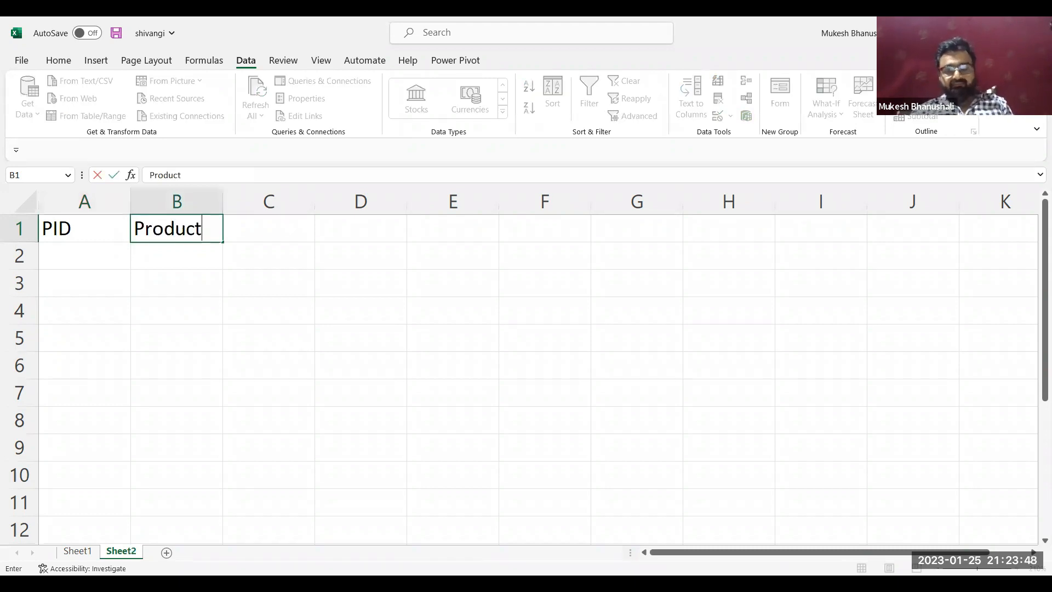
{"action": "key", "text": "Return"}
Enter the numbers 1 to 5 under PID in cells A2 to A6
{"action": "key", "text": "Left"}
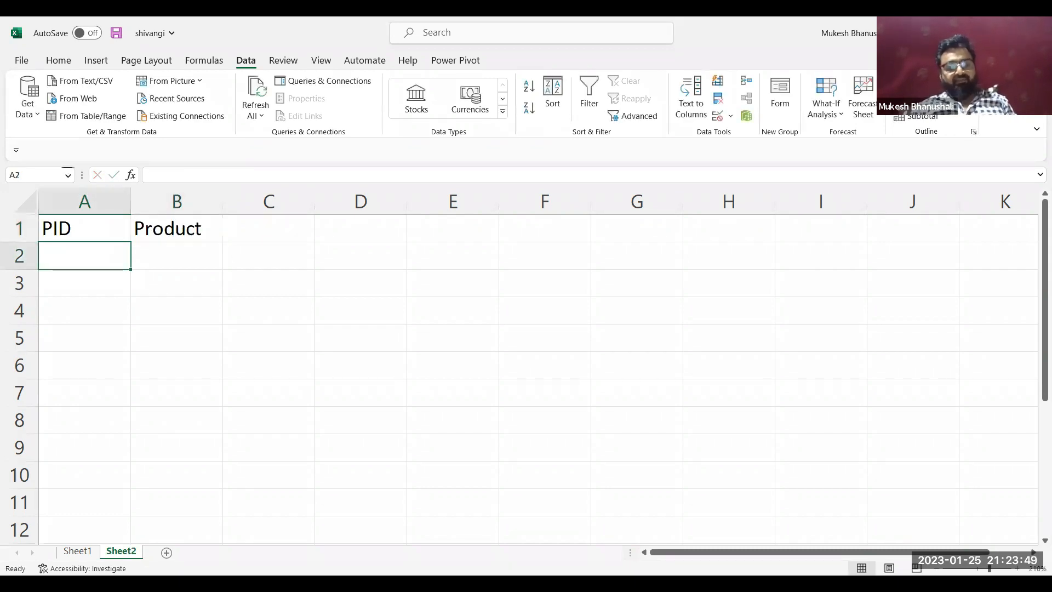
{"action": "type", "text": "1"}
{"action": "key", "text": "Return"}
{"action": "type", "text": "2"}
{"action": "key", "text": "Return"}
{"action": "type", "text": "3"}
{"action": "key", "text": "Return"}
{"action": "type", "text": "4"}
{"action": "key", "text": "Return"}
{"action": "type", "text": "5"}
{"action": "key", "text": "Return"}
Fill the Product column from B2 to B6 with sugar, apple, mango, banana and grapes
{"action": "key", "text": "Right"}
{"action": "key", "text": "Up"}
{"action": "key", "text": "Up"}
{"action": "key", "text": "Up"}
{"action": "key", "text": "Up"}
{"action": "key", "text": "Up"}
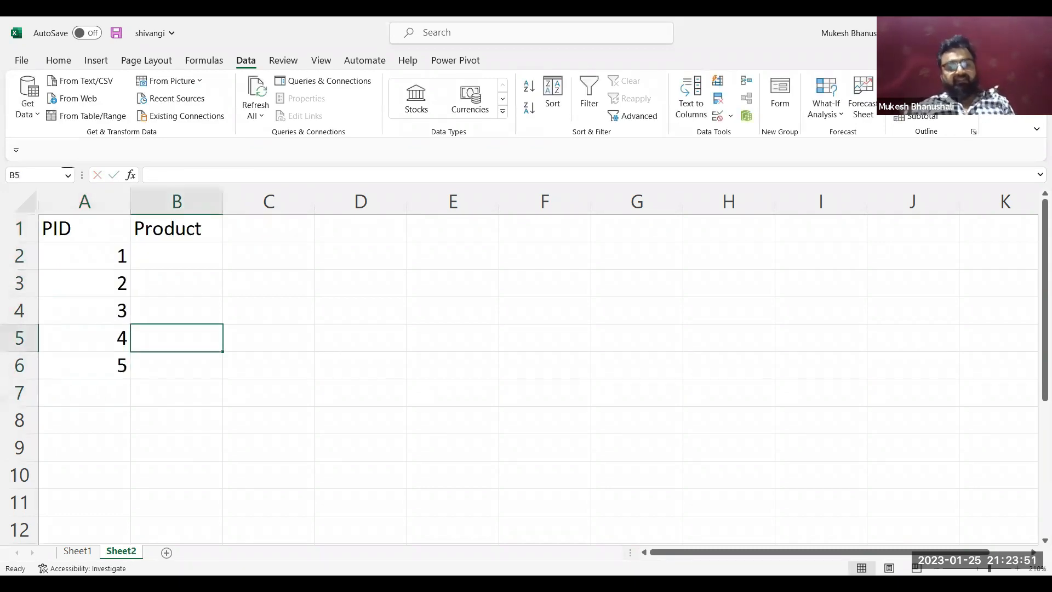
{"action": "type", "text": "sugar"}
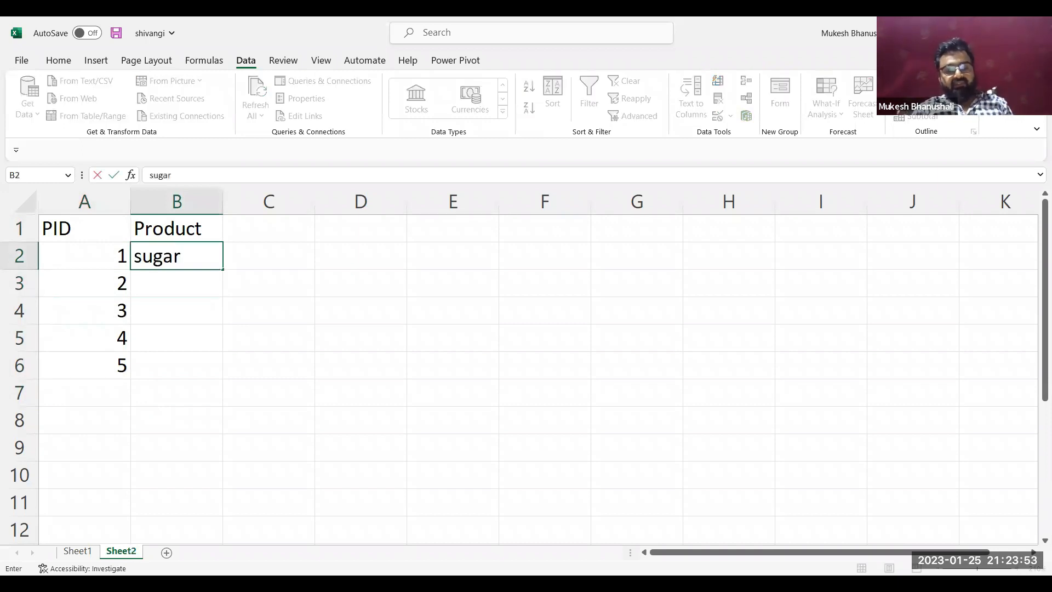
{"action": "key", "text": "Return"}
{"action": "type", "text": "apple"}
{"action": "key", "text": "Return"}
{"action": "type", "text": "manf"}
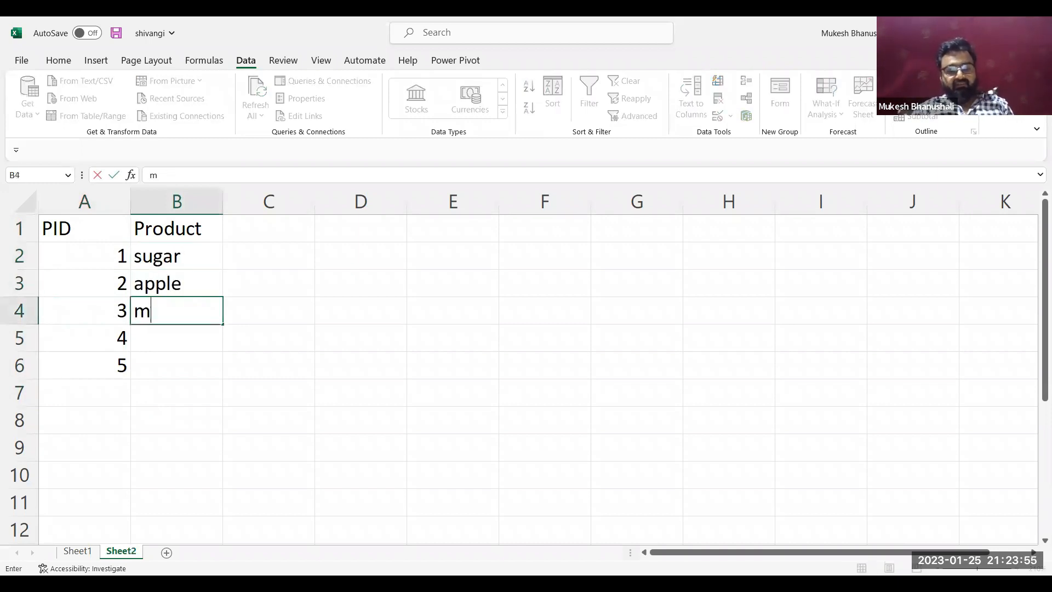
{"action": "key", "text": "BackSpace"}
{"action": "type", "text": "go\\"}
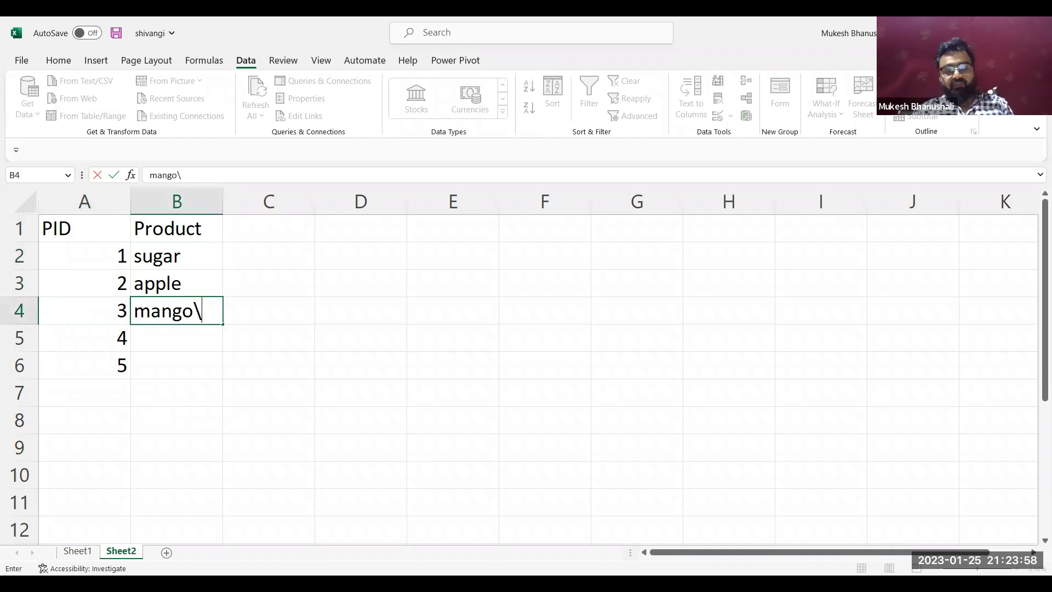
{"action": "key", "text": "BackSpace"}
{"action": "key", "text": "Return"}
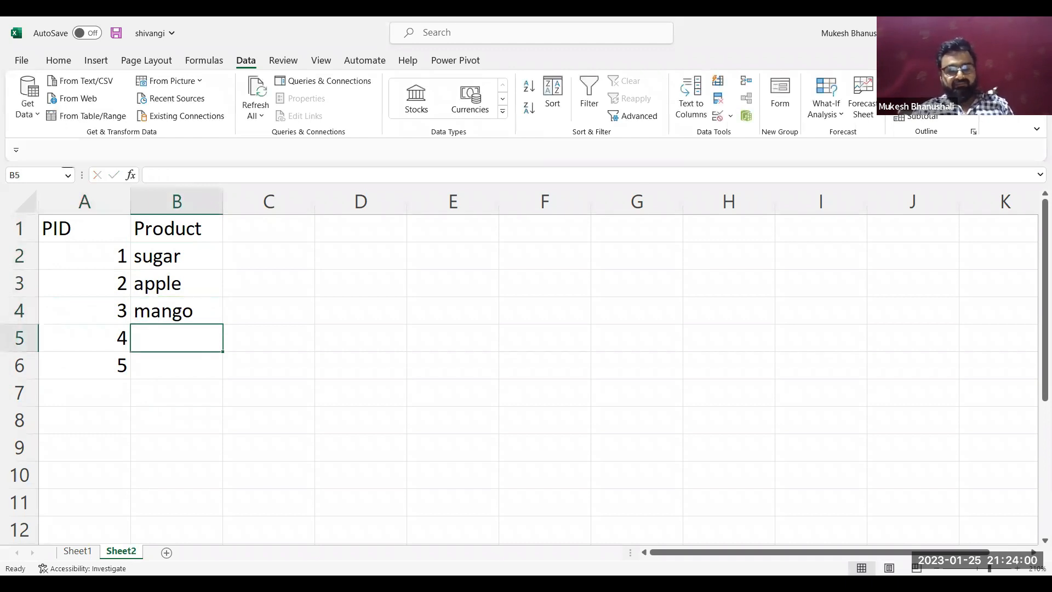
{"action": "type", "text": "banana"}
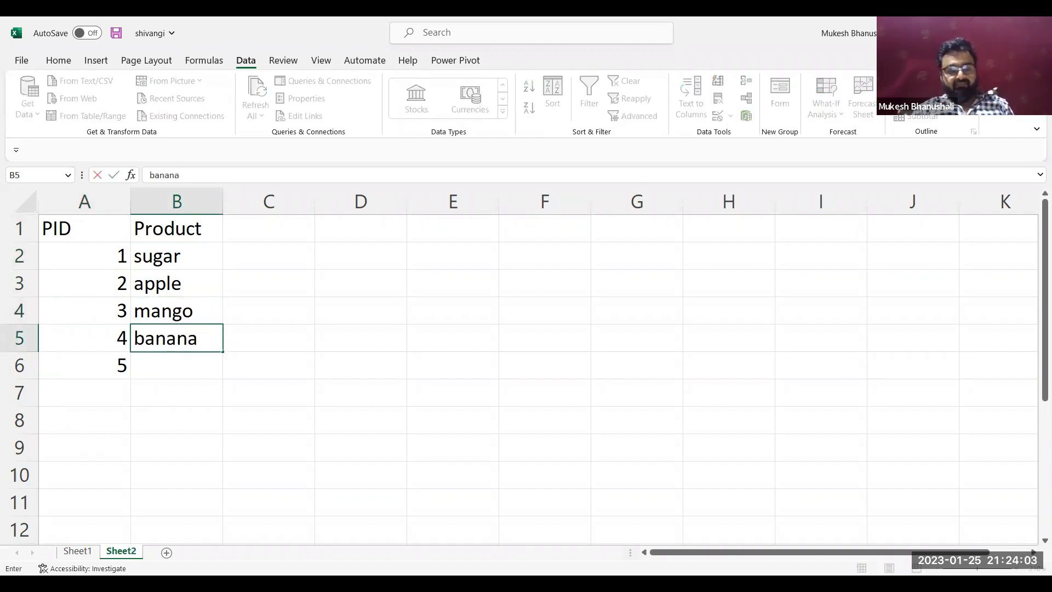
{"action": "key", "text": "Return"}
{"action": "type", "text": "grapes"}
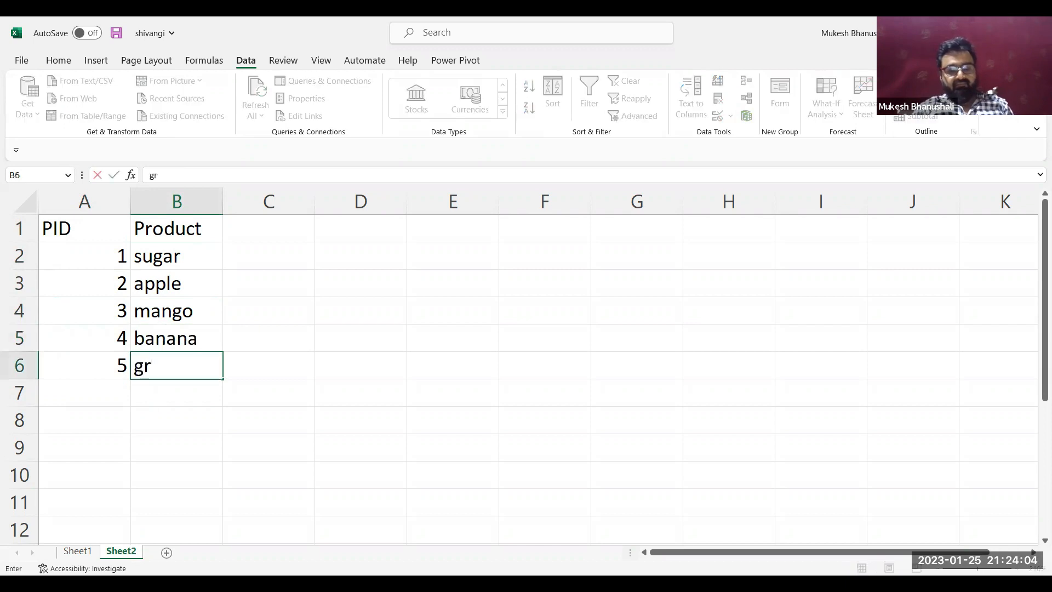
{"action": "key", "text": "Return"}
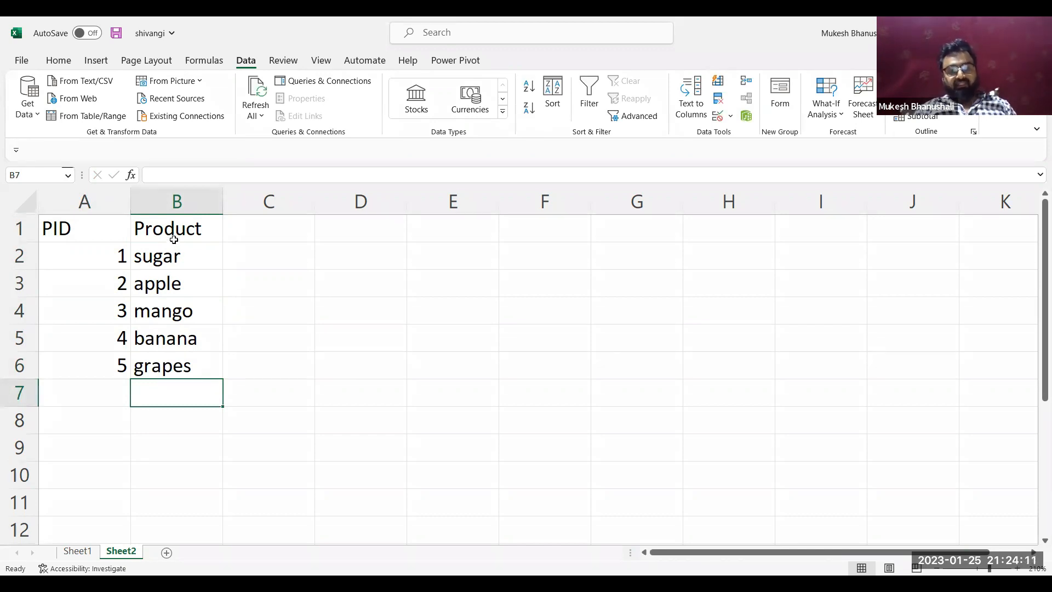
Convert the Product range B1:B6 into a table that has headers
{"action": "left_click_drag", "start_coordinate": [173, 237], "coordinate": [185, 356]}
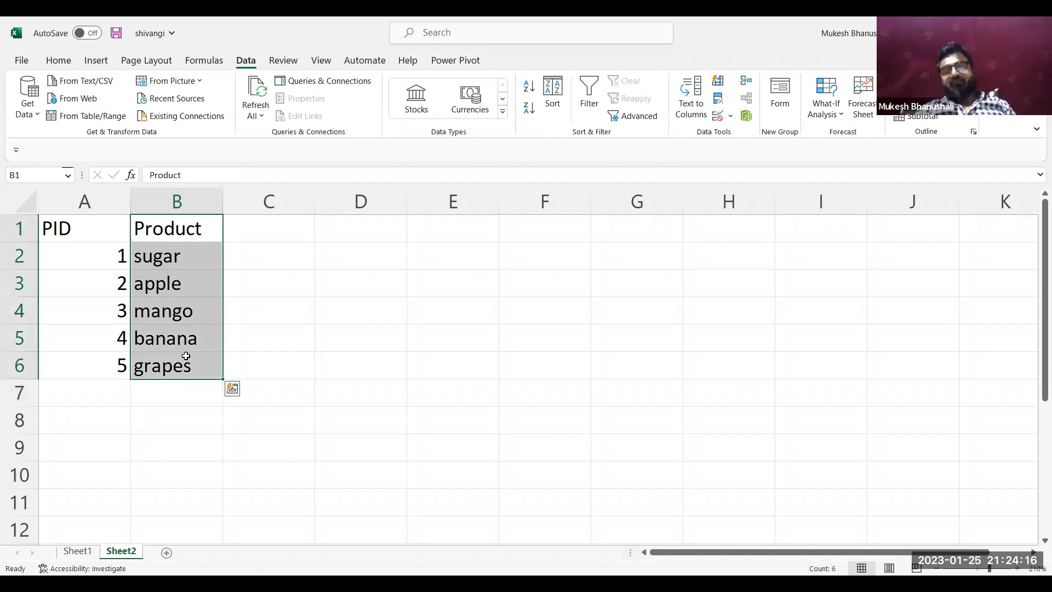
{"action": "key", "text": "ctrl+t"}
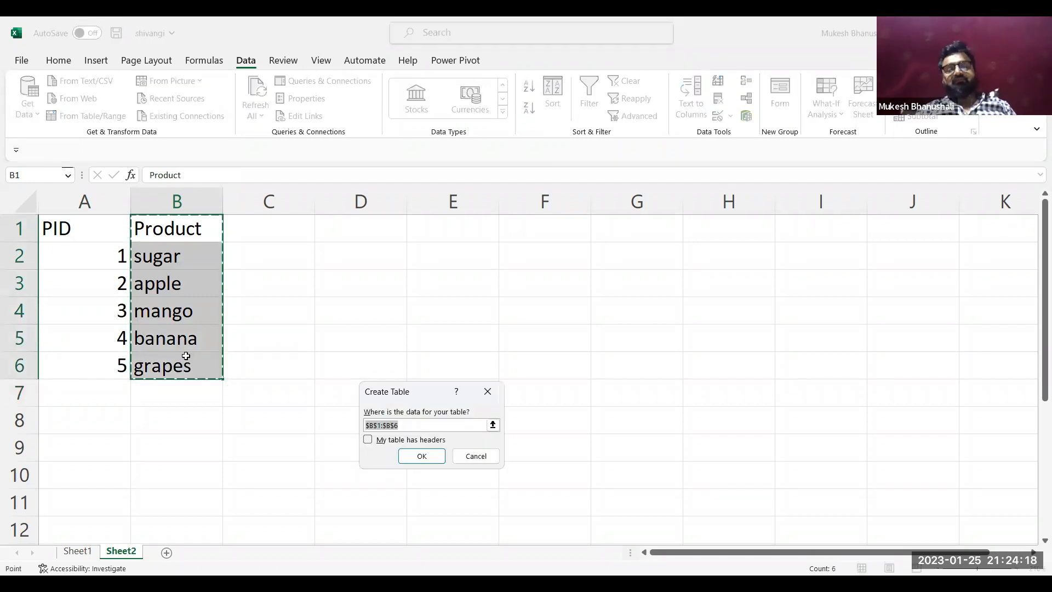
{"action": "left_click", "coordinate": [367, 441]}
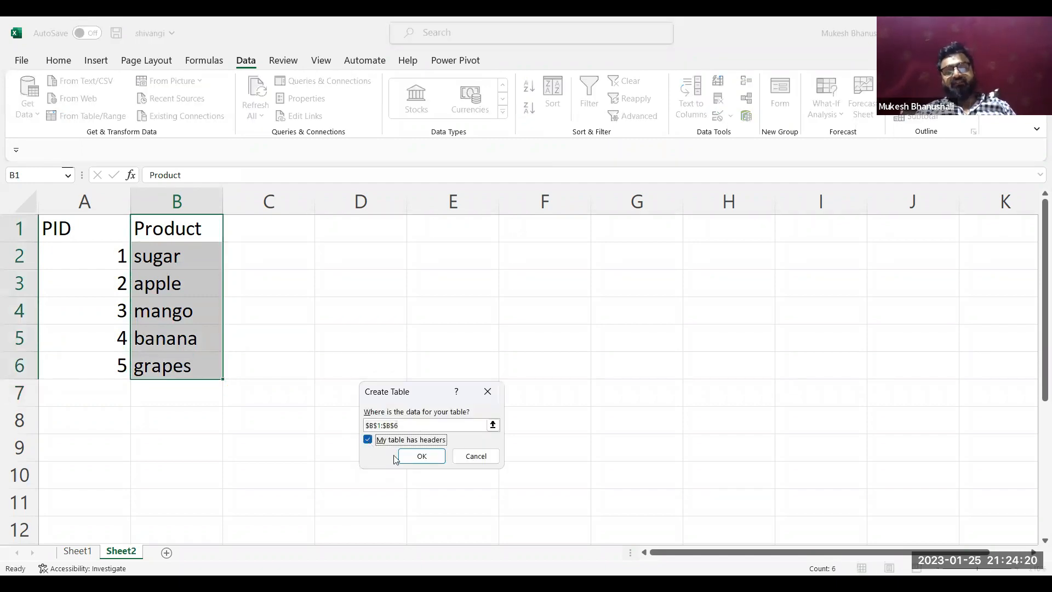
{"action": "left_click", "coordinate": [421, 455]}
{"action": "left_click", "coordinate": [196, 285]}
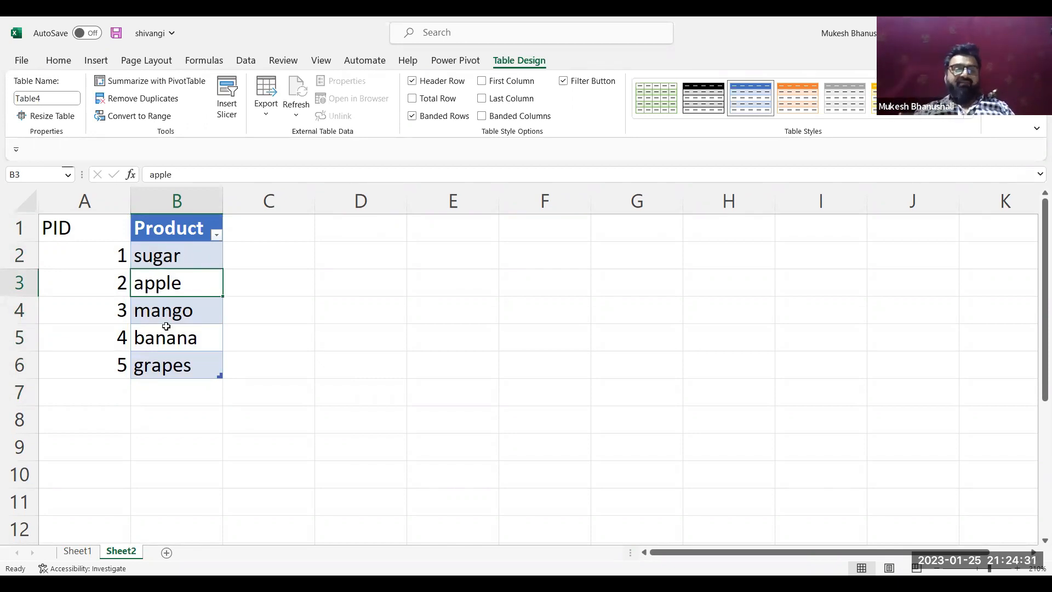
Extend the Product table by adding chiku in cell B7, directly below grapes
{"action": "left_click", "coordinate": [172, 394]}
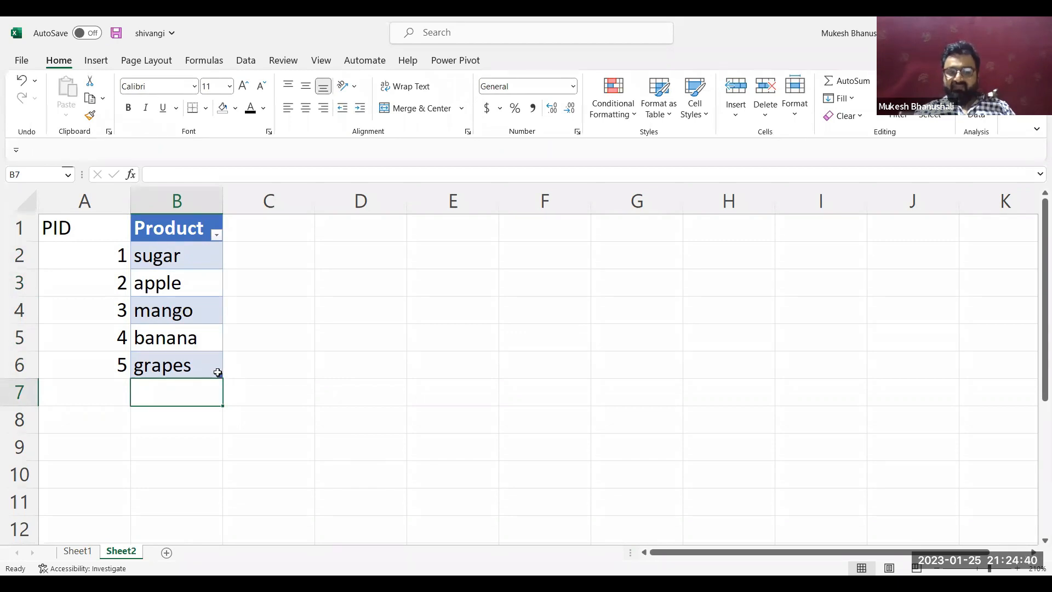
{"action": "left_click_drag", "start_coordinate": [173, 410], "coordinate": [189, 390]}
{"action": "left_click", "coordinate": [189, 390]}
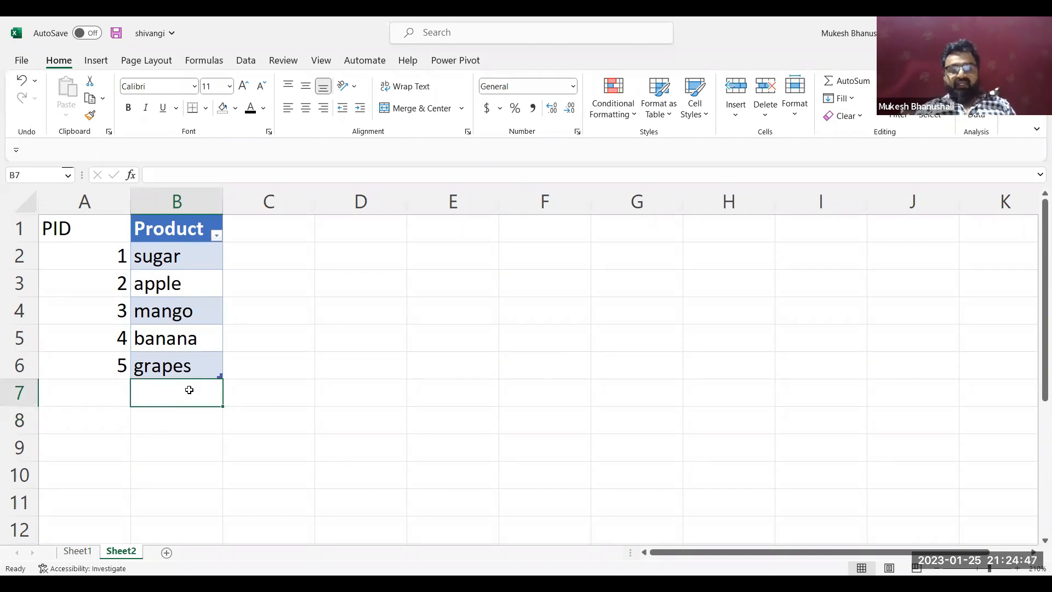
{"action": "type", "text": "chiku"}
{"action": "key", "text": "Return"}
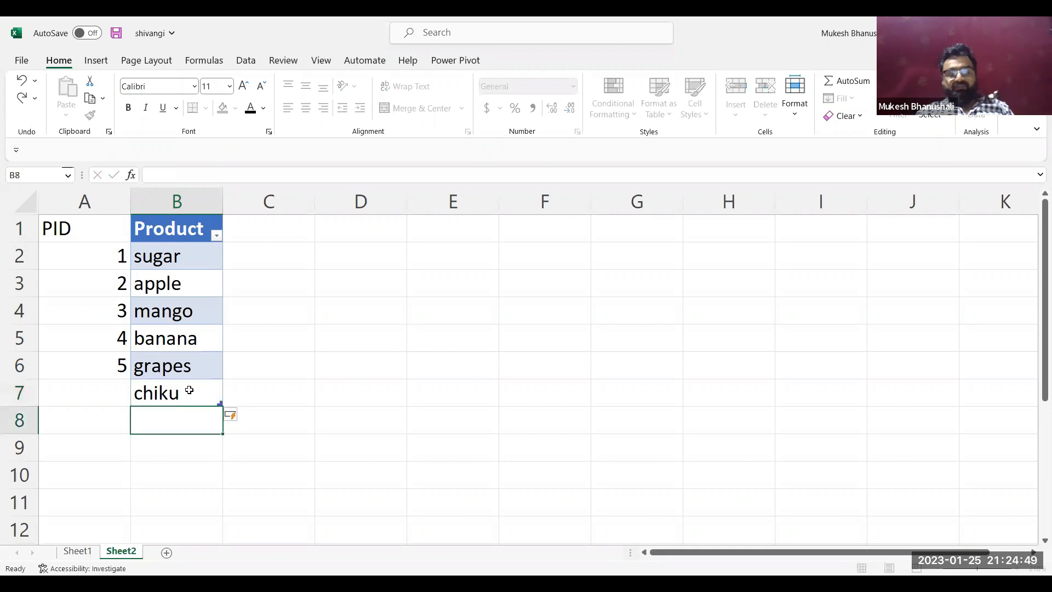
{"action": "left_click", "coordinate": [191, 260]}
{"action": "left_click", "coordinate": [187, 299]}
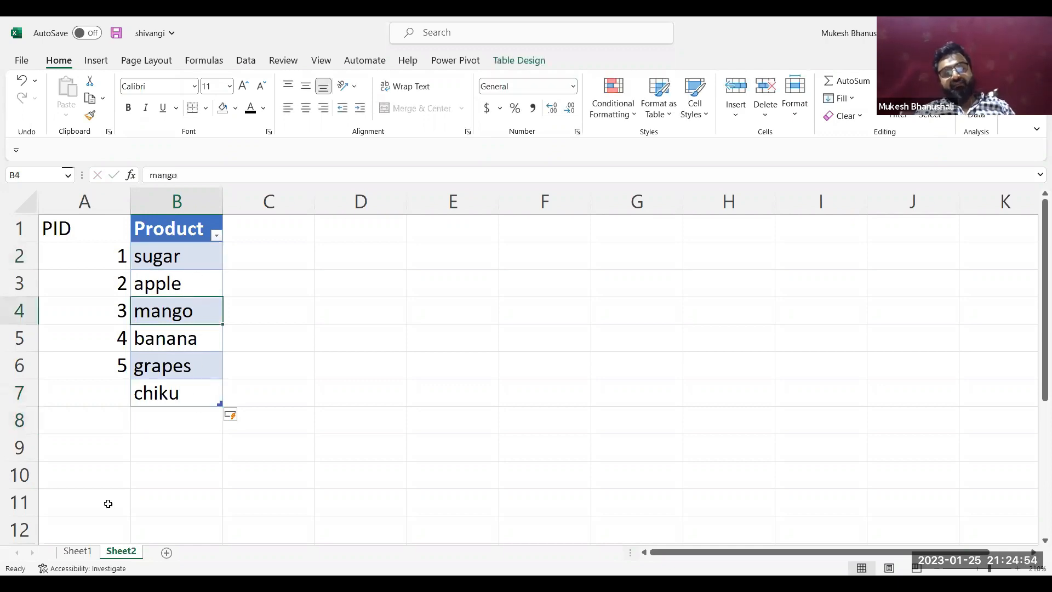
{"action": "left_click", "coordinate": [77, 551]}
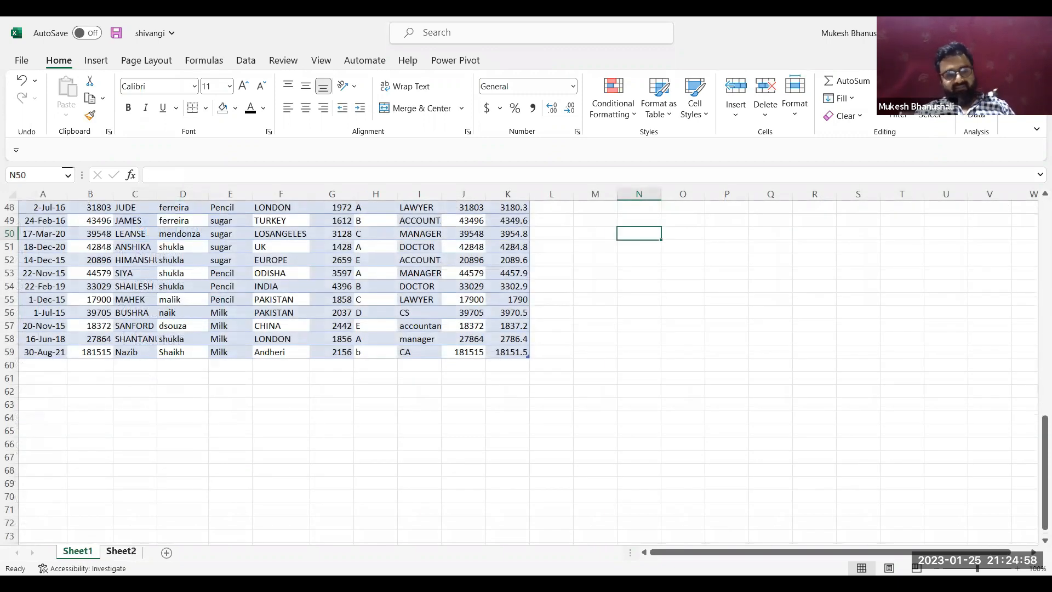
{"action": "left_click", "coordinate": [121, 551]}
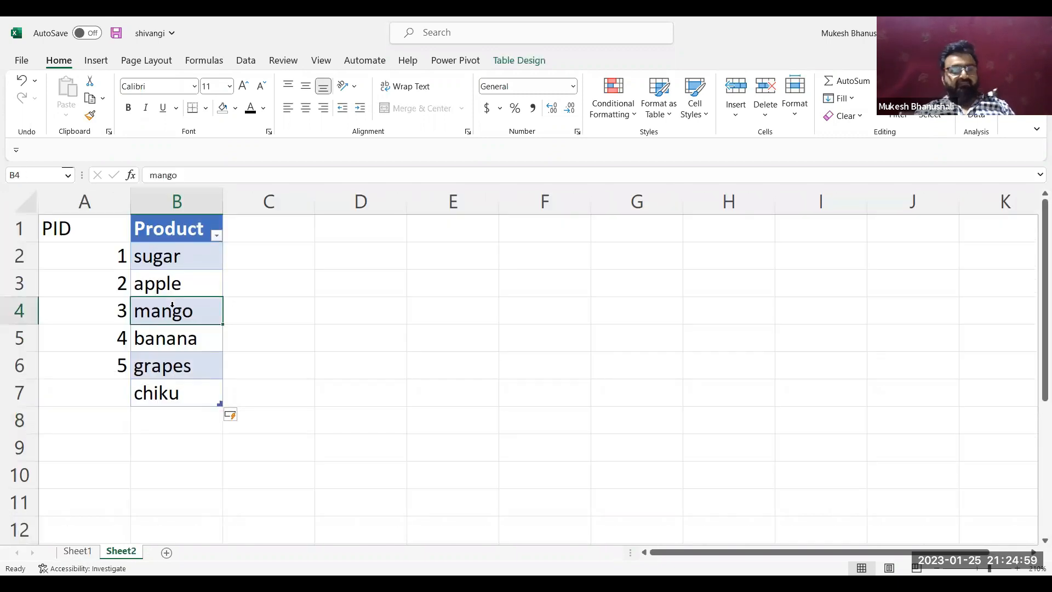
Remove the Product table in column B and the PID entries in column A of Sheet2
{"action": "left_click", "coordinate": [183, 202]}
{"action": "key", "text": "Delete"}
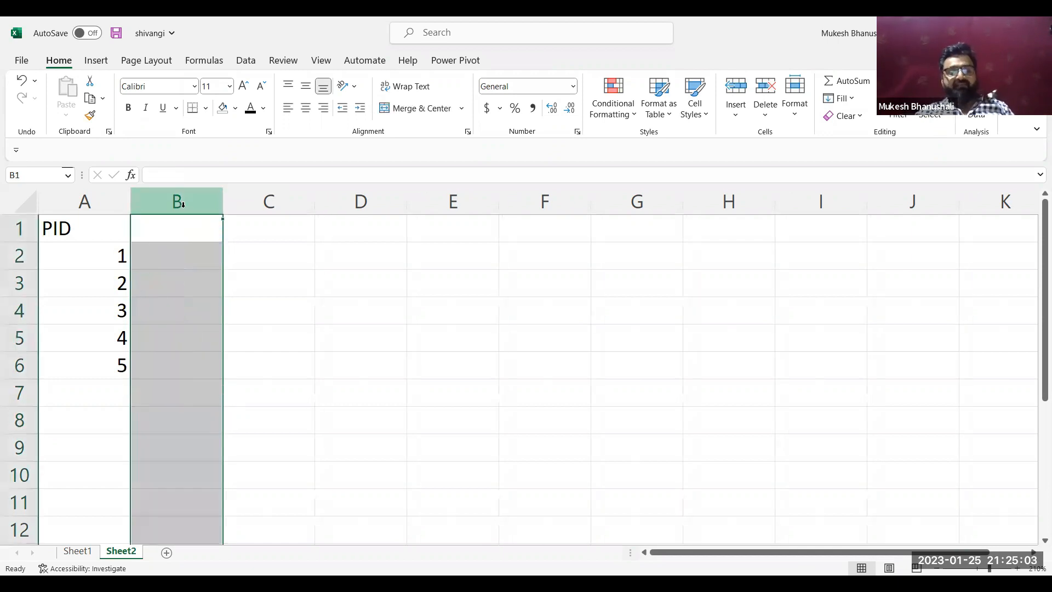
{"action": "key", "text": "Left"}
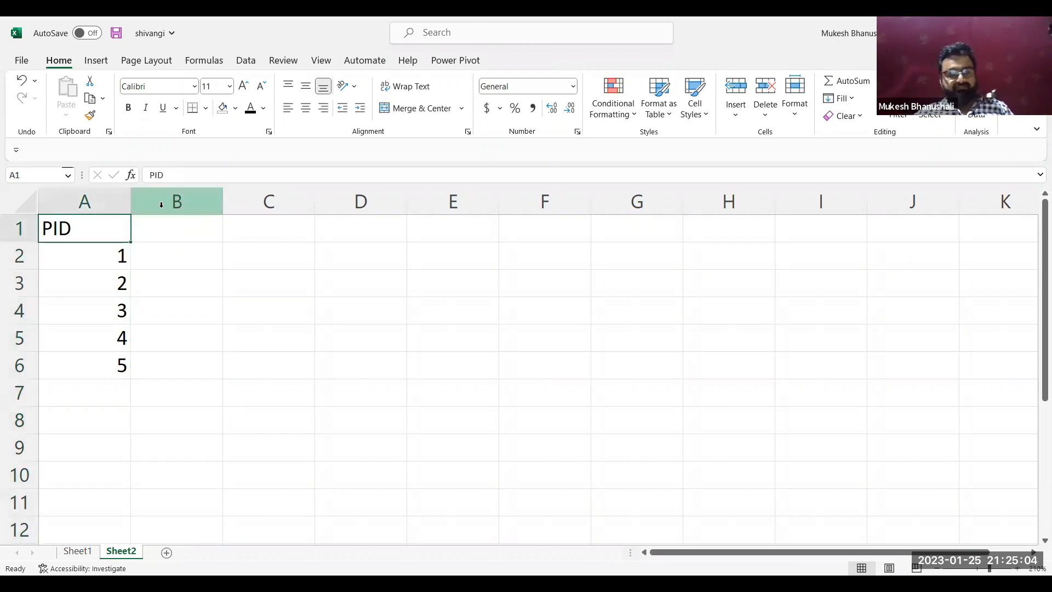
{"action": "left_click", "coordinate": [83, 202]}
{"action": "key", "text": "Delete"}
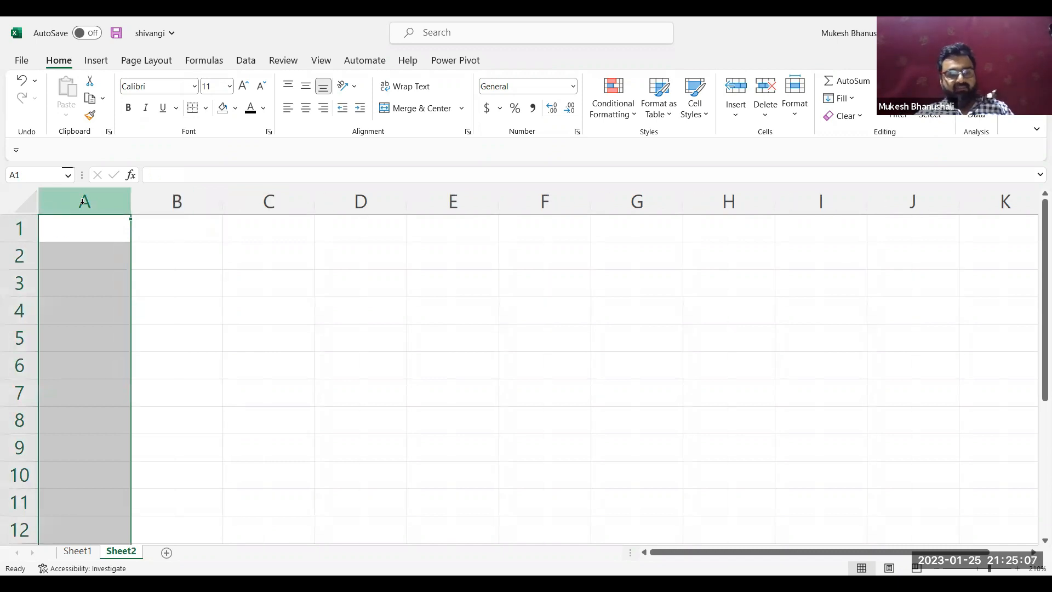
Return to the employee table on Sheet1 and go up to its header row in the Iteam column
{"action": "left_click", "coordinate": [83, 263]}
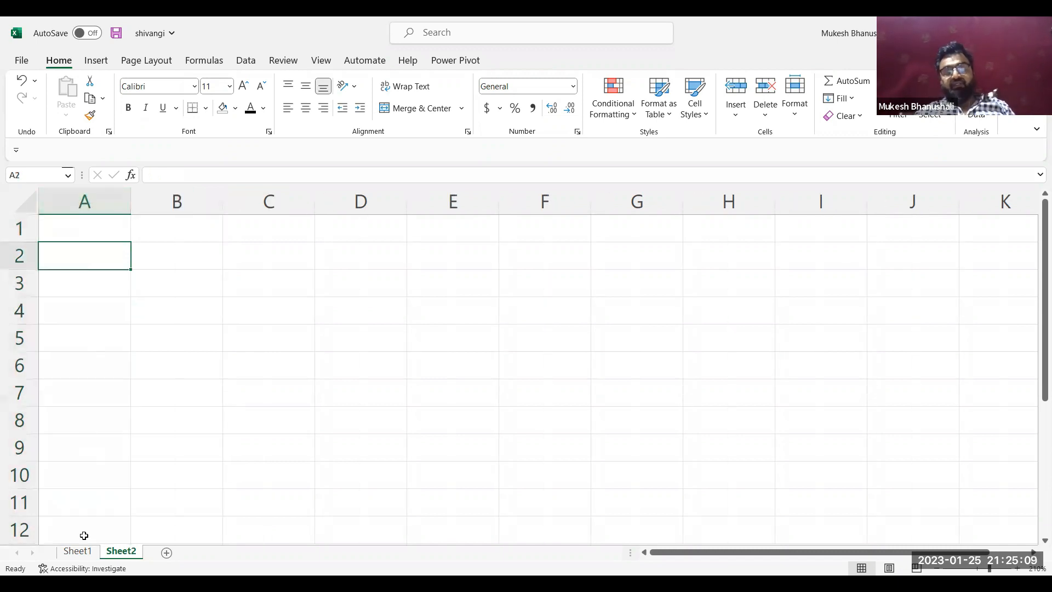
{"action": "left_click", "coordinate": [83, 552]}
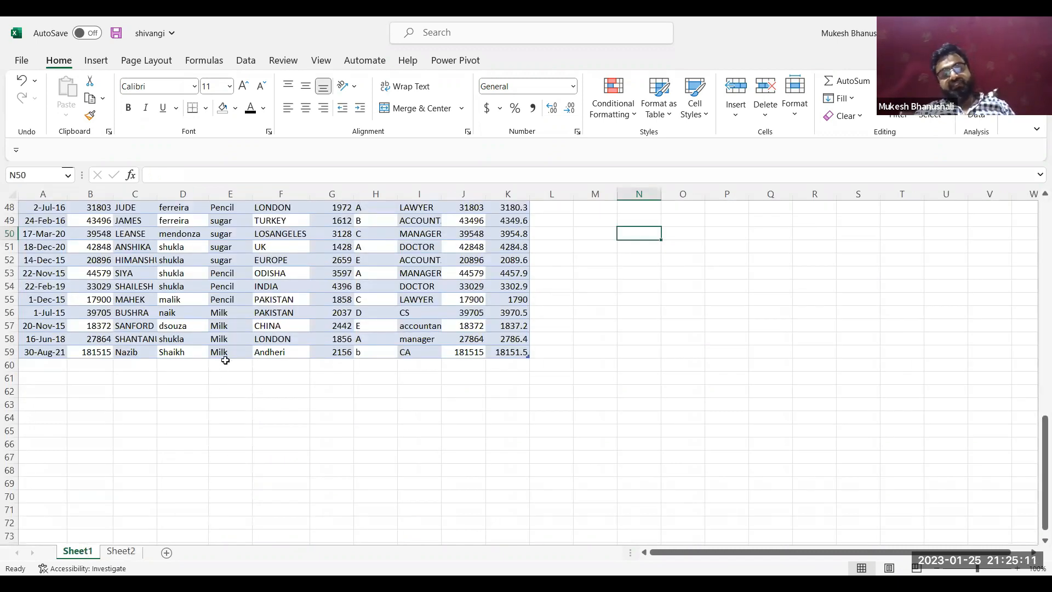
{"action": "left_click", "coordinate": [250, 297]}
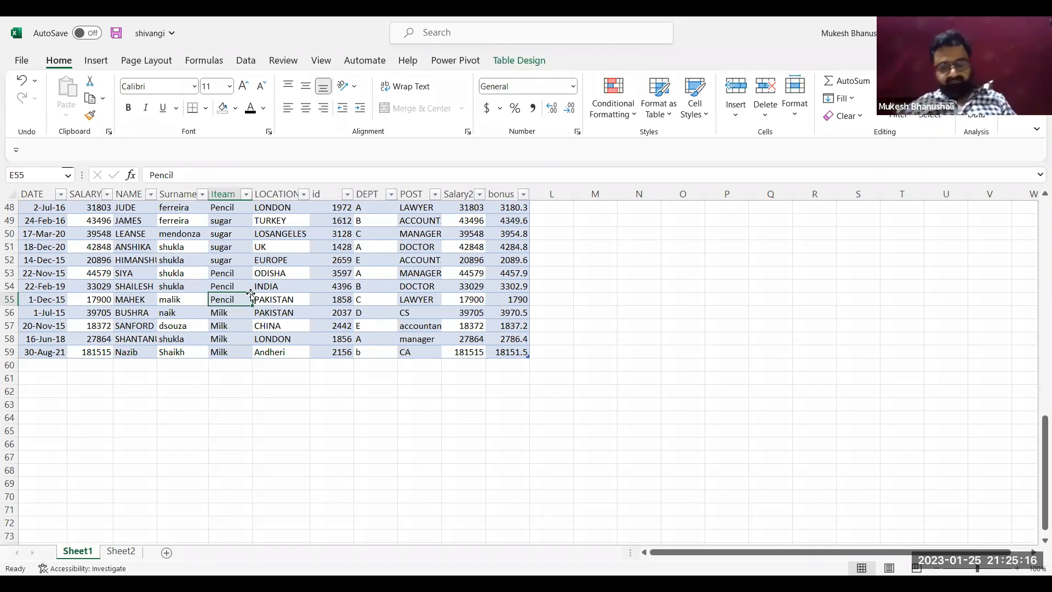
{"action": "key", "text": "Up"}
{"action": "key", "text": "Up"}
{"action": "key", "text": "Up"}
{"action": "key", "text": "Up"}
{"action": "key", "text": "Up"}
{"action": "key", "text": "Up"}
{"action": "key", "text": "Up"}
{"action": "key", "text": "Up"}
{"action": "key", "text": "Up"}
{"action": "key", "text": "Up"}
{"action": "key", "text": "Up"}
{"action": "key", "text": "Up"}
{"action": "key", "text": "Up"}
{"action": "key", "text": "Up"}
{"action": "key", "text": "Up"}
{"action": "key", "text": "Up"}
{"action": "key", "text": "Up"}
{"action": "key", "text": "Up"}
{"action": "key", "text": "Up"}
{"action": "key", "text": "Up"}
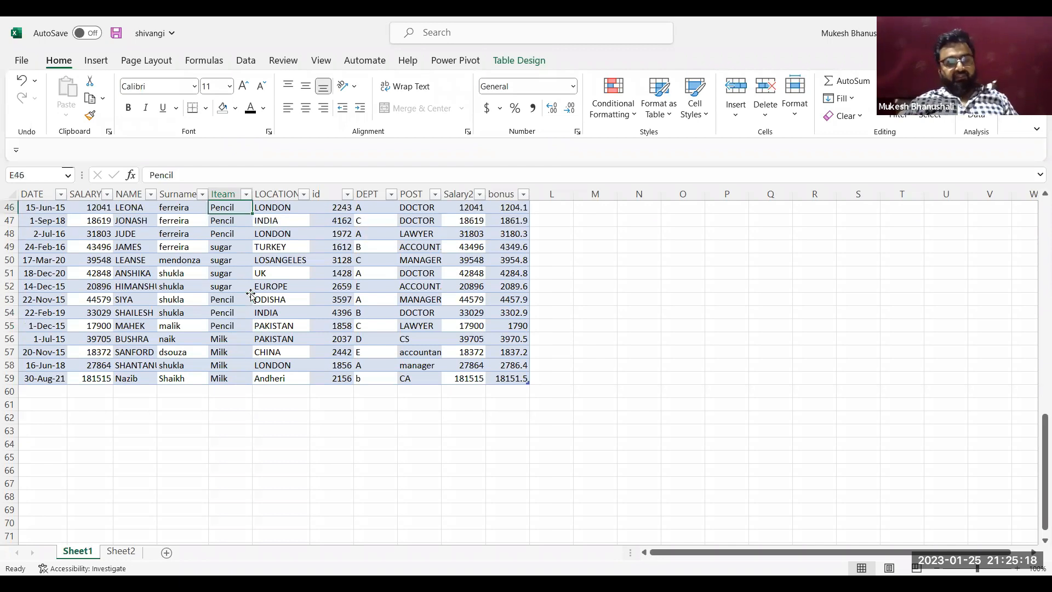
{"action": "key", "text": "Up"}
{"action": "key", "text": "Up"}
{"action": "key", "text": "Up"}
{"action": "key", "text": "Up"}
{"action": "key", "text": "Up"}
{"action": "key", "text": "Up"}
{"action": "key", "text": "Up"}
{"action": "key", "text": "Up"}
{"action": "key", "text": "Up"}
{"action": "key", "text": "Up"}
{"action": "key", "text": "Up"}
{"action": "key", "text": "Up"}
{"action": "key", "text": "Up"}
{"action": "key", "text": "Up"}
{"action": "key", "text": "Up"}
{"action": "key", "text": "Up"}
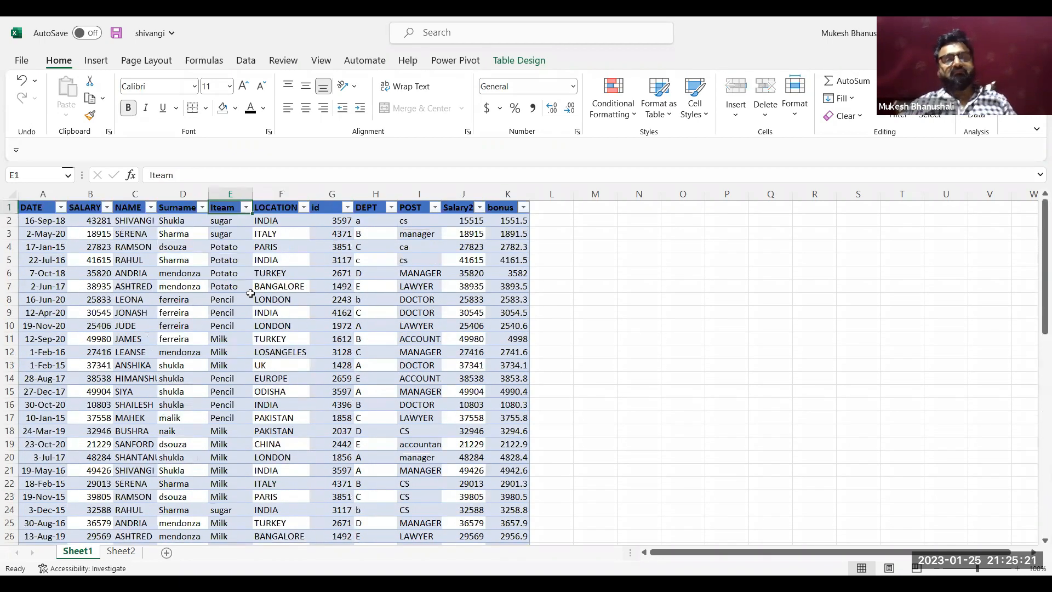
Enter the text vlookup in cell M5, beside the employee table
{"action": "left_click", "coordinate": [589, 262]}
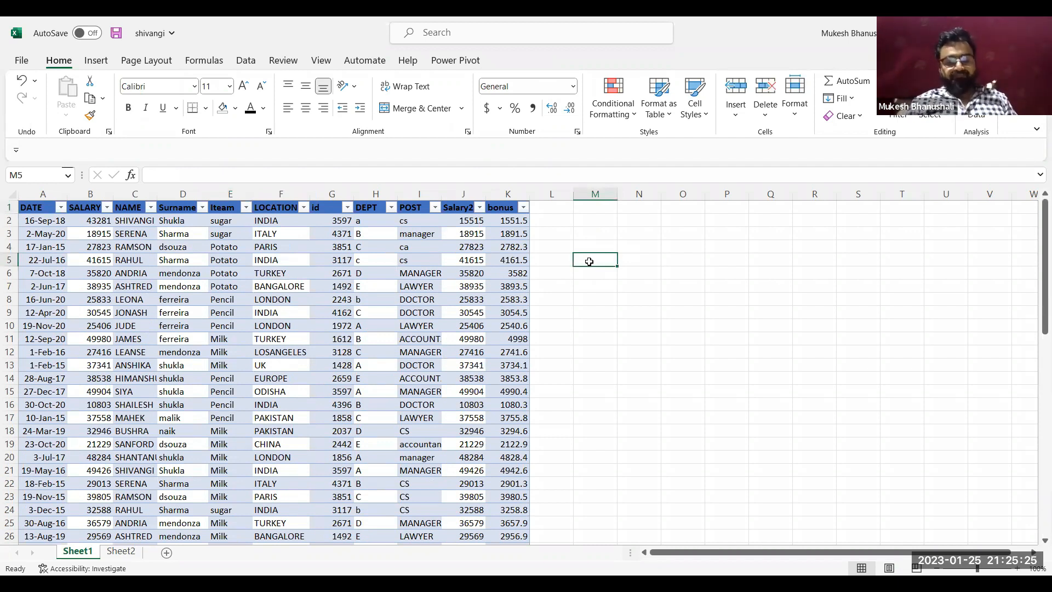
{"action": "type", "text": "vlookup"}
{"action": "key", "text": "Return"}
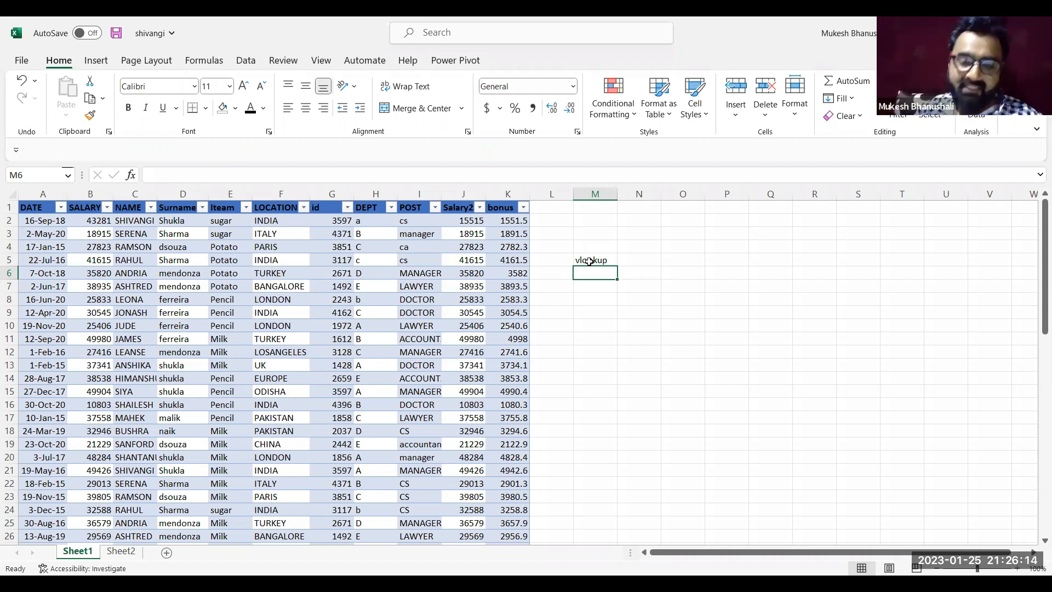
{"action": "key", "text": "Up"}
{"action": "key", "text": "Down"}
{"action": "key", "text": "Down"}
{"action": "key", "text": "Down"}
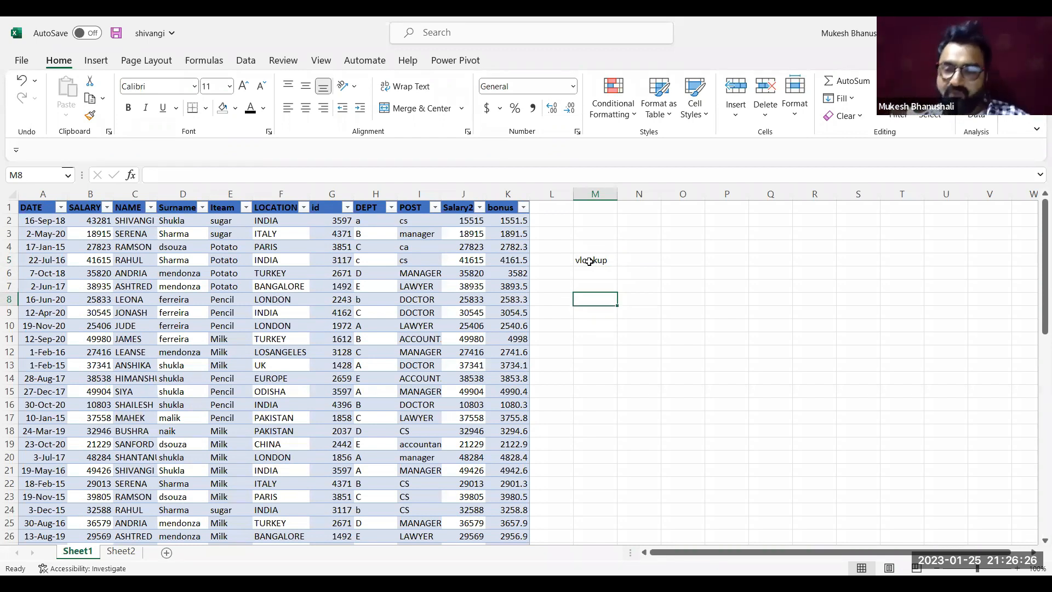
{"action": "scroll", "coordinate": [589, 261], "scroll_direction": "up", "scroll_amount": 2, "text": "ctrl"}
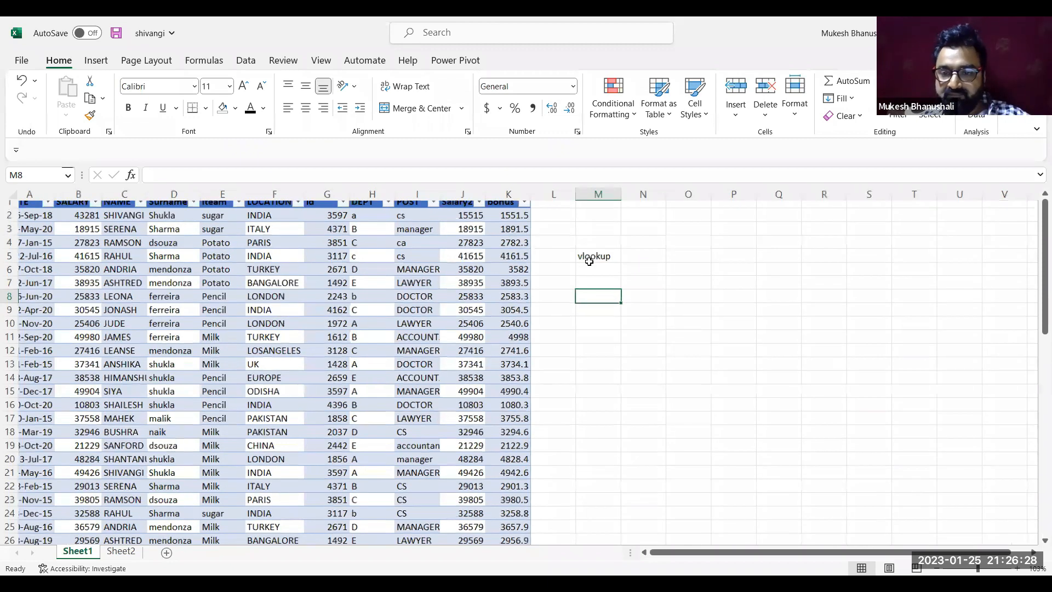
{"action": "scroll", "coordinate": [674, 231], "scroll_direction": "left", "scroll_amount": 1}
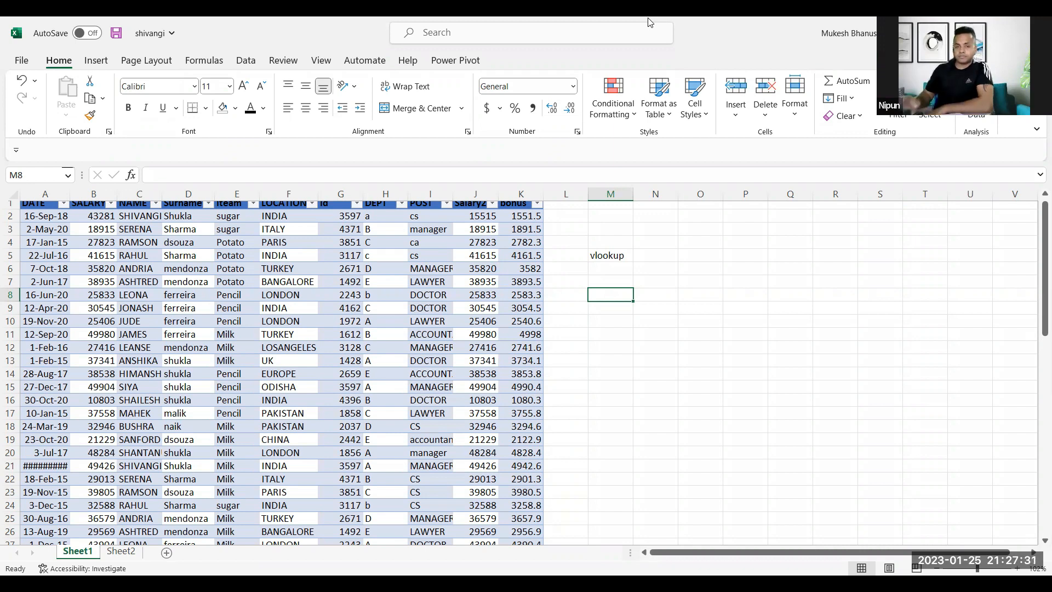
Clear the vlookup text from cell M5
{"action": "left_click", "coordinate": [637, 137]}
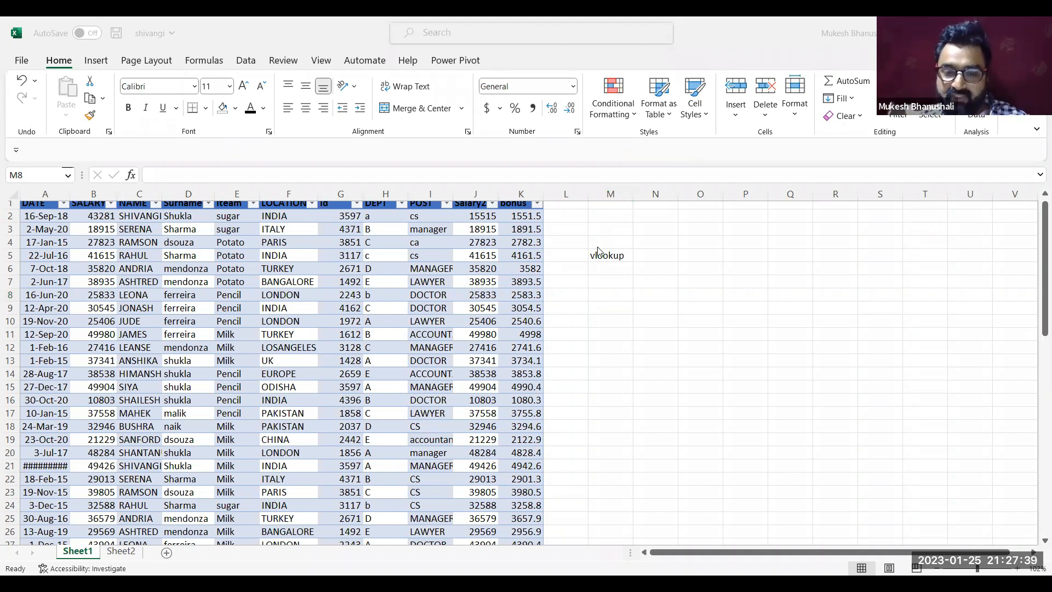
{"action": "left_click", "coordinate": [599, 291]}
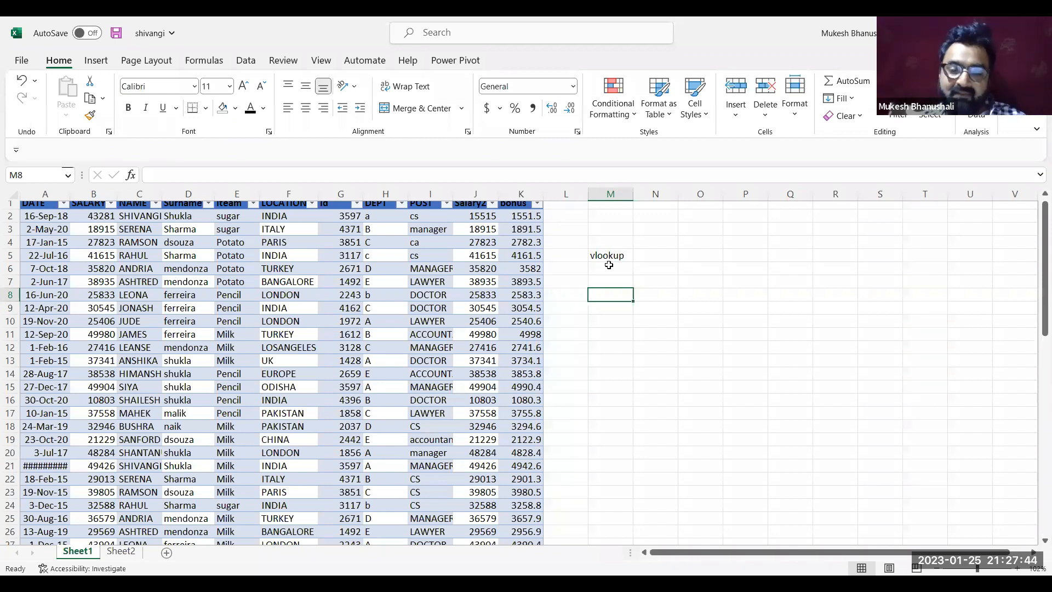
{"action": "left_click", "coordinate": [609, 266]}
{"action": "left_click", "coordinate": [616, 257]}
{"action": "key", "text": "Delete"}
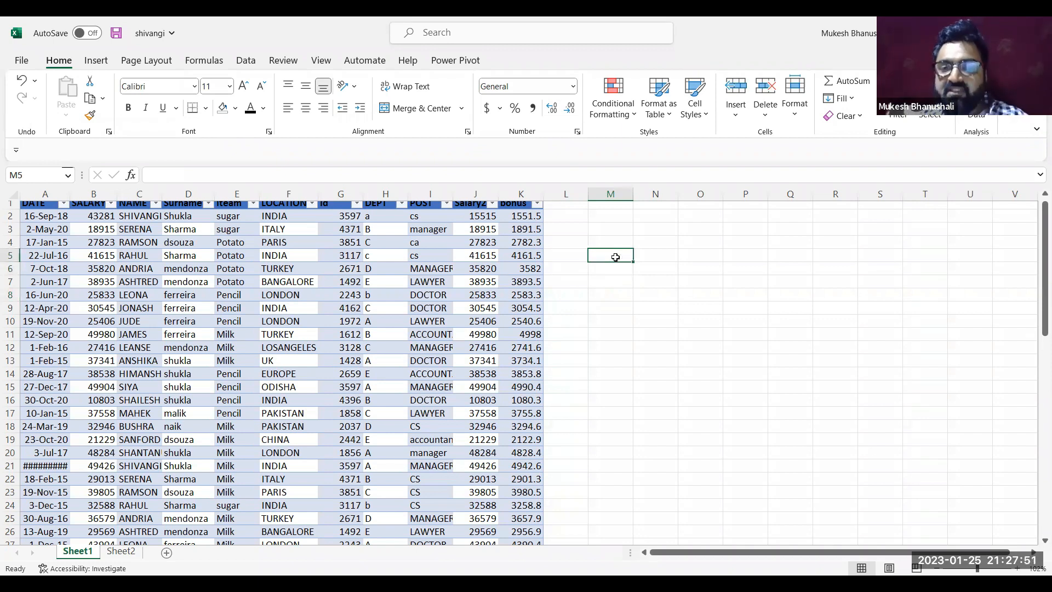
{"action": "scroll", "coordinate": [616, 257], "scroll_direction": "up", "scroll_amount": 3, "text": "ctrl"}
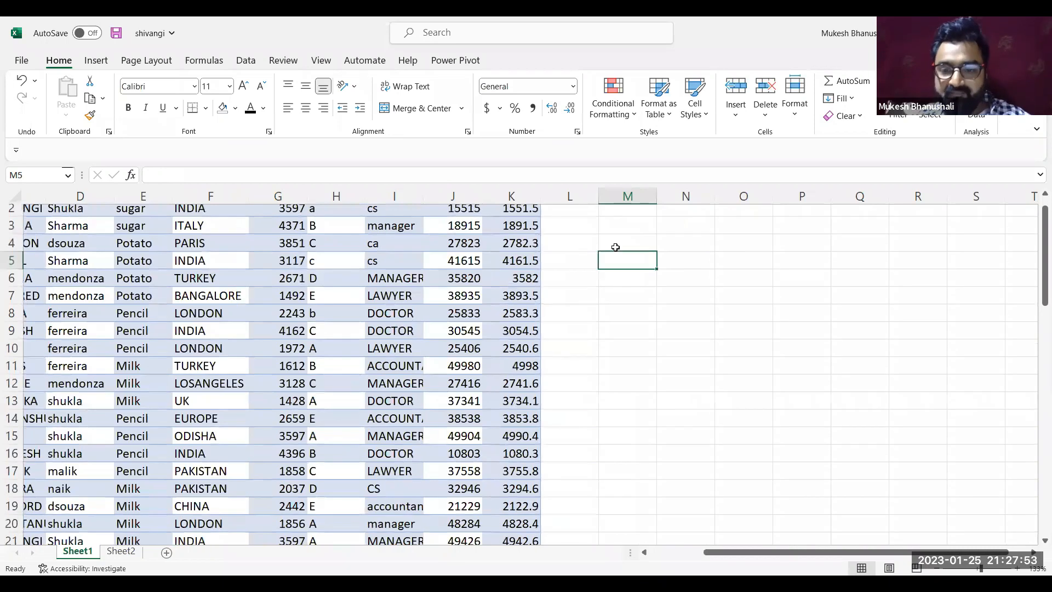
{"action": "key", "text": "Up"}
{"action": "key", "text": "Up"}
{"action": "key", "text": "Up"}
{"action": "key", "text": "Up"}
{"action": "left_click", "coordinate": [615, 247]}
{"action": "key", "text": "Down"}
{"action": "key", "text": "Down"}
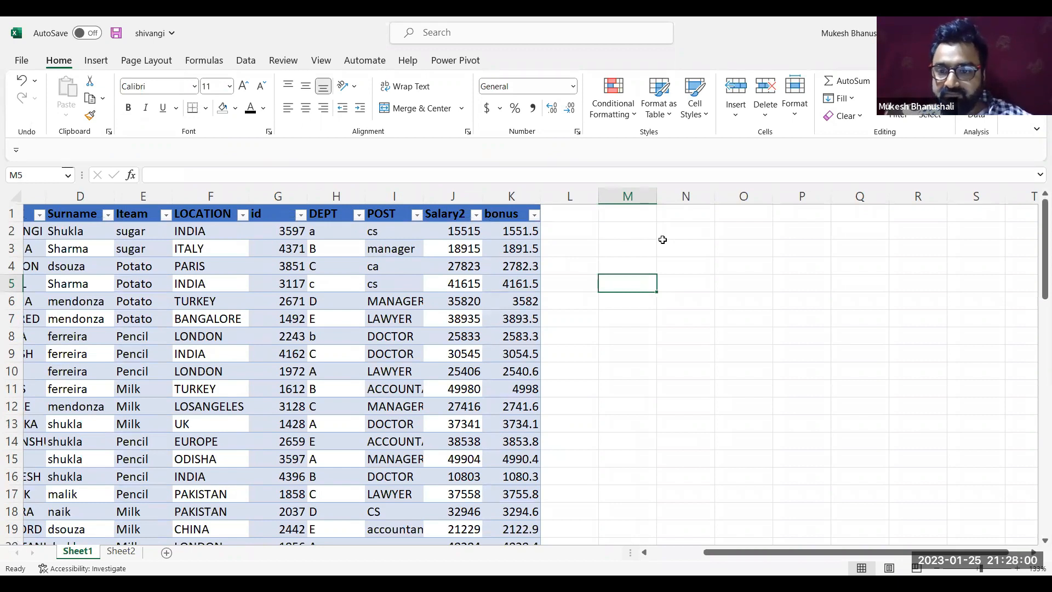
Begin a VLOOKUP formula in cell M2 to view its arguments, and cancel the entry
{"action": "left_click", "coordinate": [610, 255]}
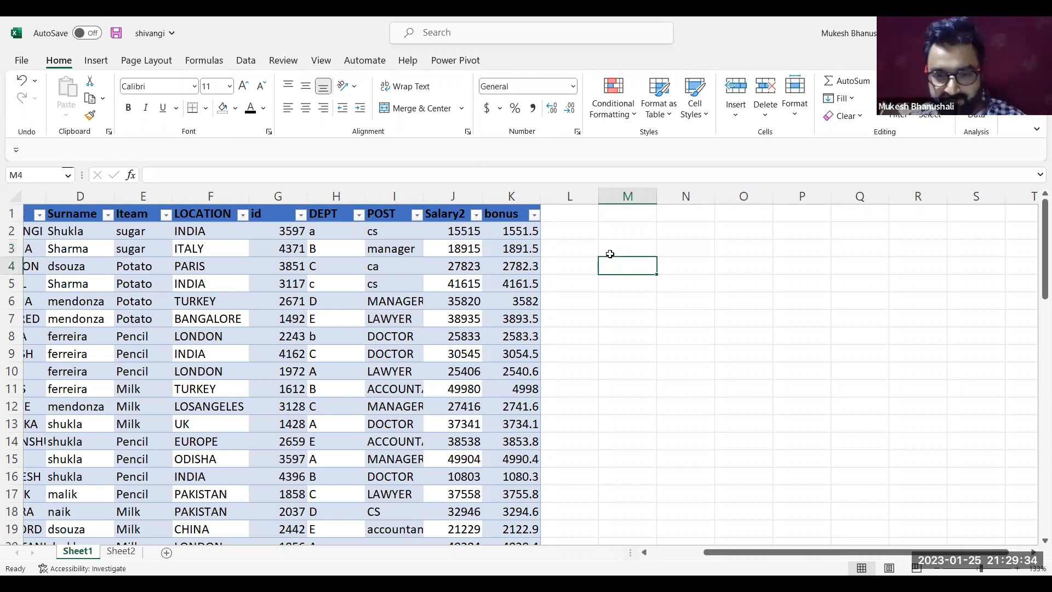
{"action": "key", "text": "Down"}
{"action": "key", "text": "Up"}
{"action": "key", "text": "Up"}
{"action": "key", "text": "Down"}
{"action": "key", "text": "Up"}
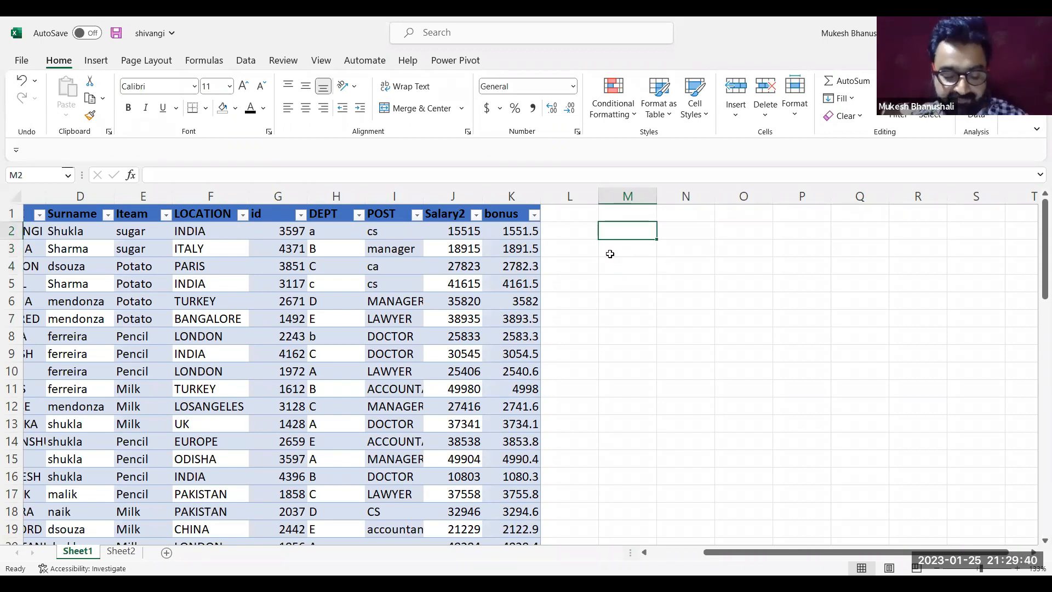
{"action": "type", "text": "="}
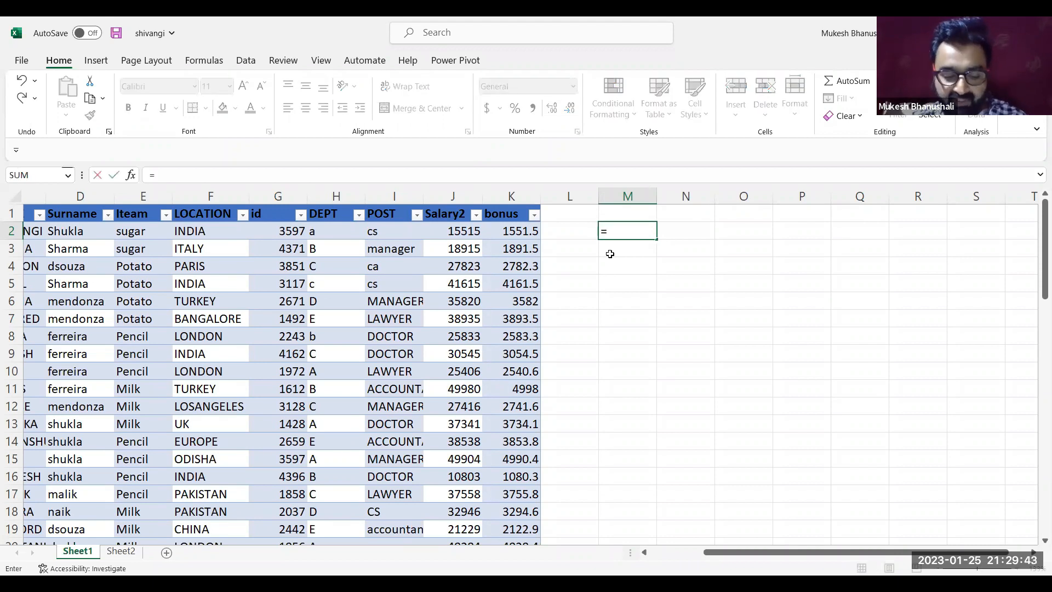
{"action": "type", "text": "vlookup"}
{"action": "key", "text": "Tab"}
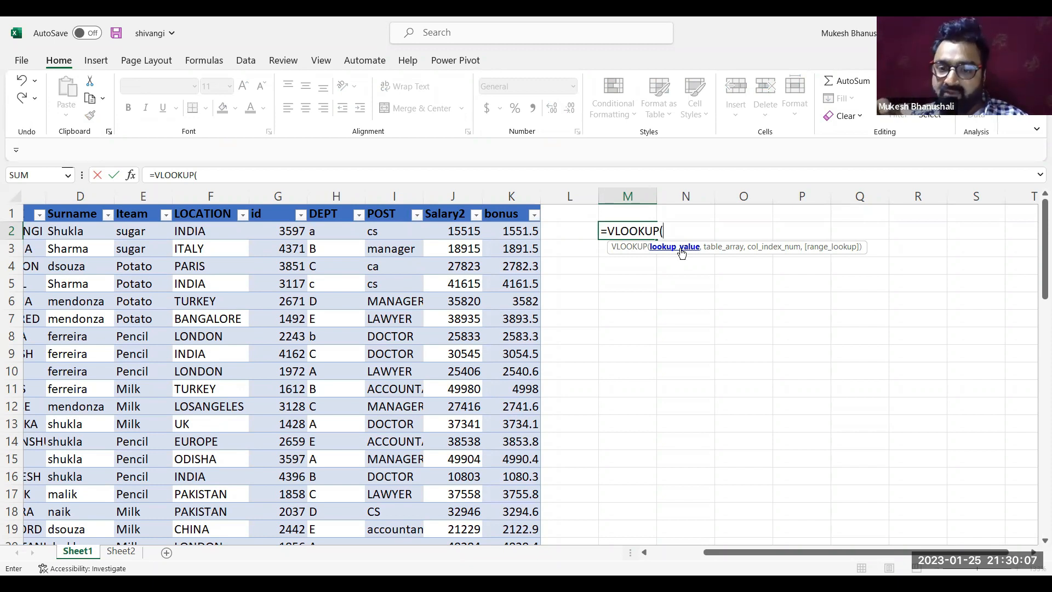
{"action": "key", "text": "Escape"}
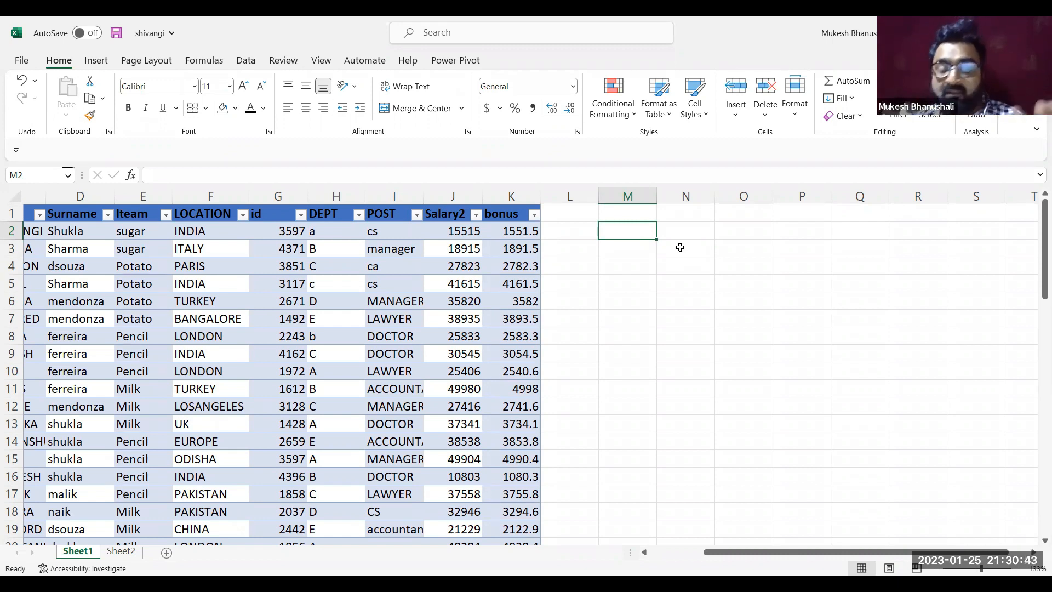
Look across the employee table's columns and the empty columns beyond bonus
{"action": "key", "text": "Left"}
{"action": "key", "text": "Left"}
{"action": "key", "text": "Left"}
{"action": "key", "text": "Left"}
{"action": "key", "text": "Left"}
{"action": "key", "text": "Left"}
{"action": "key", "text": "Left"}
{"action": "key", "text": "Left"}
{"action": "key", "text": "Left"}
{"action": "key", "text": "Left"}
{"action": "key", "text": "Left"}
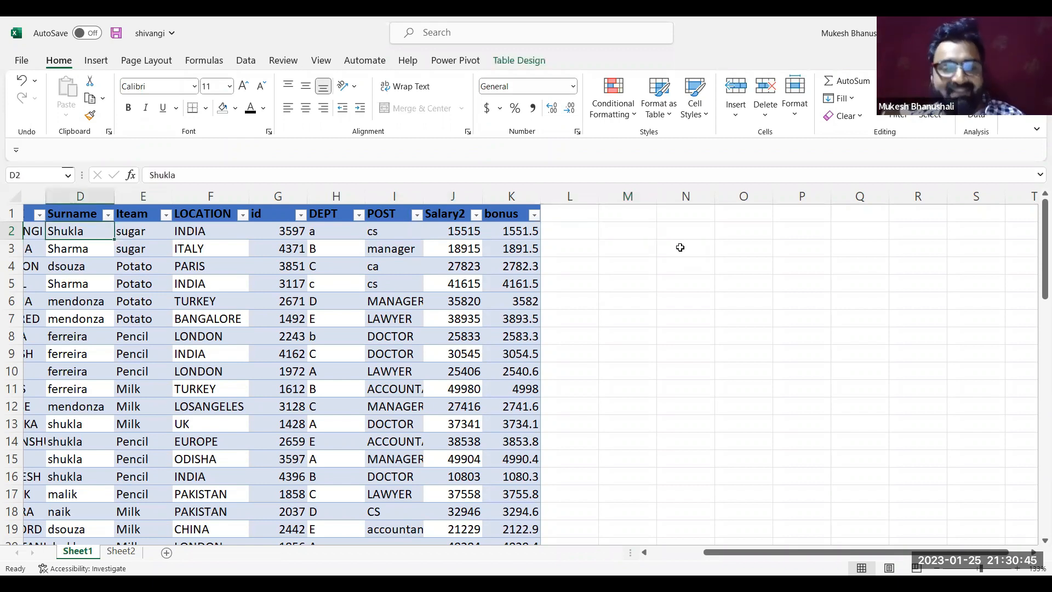
{"action": "key", "text": "Right"}
{"action": "key", "text": "Right"}
{"action": "key", "text": "Right"}
{"action": "key", "text": "Right"}
{"action": "key", "text": "Right"}
{"action": "key", "text": "Right"}
{"action": "key", "text": "Right"}
{"action": "key", "text": "Right"}
{"action": "key", "text": "Right"}
{"action": "key", "text": "Right"}
{"action": "key", "text": "Right"}
{"action": "key", "text": "Right"}
{"action": "key", "text": "Right"}
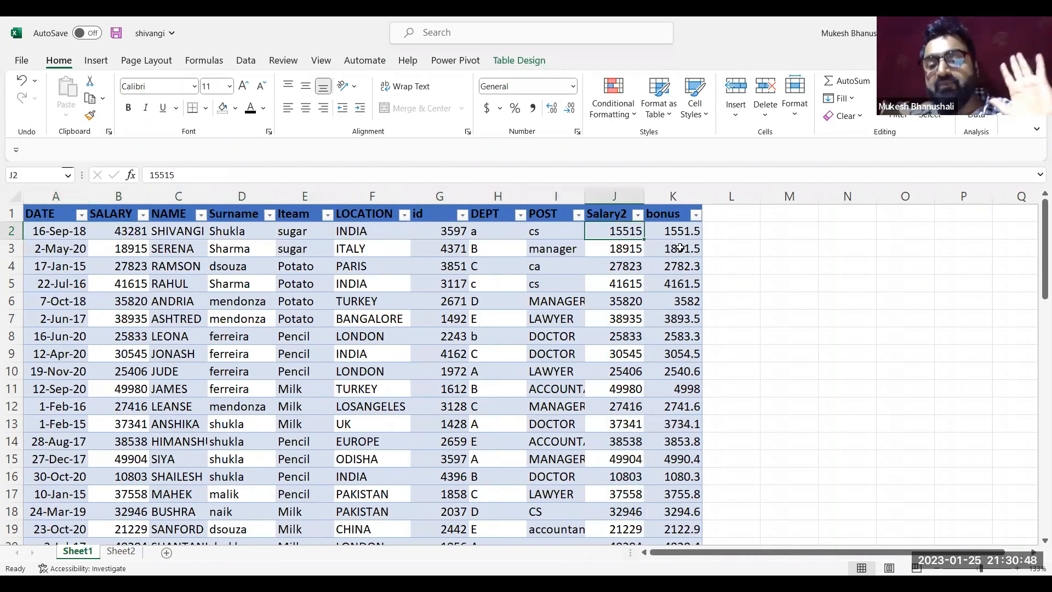
{"action": "key", "text": "Right"}
{"action": "key", "text": "Right"}
{"action": "key", "text": "Right"}
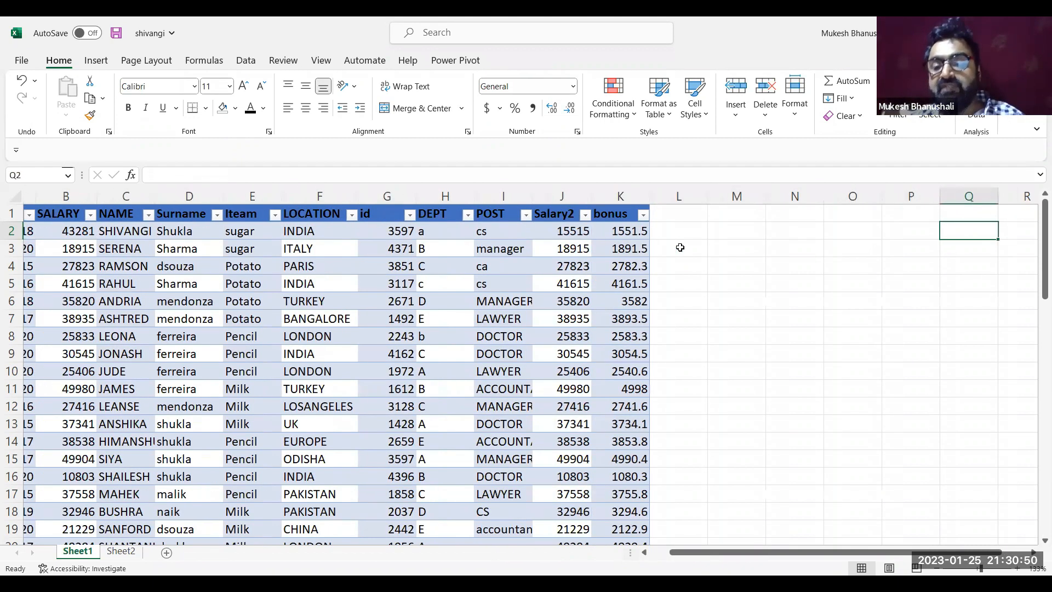
{"action": "key", "text": "Right"}
{"action": "key", "text": "Right"}
{"action": "key", "text": "Right"}
{"action": "key", "text": "Left"}
{"action": "key", "text": "Left"}
{"action": "key", "text": "Left"}
{"action": "key", "text": "Left"}
{"action": "key", "text": "Left"}
{"action": "key", "text": "Left"}
{"action": "key", "text": "Left"}
{"action": "key", "text": "Down"}
{"action": "key", "text": "Left"}
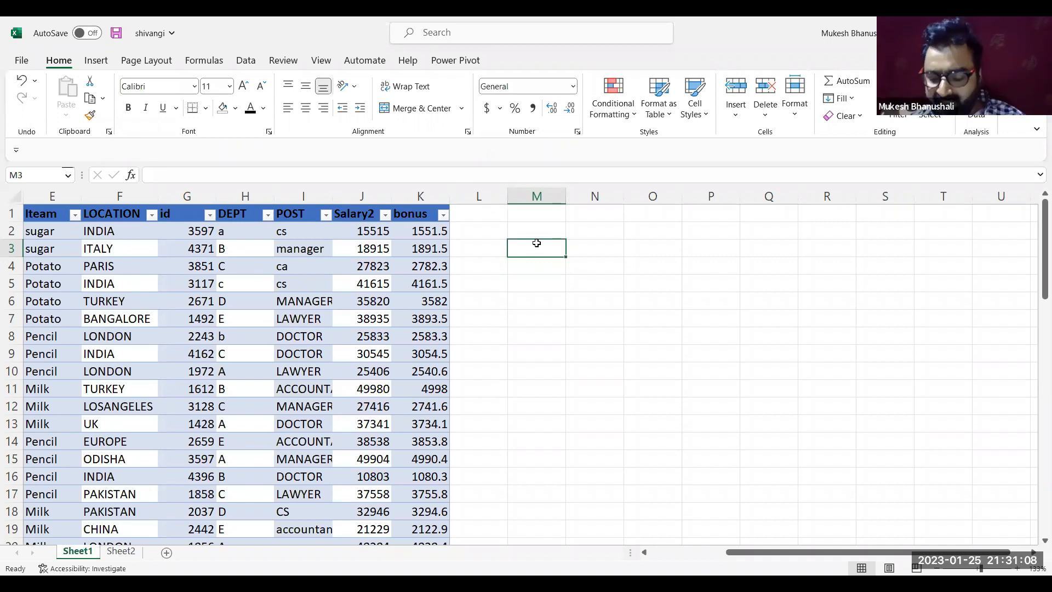
Examine the NAME column's entries and the bonus column of the employee table
{"action": "key", "text": "Left"}
{"action": "key", "text": "Left"}
{"action": "key", "text": "Left"}
{"action": "key", "text": "Left"}
{"action": "key", "text": "Left"}
{"action": "key", "text": "Left"}
{"action": "key", "text": "Left"}
{"action": "key", "text": "Left"}
{"action": "key", "text": "Left"}
{"action": "key", "text": "Left"}
{"action": "key", "text": "Left"}
{"action": "key", "text": "Left"}
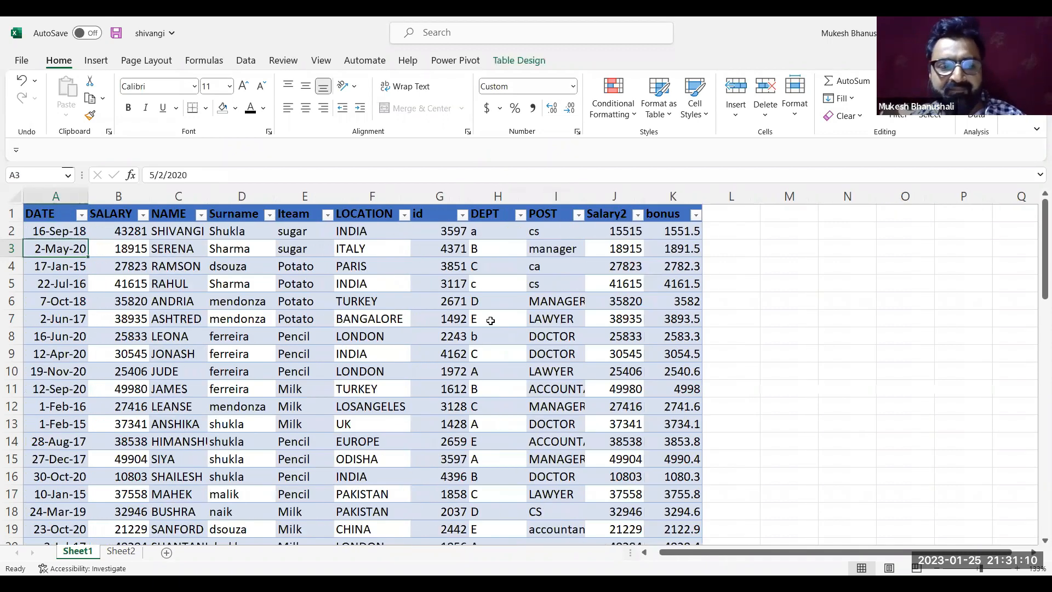
{"action": "left_click", "coordinate": [404, 330]}
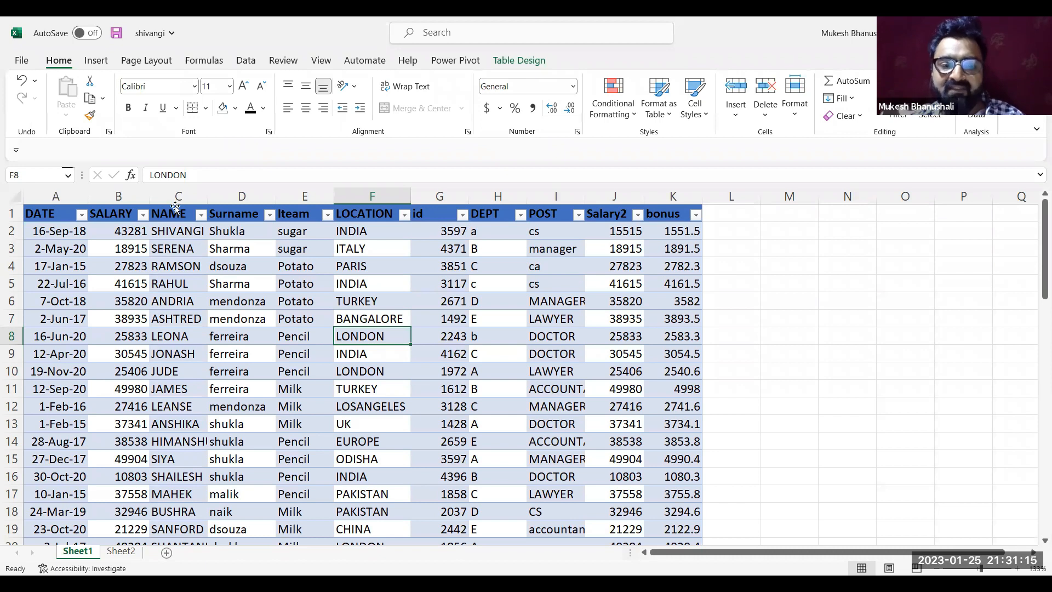
{"action": "left_click", "coordinate": [175, 206]}
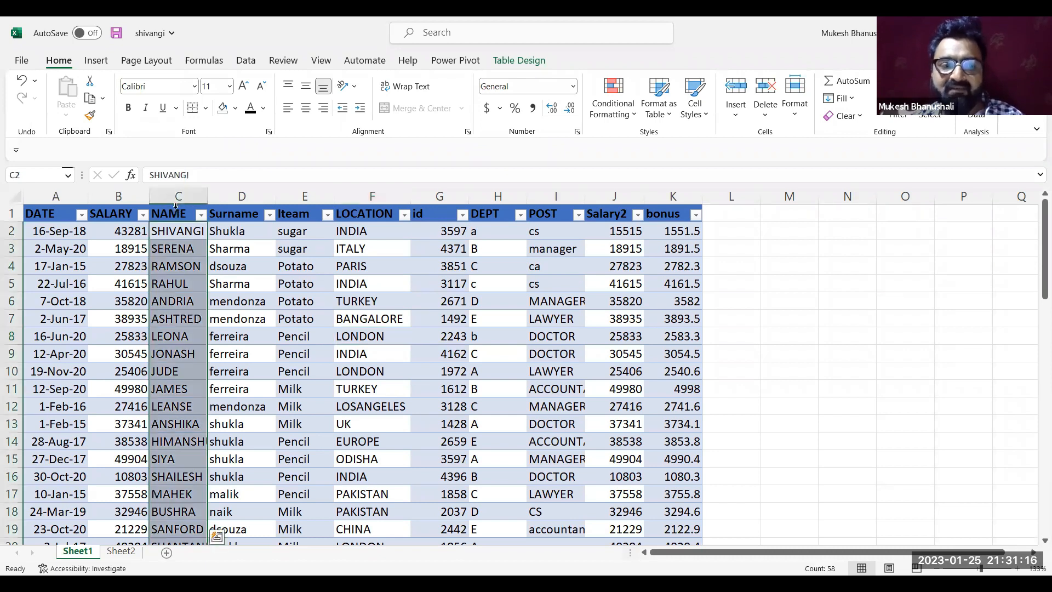
{"action": "left_click", "coordinate": [304, 311]}
{"action": "key", "text": "Right"}
{"action": "key", "text": "Right"}
{"action": "key", "text": "Right"}
{"action": "key", "text": "Right"}
{"action": "key", "text": "Right"}
{"action": "key", "text": "Right"}
{"action": "key", "text": "Right"}
{"action": "key", "text": "Right"}
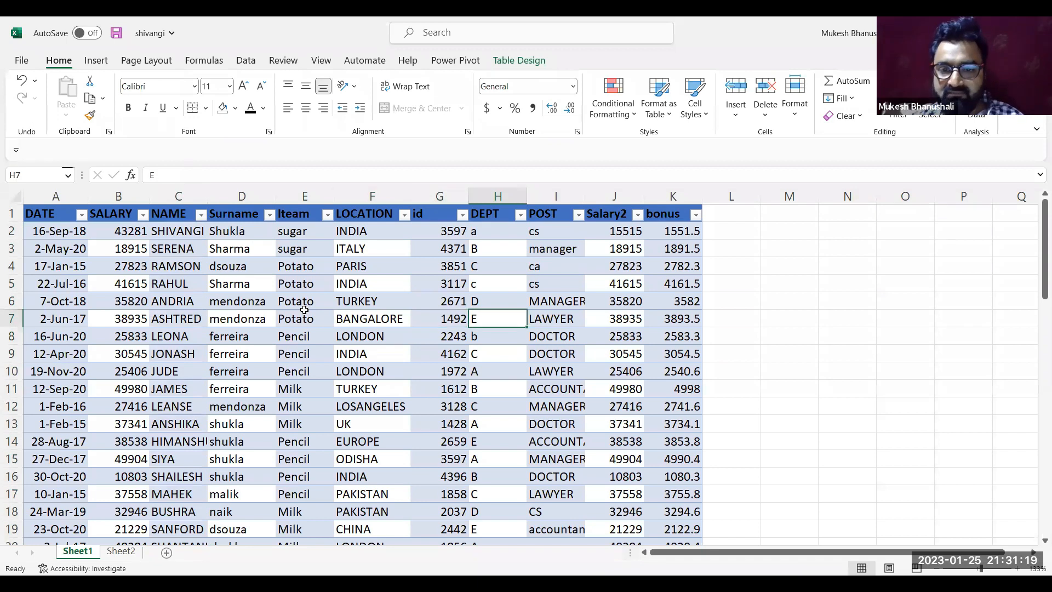
{"action": "left_click", "coordinate": [661, 195]}
{"action": "key", "text": "Right"}
{"action": "key", "text": "Right"}
{"action": "key", "text": "Right"}
{"action": "key", "text": "Right"}
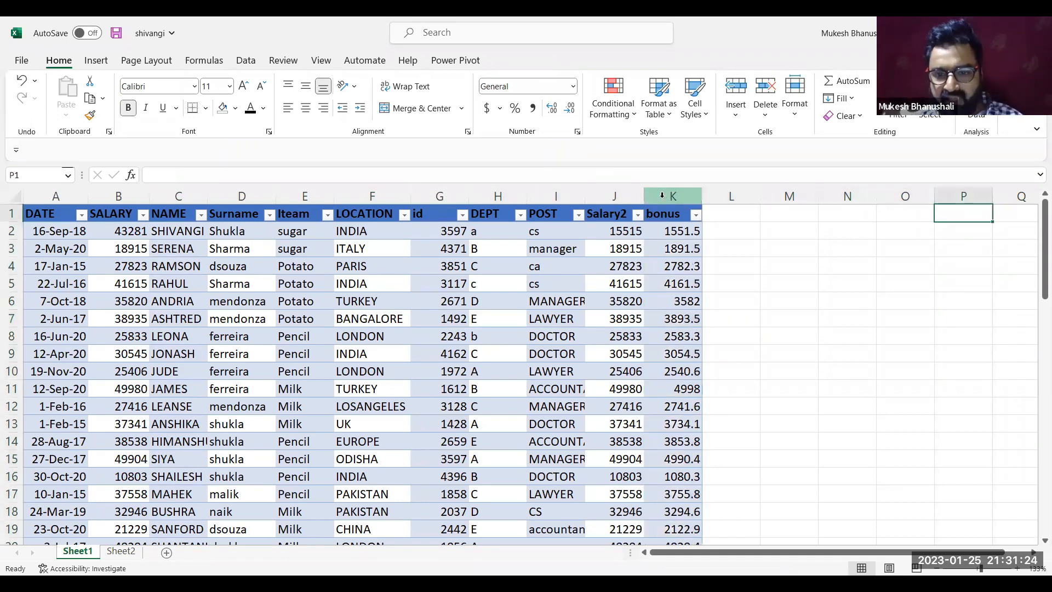
{"action": "key", "text": "Right"}
{"action": "key", "text": "Right"}
{"action": "key", "text": "Right"}
{"action": "key", "text": "Right"}
{"action": "key", "text": "Right"}
{"action": "key", "text": "Right"}
{"action": "key", "text": "Right"}
{"action": "key", "text": "Right"}
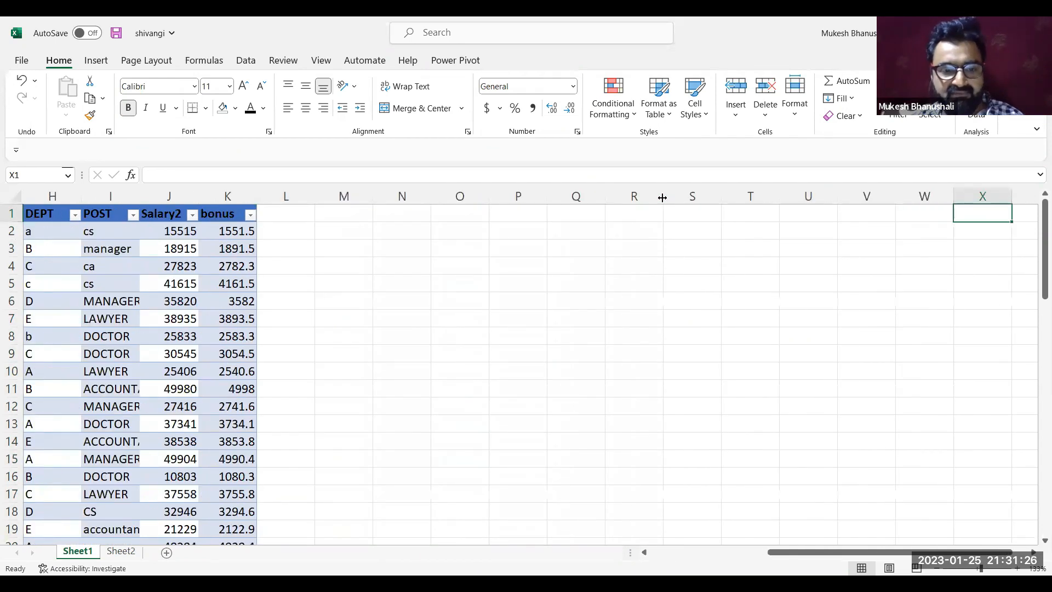
Start a VLOOKUP formula in cell M4 with an employee's first name in quotes as the lookup value
{"action": "key", "text": "Left"}
{"action": "key", "text": "Left"}
{"action": "key", "text": "Left"}
{"action": "key", "text": "Down"}
{"action": "left_click", "coordinate": [361, 269]}
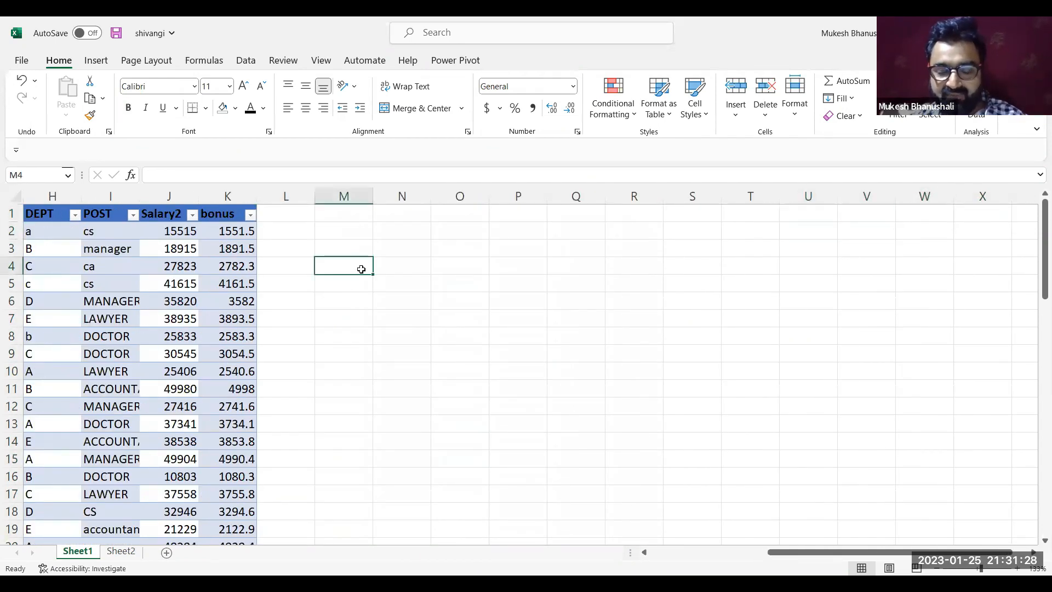
{"action": "type", "text": "="}
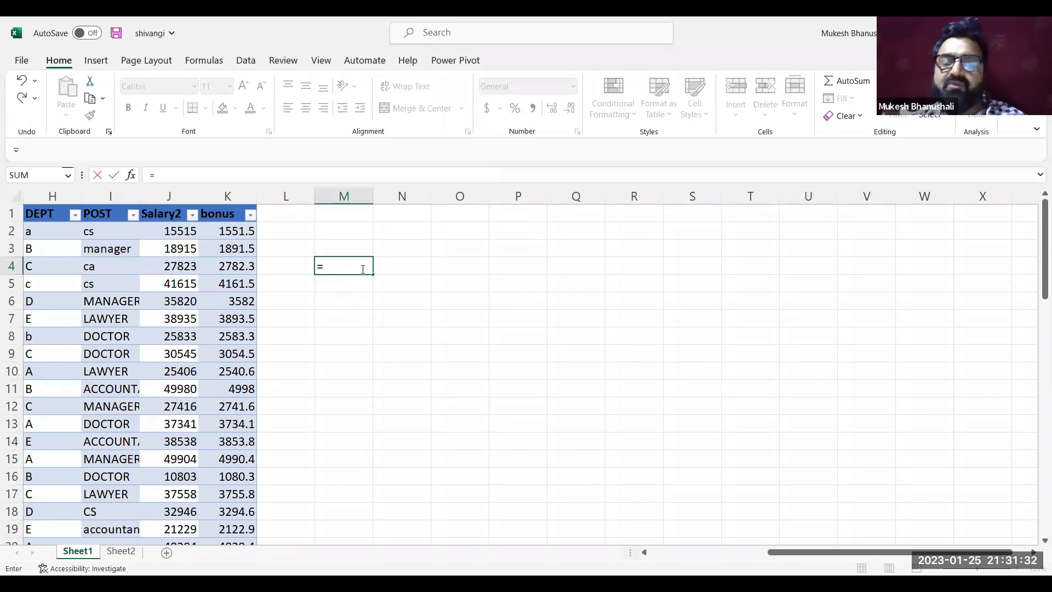
{"action": "type", "text": "VLOOKUP("}
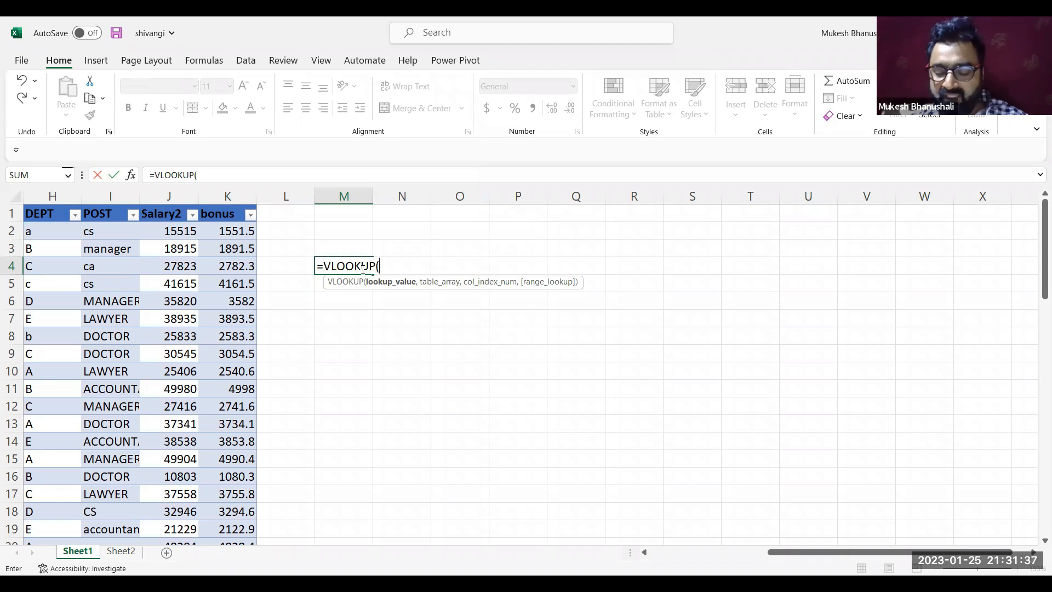
{"action": "type", "text": "\"Ra"}
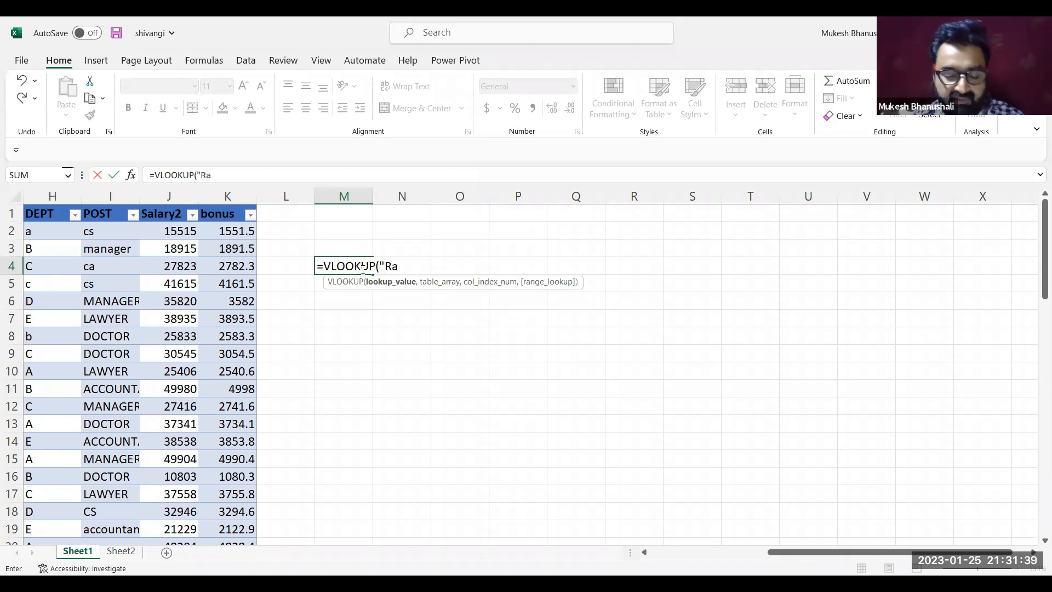
{"action": "type", "text": "jat\""}
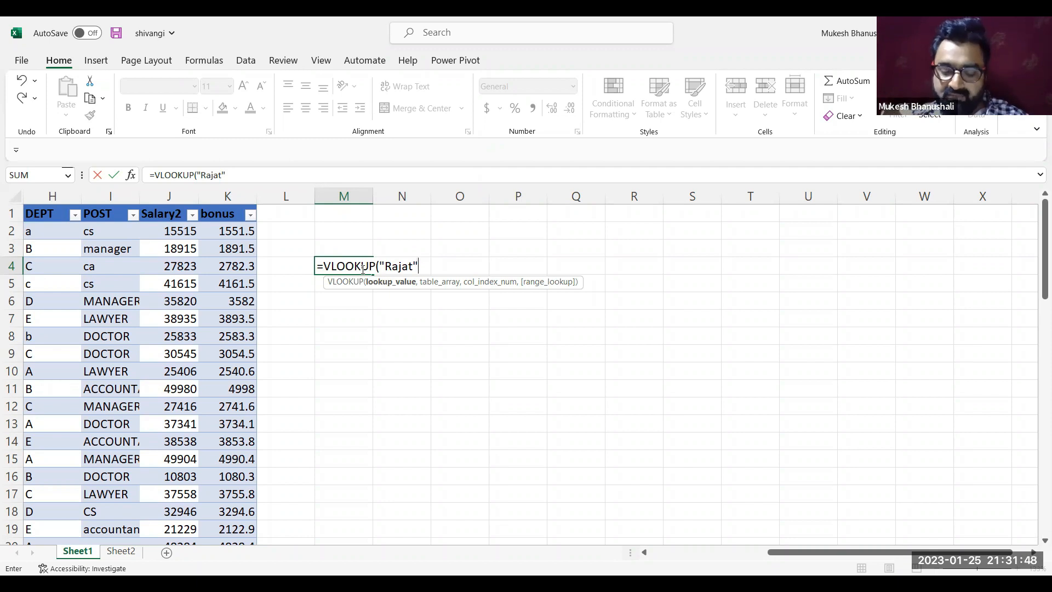
{"action": "type", "text": ","}
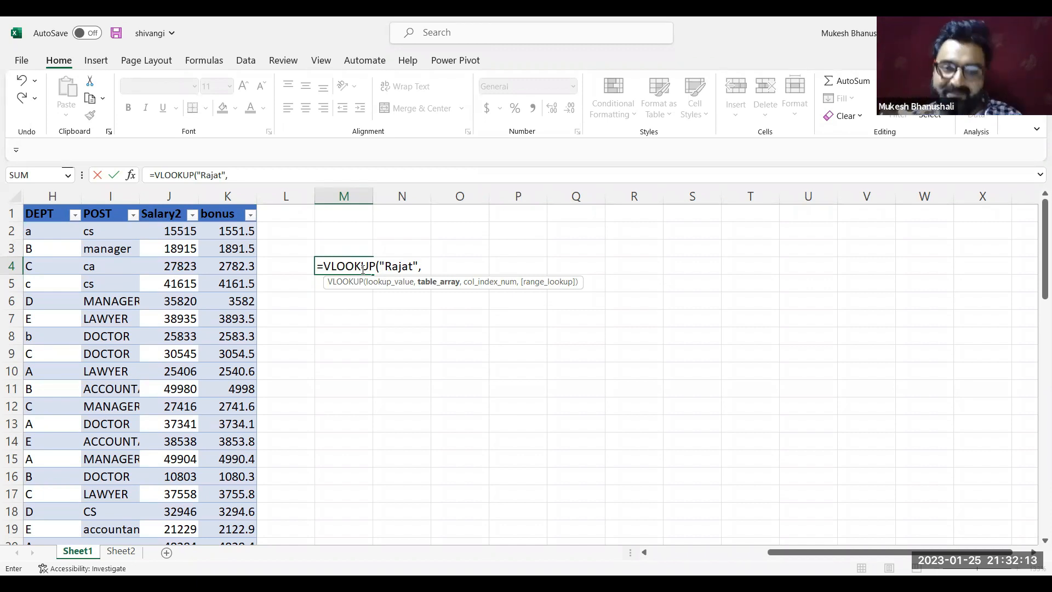
Try the structured reference Table3[name] as the table array in the M4 formula, and delete it again
{"action": "double_click", "coordinate": [404, 266]}
{"action": "left_click", "coordinate": [429, 270]}
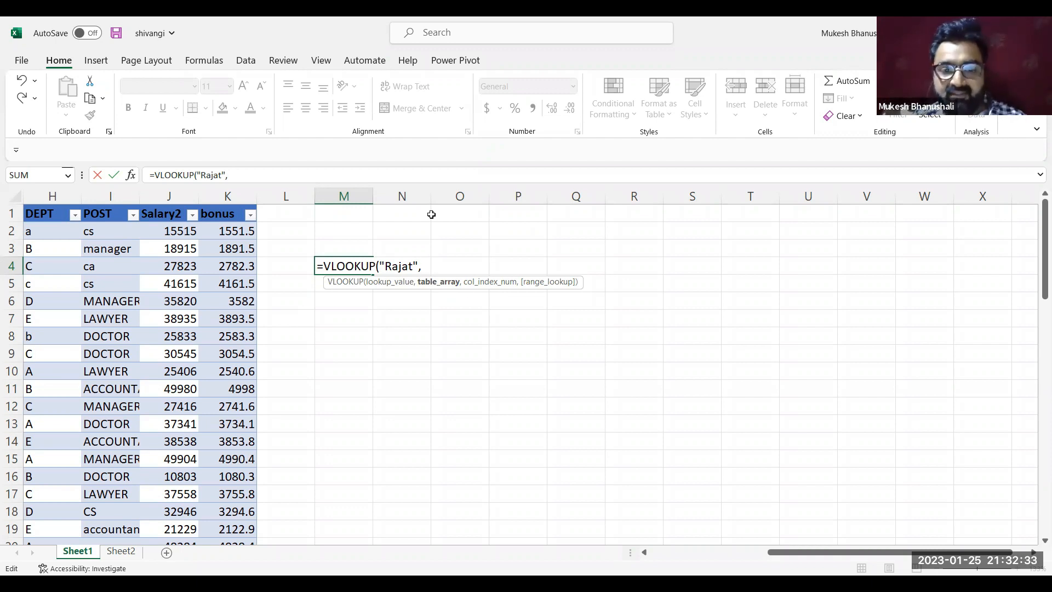
{"action": "type", "text": "tab"}
{"action": "key", "text": "Tab"}
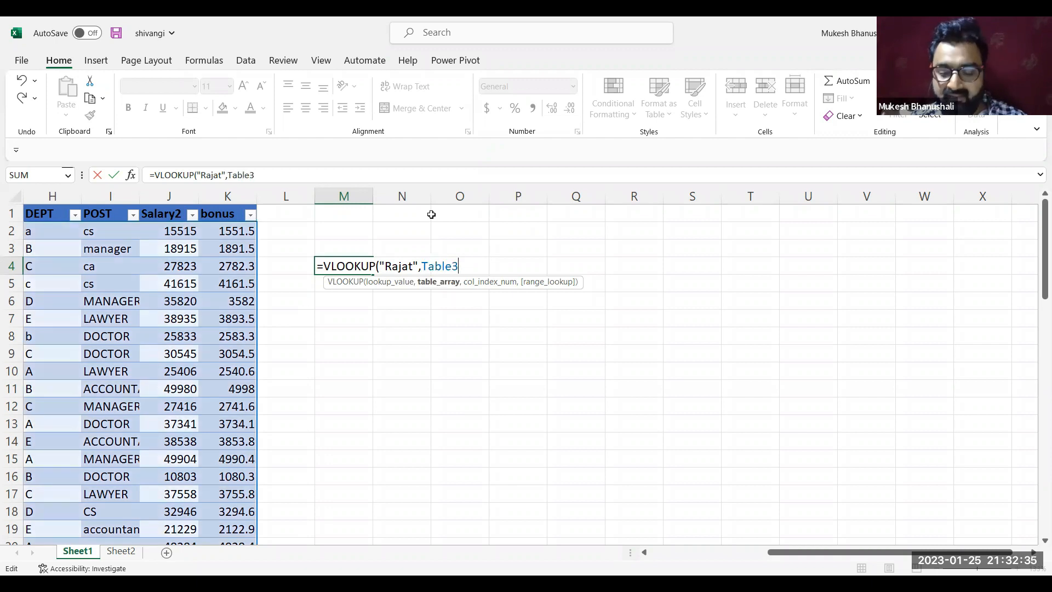
{"action": "type", "text": "["}
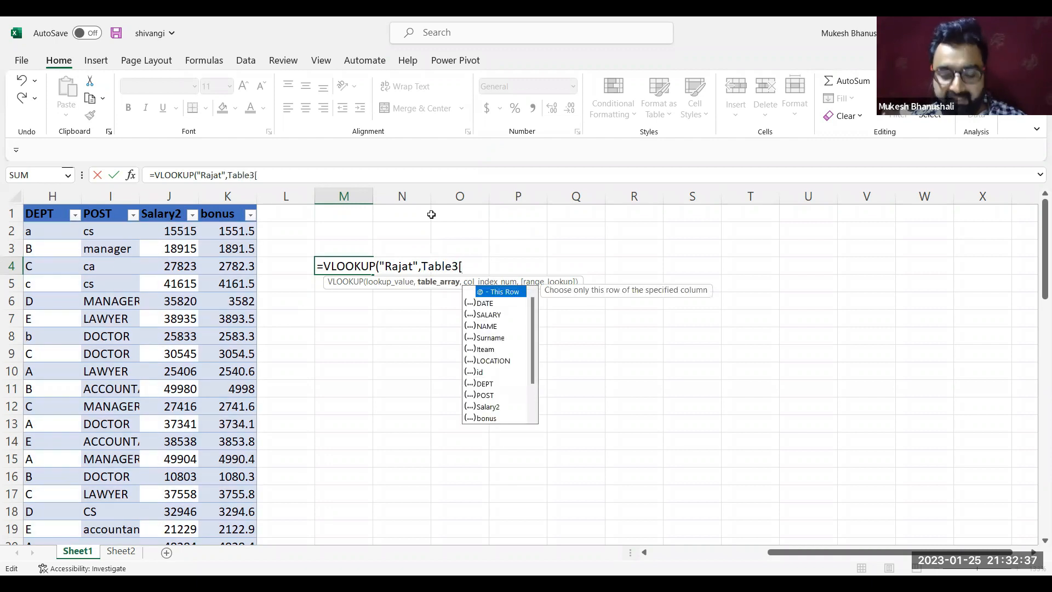
{"action": "type", "text": "name"}
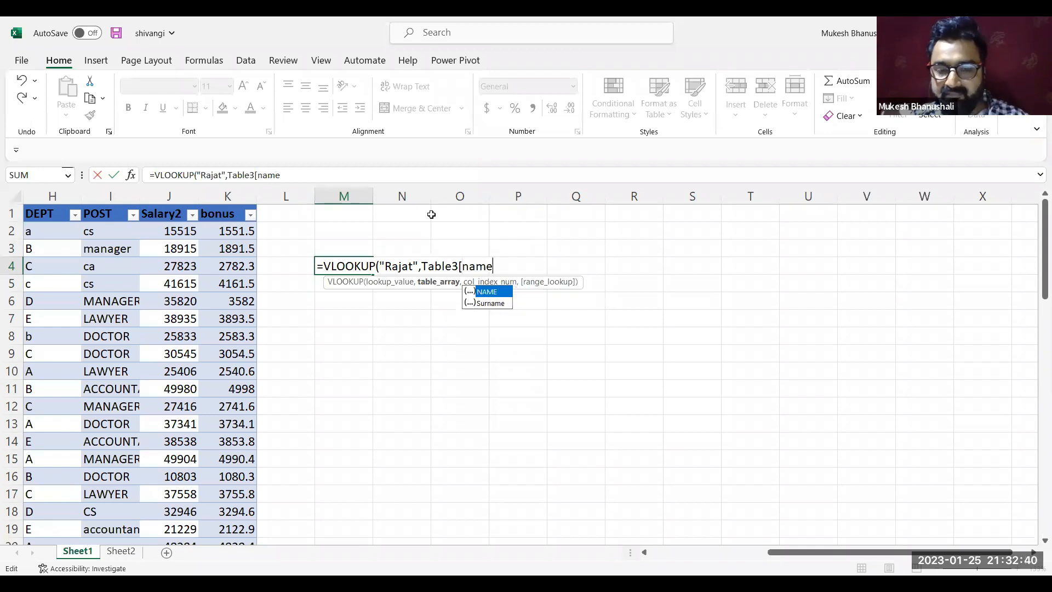
{"action": "type", "text": "]"}
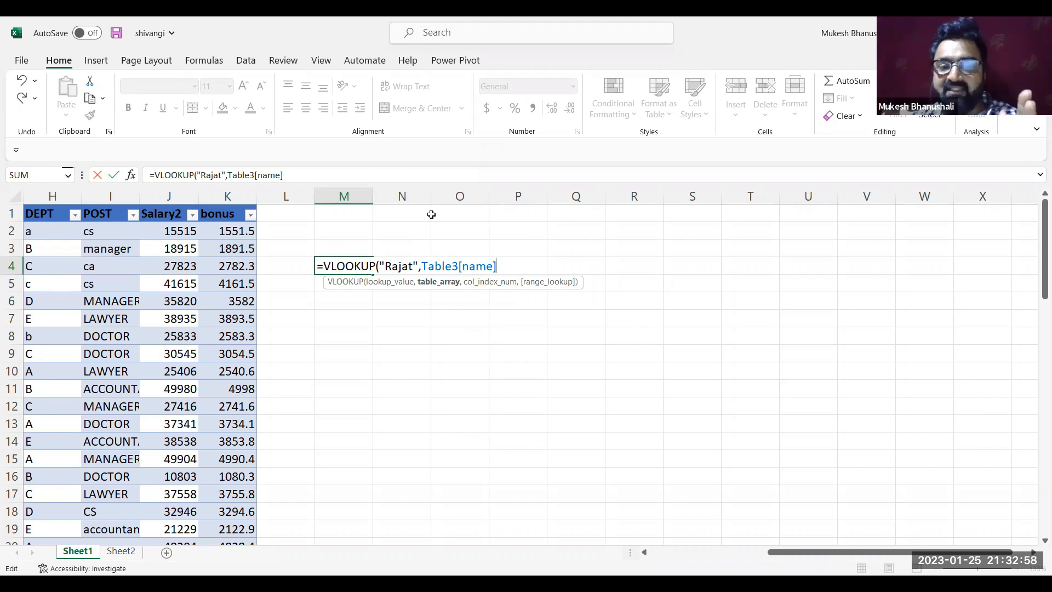
{"action": "key", "text": "BackSpace"}
{"action": "key", "text": "BackSpace"}
{"action": "key", "text": "BackSpace"}
{"action": "key", "text": "BackSpace"}
{"action": "key", "text": "BackSpace"}
{"action": "key", "text": "BackSpace"}
{"action": "key", "text": "BackSpace"}
{"action": "key", "text": "BackSpace"}
{"action": "key", "text": "BackSpace"}
{"action": "key", "text": "BackSpace"}
{"action": "key", "text": "BackSpace"}
{"action": "key", "text": "BackSpace"}
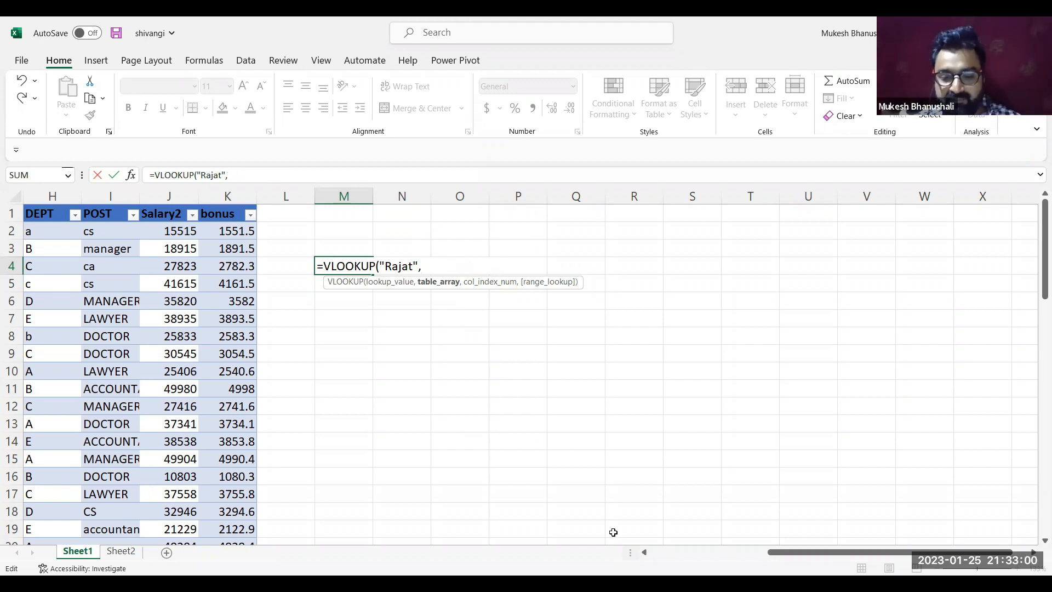
Select the table's columns from NAME through bonus as the M4 formula's table array, and cancel the entry
{"action": "scroll", "coordinate": [518, 373], "scroll_direction": "left", "scroll_amount": 5}
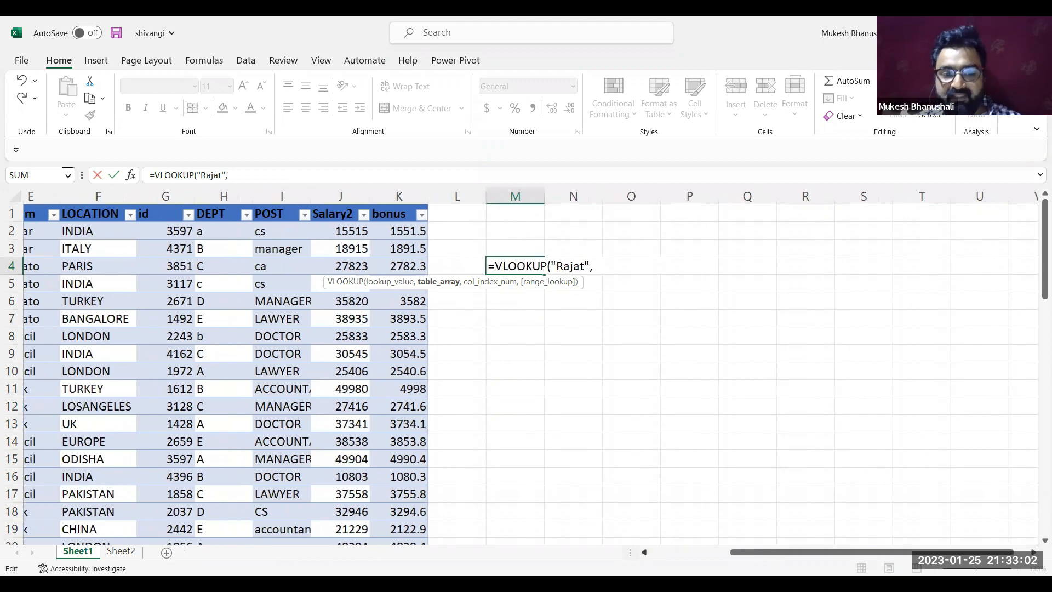
{"action": "scroll", "coordinate": [148, 235], "scroll_direction": "left", "scroll_amount": 3}
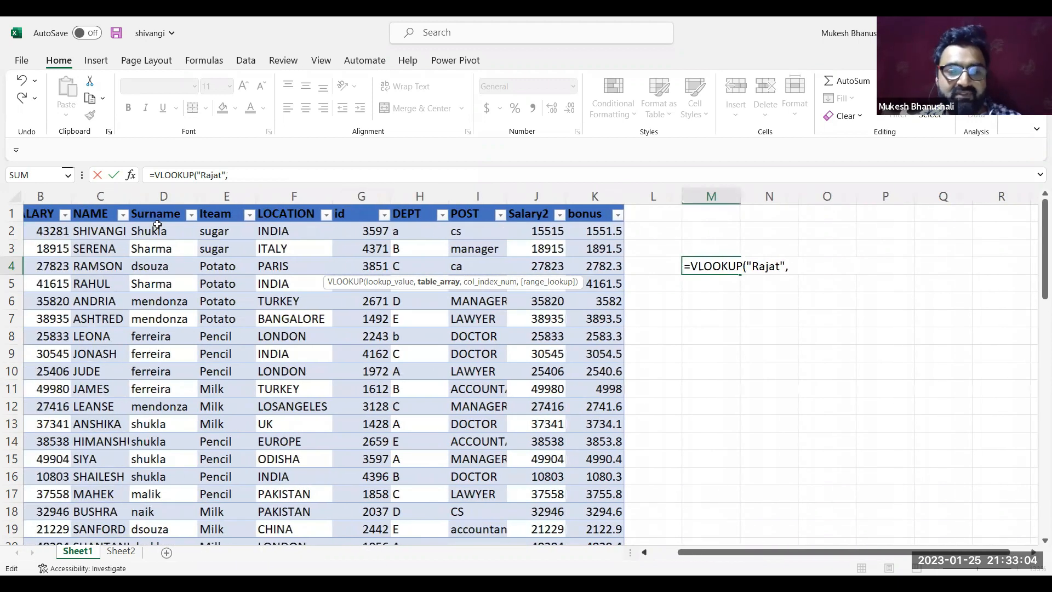
{"action": "left_click", "coordinate": [176, 206]}
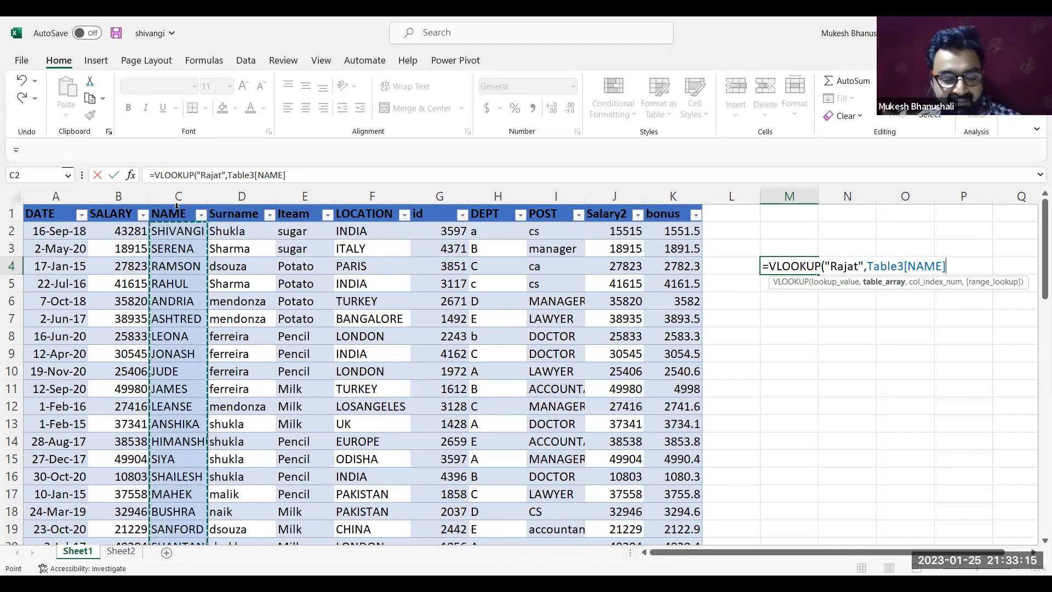
{"action": "key", "text": "shift+Right"}
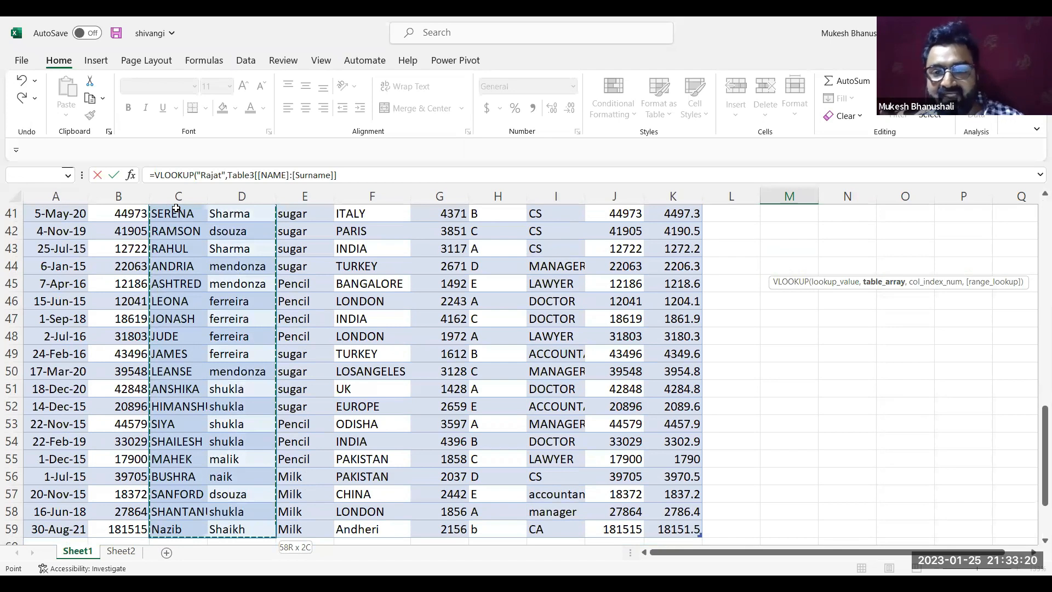
{"action": "key", "text": "ctrl+shift+Right"}
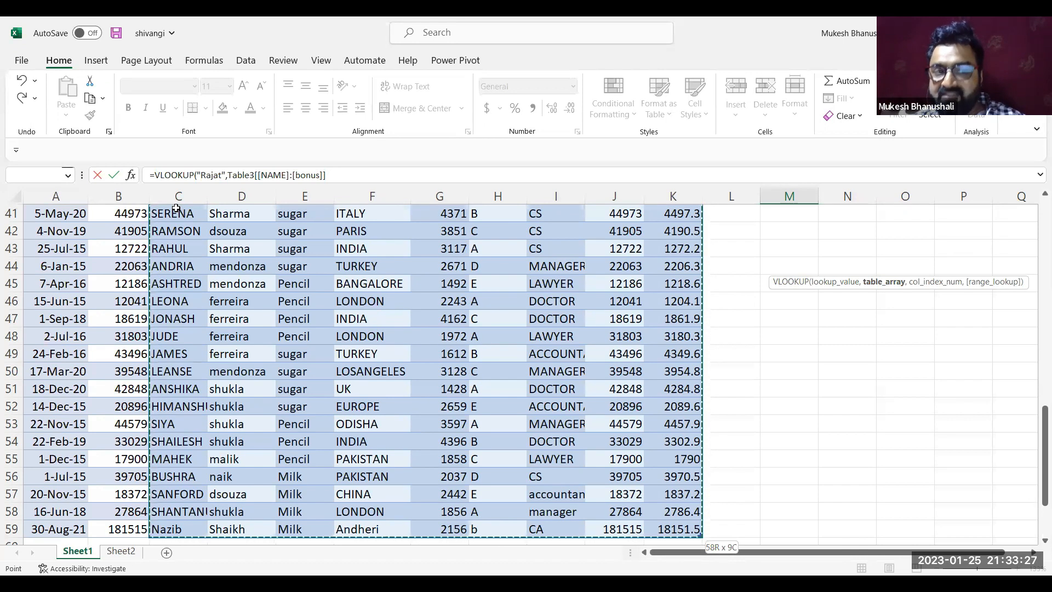
{"action": "key", "text": "Escape"}
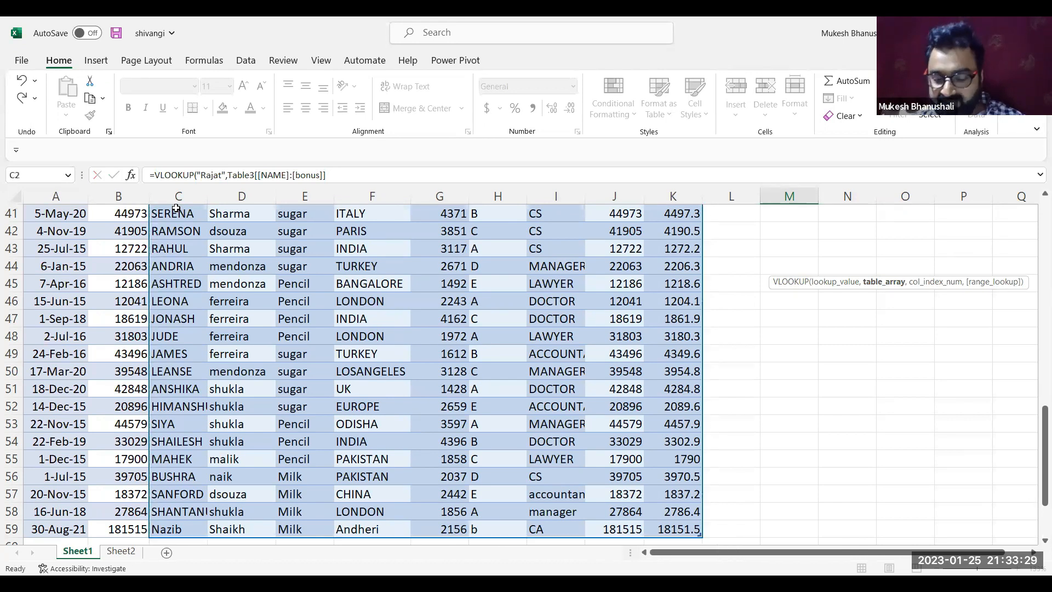
Start a VLOOKUP formula in cell N5 with the employee's first name in quotes as the lookup value
{"action": "key", "text": "Up"}
{"action": "key", "text": "Up"}
{"action": "key", "text": "Up"}
{"action": "key", "text": "Right"}
{"action": "key", "text": "Right"}
{"action": "key", "text": "Right"}
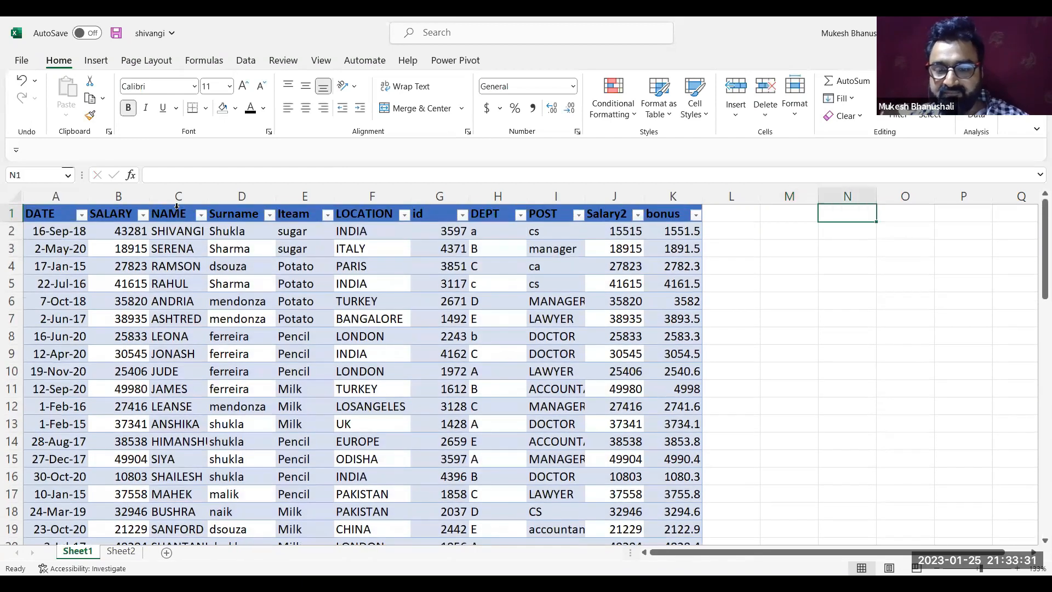
{"action": "key", "text": "Right"}
{"action": "key", "text": "Right"}
{"action": "key", "text": "Right"}
{"action": "key", "text": "Right"}
{"action": "key", "text": "Right"}
{"action": "key", "text": "Right"}
{"action": "key", "text": "Right"}
{"action": "key", "text": "Right"}
{"action": "key", "text": "Right"}
{"action": "key", "text": "Right"}
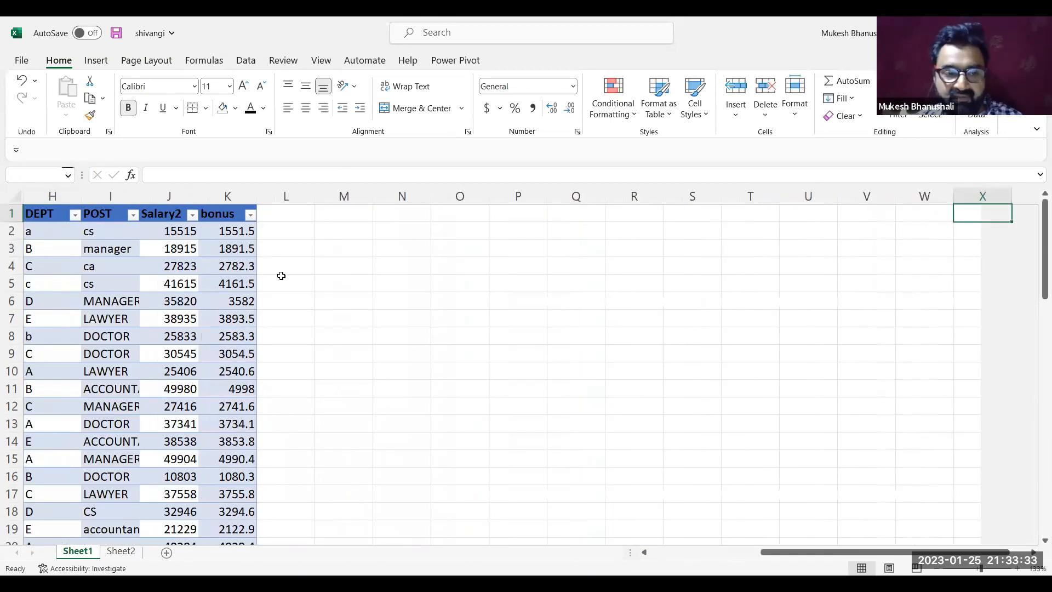
{"action": "key", "text": "Down"}
{"action": "left_click", "coordinate": [283, 279]}
{"action": "type", "text": "="}
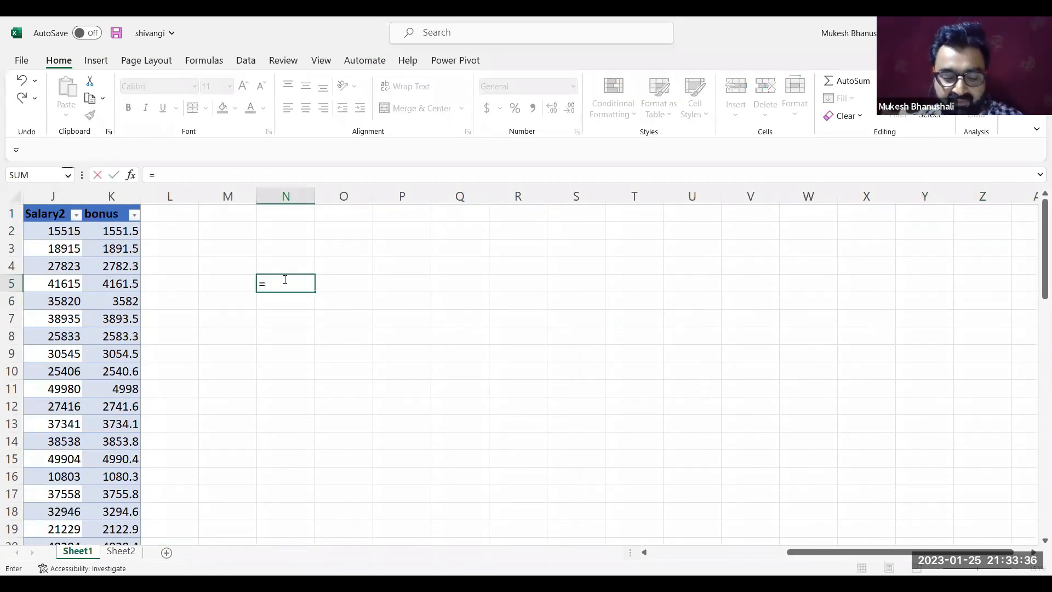
{"action": "type", "text": "vloo"}
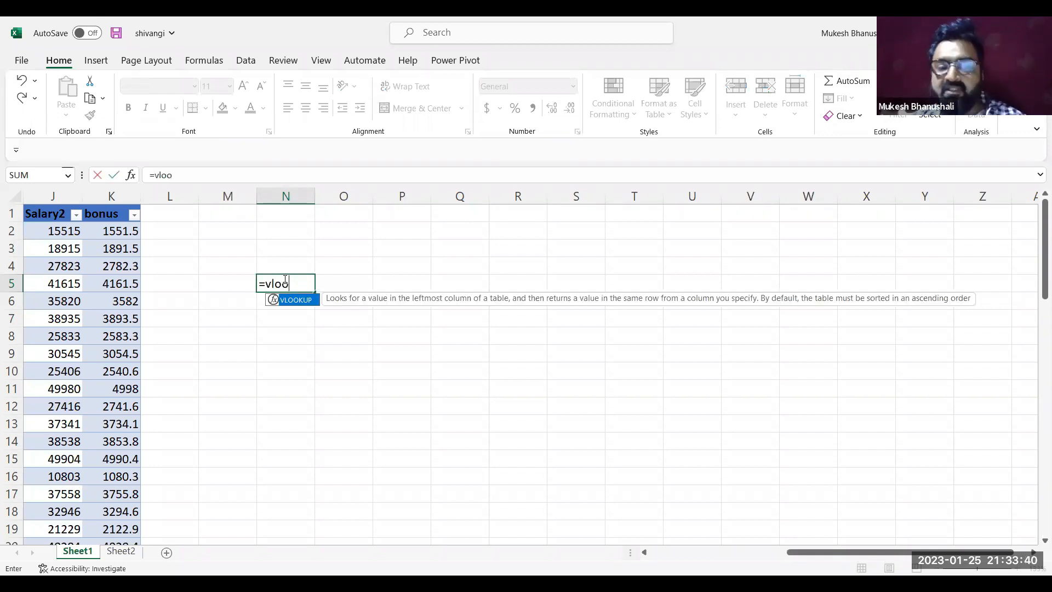
{"action": "key", "text": "Tab"}
{"action": "type", "text": "\"Rajat\","}
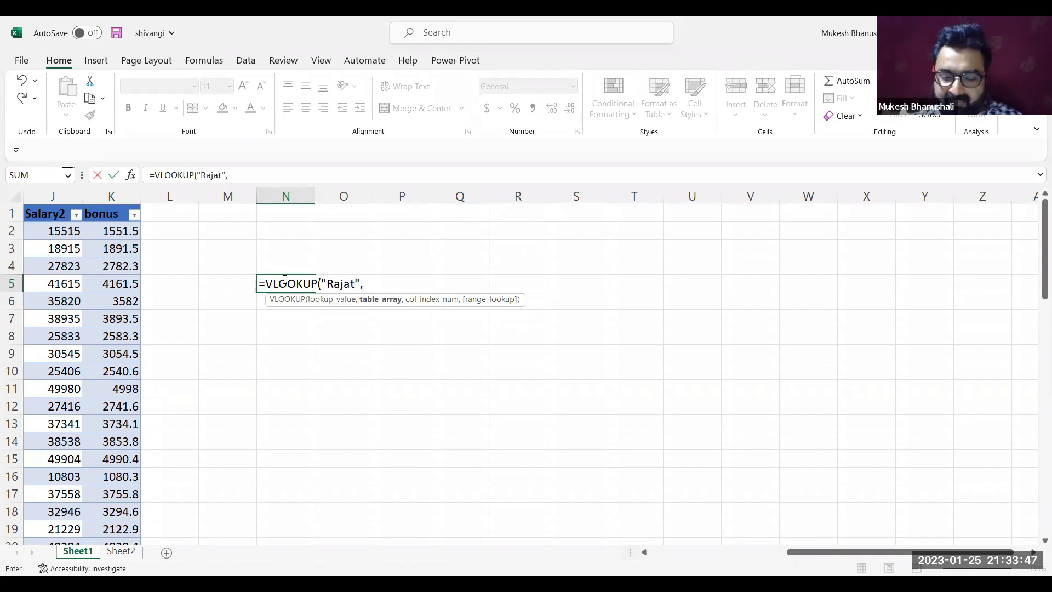
{"action": "type", "text": "table"}
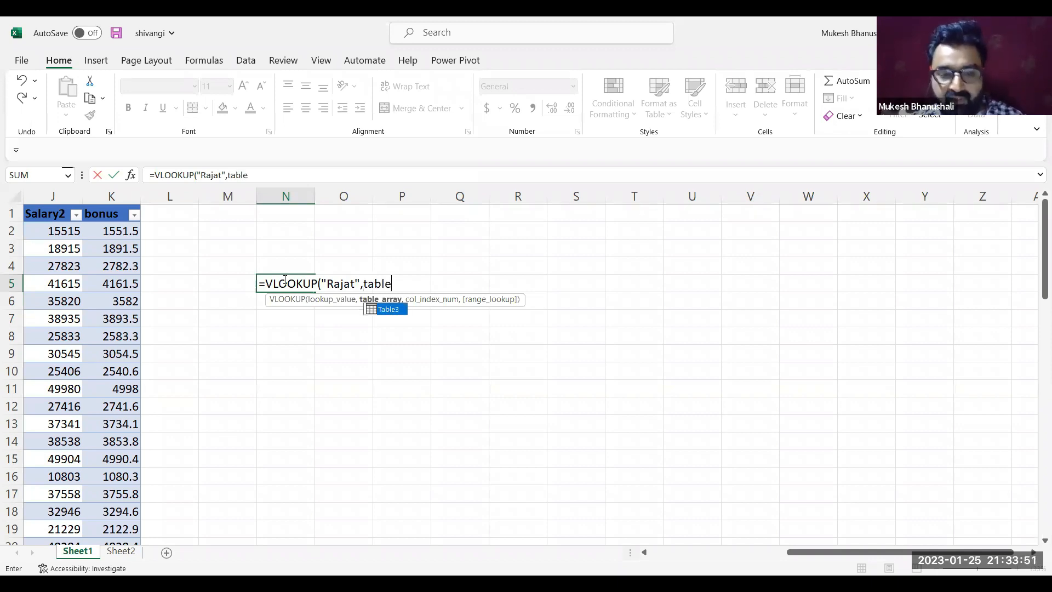
Try Table3[name]:[bonus] as the table array in the N5 formula, and cancel the entry
{"action": "key", "text": "Tab"}
{"action": "type", "text": "[name]"}
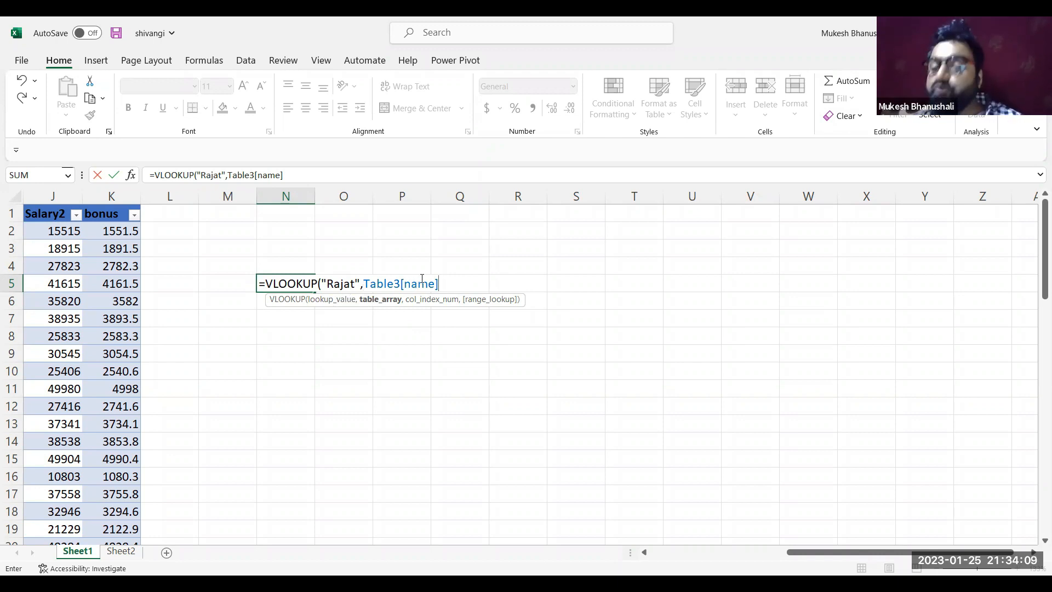
{"action": "left_click", "coordinate": [451, 285]}
{"action": "type", "text": "[bon"}
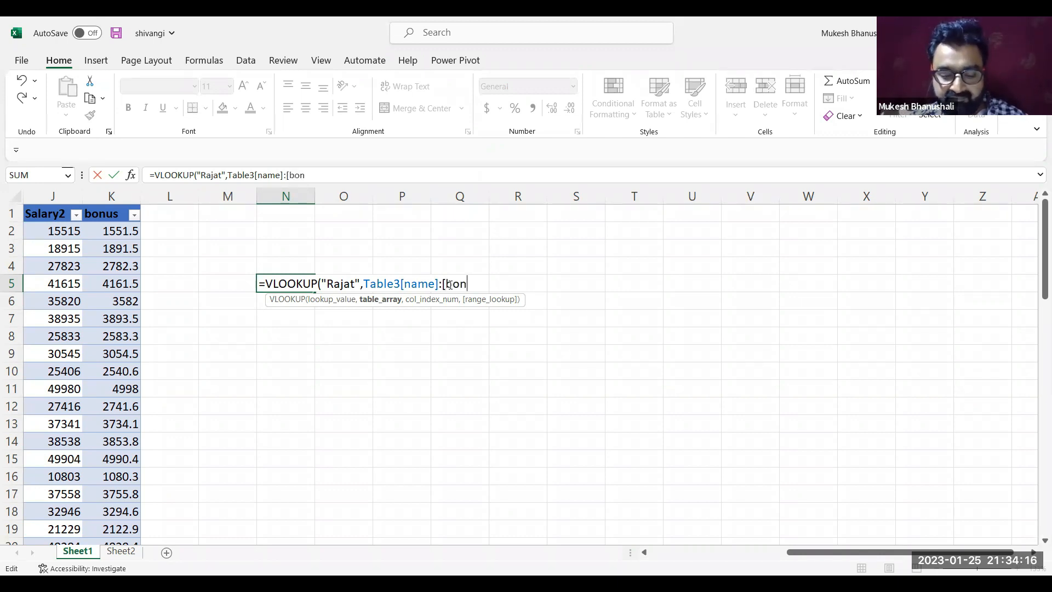
{"action": "type", "text": "us]"}
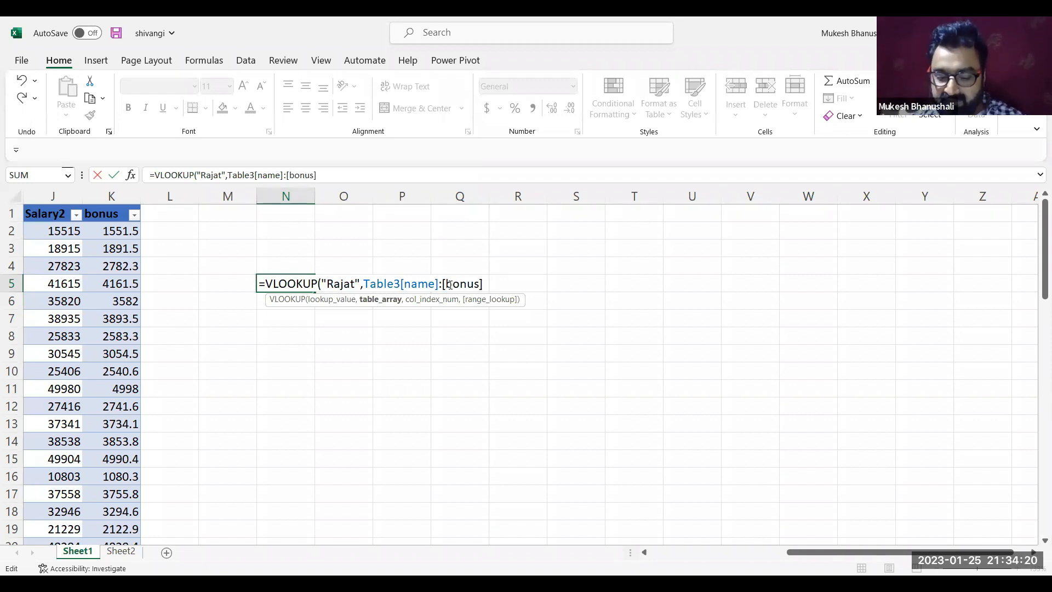
{"action": "type", "text": ","}
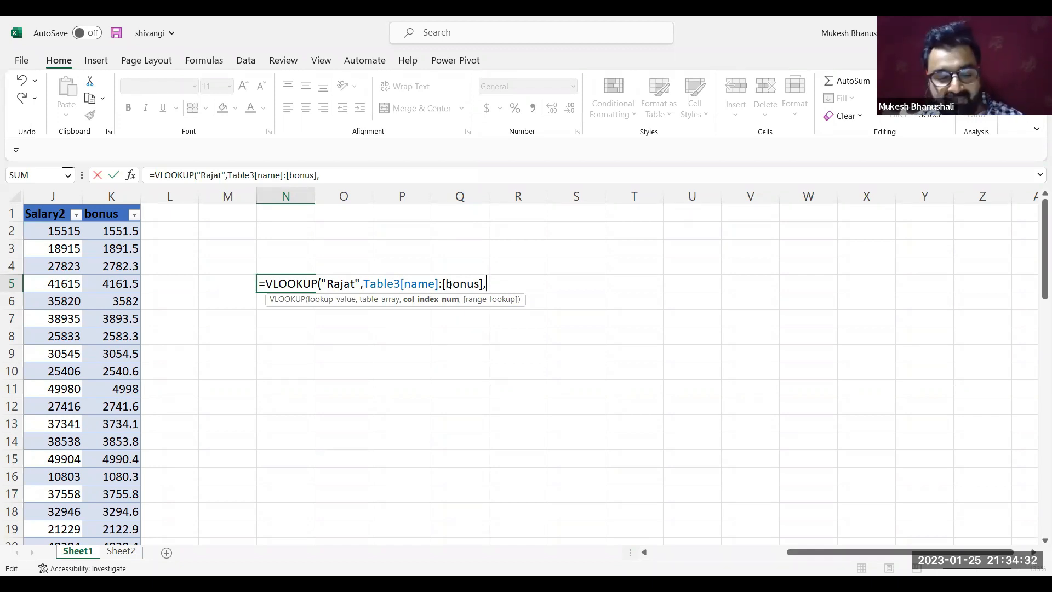
{"action": "key", "text": "Escape"}
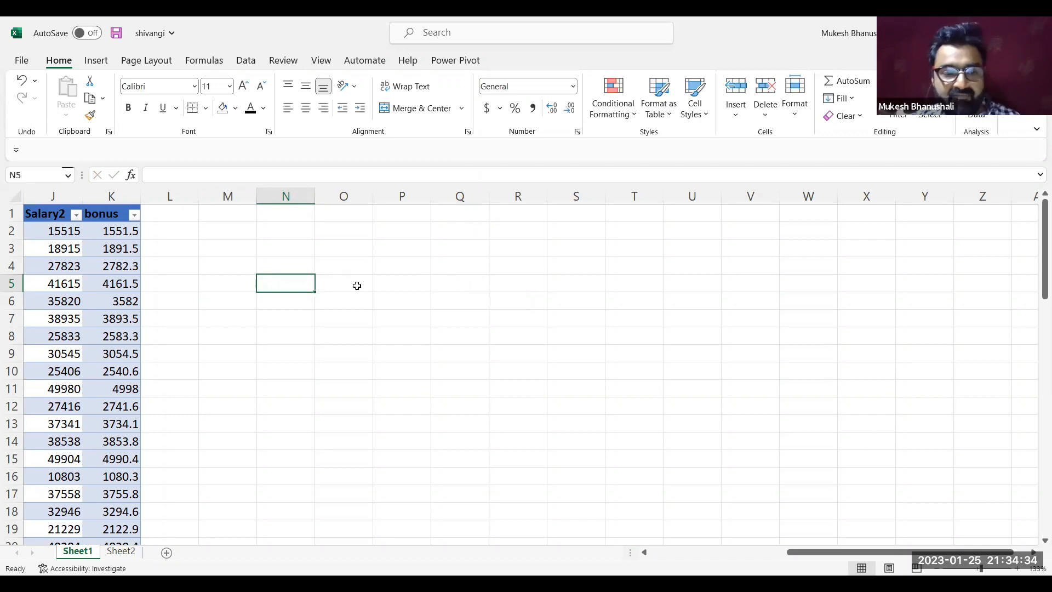
Convert the employee table to a normal range and return to its DATE column in row 5
{"action": "left_click", "coordinate": [121, 278]}
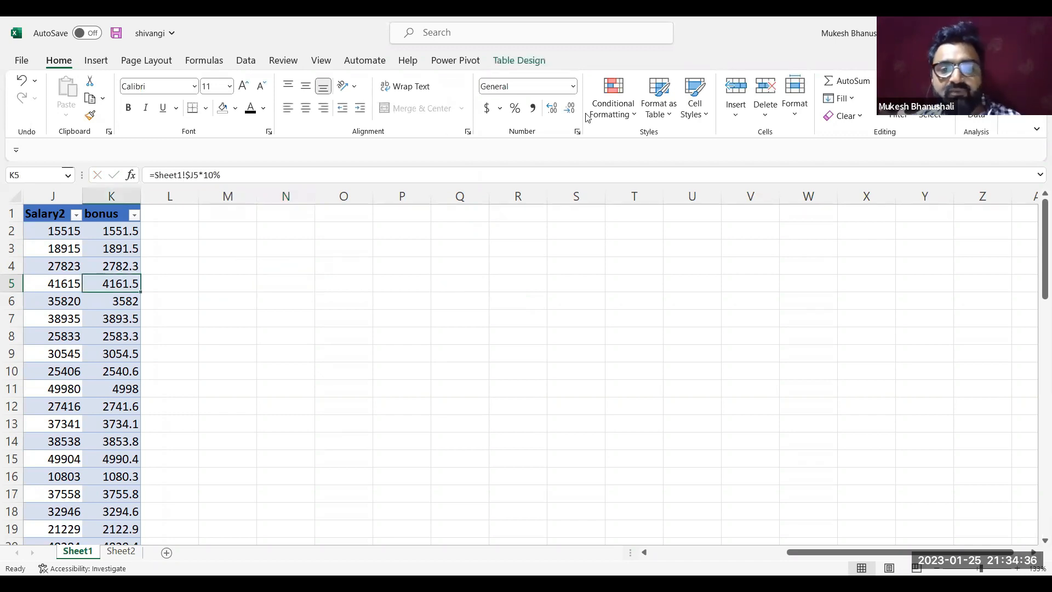
{"action": "left_click", "coordinate": [519, 60]}
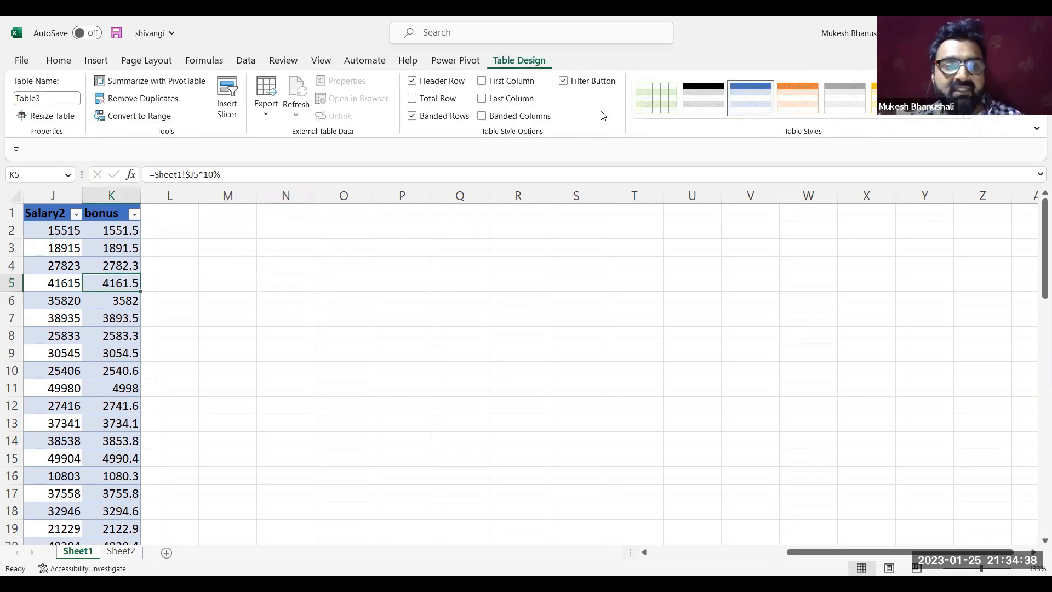
{"action": "left_click", "coordinate": [145, 117]}
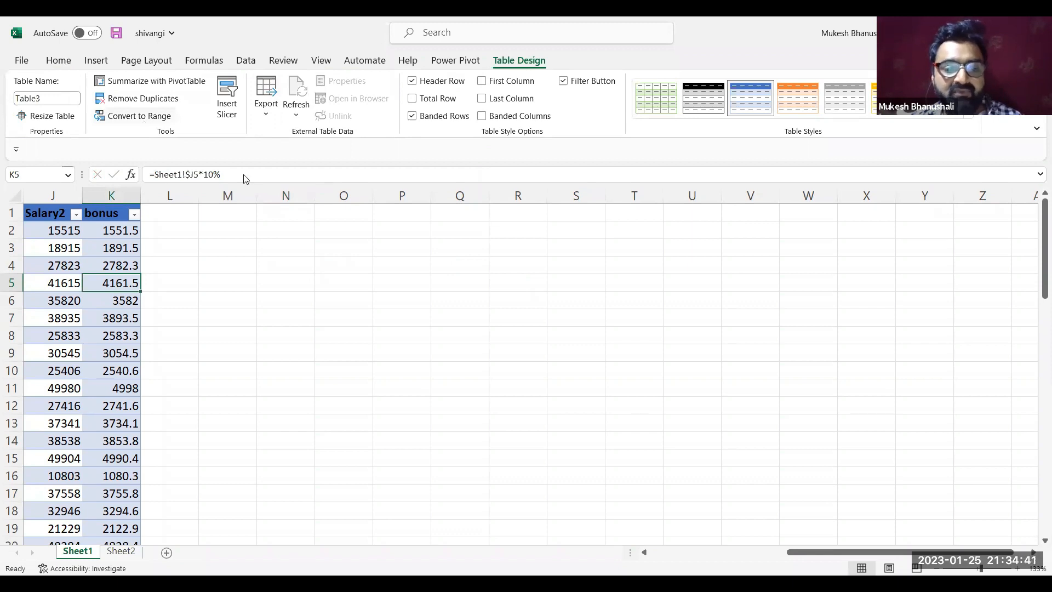
{"action": "left_click", "coordinate": [505, 341]}
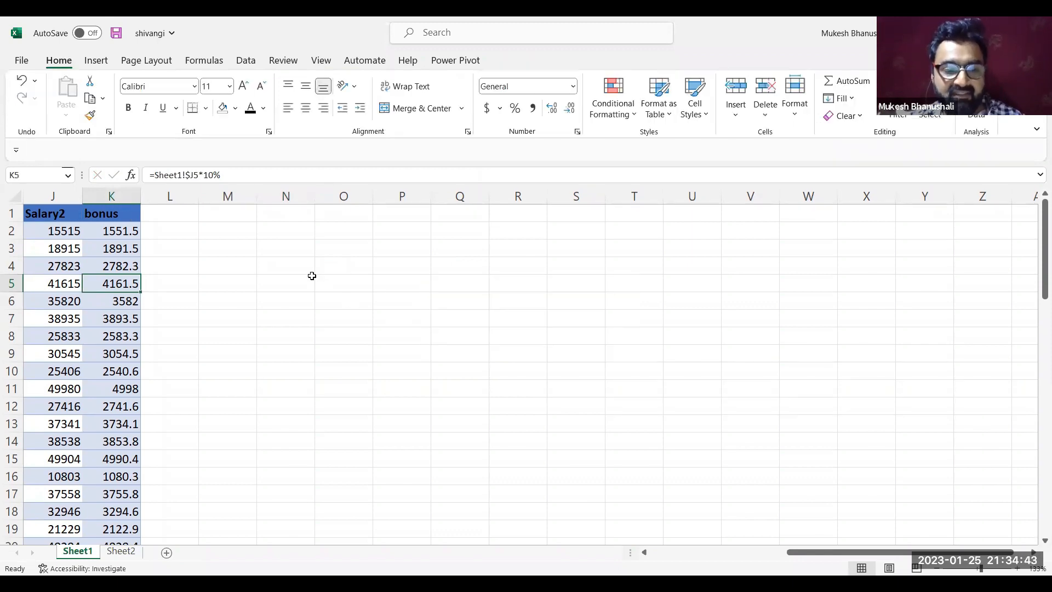
{"action": "key", "text": "Left"}
{"action": "key", "text": "Left"}
{"action": "key", "text": "Left"}
{"action": "key", "text": "Left"}
{"action": "key", "text": "Left"}
{"action": "key", "text": "Left"}
{"action": "key", "text": "Left"}
{"action": "key", "text": "Left"}
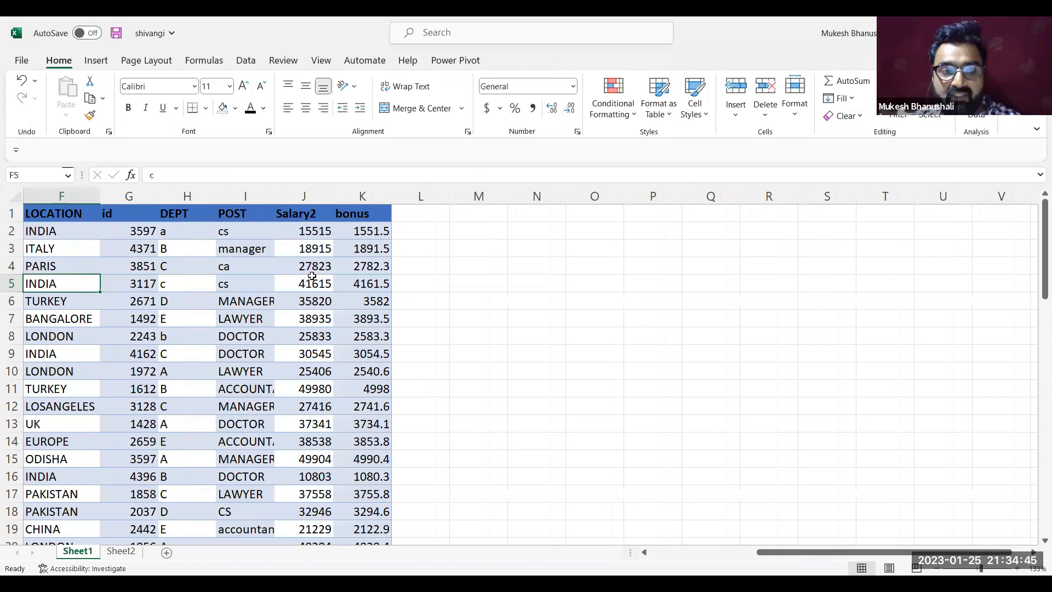
{"action": "key", "text": "Left"}
{"action": "key", "text": "Left"}
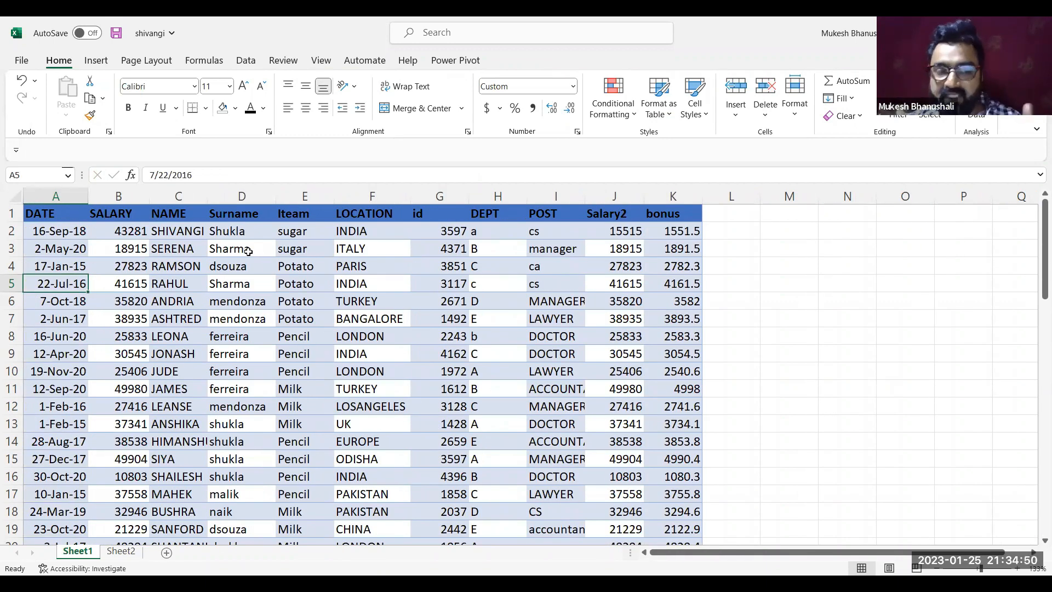
Highlight the NAME column and the bonus column in turn to show the first and last columns of the lookup range
{"action": "left_click", "coordinate": [176, 219]}
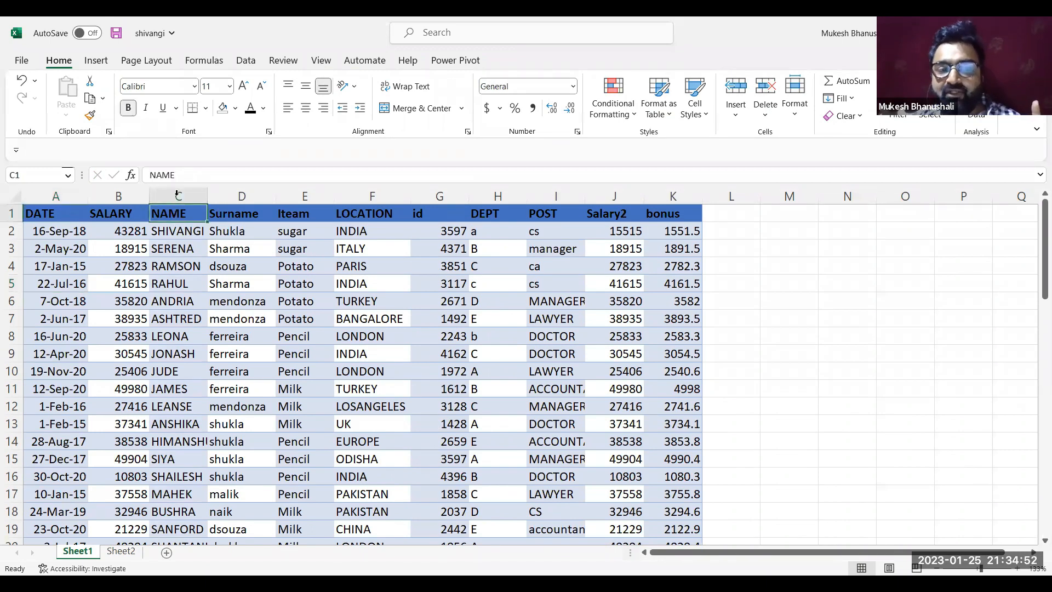
{"action": "left_click", "coordinate": [178, 195]}
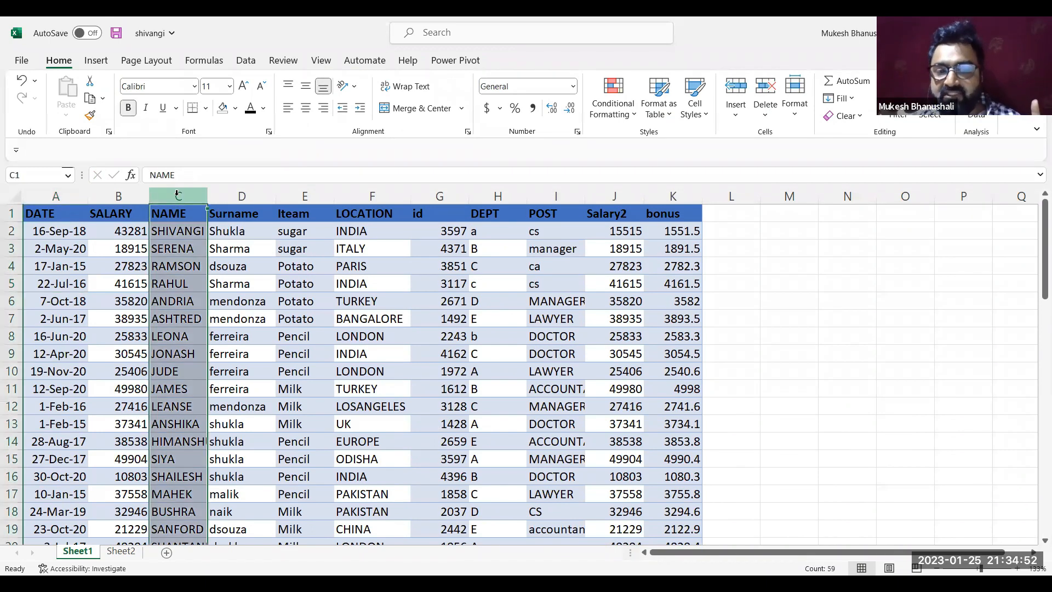
{"action": "left_click", "coordinate": [672, 266]}
{"action": "left_click", "coordinate": [670, 196]}
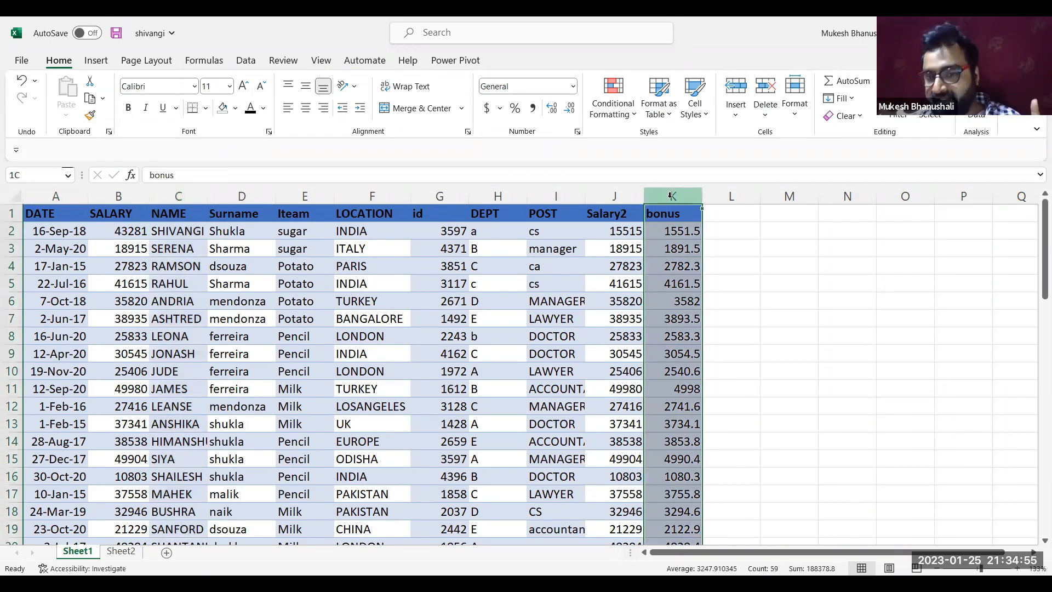
Start a VLOOKUP formula in cell M5 with the employee's first name in quotes as the lookup value
{"action": "left_click", "coordinate": [733, 241]}
{"action": "key", "text": "Right"}
{"action": "key", "text": "Right"}
{"action": "key", "text": "Right"}
{"action": "key", "text": "Right"}
{"action": "key", "text": "Right"}
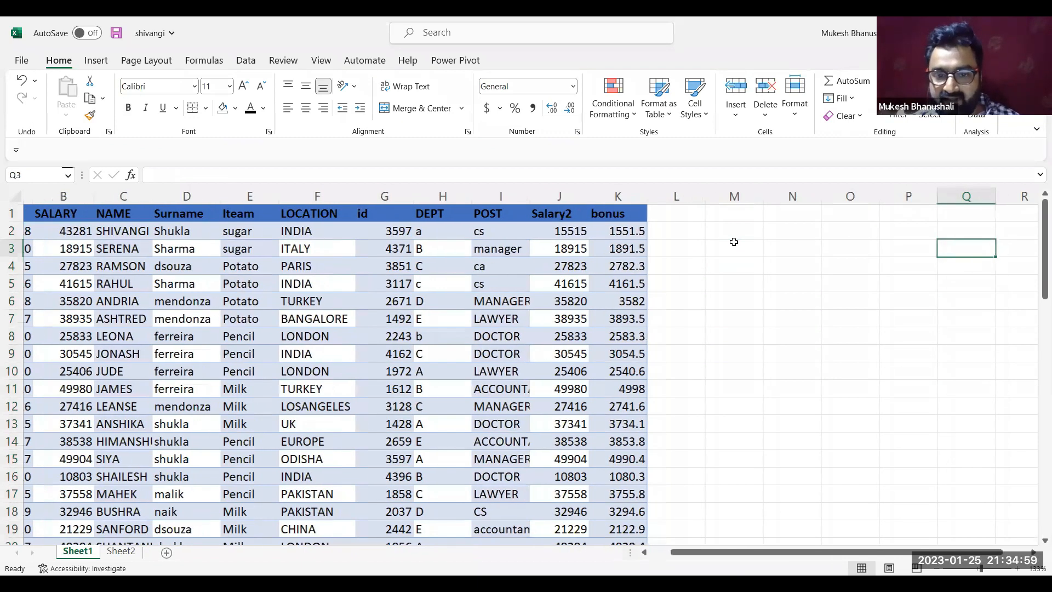
{"action": "key", "text": "Right"}
{"action": "key", "text": "Right"}
{"action": "key", "text": "Right"}
{"action": "left_click", "coordinate": [557, 289]}
{"action": "type", "text": "="}
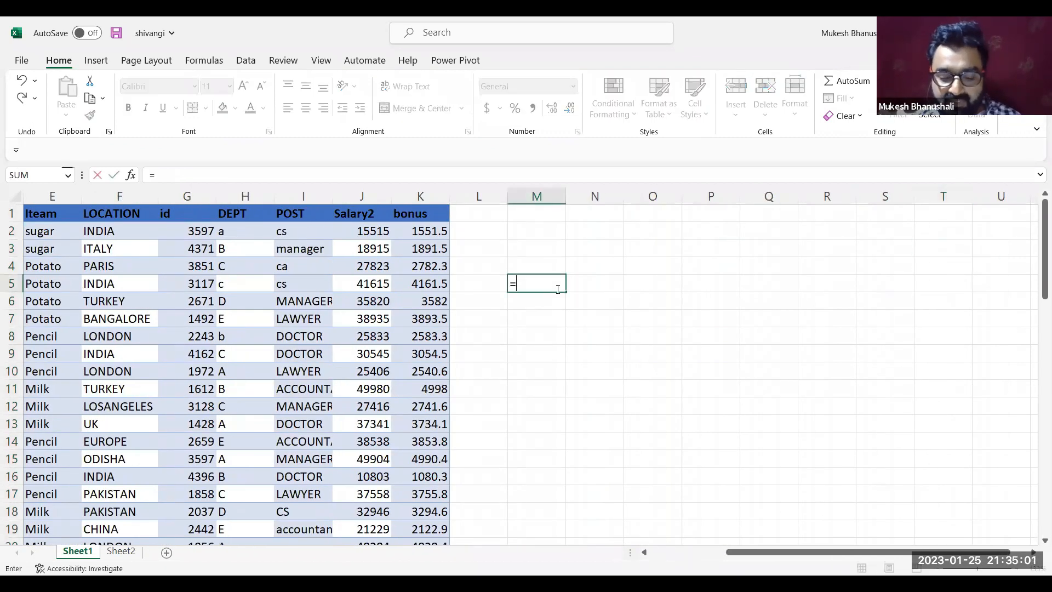
{"action": "type", "text": "VLOOKUP(\"Rajat"}
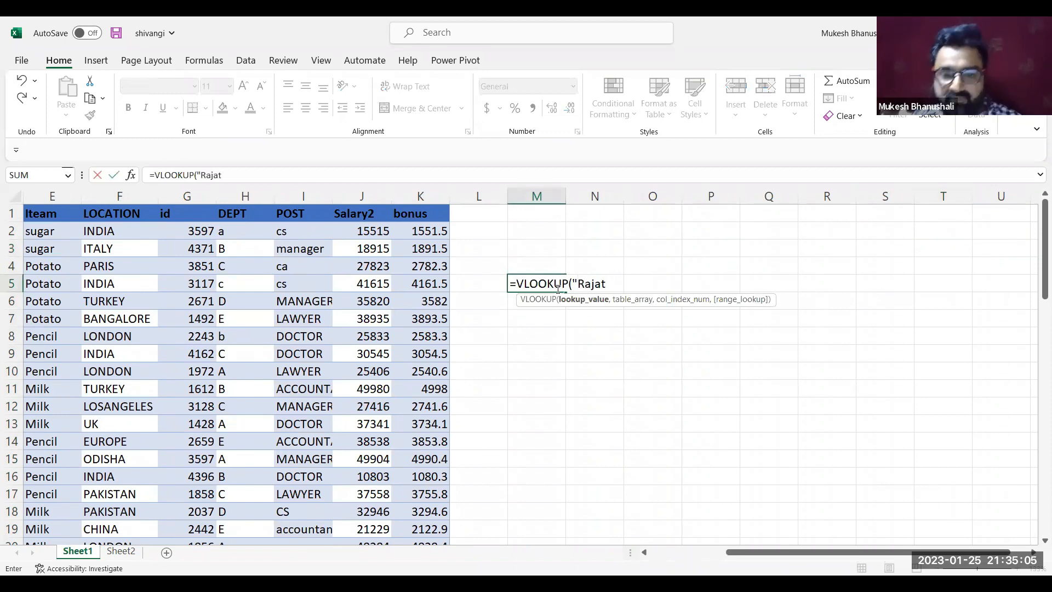
{"action": "type", "text": "\","}
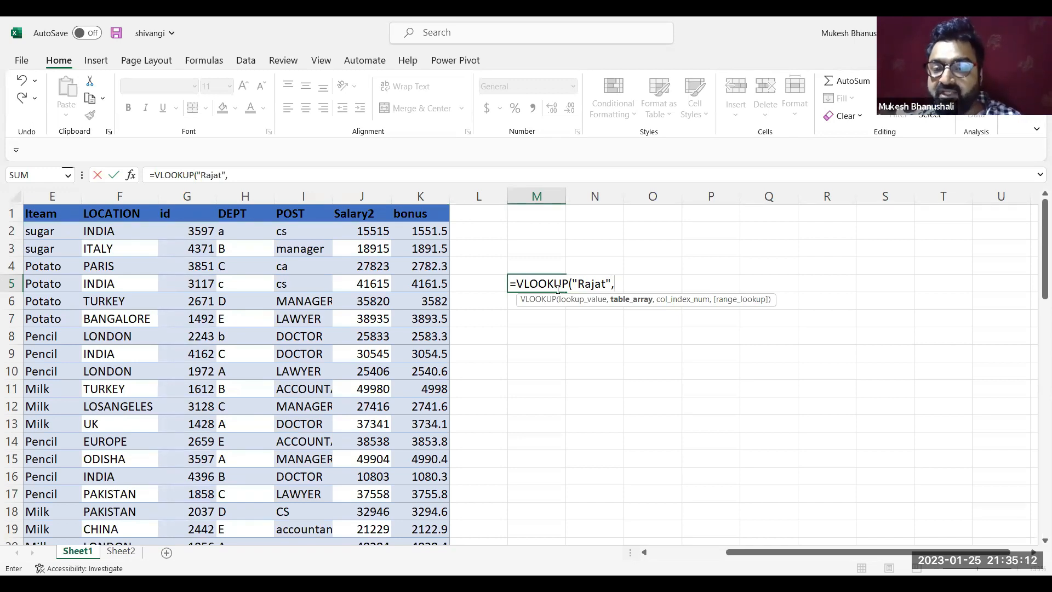
{"action": "type", "text": "c"}
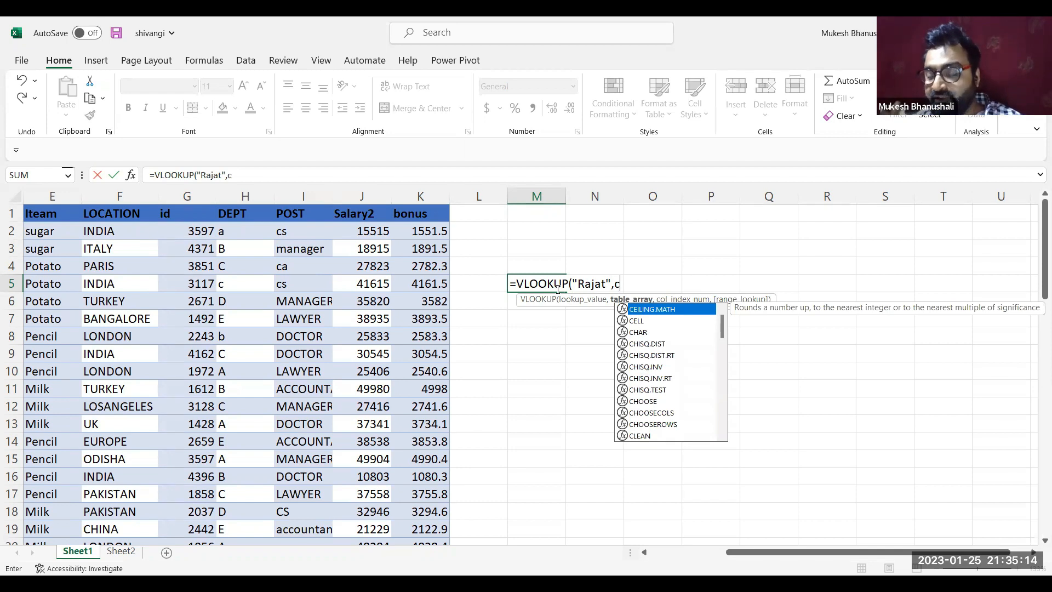
Enter the whole-column range C:k as the table array of the M5 formula
{"action": "key", "text": "BackSpace"}
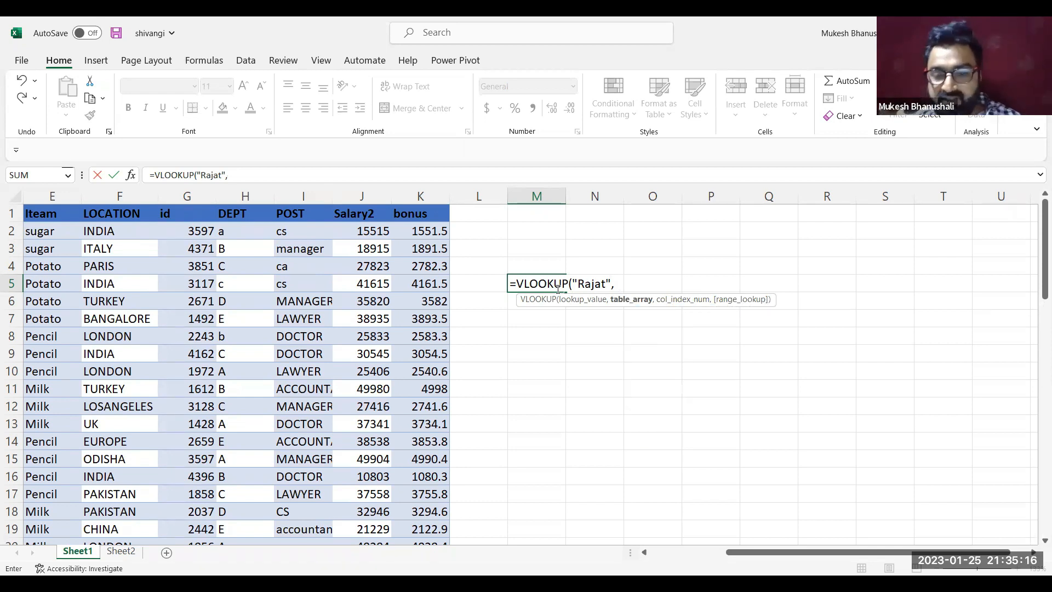
{"action": "type", "text": "C:"}
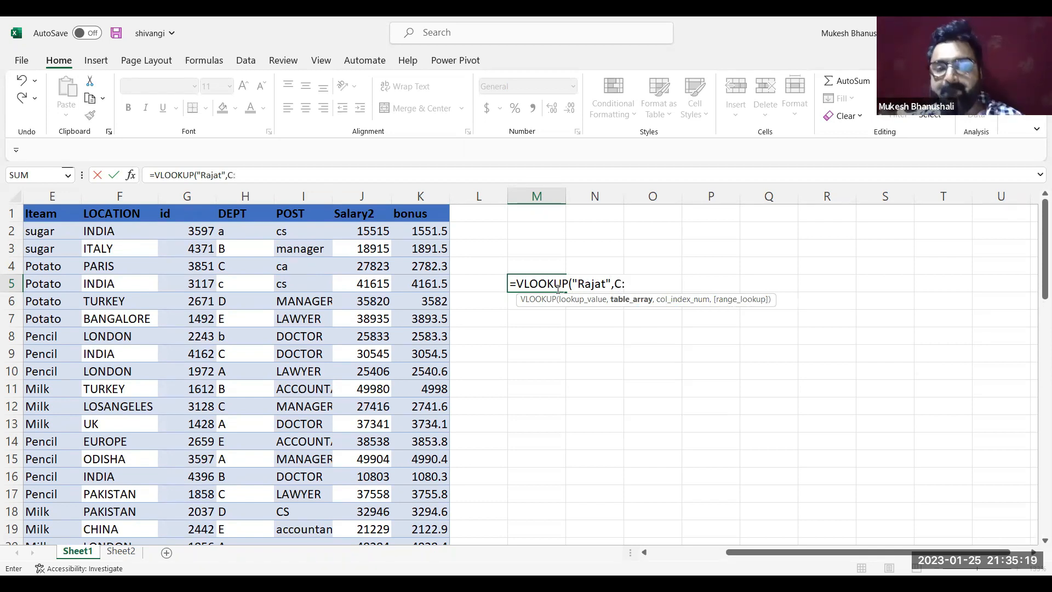
{"action": "type", "text": "k"}
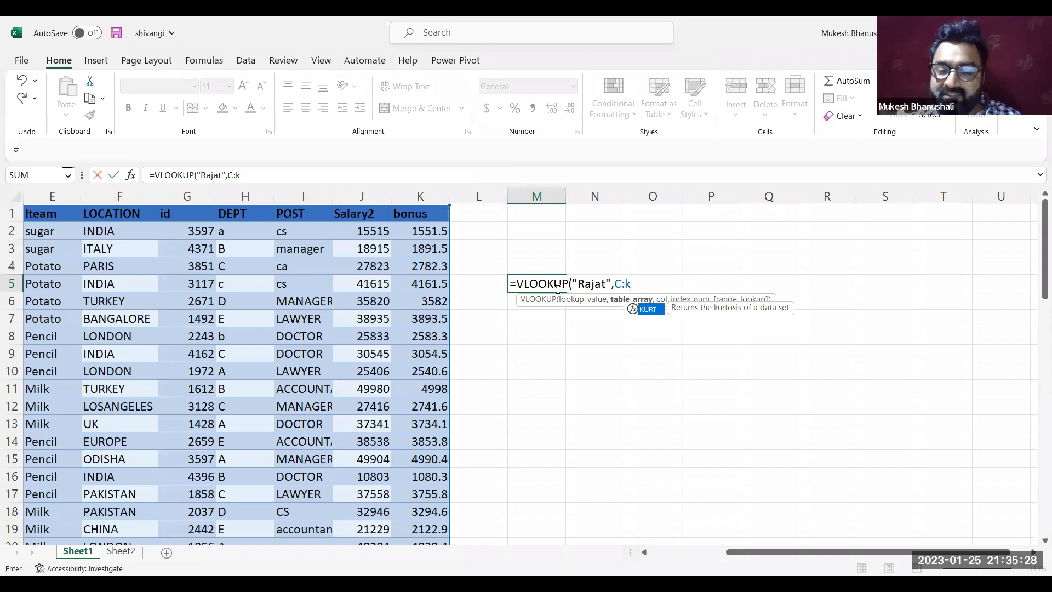
Highlight the quoted lookup value and the start of the table array inside the M5 formula
{"action": "double_click", "coordinate": [590, 286]}
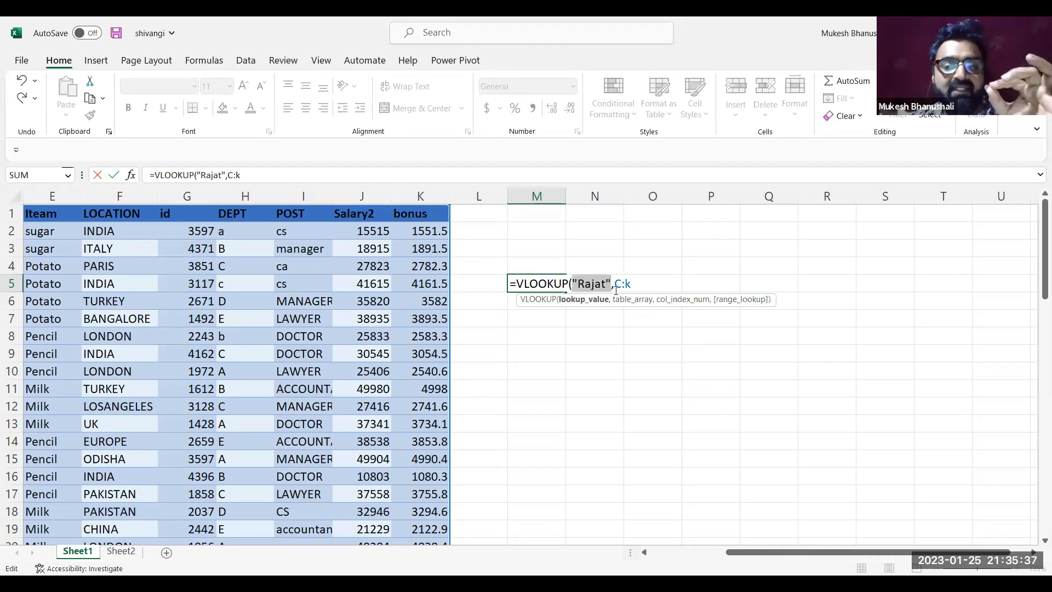
{"action": "double_click", "coordinate": [618, 283]}
{"action": "left_click", "coordinate": [618, 284]}
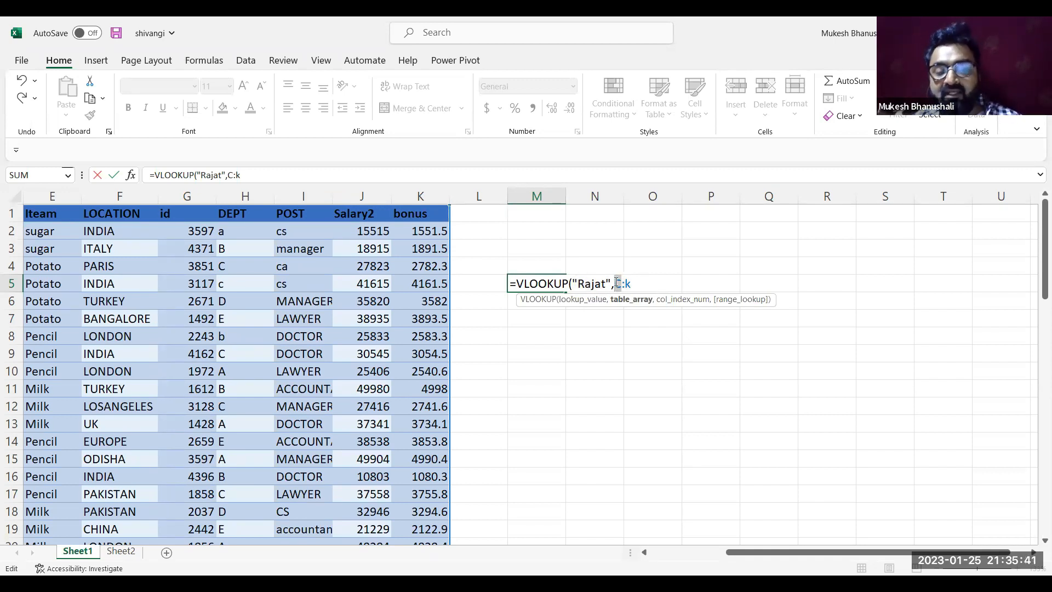
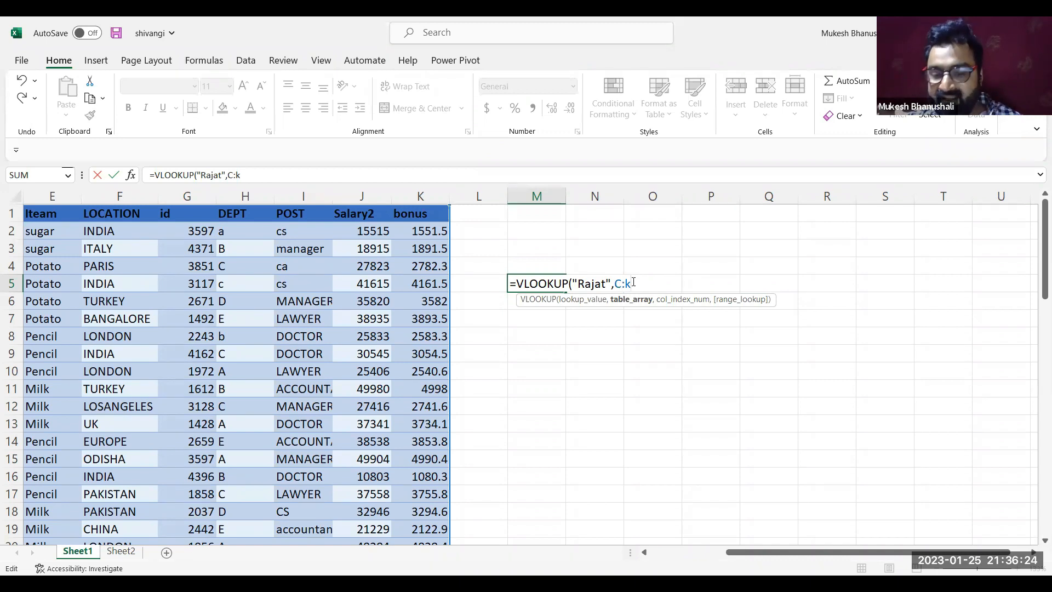
Complete the VLOOKUP arguments in M5 with column index 9 and range_lookup 0 for an exact match
{"action": "type", "text": ","}
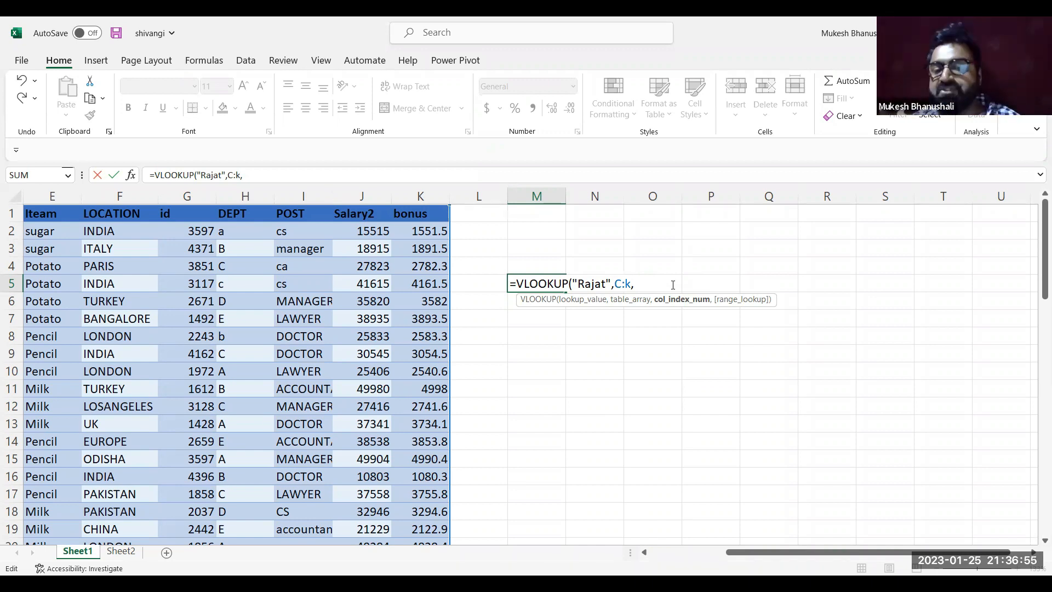
{"action": "type", "text": "9"}
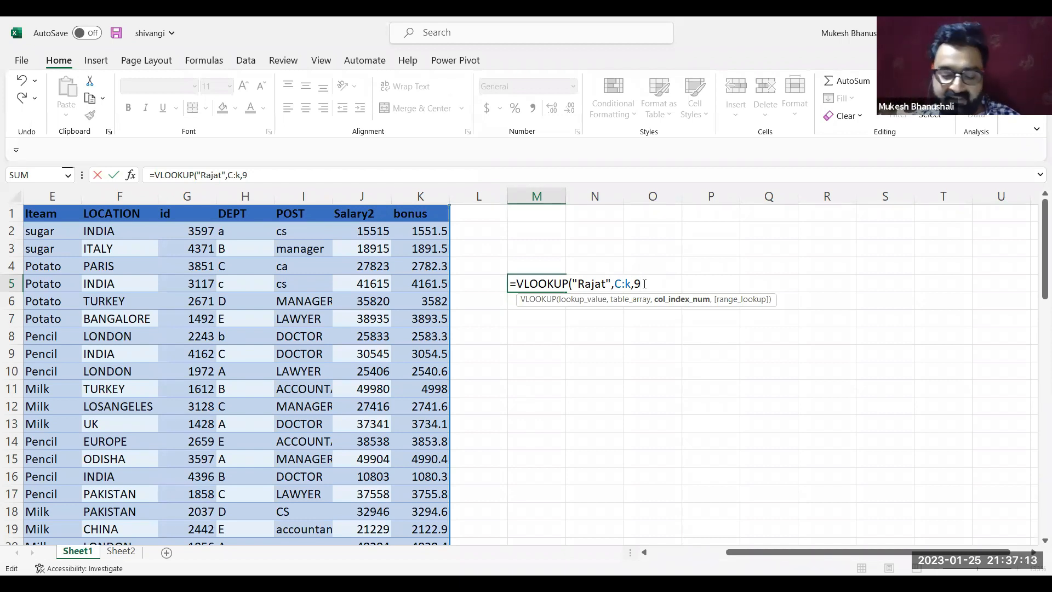
{"action": "type", "text": ",0"}
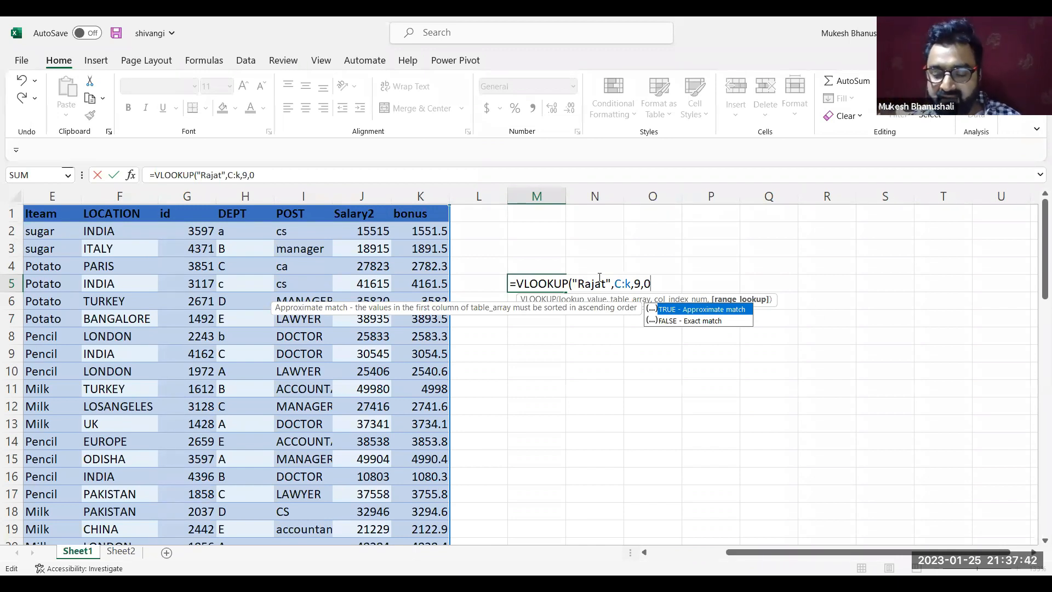
{"action": "type", "text": ")"}
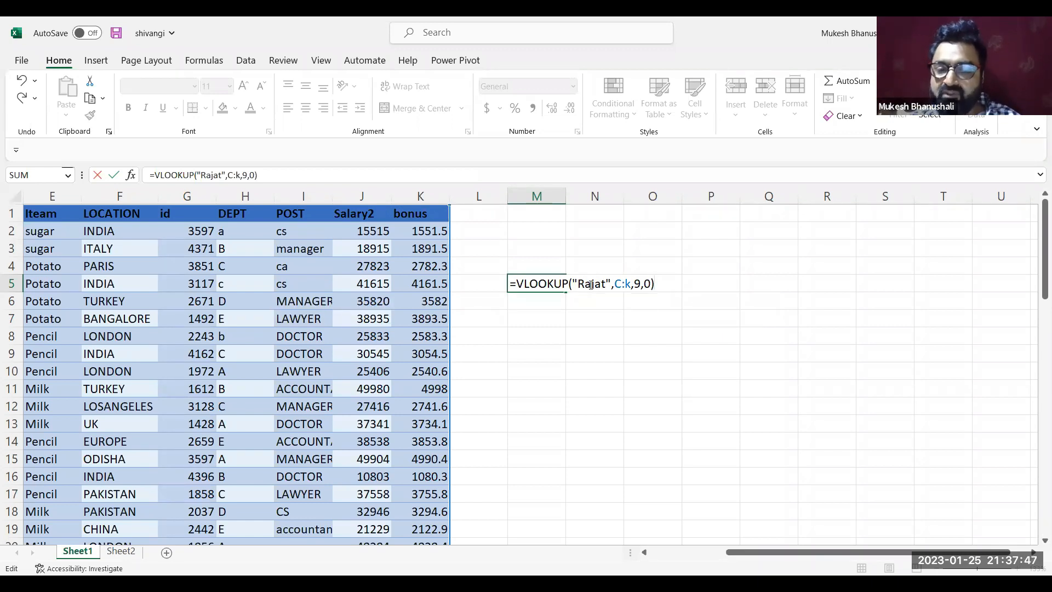
Highlight the lookup value, table array and column index in the M5 formula in turn, and enter the formula
{"action": "double_click", "coordinate": [591, 283]}
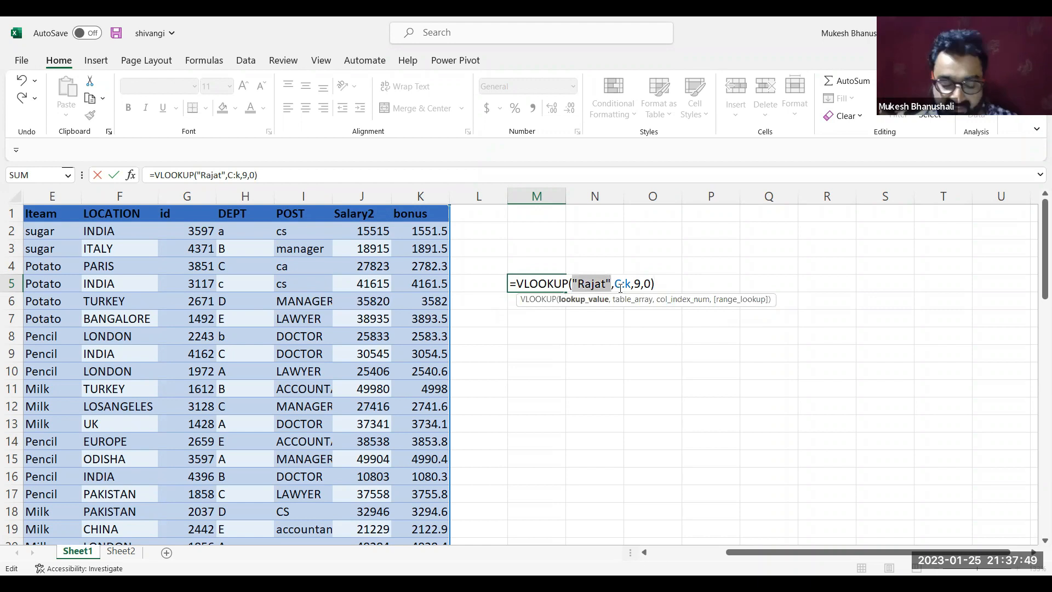
{"action": "left_click_drag", "start_coordinate": [620, 287], "coordinate": [613, 285]}
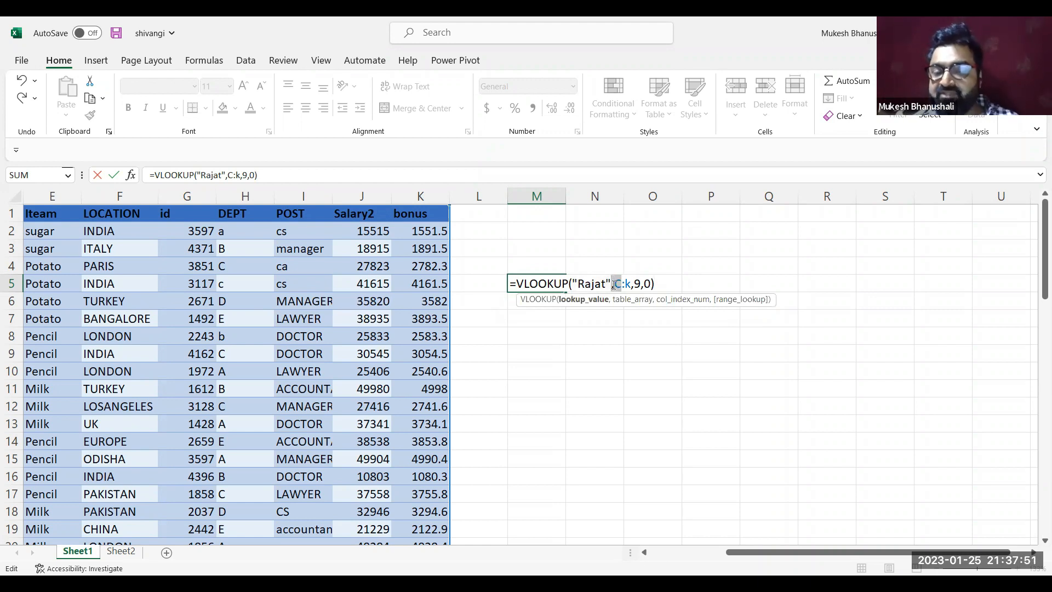
{"action": "left_click", "coordinate": [595, 285]}
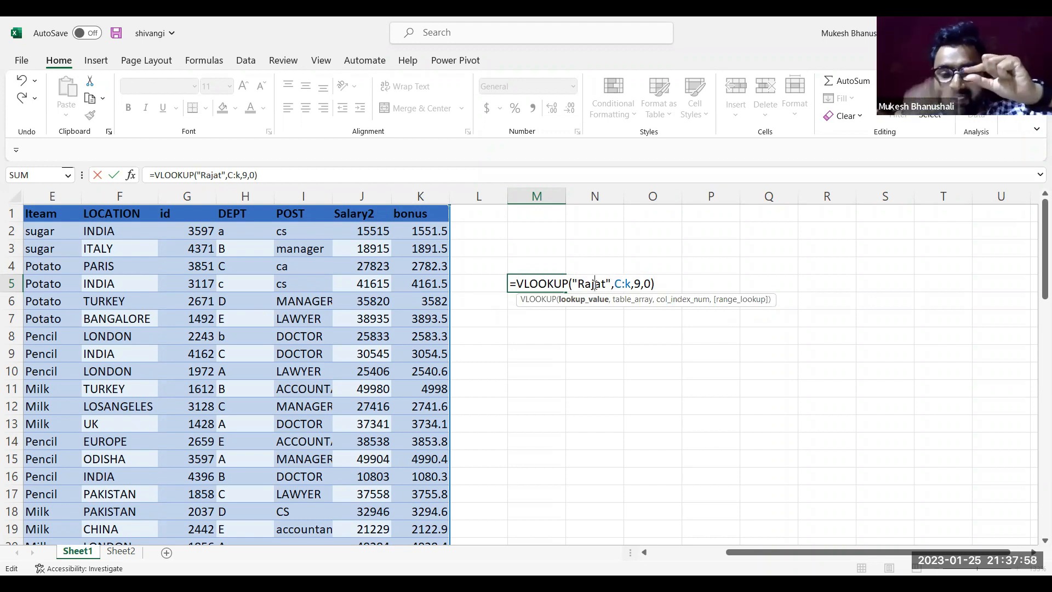
{"action": "double_click", "coordinate": [641, 285]}
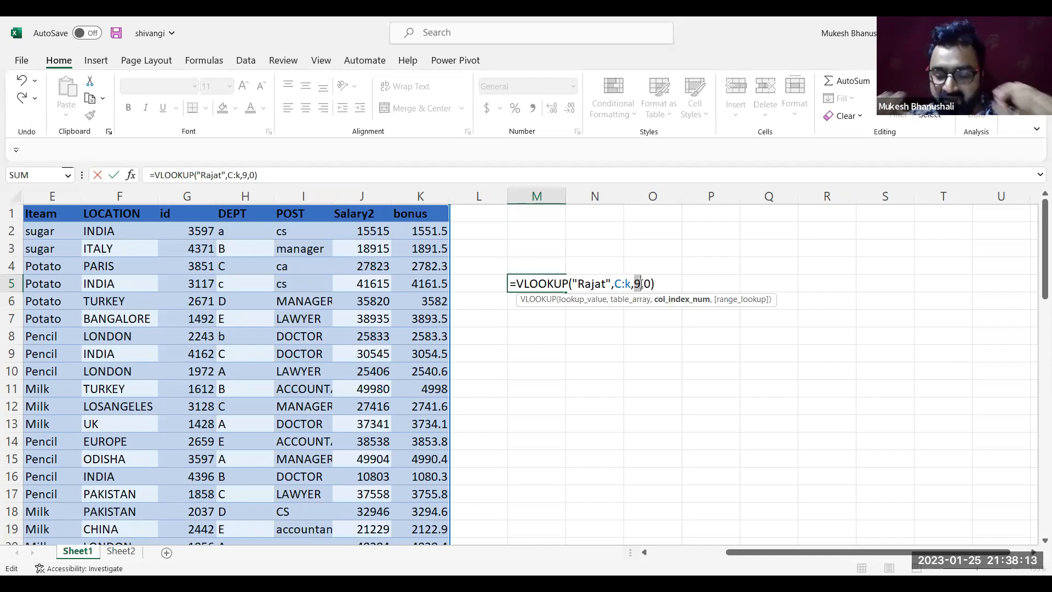
{"action": "key", "text": "Return"}
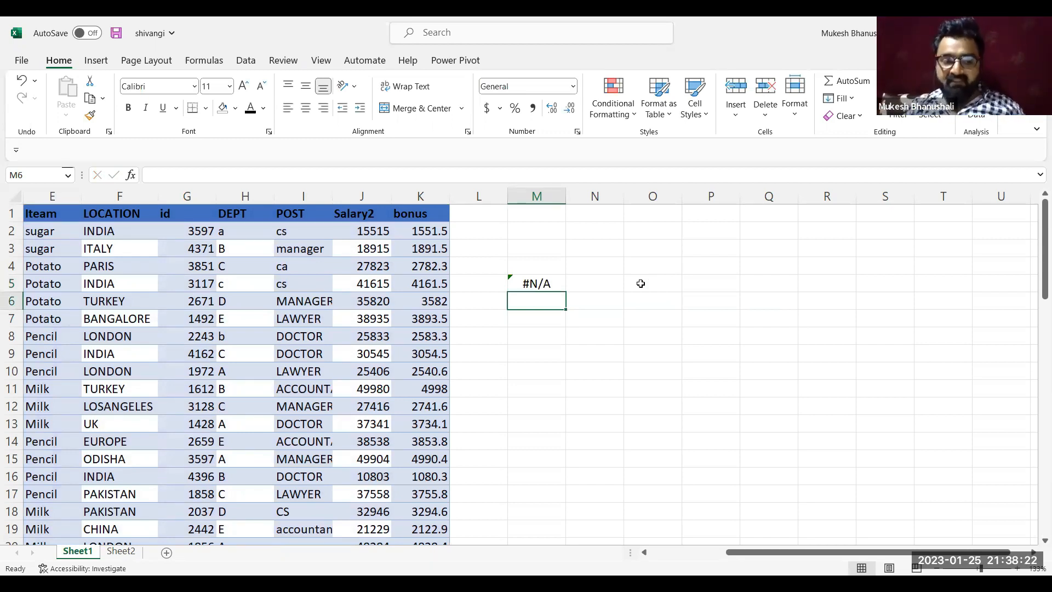
Replace the name in C8 with the first name used as the VLOOKUP lookup value
{"action": "key", "text": "Left"}
{"action": "key", "text": "Left"}
{"action": "key", "text": "Left"}
{"action": "key", "text": "Left"}
{"action": "key", "text": "Left"}
{"action": "key", "text": "Left"}
{"action": "key", "text": "Left"}
{"action": "key", "text": "Left"}
{"action": "key", "text": "Left"}
{"action": "key", "text": "Left"}
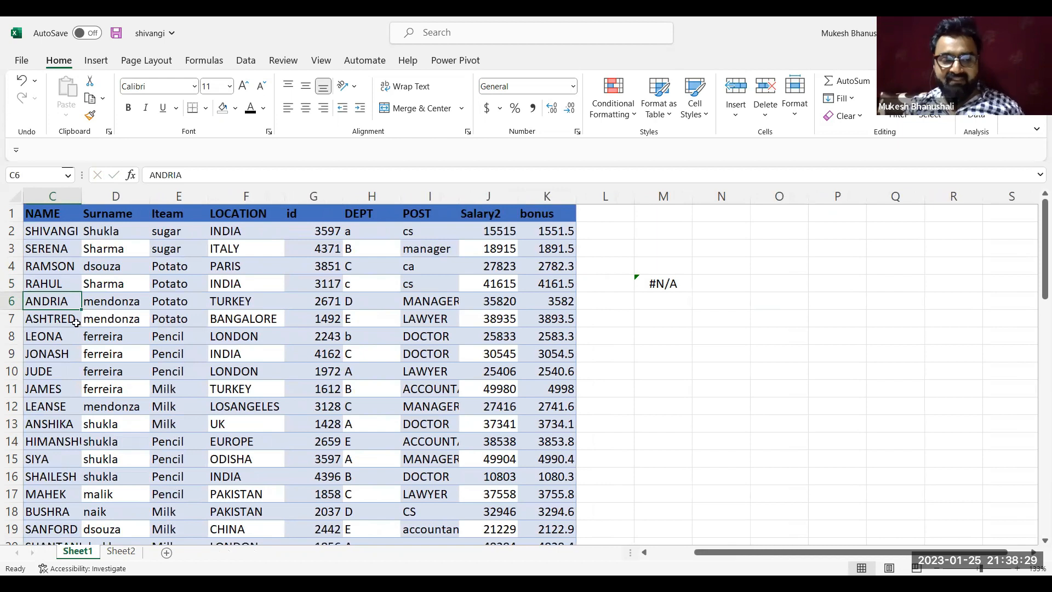
{"action": "left_click", "coordinate": [54, 338]}
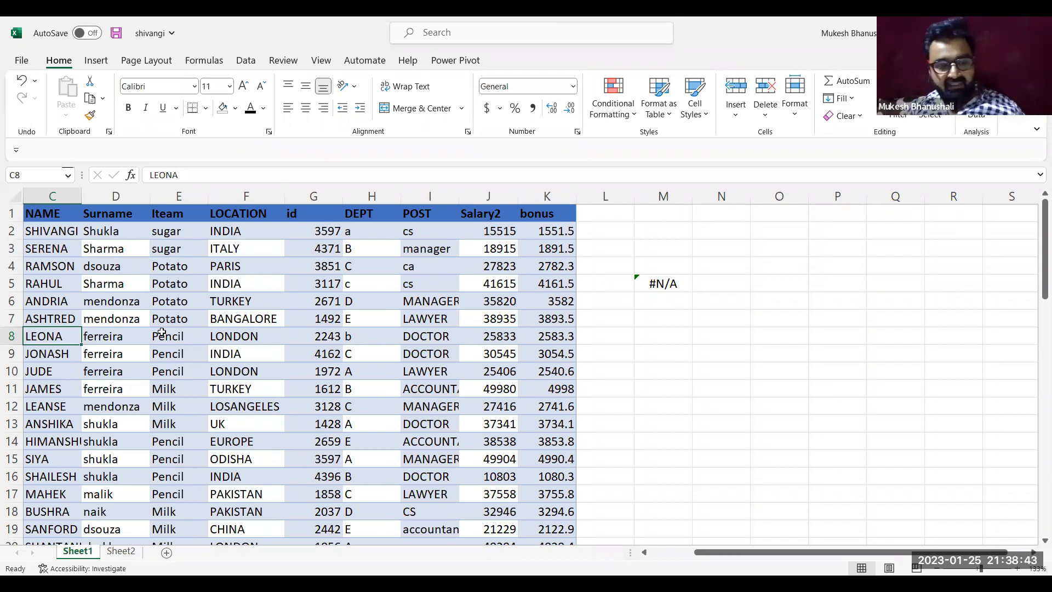
{"action": "type", "text": "Rajat"}
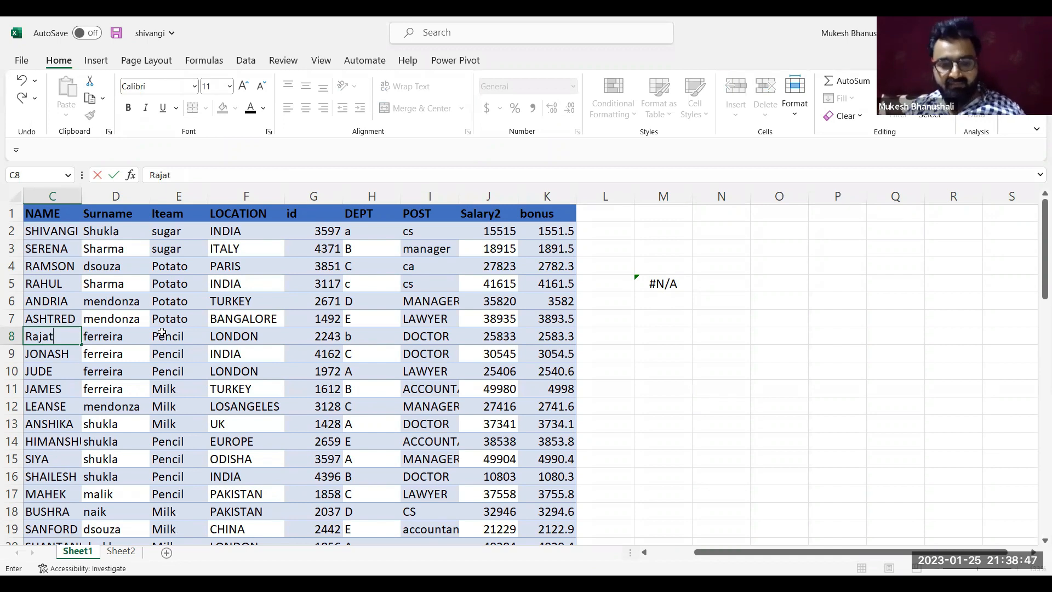
{"action": "key", "text": "Return"}
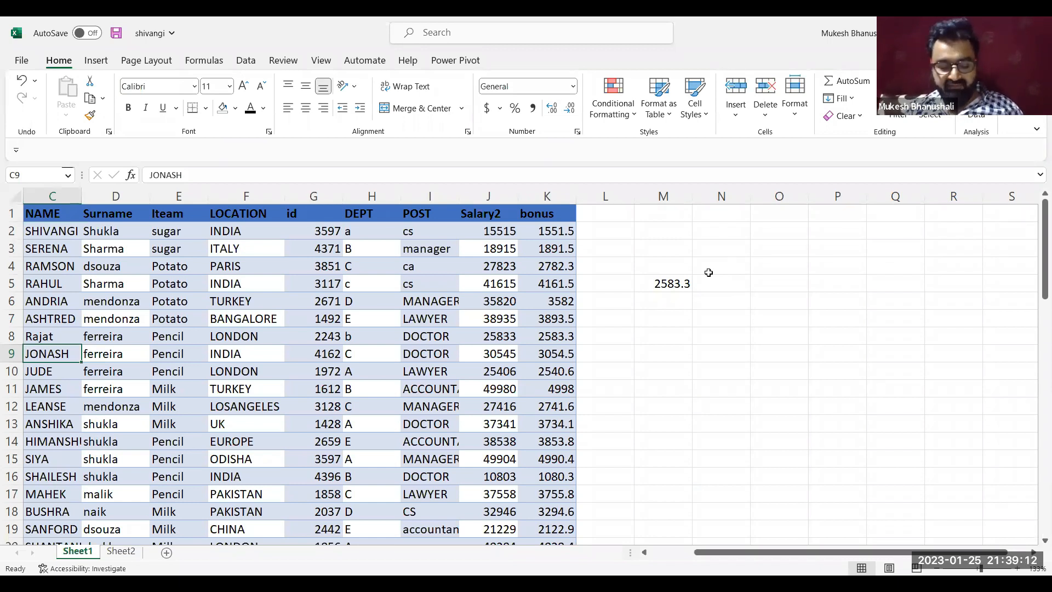
Clear the VLOOKUP formula from M5 and enter the heading ID in M1, highlighting the source id column G
{"action": "left_click", "coordinate": [677, 285]}
{"action": "key", "text": "Delete"}
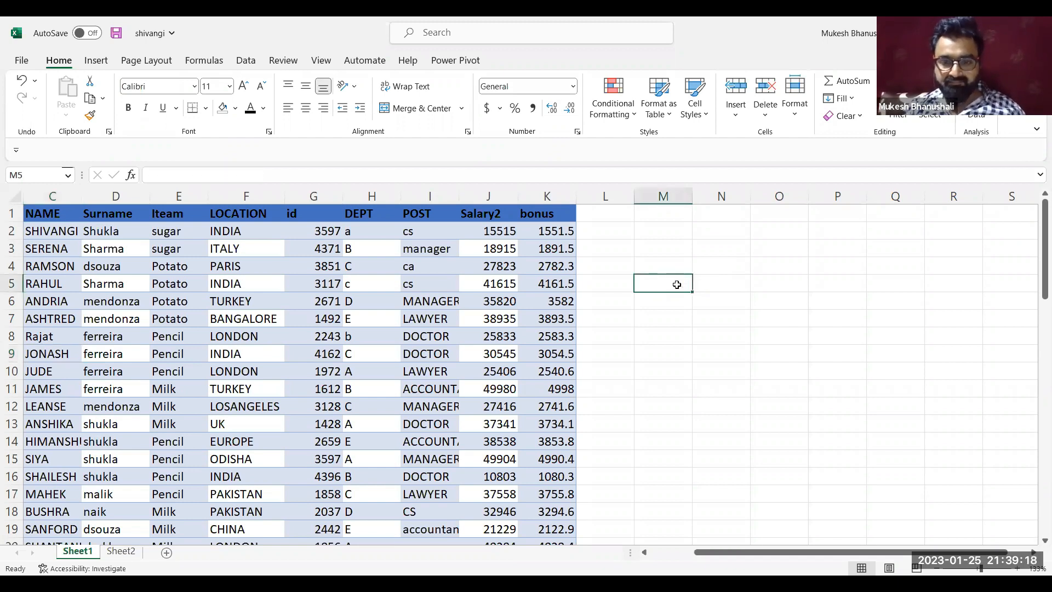
{"action": "left_click", "coordinate": [668, 212]}
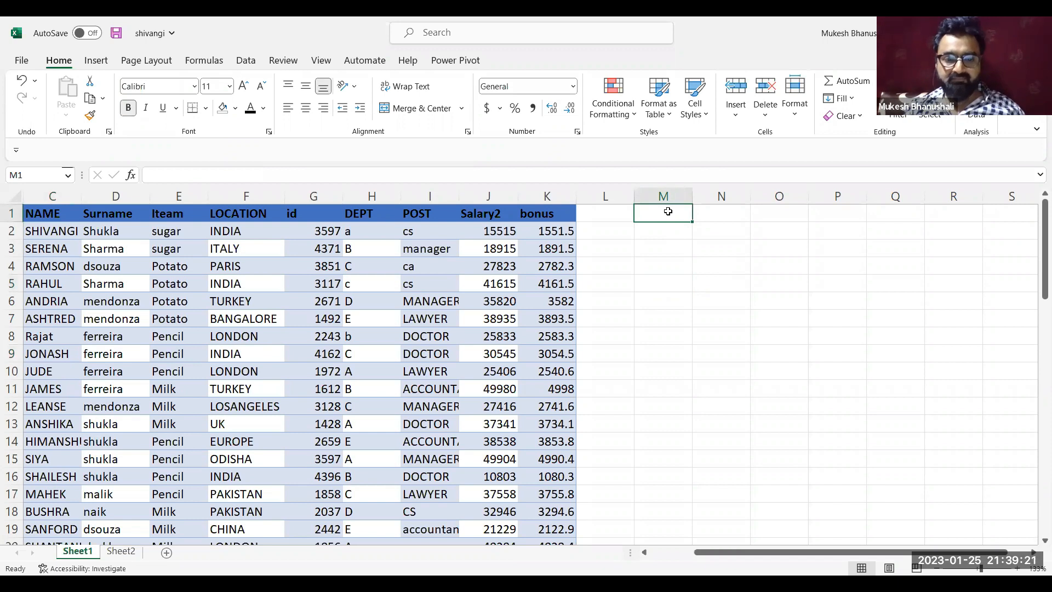
{"action": "type", "text": "ID"}
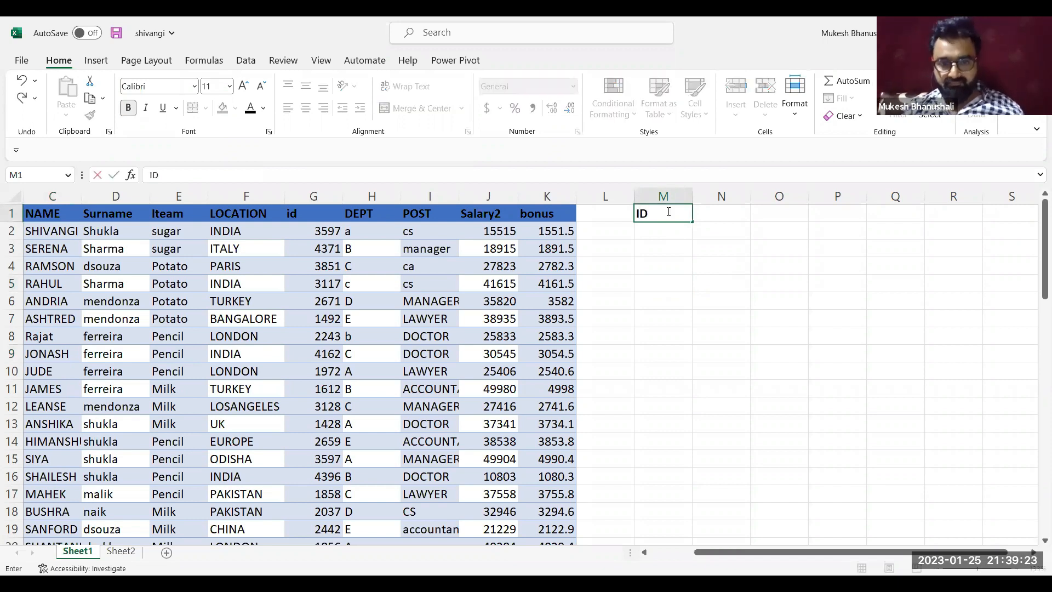
{"action": "key", "text": "Tab"}
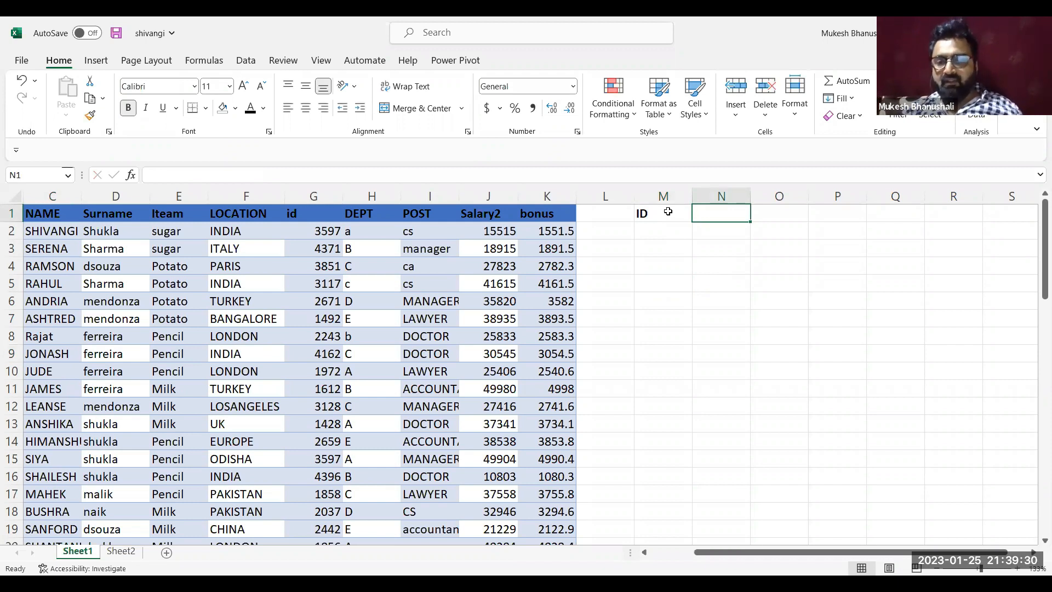
{"action": "left_click", "coordinate": [307, 193]}
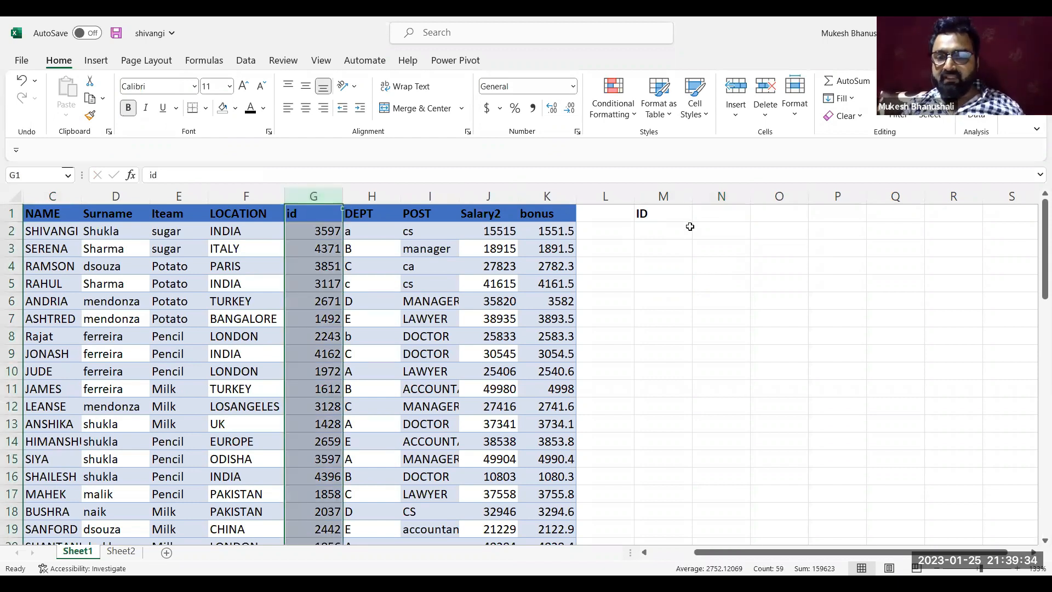
{"action": "left_click", "coordinate": [717, 218]}
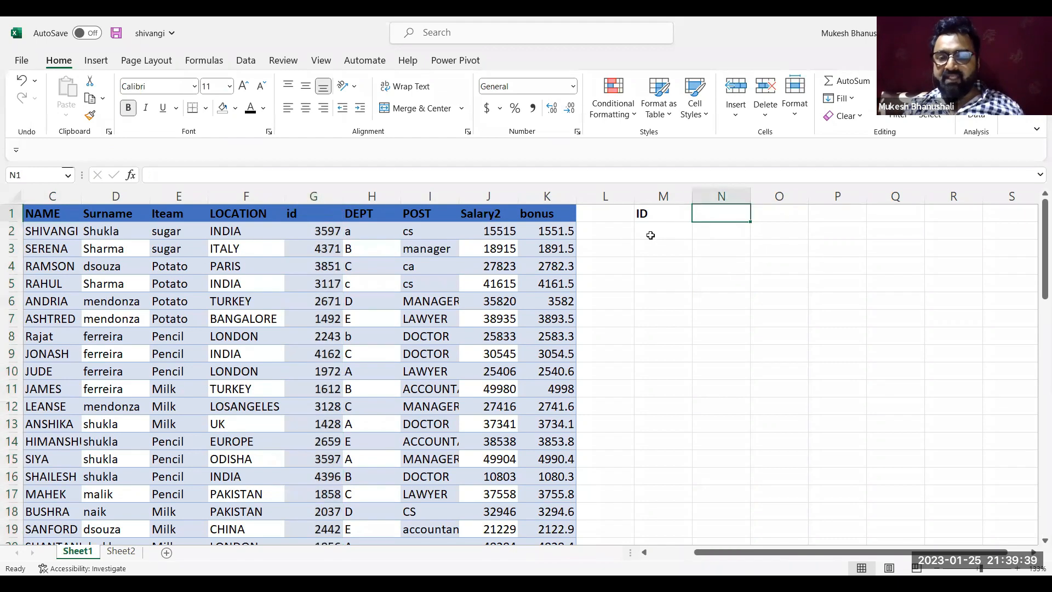
Apply All Borders to the cell below the ID heading, M2
{"action": "left_click", "coordinate": [651, 234]}
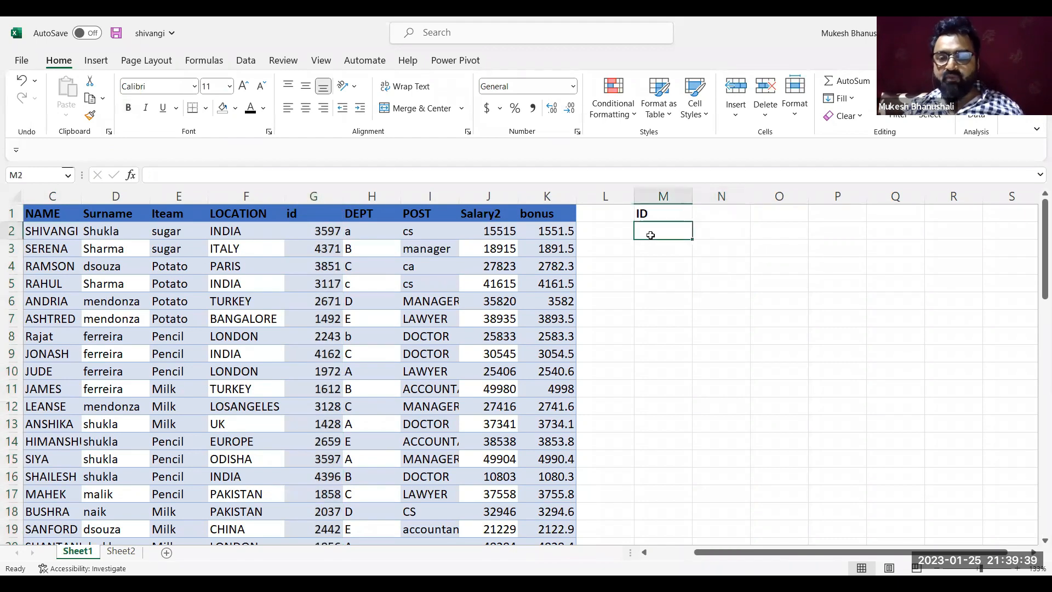
{"action": "left_click", "coordinate": [206, 110]}
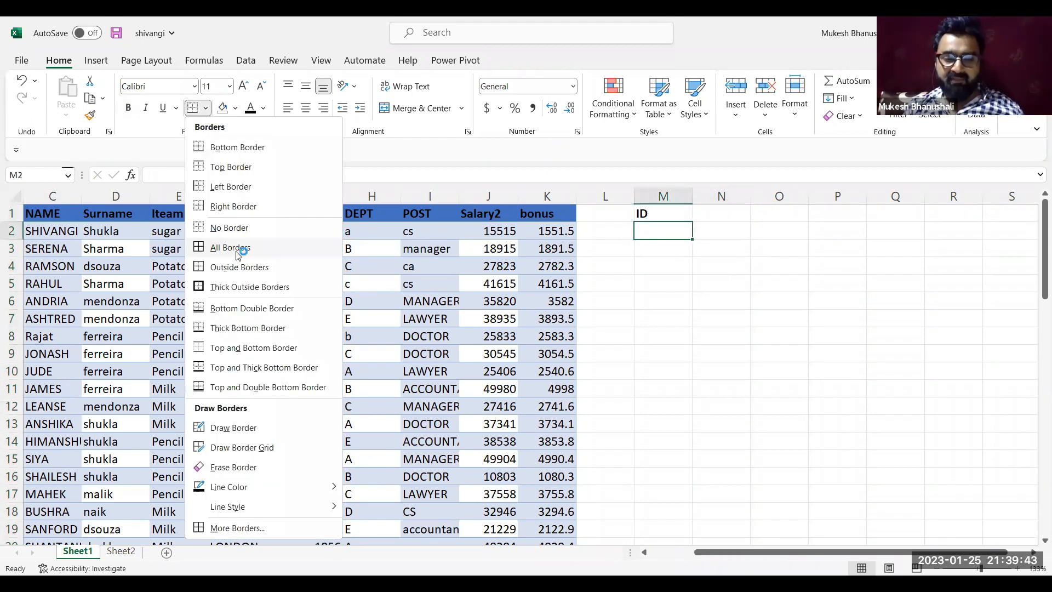
{"action": "left_click", "coordinate": [236, 250]}
{"action": "left_click", "coordinate": [694, 273]}
{"action": "left_click", "coordinate": [661, 227]}
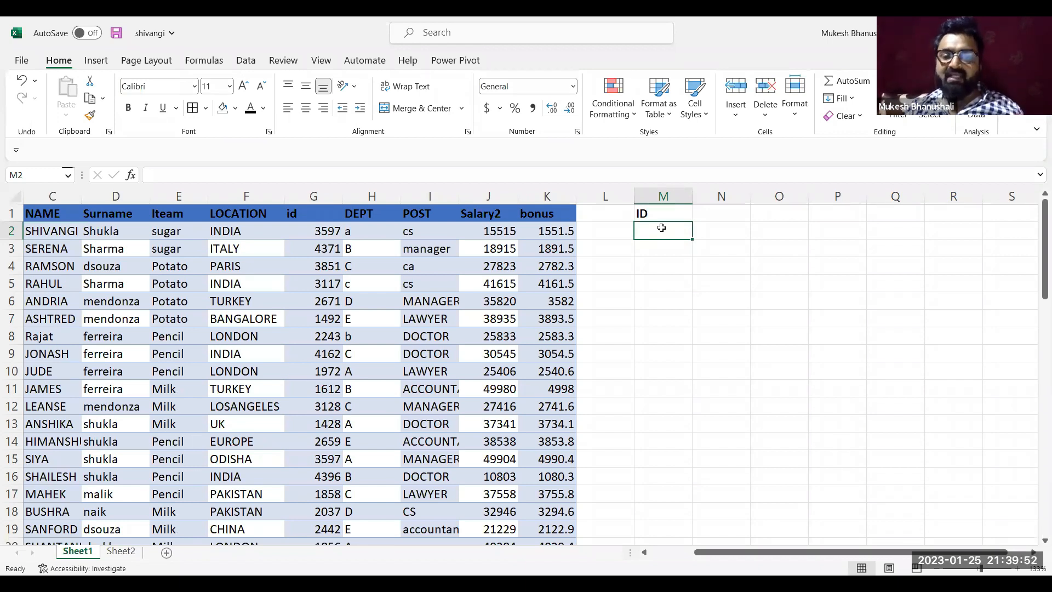
Enter the heading salary in N1 beside the ID heading
{"action": "left_click", "coordinate": [728, 210]}
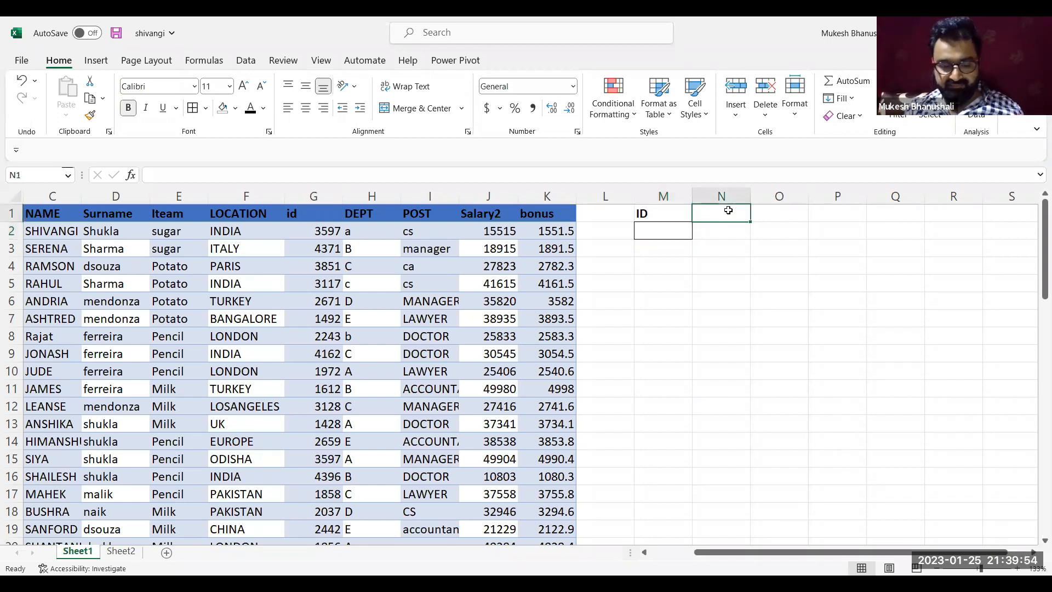
{"action": "type", "text": "salary"}
{"action": "key", "text": "Return"}
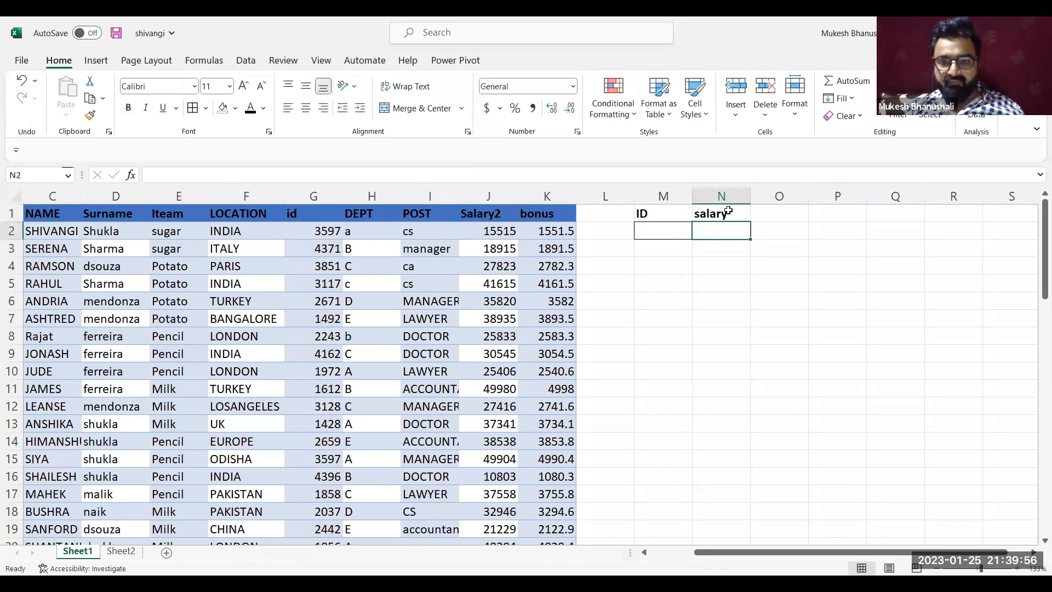
Enter the id of the row 4 employee in M2 and the matching salary 27823 in N2
{"action": "left_click", "coordinate": [657, 233]}
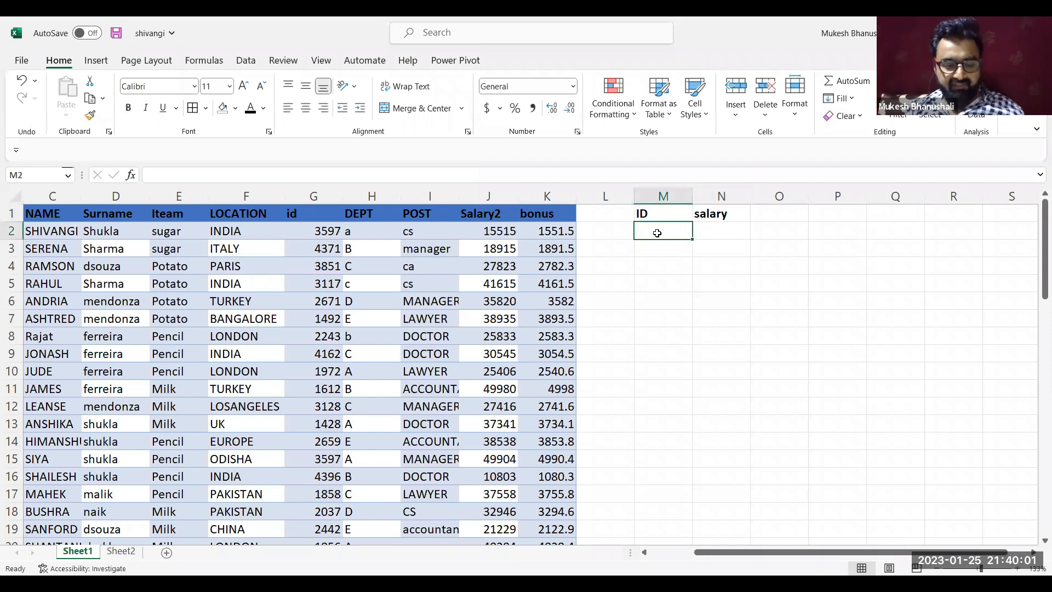
{"action": "type", "text": "3851"}
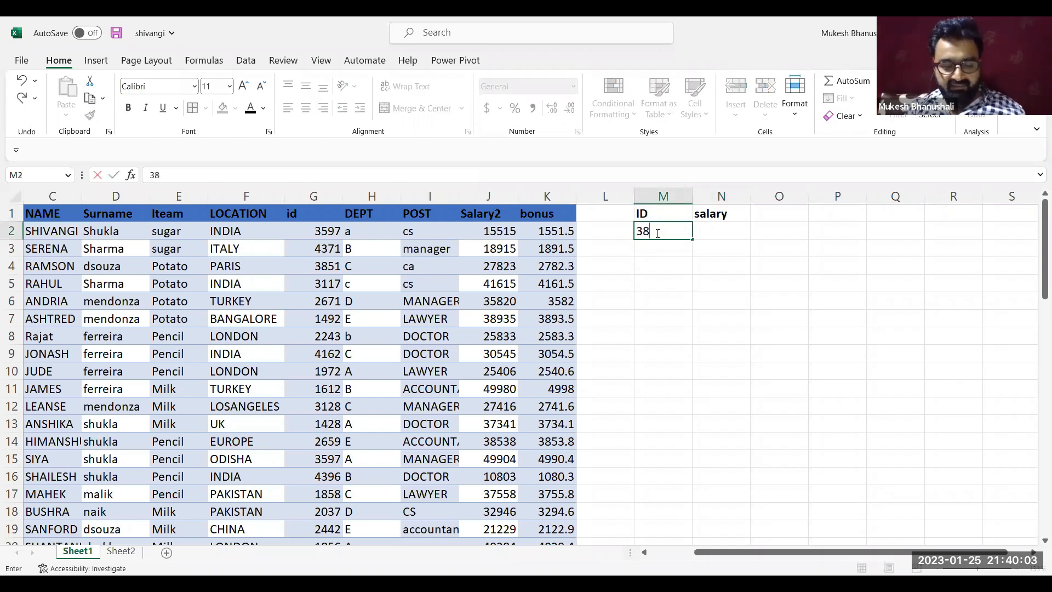
{"action": "key", "text": "Return"}
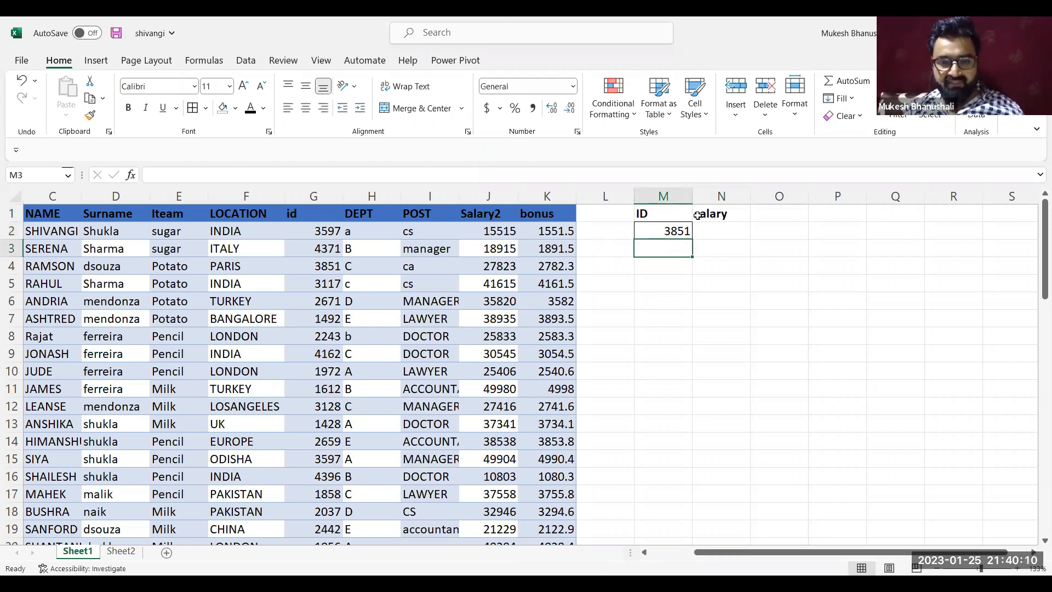
{"action": "left_click", "coordinate": [710, 232]}
{"action": "type", "text": "27"}
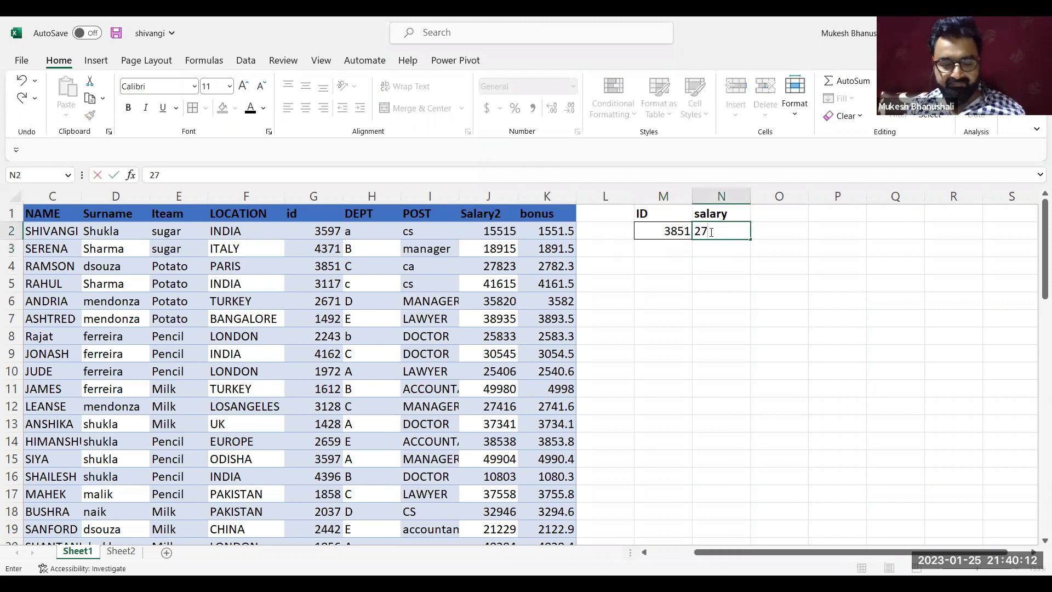
{"action": "type", "text": "823"}
{"action": "key", "text": "Return"}
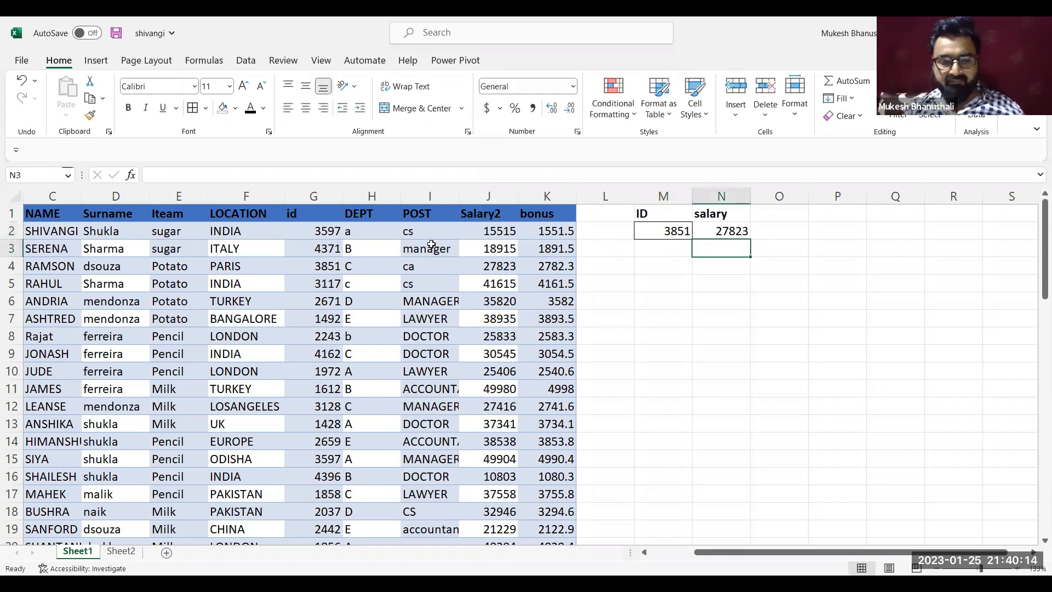
Compare the id and Salary2 values in row 4 with the values entered in M2 and N2
{"action": "left_click", "coordinate": [326, 269]}
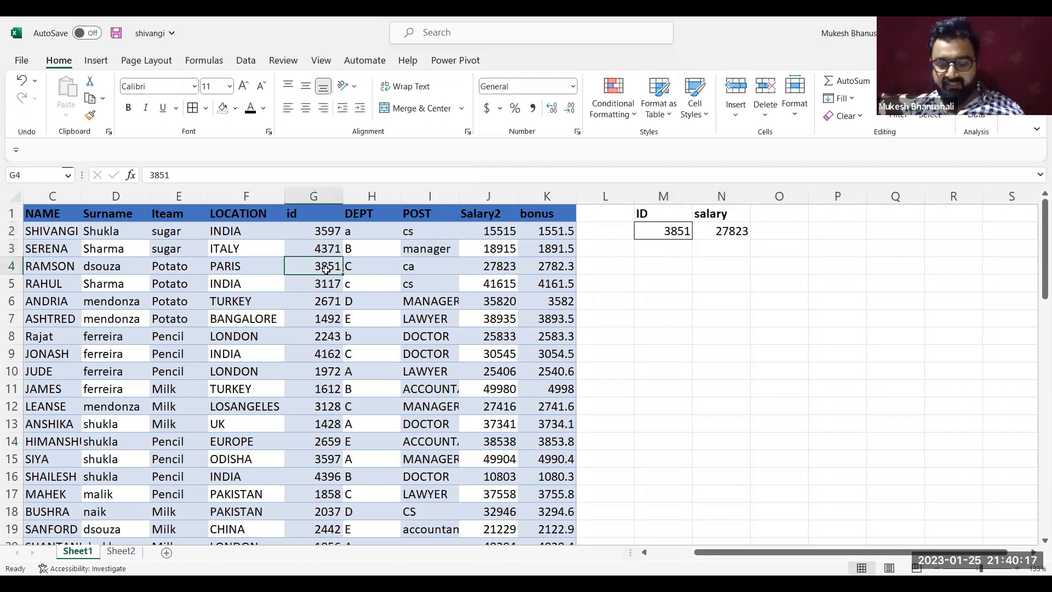
{"action": "key", "text": "Right"}
{"action": "key", "text": "Right"}
{"action": "key", "text": "Right"}
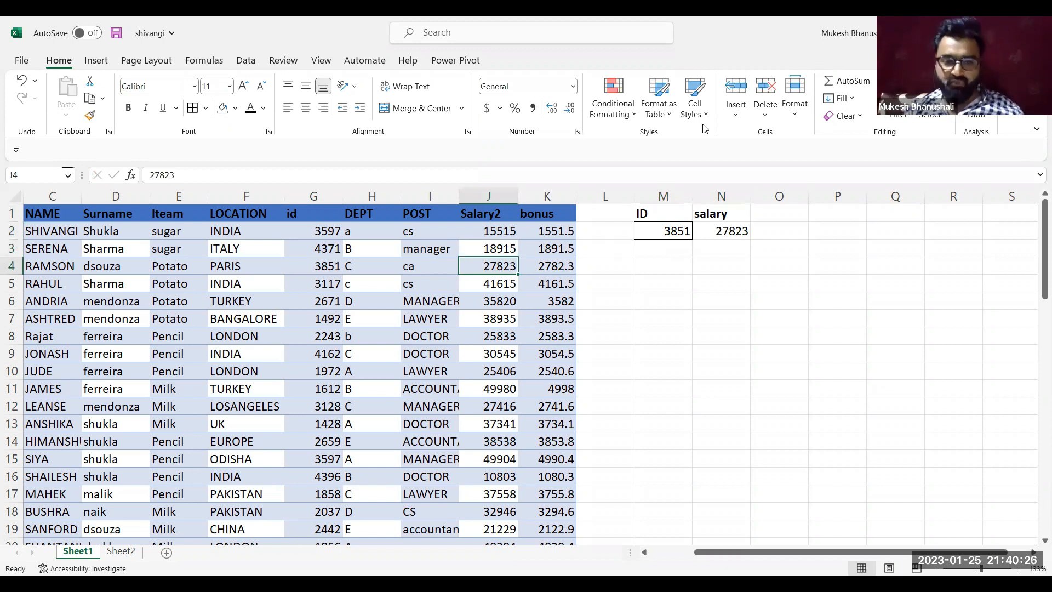
{"action": "key", "text": "ctrl+n"}
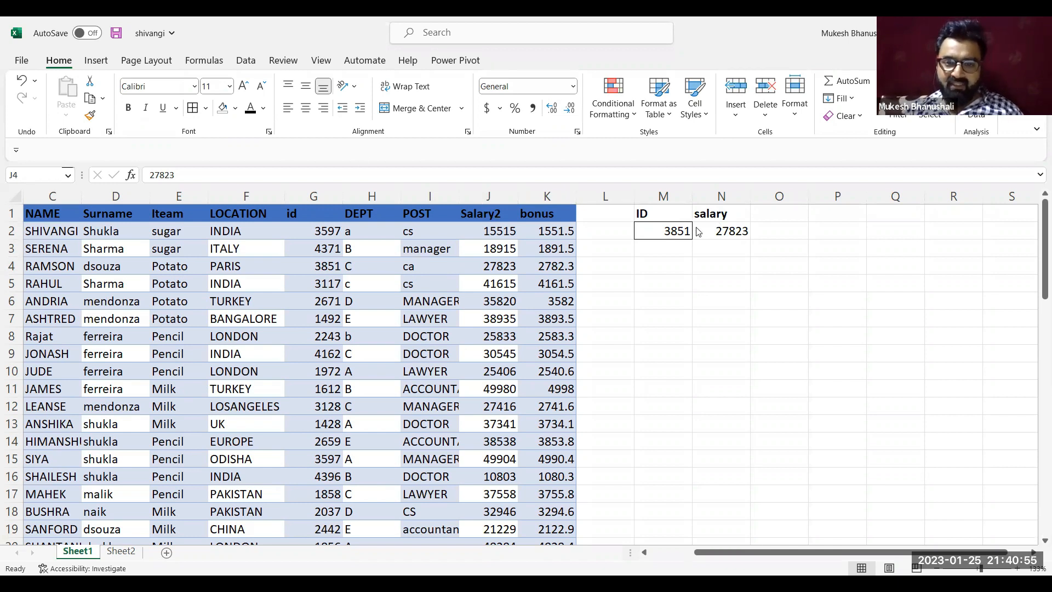
{"action": "left_click", "coordinate": [730, 229]}
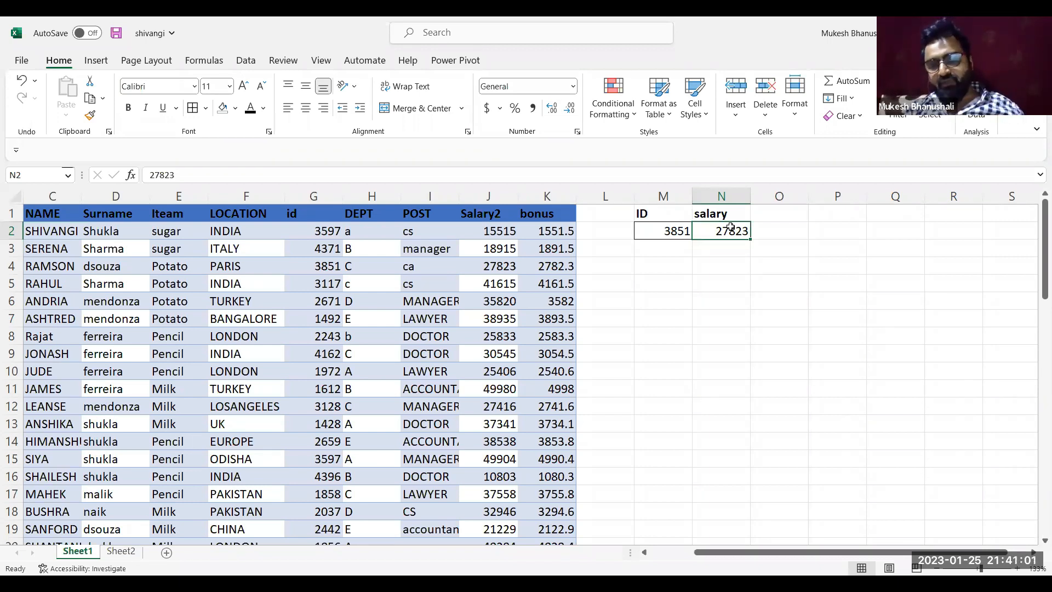
{"action": "left_click", "coordinate": [678, 231]}
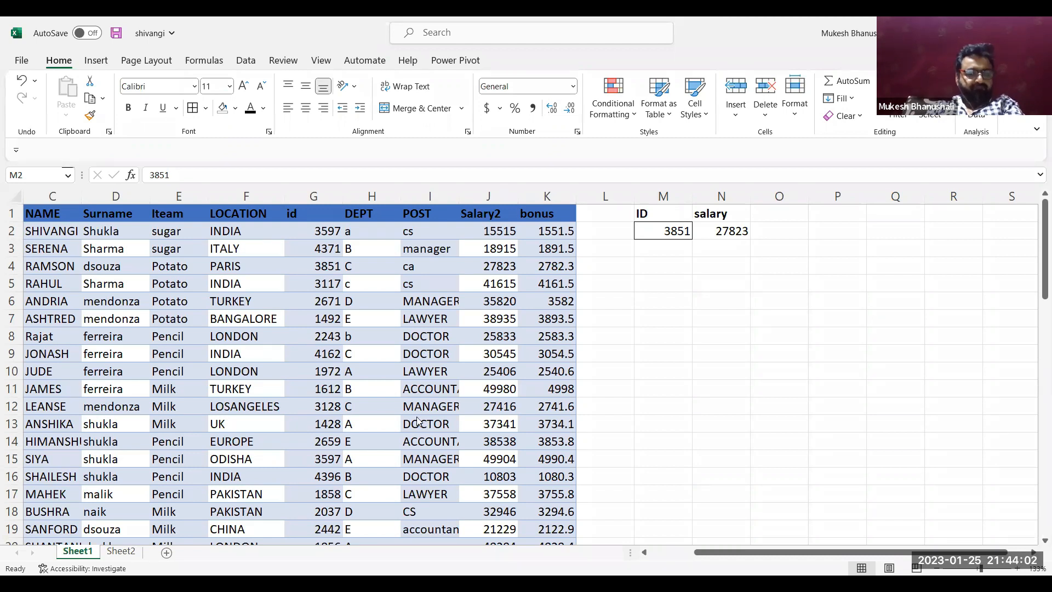
{"action": "left_click", "coordinate": [704, 264]}
{"action": "left_click", "coordinate": [728, 231]}
{"action": "key", "text": "Right"}
{"action": "key", "text": "Right"}
{"action": "key", "text": "Right"}
{"action": "key", "text": "Right"}
{"action": "key", "text": "Right"}
{"action": "key", "text": "Right"}
{"action": "key", "text": "Right"}
{"action": "key", "text": "Left"}
{"action": "key", "text": "Left"}
{"action": "key", "text": "Left"}
{"action": "key", "text": "Left"}
{"action": "key", "text": "Left"}
{"action": "key", "text": "Left"}
{"action": "key", "text": "Left"}
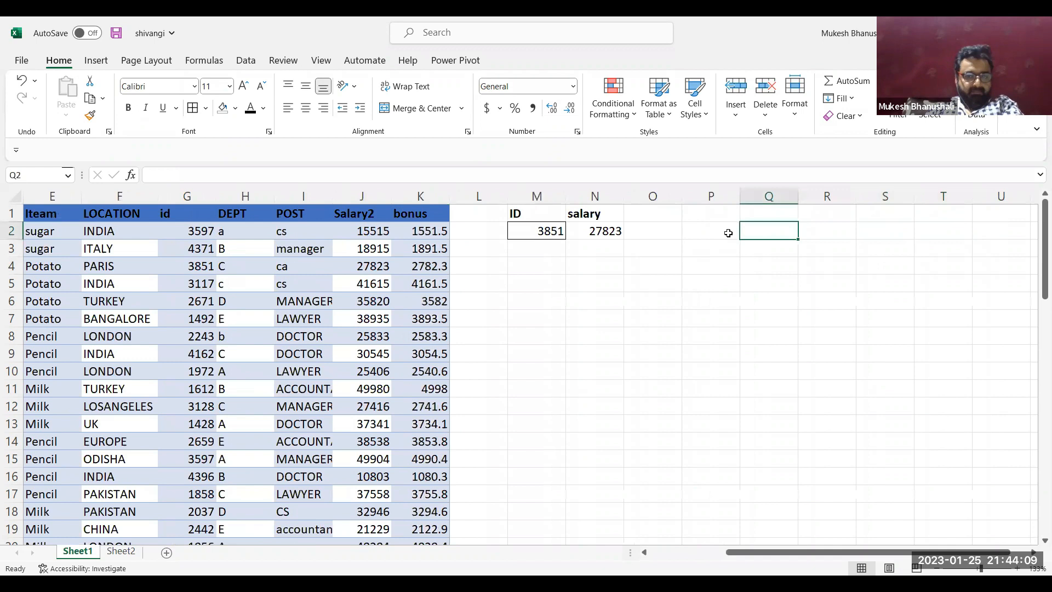
Clear the salary in N2 and start a VLOOKUP formula there with M2 as lookup value and columns G:K as table array
{"action": "key", "text": "Delete"}
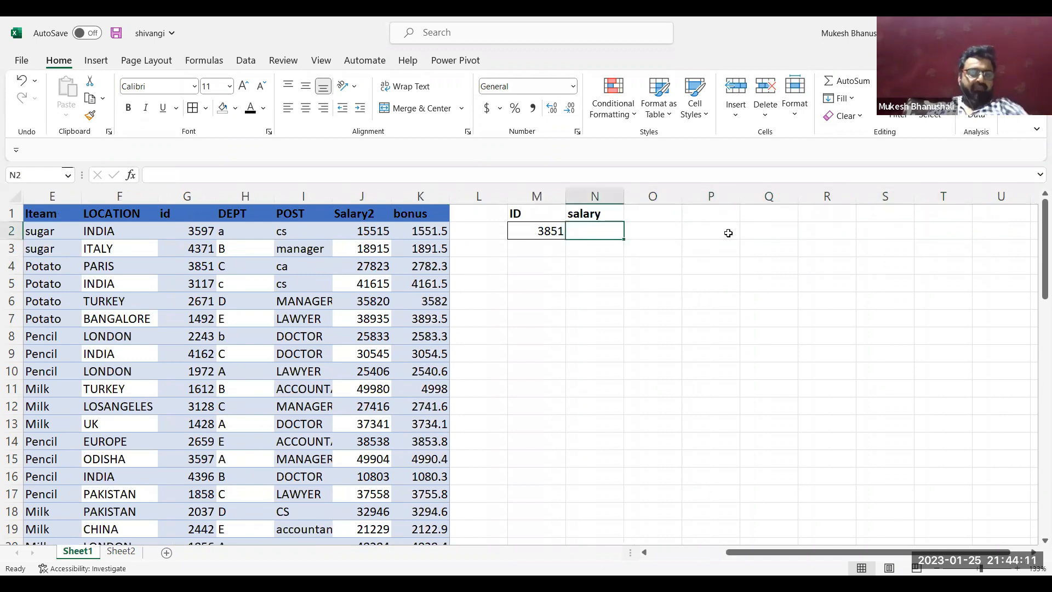
{"action": "type", "text": "="}
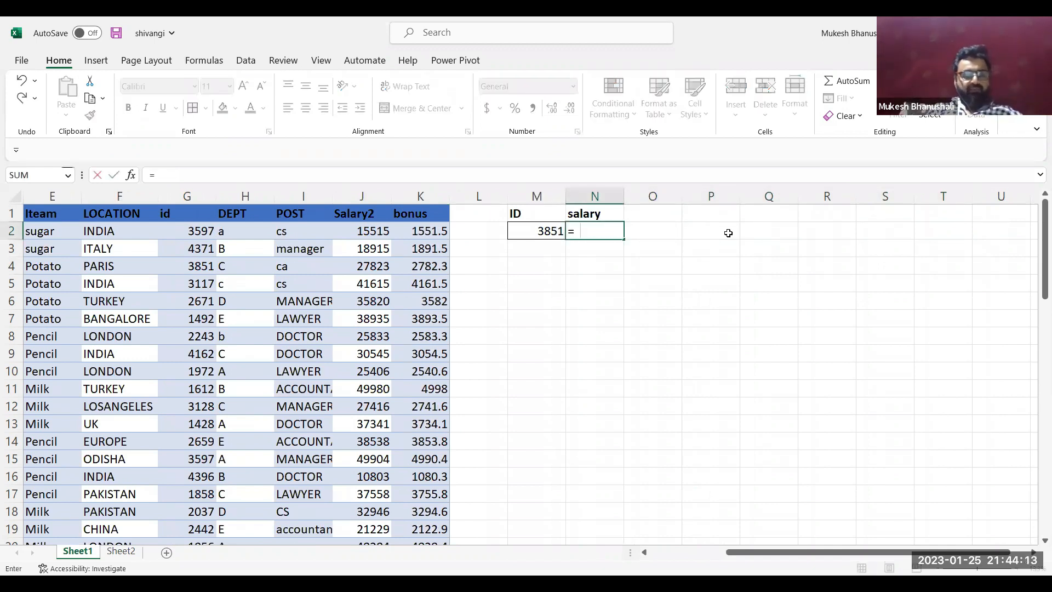
{"action": "type", "text": "VLOOKUP("}
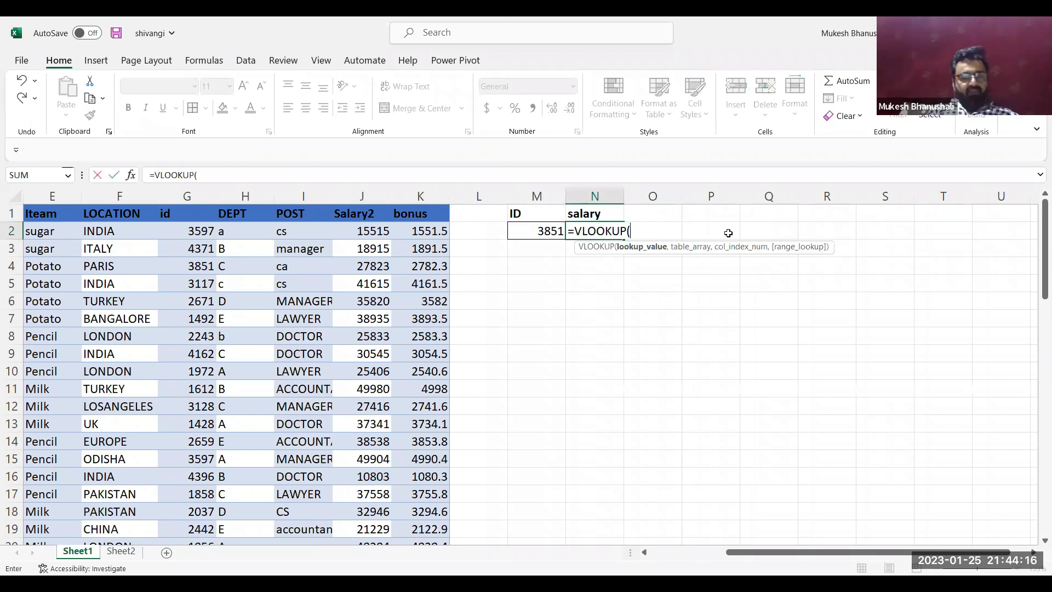
{"action": "key", "text": "Left"}
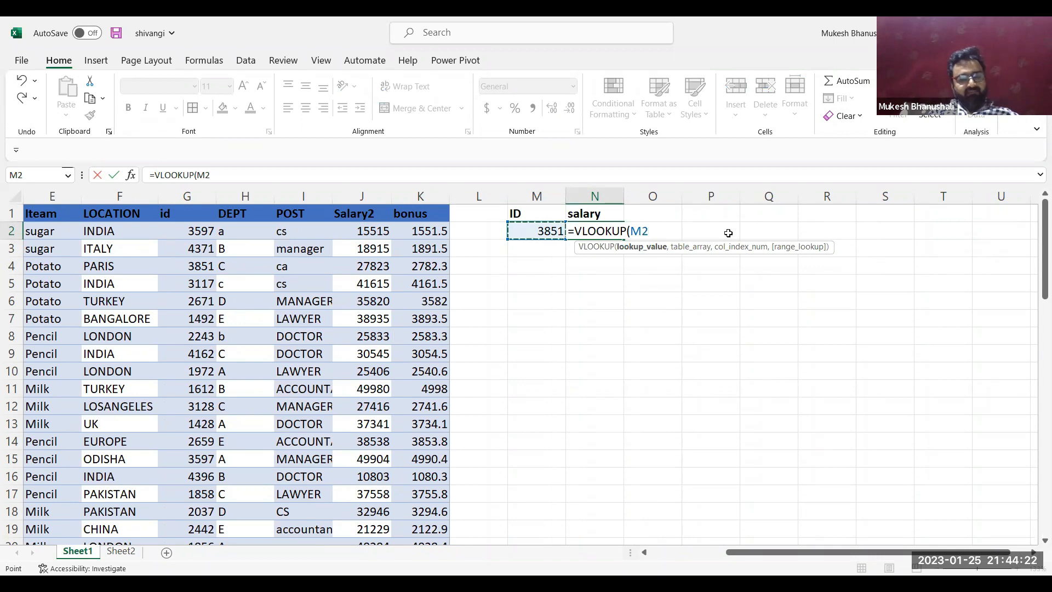
{"action": "type", "text": ","}
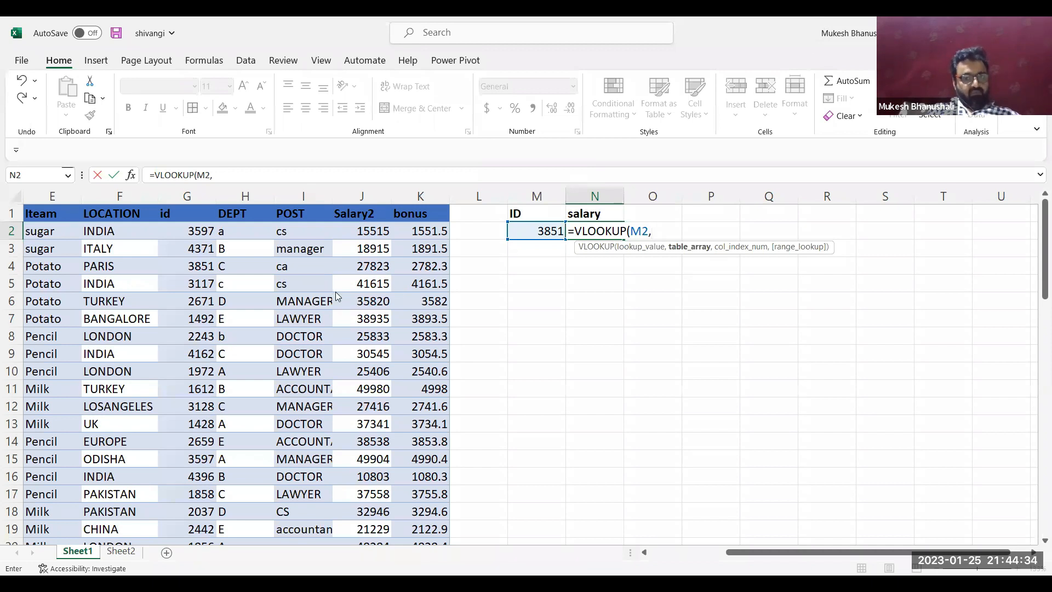
{"action": "key", "text": "alt+Tab"}
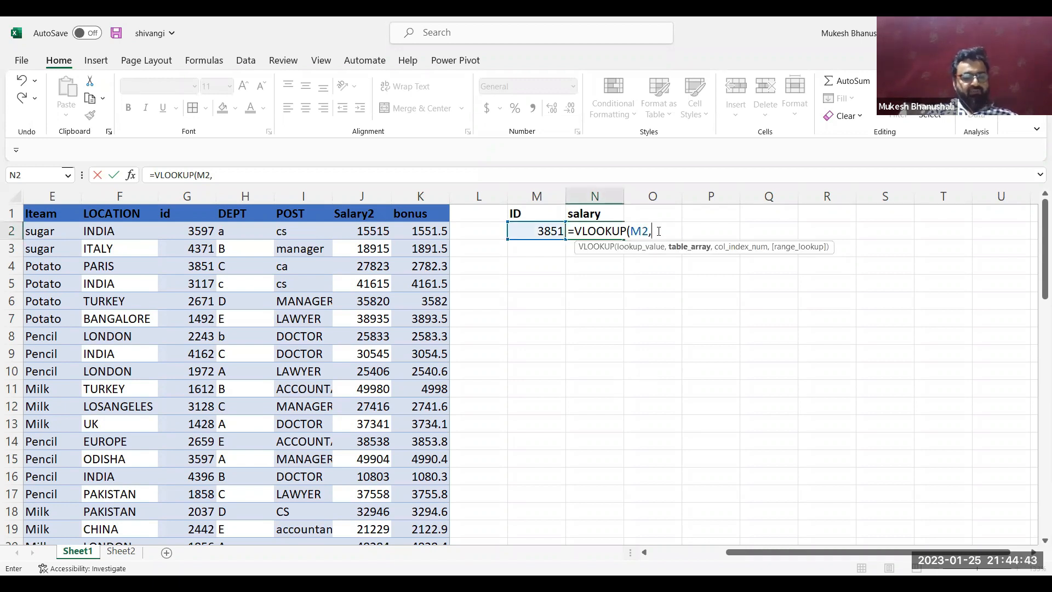
{"action": "type", "text": "g"}
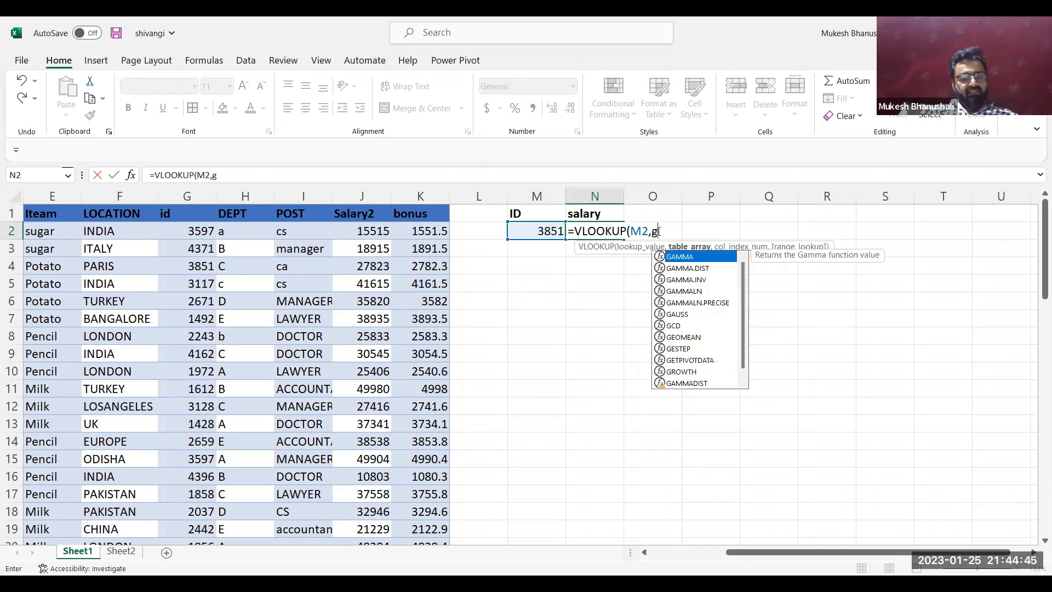
{"action": "type", "text": ":k"}
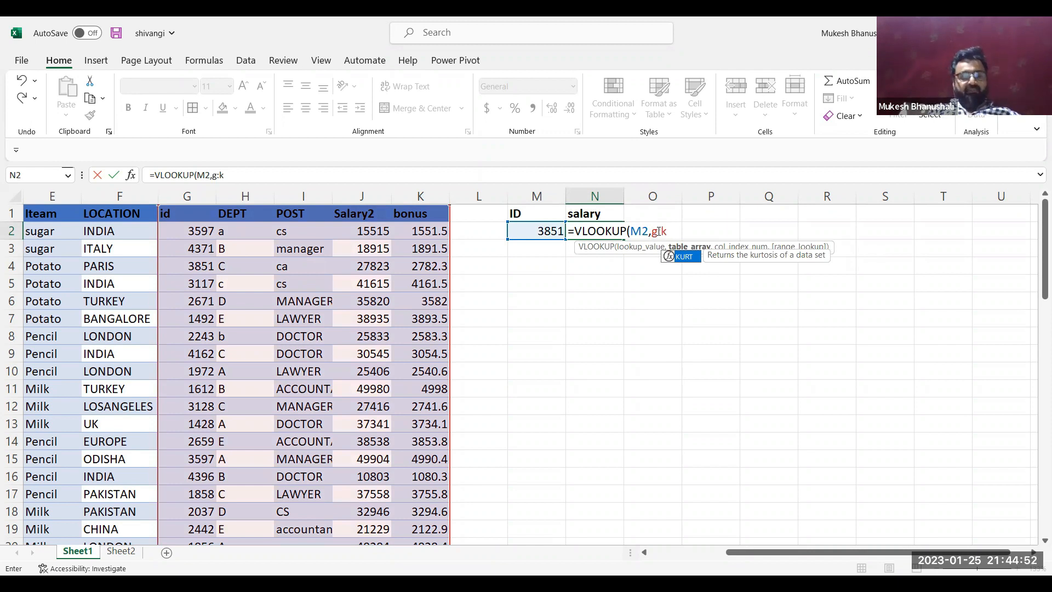
{"action": "type", "text": ","}
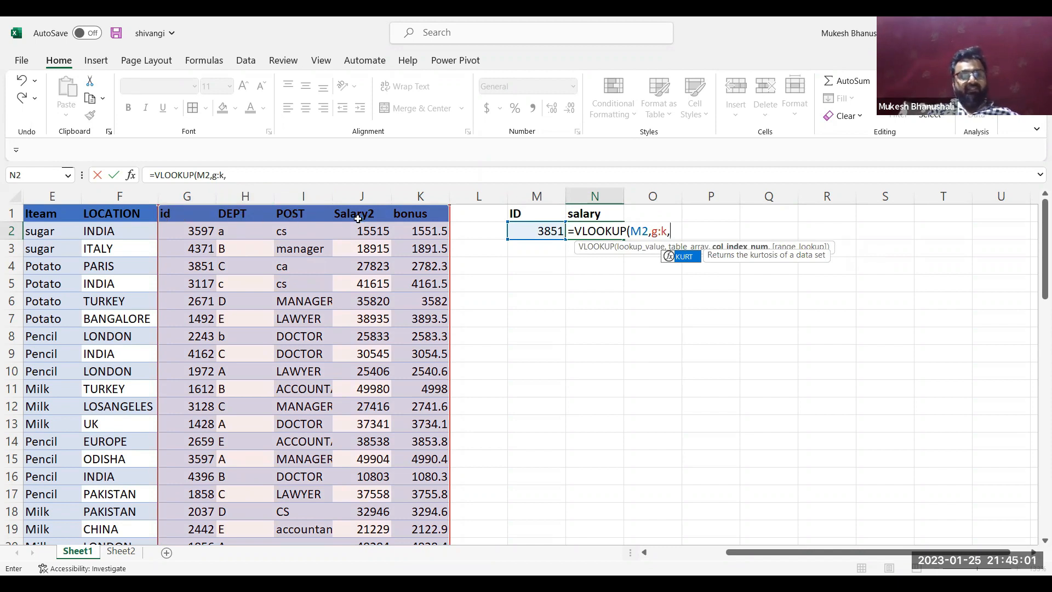
Try columns G:H as the table array with column index 4 in the N2 VLOOKUP formula
{"action": "key", "text": "BackSpace"}
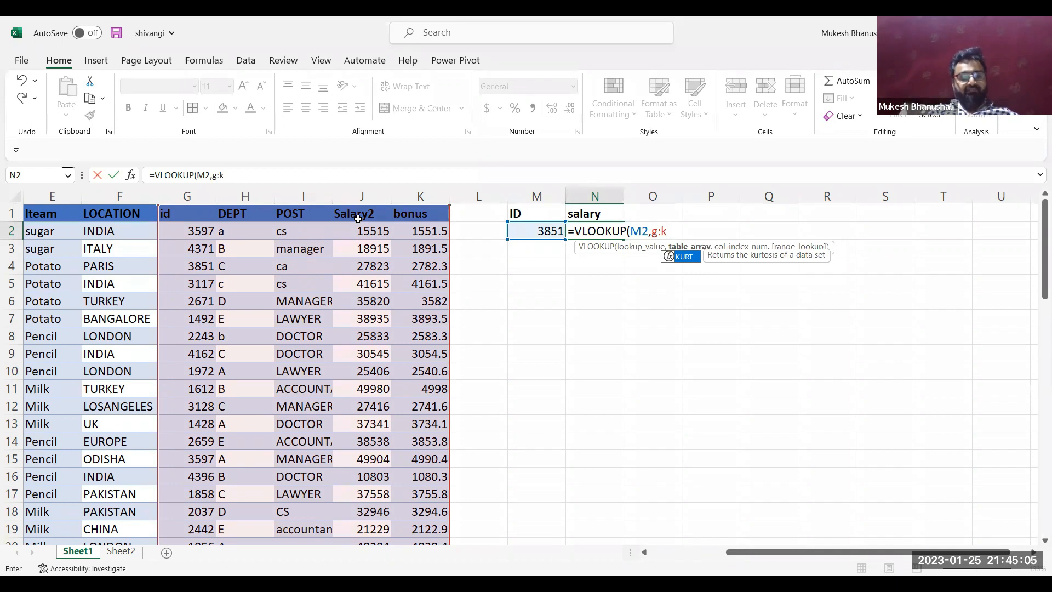
{"action": "key", "text": "BackSpace"}
{"action": "type", "text": "h"}
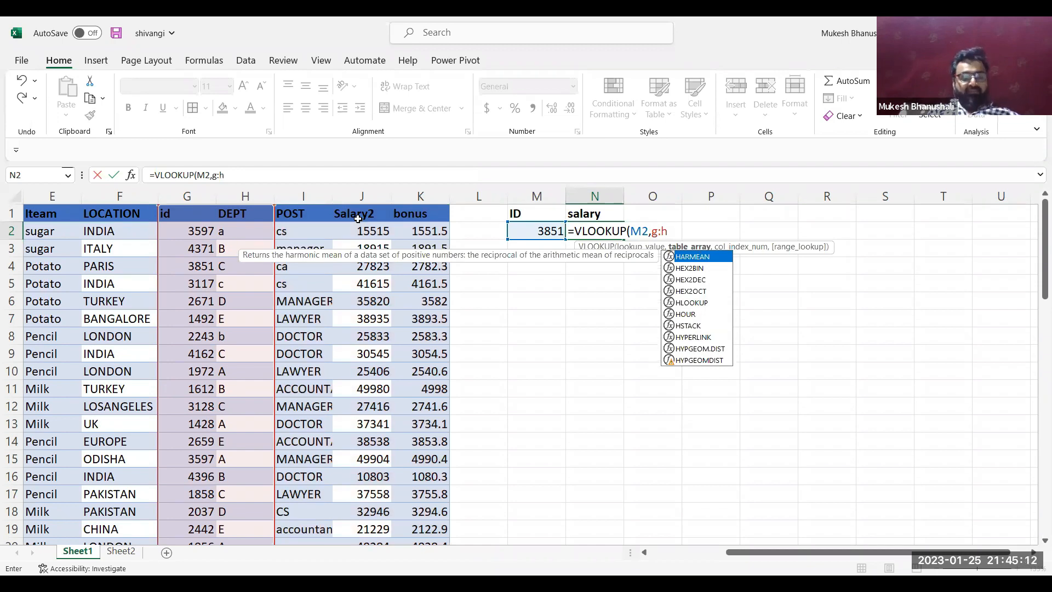
{"action": "type", "text": ",4"}
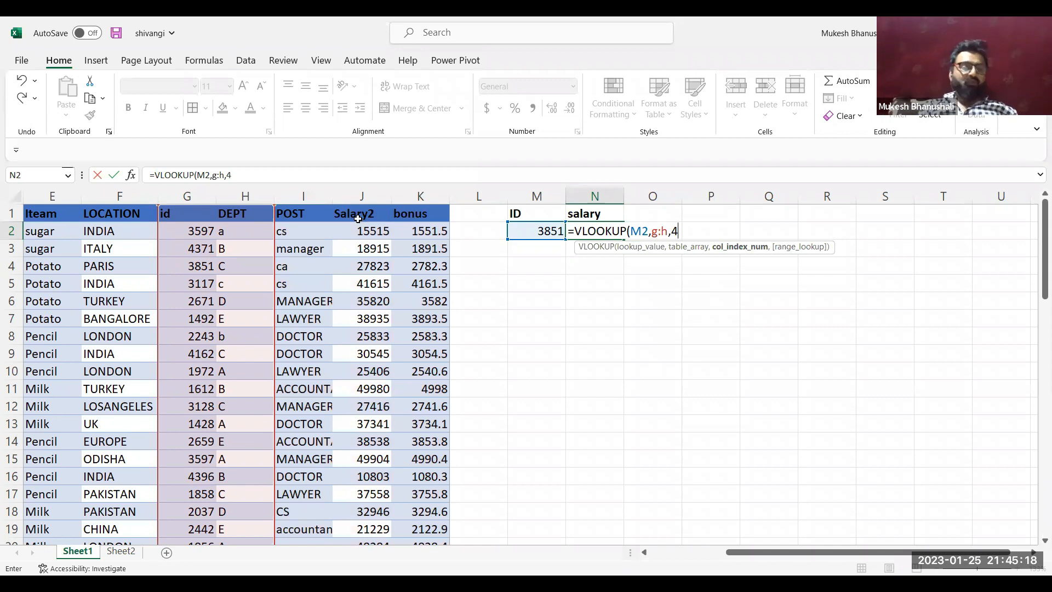
{"action": "key", "text": "BackSpace"}
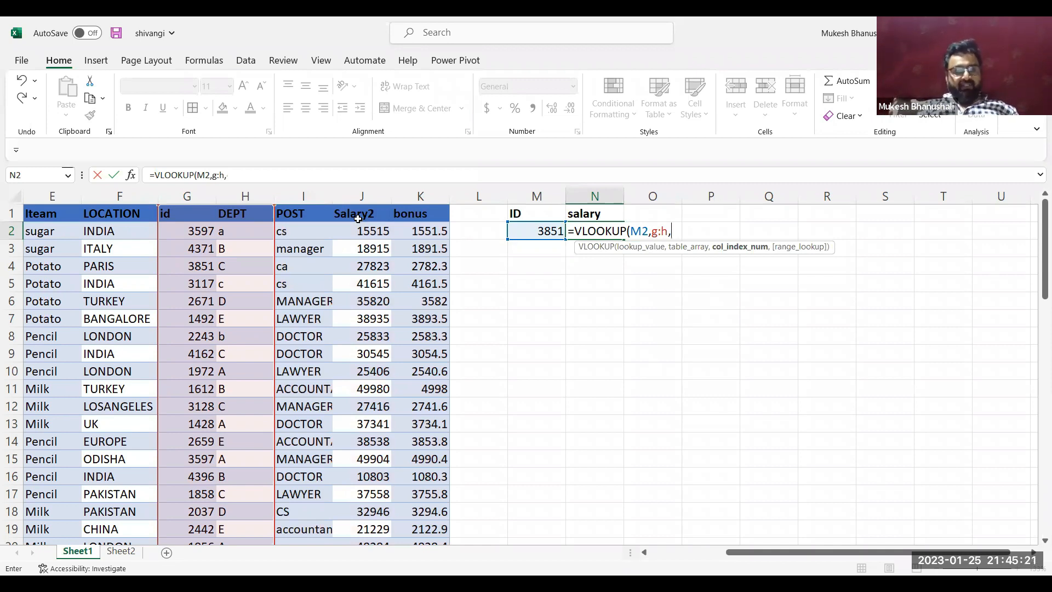
{"action": "key", "text": "BackSpace"}
{"action": "key", "text": "BackSpace"}
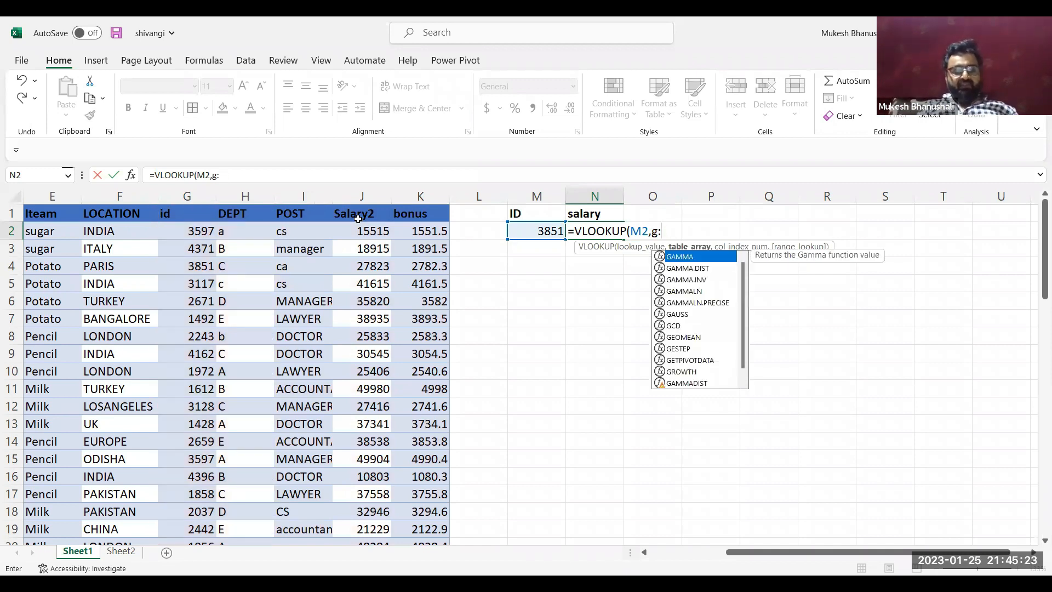
Complete the N2 VLOOKUP formula with table array G:K, column index 4 and range lookup 0
{"action": "type", "text": "k,"}
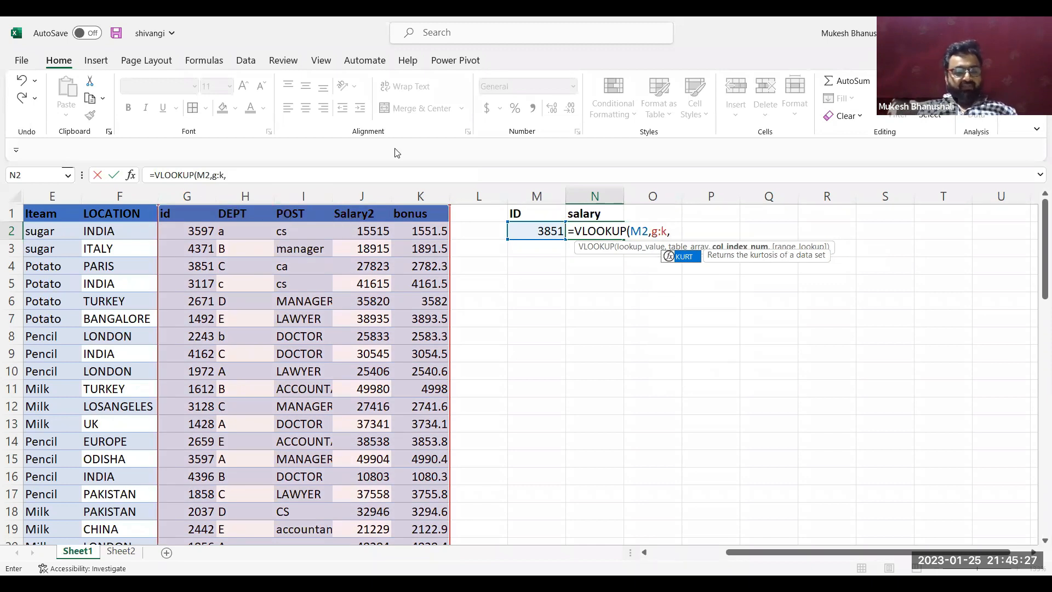
{"action": "type", "text": "4"}
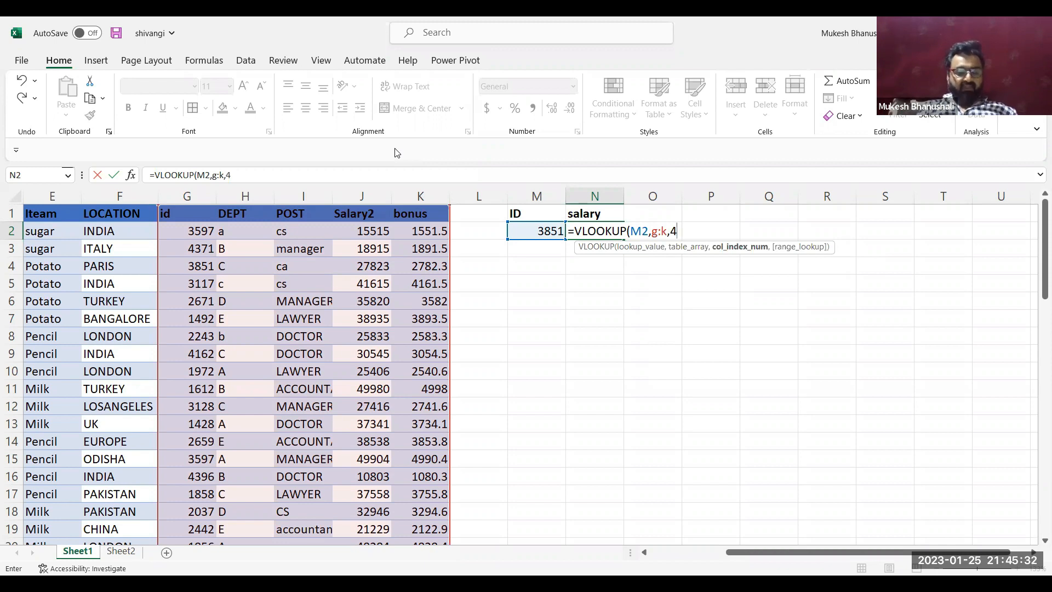
{"action": "type", "text": ",0"}
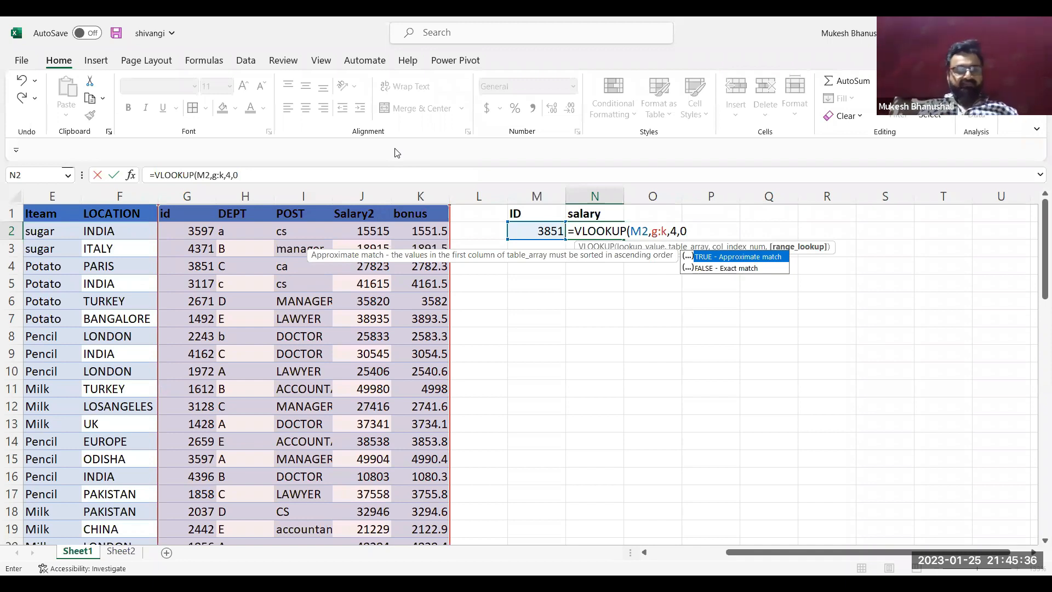
{"action": "type", "text": ")"}
{"action": "key", "text": "Return"}
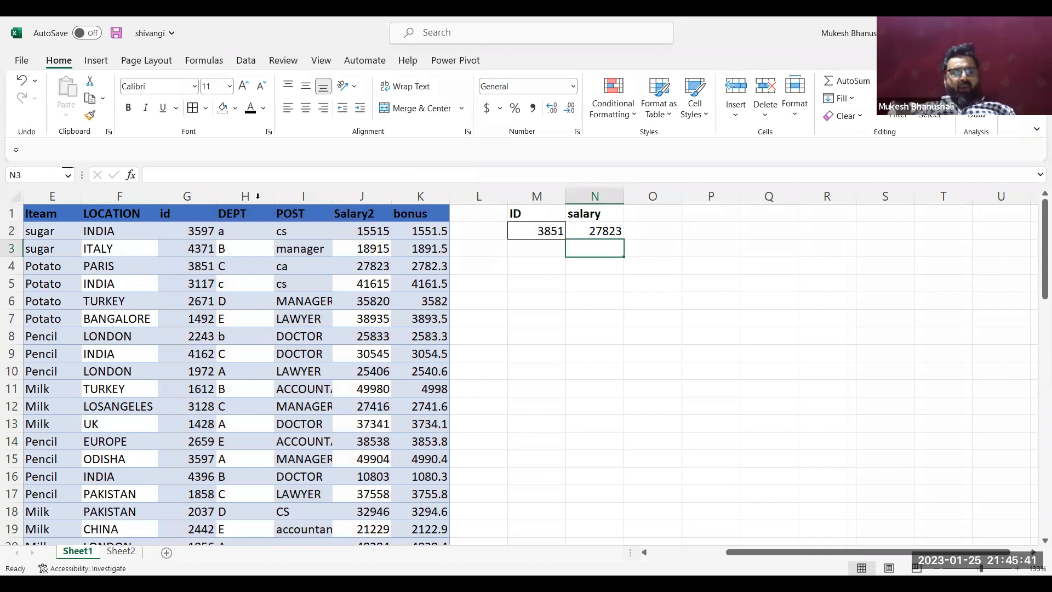
Replace the lookup ID in M2 with the id of the row 11 employee
{"action": "left_click", "coordinate": [527, 282]}
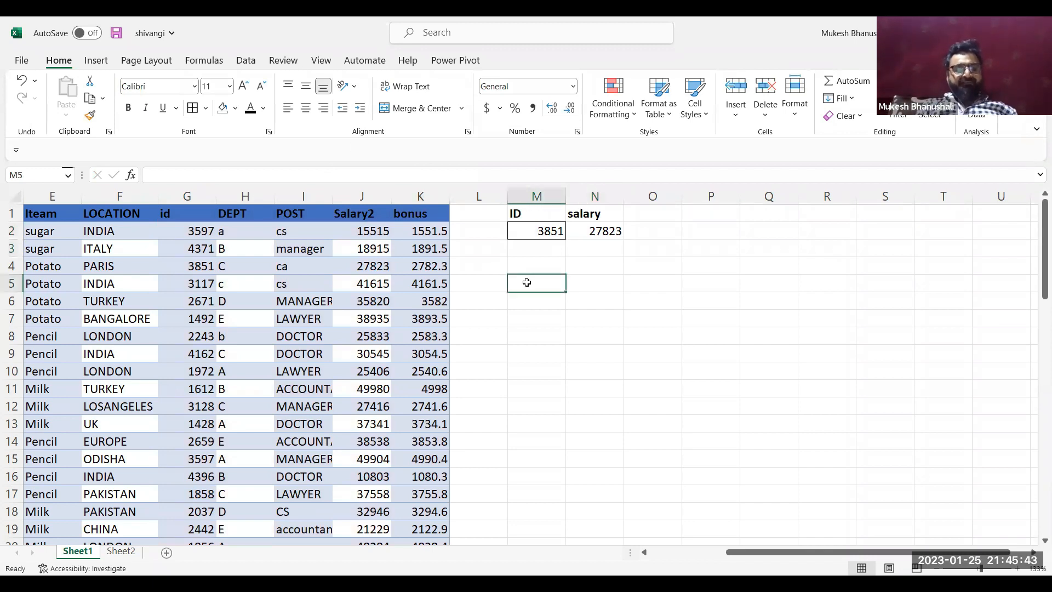
{"action": "left_click", "coordinate": [546, 231]}
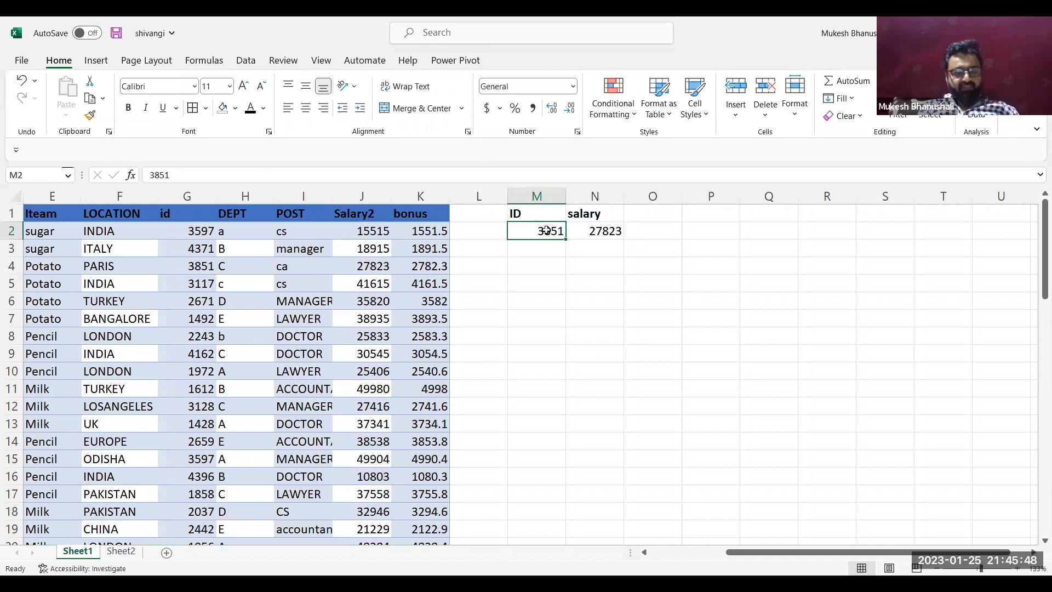
{"action": "type", "text": "1612"}
{"action": "key", "text": "Return"}
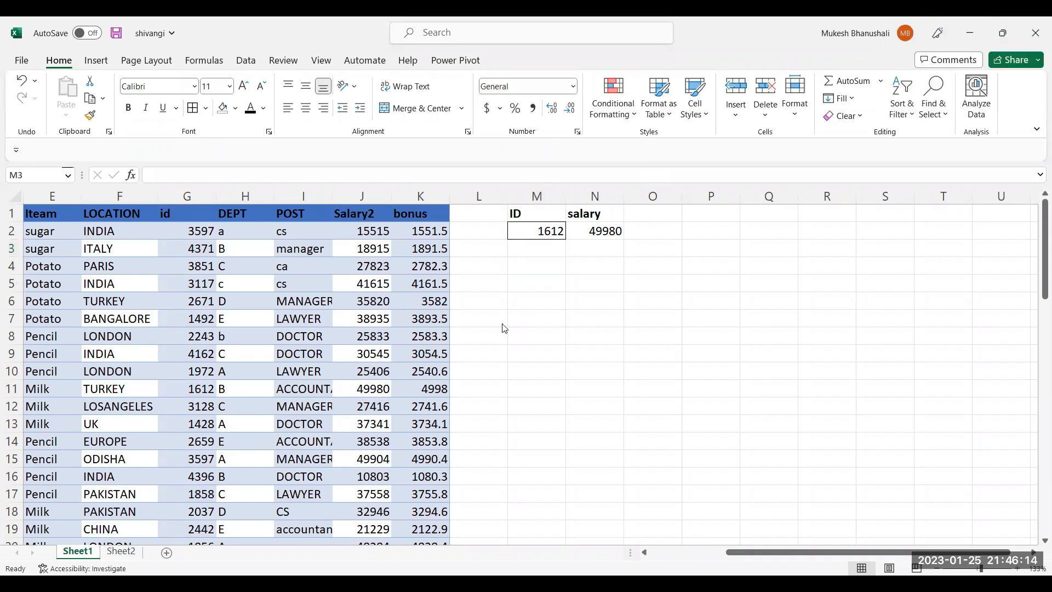
{"action": "left_click", "coordinate": [548, 278]}
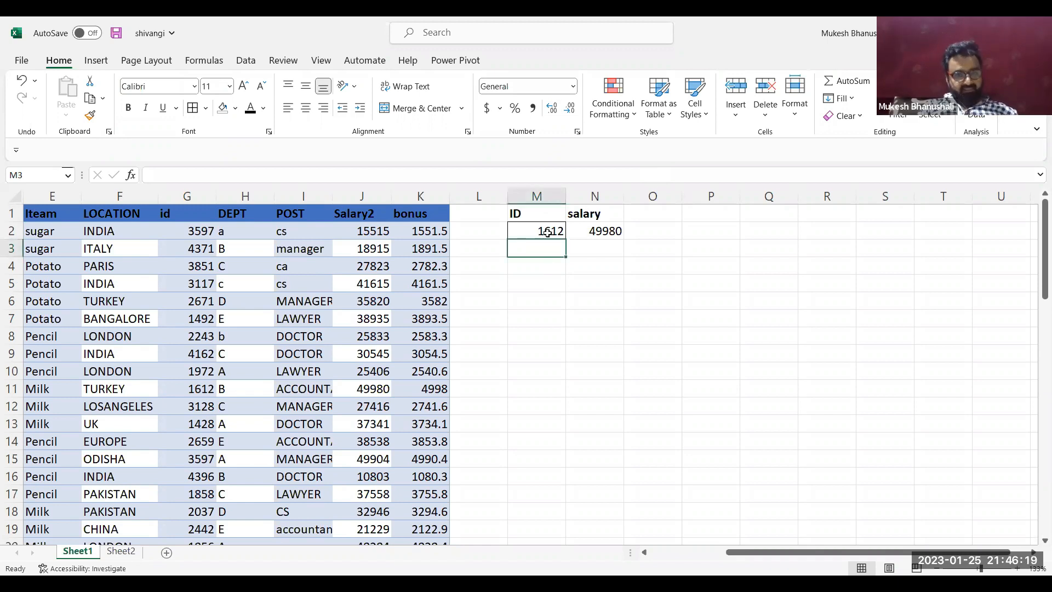
Change the ID heading in M1 to Name and clear the contents of M2 and N2 below the headings
{"action": "left_click", "coordinate": [540, 217]}
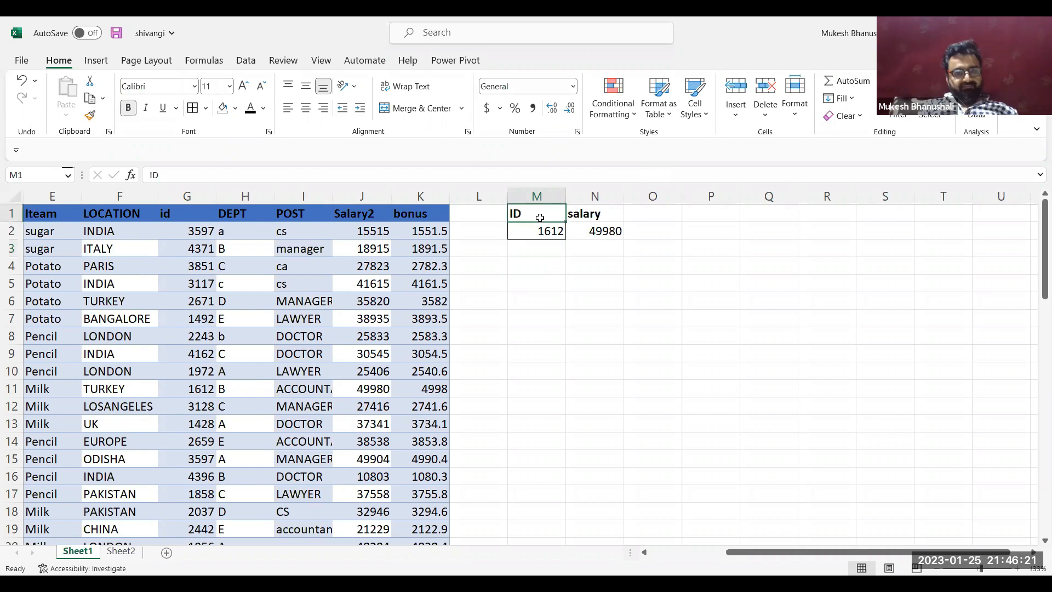
{"action": "type", "text": "Name"}
{"action": "key", "text": "Return"}
{"action": "left_click", "coordinate": [596, 231]}
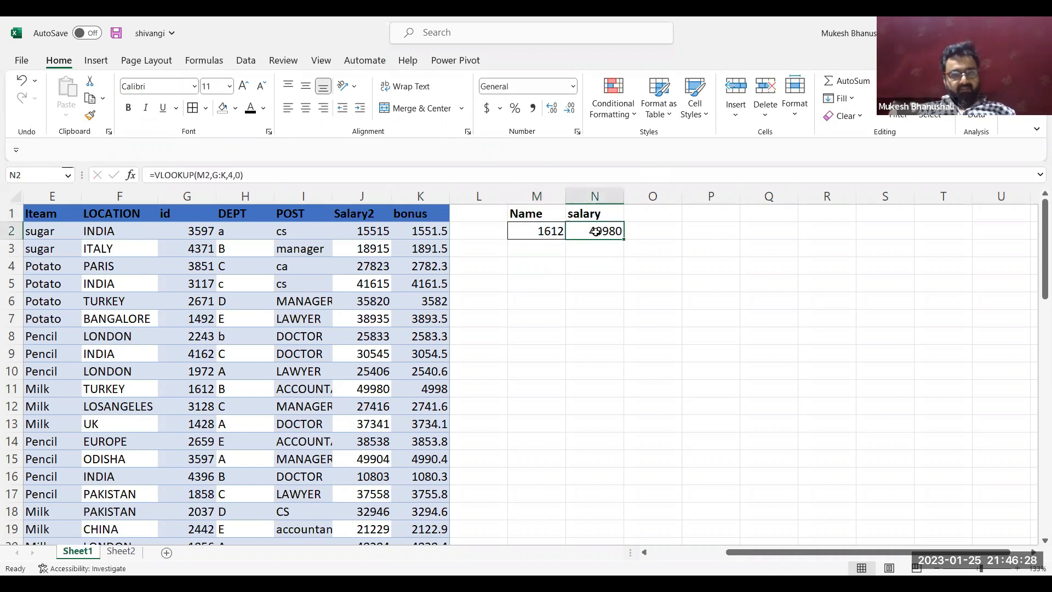
{"action": "key", "text": "Delete"}
{"action": "key", "text": "Left"}
{"action": "key", "text": "Delete"}
Enter a VLOOKUP formula in N2 that looks up M2 in columns C:K with column index 8 and range lookup 0
{"action": "left_click", "coordinate": [596, 231]}
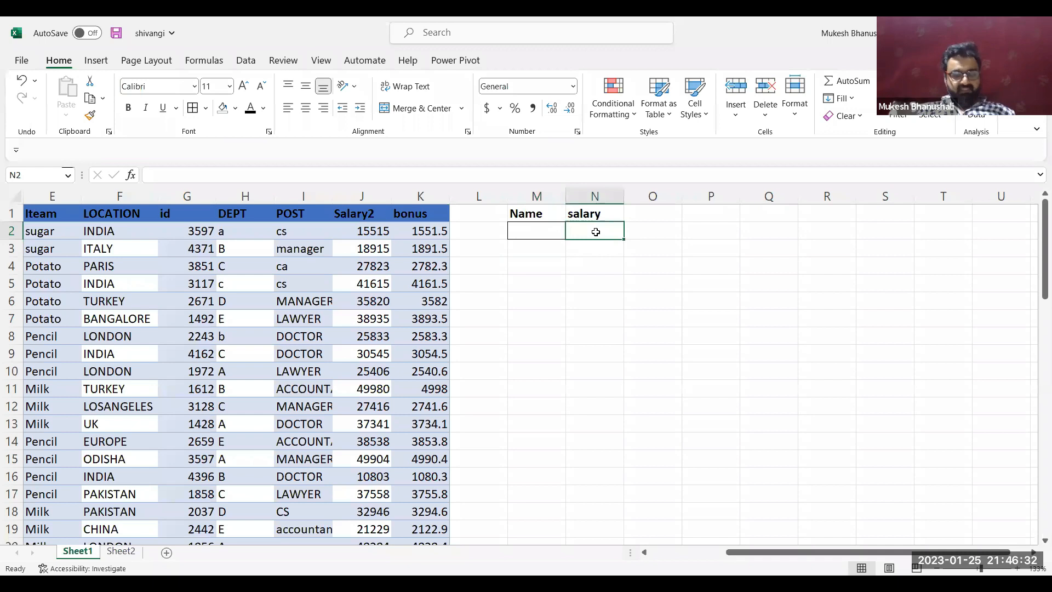
{"action": "type", "text": "="}
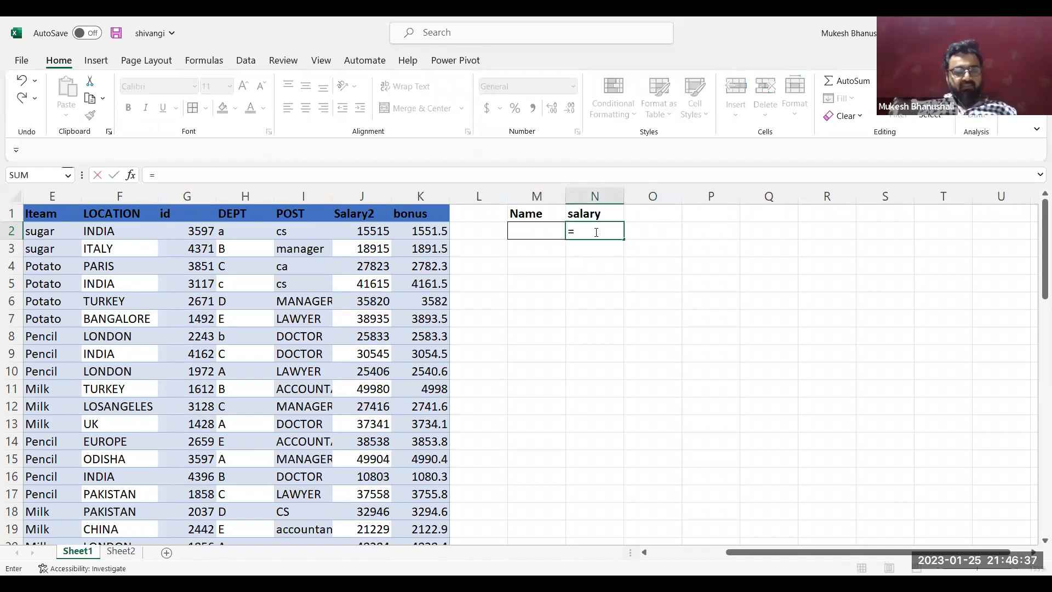
{"action": "type", "text": "VLOOKUP("}
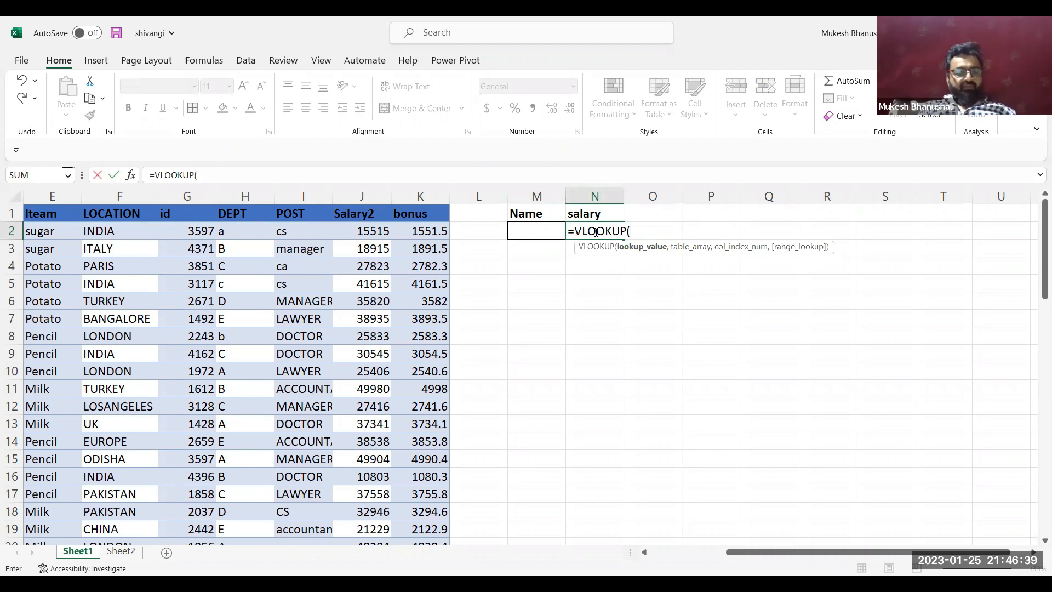
{"action": "key", "text": "Left"}
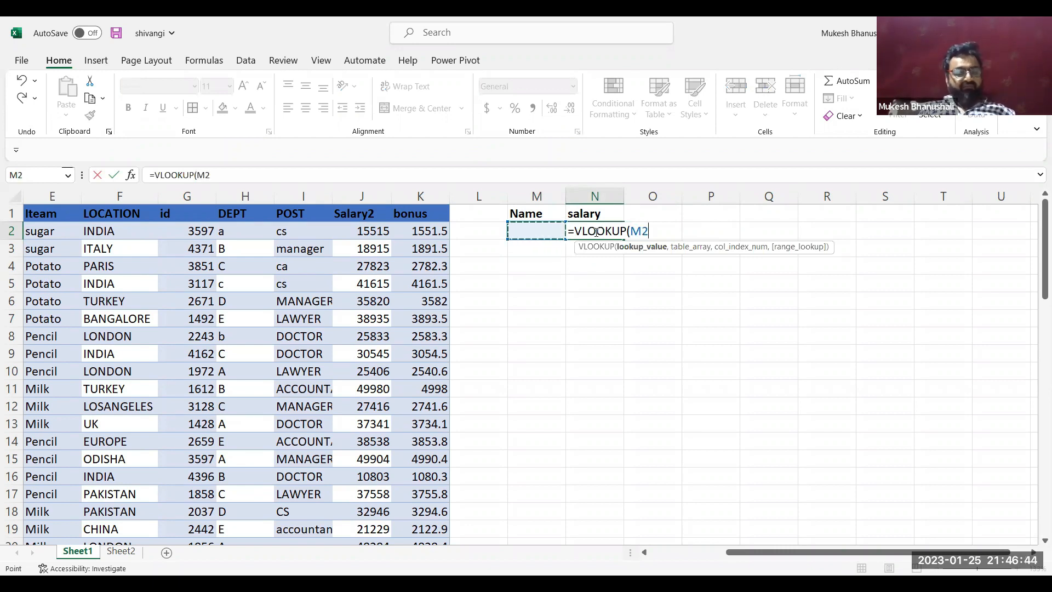
{"action": "type", "text": ","}
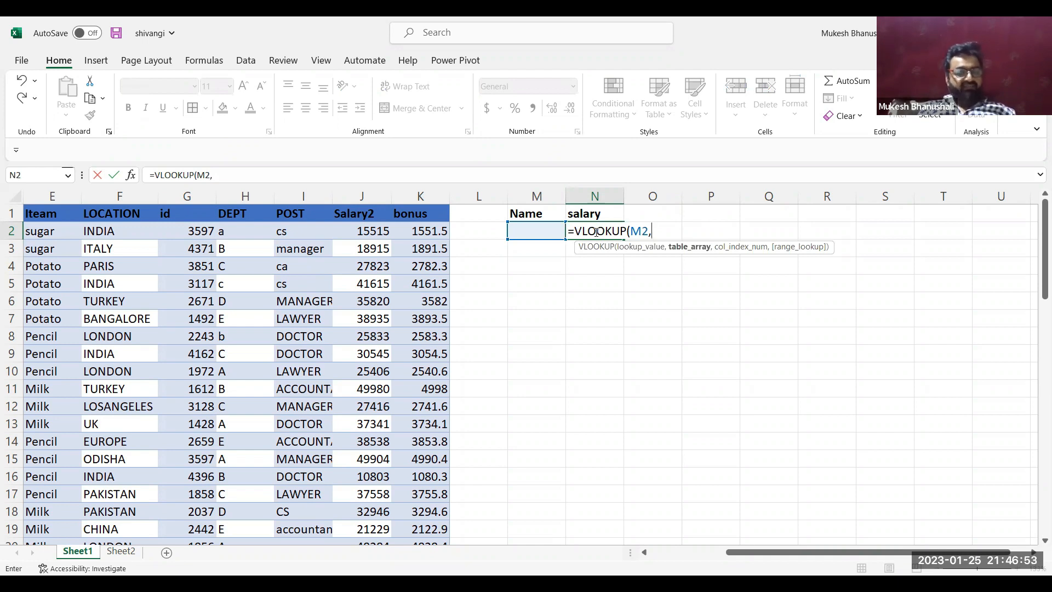
{"action": "type", "text": "c"}
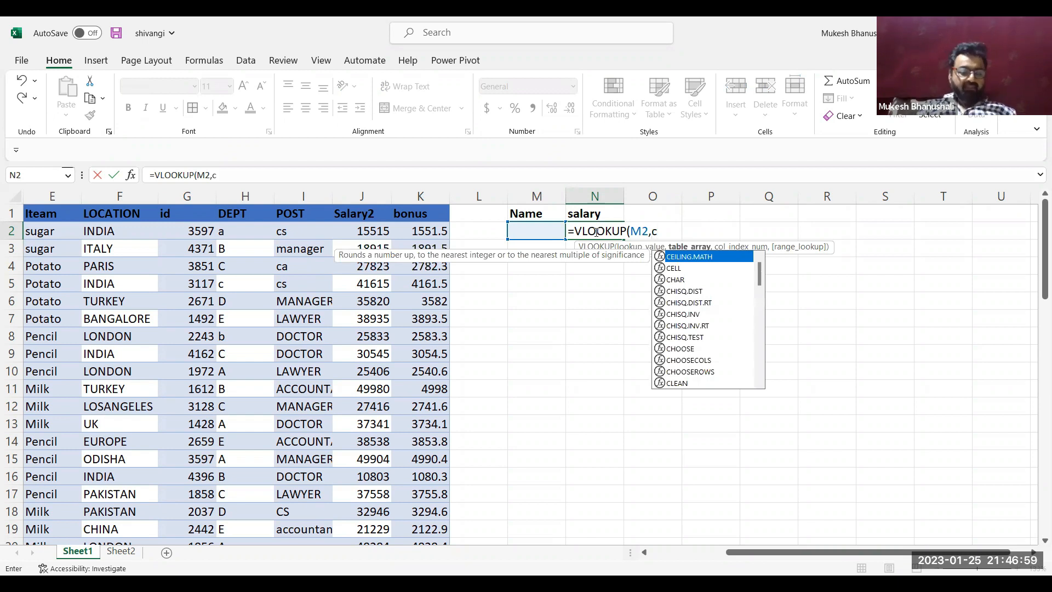
{"action": "type", "text": ":k"}
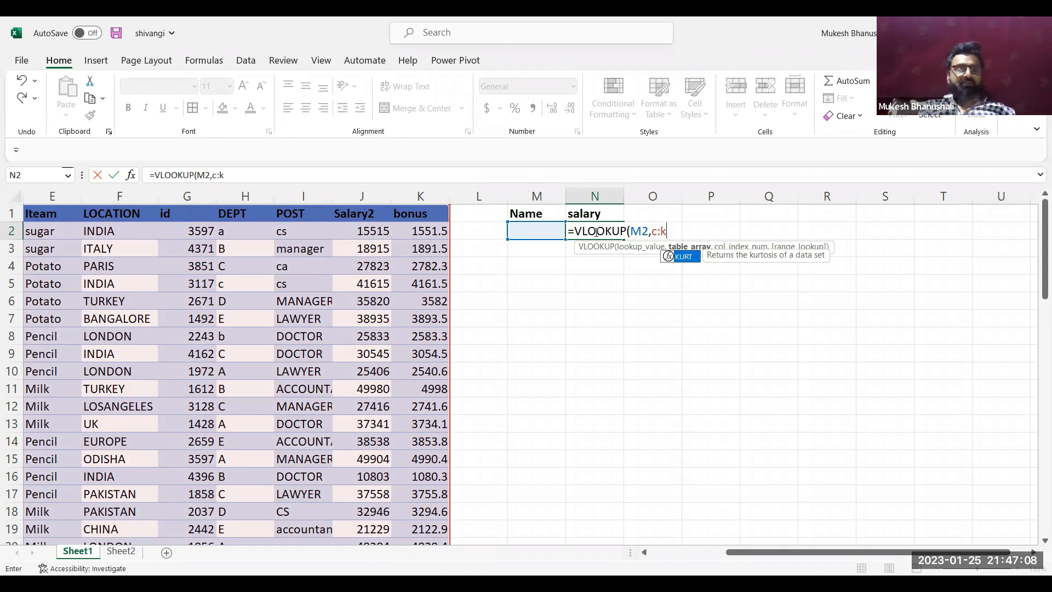
{"action": "type", "text": ","}
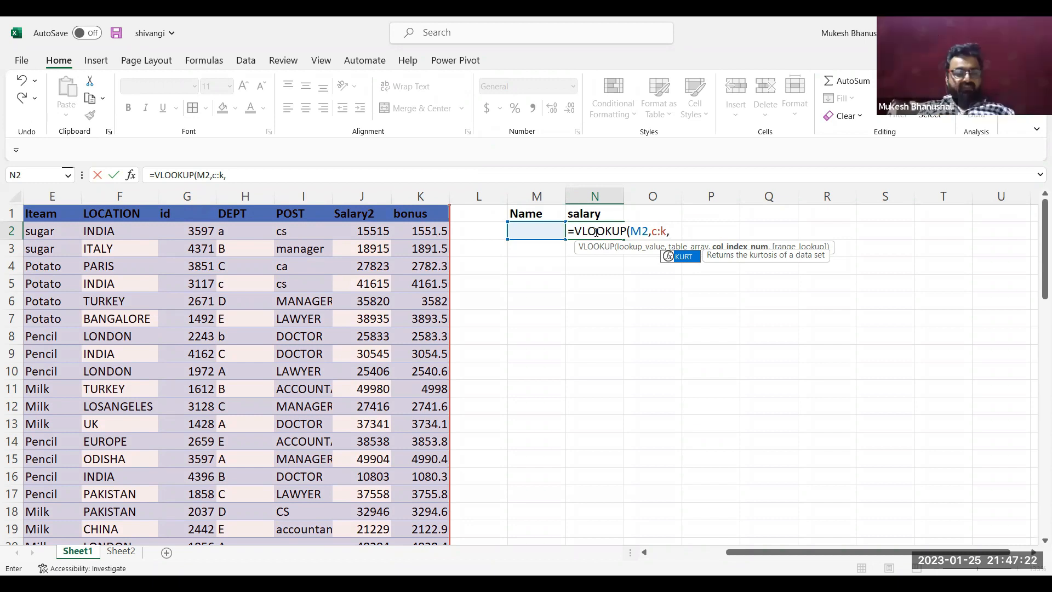
{"action": "type", "text": "8,0"}
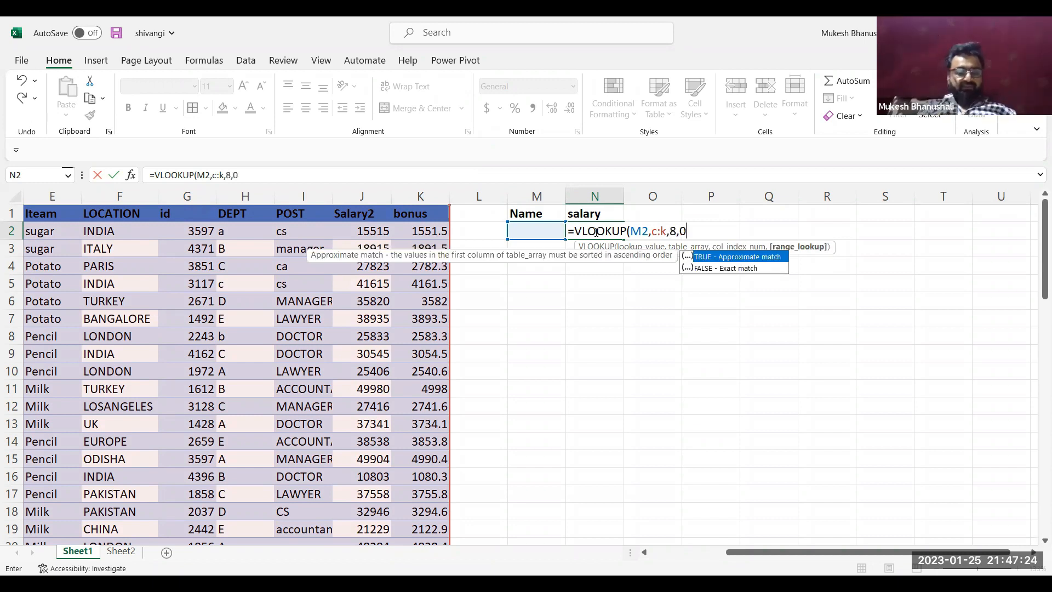
{"action": "type", "text": ")"}
{"action": "key", "text": "Return"}
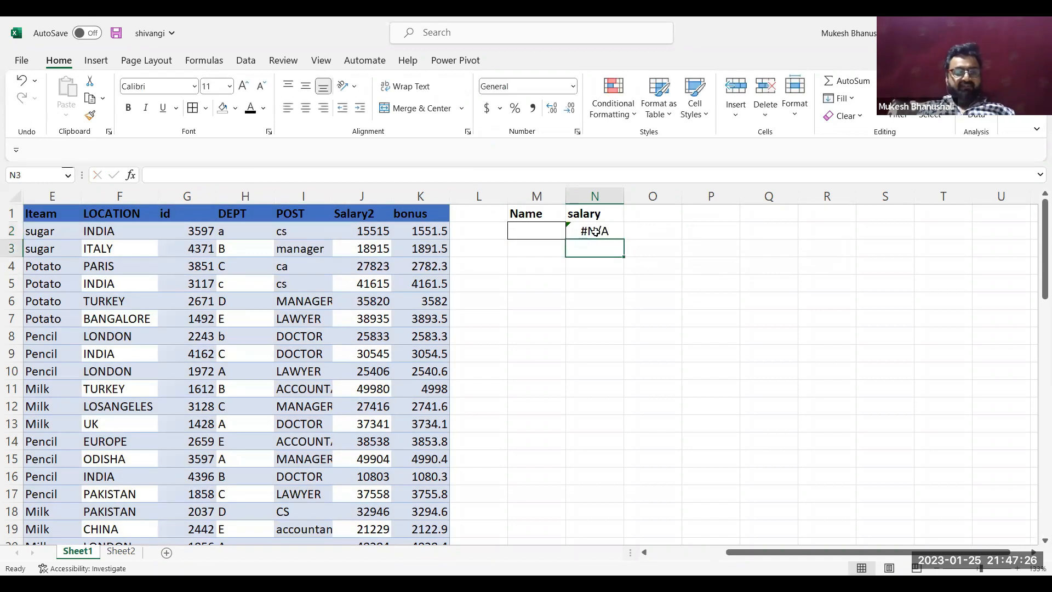
Enter the first name of the row 3 employee in M2 as the lookup value
{"action": "key", "text": "Up"}
{"action": "key", "text": "Left"}
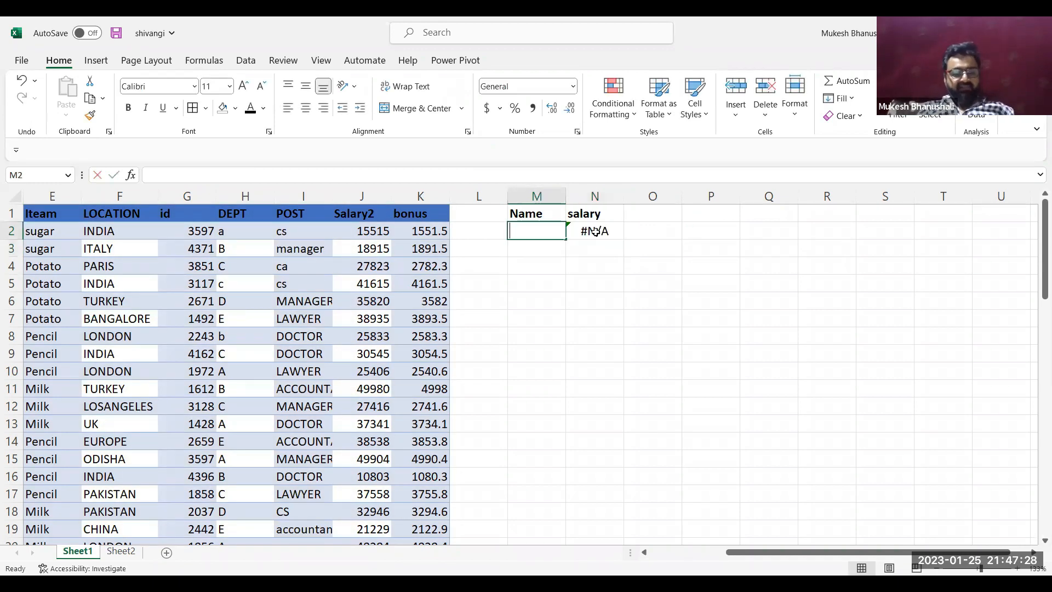
{"action": "type", "text": "serena"}
{"action": "key", "text": "Return"}
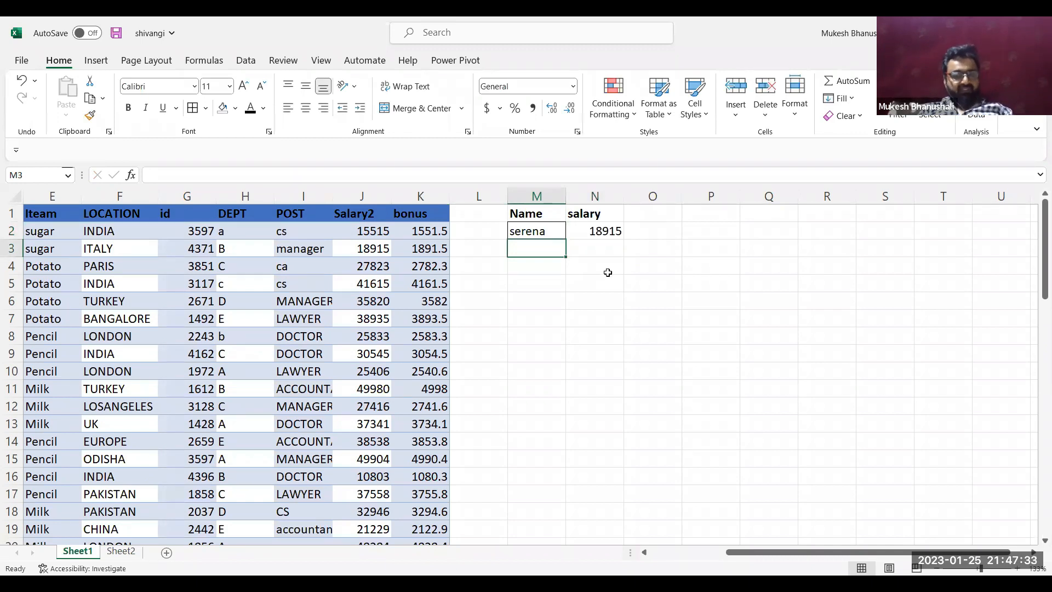
Replace the lookup name in M2 with that of the row 2 employee and, after it, the row 10 employee
{"action": "key", "text": "Up"}
{"action": "type", "text": "shiv"}
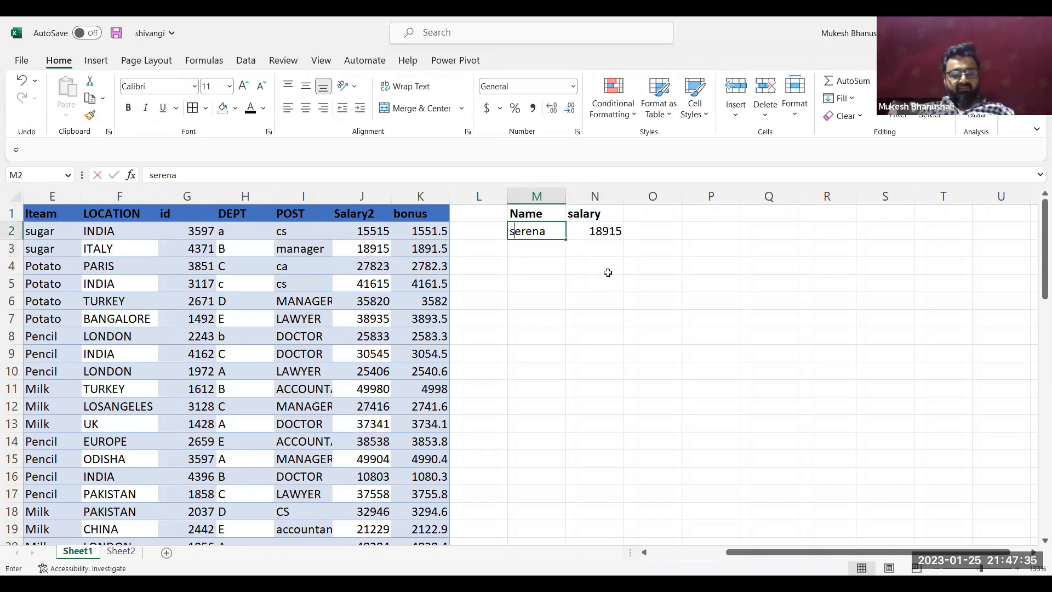
{"action": "type", "text": "angi"}
{"action": "key", "text": "Return"}
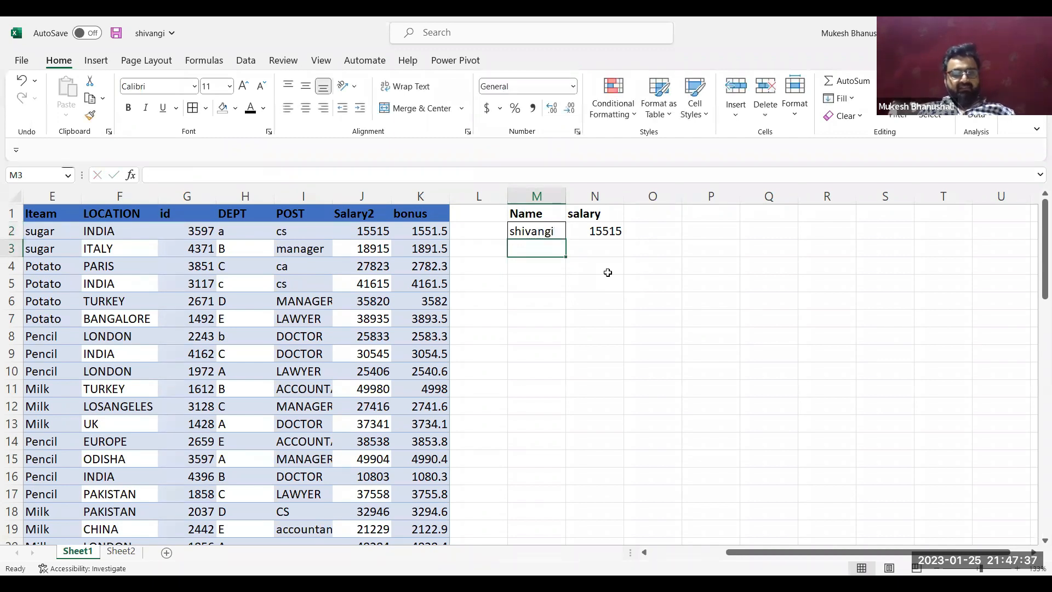
{"action": "key", "text": "Up"}
{"action": "type", "text": "jude"}
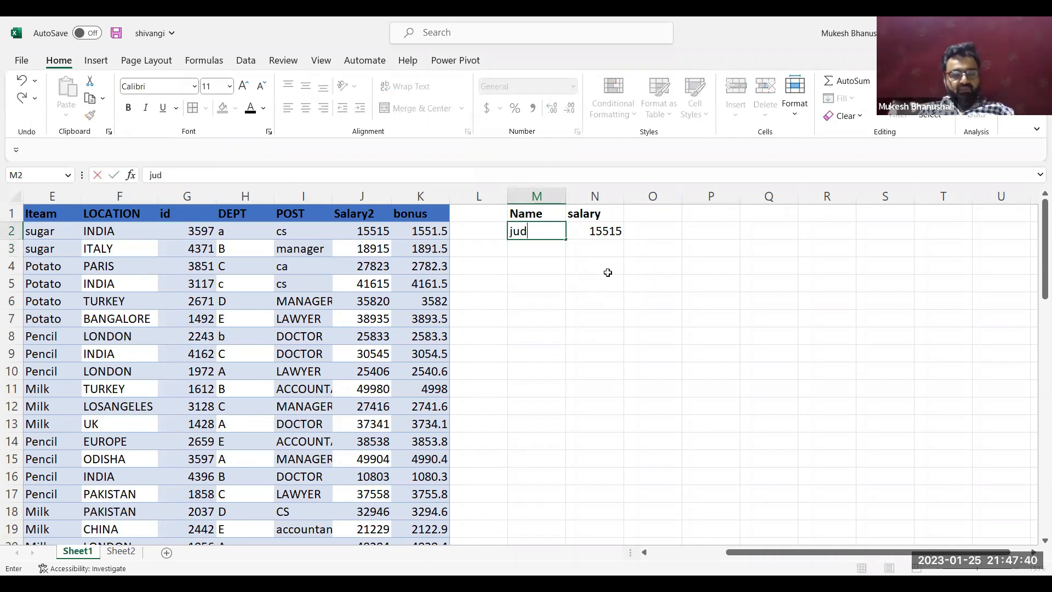
{"action": "key", "text": "Return"}
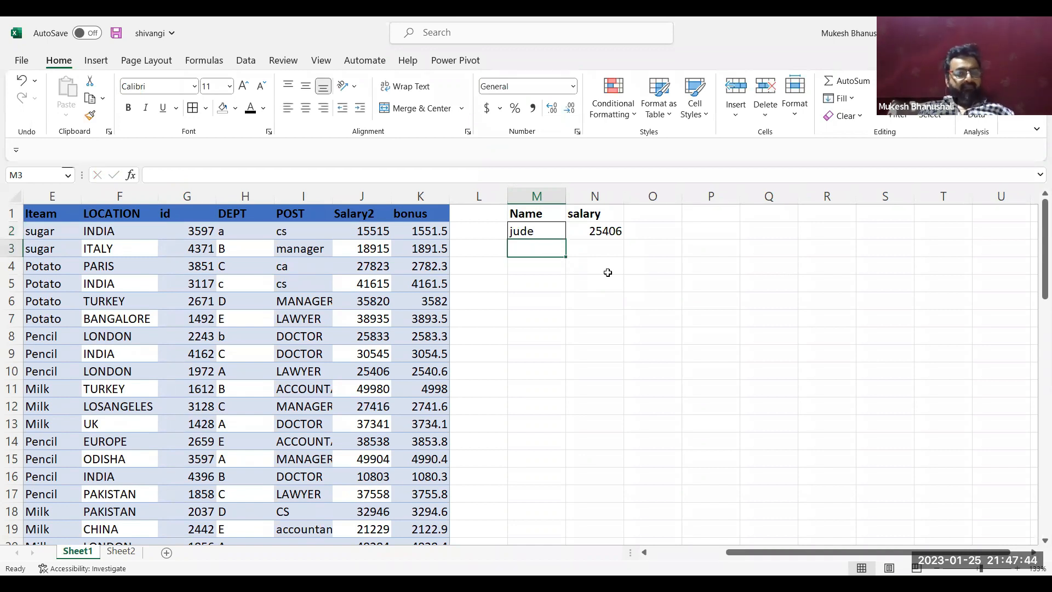
Review the VLOOKUP formula in N2 and clear the contents of M2:N2
{"action": "double_click", "coordinate": [609, 231]}
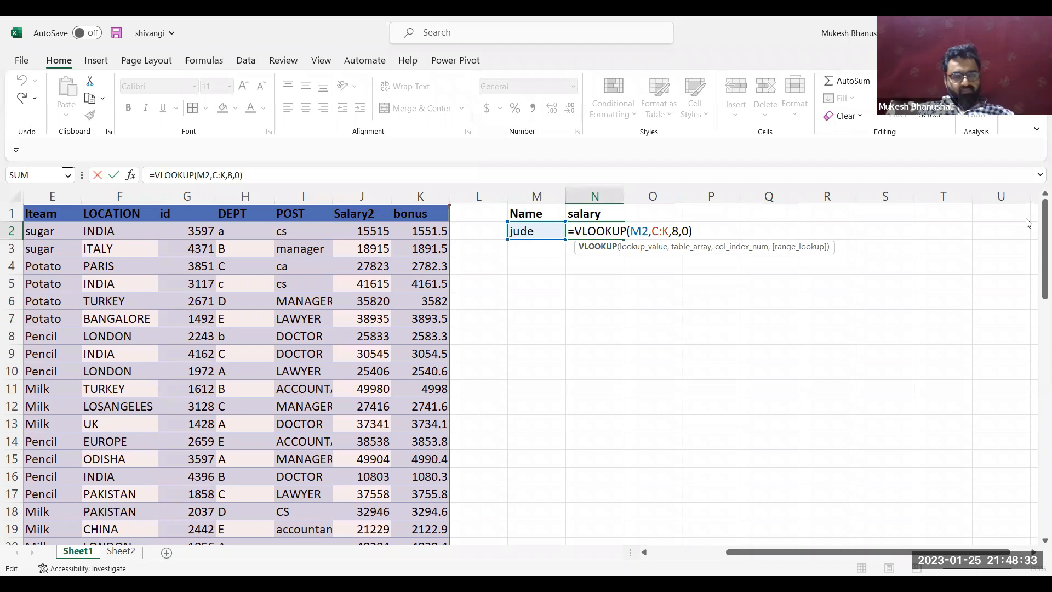
{"action": "left_click", "coordinate": [557, 229]}
{"action": "key", "text": "shift+Right"}
{"action": "key", "text": "Delete"}
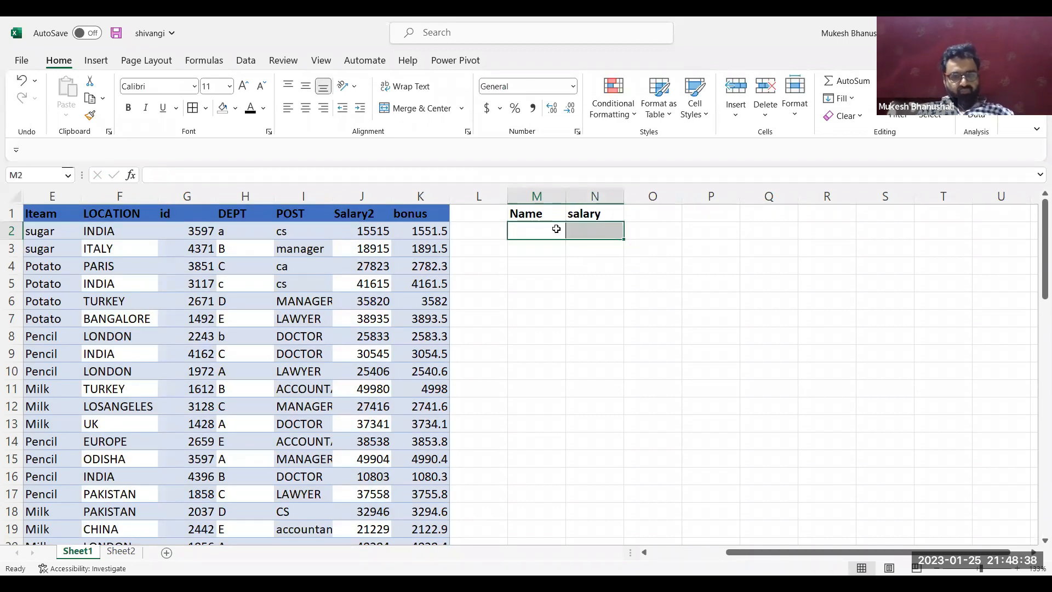
Delete the salary heading in N1, keeping only the Name heading in M1
{"action": "left_click", "coordinate": [145, 249]}
{"action": "key", "text": "Left"}
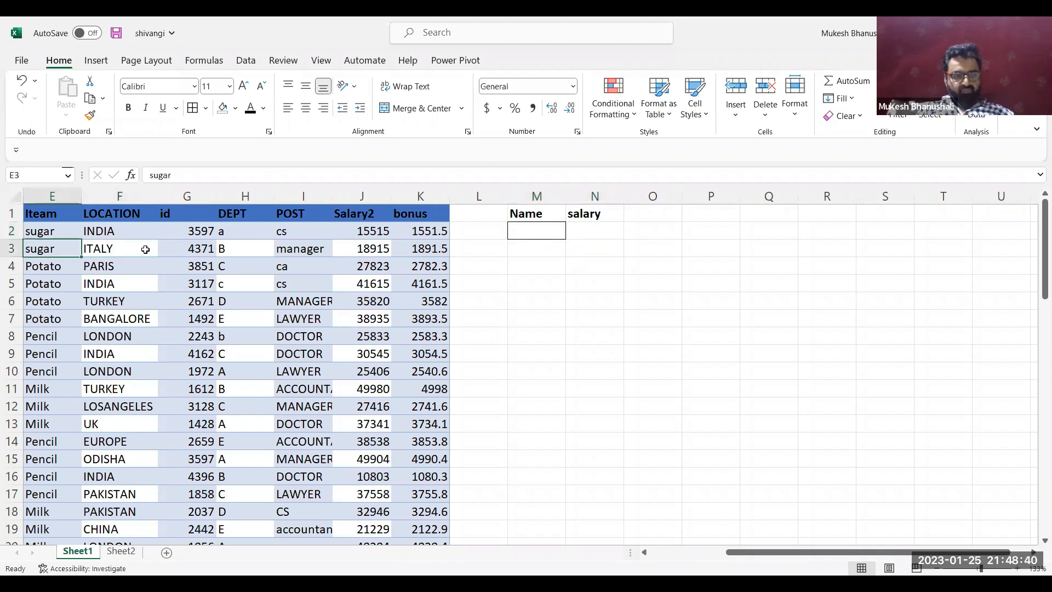
{"action": "key", "text": "Left"}
{"action": "key", "text": "Left"}
{"action": "key", "text": "Left"}
{"action": "key", "text": "Left"}
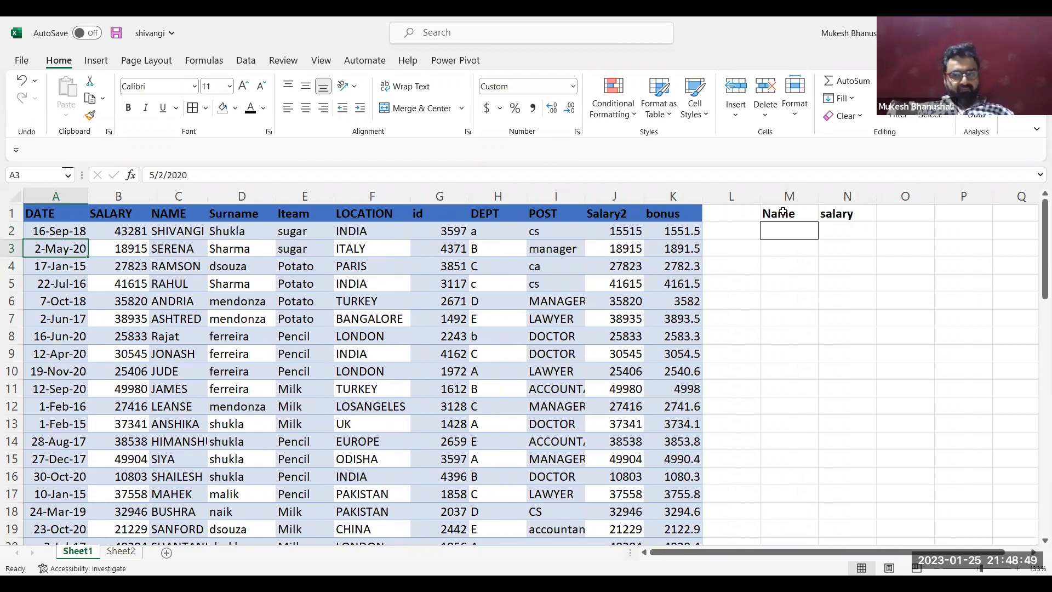
{"action": "left_click", "coordinate": [797, 262]}
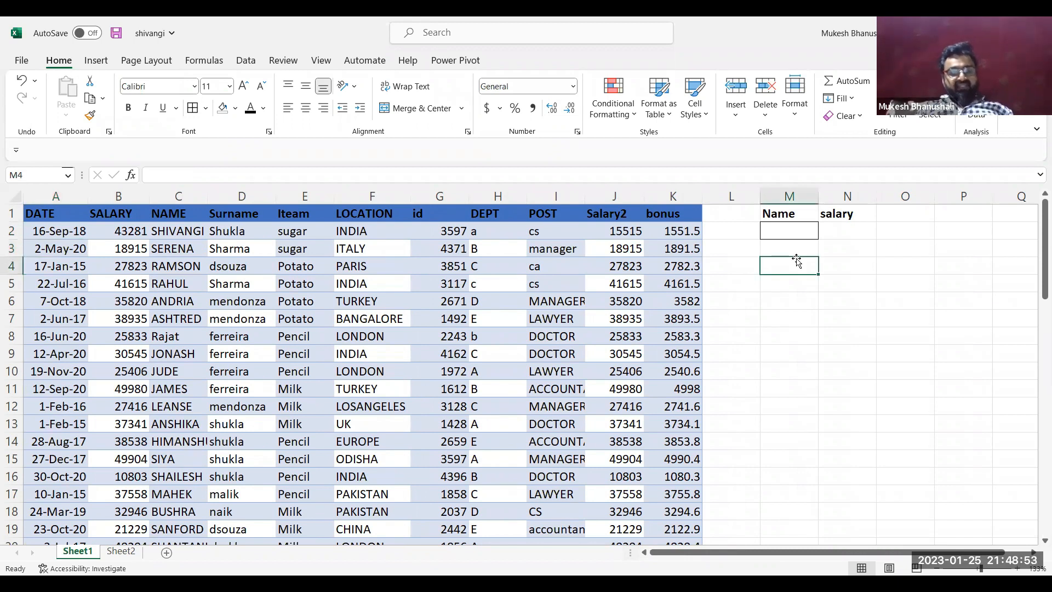
{"action": "left_click", "coordinate": [793, 232]}
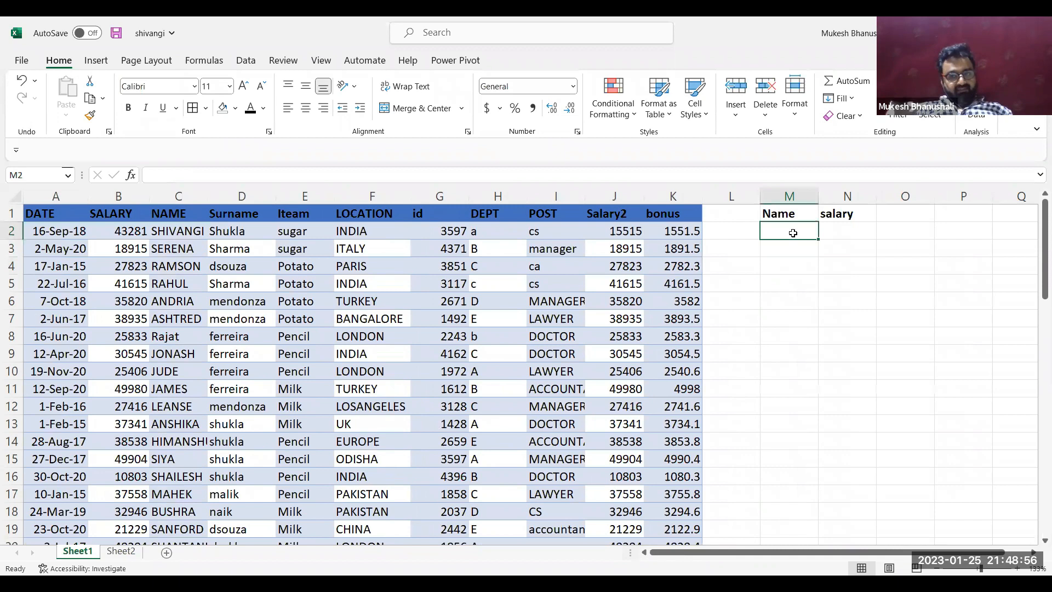
{"action": "left_click", "coordinate": [839, 214]}
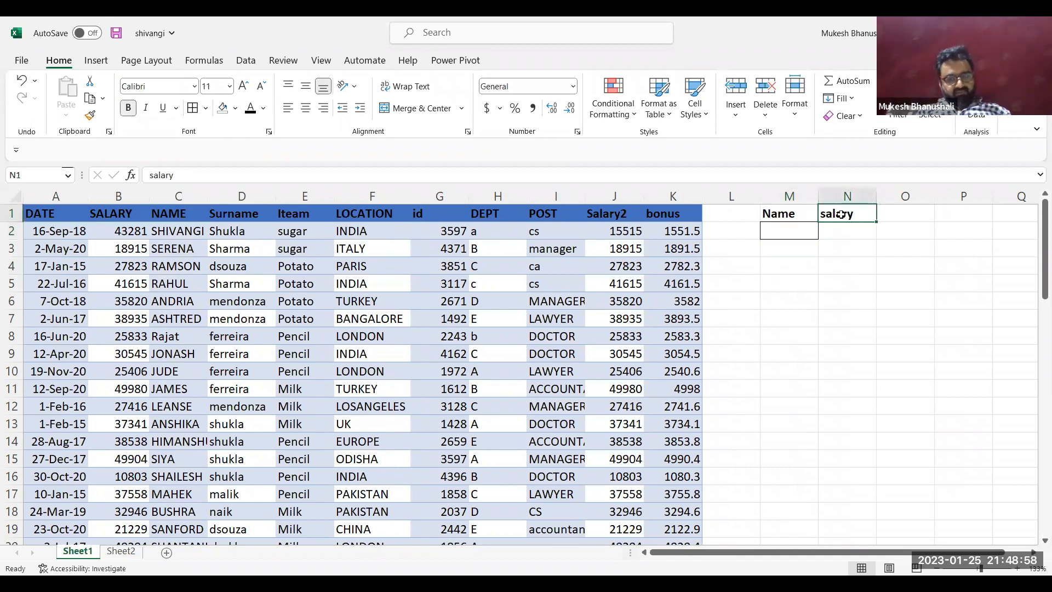
{"action": "key", "text": "Delete"}
Start a VLOOKUP formula in M2 with MAX(B:B), the highest value of the SALARY column, as the lookup value
{"action": "key", "text": "Left"}
{"action": "key", "text": "Down"}
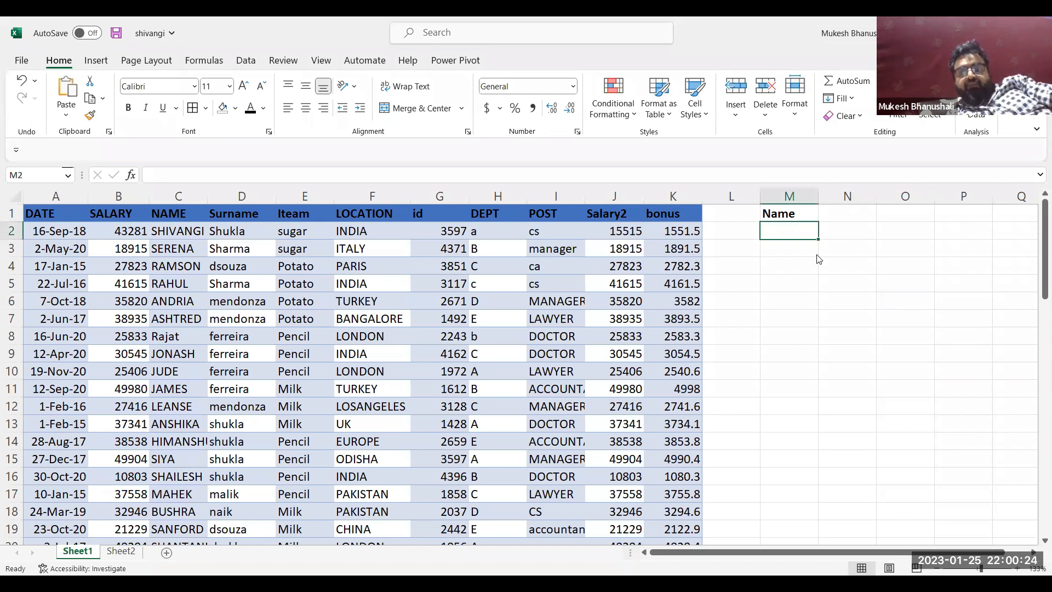
{"action": "left_click_drag", "start_coordinate": [788, 276], "coordinate": [793, 230]}
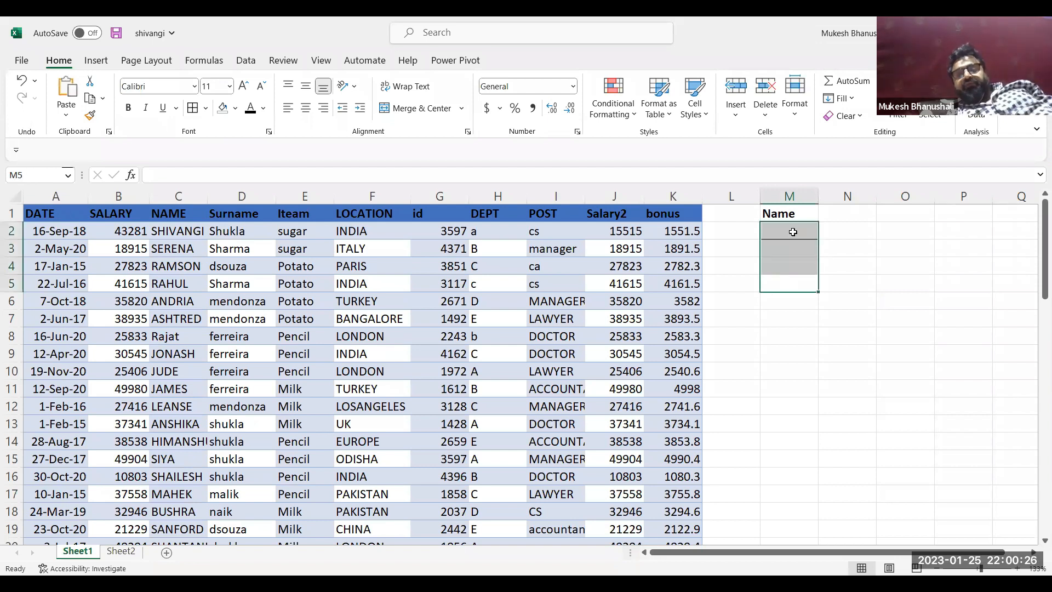
{"action": "left_click", "coordinate": [792, 231]}
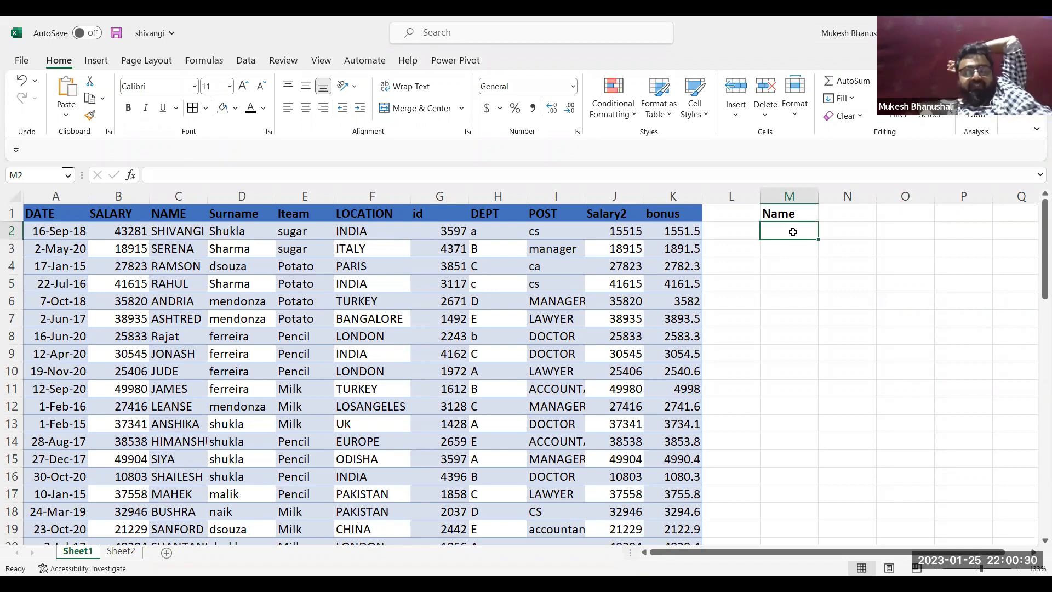
{"action": "type", "text": "="}
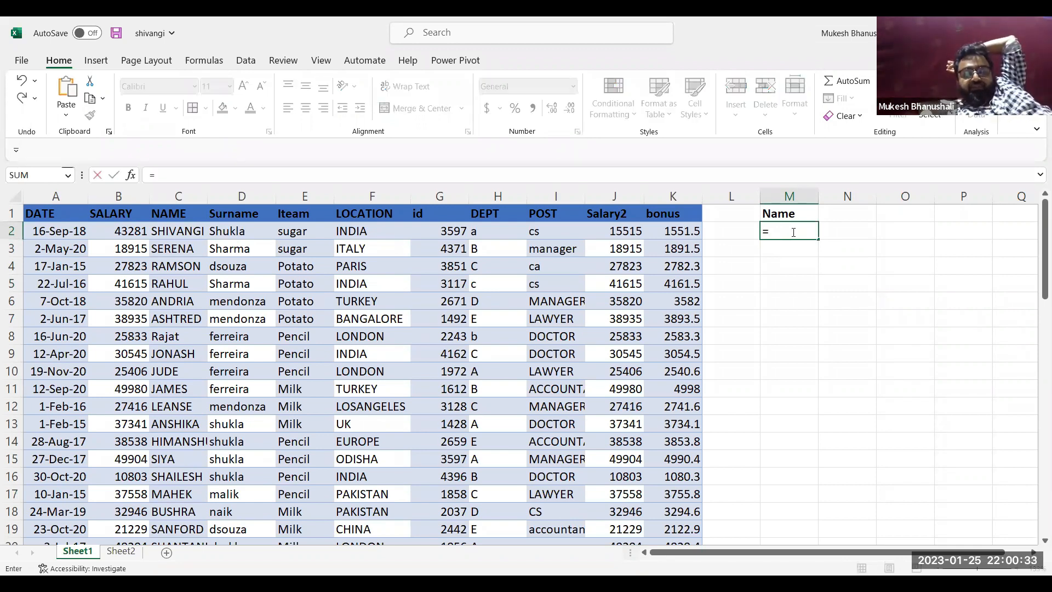
{"action": "type", "text": "vlook"}
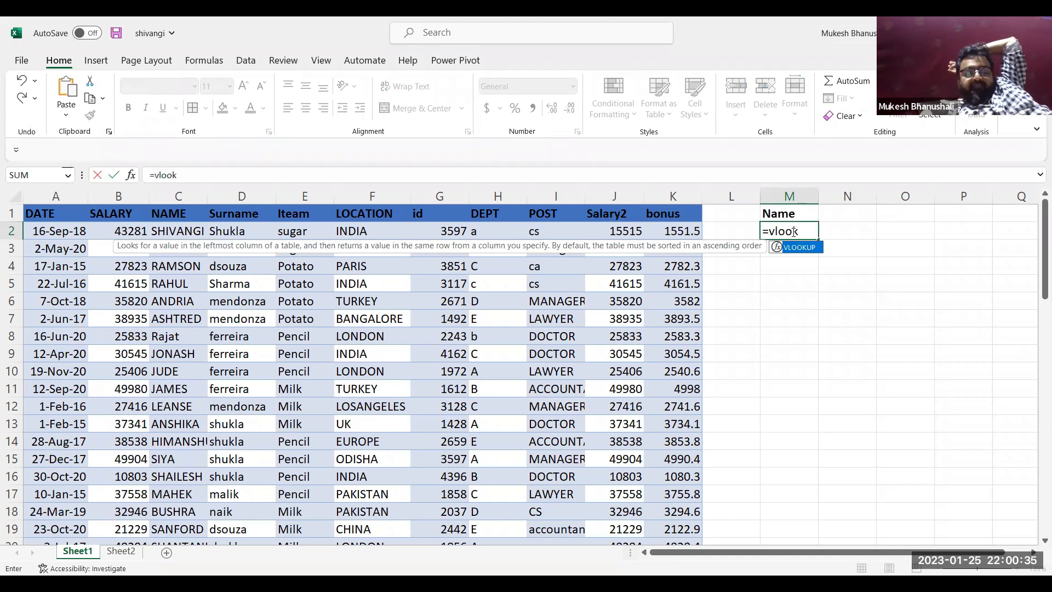
{"action": "key", "text": "Tab"}
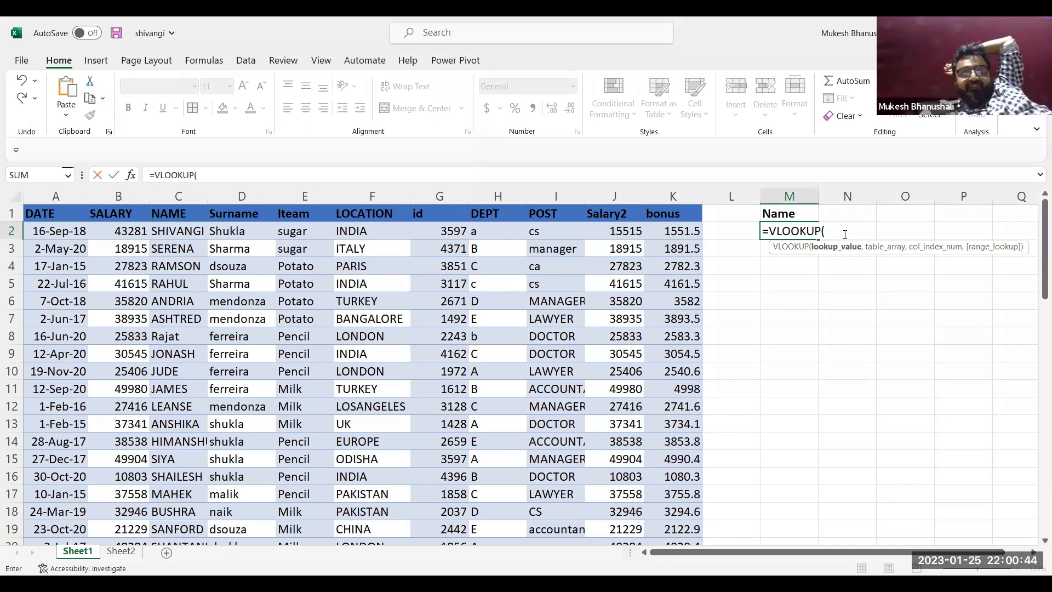
{"action": "key", "text": "F2"}
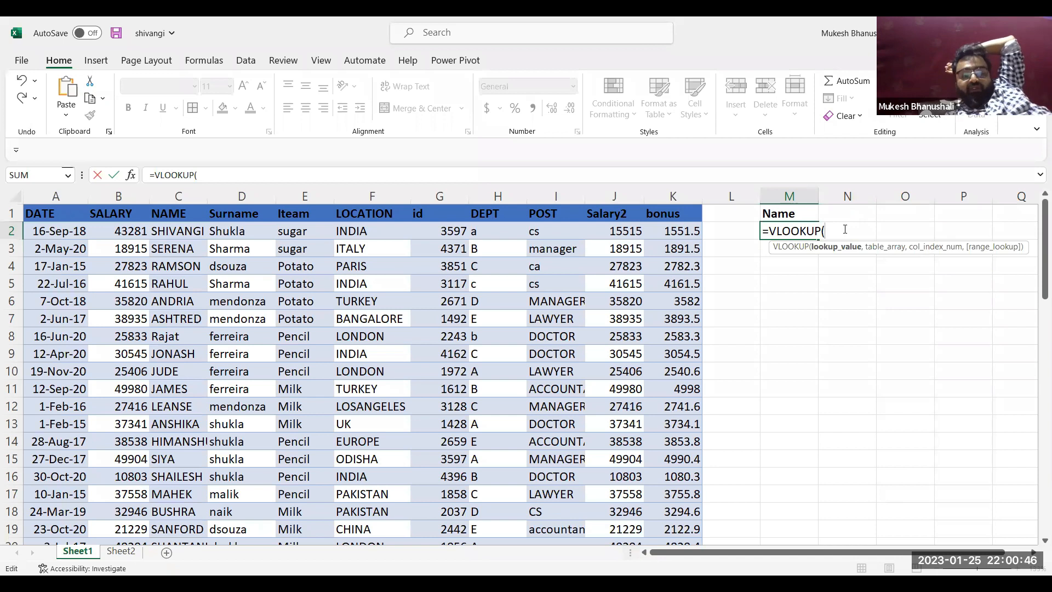
{"action": "type", "text": "max"}
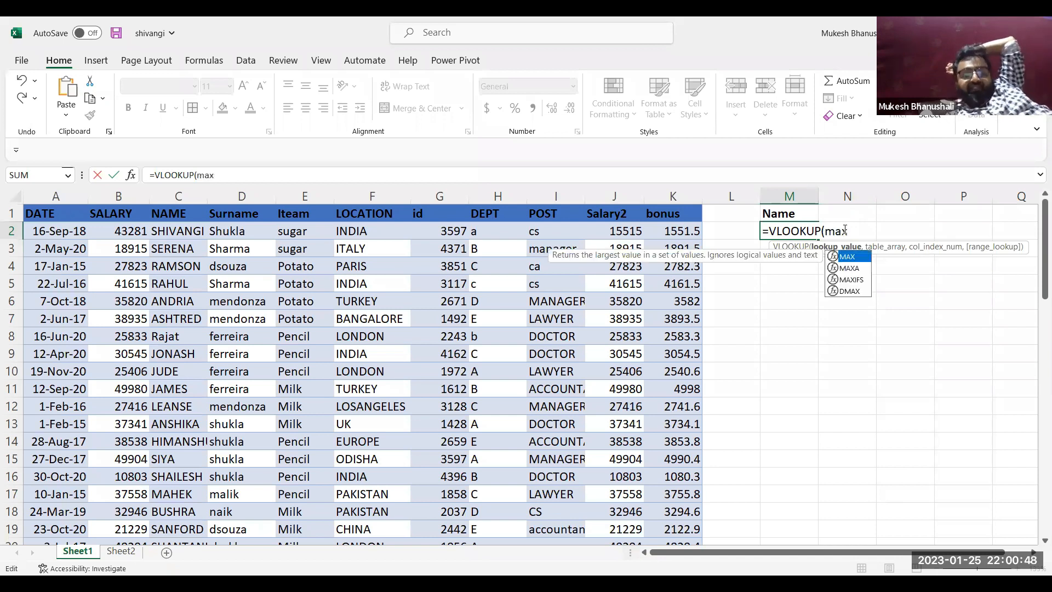
{"action": "key", "text": "Return"}
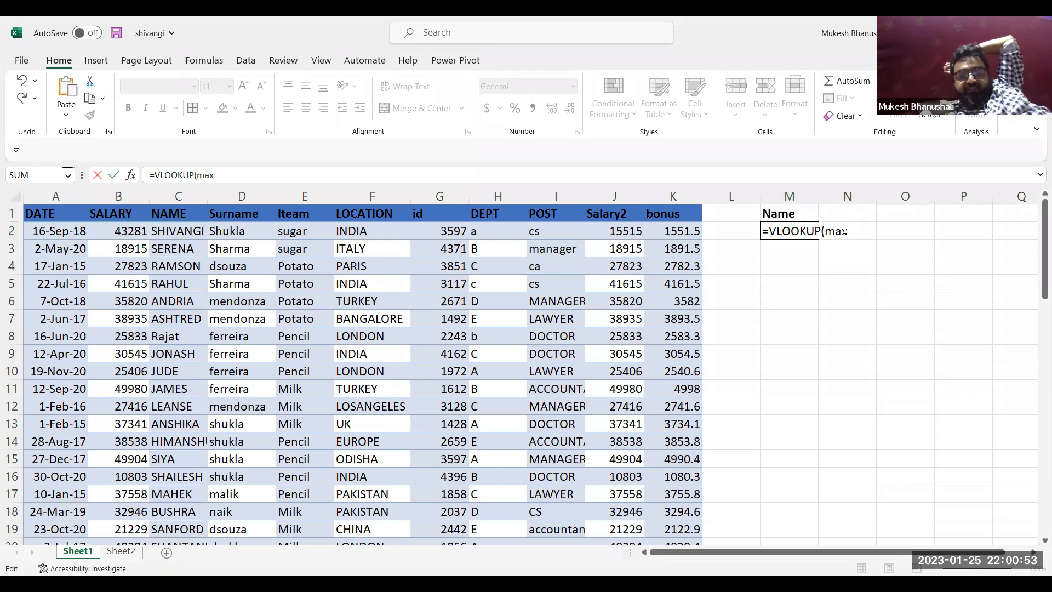
{"action": "left_click", "coordinate": [590, 325]}
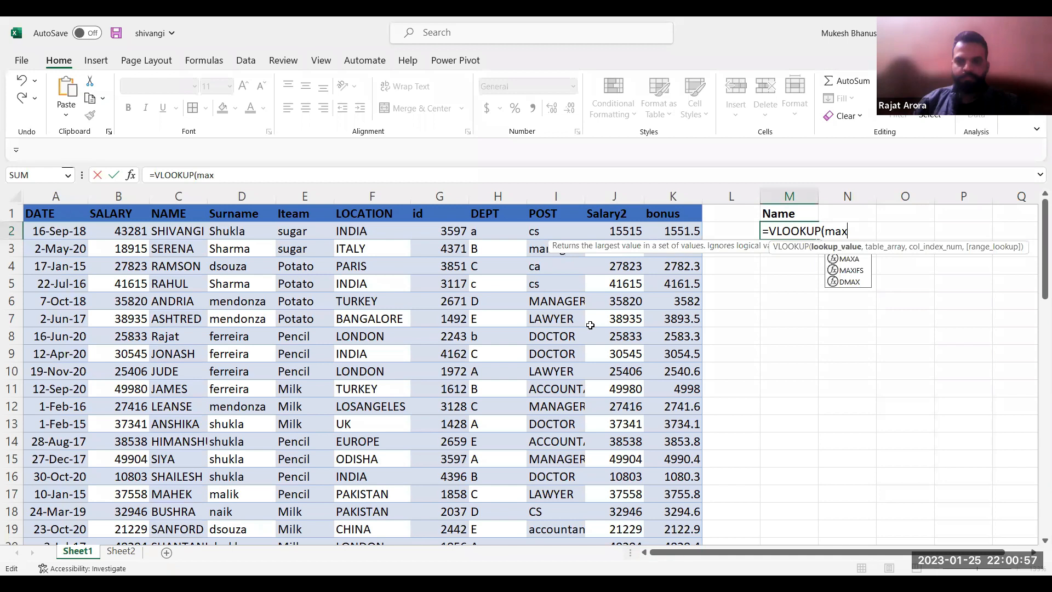
{"action": "type", "text": "("}
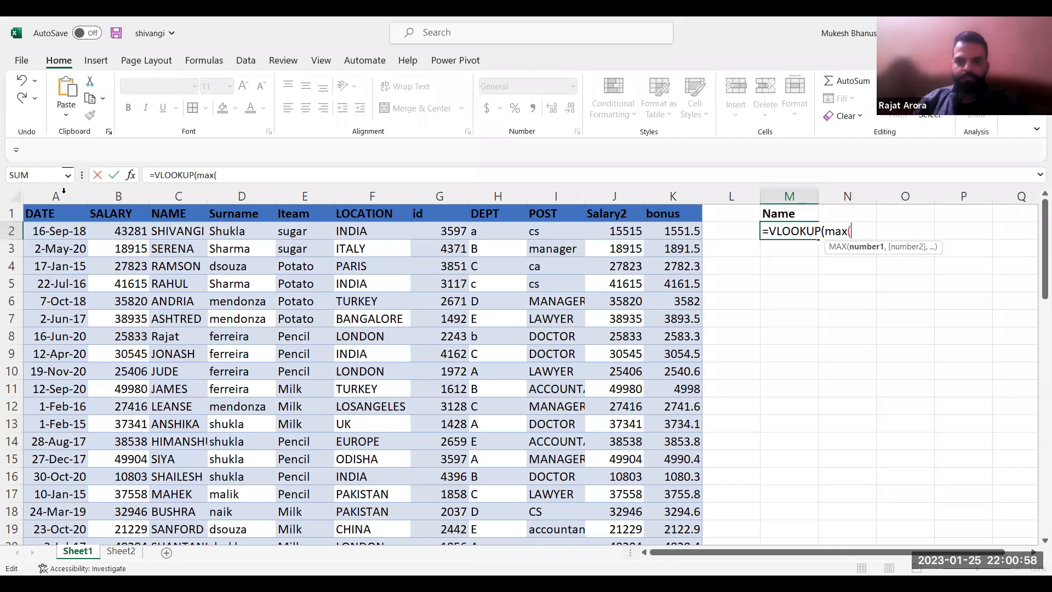
{"action": "left_click", "coordinate": [121, 196]}
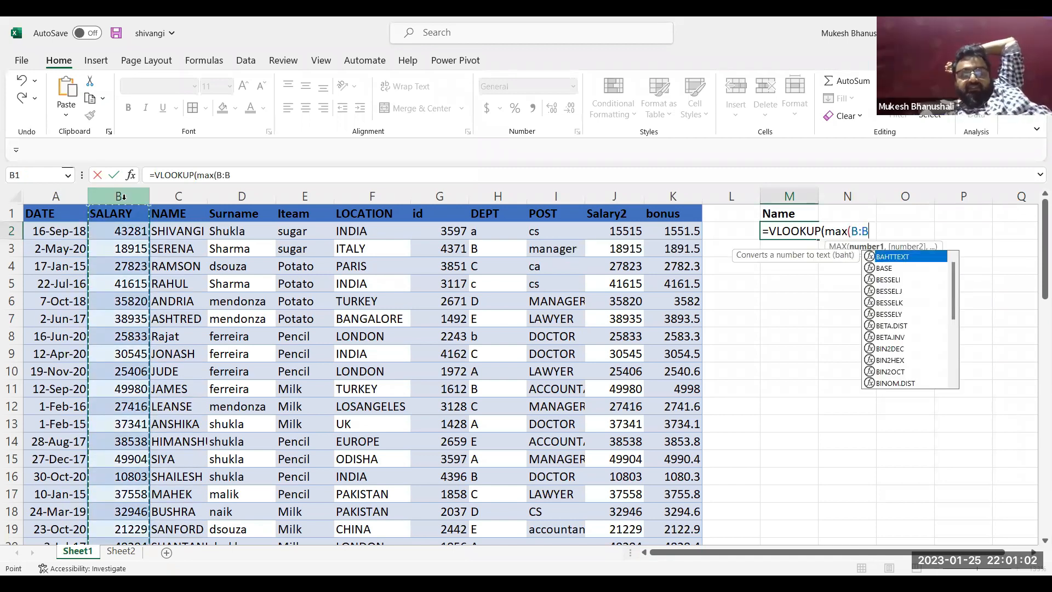
{"action": "type", "text": "),"}
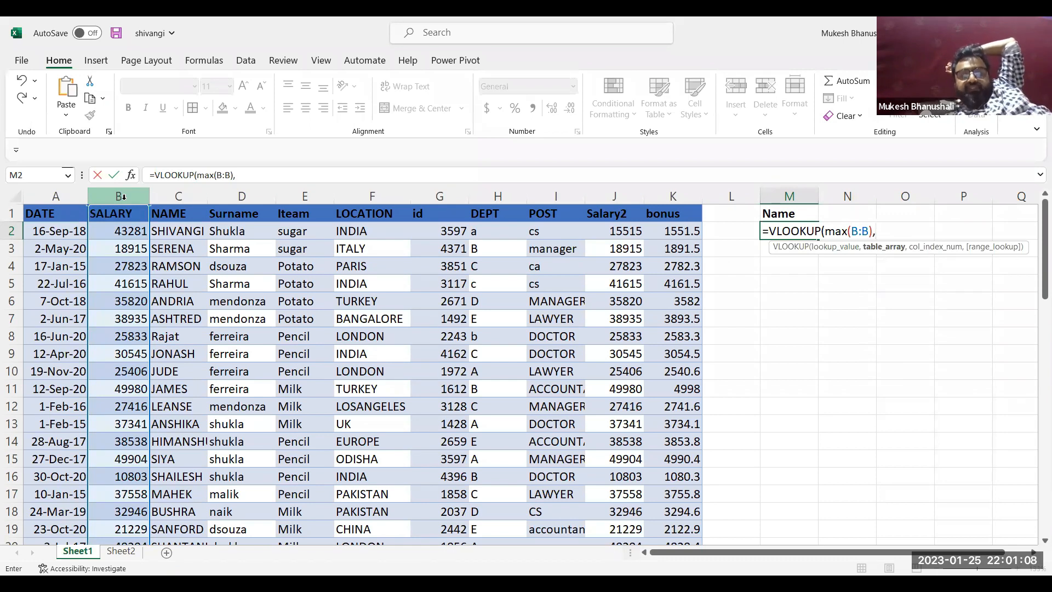
{"action": "type", "text": "b:c"}
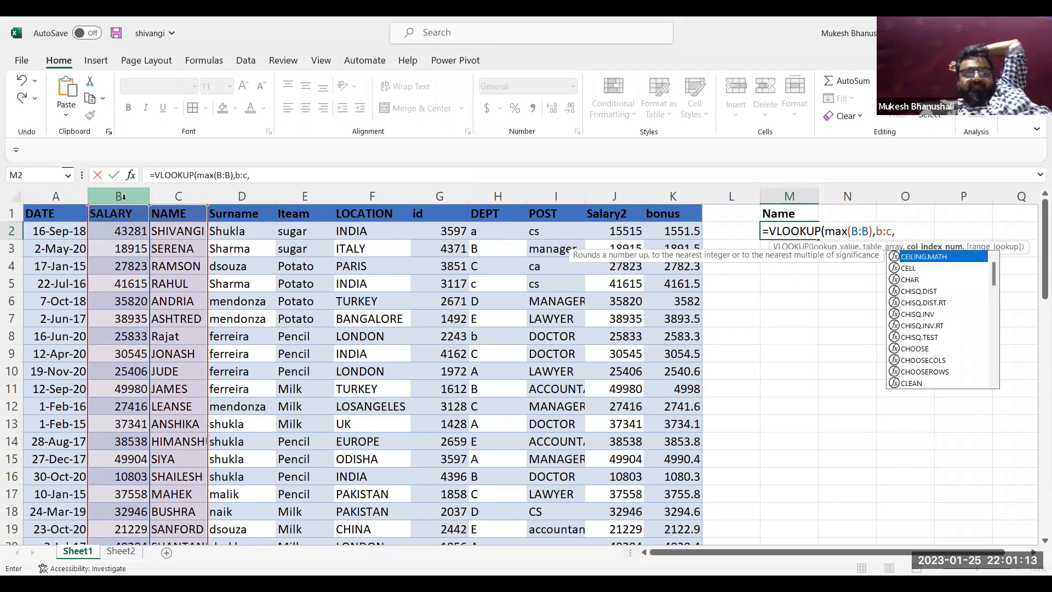
{"action": "type", "text": ",2"}
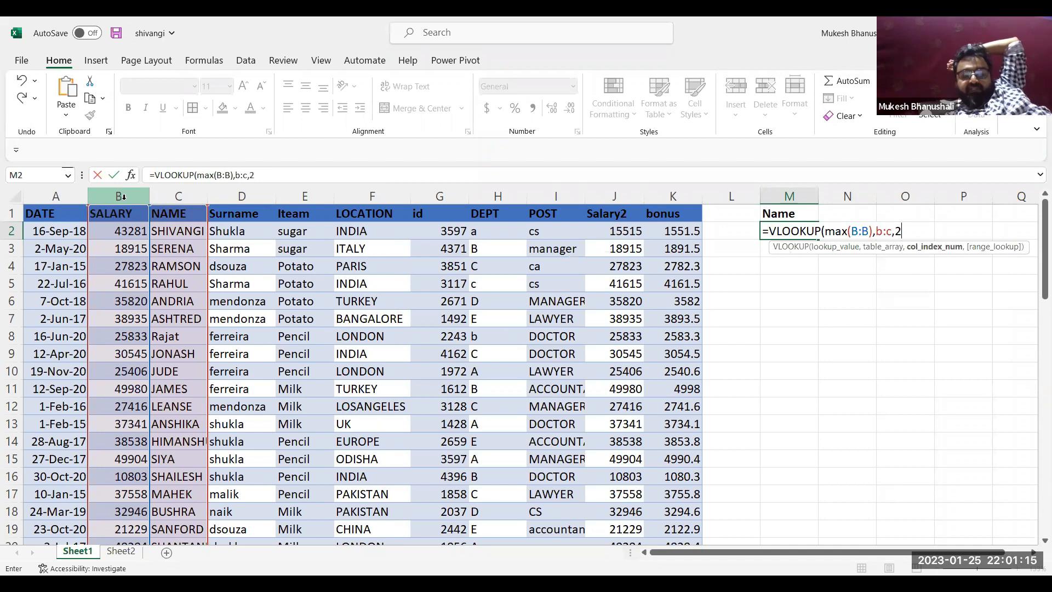
{"action": "type", "text": ",0"}
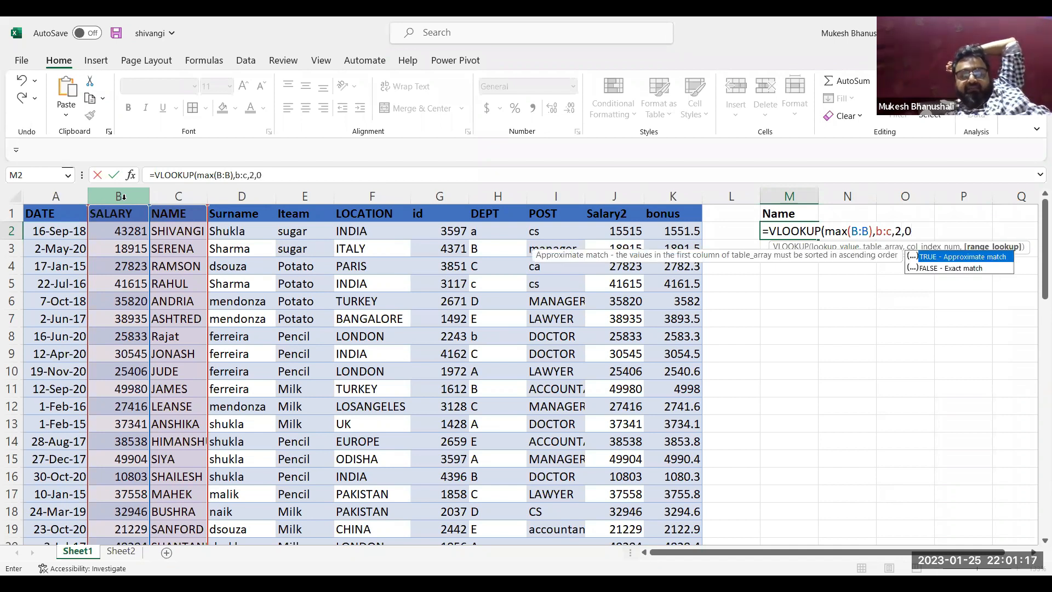
Complete the M2 VLOOKUP formula with table array B:C, column index 2 and range lookup 0
{"action": "key", "text": "Return"}
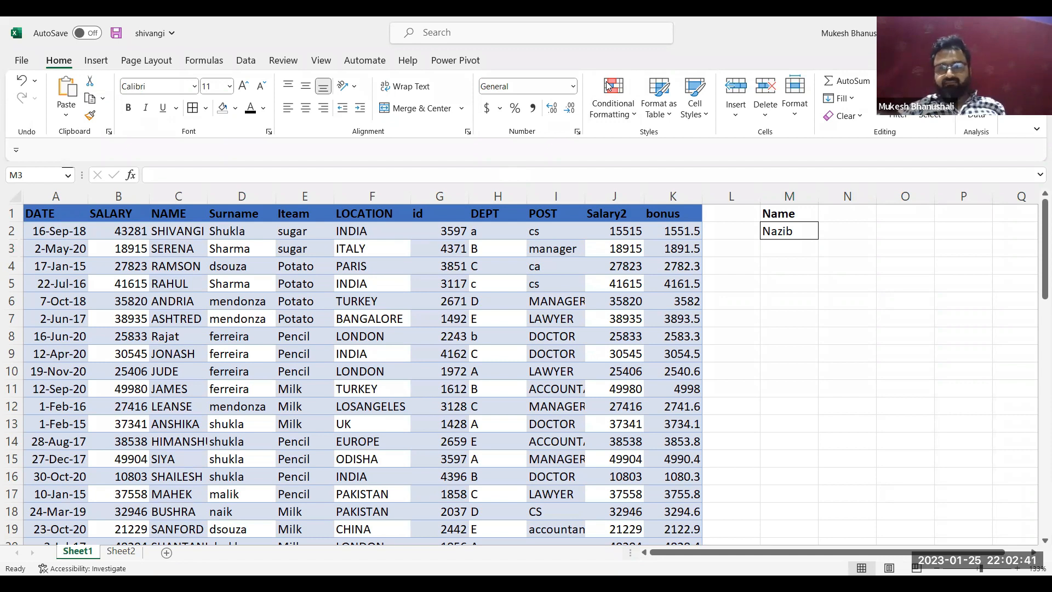
Try an equals sign before MAX inside the M2 VLOOKUP formula, remove it and recommit the formula
{"action": "double_click", "coordinate": [788, 224]}
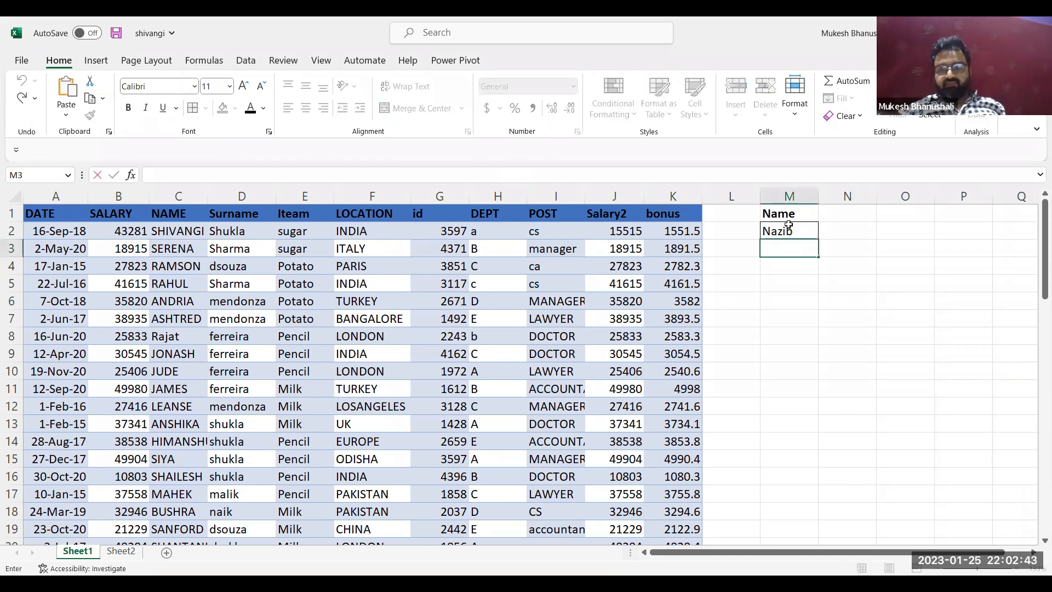
{"action": "double_click", "coordinate": [789, 225]}
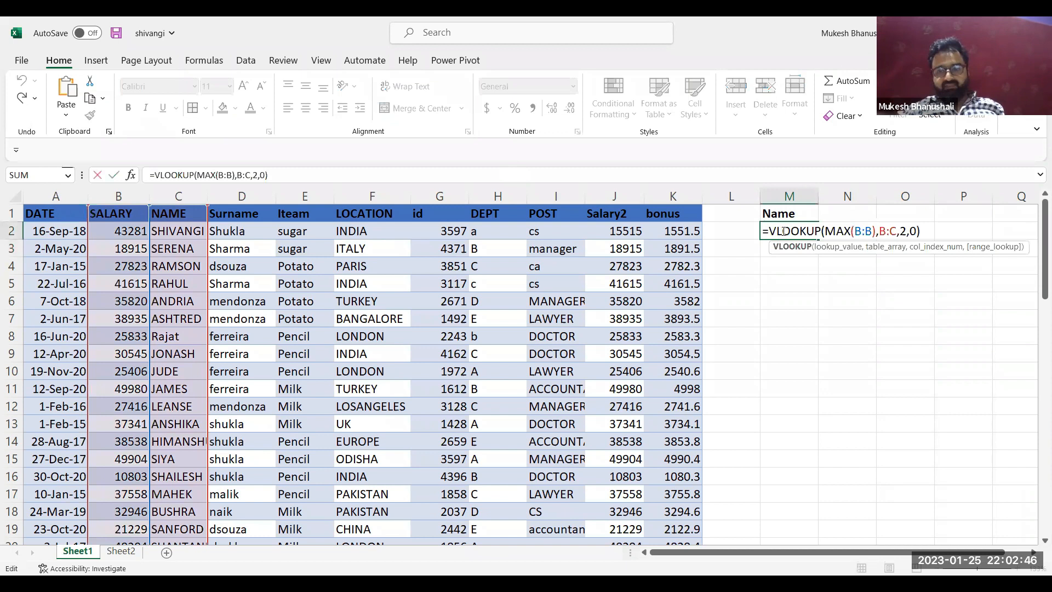
{"action": "left_click", "coordinate": [824, 231]}
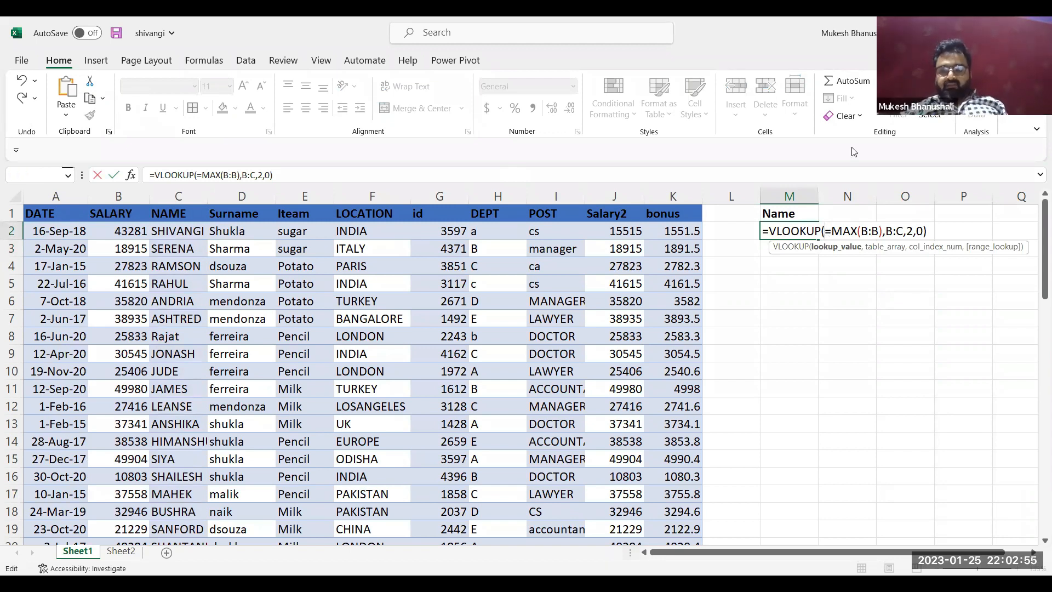
{"action": "key", "text": "BackSpace"}
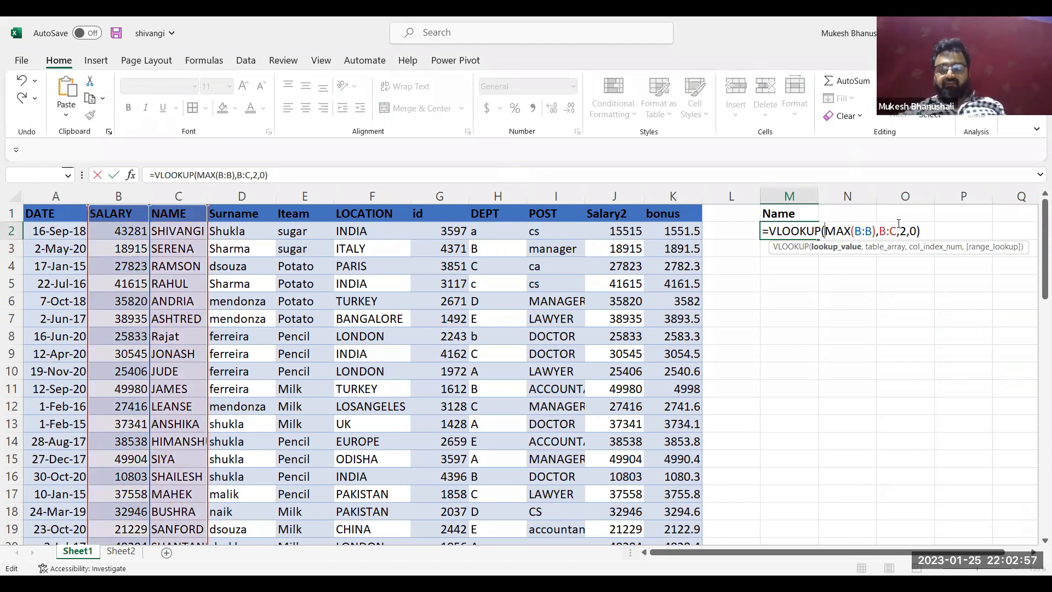
{"action": "key", "text": "Return"}
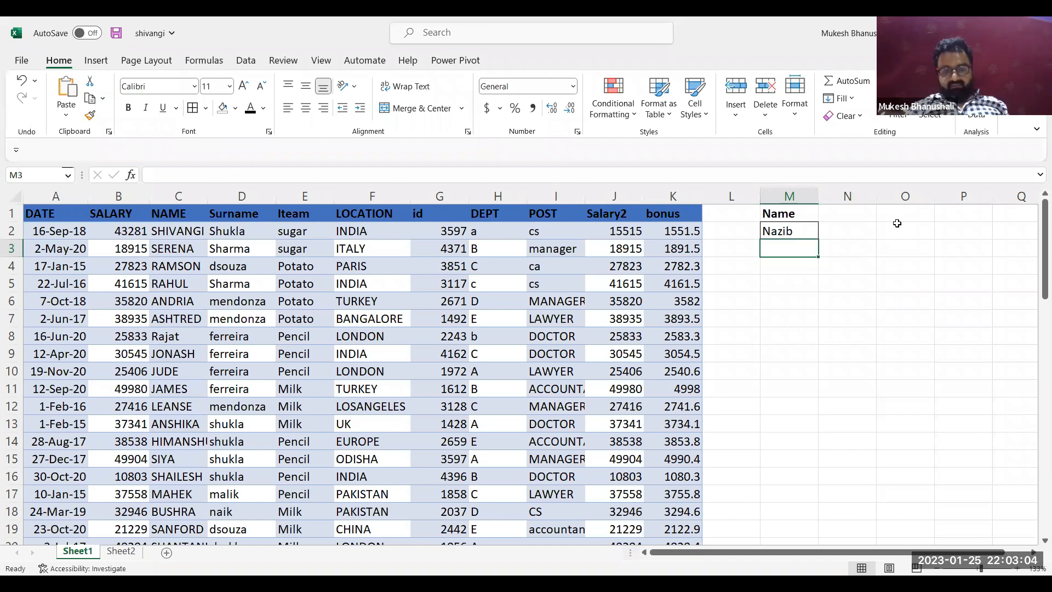
Clear the VLOOKUP formula from M2, leaving the cell under the Name heading empty
{"action": "key", "text": "Up"}
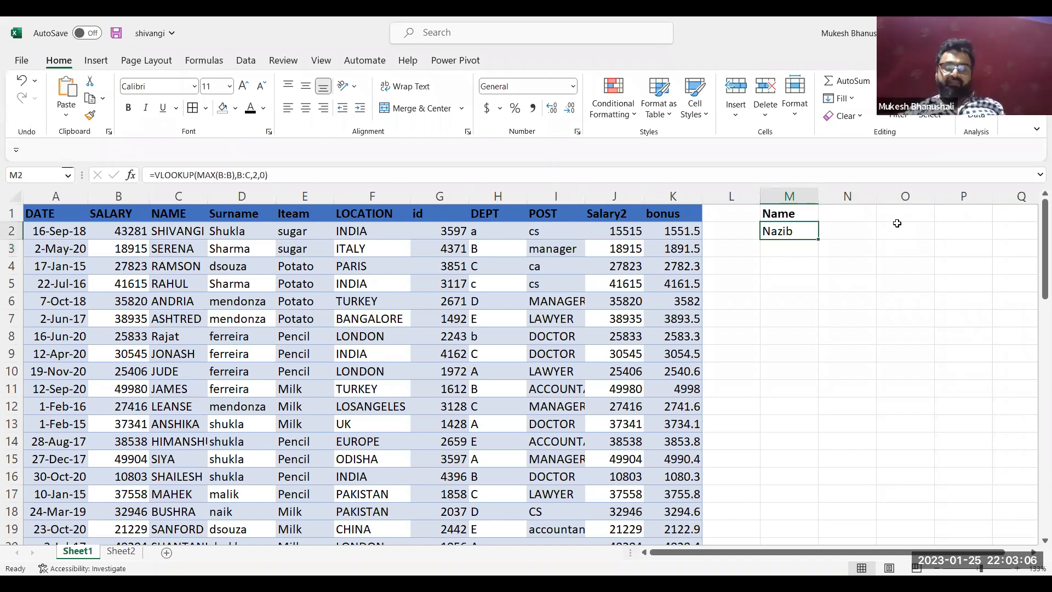
{"action": "key", "text": "Delete"}
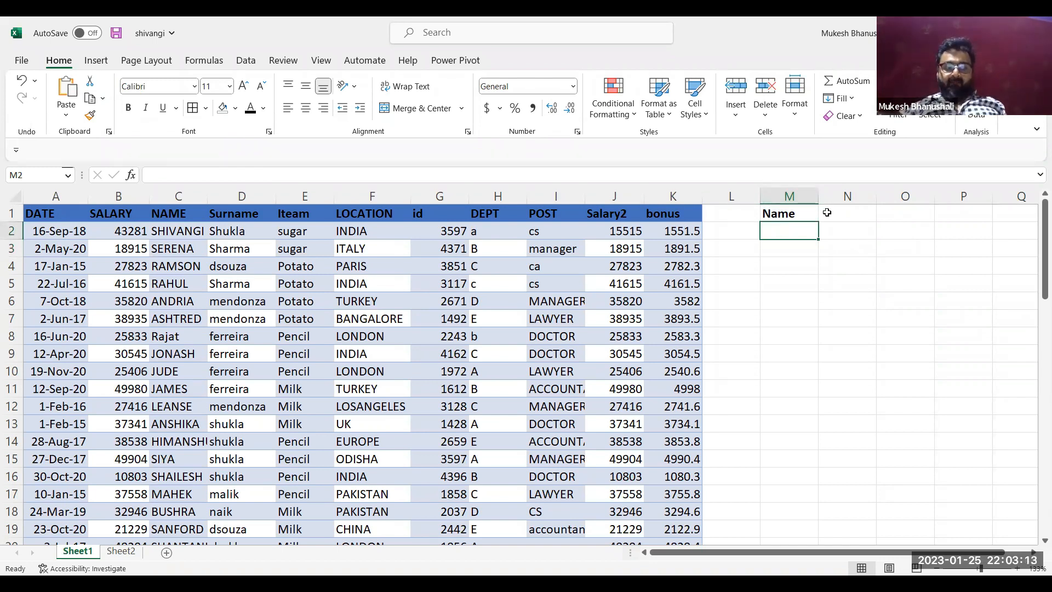
{"action": "left_click", "coordinate": [796, 246]}
{"action": "left_click", "coordinate": [796, 228]}
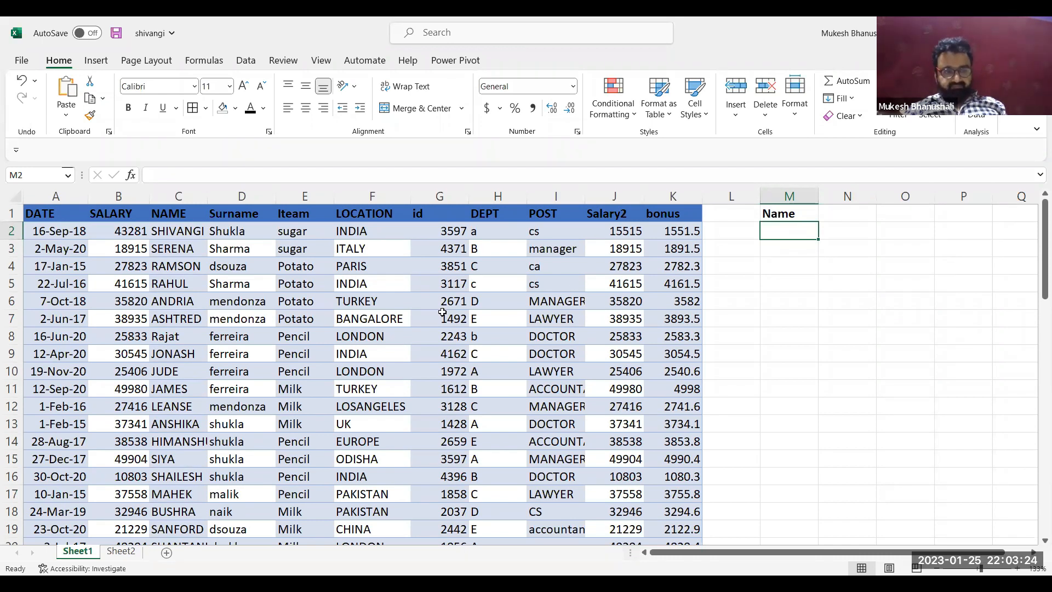
Replace the surname in D24 so that the employee in row 24 has a different surname from the namesake in row 5
{"action": "left_click", "coordinate": [174, 378]}
{"action": "key", "text": "Down"}
{"action": "key", "text": "Down"}
{"action": "key", "text": "Down"}
{"action": "key", "text": "Down"}
{"action": "key", "text": "Down"}
{"action": "key", "text": "Down"}
{"action": "key", "text": "Down"}
{"action": "key", "text": "Down"}
{"action": "key", "text": "Down"}
{"action": "key", "text": "Down"}
{"action": "key", "text": "Down"}
{"action": "key", "text": "Down"}
{"action": "key", "text": "Down"}
{"action": "key", "text": "Down"}
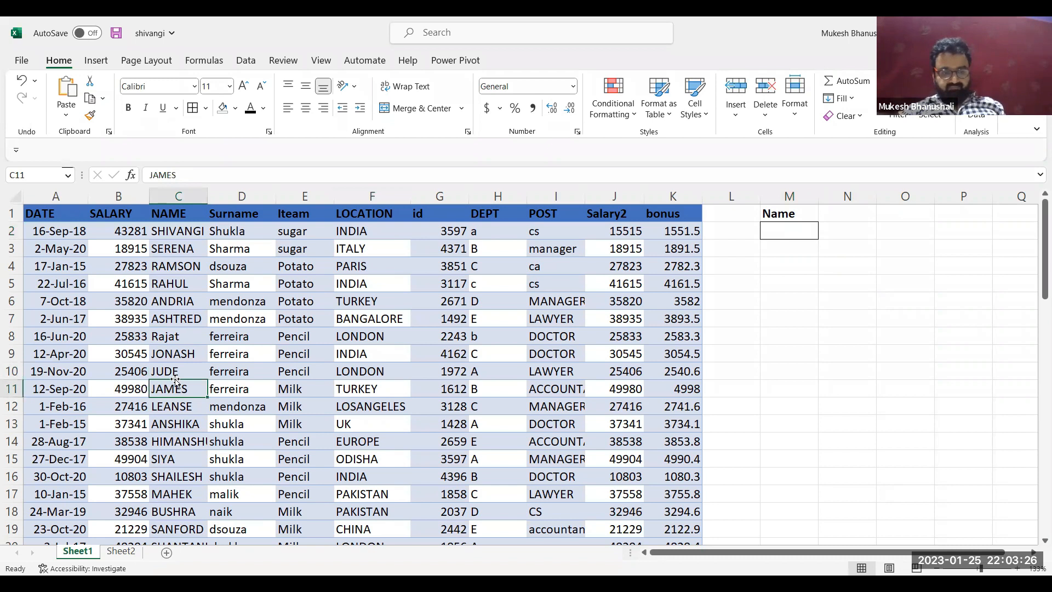
{"action": "key", "text": "Up"}
{"action": "key", "text": "Down"}
{"action": "key", "text": "Right"}
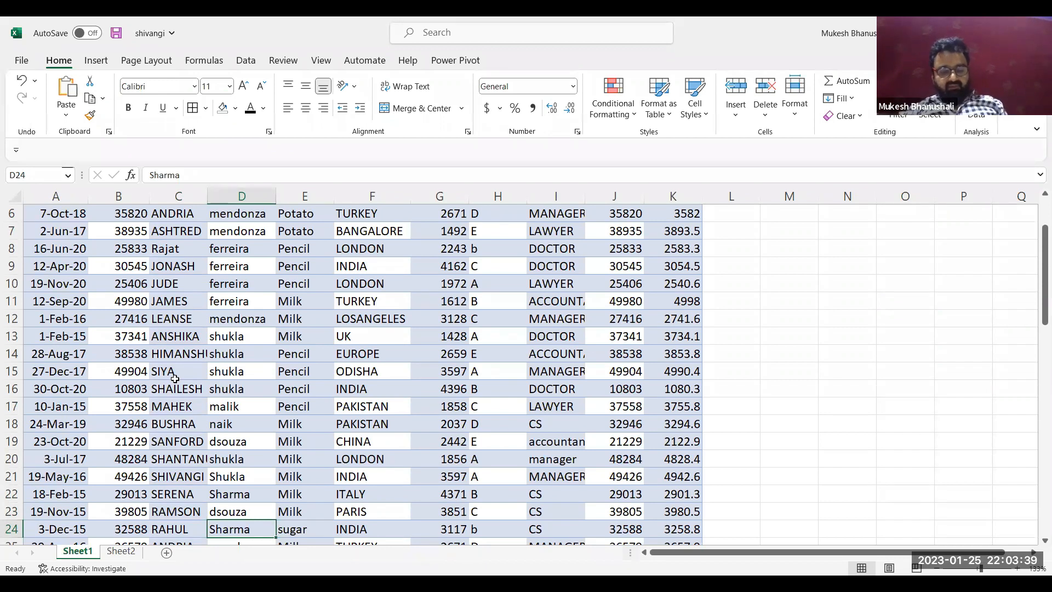
{"action": "type", "text": "S"}
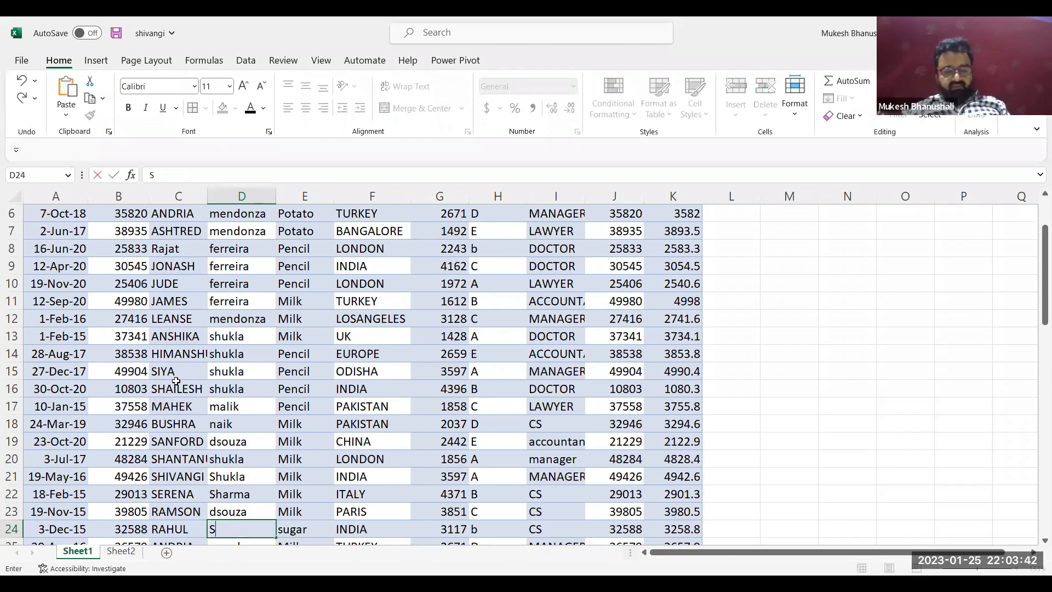
{"action": "type", "text": "HE"}
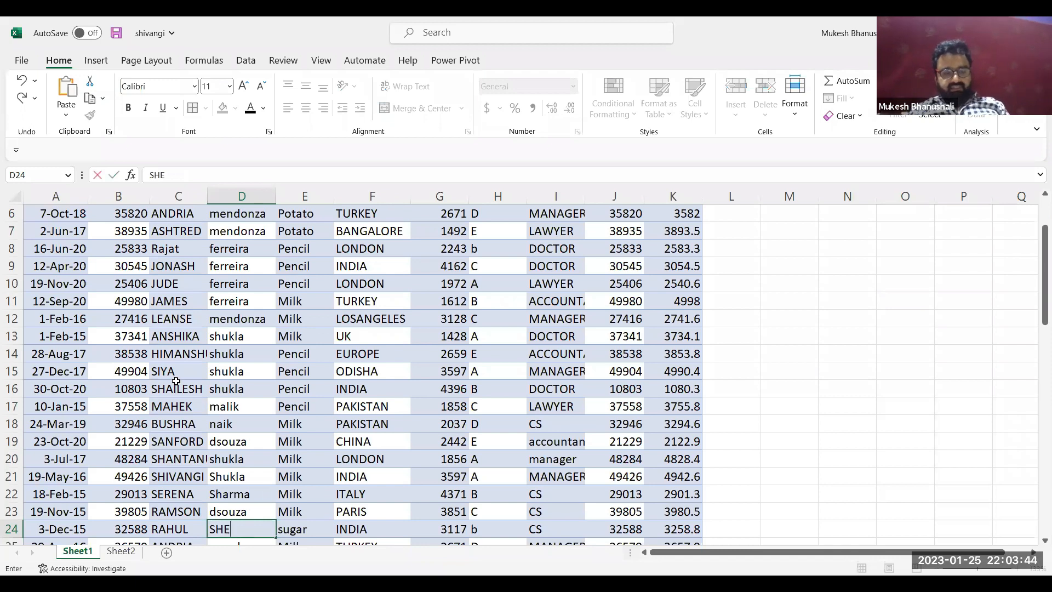
{"action": "type", "text": "TTY"}
{"action": "key", "text": "Return"}
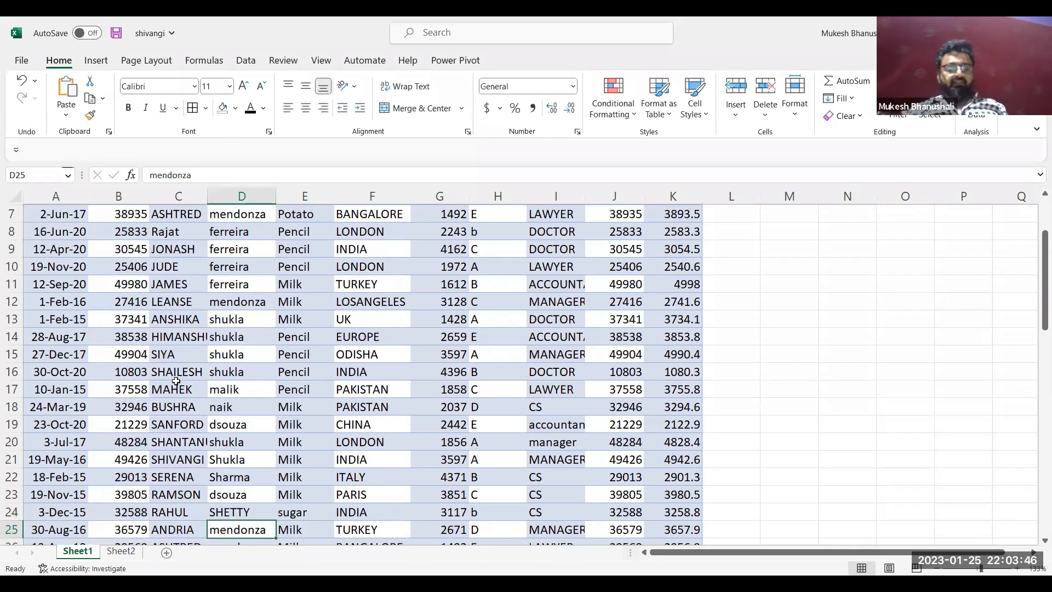
{"action": "left_click", "coordinate": [705, 279]}
{"action": "key", "text": "Up"}
{"action": "key", "text": "Up"}
{"action": "key", "text": "Up"}
{"action": "key", "text": "Up"}
{"action": "key", "text": "Up"}
{"action": "key", "text": "Up"}
{"action": "key", "text": "Up"}
{"action": "key", "text": "Up"}
{"action": "key", "text": "Up"}
{"action": "key", "text": "Up"}
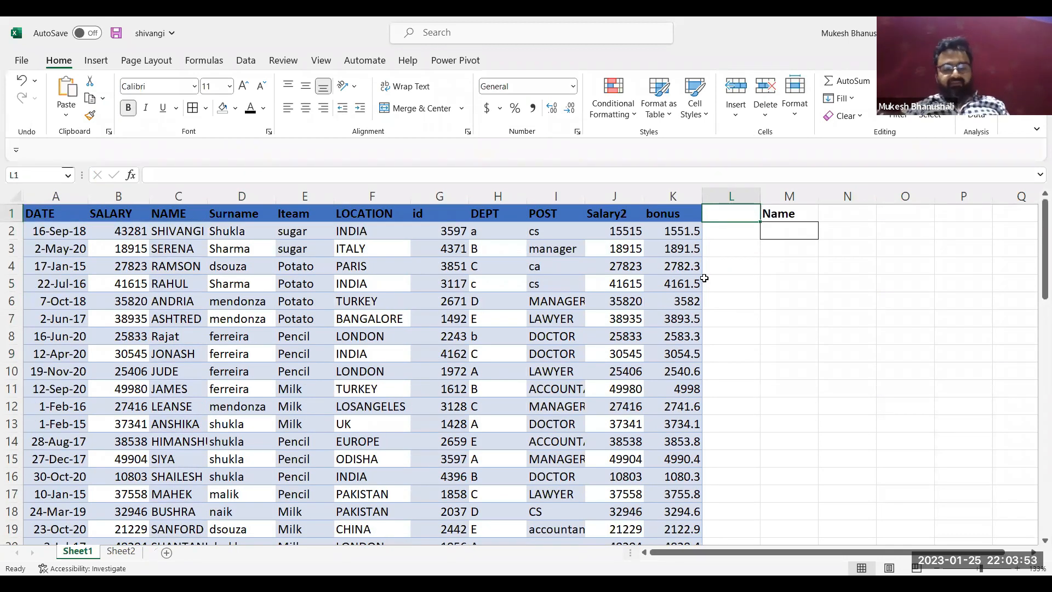
{"action": "type", "text": "Ra"}
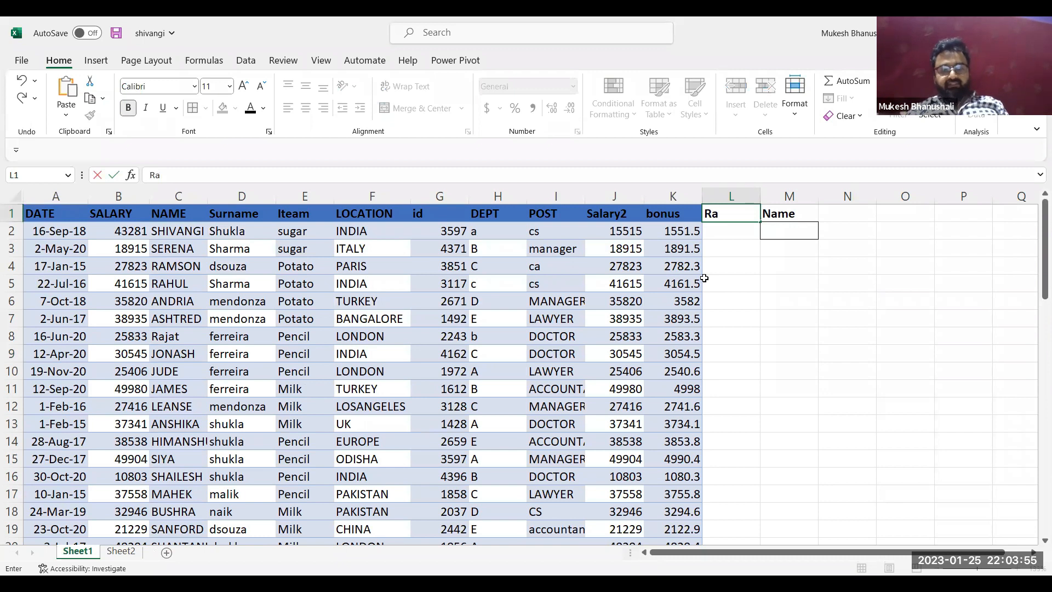
{"action": "key", "text": "Escape"}
Enter the row 24 employee's full name in M2 in lowercase and autofit column M to it
{"action": "key", "text": "Right"}
{"action": "key", "text": "Right"}
{"action": "key", "text": "Down"}
{"action": "key", "text": "Up"}
{"action": "key", "text": "Down"}
{"action": "key", "text": "Down"}
{"action": "key", "text": "Up"}
{"action": "key", "text": "Left"}
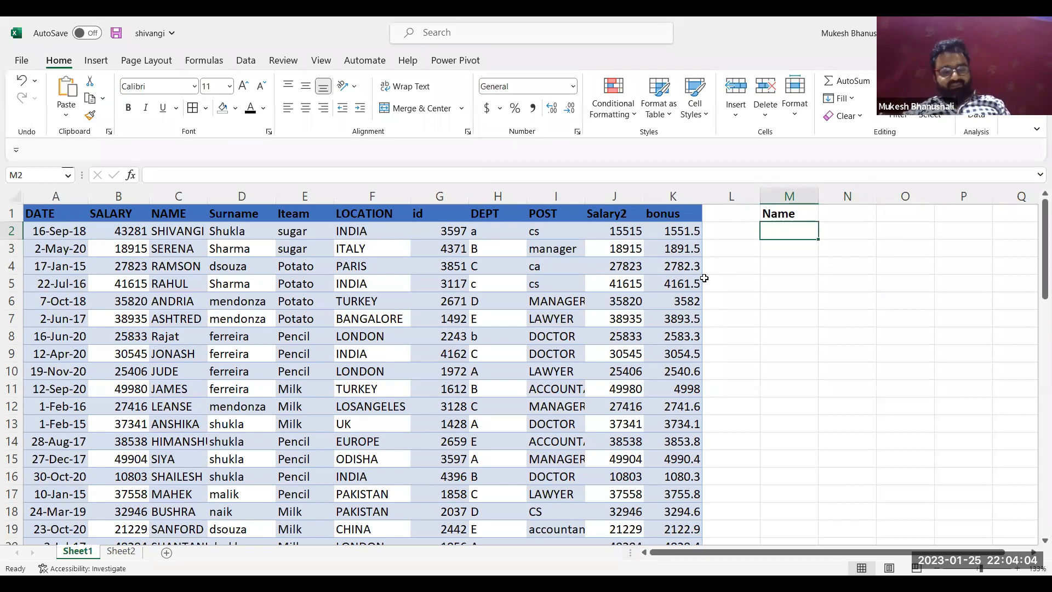
{"action": "type", "text": "rahul"}
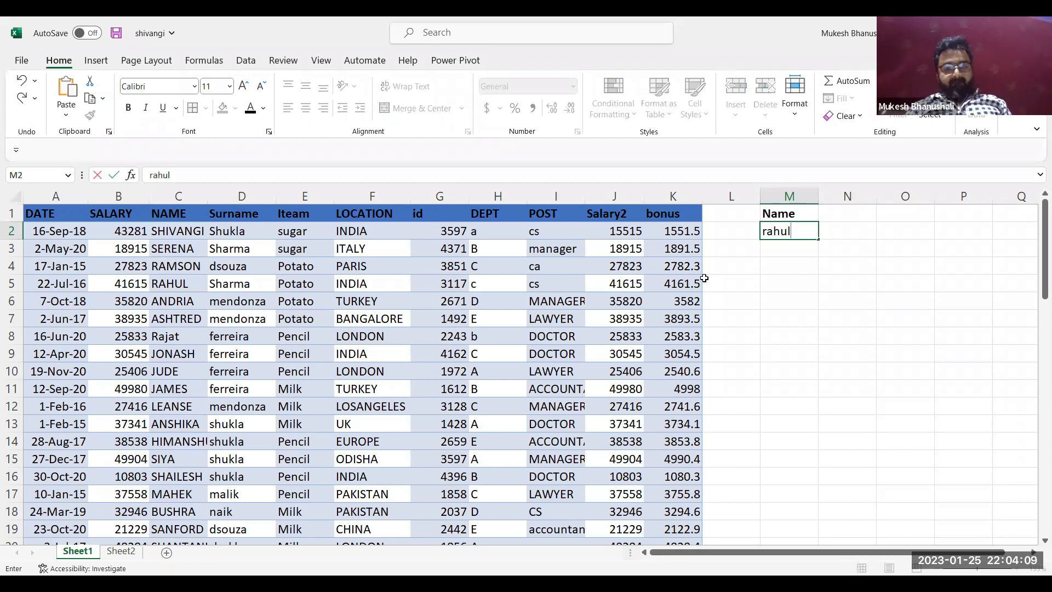
{"action": "type", "text": " she"}
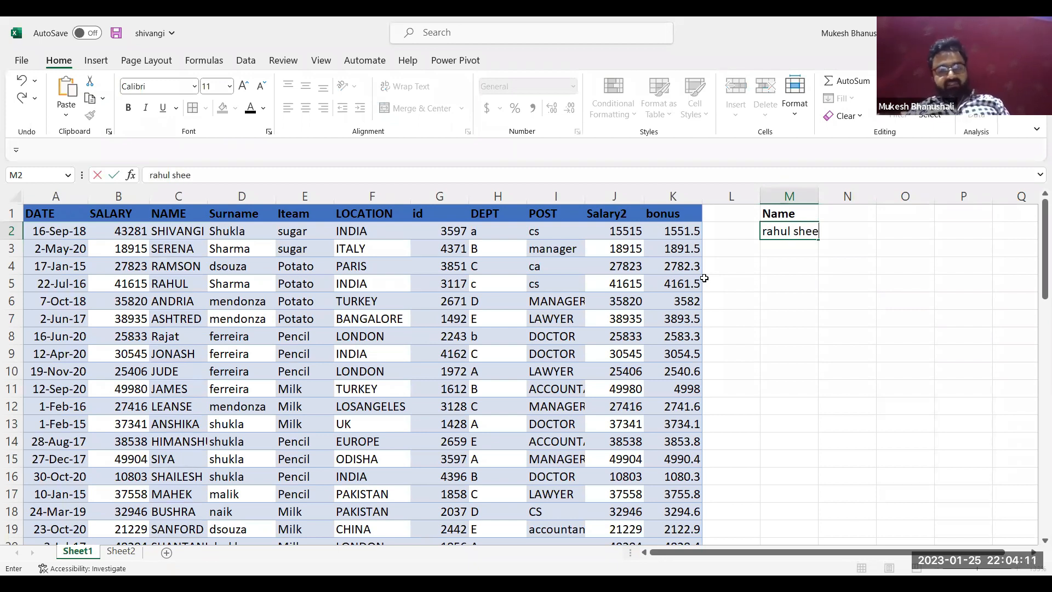
{"action": "type", "text": "tty"}
{"action": "key", "text": "Return"}
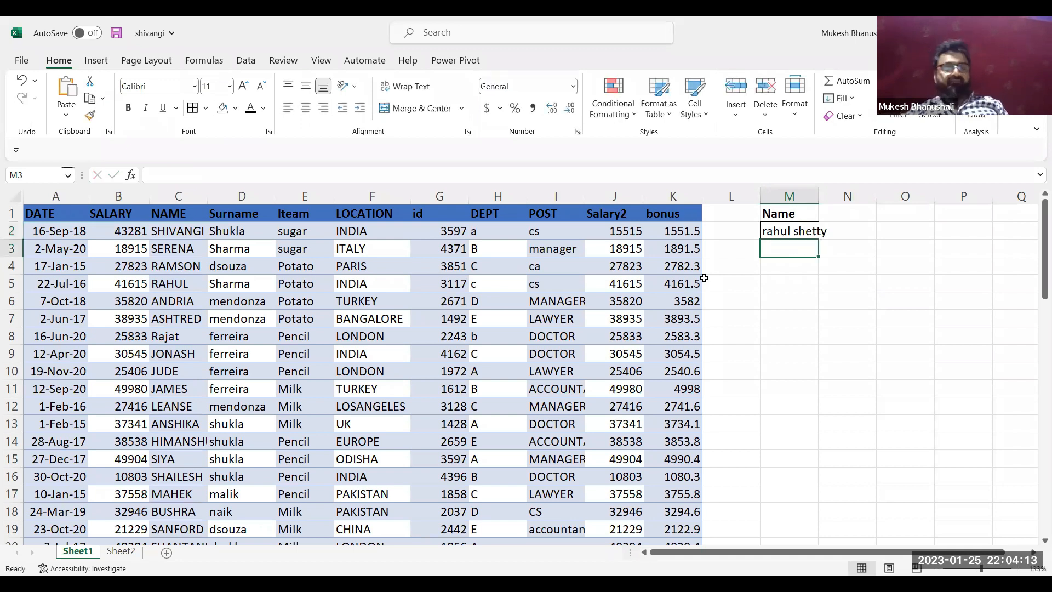
{"action": "double_click", "coordinate": [818, 196]}
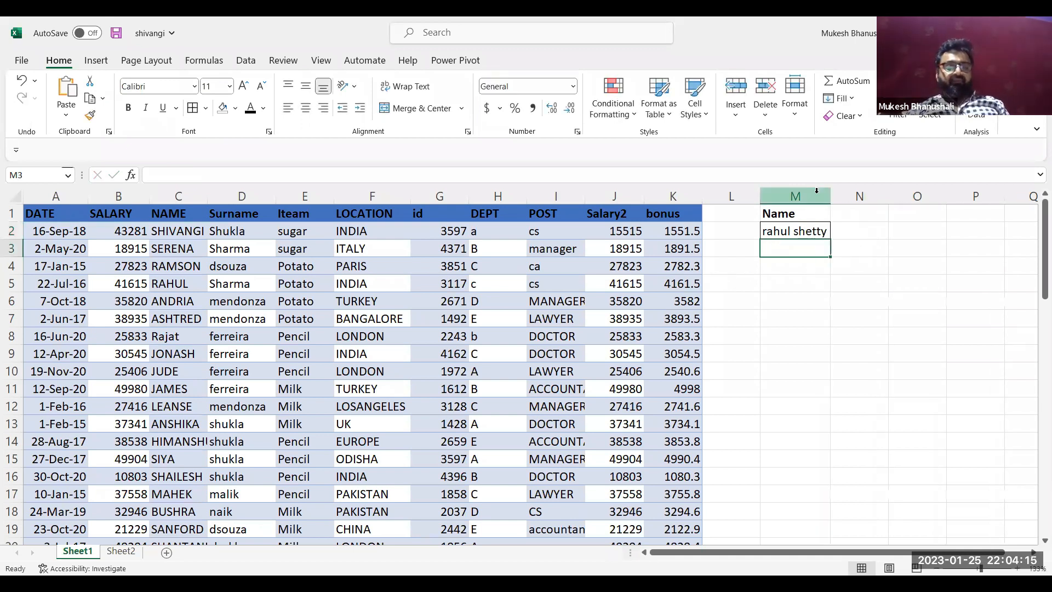
Add the heading sal in N1, next to the Name heading
{"action": "left_click", "coordinate": [851, 210]}
{"action": "type", "text": "sal"}
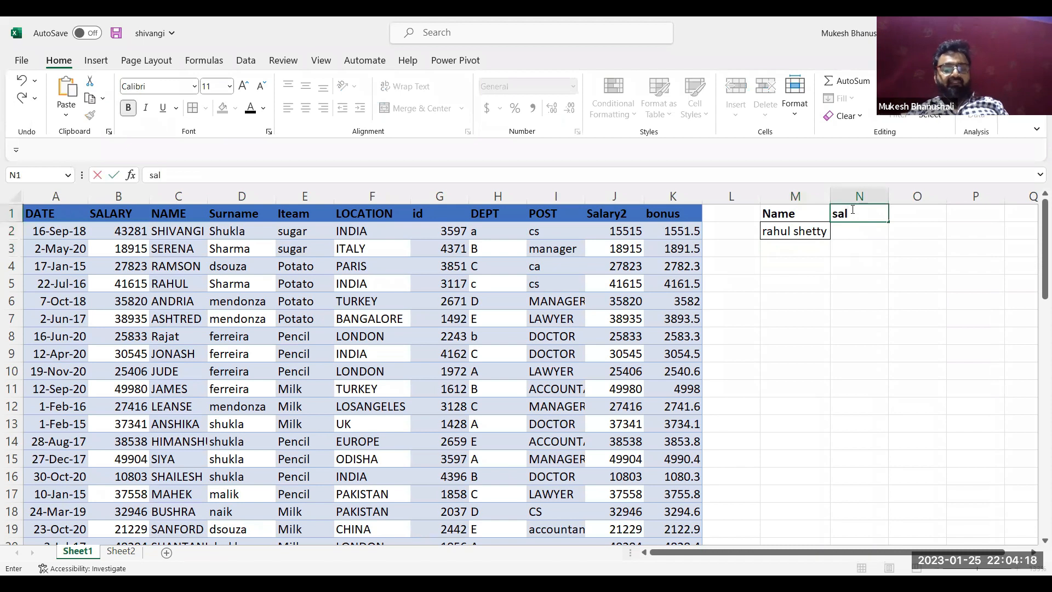
{"action": "key", "text": "Return"}
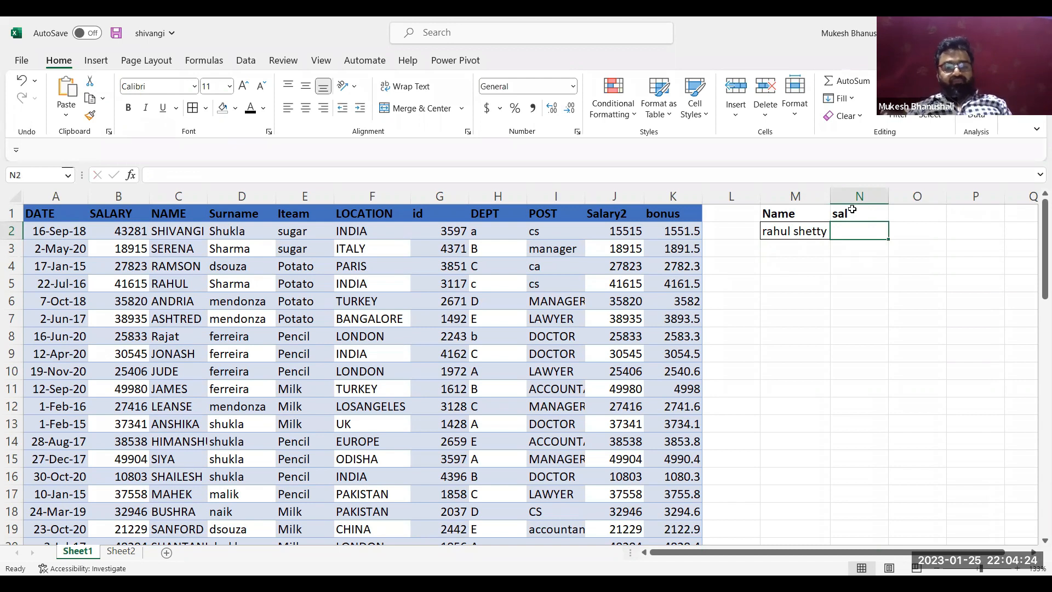
Compare the full name in M2 with the NAME and Surname columns, checking both employees who share that first name in rows 5 and 24
{"action": "left_click", "coordinate": [783, 236]}
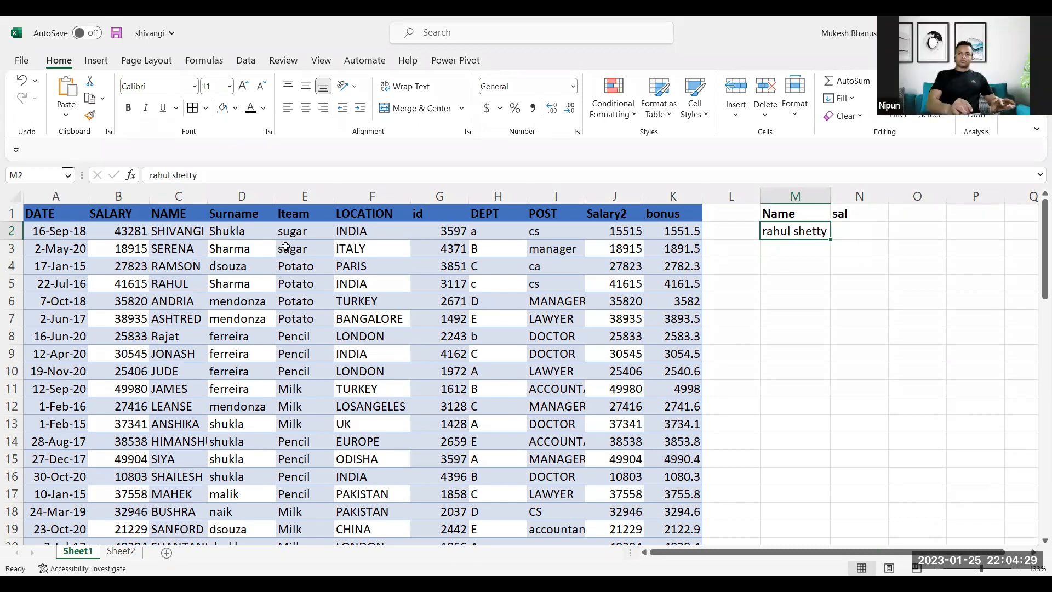
{"action": "left_click", "coordinate": [183, 298]}
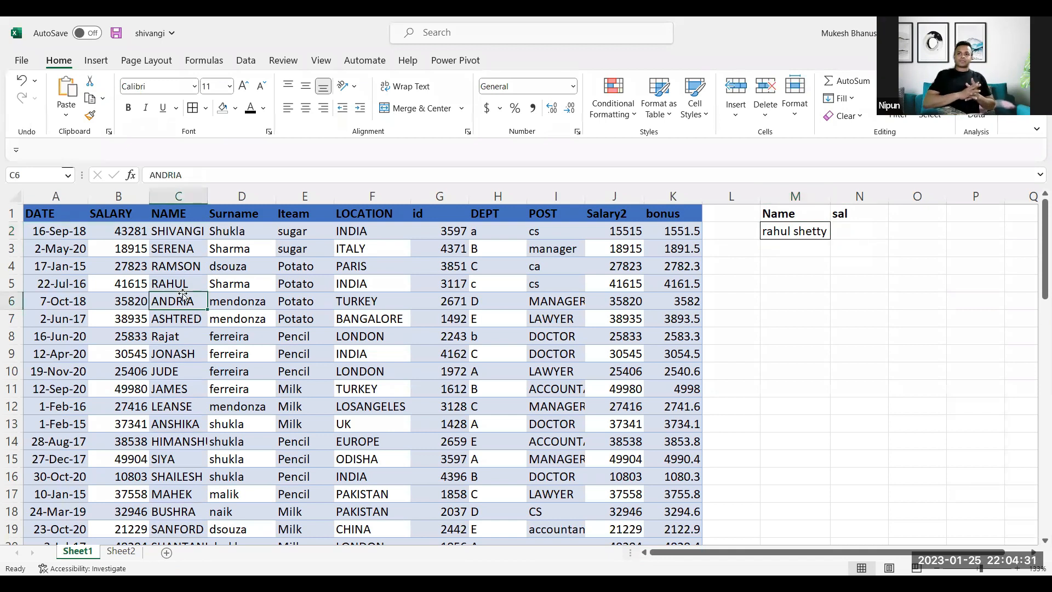
{"action": "left_click", "coordinate": [204, 282]}
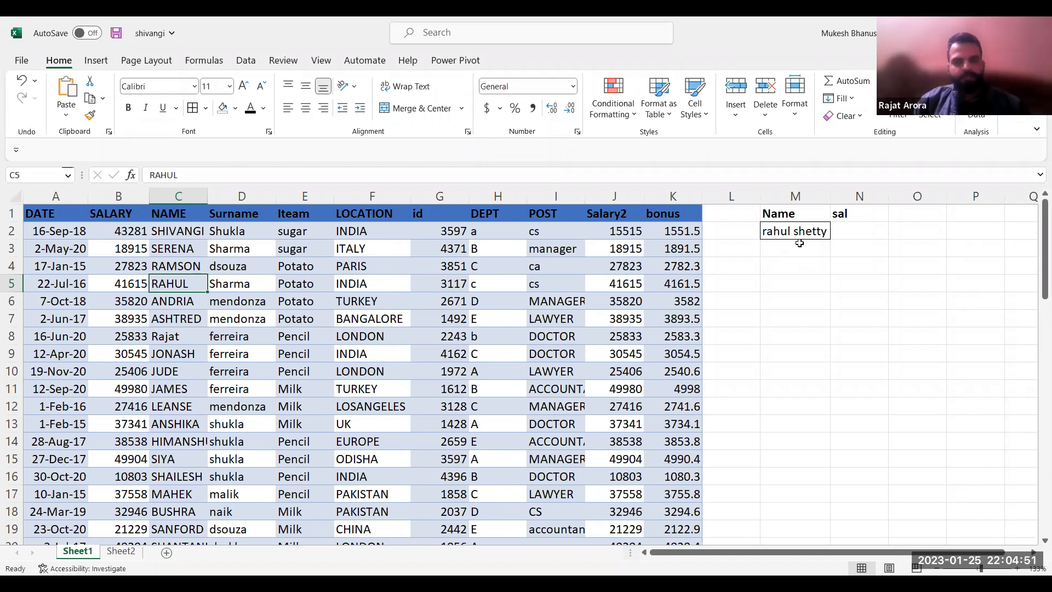
{"action": "left_click", "coordinate": [609, 196]}
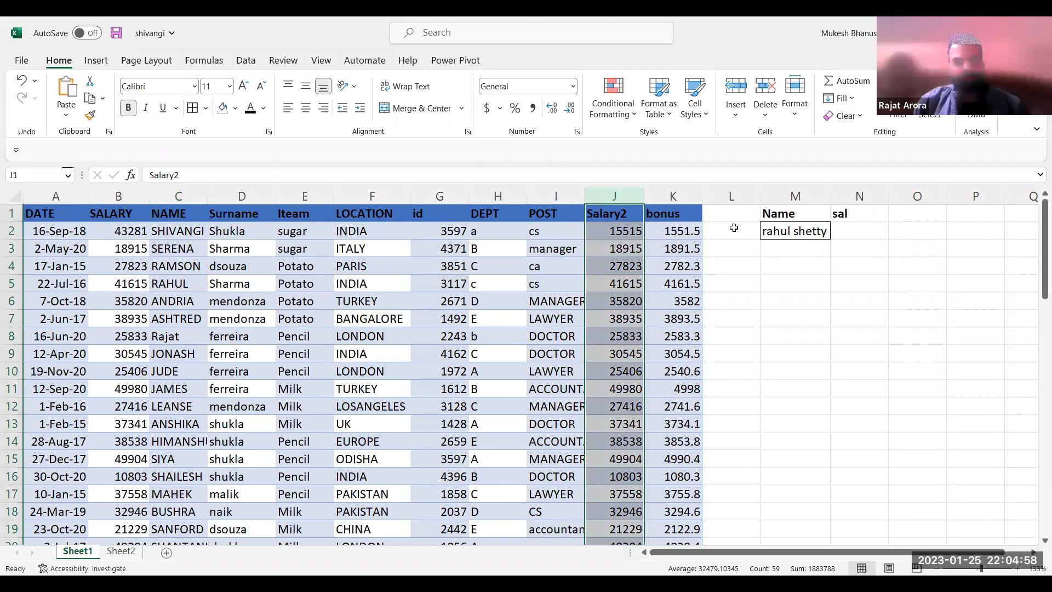
{"action": "key", "text": "Down"}
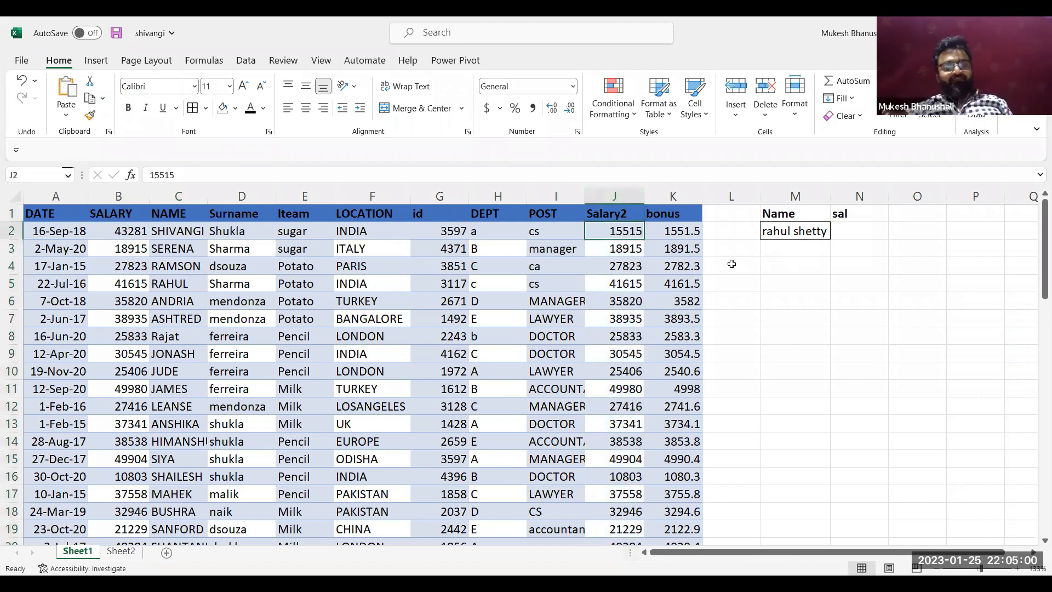
{"action": "left_click", "coordinate": [776, 259]}
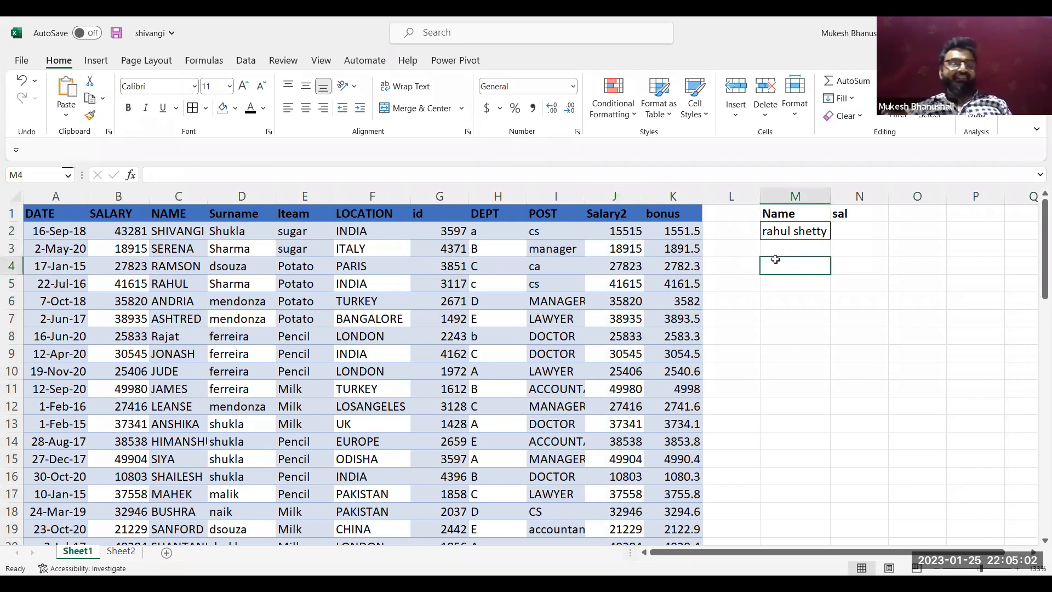
{"action": "left_click", "coordinate": [789, 225]}
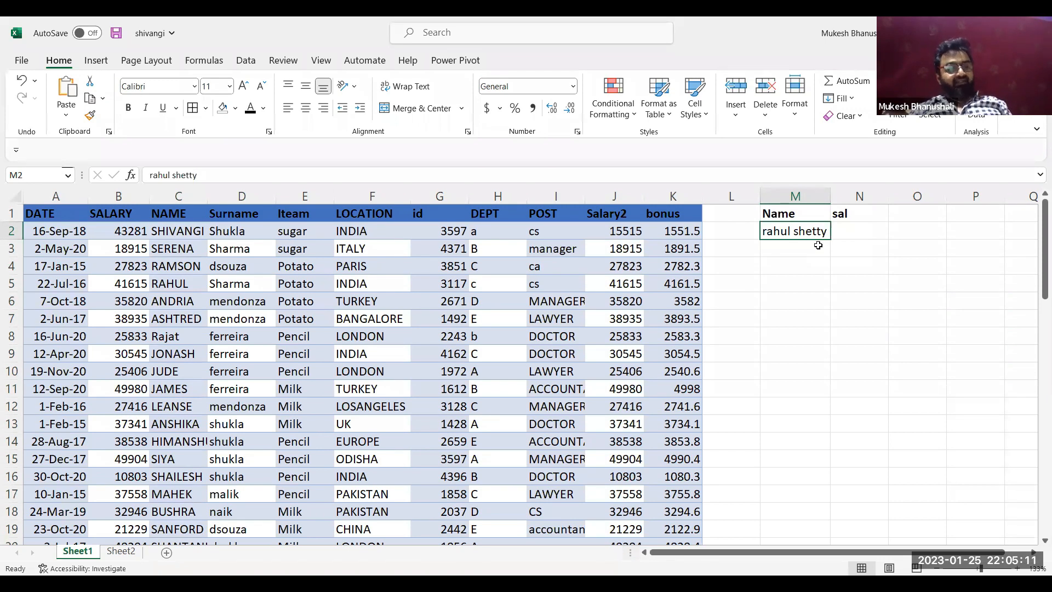
{"action": "left_click", "coordinate": [179, 195]}
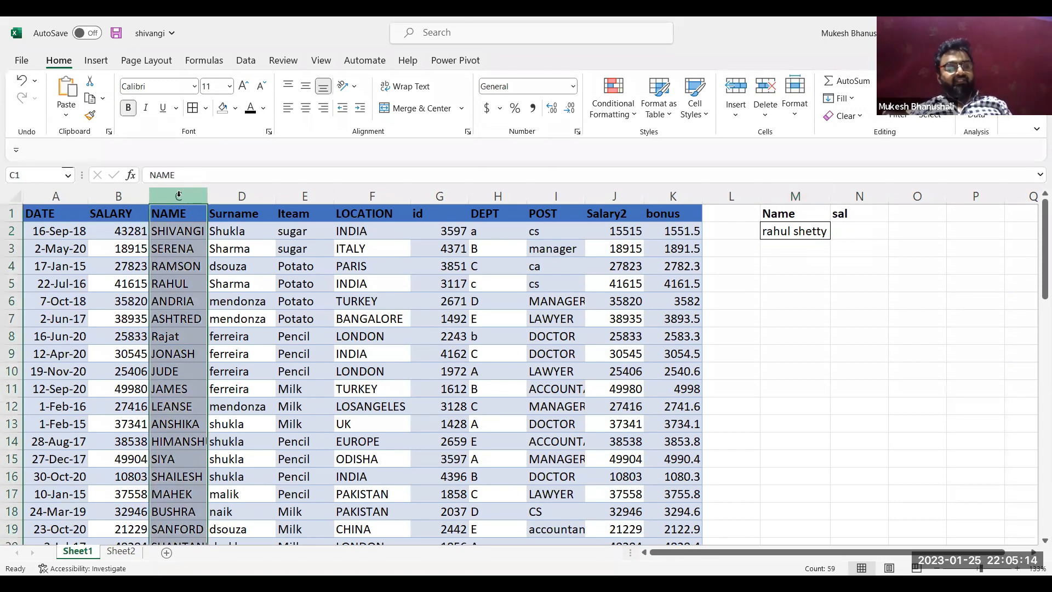
{"action": "left_click", "coordinate": [182, 279]}
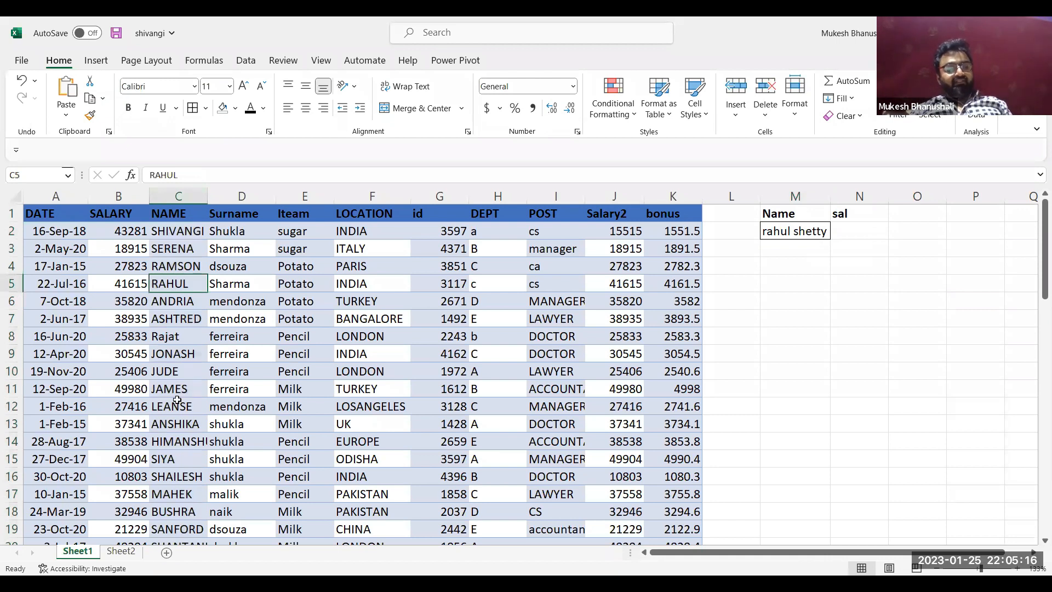
{"action": "scroll", "coordinate": [177, 400], "scroll_direction": "down", "scroll_amount": 3}
{"action": "left_click", "coordinate": [177, 493]}
{"action": "left_click", "coordinate": [239, 495]}
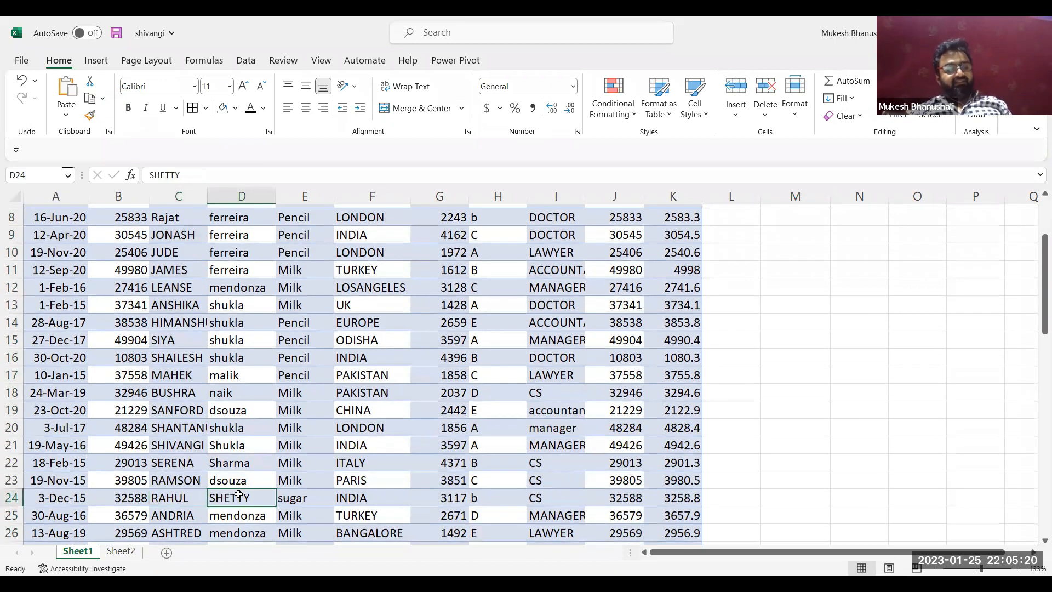
{"action": "scroll", "coordinate": [238, 494], "scroll_direction": "up", "scroll_amount": 3}
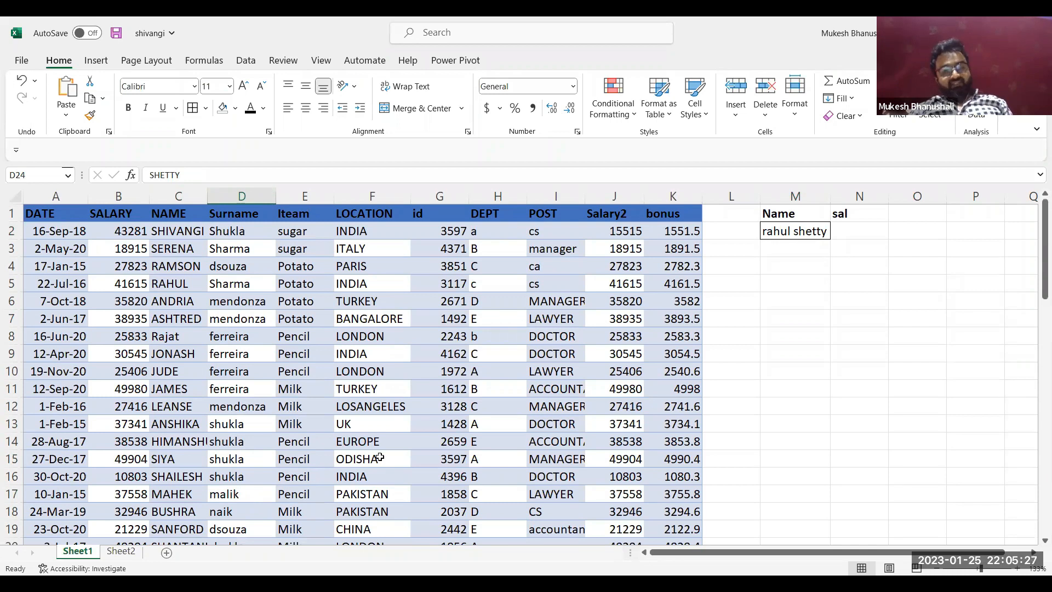
{"action": "left_click", "coordinate": [783, 259]}
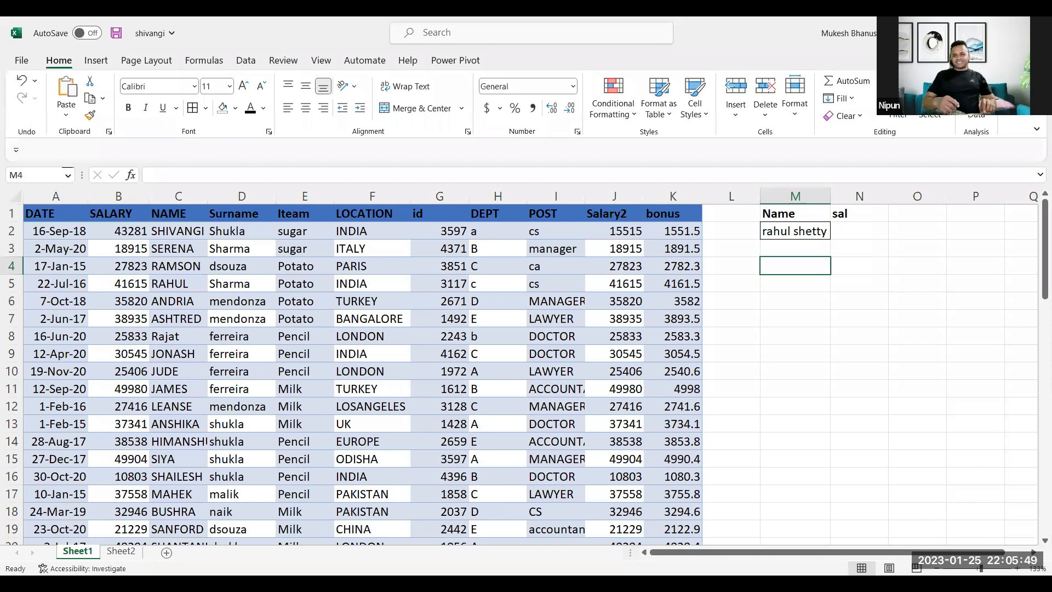
{"action": "left_click", "coordinate": [795, 317]}
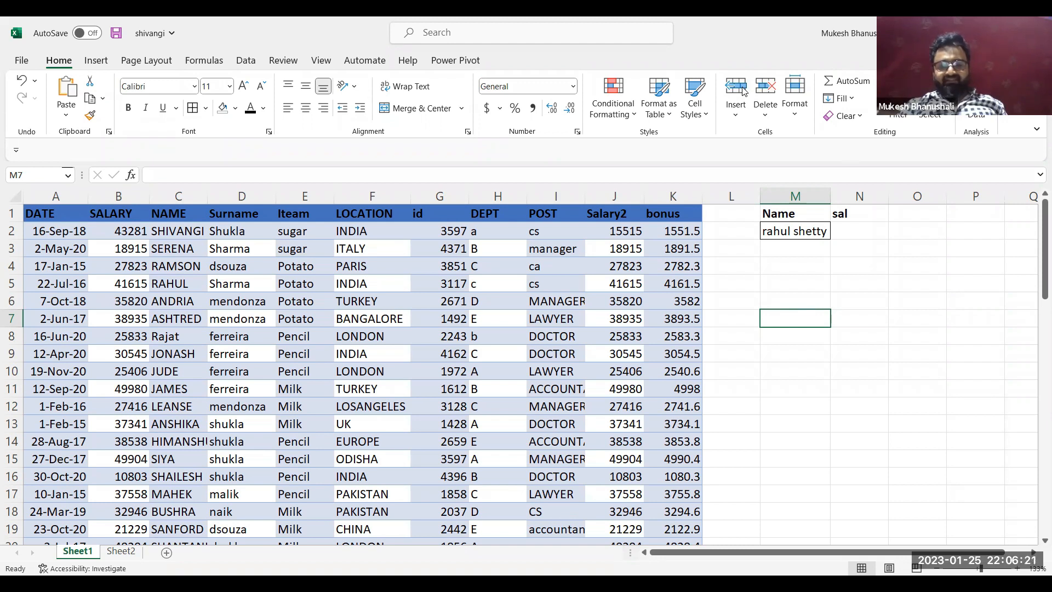
{"action": "key", "text": "alt+Tab"}
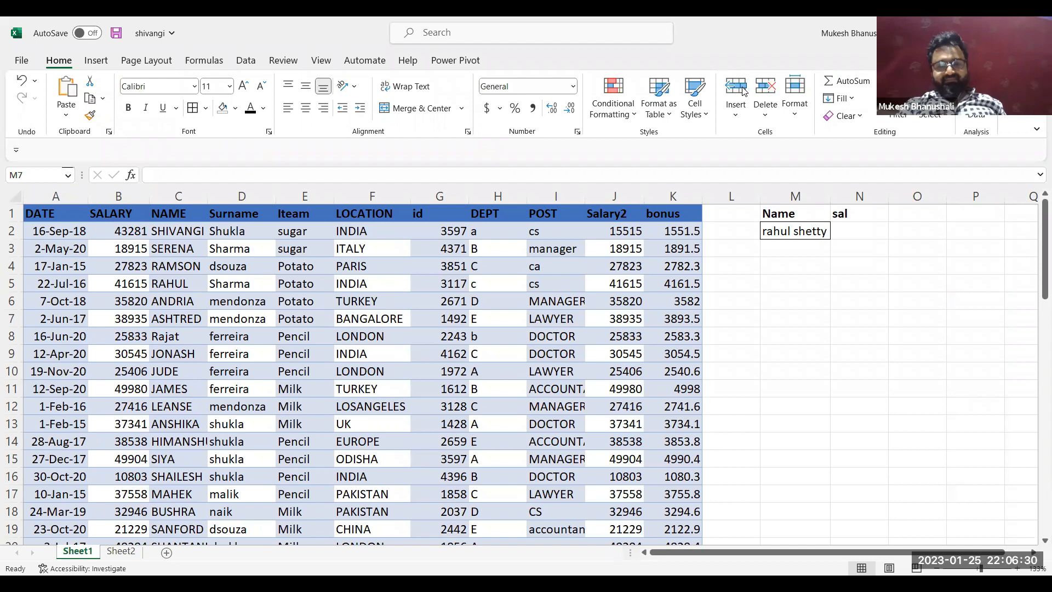
{"action": "left_click", "coordinate": [807, 263]}
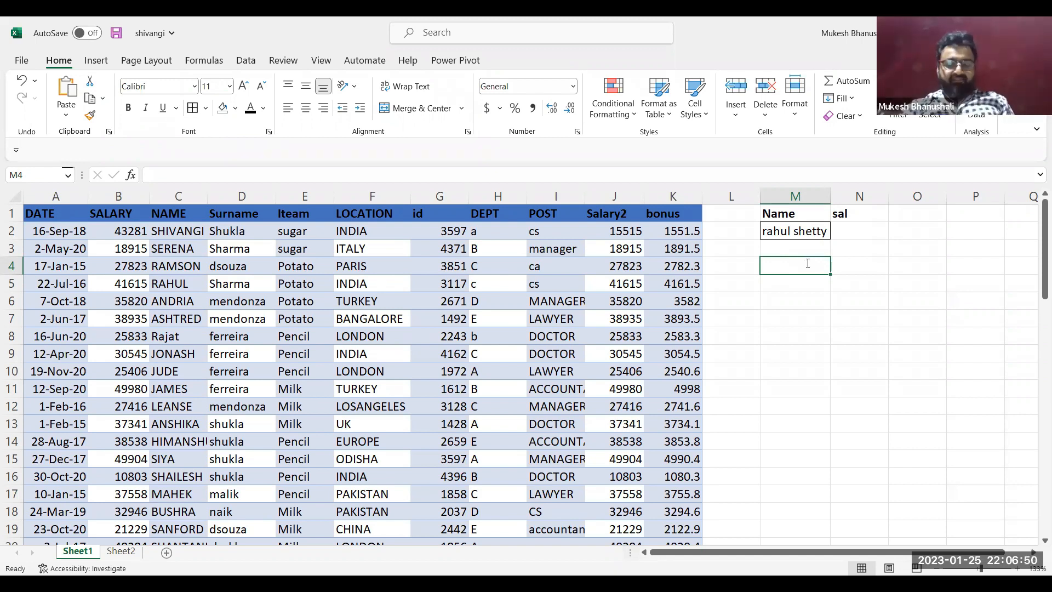
{"action": "type", "text": "="}
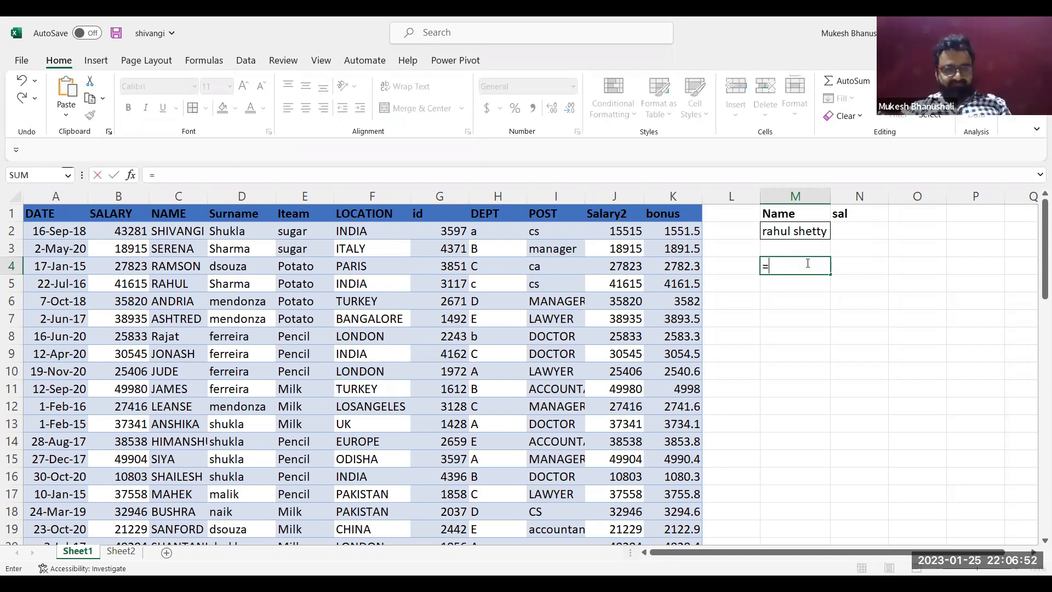
{"action": "type", "text": "VLOOKUP("}
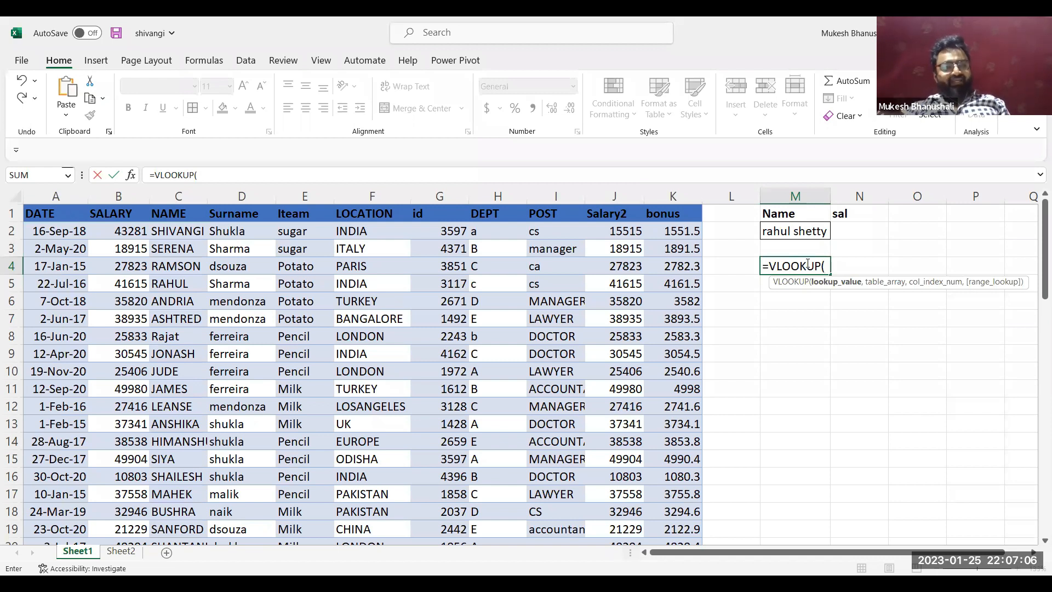
{"action": "key", "text": "Up"}
{"action": "key", "text": "Up"}
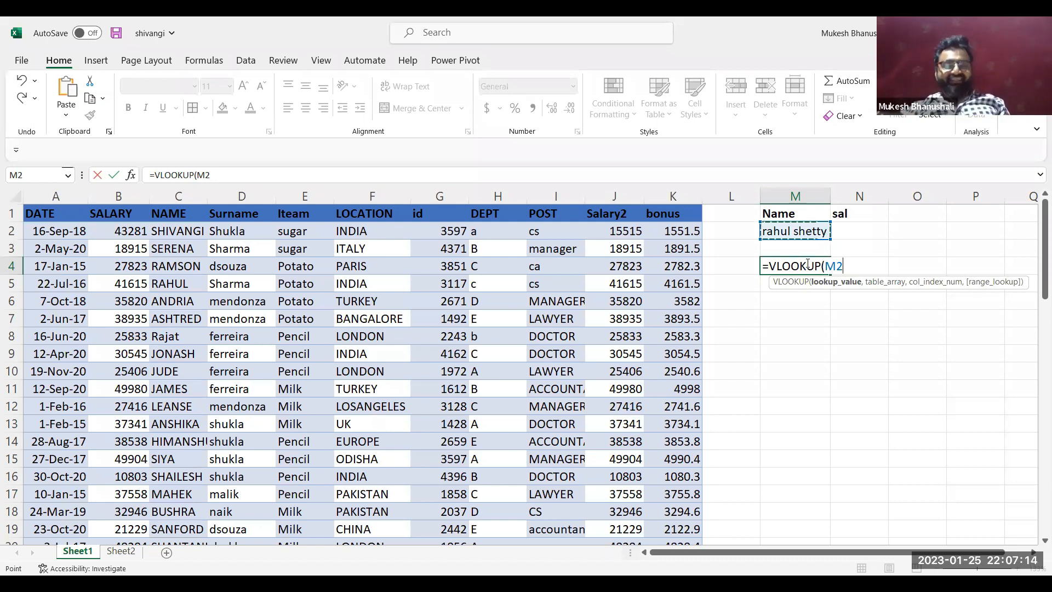
{"action": "type", "text": ","}
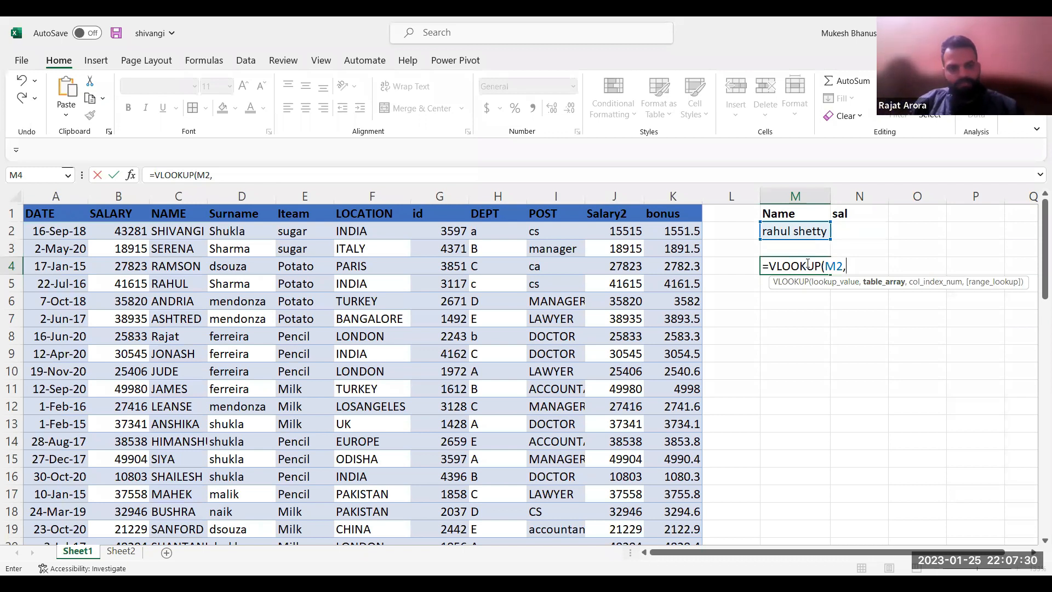
{"action": "type", "text": "c"}
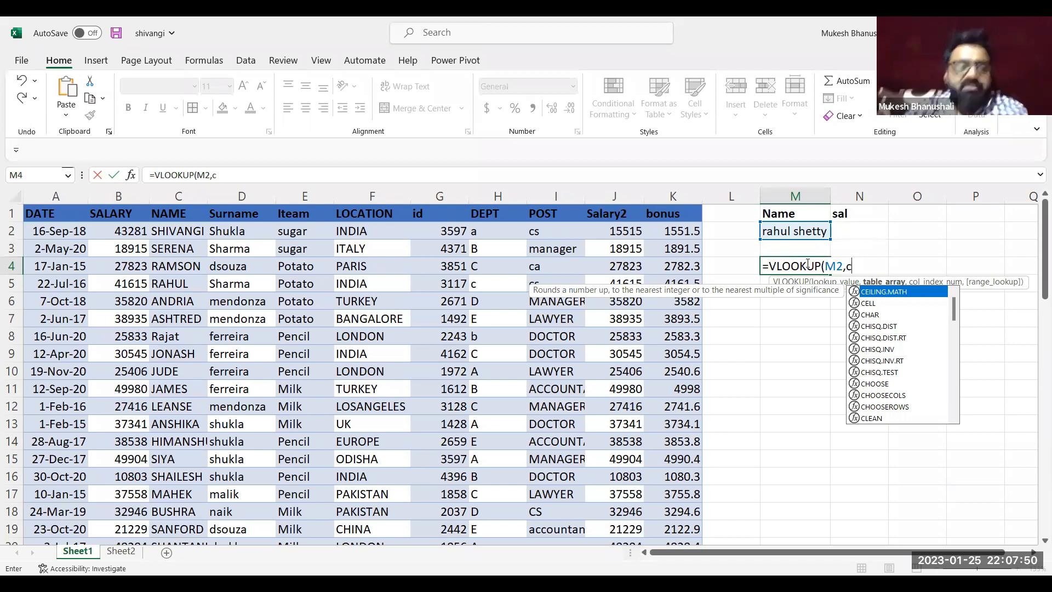
{"action": "key", "text": "Escape"}
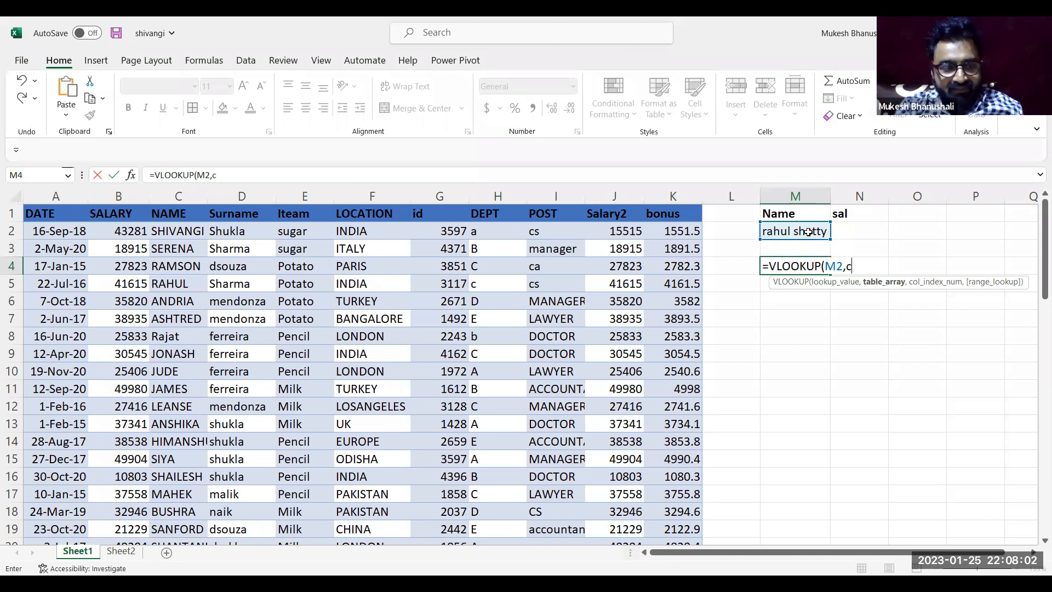
{"action": "key", "text": "Escape"}
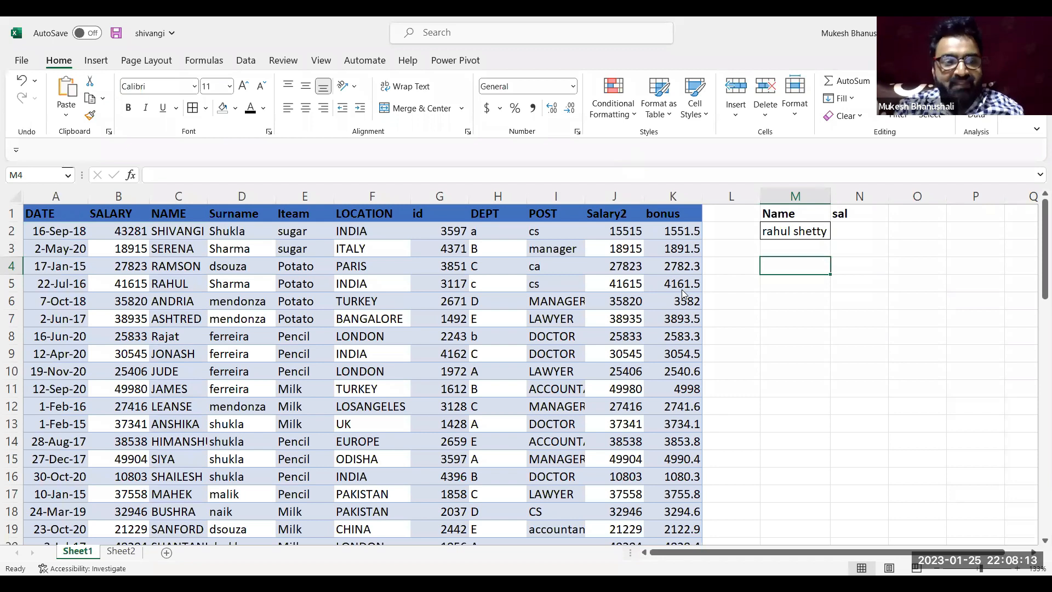
Insert a blank column before the NAME column, between SALARY and NAME
{"action": "left_click", "coordinate": [258, 278]}
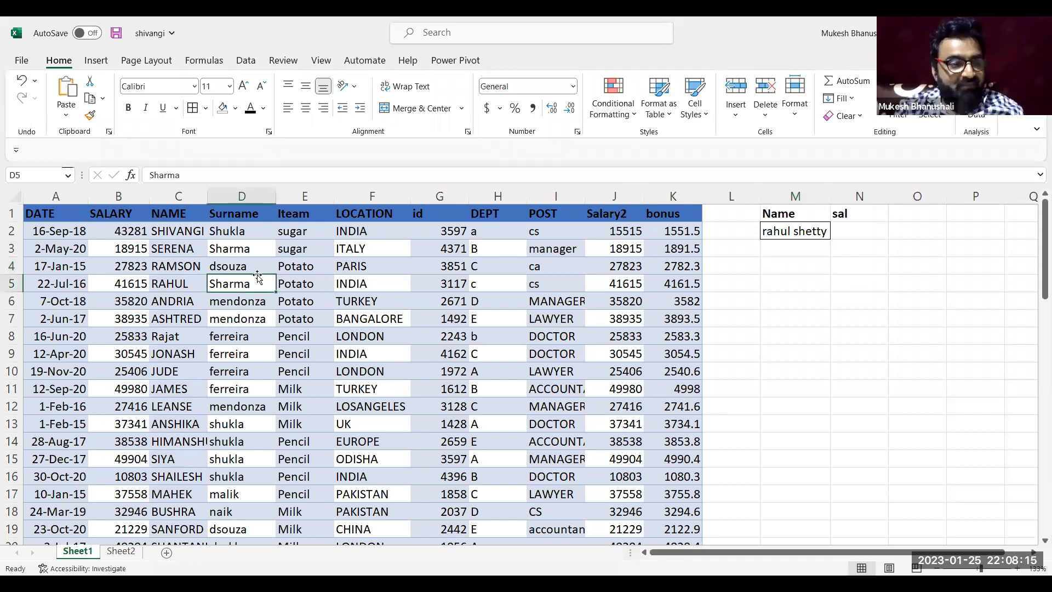
{"action": "left_click", "coordinate": [182, 197]}
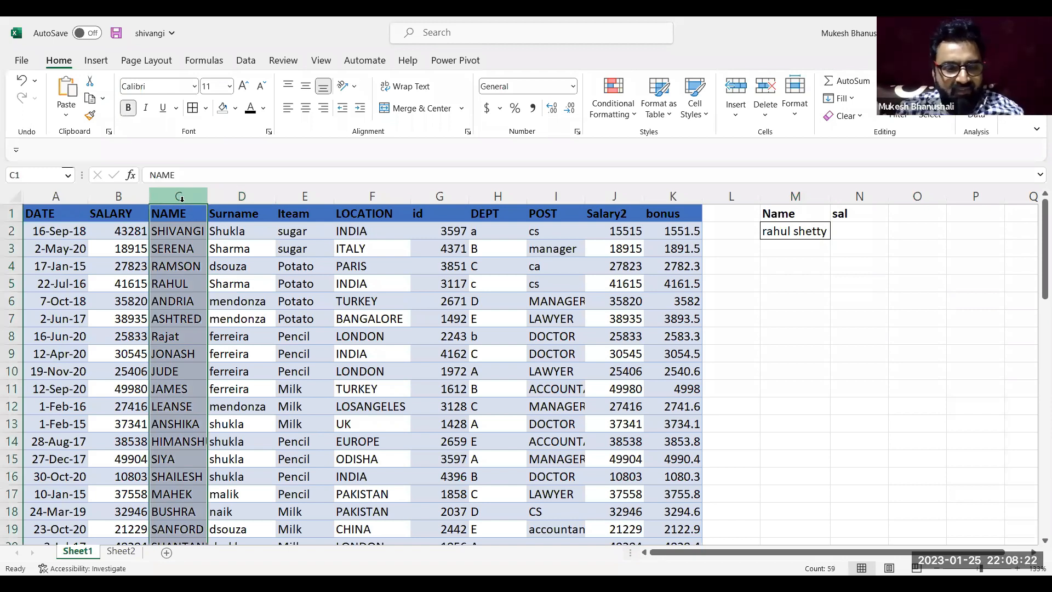
{"action": "key", "text": "ctrl+shift+plus"}
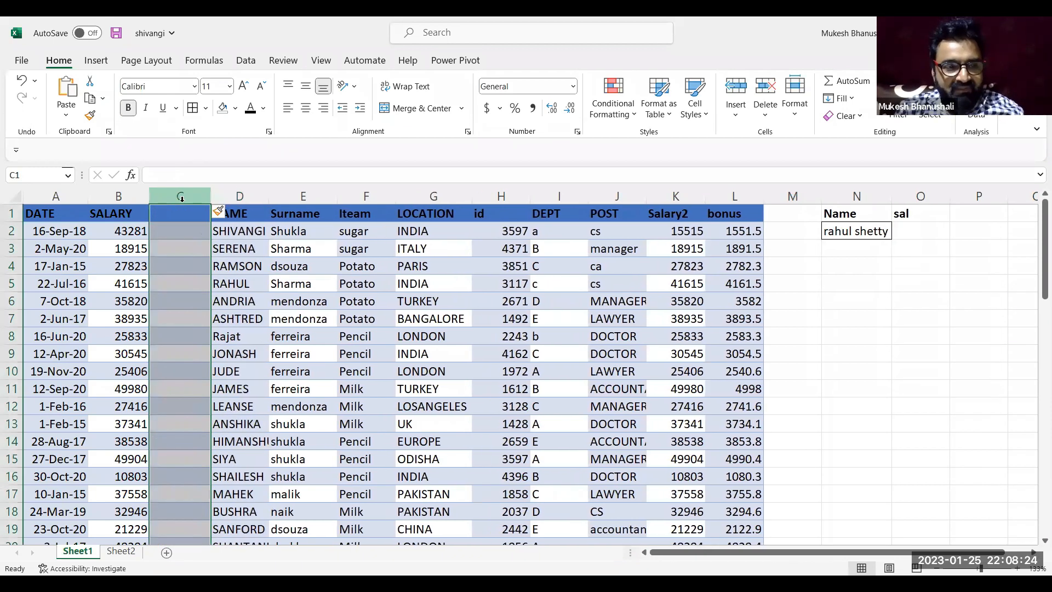
{"action": "left_click", "coordinate": [179, 211]}
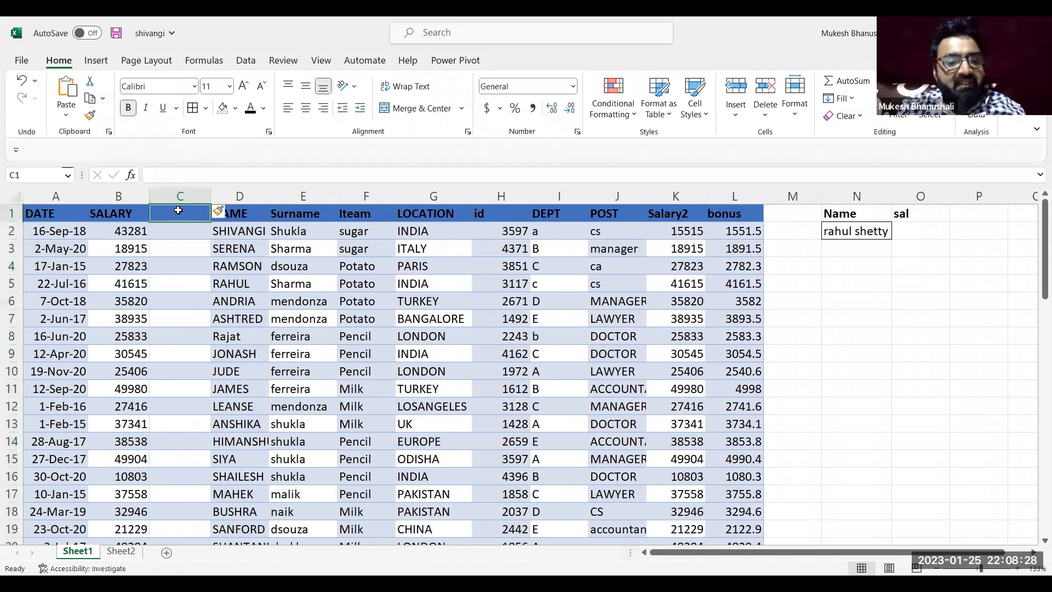
Join first name and surname with a space in C2 using =D2&" "&E2, and autofit column C
{"action": "left_click", "coordinate": [182, 234]}
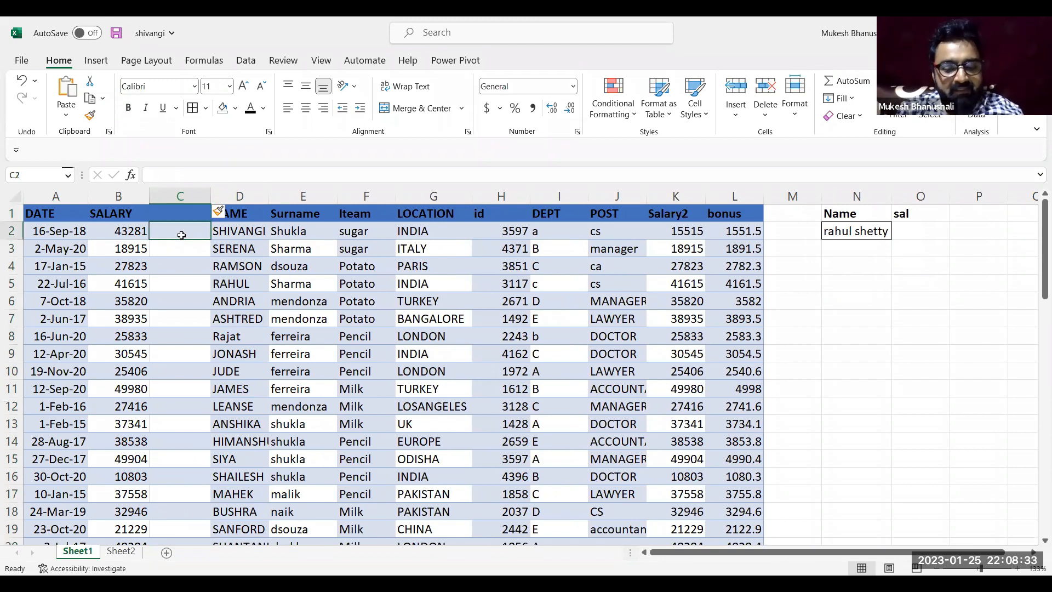
{"action": "type", "text": "="}
{"action": "key", "text": "Right"}
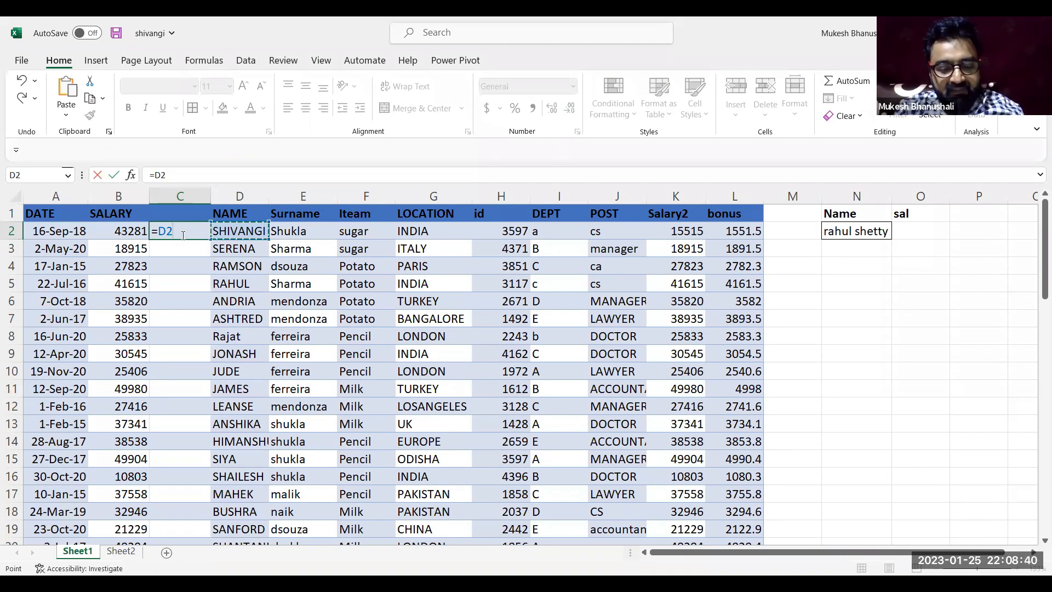
{"action": "type", "text": "&\" \"&E2"}
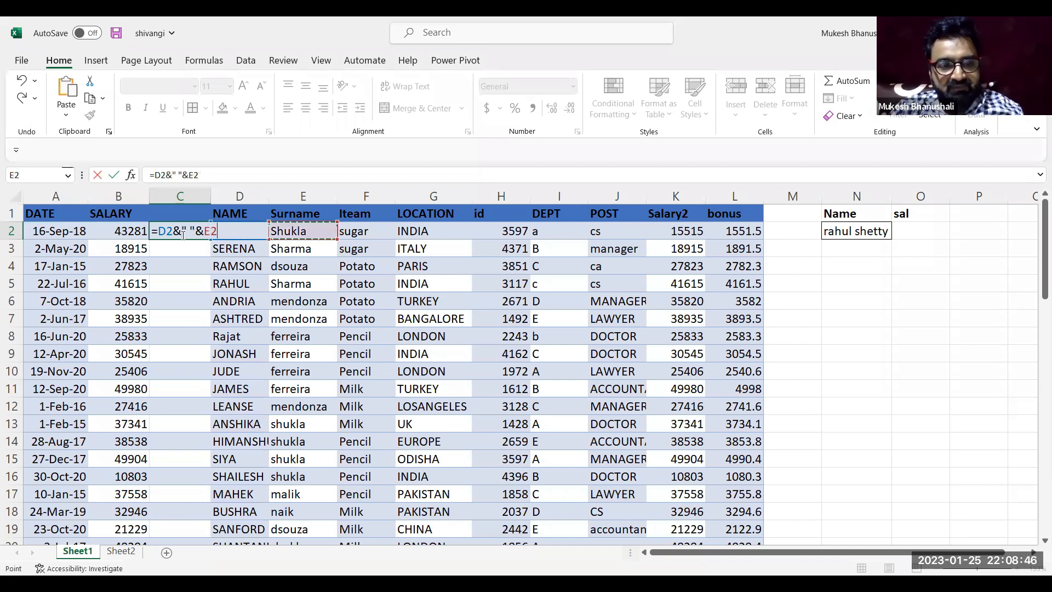
{"action": "key", "text": "Return"}
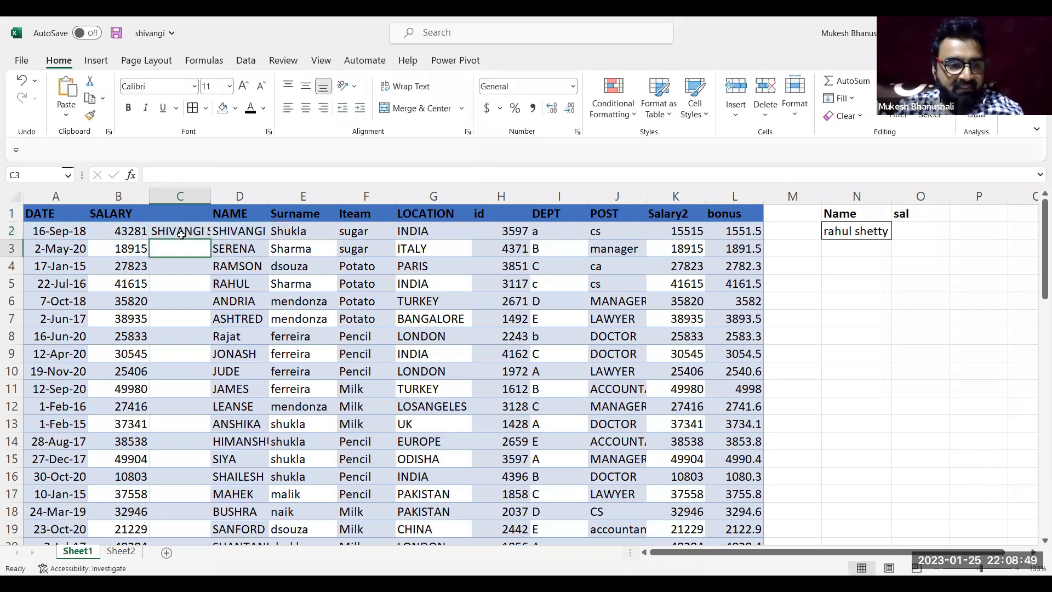
{"action": "double_click", "coordinate": [211, 197]}
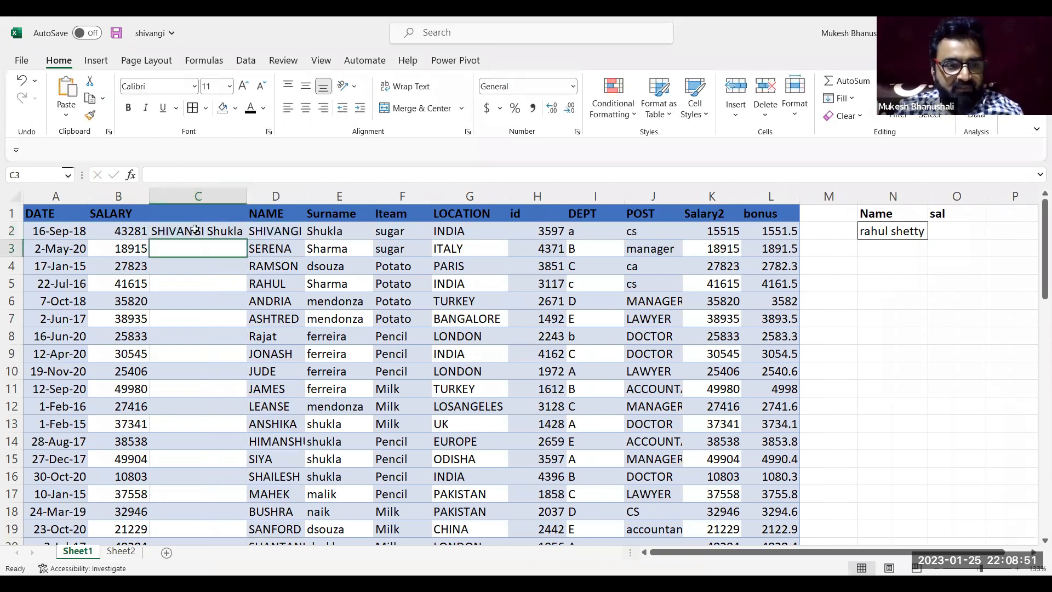
Review the joining formula in C2 and fill it down column C for all employee rows
{"action": "left_click", "coordinate": [195, 230]}
{"action": "double_click", "coordinate": [203, 231]}
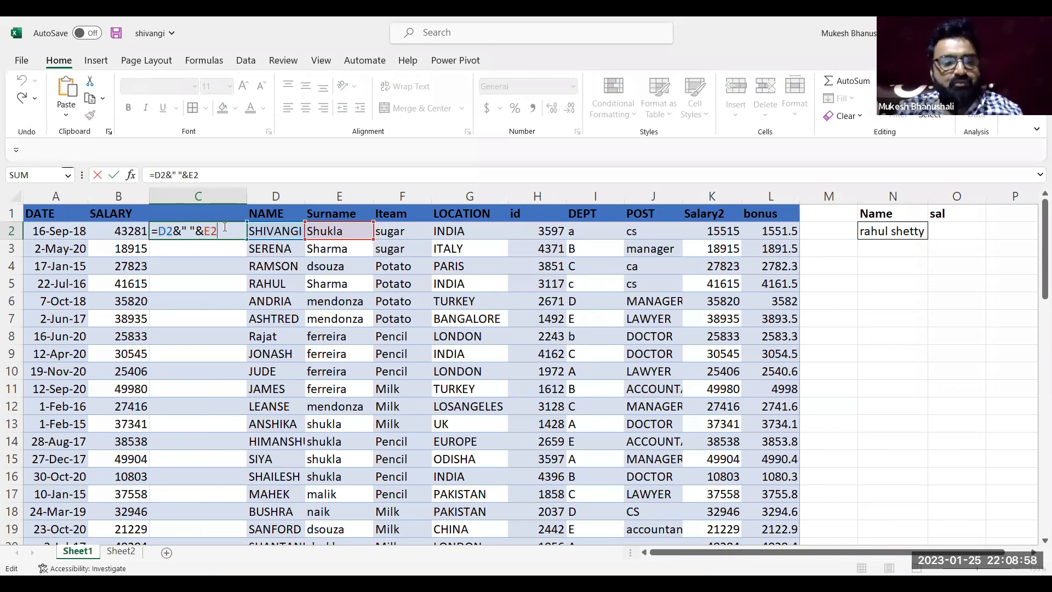
{"action": "key", "text": "Return"}
{"action": "left_click", "coordinate": [224, 227]}
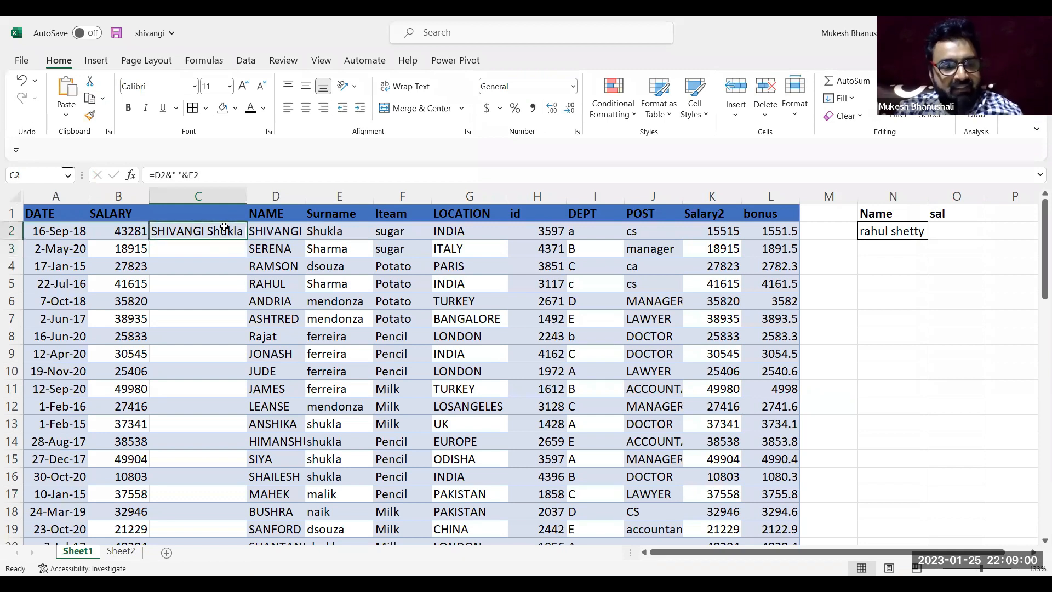
{"action": "double_click", "coordinate": [246, 240]}
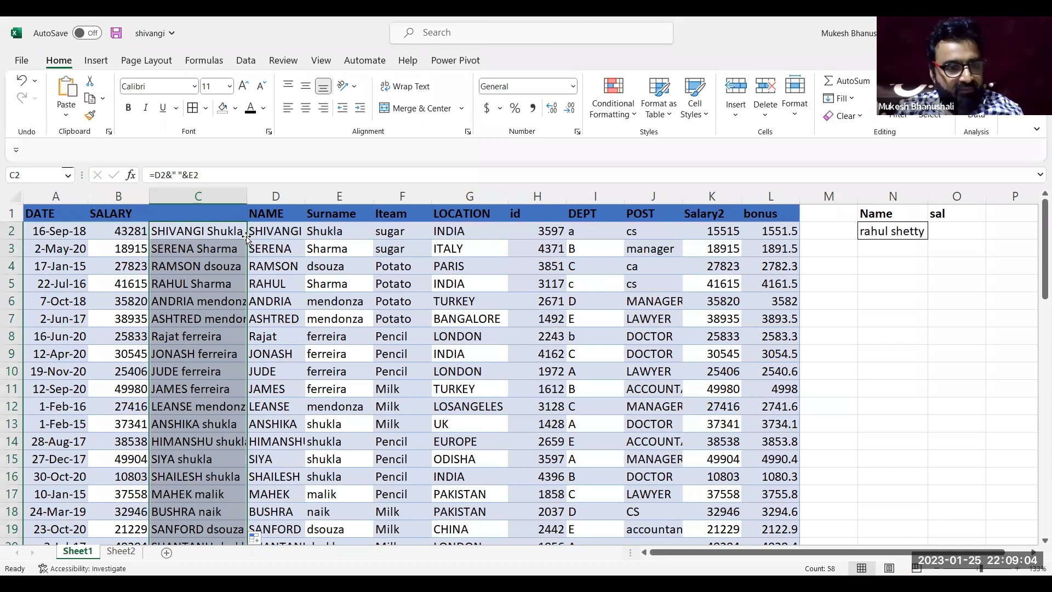
Replace the full-name formulas in column C with their static values and hide column C
{"action": "key", "text": "ctrl+c"}
{"action": "key", "text": "ctrl+alt+v"}
{"action": "key", "text": "v"}
{"action": "key", "text": "Return"}
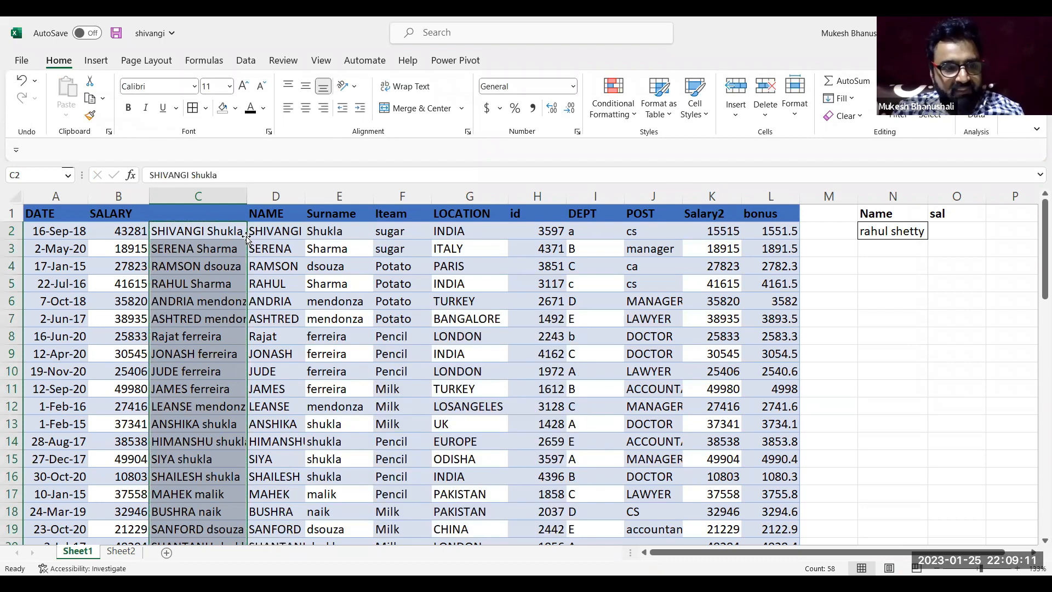
{"action": "left_click", "coordinate": [192, 234]}
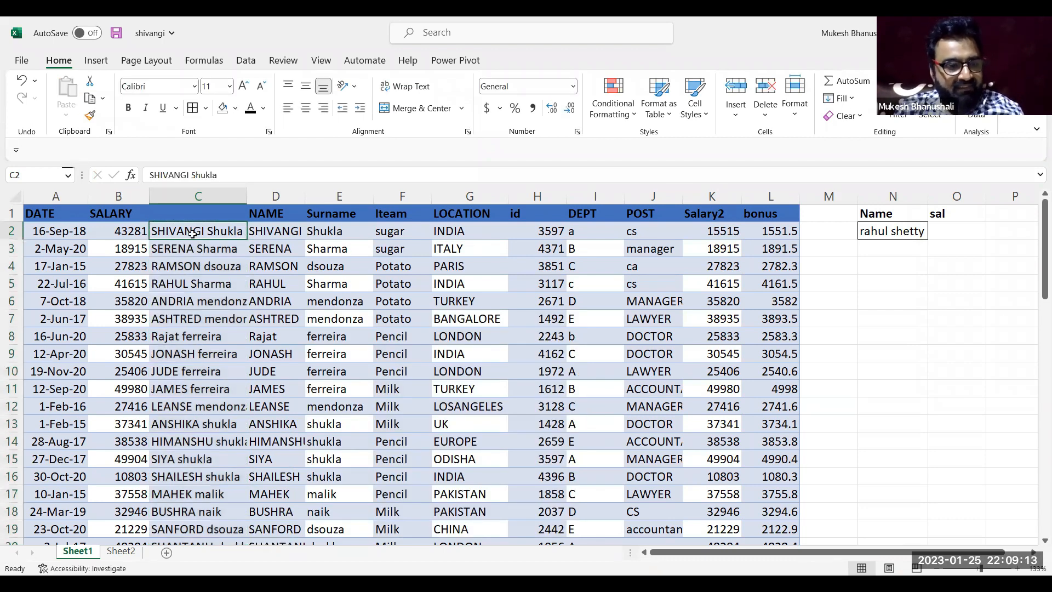
{"action": "left_click", "coordinate": [201, 196]}
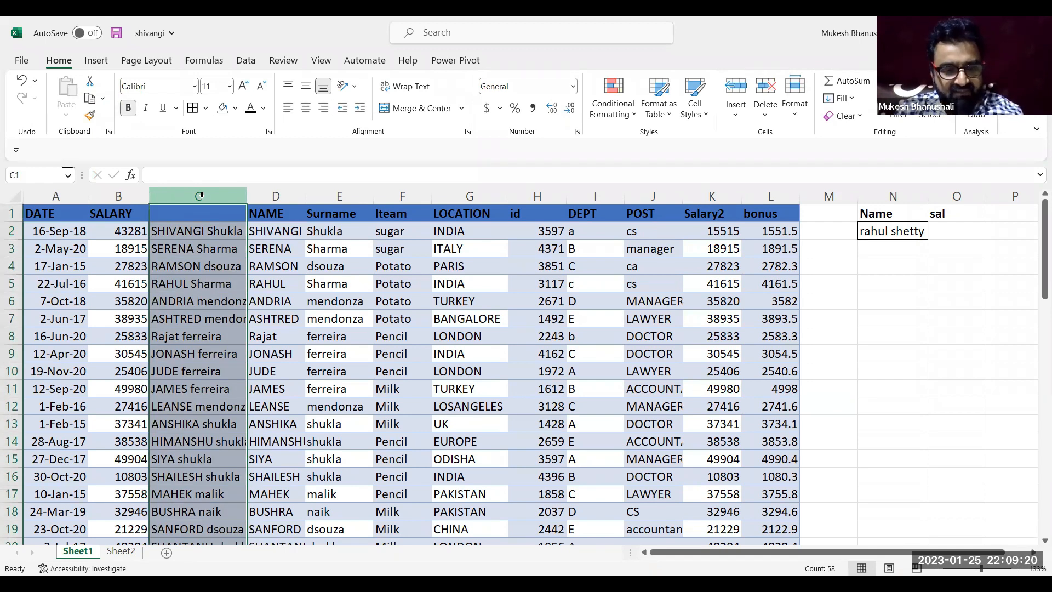
{"action": "key", "text": "ctrl+0"}
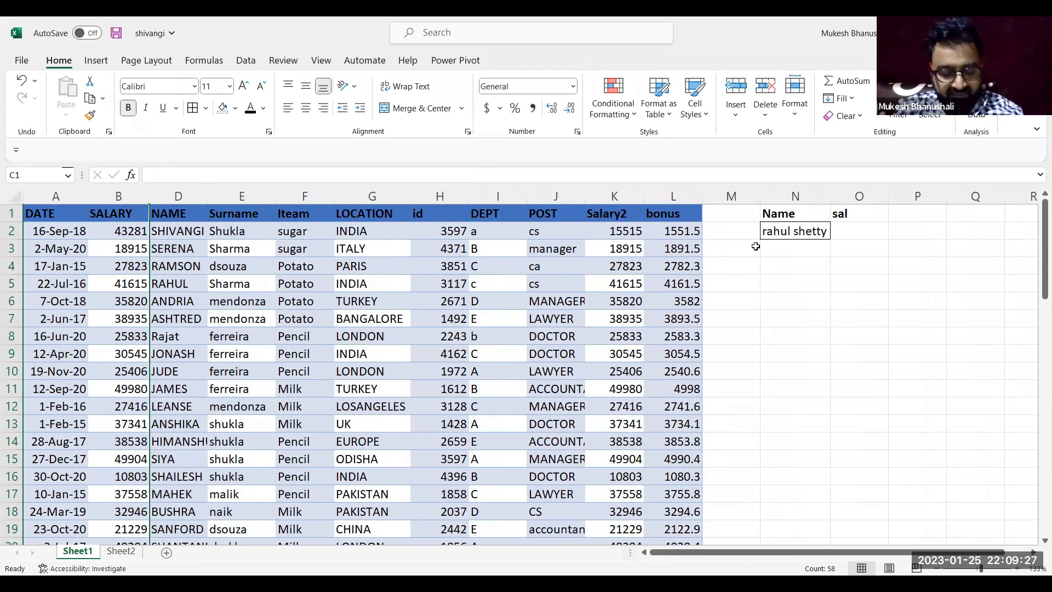
Look up the Salary2 value for the full name in N2 by entering =VLOOKUP(N2,C:L,9,0) in N4
{"action": "left_click", "coordinate": [797, 262]}
{"action": "type", "text": "="}
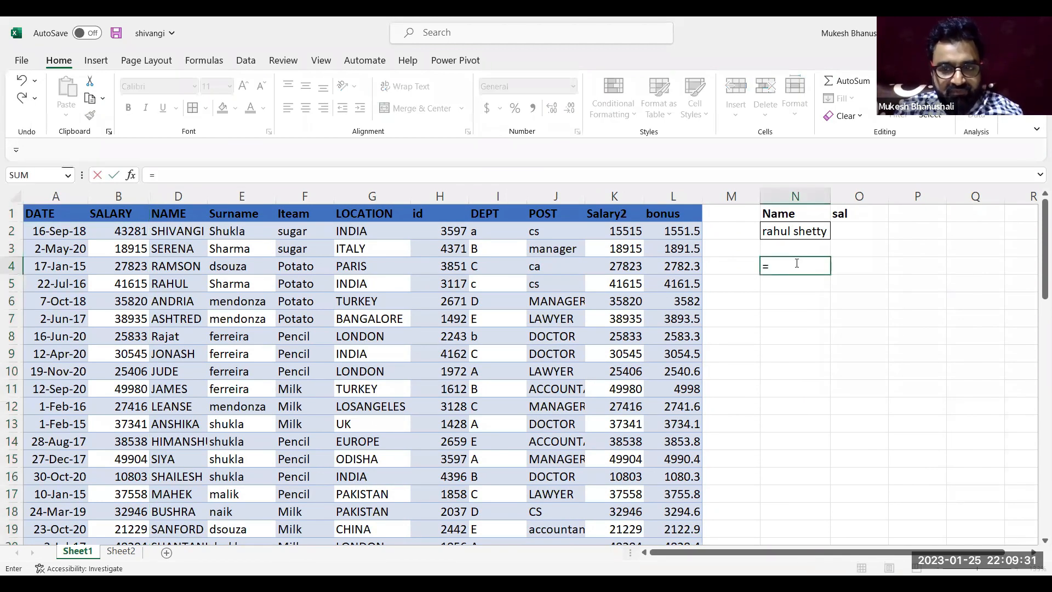
{"action": "type", "text": "VLOOKUP("}
{"action": "left_click", "coordinate": [809, 231]}
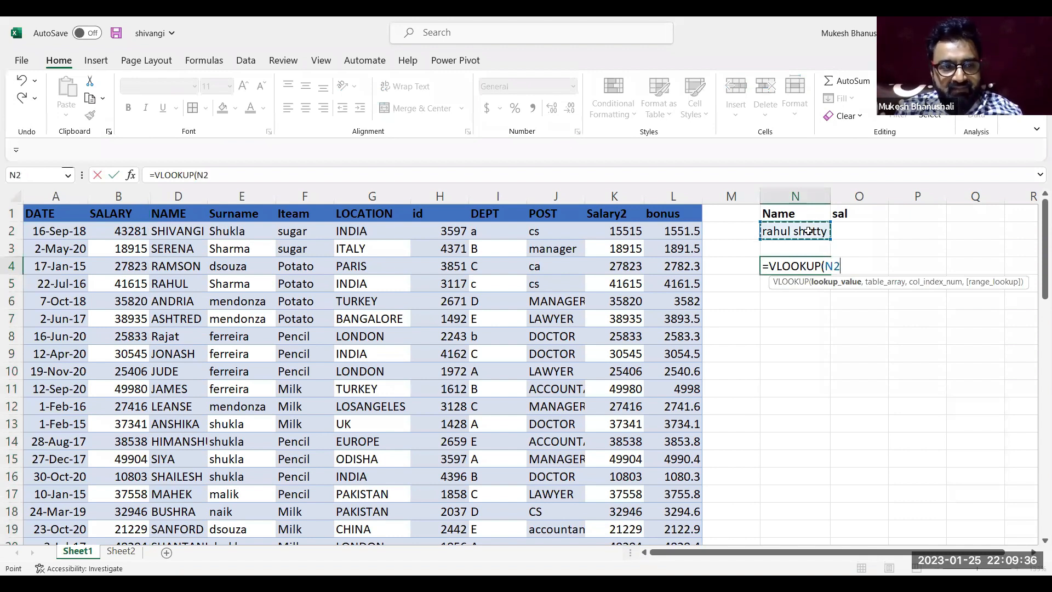
{"action": "type", "text": "c"}
{"action": "key", "text": "BackSpace"}
{"action": "type", "text": ",c:"}
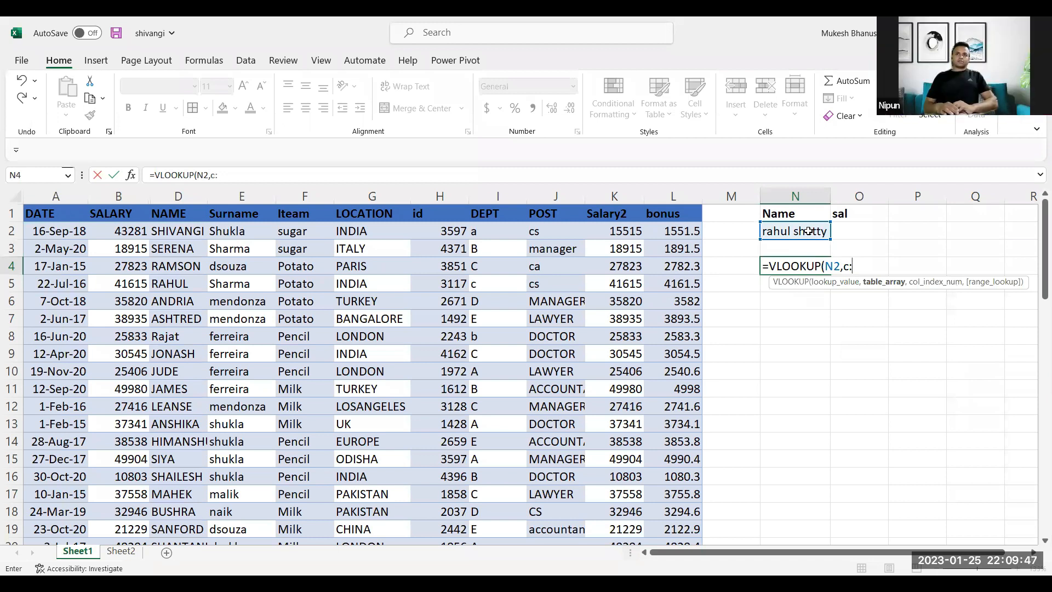
{"action": "type", "text": "l,"}
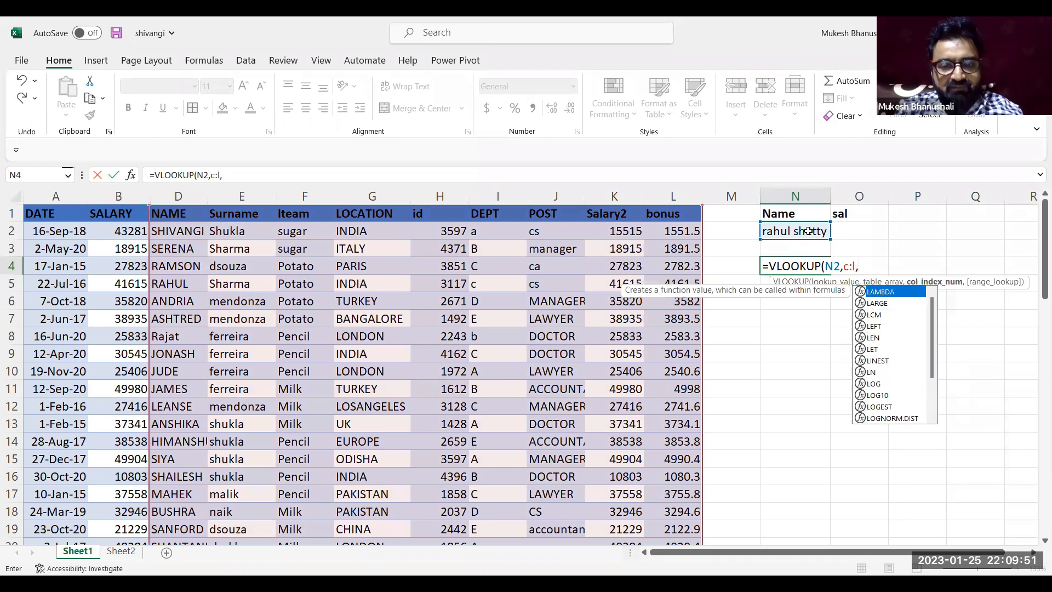
{"action": "type", "text": "8"}
{"action": "key", "text": "BackSpace"}
{"action": "type", "text": "9"}
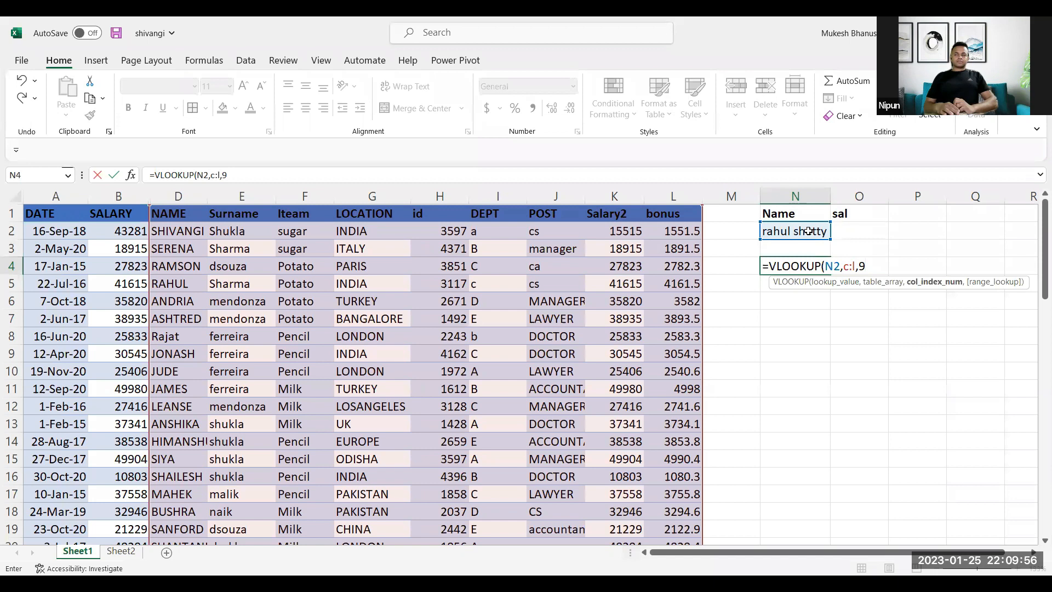
{"action": "type", "text": ",0"}
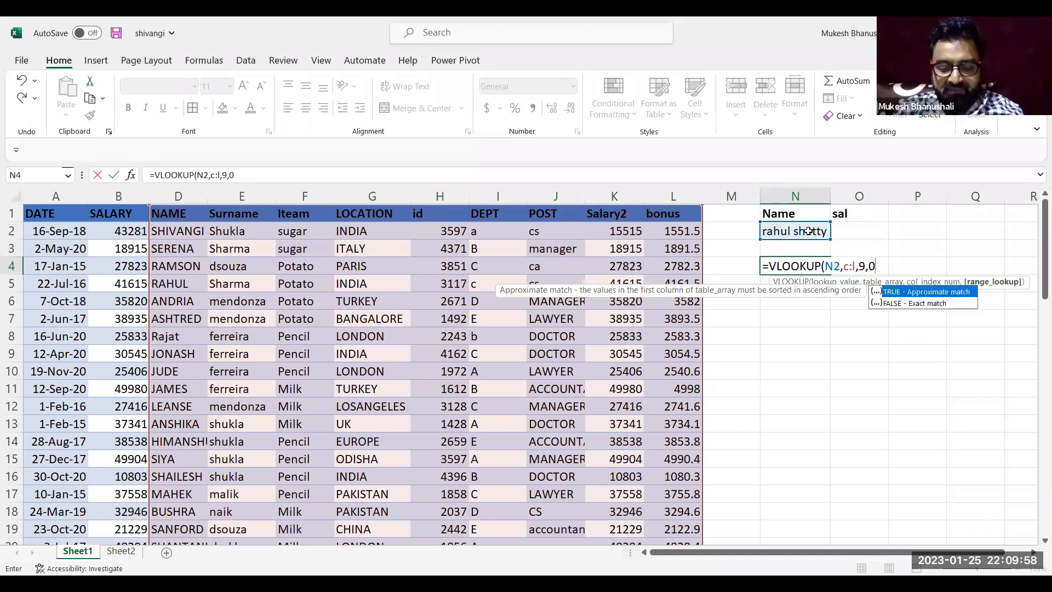
{"action": "key", "text": "Return"}
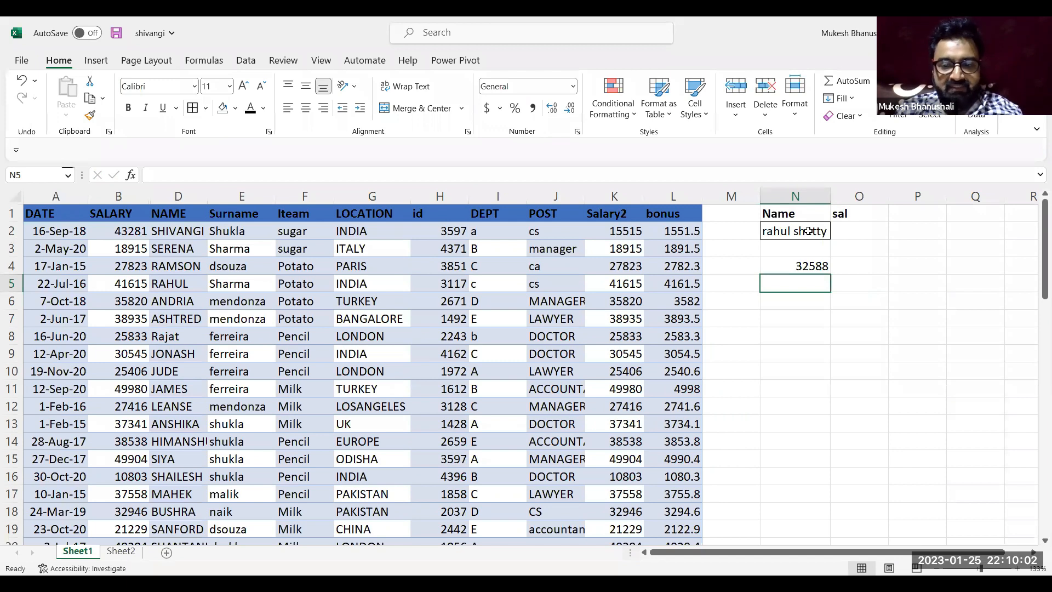
Check the lookup result in N4 against the name, surname and Salary2 of the matching employee in row 24
{"action": "left_click", "coordinate": [189, 410]}
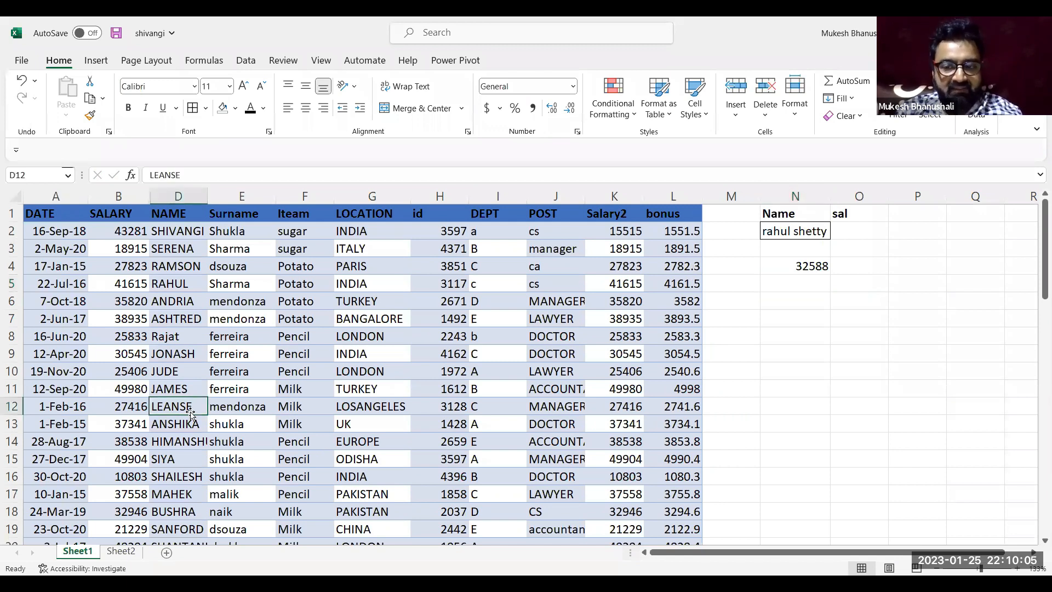
{"action": "key", "text": "Down"}
{"action": "key", "text": "Down"}
{"action": "key", "text": "Down"}
{"action": "key", "text": "Down"}
{"action": "key", "text": "Down"}
{"action": "key", "text": "Down"}
{"action": "key", "text": "Down"}
{"action": "key", "text": "Down"}
{"action": "key", "text": "Down"}
{"action": "key", "text": "Down"}
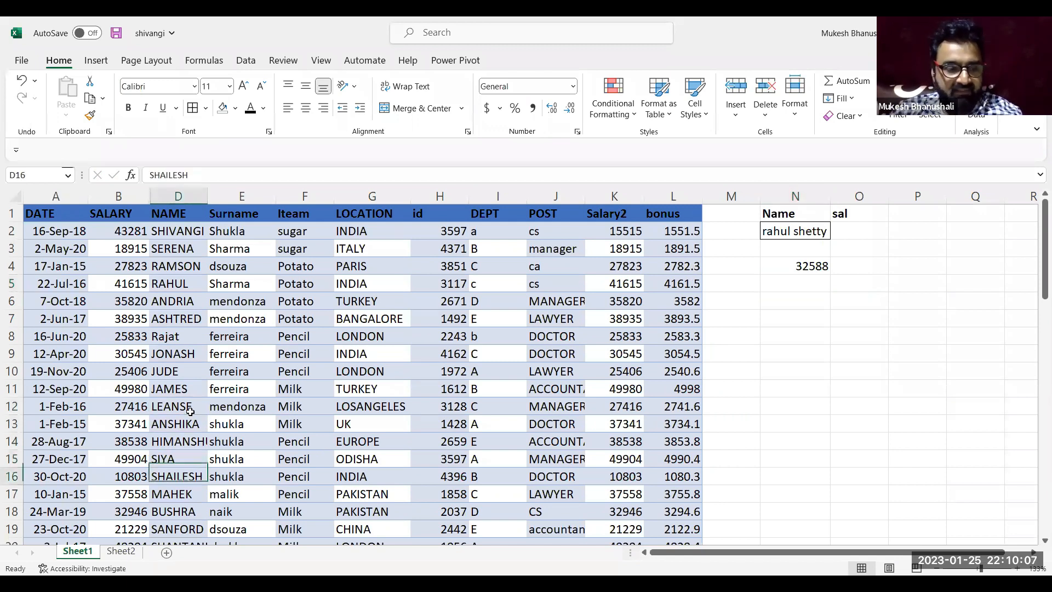
{"action": "key", "text": "Down"}
{"action": "key", "text": "Down"}
{"action": "key", "text": "Down"}
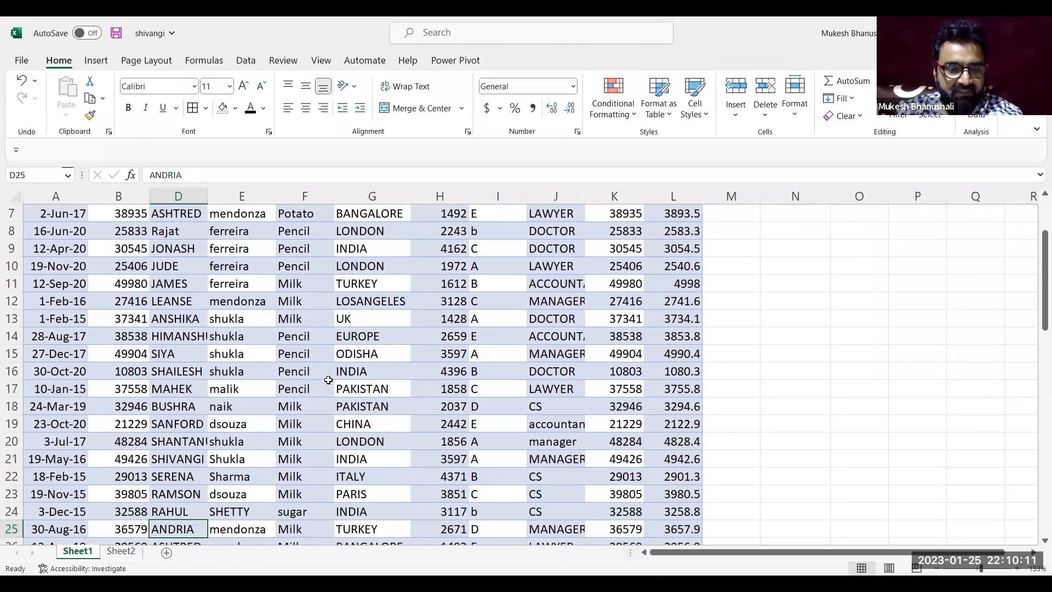
{"action": "key", "text": "Up"}
{"action": "key", "text": "Right"}
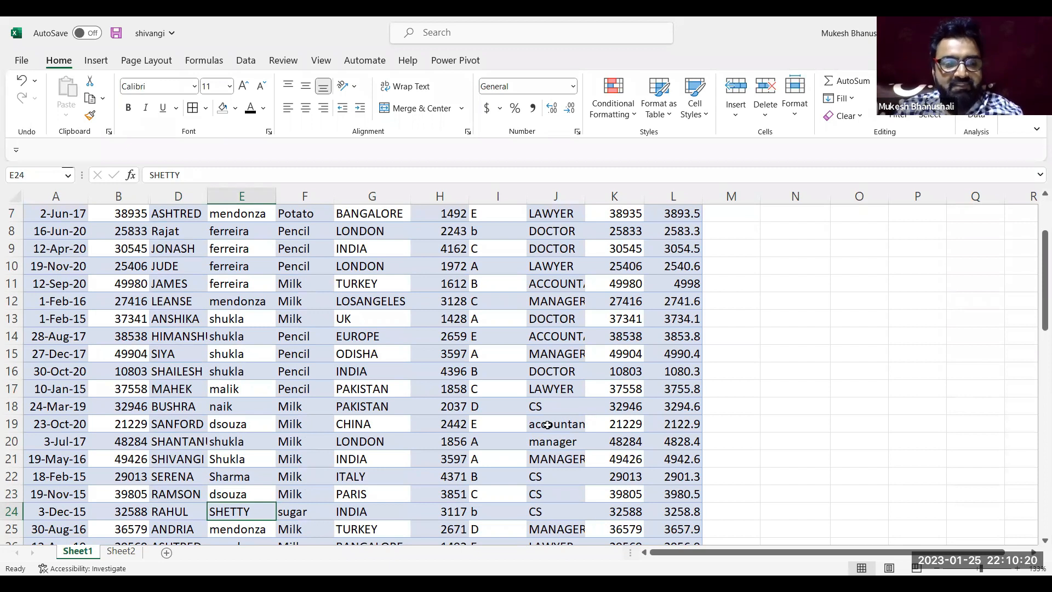
Check the Salary2 value of the matching employee in K24 and return to the header row
{"action": "left_click", "coordinate": [620, 514]}
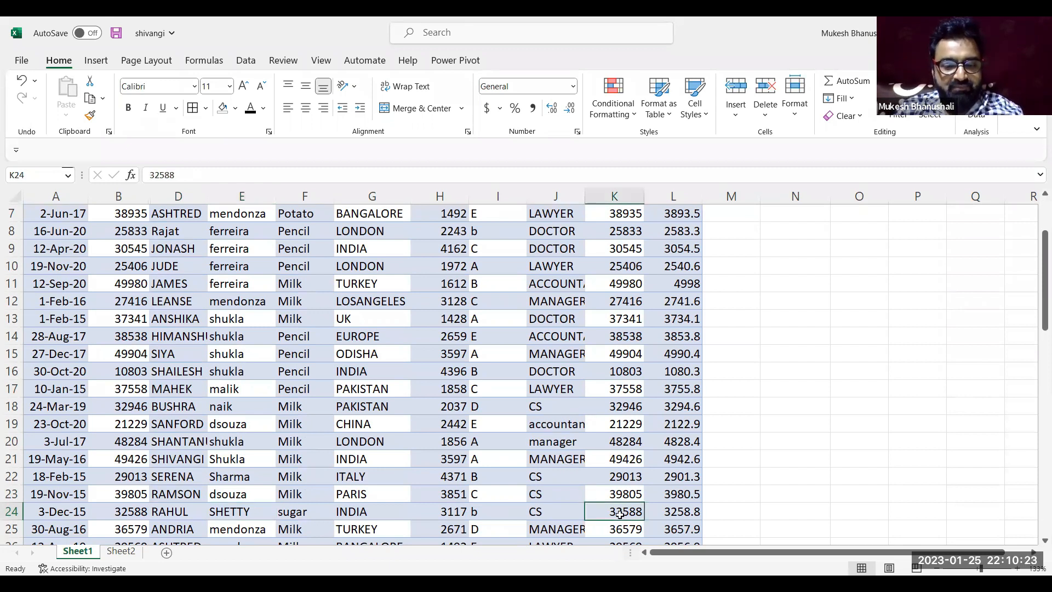
{"action": "key", "text": "Up"}
{"action": "key", "text": "Up"}
{"action": "key", "text": "Up"}
{"action": "key", "text": "Up"}
{"action": "key", "text": "Up"}
{"action": "key", "text": "Up"}
{"action": "key", "text": "Up"}
{"action": "key", "text": "Up"}
{"action": "key", "text": "Up"}
{"action": "key", "text": "Up"}
{"action": "key", "text": "Up"}
{"action": "key", "text": "Up"}
{"action": "key", "text": "Up"}
{"action": "key", "text": "Up"}
{"action": "key", "text": "Up"}
{"action": "key", "text": "Up"}
{"action": "key", "text": "Up"}
{"action": "key", "text": "Up"}
{"action": "key", "text": "Up"}
{"action": "key", "text": "Up"}
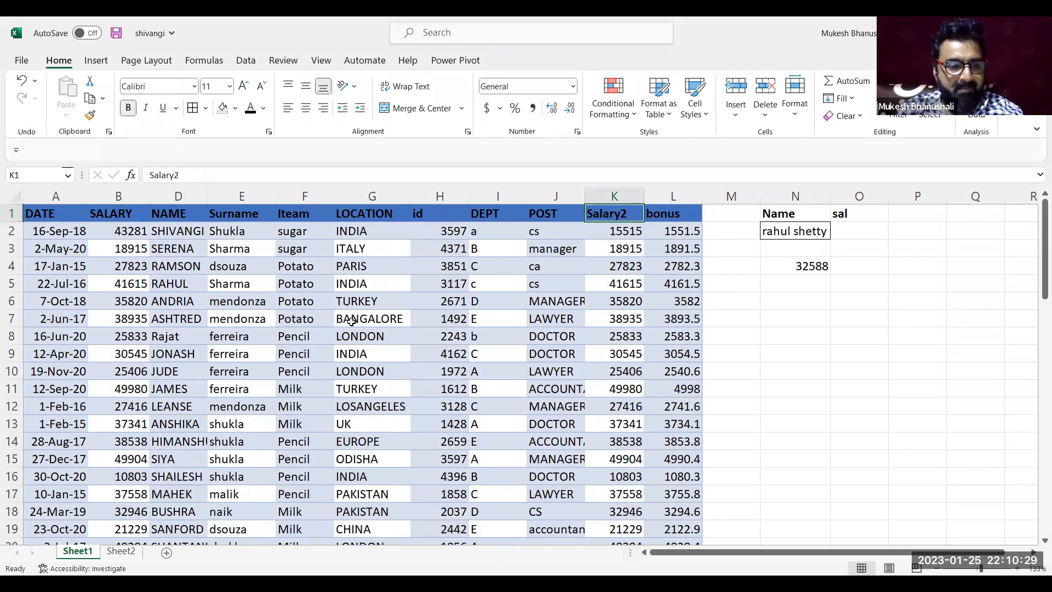
Change the surname in N2 to that of the employee in row 5 and compare the N4 result with K5
{"action": "double_click", "coordinate": [801, 232]}
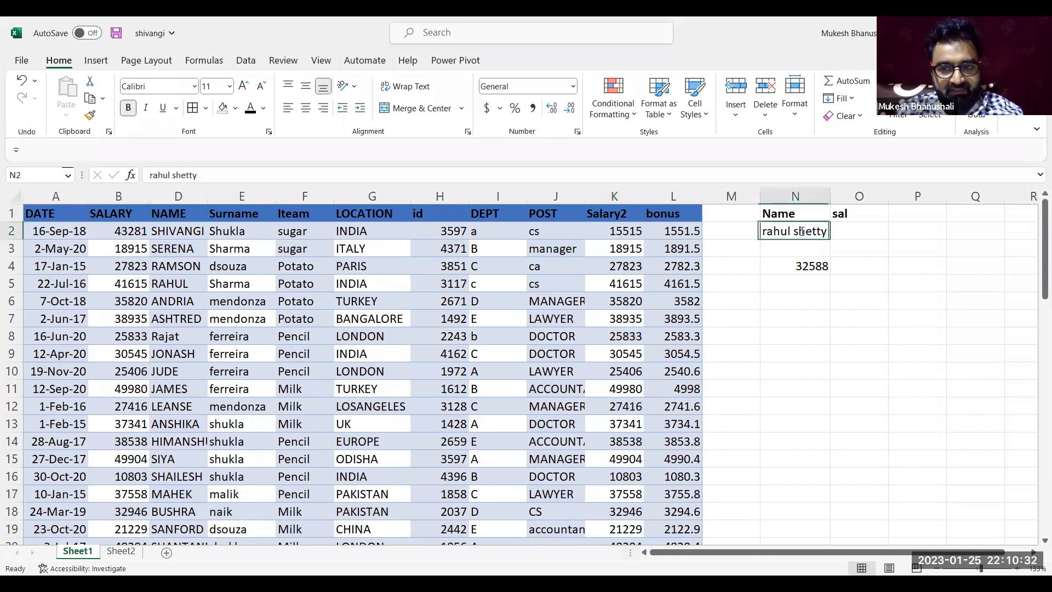
{"action": "double_click", "coordinate": [801, 232]}
{"action": "type", "text": "Sharma"}
{"action": "key", "text": "Return"}
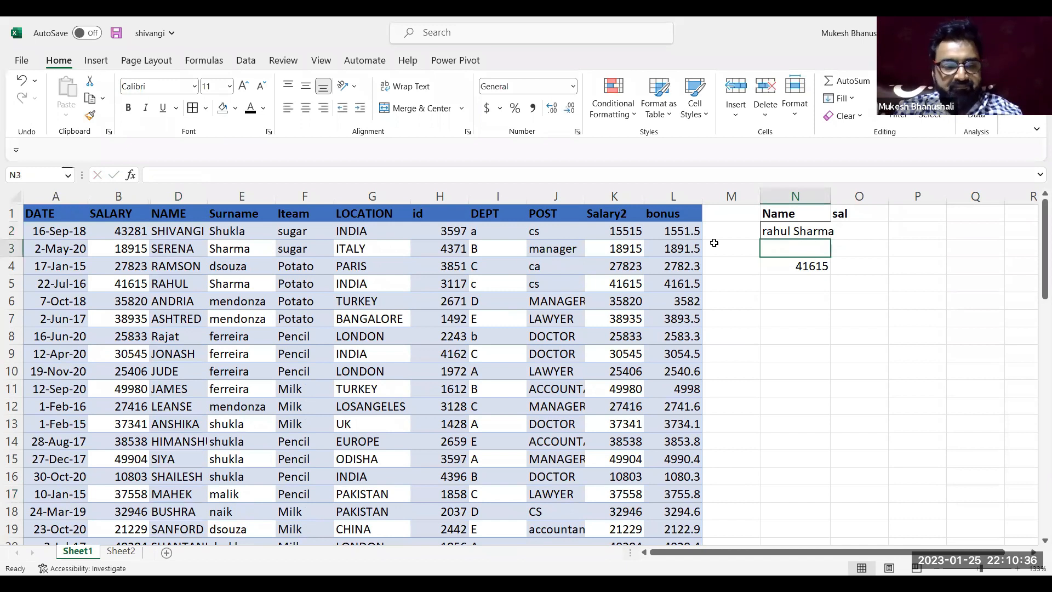
{"action": "left_click", "coordinate": [628, 277]}
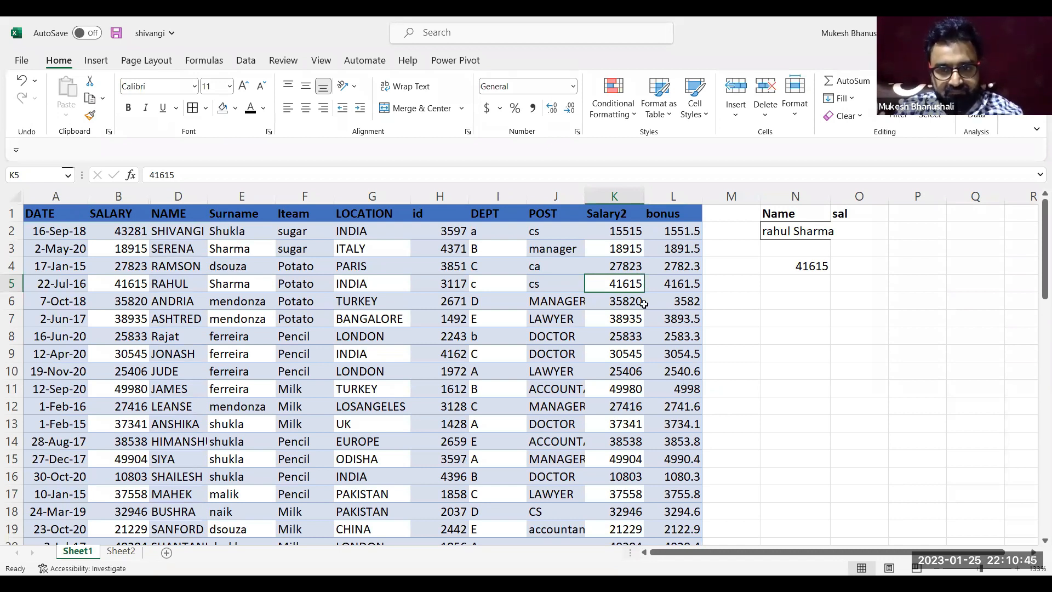
Clear the VLOOKUP formula from cell N4
{"action": "left_click", "coordinate": [771, 279]}
{"action": "left_click", "coordinate": [796, 268]}
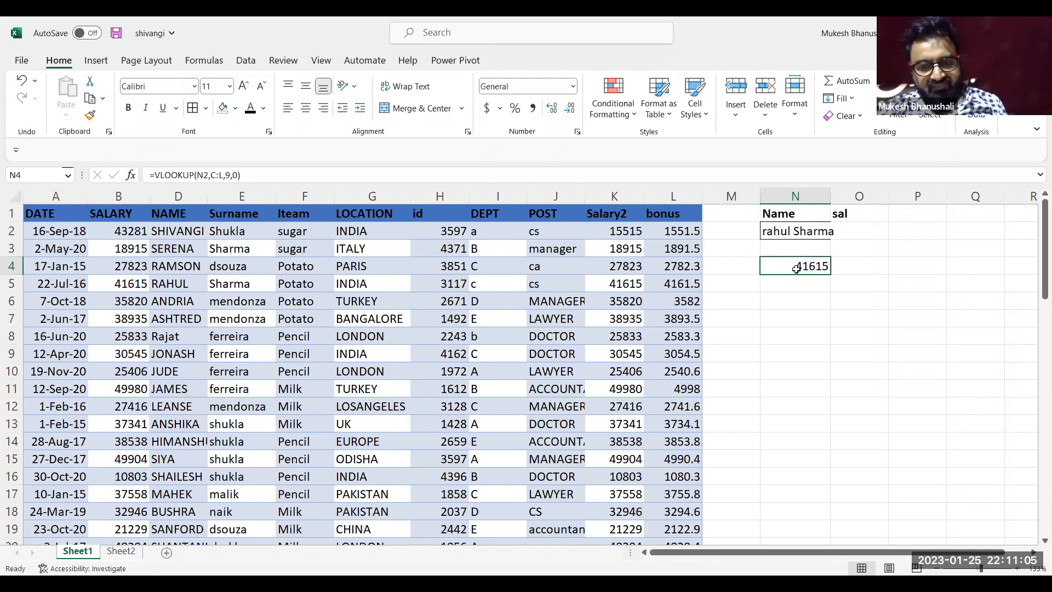
{"action": "key", "text": "Delete"}
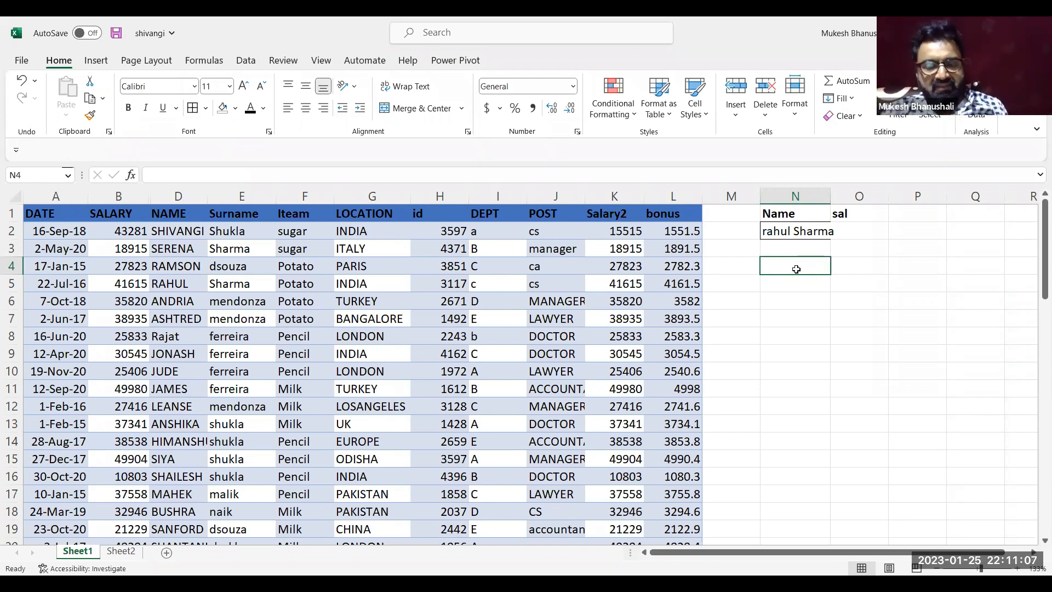
{"action": "left_click", "coordinate": [785, 230]}
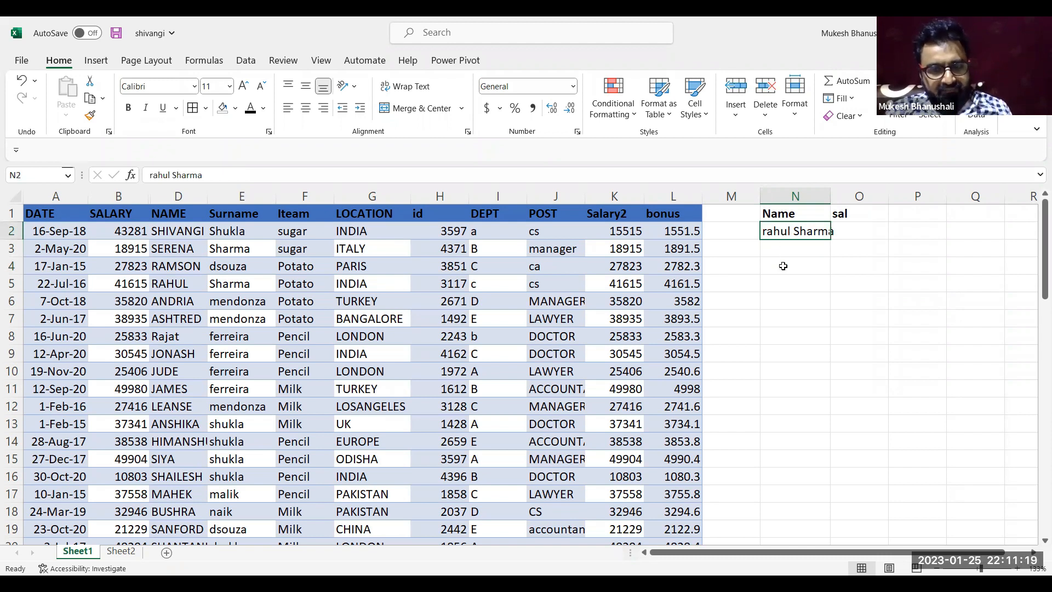
{"action": "left_click", "coordinate": [783, 266]}
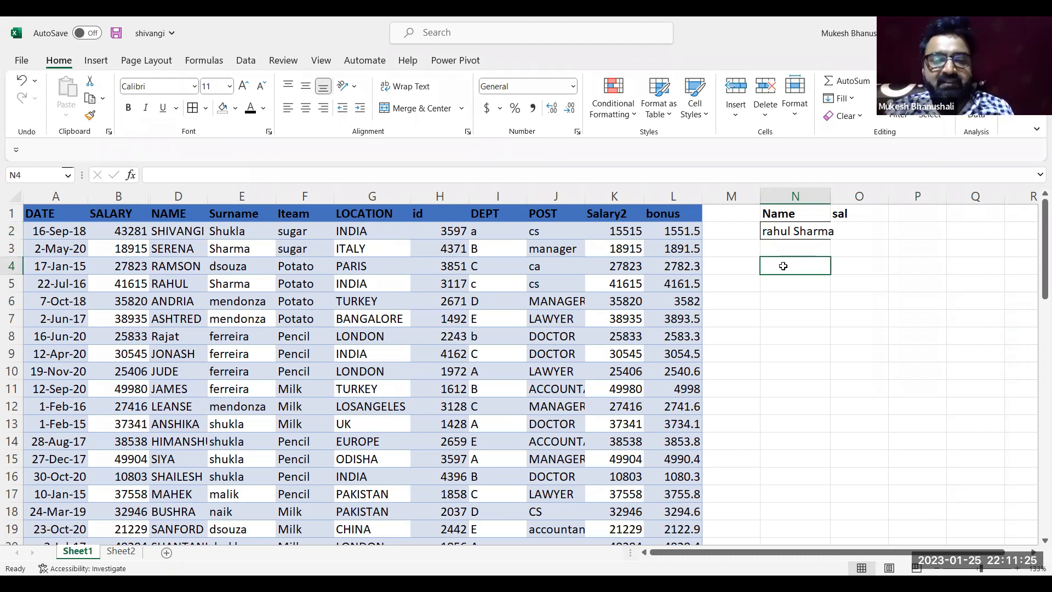
{"action": "left_click", "coordinate": [795, 230]}
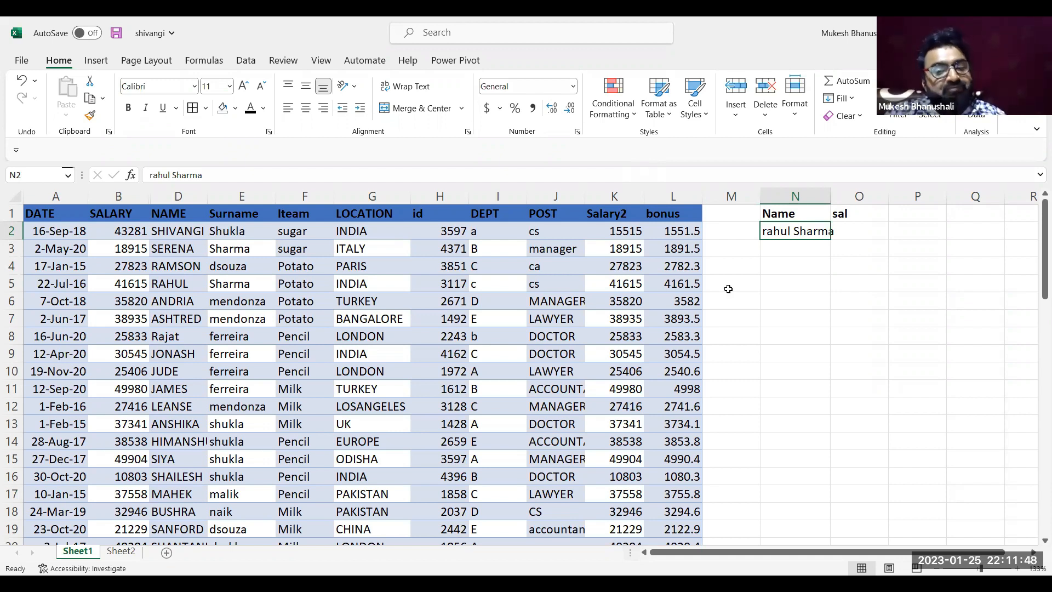
{"action": "left_click", "coordinate": [793, 296]}
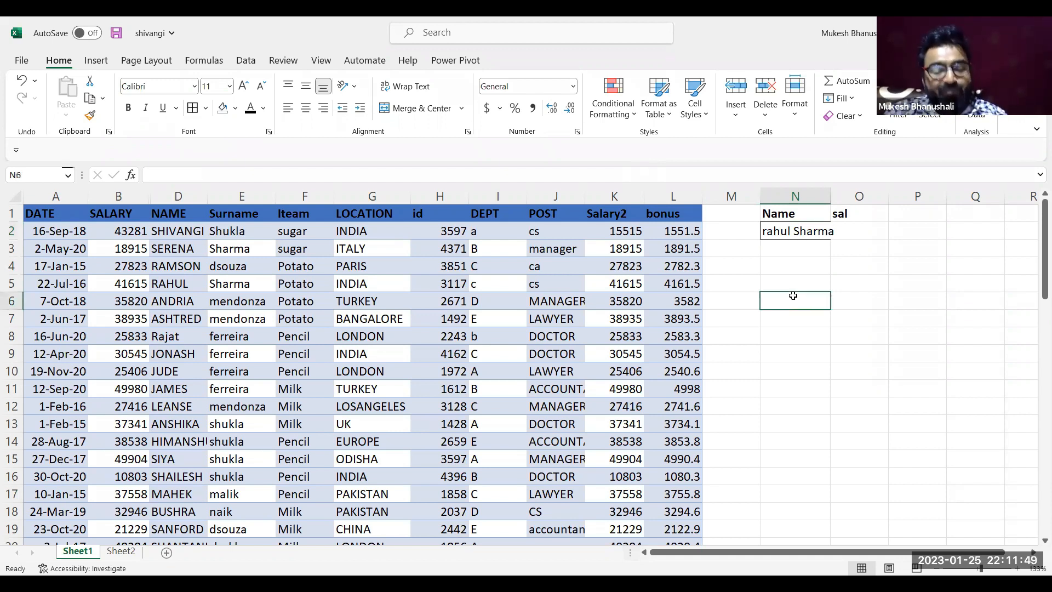
{"action": "left_click", "coordinate": [782, 271]}
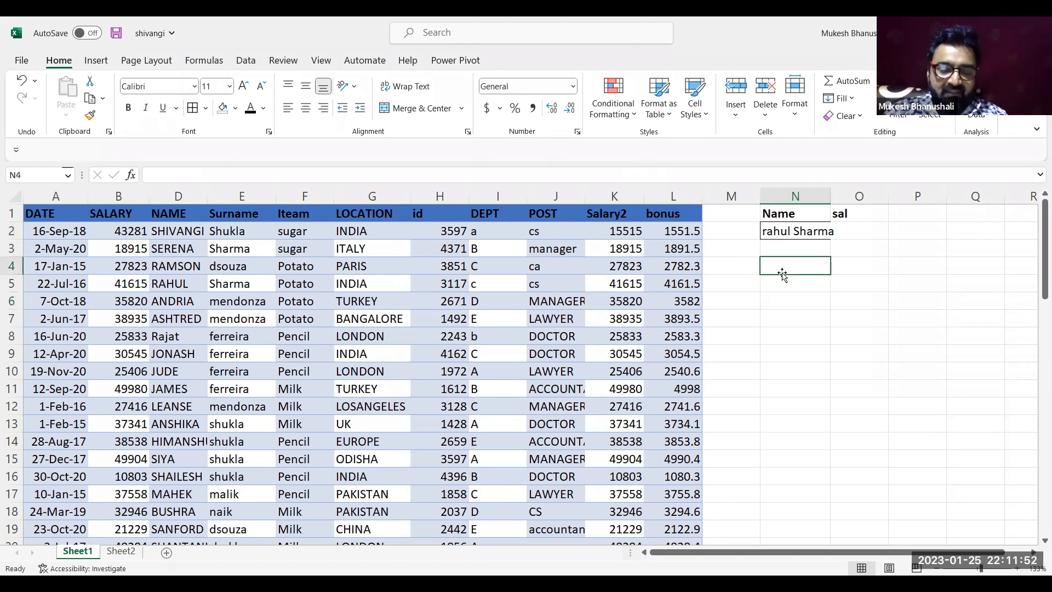
Enter the full name of the employee in row 2 into N2 and the sample count 7 into N4
{"action": "left_click", "coordinate": [792, 230]}
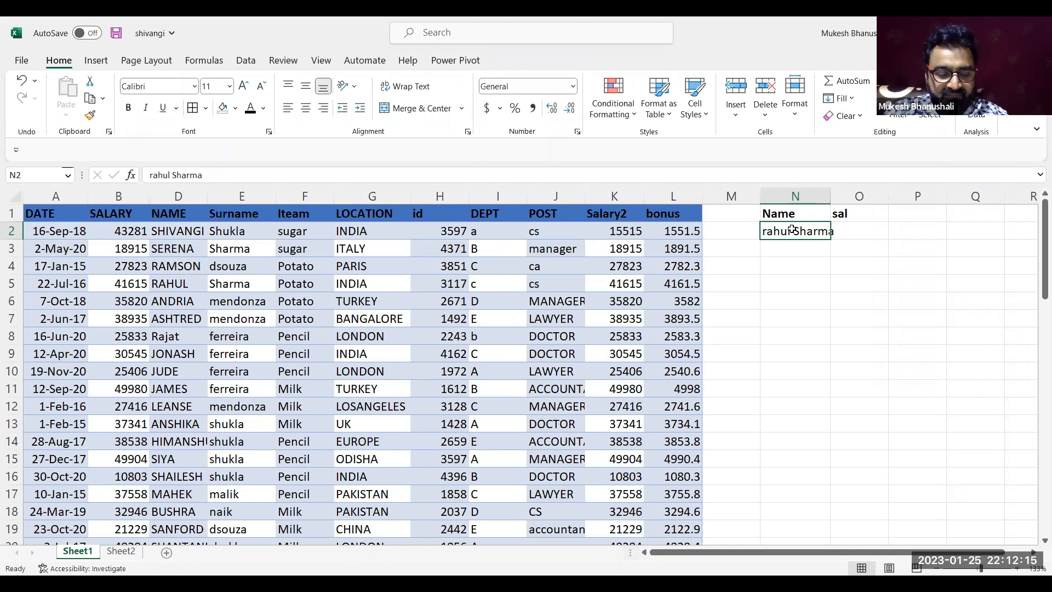
{"action": "type", "text": "shivangi shukla"}
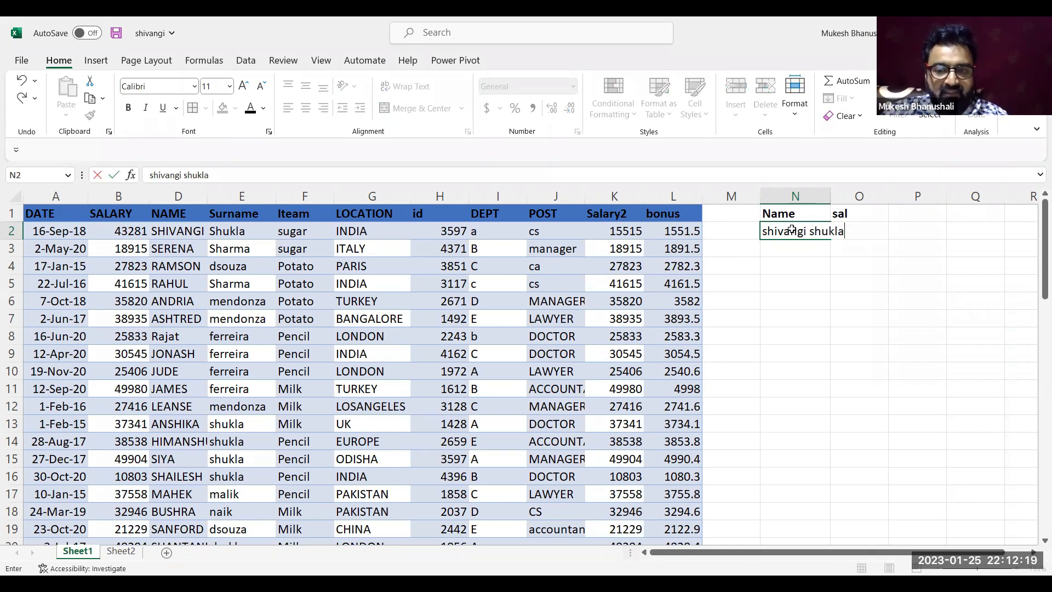
{"action": "key", "text": "Return"}
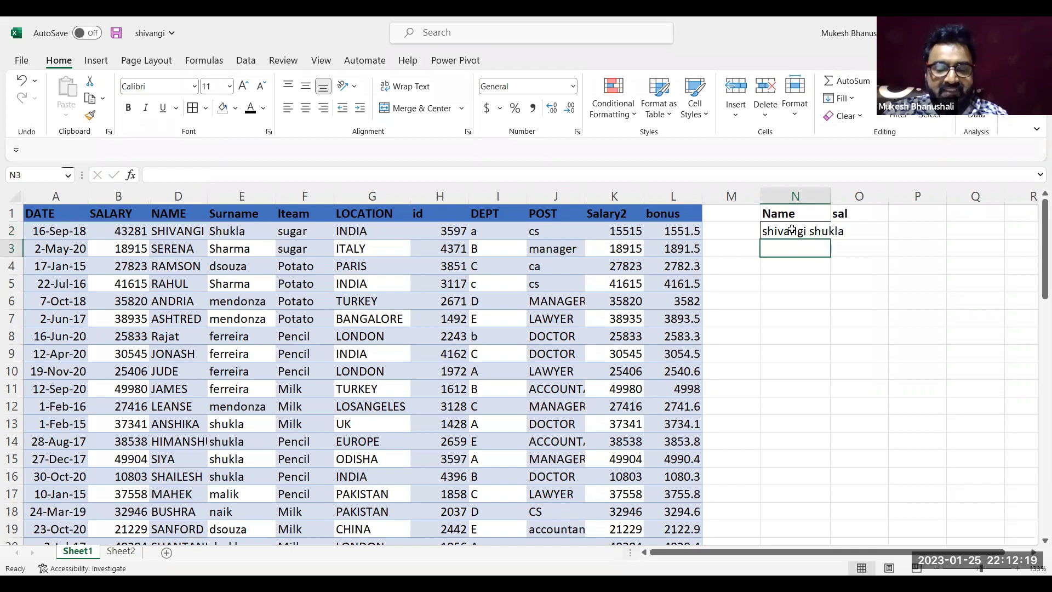
{"action": "left_click", "coordinate": [793, 261]}
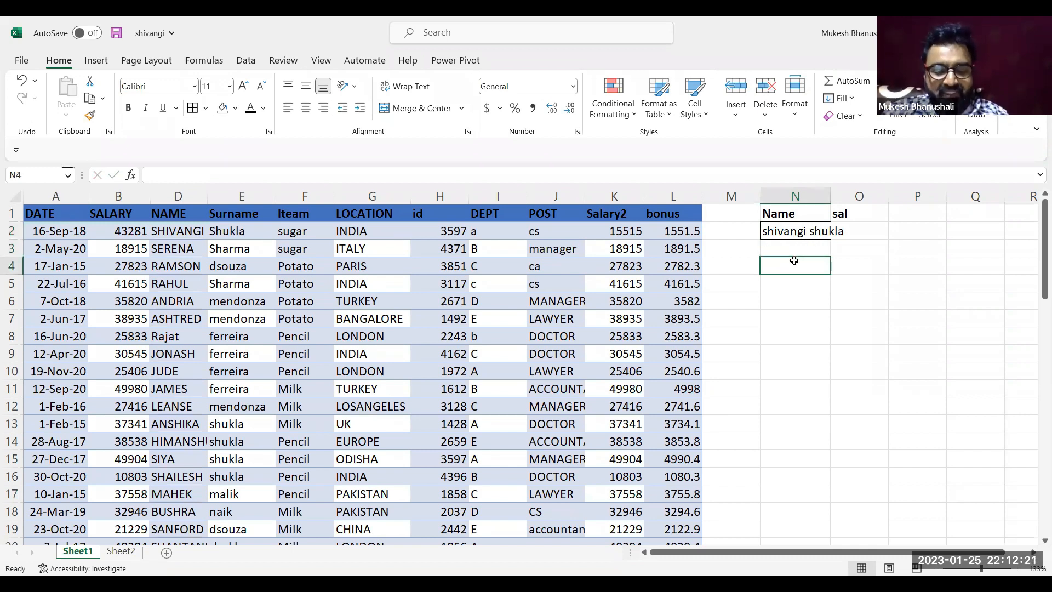
{"action": "type", "text": "7"}
{"action": "key", "text": "Return"}
{"action": "left_click", "coordinate": [794, 261]}
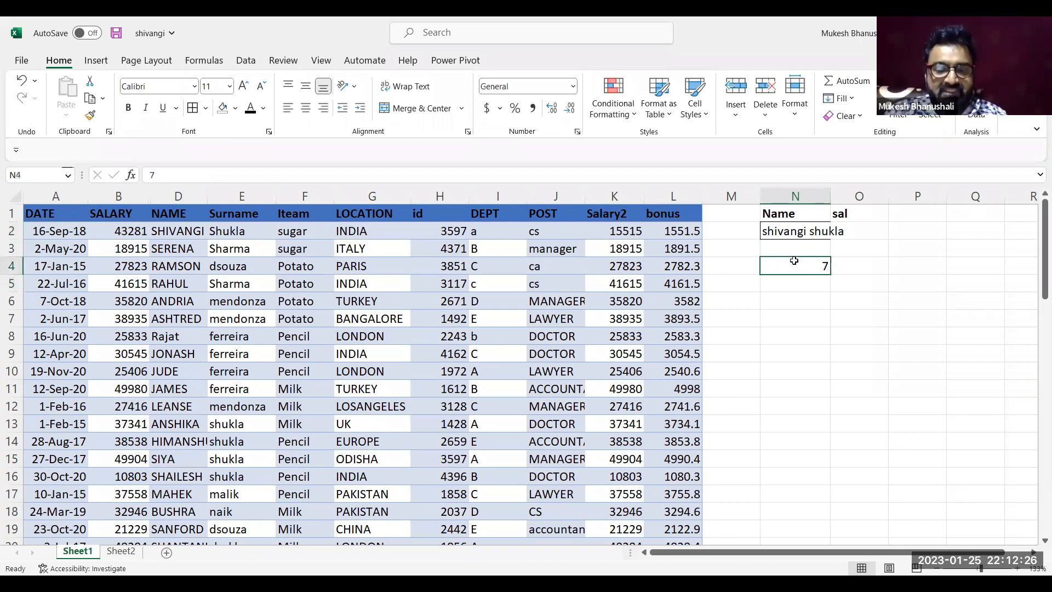
Examine the name, surname and DEPT entries of the employee in row 2 alongside the sample count in N4
{"action": "left_click_drag", "start_coordinate": [200, 249], "coordinate": [200, 231]}
{"action": "left_click", "coordinate": [224, 230]}
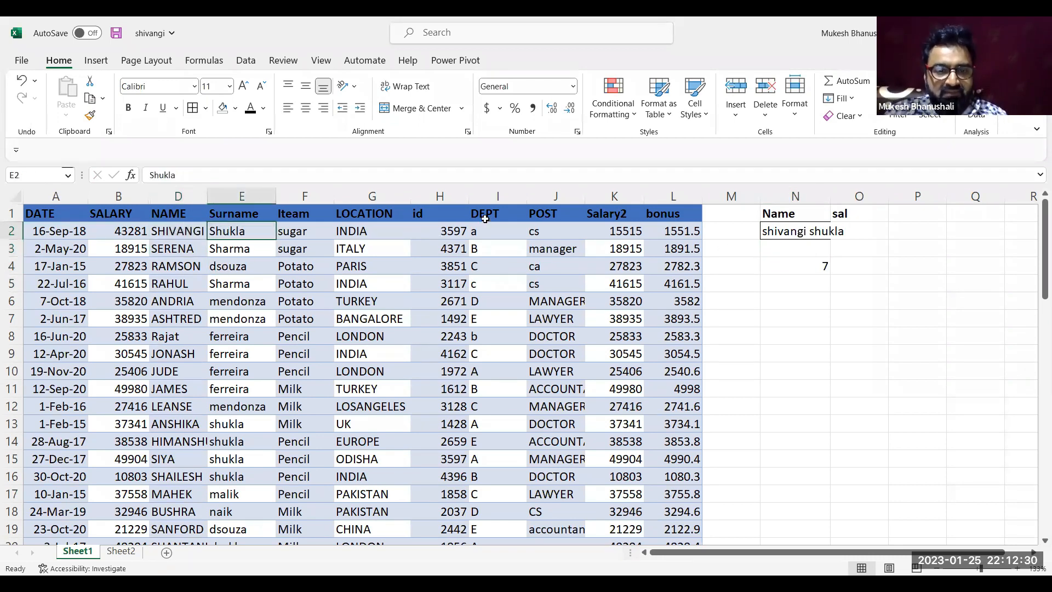
{"action": "left_click", "coordinate": [476, 233]}
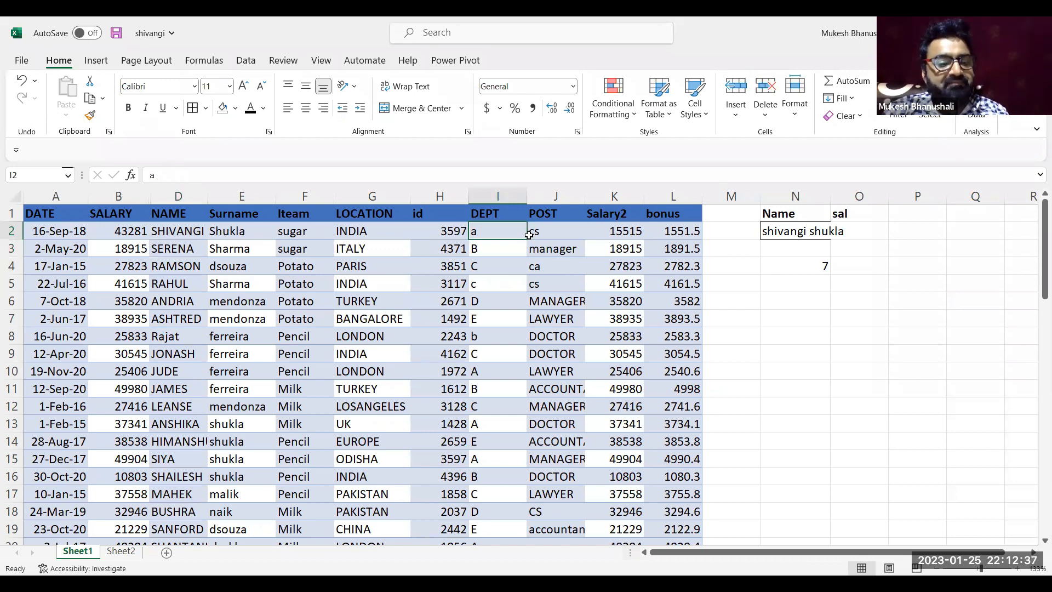
{"action": "left_click", "coordinate": [796, 268]}
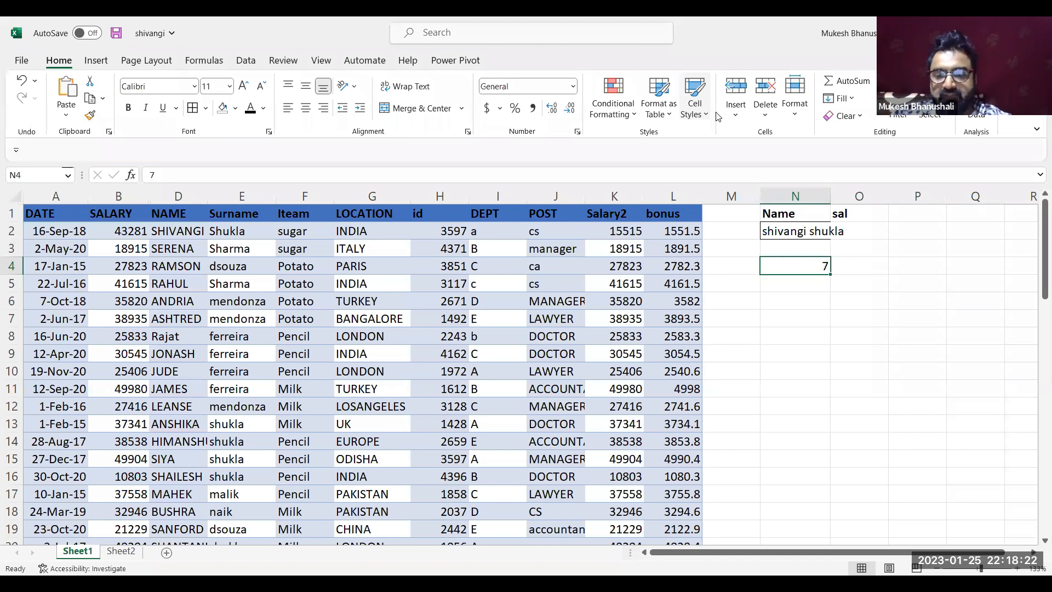
{"action": "left_click", "coordinate": [740, 282]}
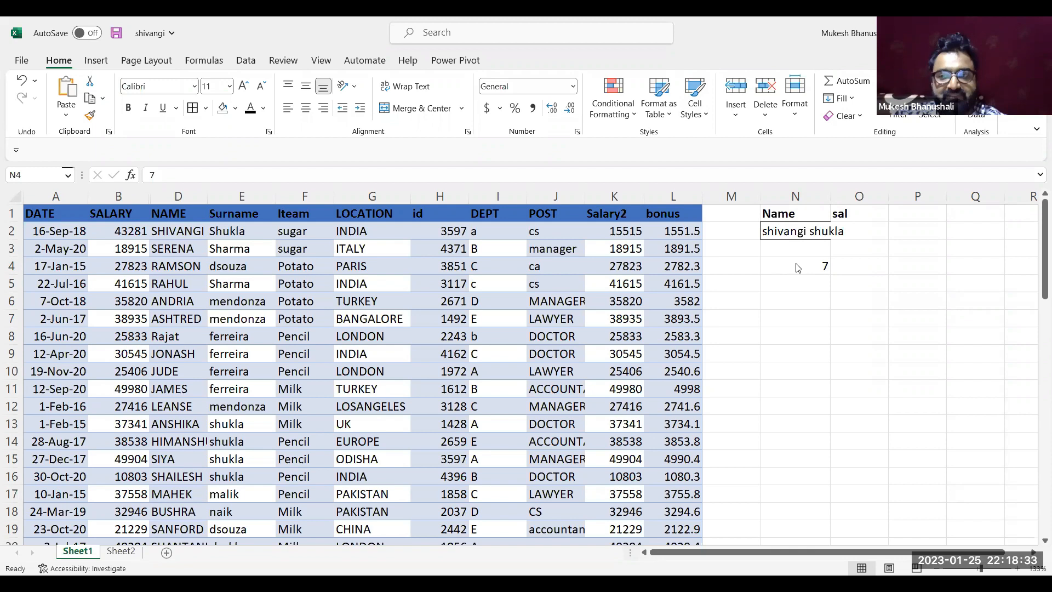
{"action": "left_click", "coordinate": [785, 296]}
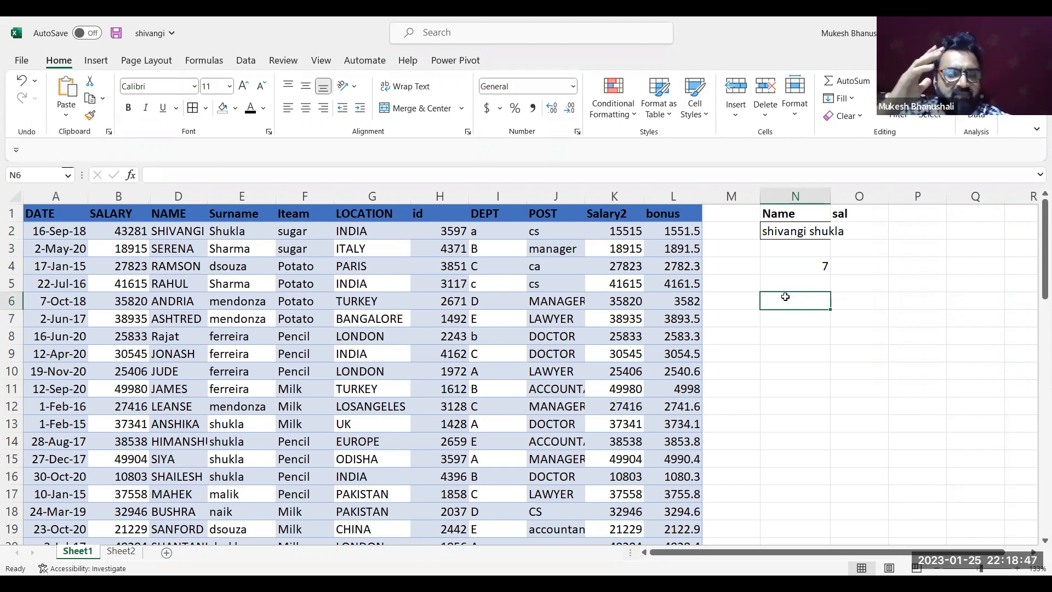
{"action": "key", "text": "Up"}
{"action": "key", "text": "Down"}
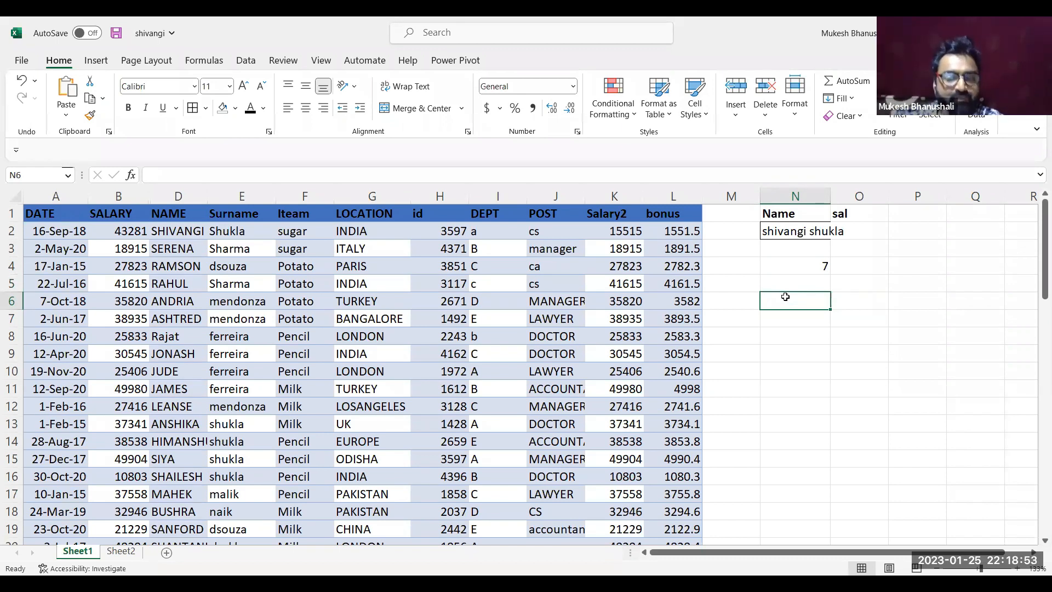
Clear the full name from N2 and the sample count from N4
{"action": "key", "text": "Up"}
{"action": "key", "text": "Up"}
{"action": "key", "text": "Up"}
{"action": "key", "text": "Up"}
{"action": "key", "text": "Up"}
{"action": "key", "text": "Down"}
{"action": "key", "text": "Delete"}
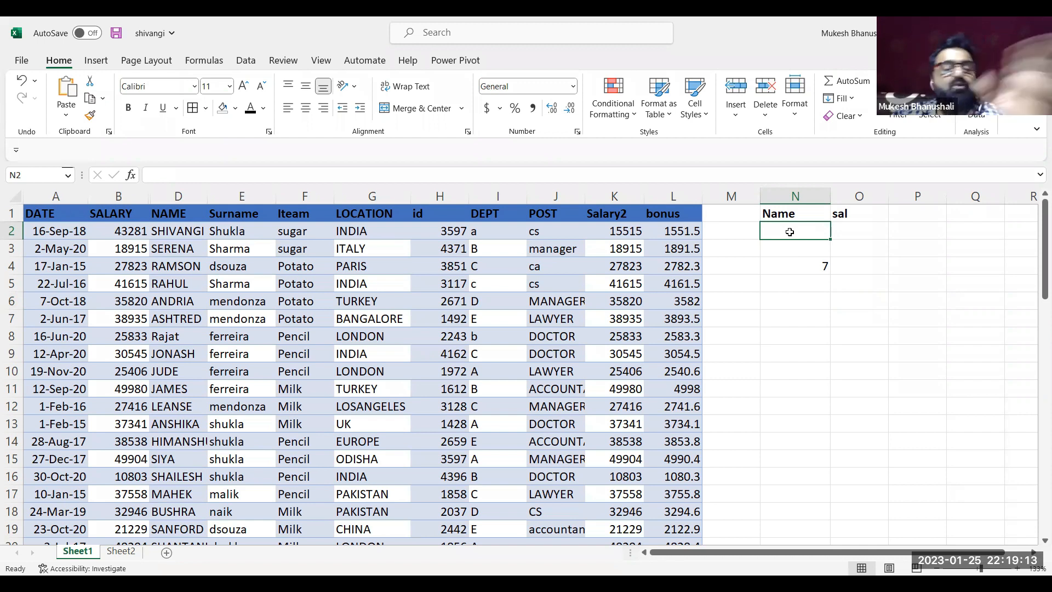
{"action": "left_click", "coordinate": [797, 258]}
{"action": "key", "text": "Delete"}
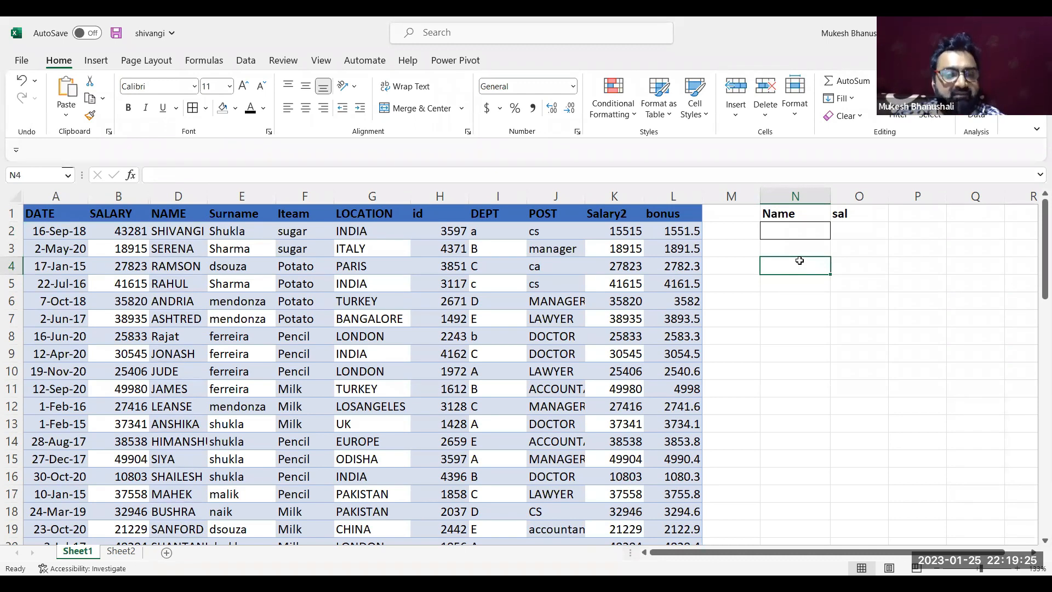
Count the employees in department A by entering =COUNTIF(I:I,"A") in N4
{"action": "type", "text": "="}
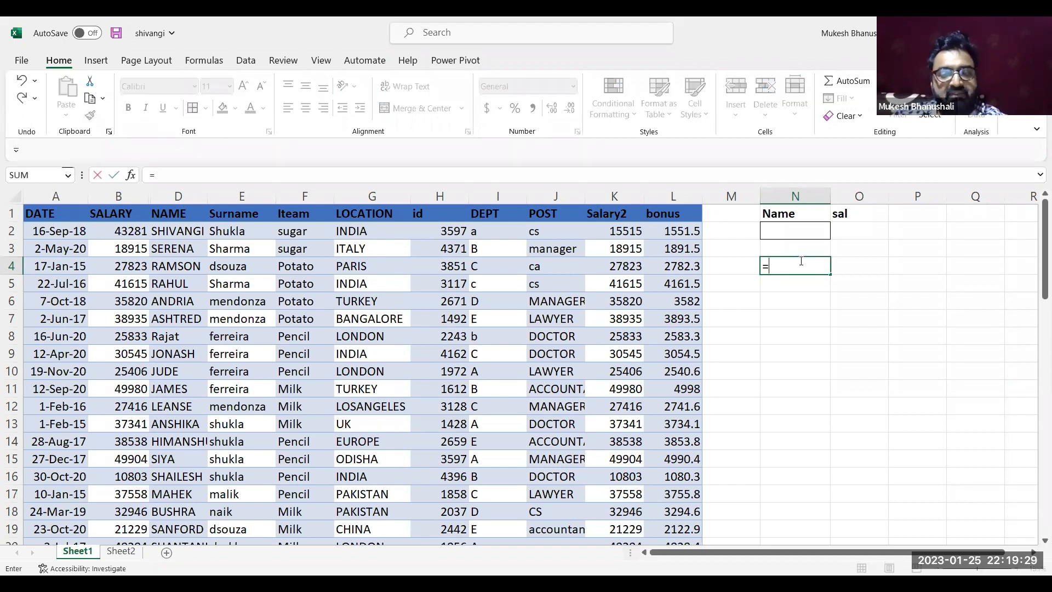
{"action": "type", "text": "COUNTIF("}
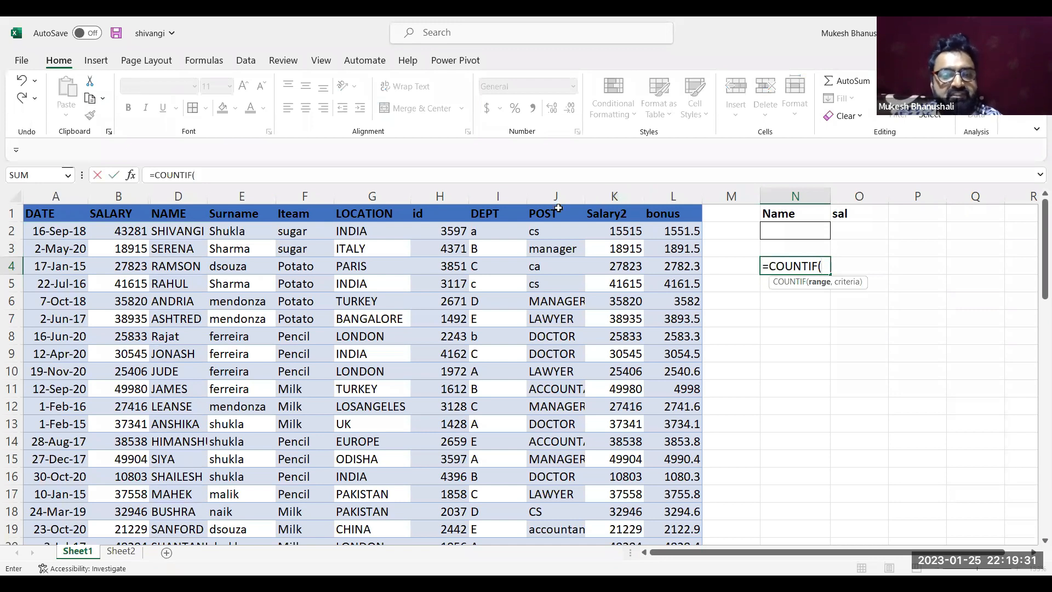
{"action": "scroll", "coordinate": [558, 208], "scroll_direction": "right", "scroll_amount": 2}
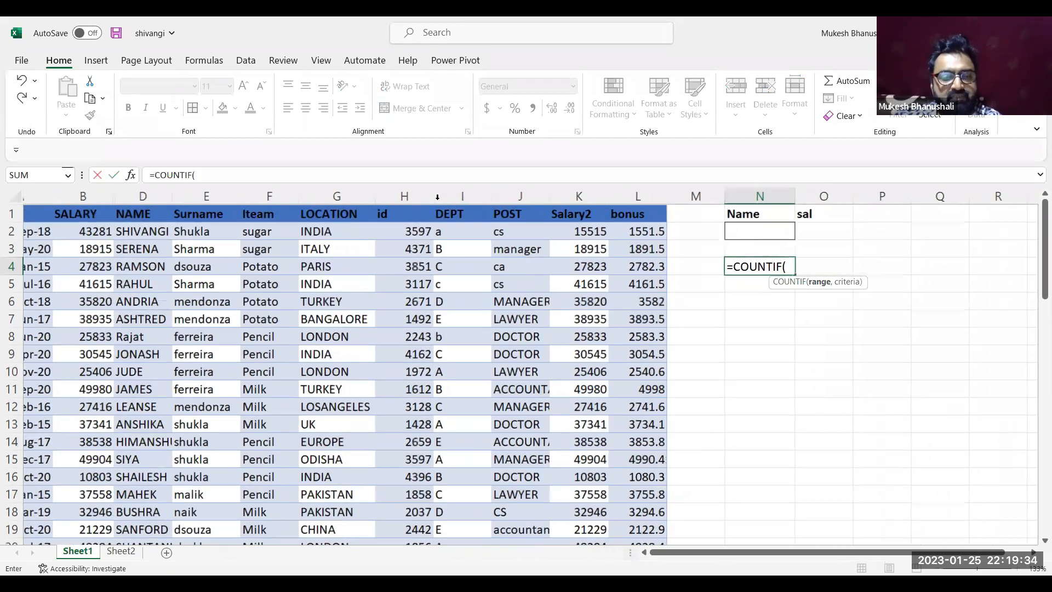
{"action": "scroll", "coordinate": [437, 197], "scroll_direction": "right", "scroll_amount": 2}
{"action": "left_click", "coordinate": [437, 197]}
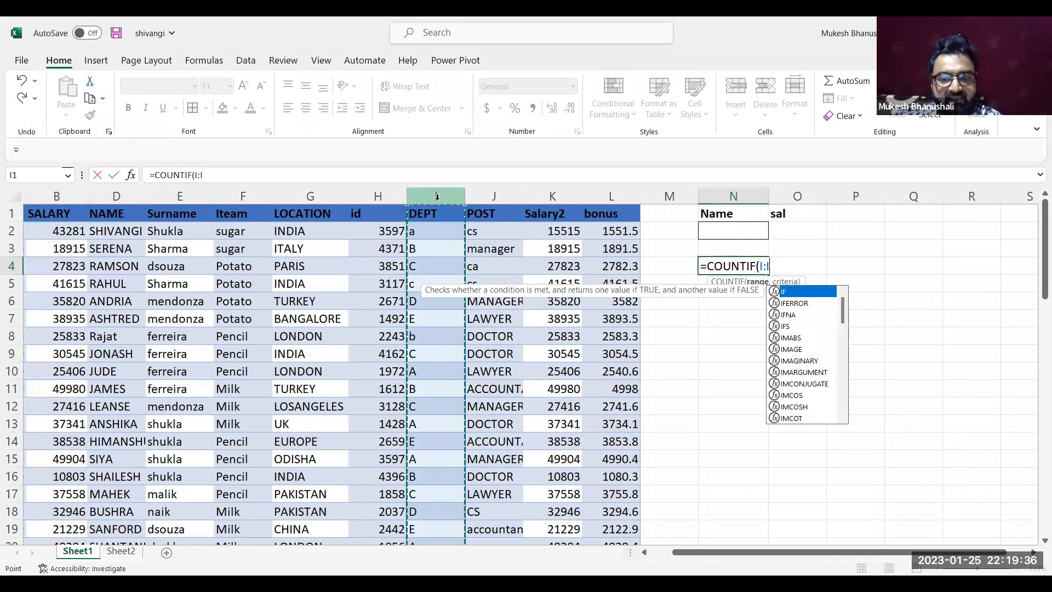
{"action": "type", "text": ",\"A\")"}
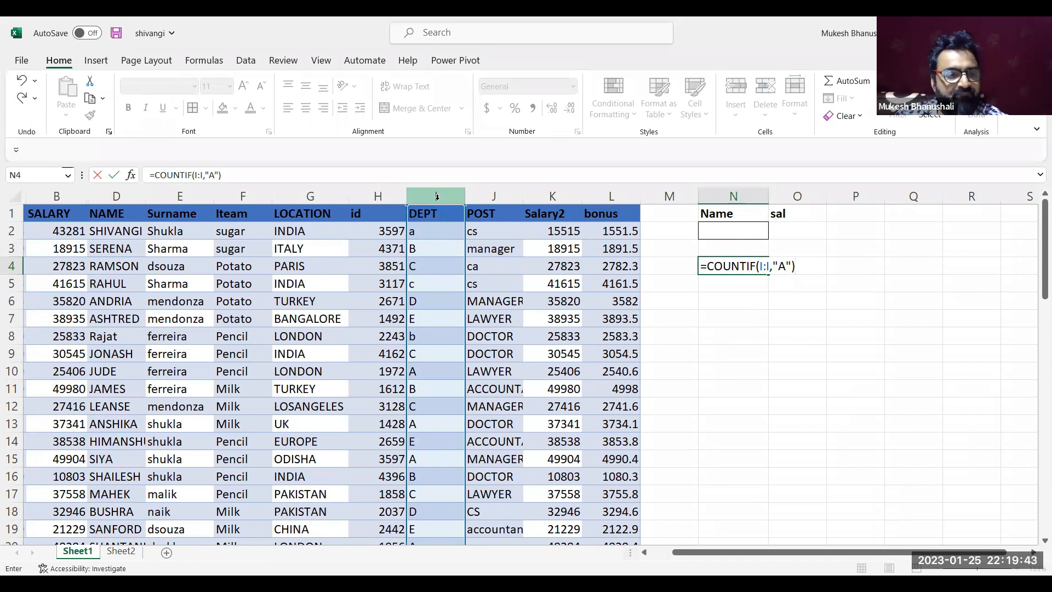
{"action": "key", "text": "Return"}
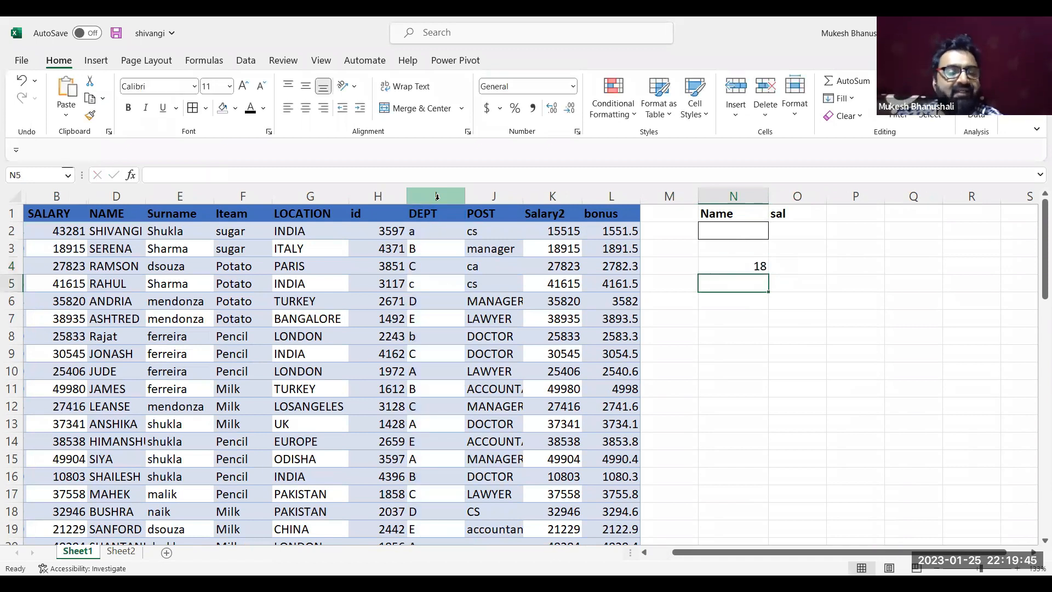
Replace the "A" criterion of the COUNTIF formula in N4 with a nested VLOOKUP(N2,C:L,7,0)
{"action": "left_click", "coordinate": [733, 265]}
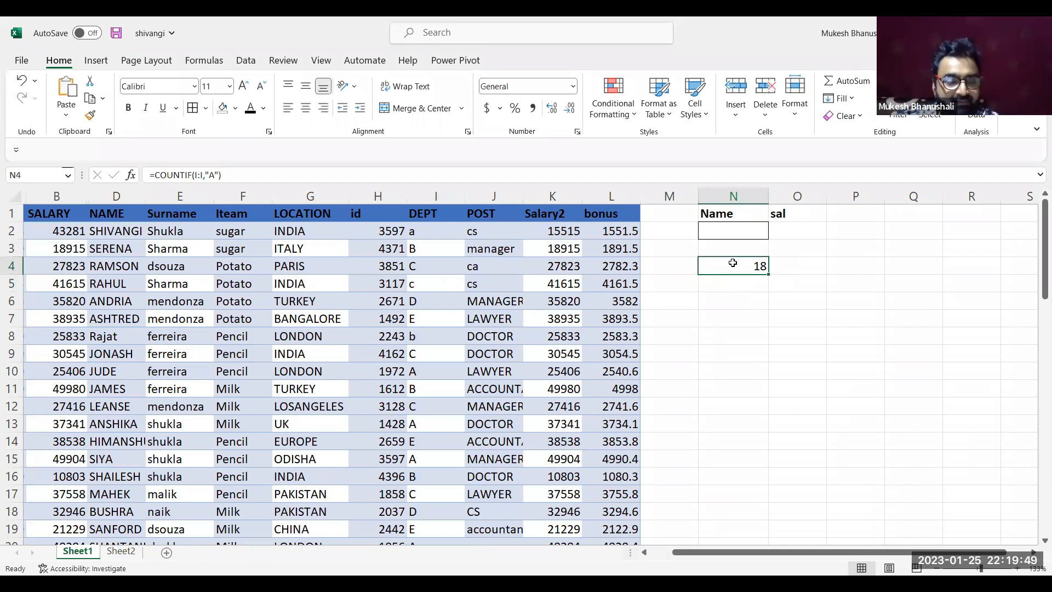
{"action": "double_click", "coordinate": [733, 264]}
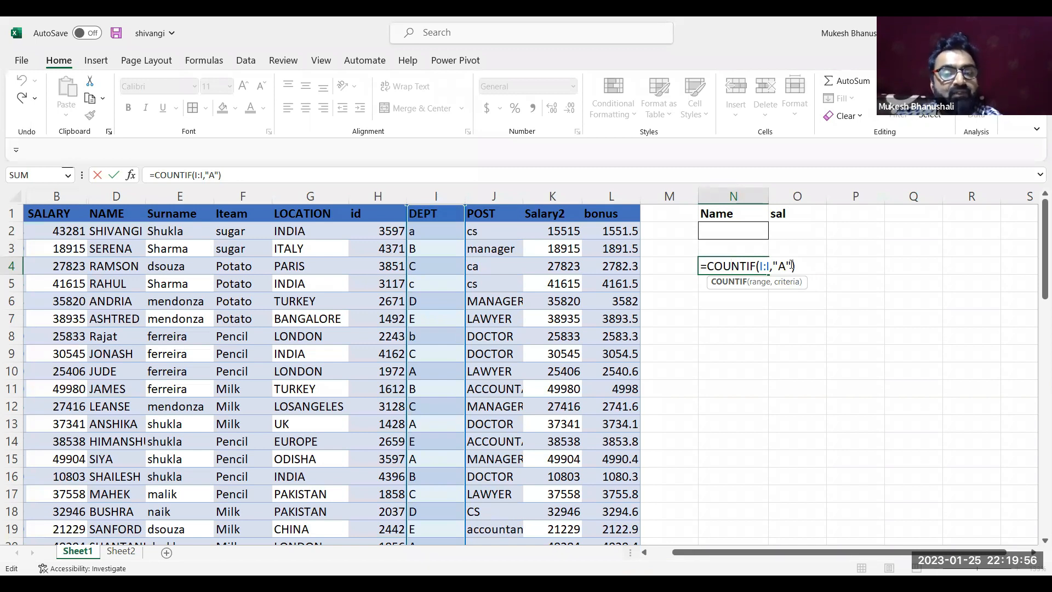
{"action": "left_click", "coordinate": [792, 265]}
{"action": "key", "text": "BackSpace"}
{"action": "key", "text": "BackSpace"}
{"action": "key", "text": "BackSpace"}
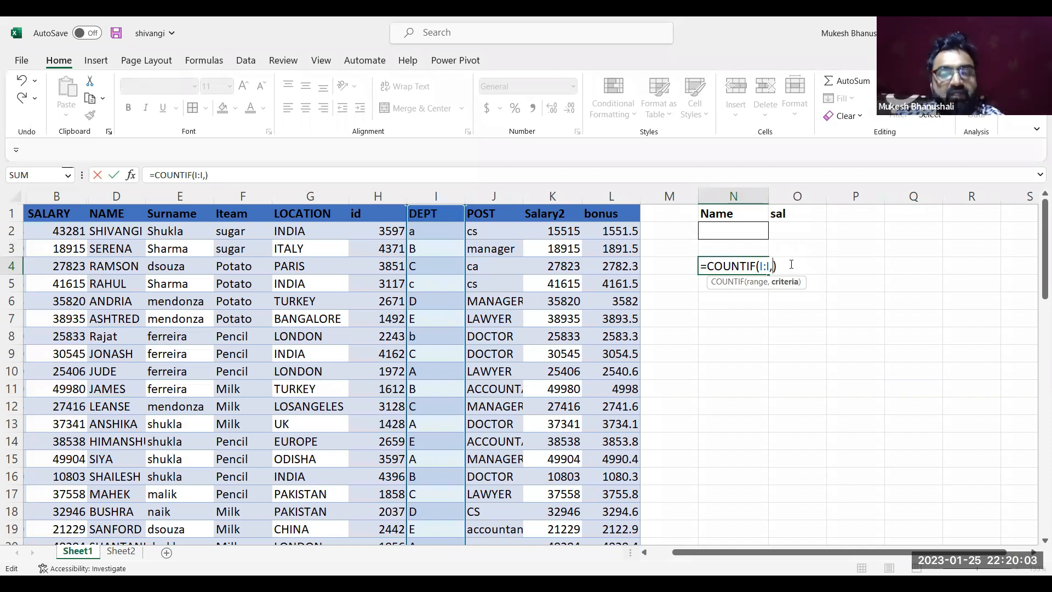
{"action": "type", "text": "VLOOKUP("}
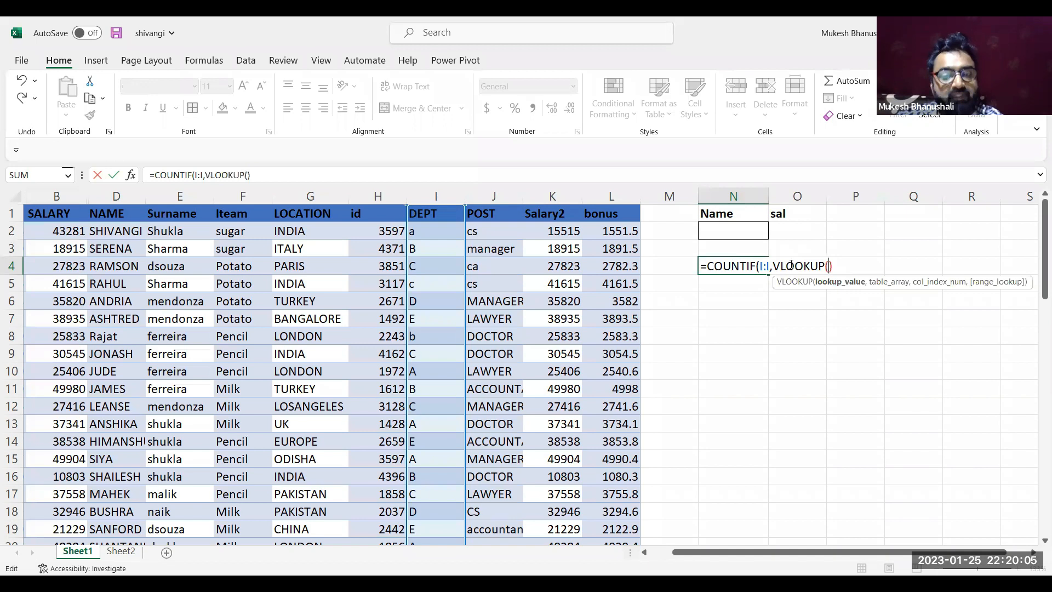
{"action": "left_click", "coordinate": [740, 227]}
{"action": "type", "text": ","}
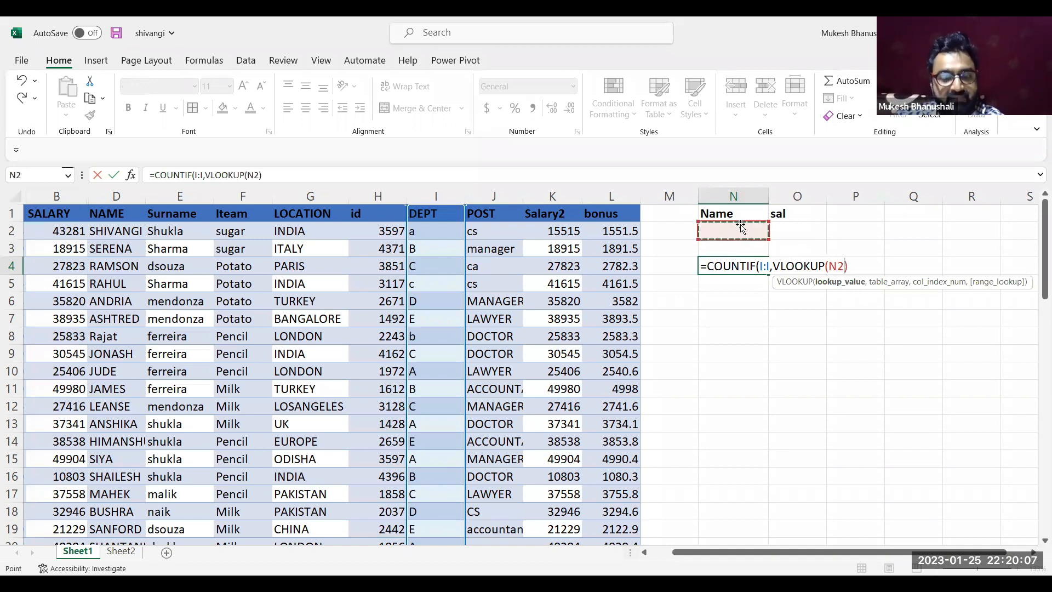
{"action": "type", "text": "c"}
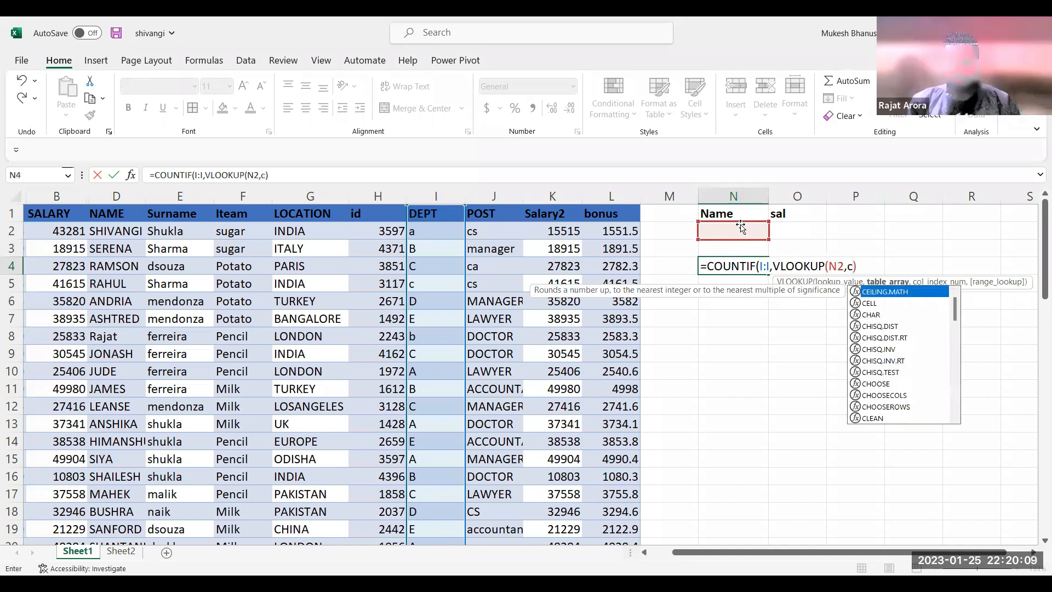
{"action": "type", "text": ":l"}
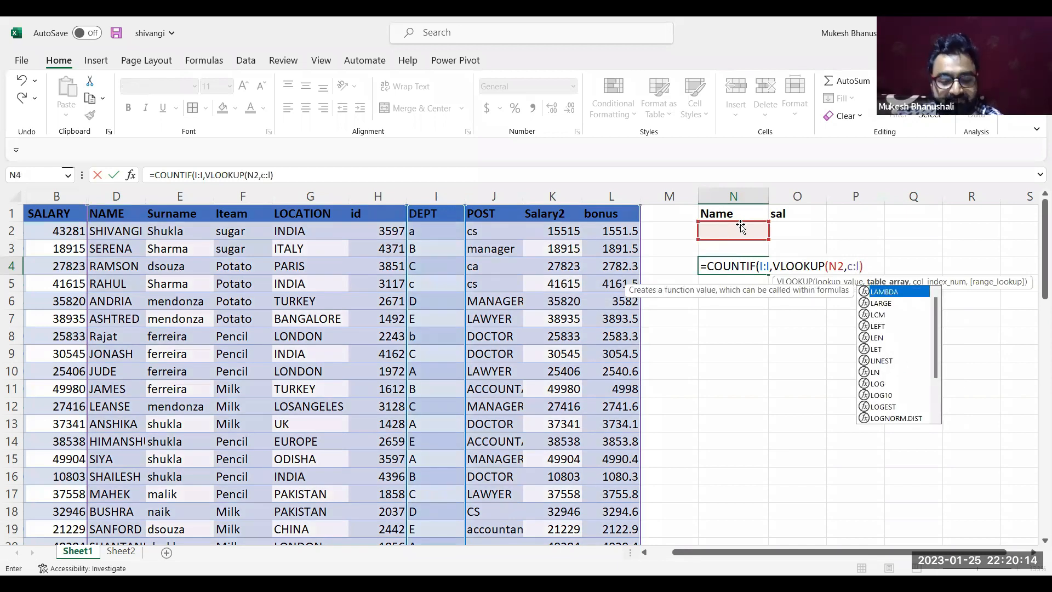
{"action": "type", "text": ","}
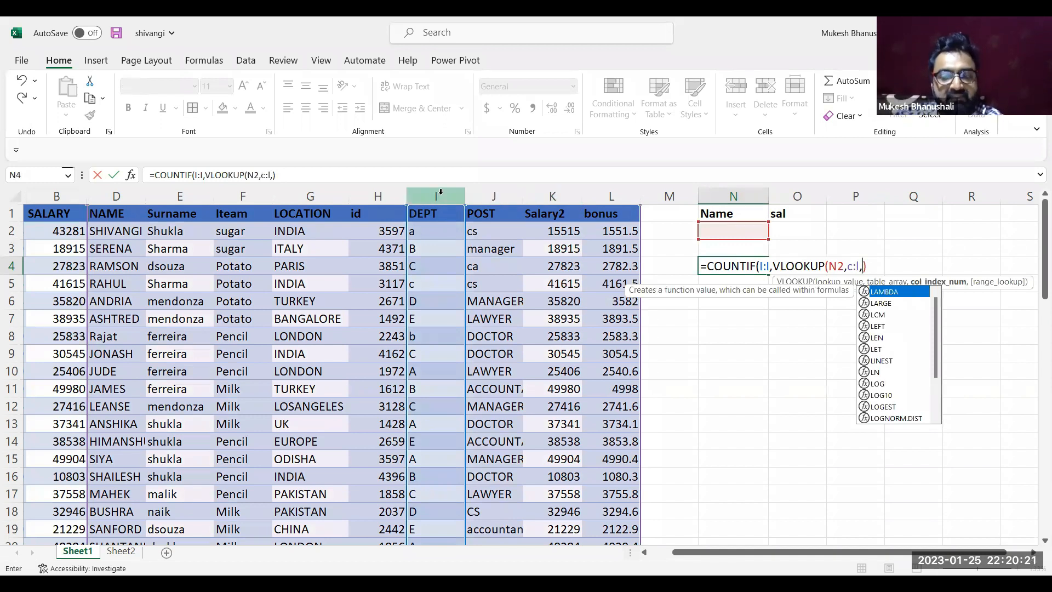
{"action": "type", "text": "7,0"}
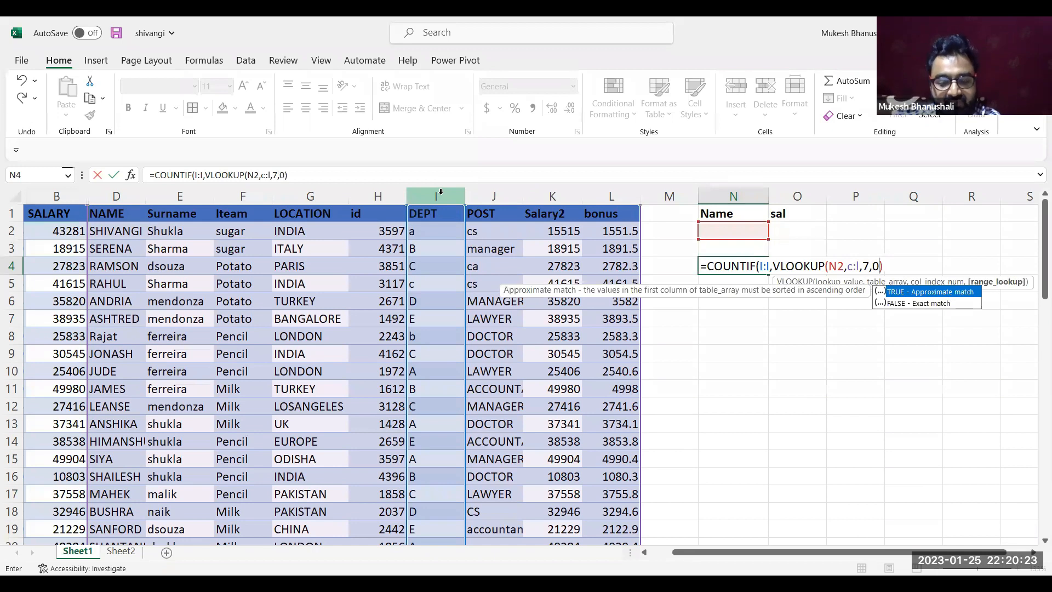
{"action": "type", "text": ")"}
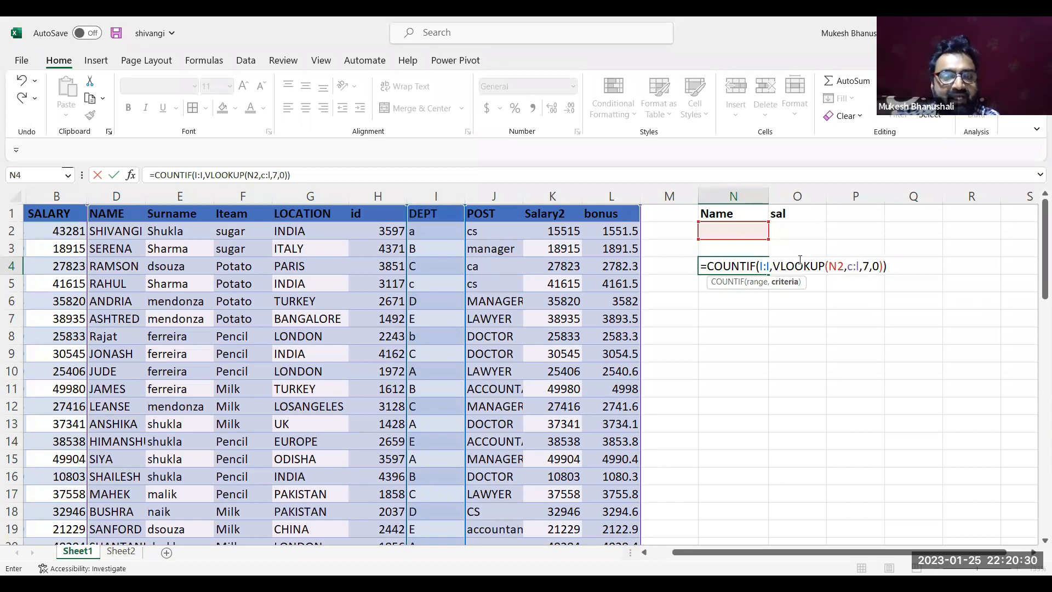
{"action": "key", "text": "Return"}
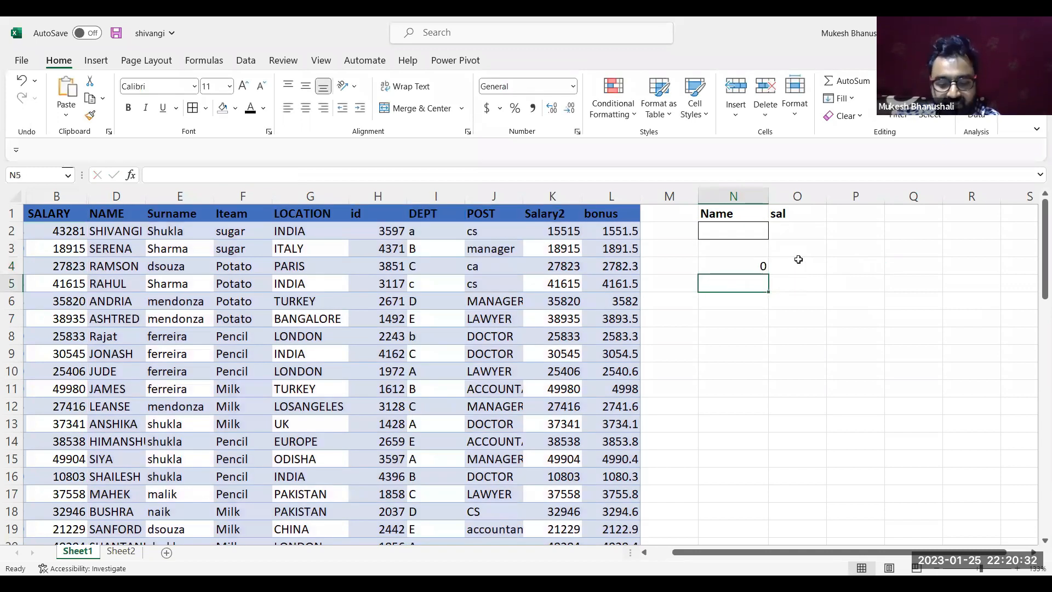
Enter the full name of the employee in row 2 into N2
{"action": "left_click", "coordinate": [758, 236]}
{"action": "type", "text": "shivangi"}
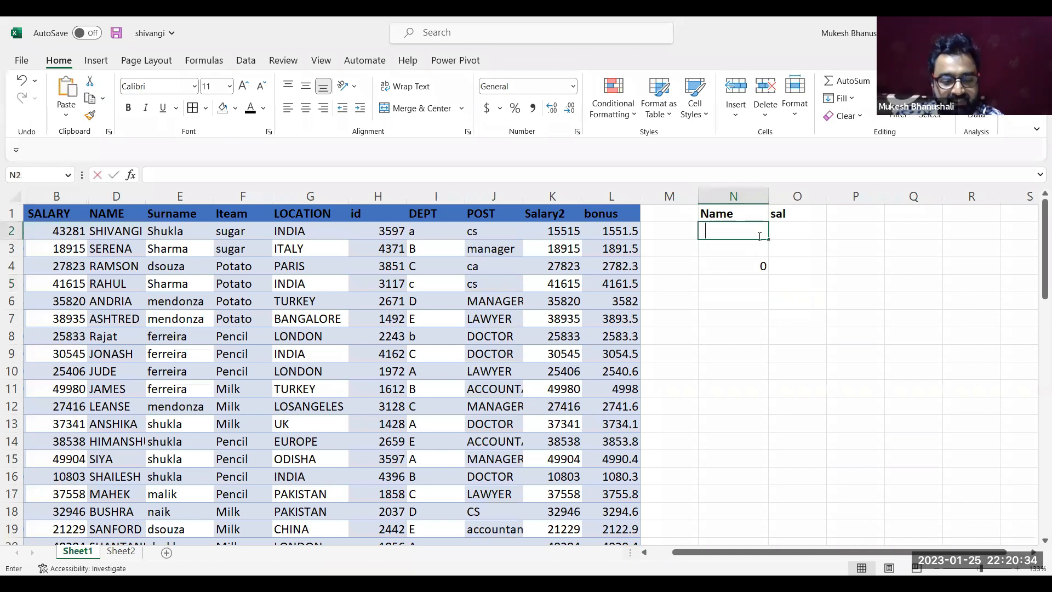
{"action": "type", "text": " shukla"}
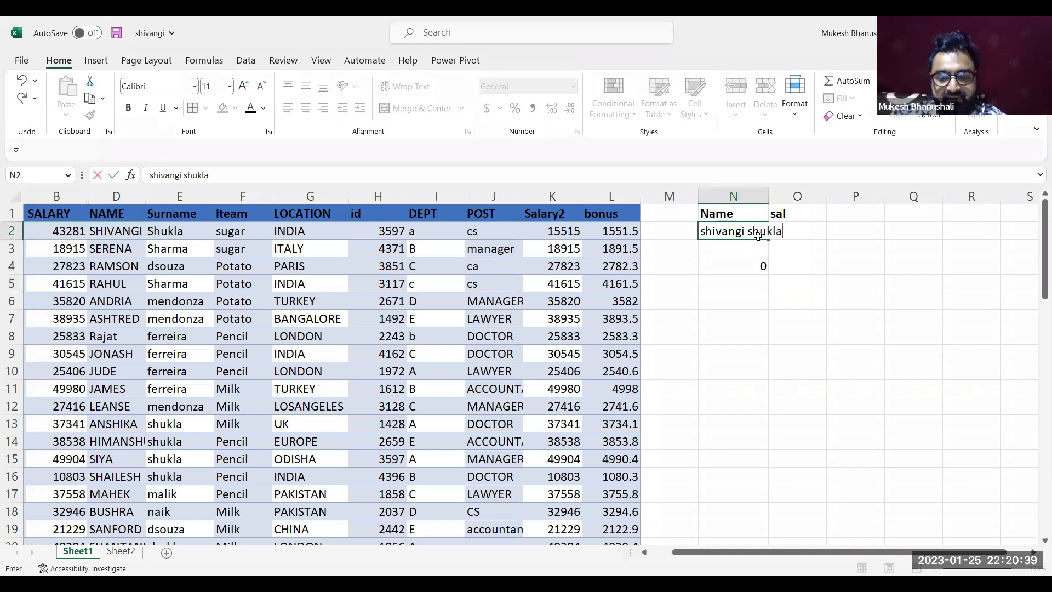
{"action": "key", "text": "Return"}
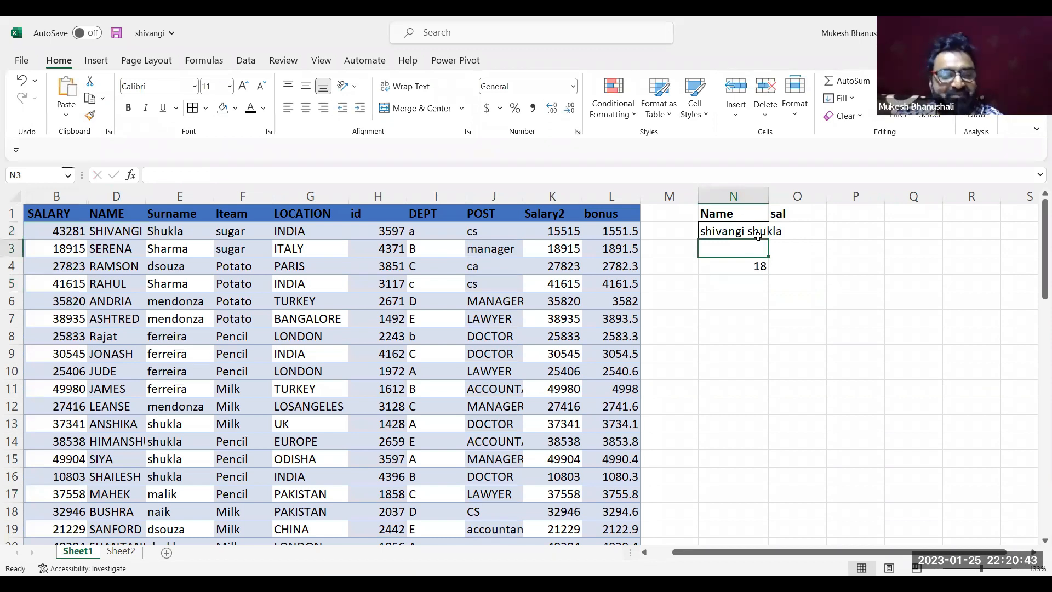
Replace the entry in N2 with a different employee's full name
{"action": "left_click", "coordinate": [757, 235]}
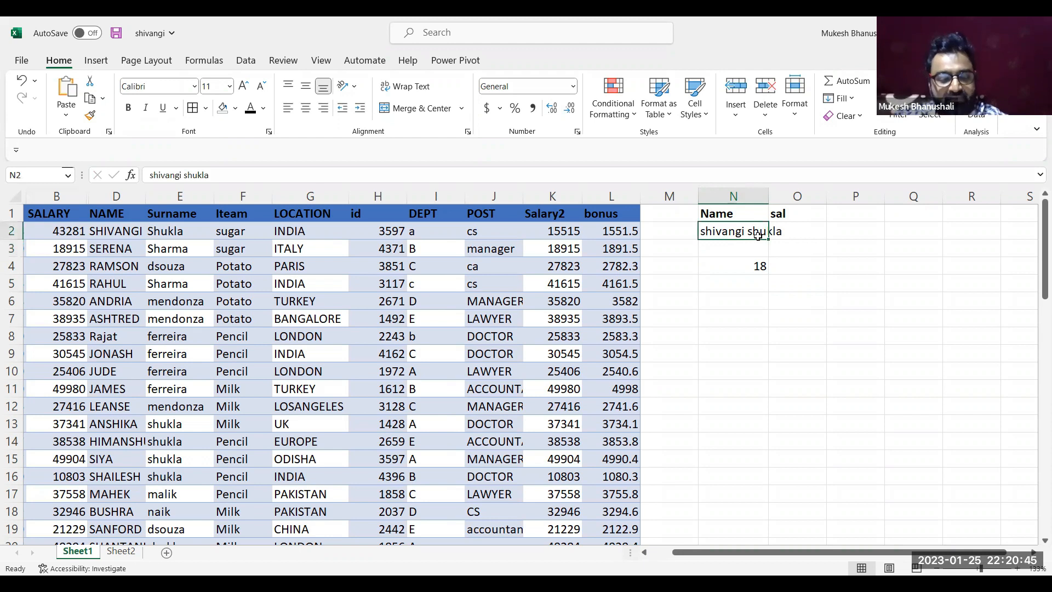
{"action": "type", "text": "rahu"}
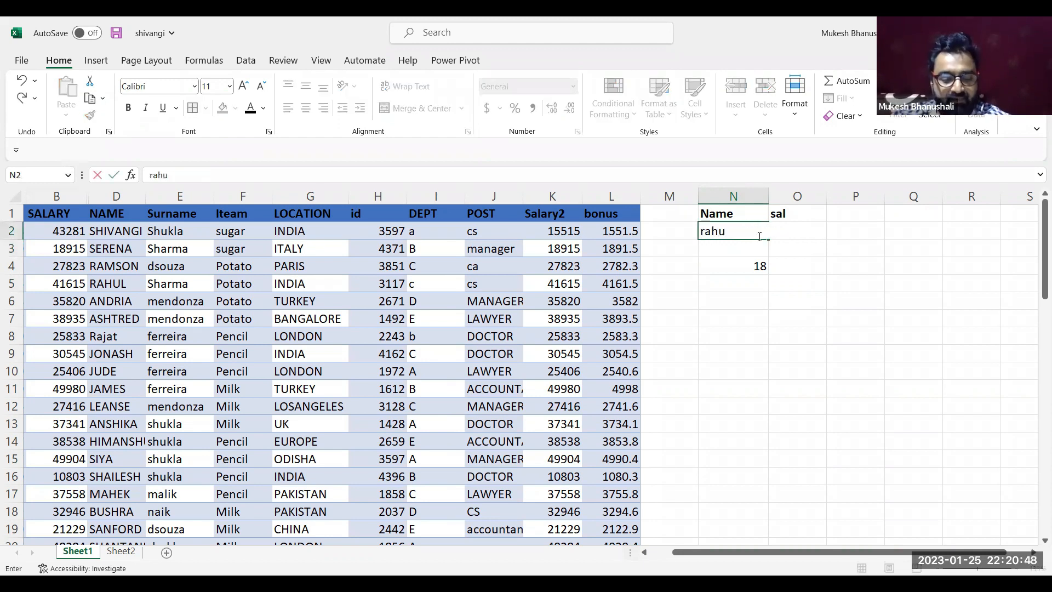
{"action": "type", "text": "l shetty"}
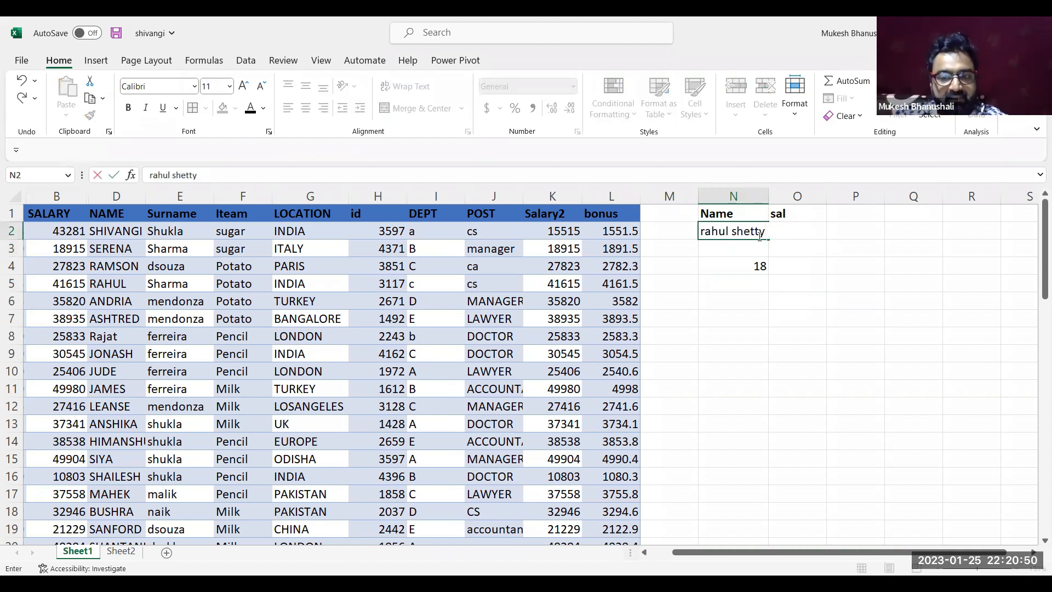
{"action": "key", "text": "Return"}
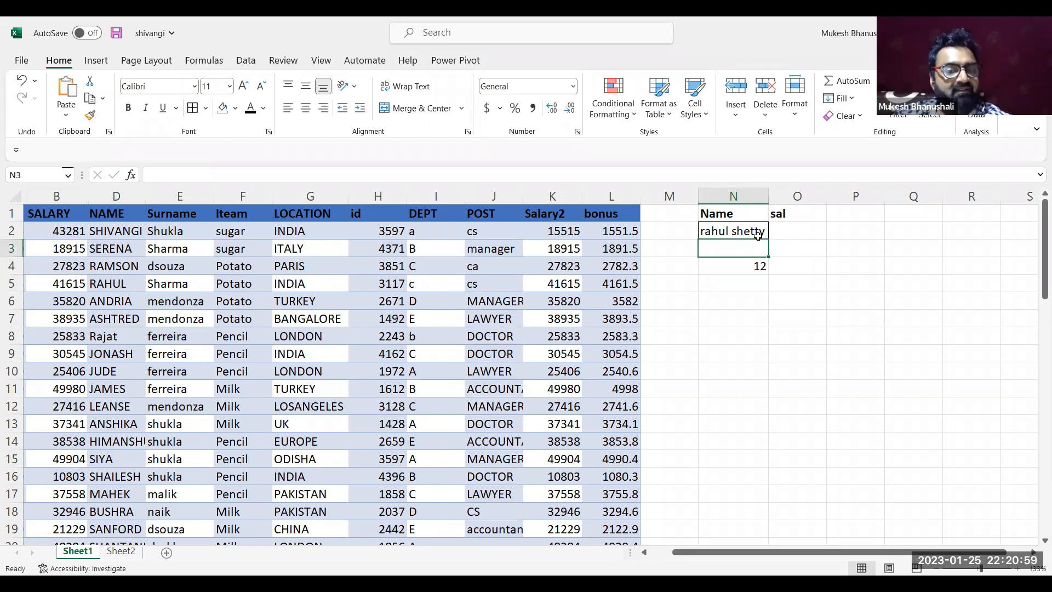
Examine the COUNTIF range I:I and the nested VLOOKUP arguments in the N4 formula
{"action": "double_click", "coordinate": [755, 268]}
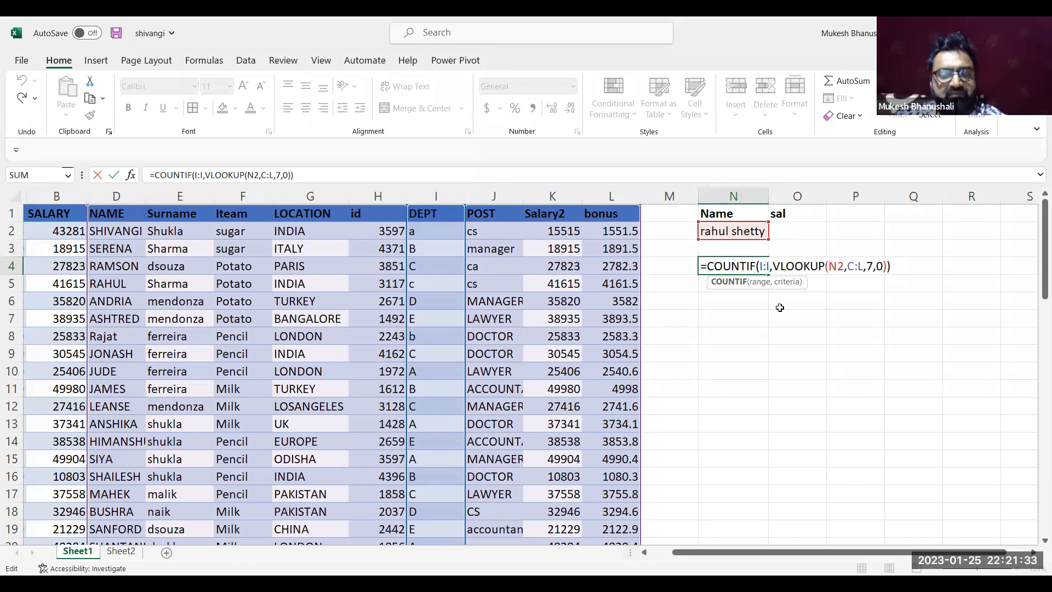
{"action": "double_click", "coordinate": [761, 266]}
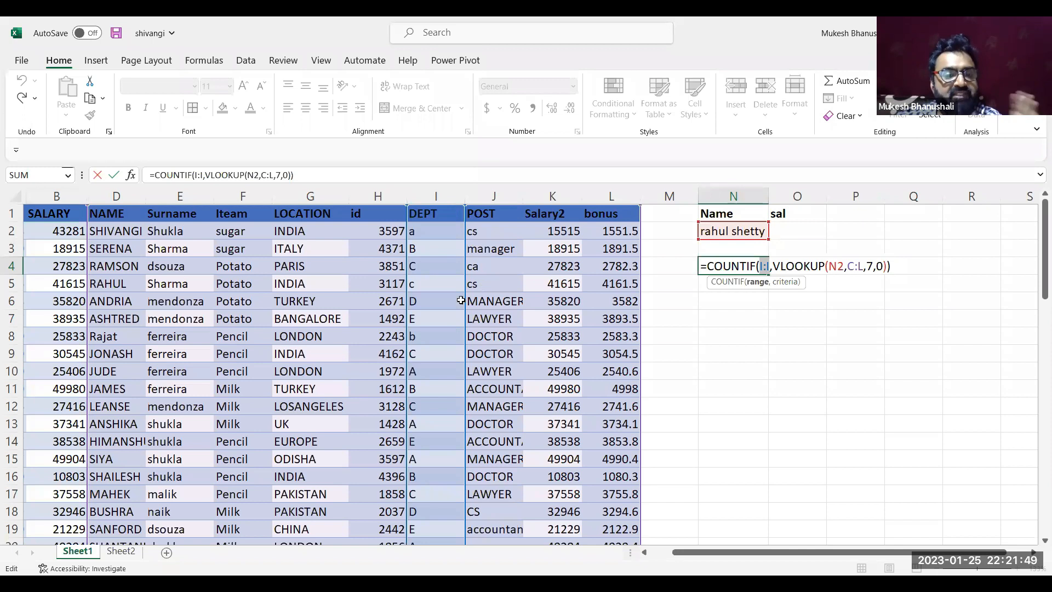
{"action": "left_click", "coordinate": [775, 266]}
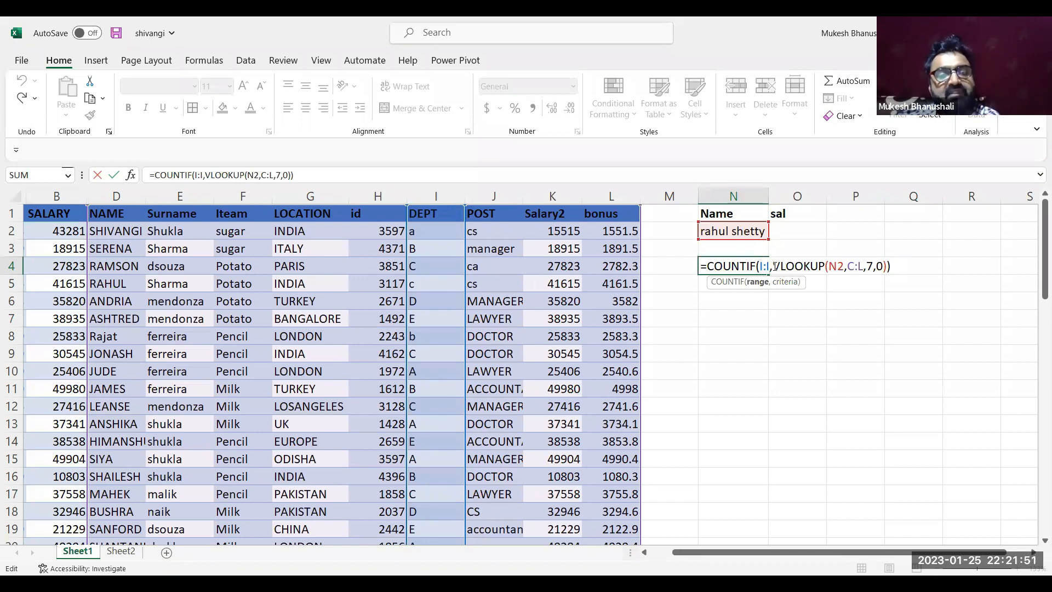
{"action": "left_click", "coordinate": [774, 267]}
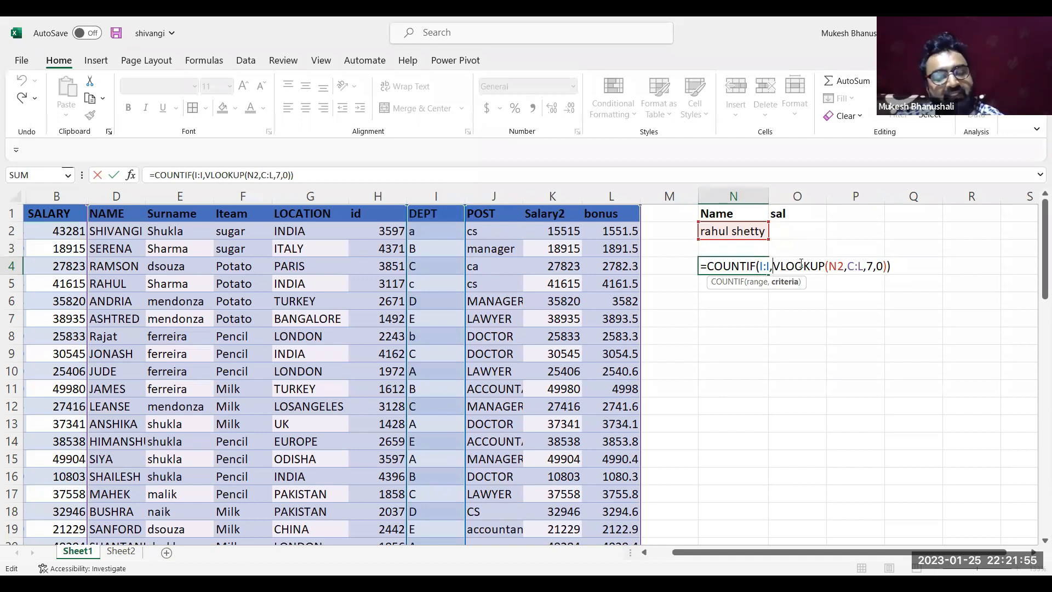
{"action": "double_click", "coordinate": [832, 268]}
{"action": "double_click", "coordinate": [869, 266]}
Try "b" in place of the nested VLOOKUP in N4, and restore the VLOOKUP criterion
{"action": "double_click", "coordinate": [778, 267]}
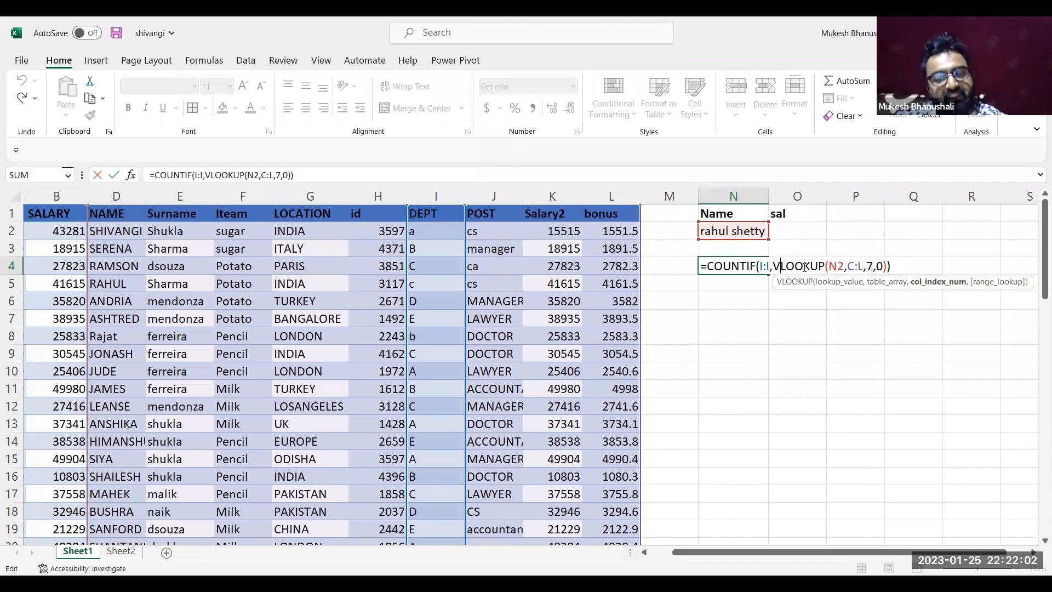
{"action": "left_click", "coordinate": [884, 265], "text": "shift"}
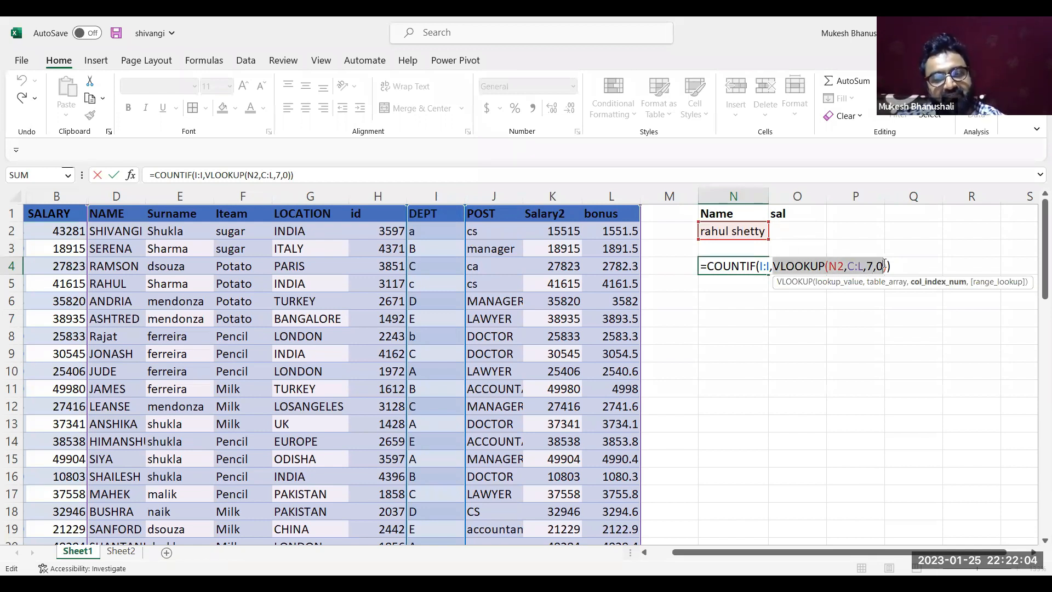
{"action": "left_click", "coordinate": [887, 266], "text": "shift"}
{"action": "key", "text": "ctrl+c"}
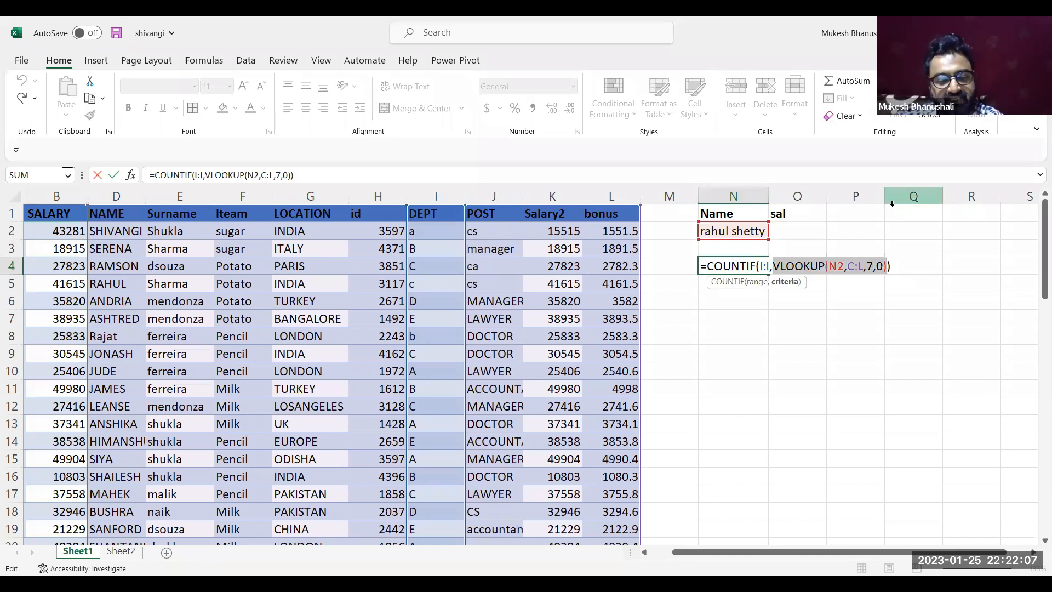
{"action": "type", "text": "\"b\""}
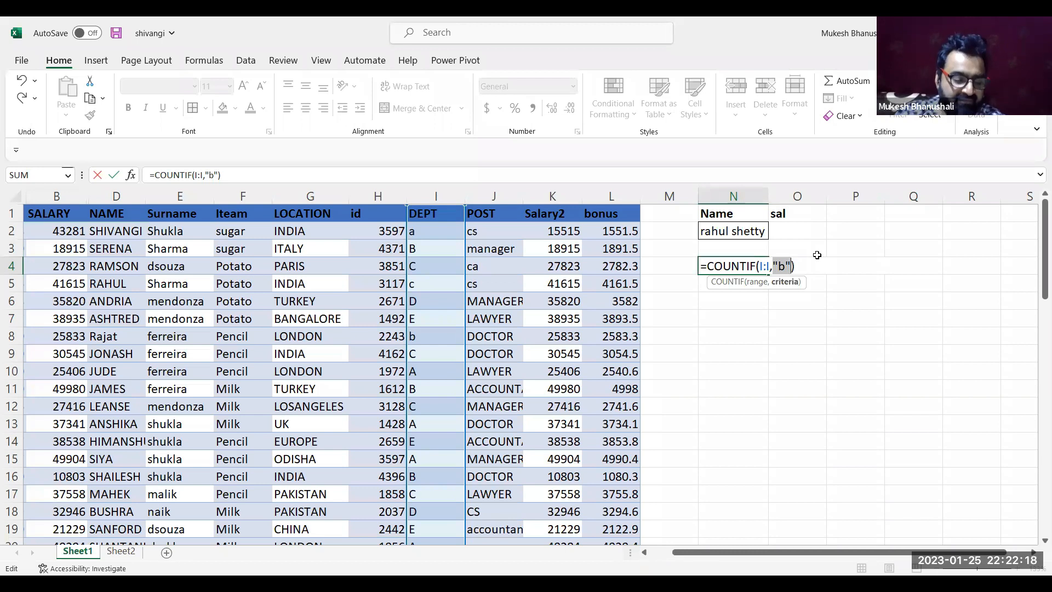
{"action": "key", "text": "ctrl+v"}
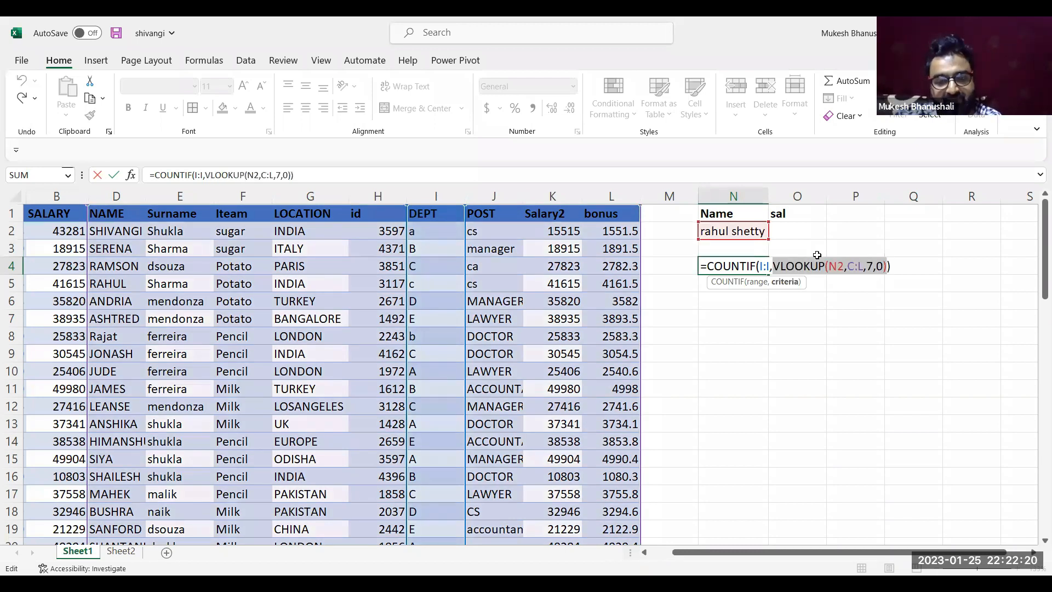
{"action": "key", "text": "Return"}
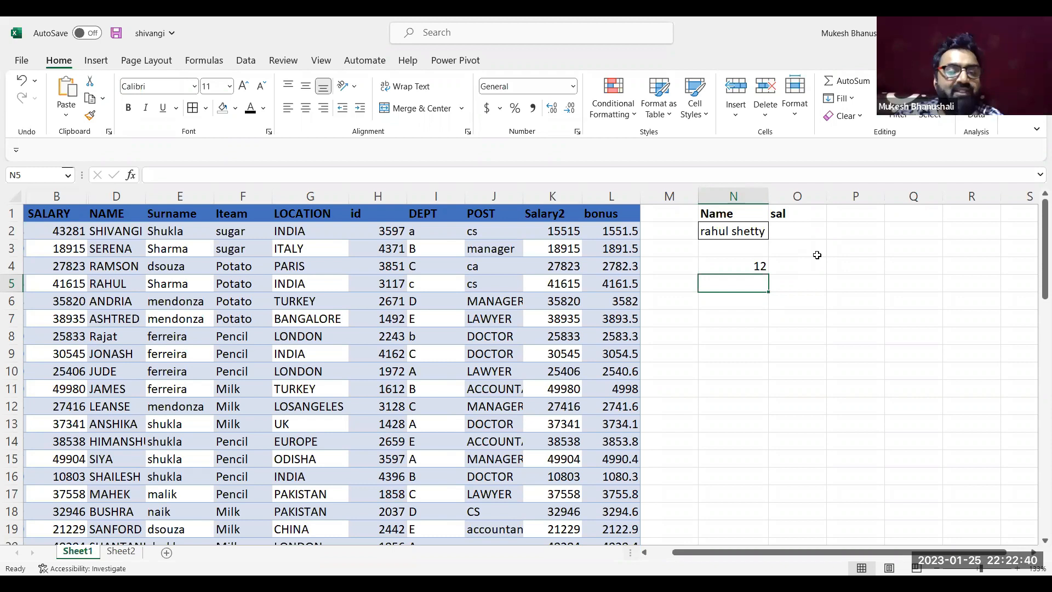
Swap the VLOOKUP criterion in N4 for "b" once more, and undo the swap
{"action": "double_click", "coordinate": [748, 267]}
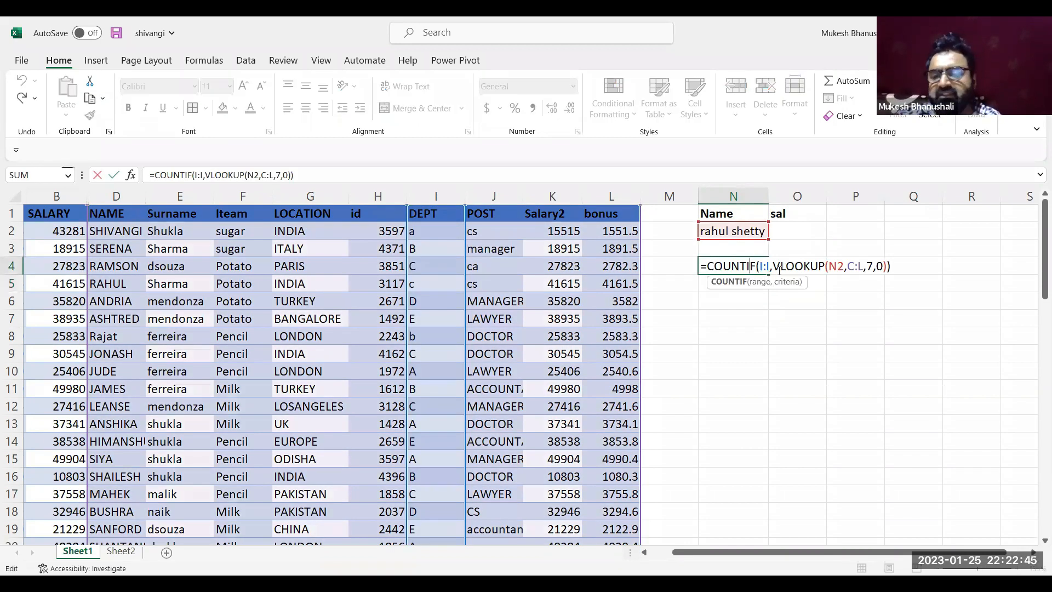
{"action": "left_click_drag", "start_coordinate": [773, 267], "coordinate": [888, 262]}
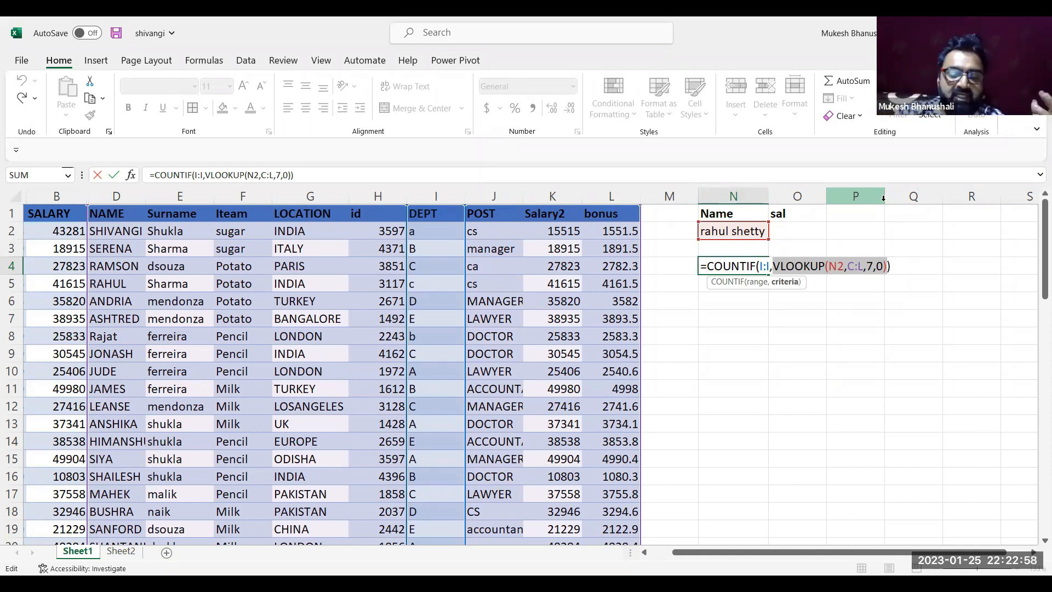
{"action": "type", "text": "\"b\""}
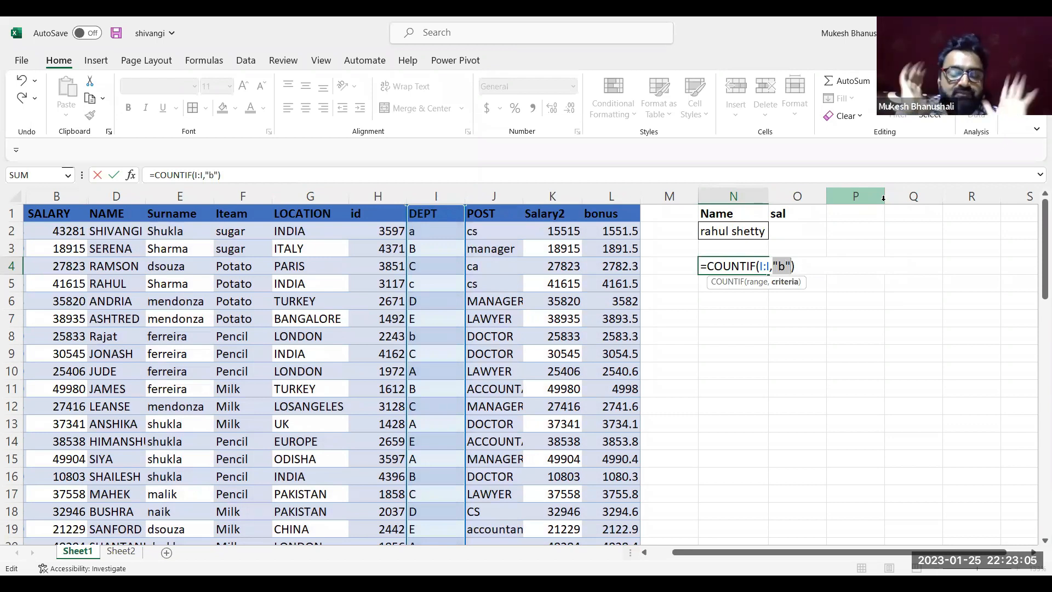
{"action": "key", "text": "ctrl+z"}
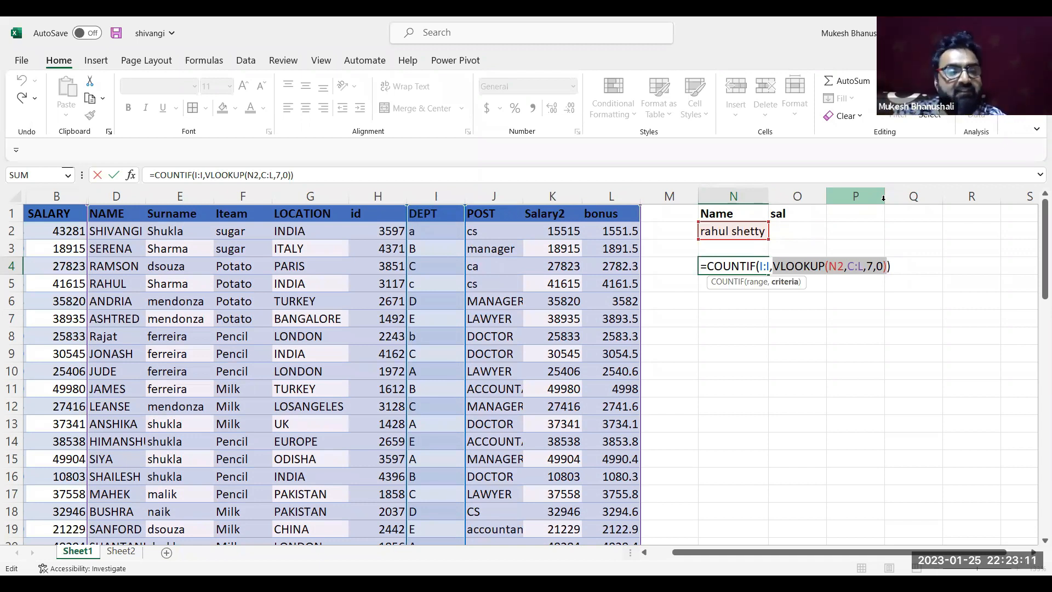
{"action": "key", "text": "Return"}
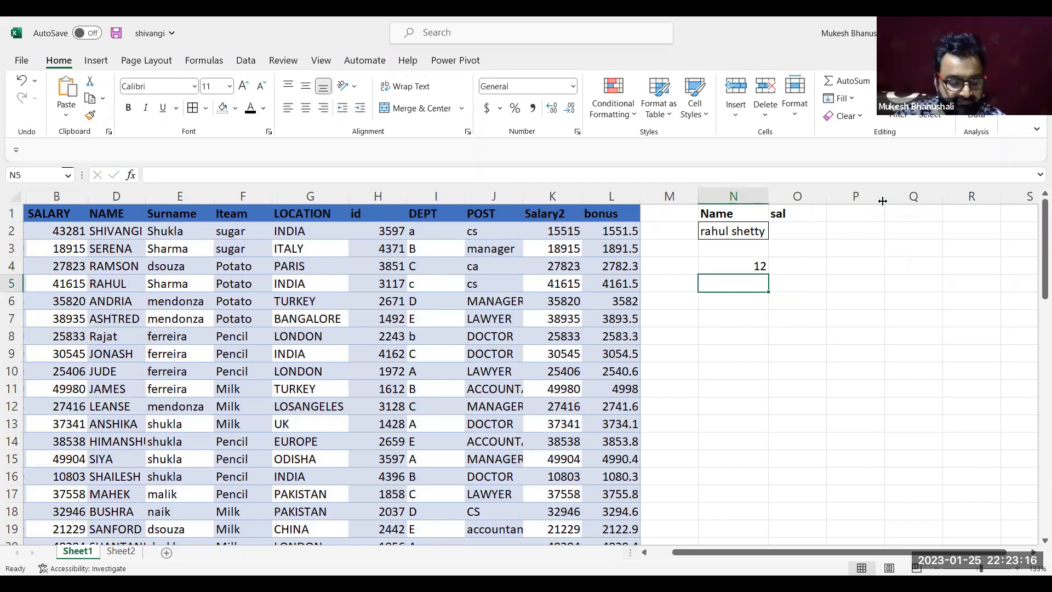
Enter =SUM(B:B) in O7 to total the SALARY column
{"action": "left_click", "coordinate": [782, 323]}
{"action": "type", "text": "="}
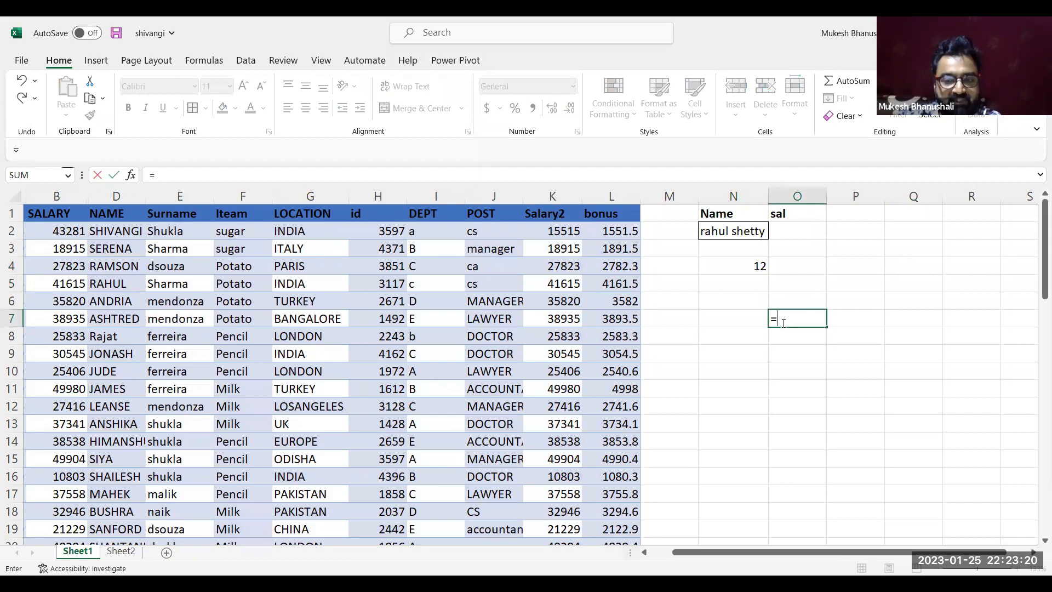
{"action": "type", "text": "SUM("}
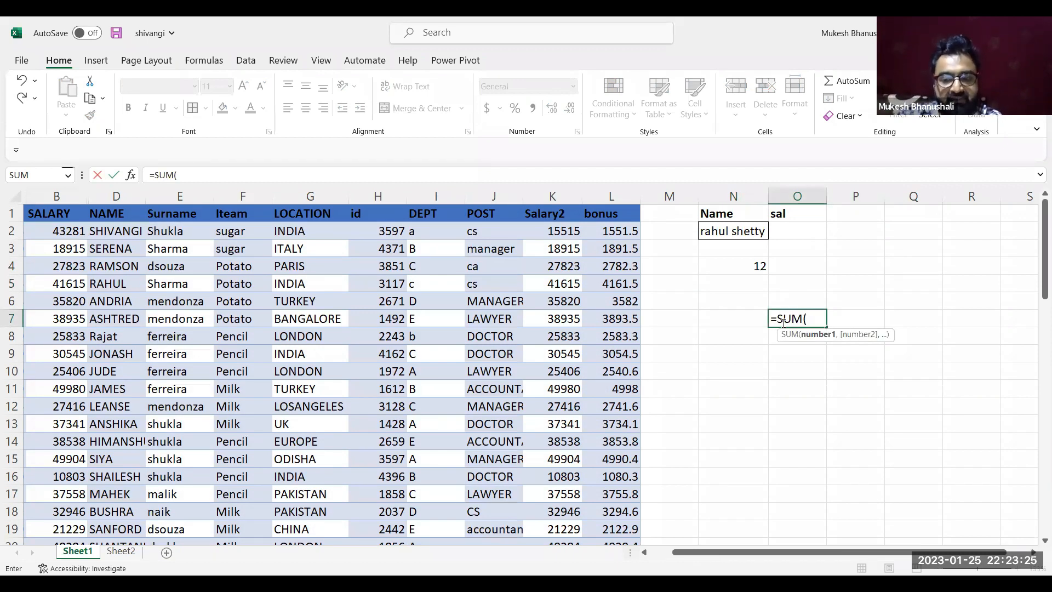
{"action": "type", "text": "b:b)"}
{"action": "key", "text": "shift+Left"}
{"action": "key", "text": "shift+Left"}
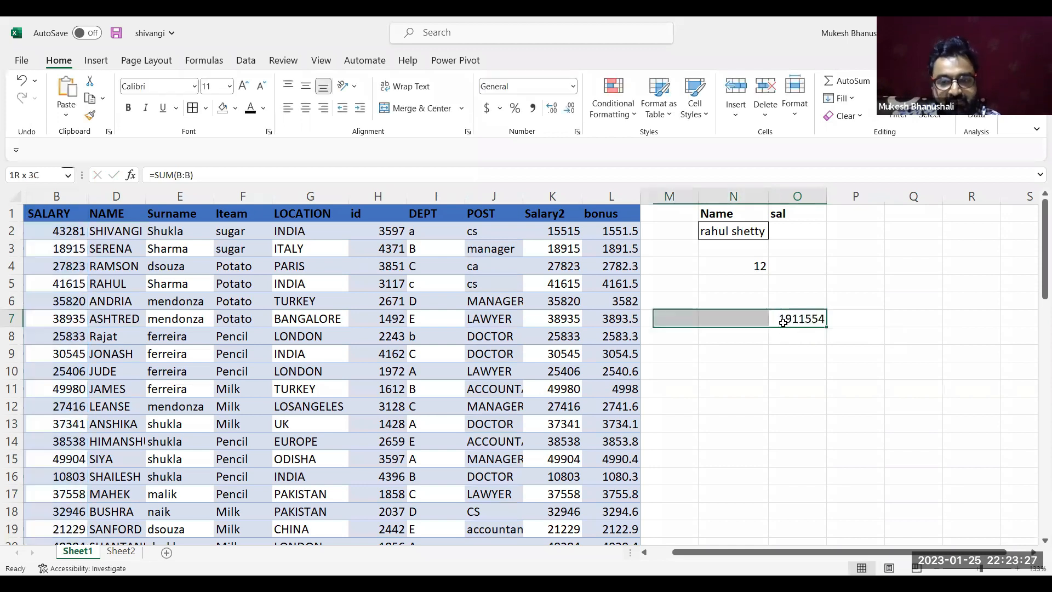
{"action": "key", "text": "Right"}
{"action": "key", "text": "Left"}
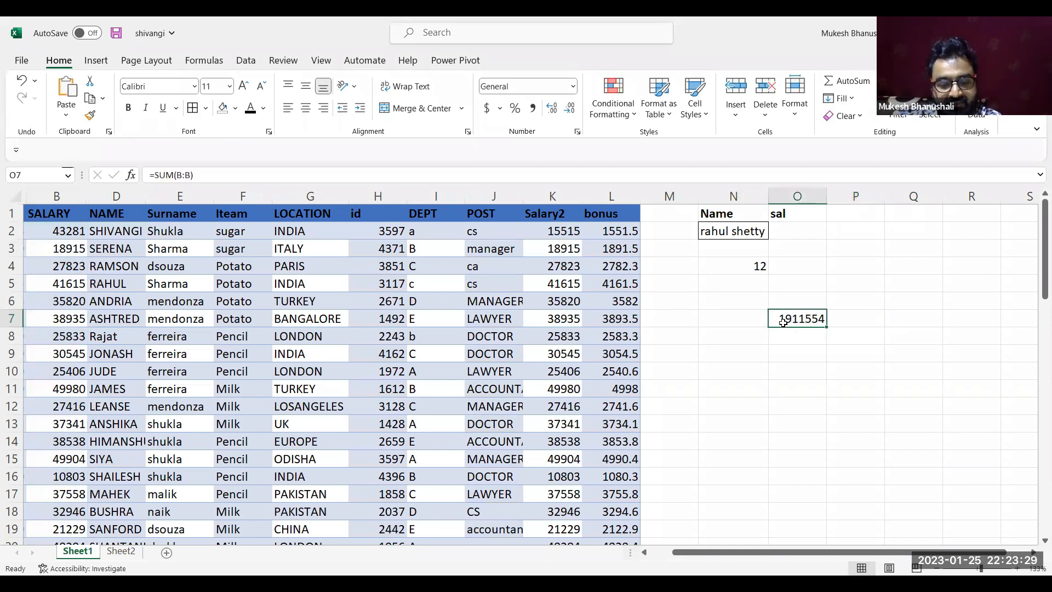
Evaluate the SUM(B:B) part inside the O7 formula in place, and restore the original formula
{"action": "key", "text": "F2"}
{"action": "key", "text": "Left"}
{"action": "key", "text": "shift+Left"}
{"action": "key", "text": "shift+Left"}
{"action": "key", "text": "shift+Left"}
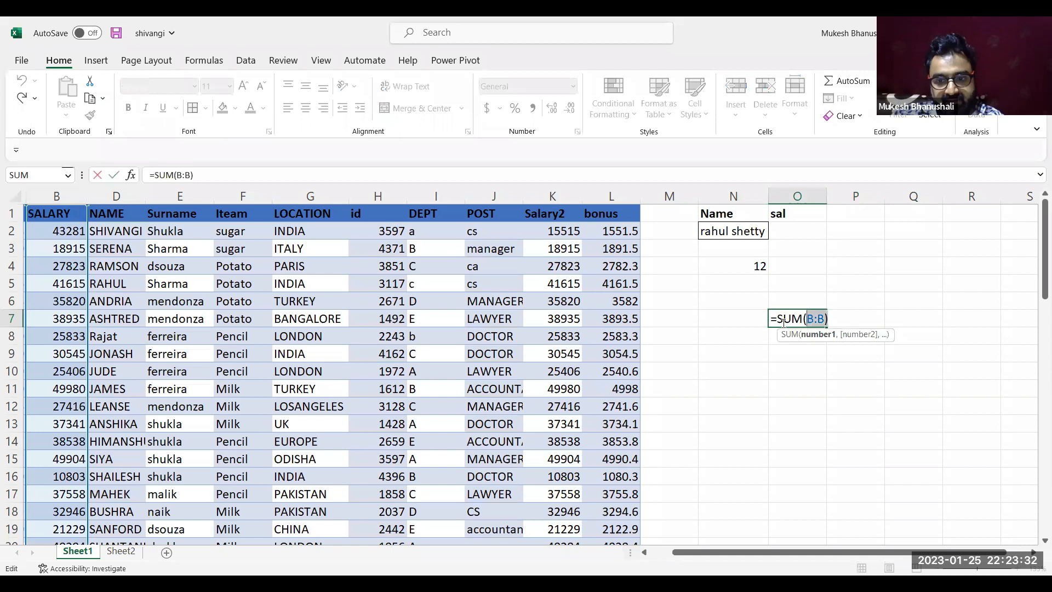
{"action": "key", "text": "shift+Left"}
{"action": "key", "text": "shift+Left"}
{"action": "key", "text": "shift+Left"}
{"action": "key", "text": "shift+Left"}
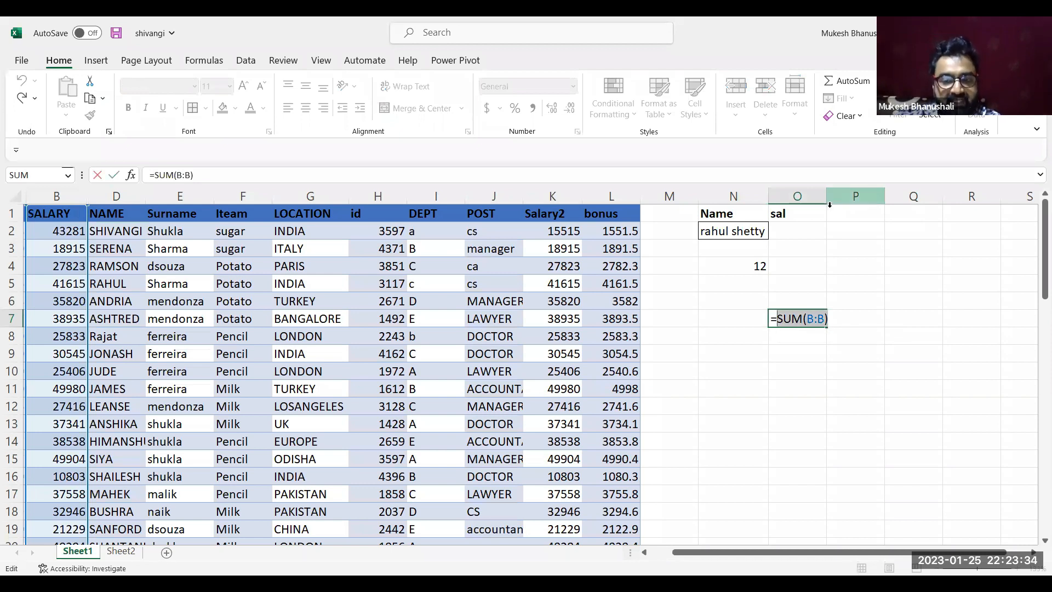
{"action": "key", "text": "F9"}
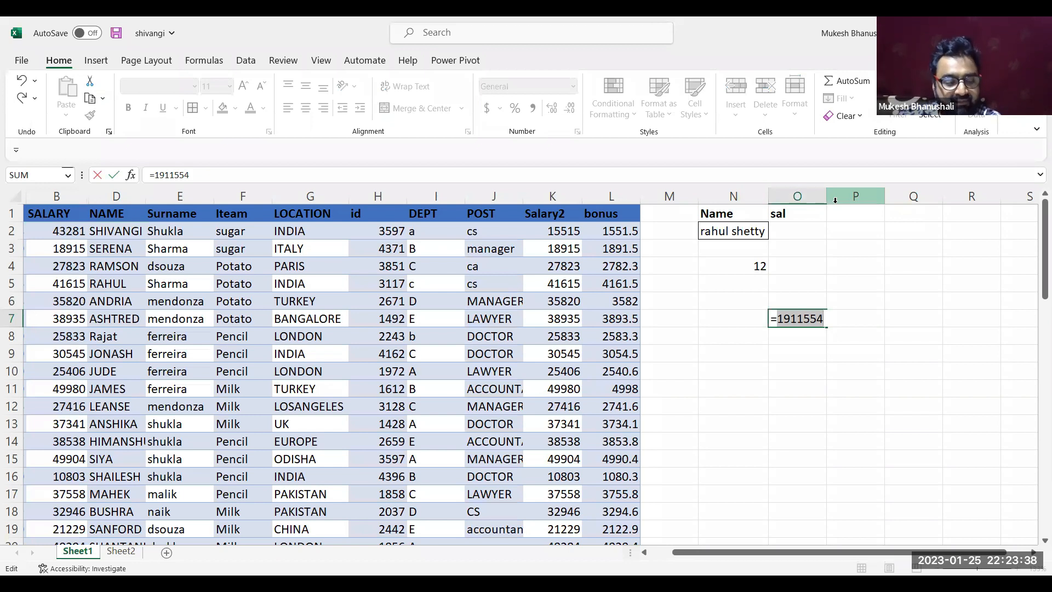
{"action": "key", "text": "ctrl+z"}
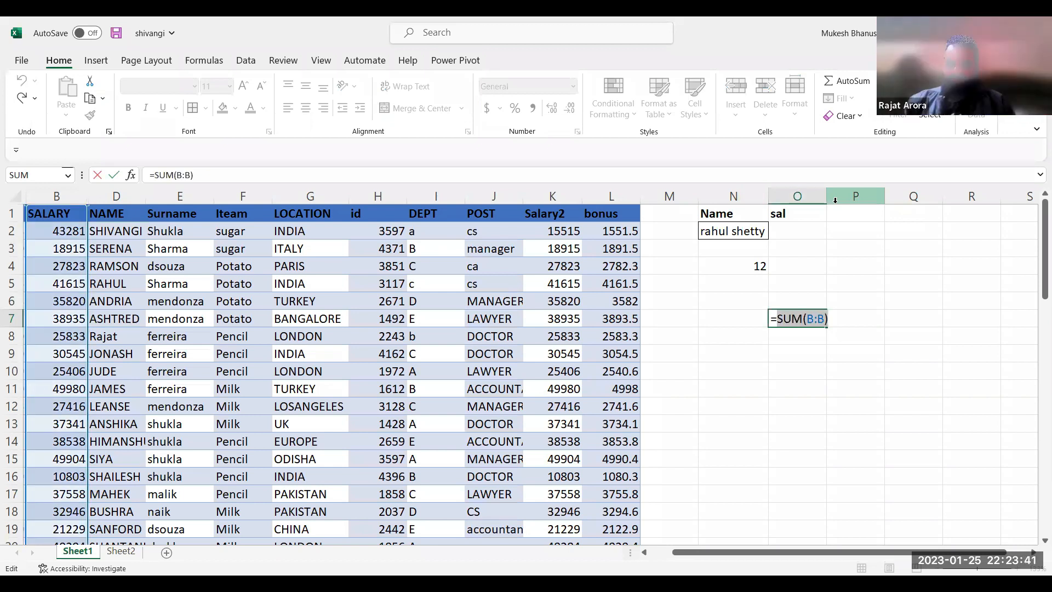
{"action": "key", "text": "Escape"}
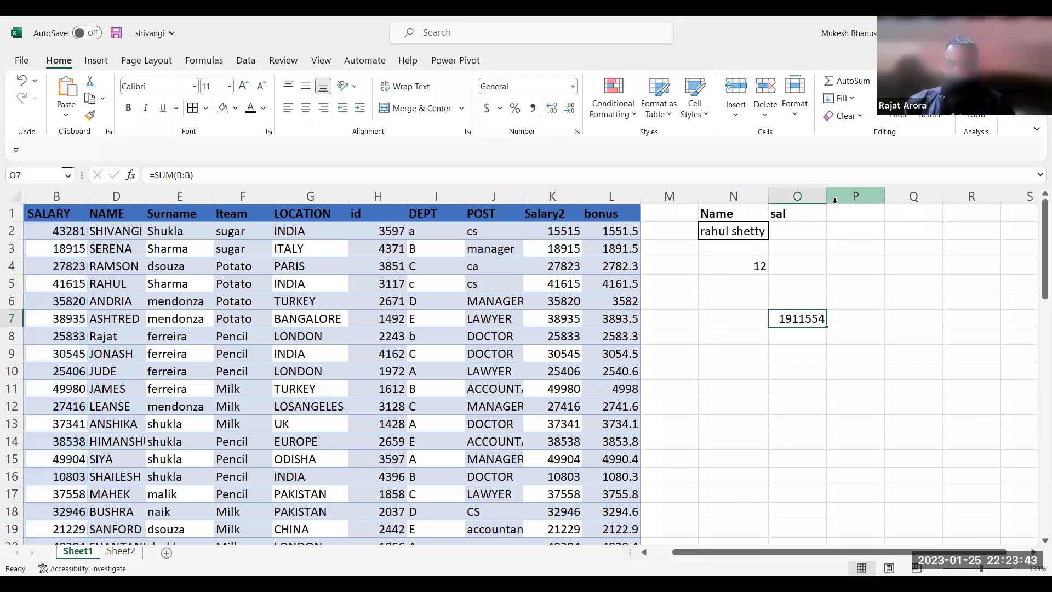
Clear the SUM formula from O7, the lookup name from N2 and the COUNTIF formula from N4
{"action": "key", "text": "Delete"}
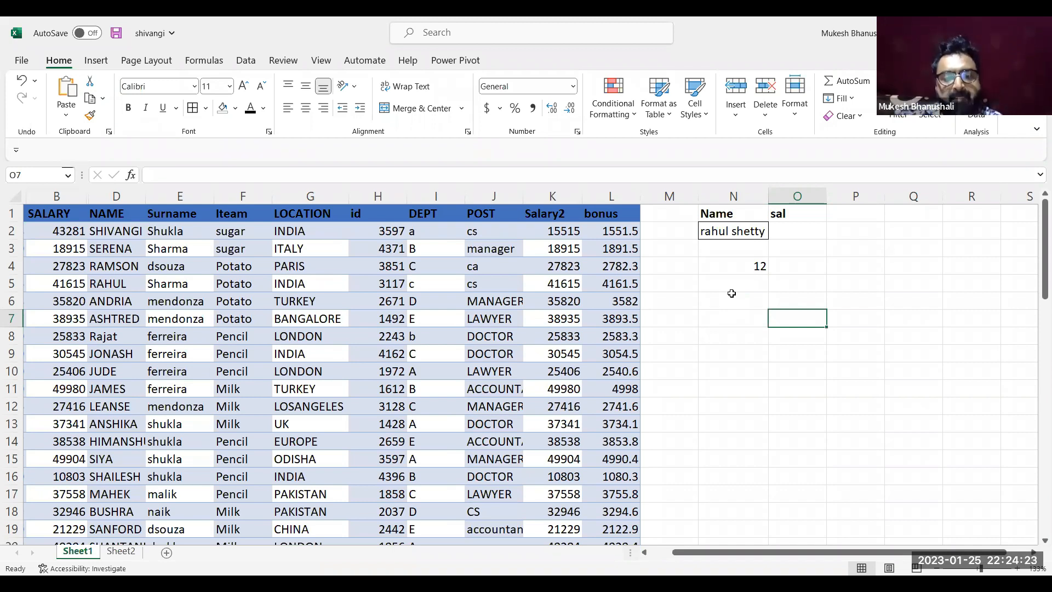
{"action": "left_click", "coordinate": [555, 196]}
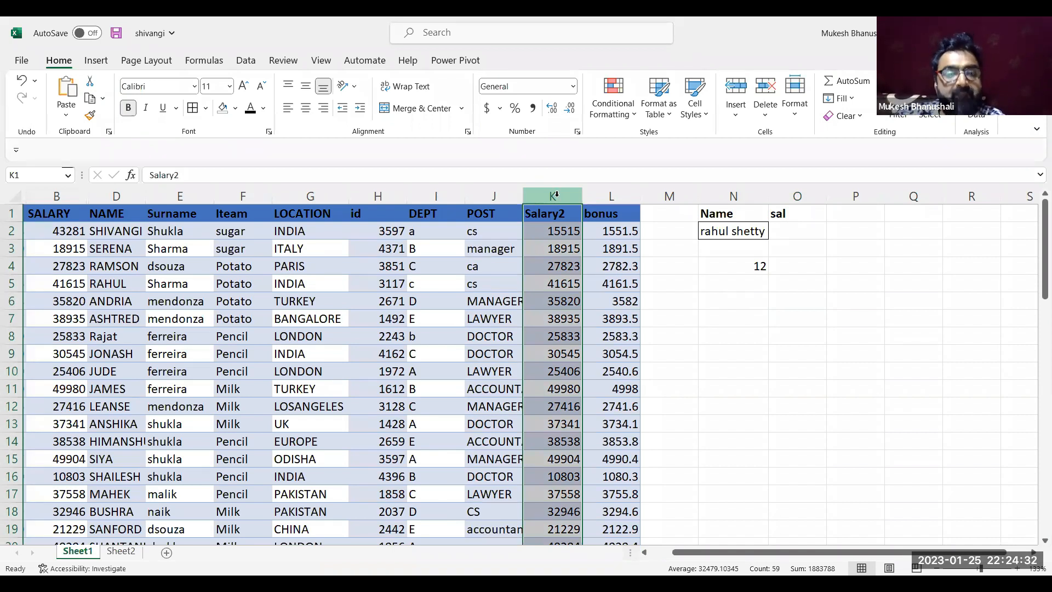
{"action": "left_click", "coordinate": [720, 268]}
{"action": "left_click", "coordinate": [745, 230]}
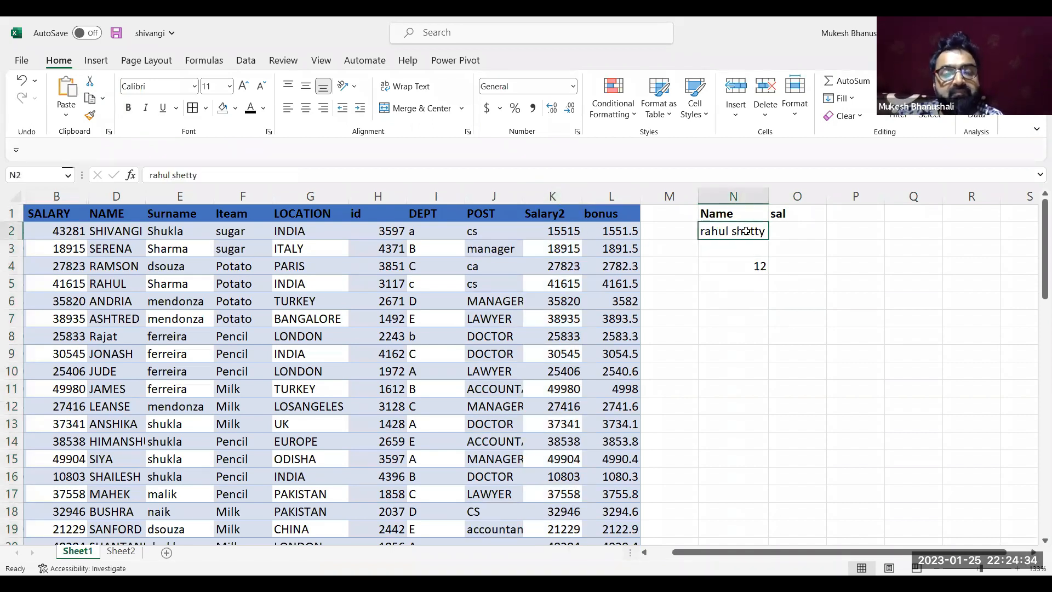
{"action": "key", "text": "Delete"}
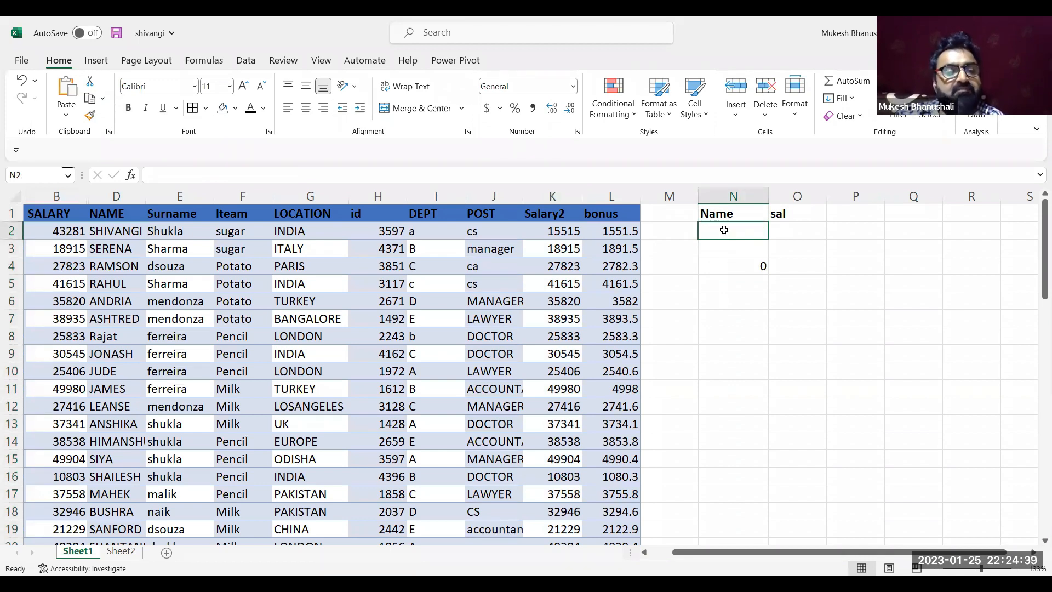
{"action": "left_click", "coordinate": [751, 271]}
{"action": "key", "text": "Delete"}
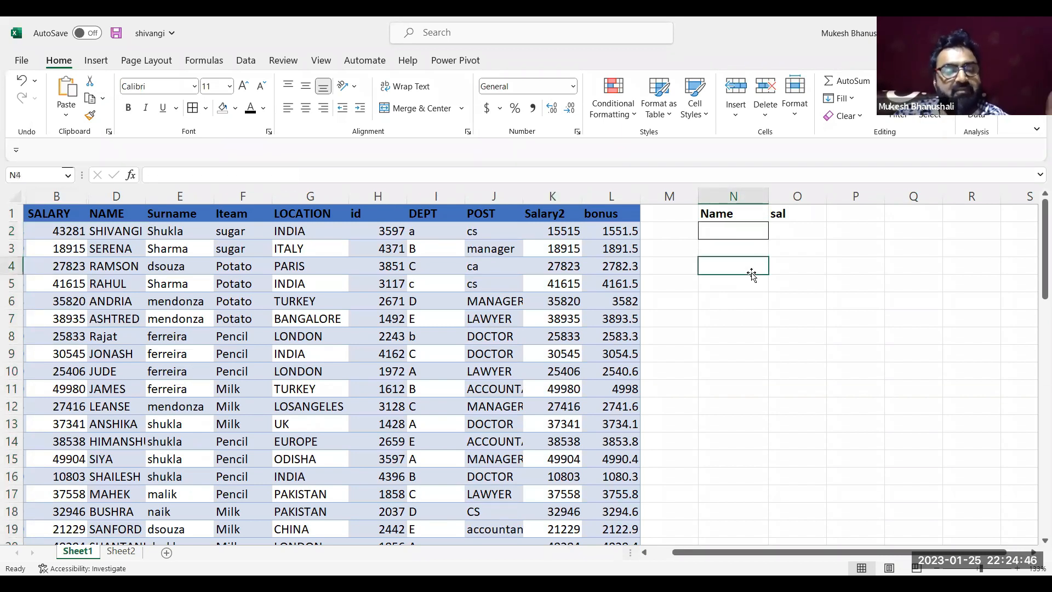
{"action": "left_click", "coordinate": [755, 319]}
{"action": "left_click", "coordinate": [731, 230]}
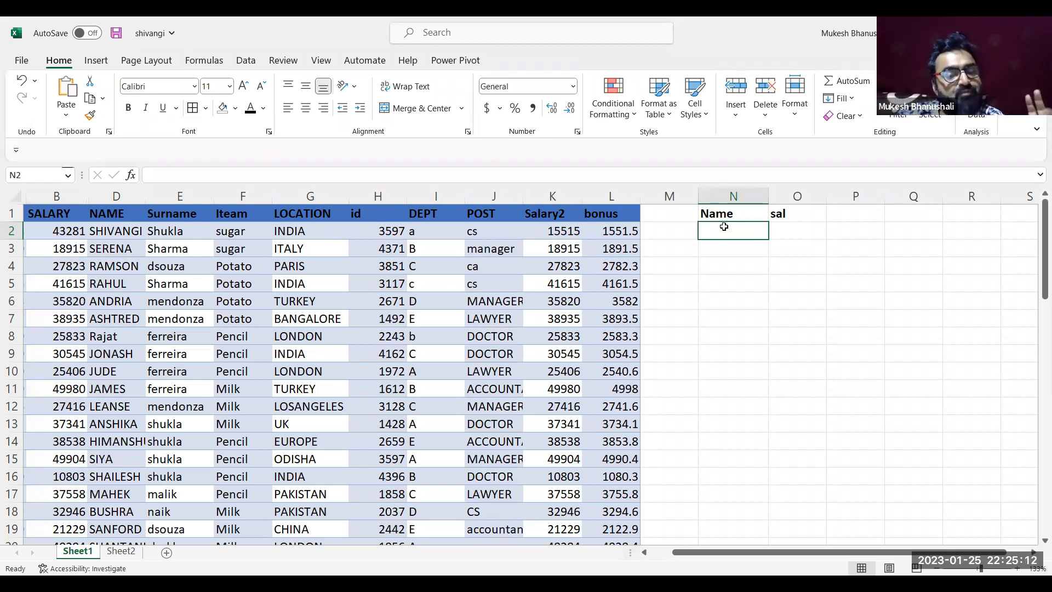
{"action": "left_click", "coordinate": [756, 296]}
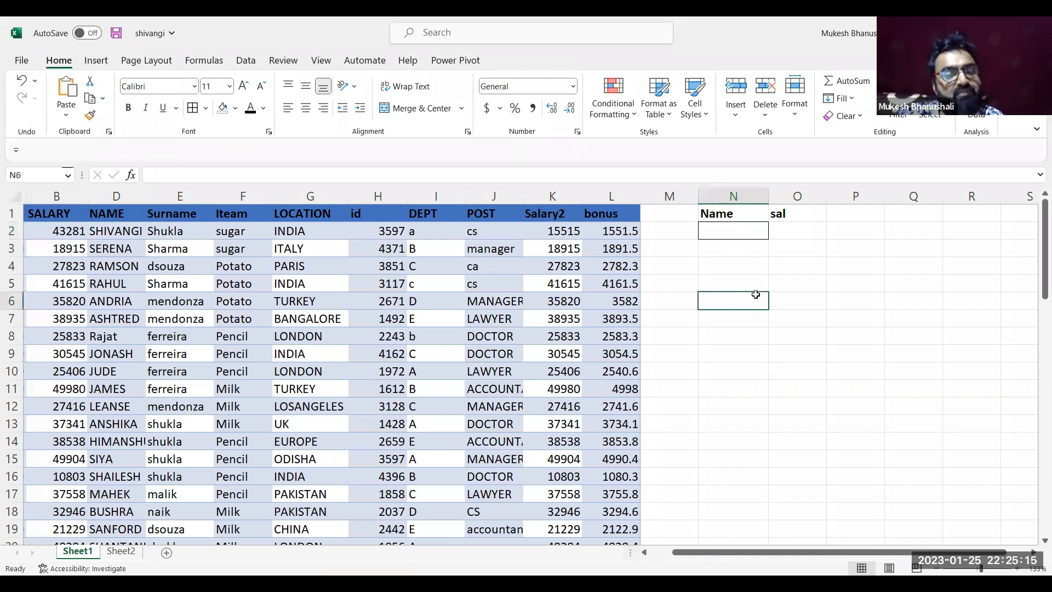
{"action": "left_click", "coordinate": [795, 225]}
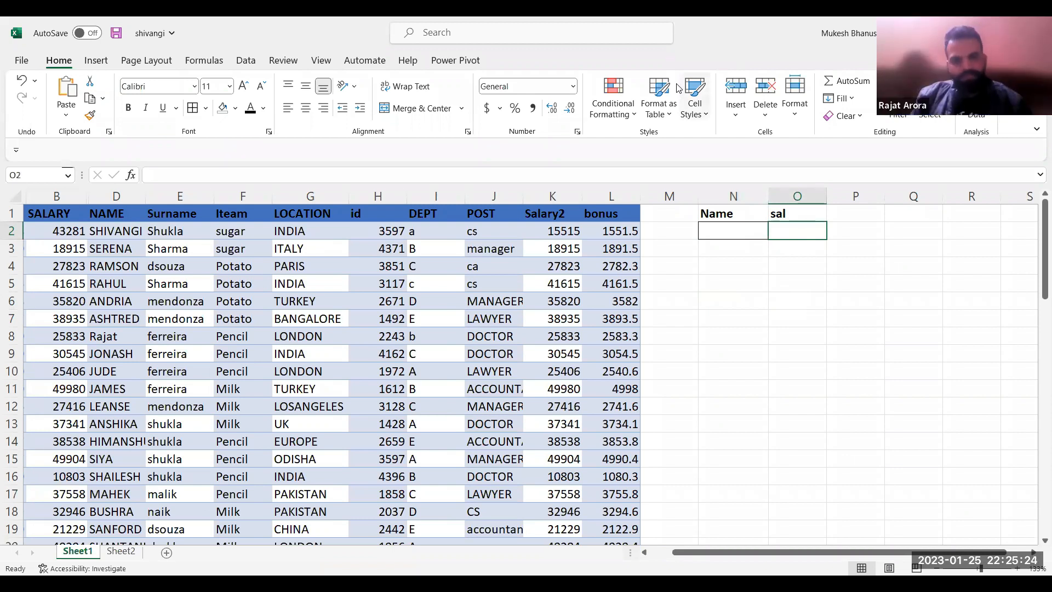
{"action": "key", "text": "alt+Tab"}
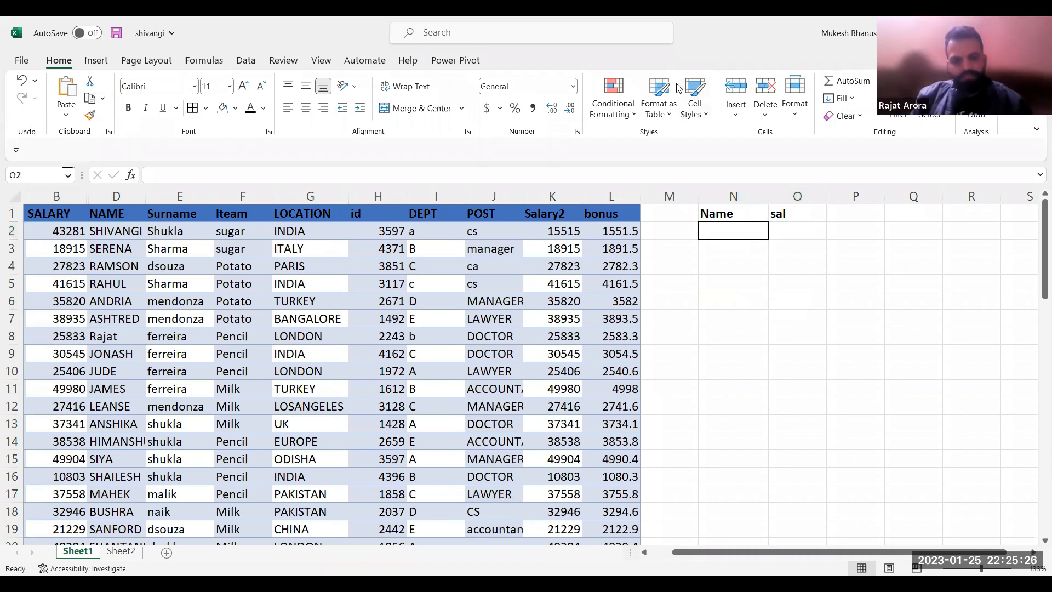
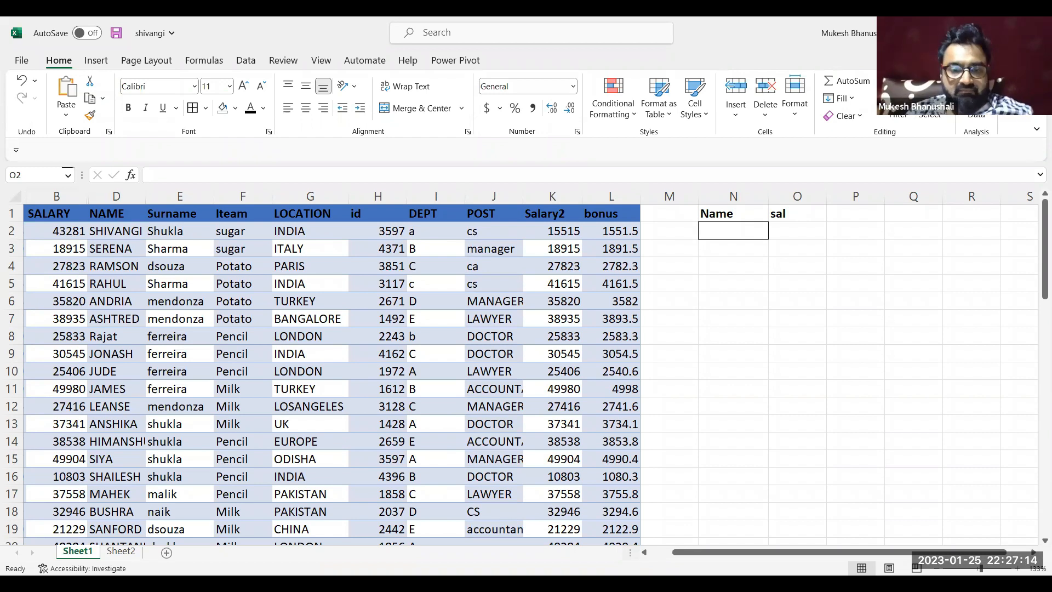
{"action": "left_click", "coordinate": [432, 187]}
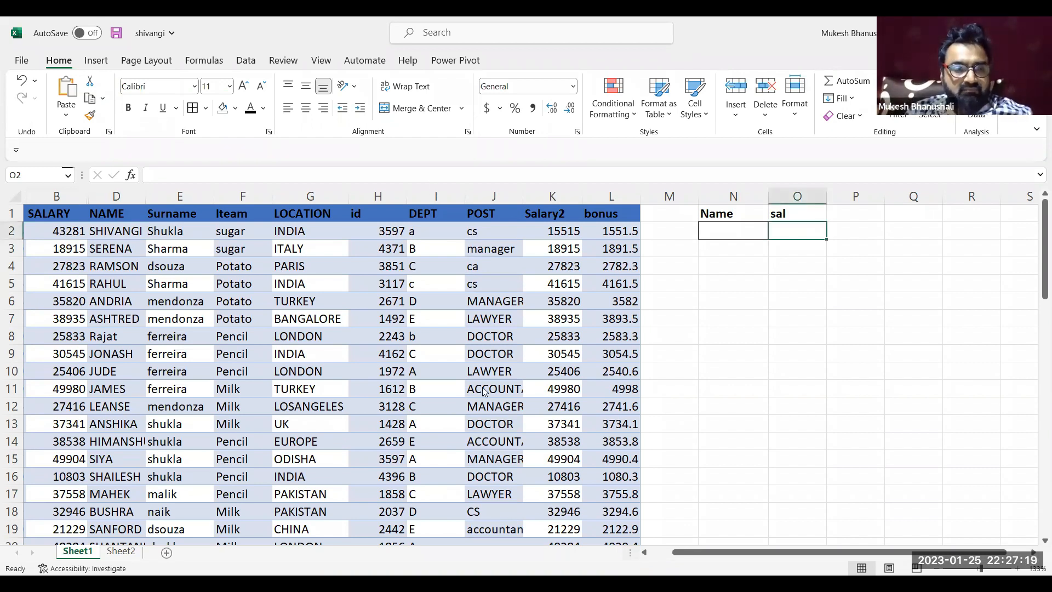
{"action": "left_click", "coordinate": [689, 321]}
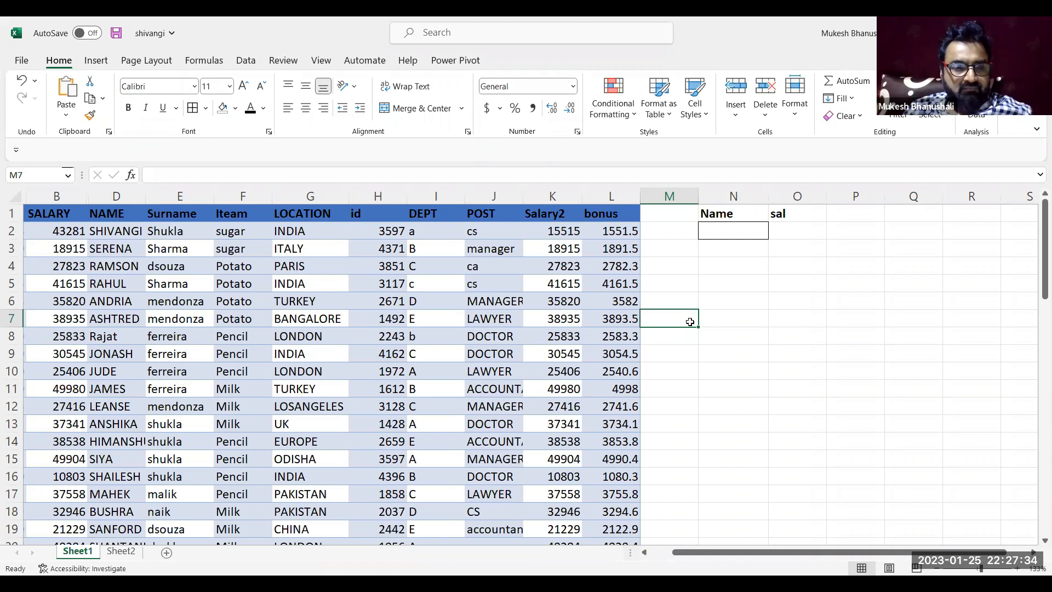
Copy the whole id column from Sheet1 into column A of Sheet2
{"action": "left_click", "coordinate": [368, 217]}
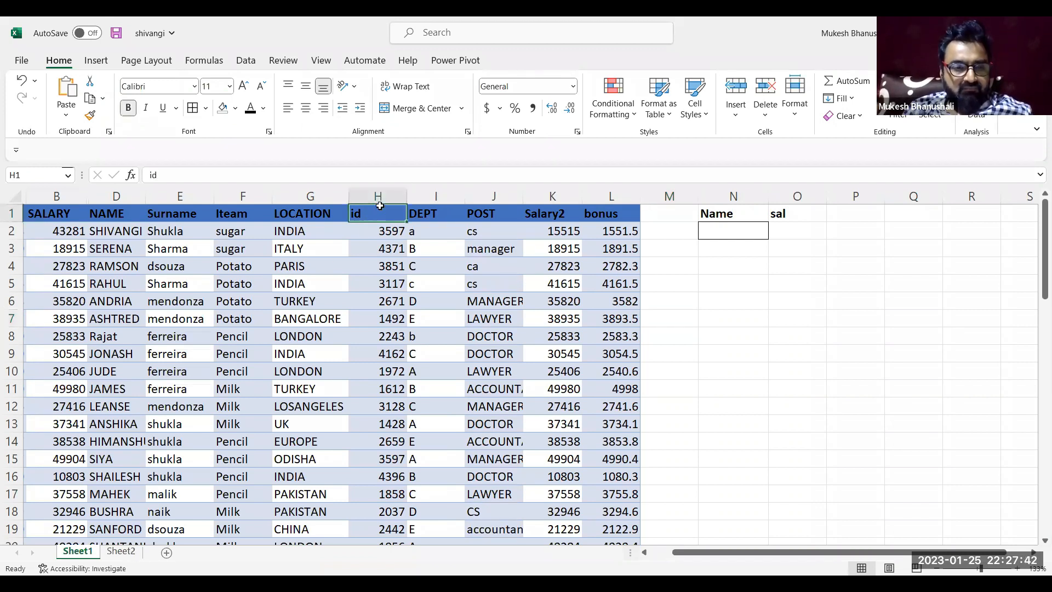
{"action": "left_click", "coordinate": [381, 199]}
{"action": "key", "text": "ctrl+c"}
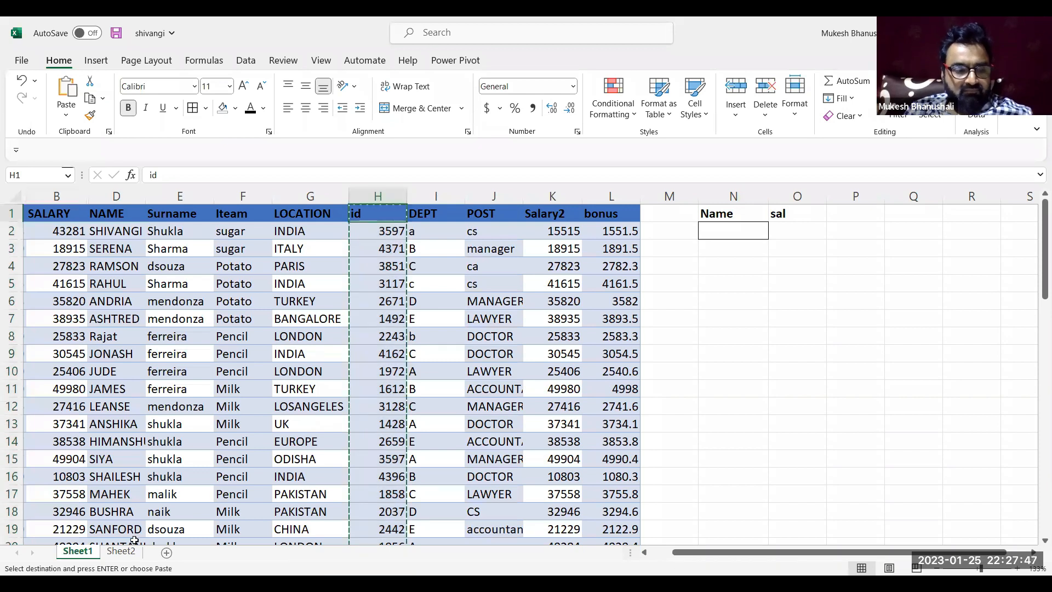
{"action": "left_click", "coordinate": [121, 550]}
{"action": "left_click", "coordinate": [85, 228]}
{"action": "key", "text": "ctrl+v"}
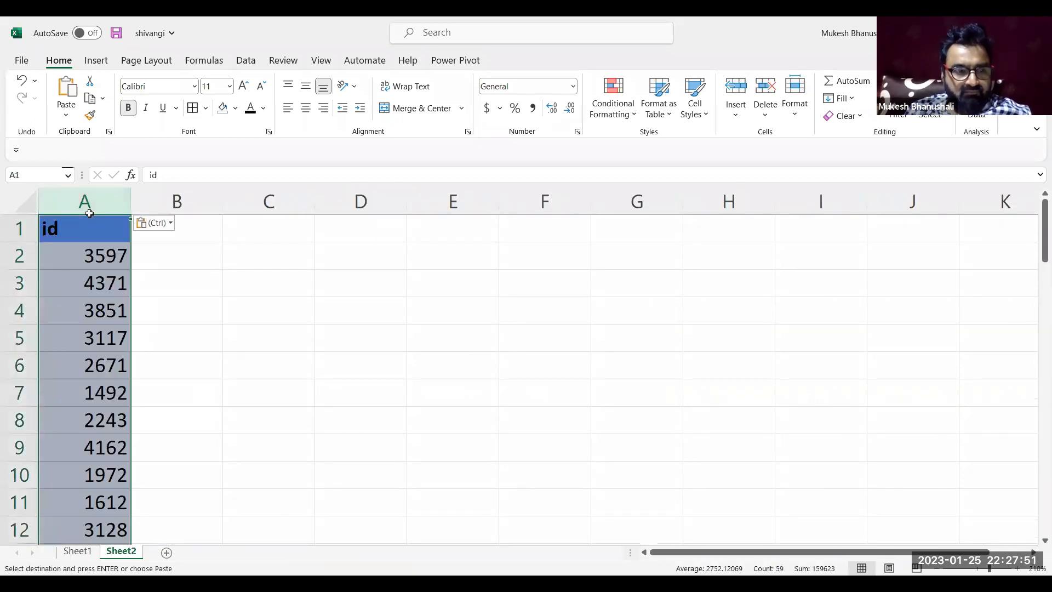
{"action": "left_click", "coordinate": [198, 217]}
{"action": "key", "text": "Escape"}
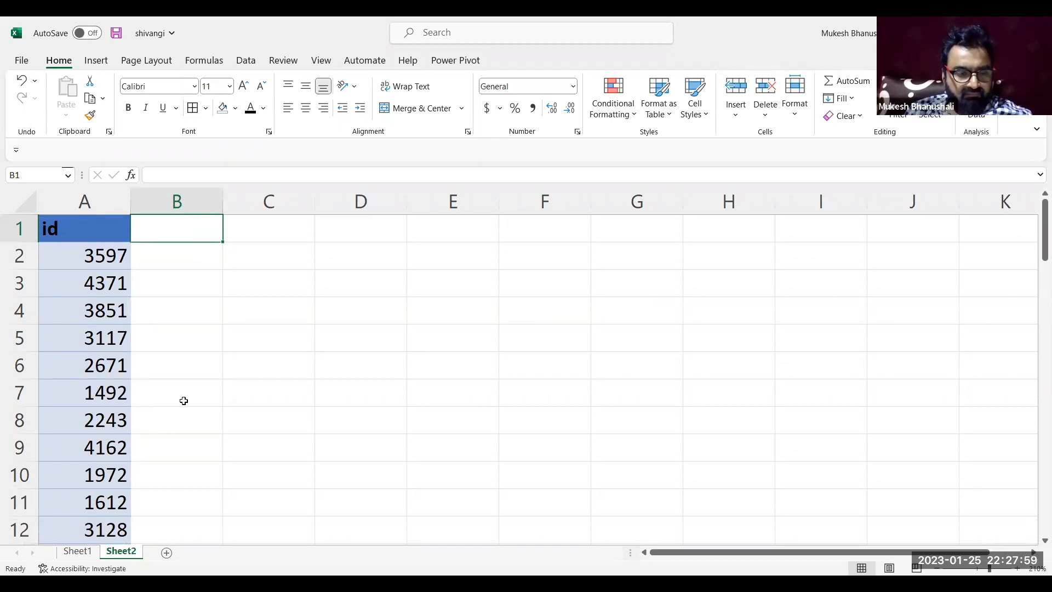
Delete the SALARY column (column B) from Sheet1
{"action": "left_click", "coordinate": [77, 552]}
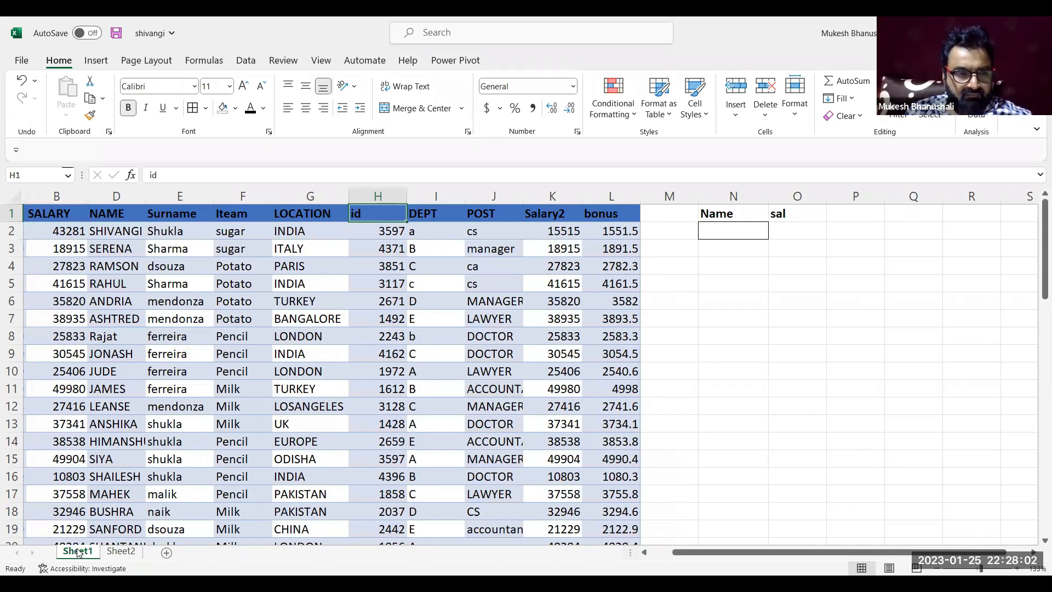
{"action": "left_click", "coordinate": [61, 195]}
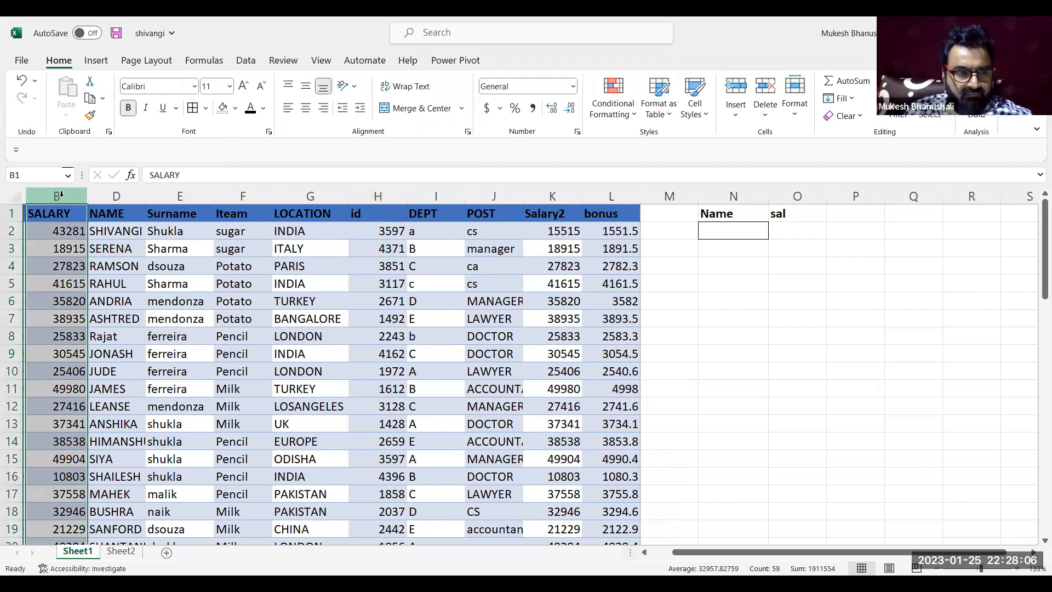
{"action": "key", "text": "ctrl+minus"}
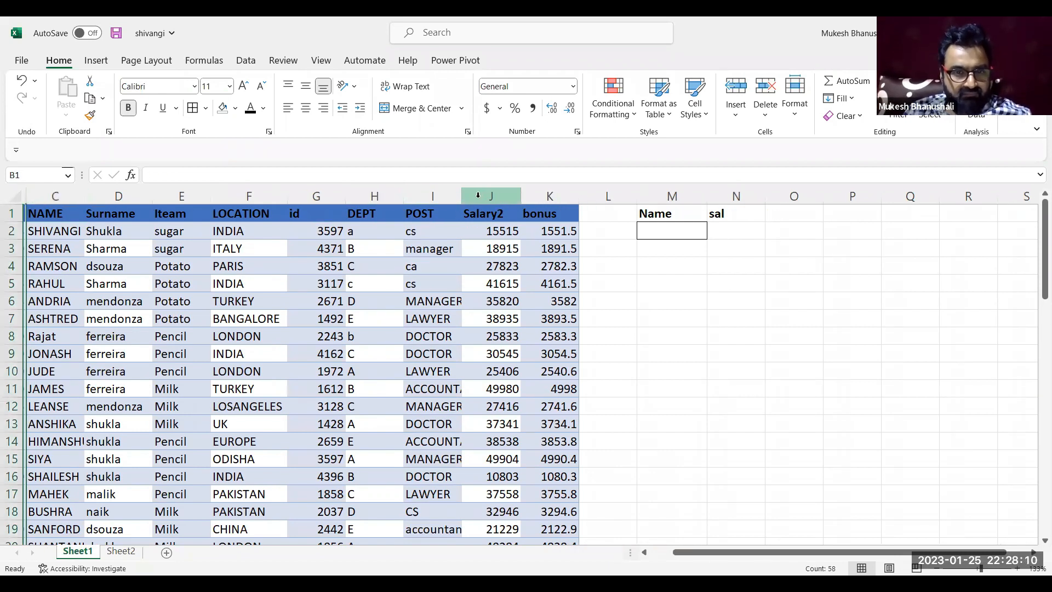
Move the Salary2 column from Sheet1 to Sheet2 and place it in column B beside the id column
{"action": "left_click", "coordinate": [485, 193]}
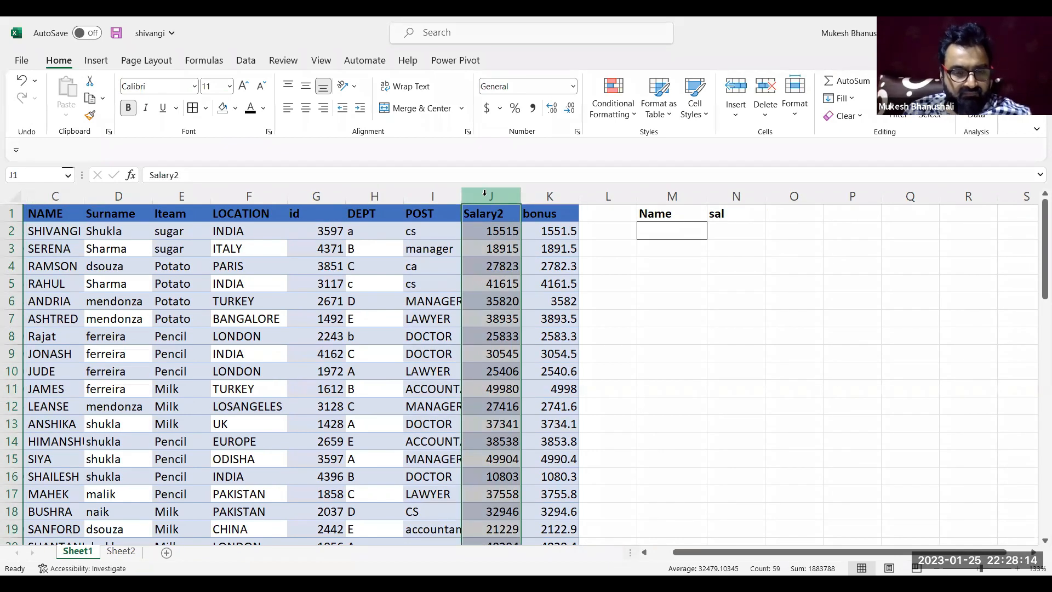
{"action": "key", "text": "ctrl+c"}
{"action": "left_click", "coordinate": [122, 549]}
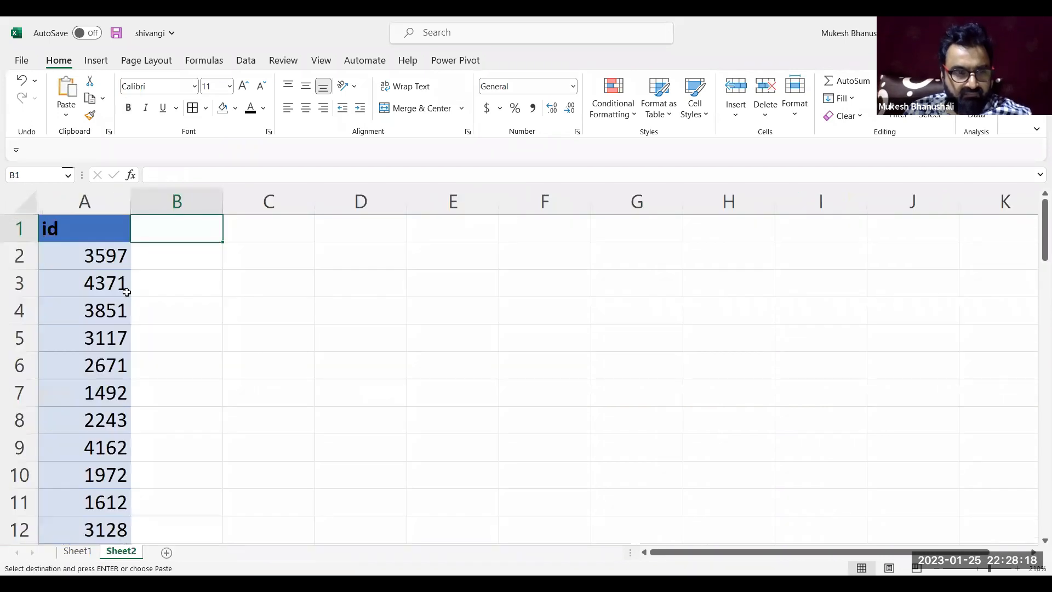
{"action": "left_click", "coordinate": [254, 234]}
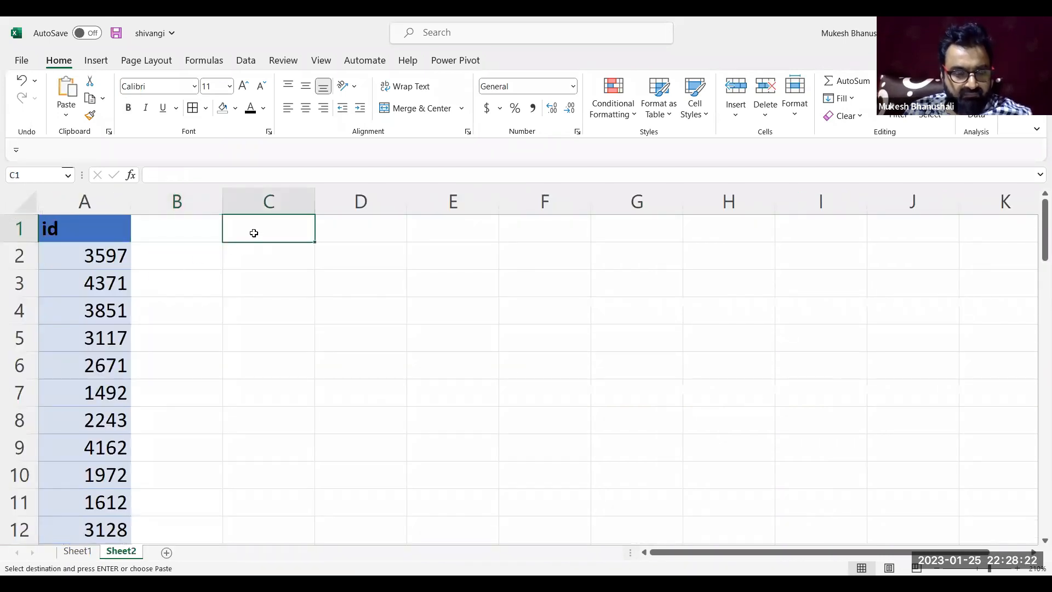
{"action": "key", "text": "Return"}
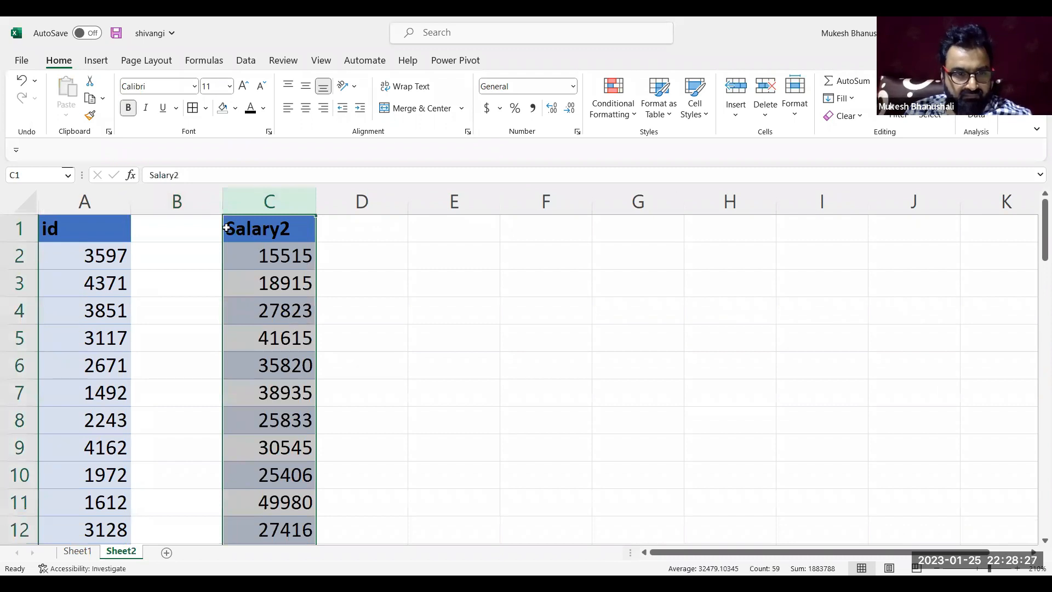
{"action": "left_click_drag", "start_coordinate": [225, 225], "coordinate": [195, 228]}
Delete the emptied column J between POST and bonus in Sheet1
{"action": "left_click", "coordinate": [77, 551]}
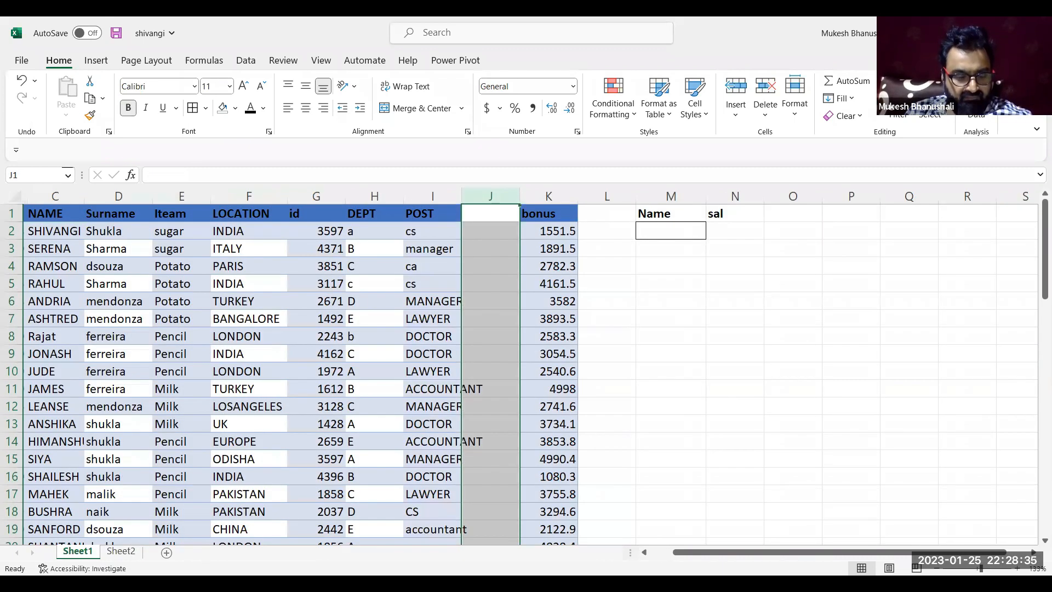
{"action": "key", "text": "ctrl+minus"}
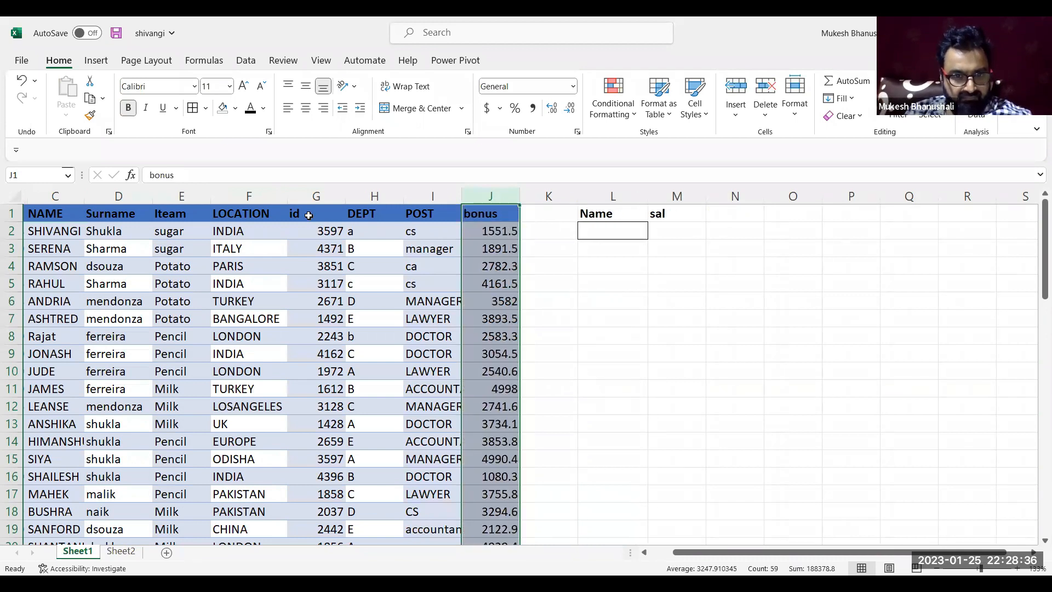
{"action": "left_click", "coordinate": [558, 223]}
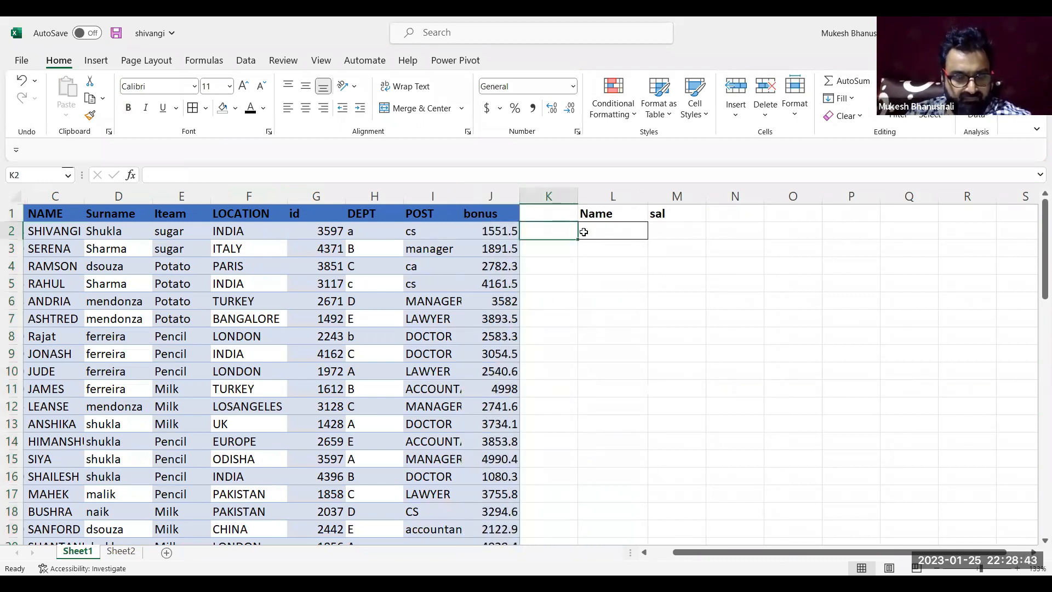
{"action": "left_click", "coordinate": [674, 213]}
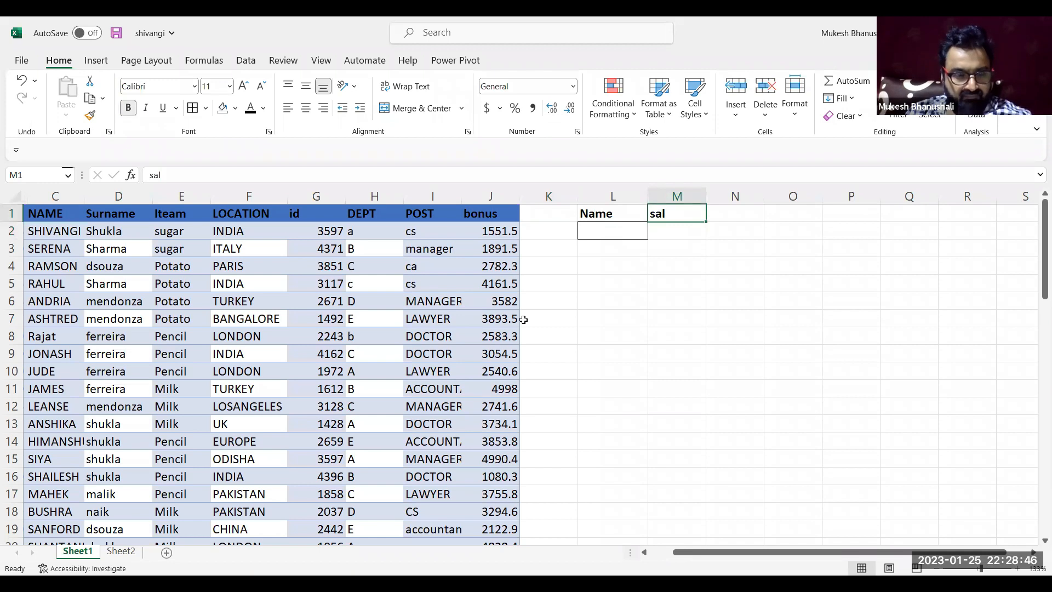
Rename the header in B1 of Sheet2 as Sales and return to Sheet1
{"action": "left_click", "coordinate": [121, 551]}
{"action": "left_click", "coordinate": [192, 235]}
{"action": "type", "text": "Sal"}
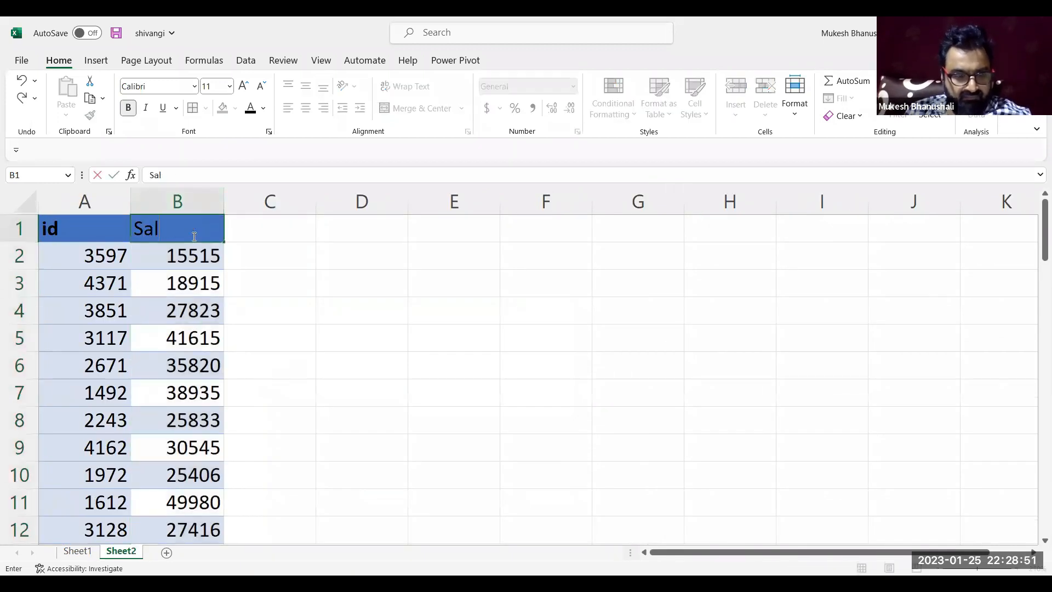
{"action": "type", "text": "es"}
{"action": "key", "text": "Return"}
{"action": "left_click", "coordinate": [82, 549]}
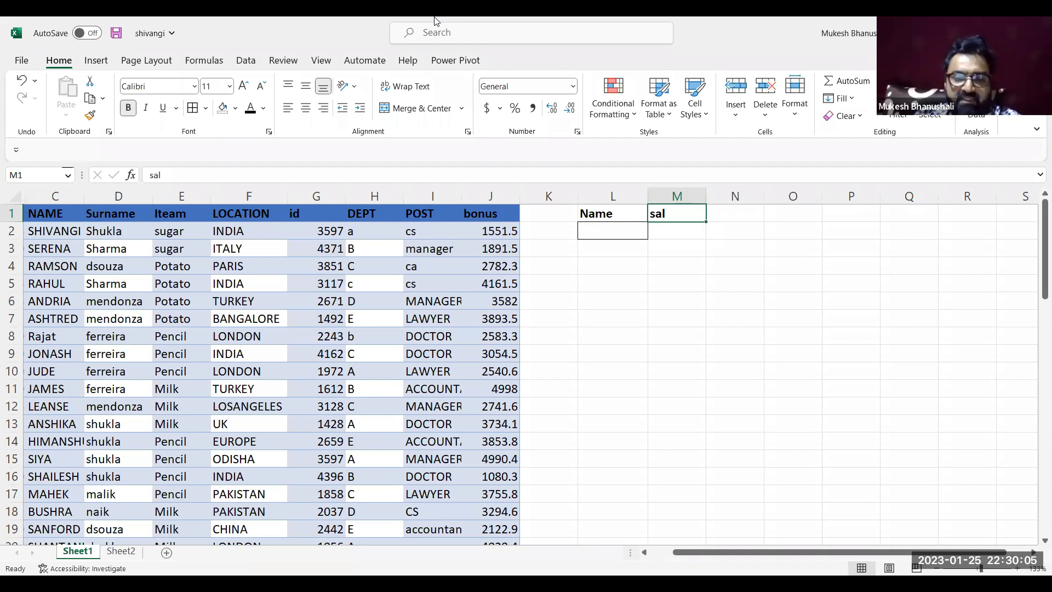
{"action": "left_click", "coordinate": [639, 331]}
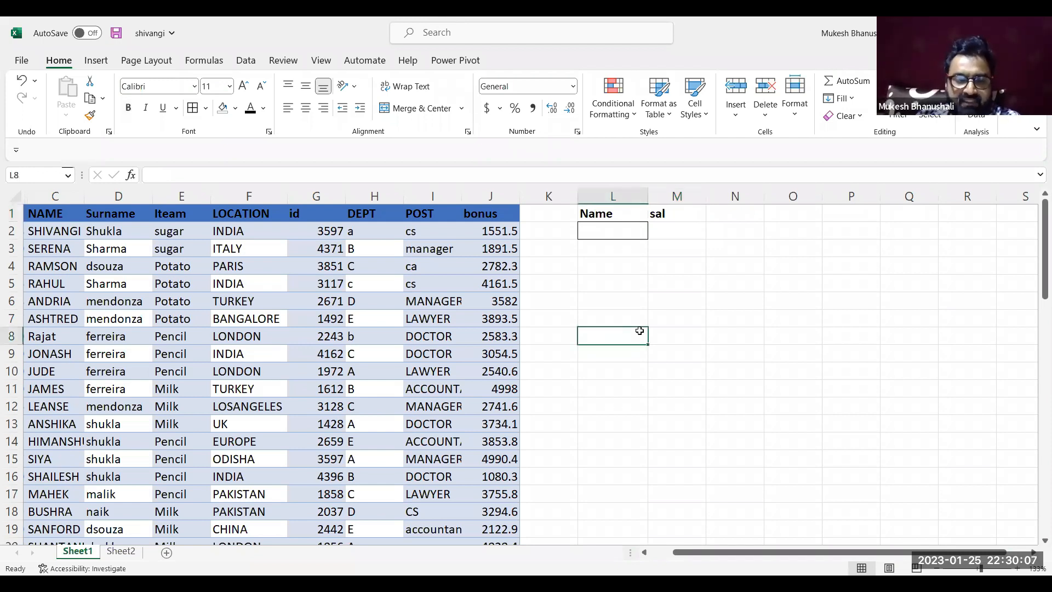
{"action": "left_click", "coordinate": [616, 283]}
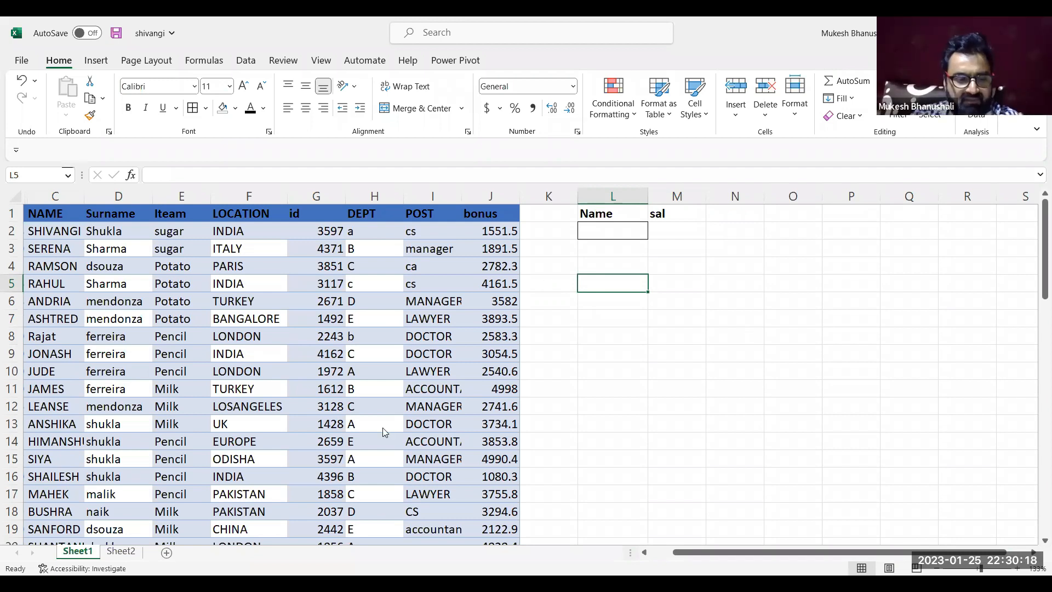
Copy the Sales column from Sheet2 and insert it before the bonus column in Sheet1
{"action": "key", "text": "ctrl+Page_Down"}
{"action": "left_click", "coordinate": [179, 200]}
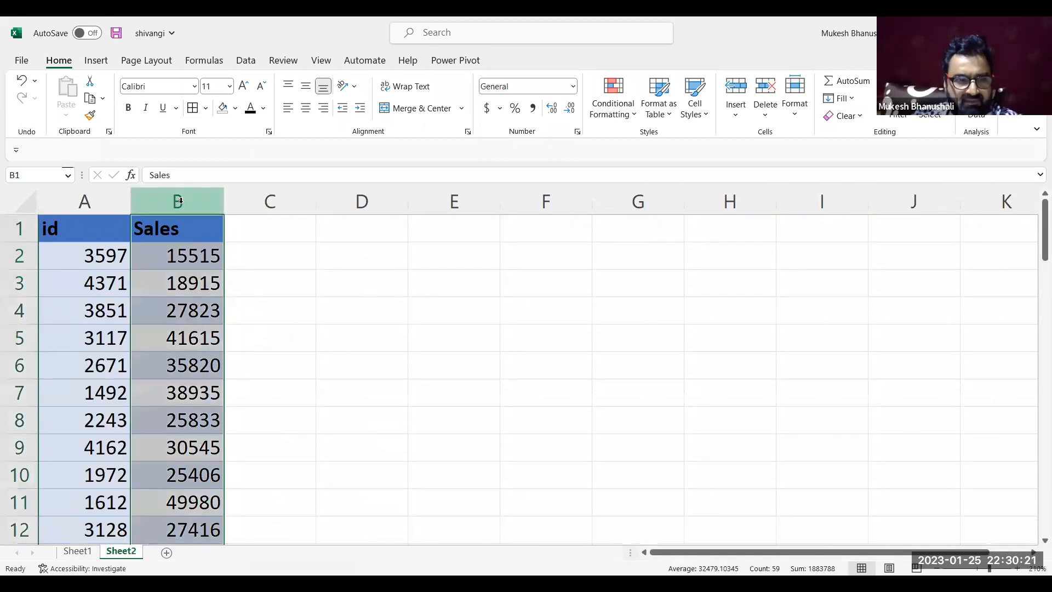
{"action": "key", "text": "ctrl+c"}
{"action": "left_click", "coordinate": [77, 550]}
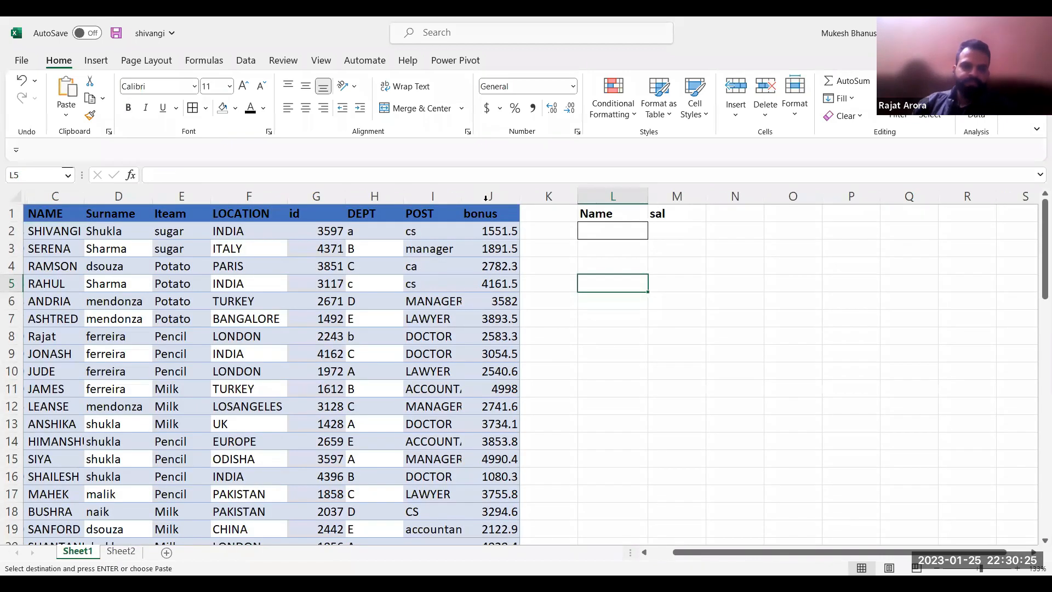
{"action": "left_click", "coordinate": [485, 197]}
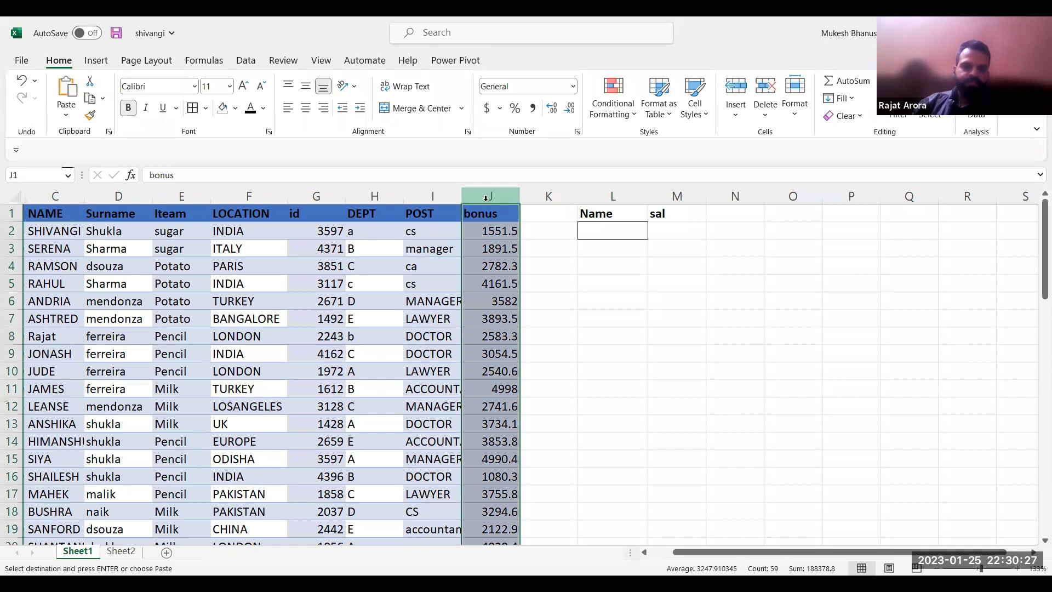
{"action": "key", "text": "ctrl+shift+plus"}
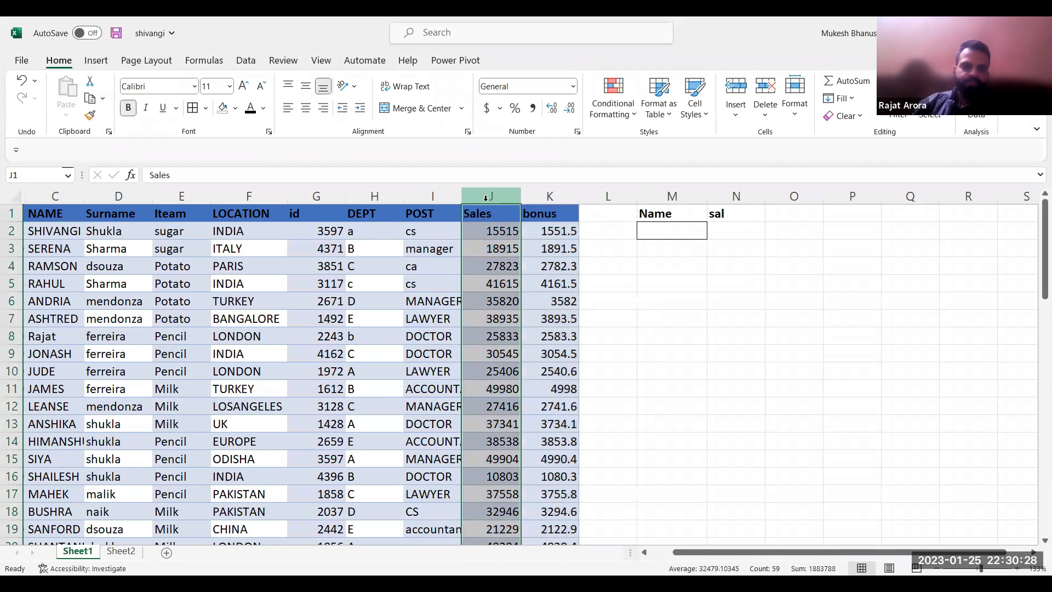
{"action": "left_click", "coordinate": [648, 270]}
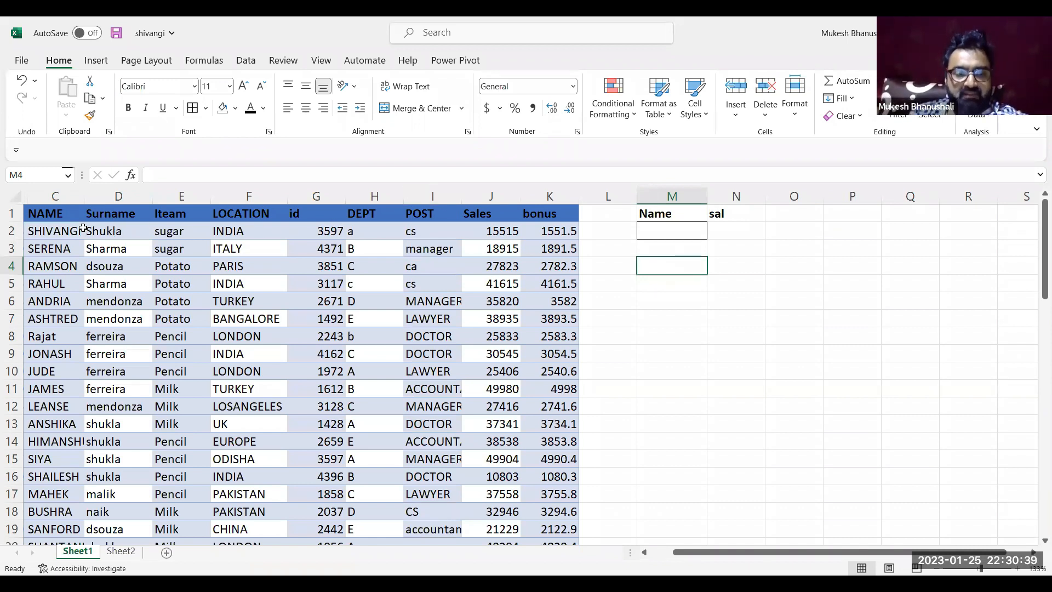
{"action": "left_click", "coordinate": [664, 235]}
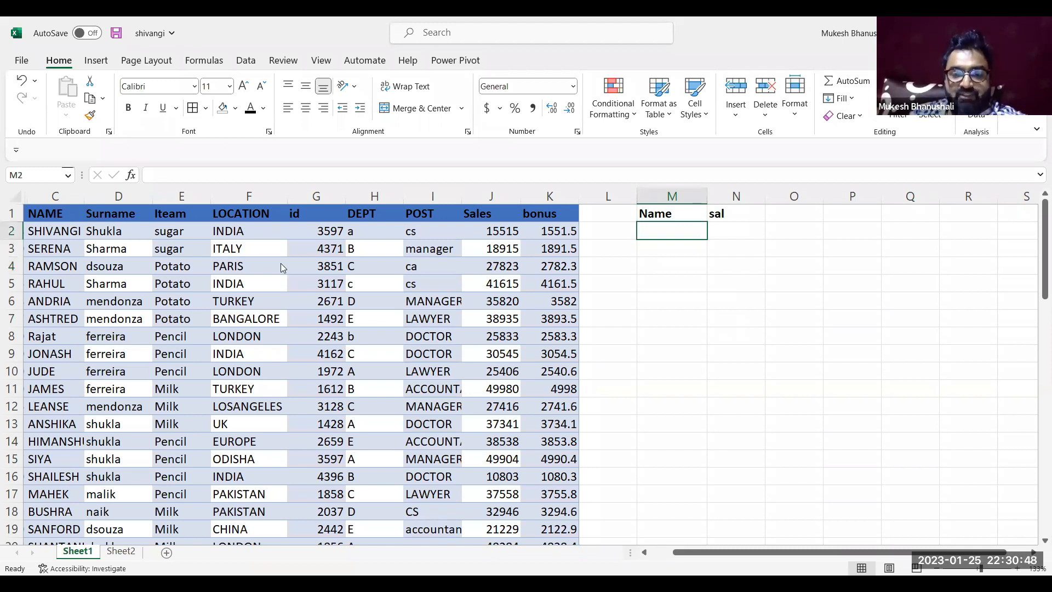
{"action": "left_click", "coordinate": [485, 214]}
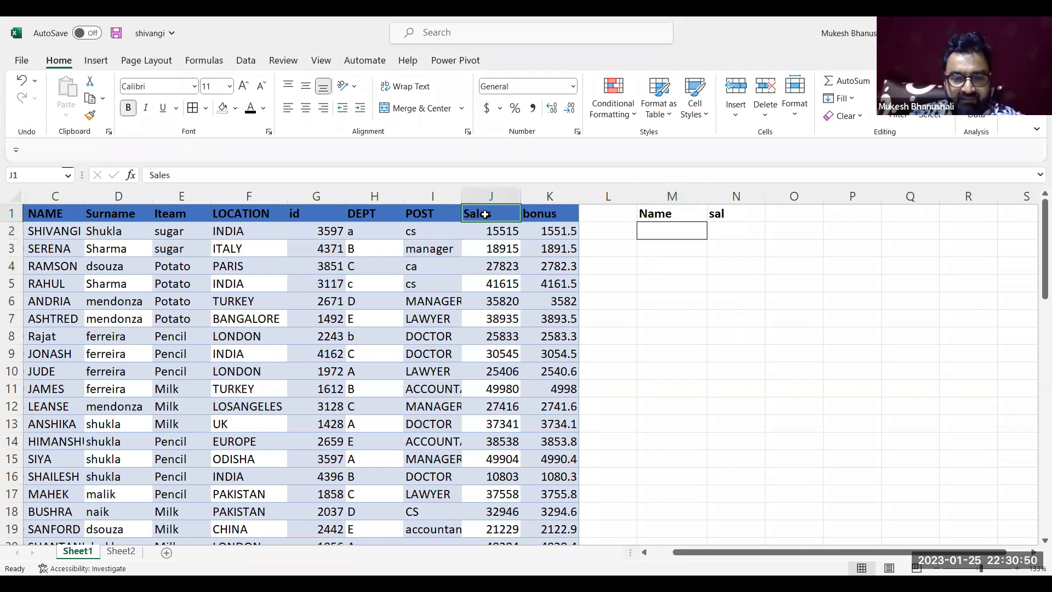
List the function names sum, sumif, sumifs and dsum in cells M4 to M7 of Sheet1
{"action": "left_click", "coordinate": [666, 263]}
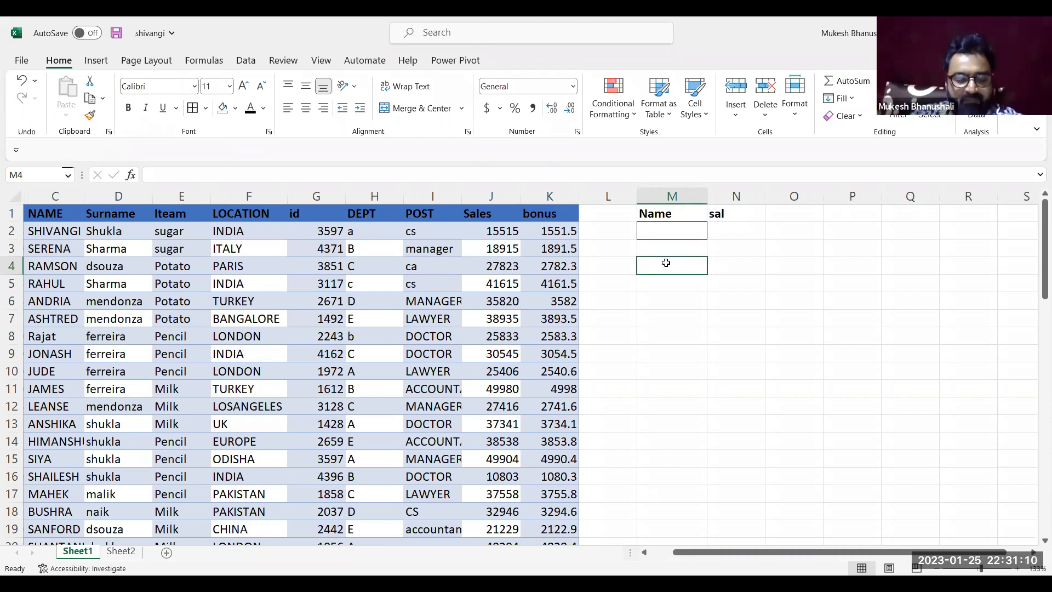
{"action": "type", "text": "sum"}
{"action": "key", "text": "Return"}
{"action": "type", "text": "sumif"}
{"action": "key", "text": "Return"}
{"action": "type", "text": "sumifs"}
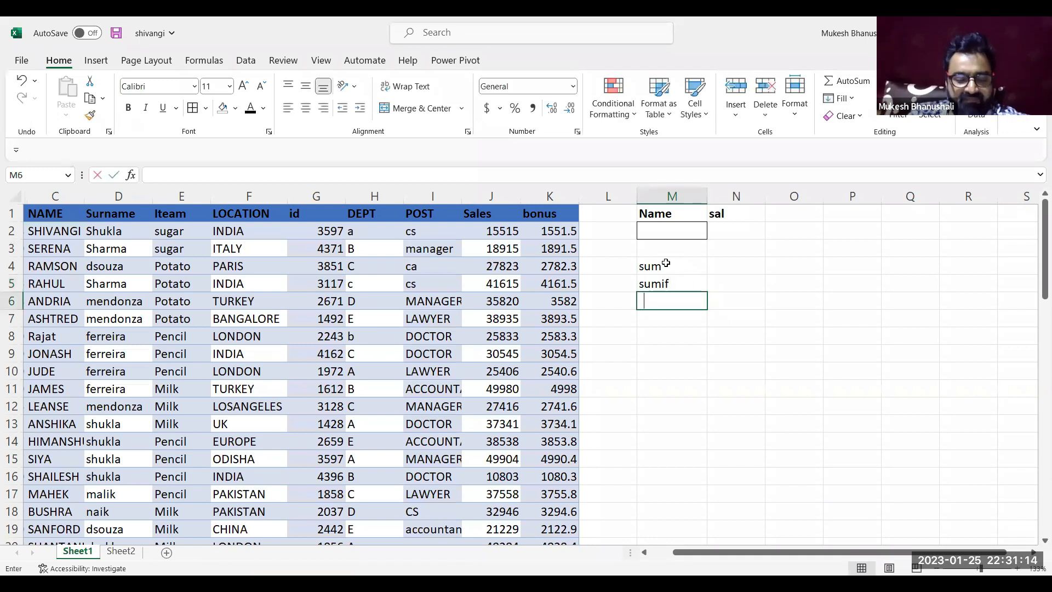
{"action": "key", "text": "Return"}
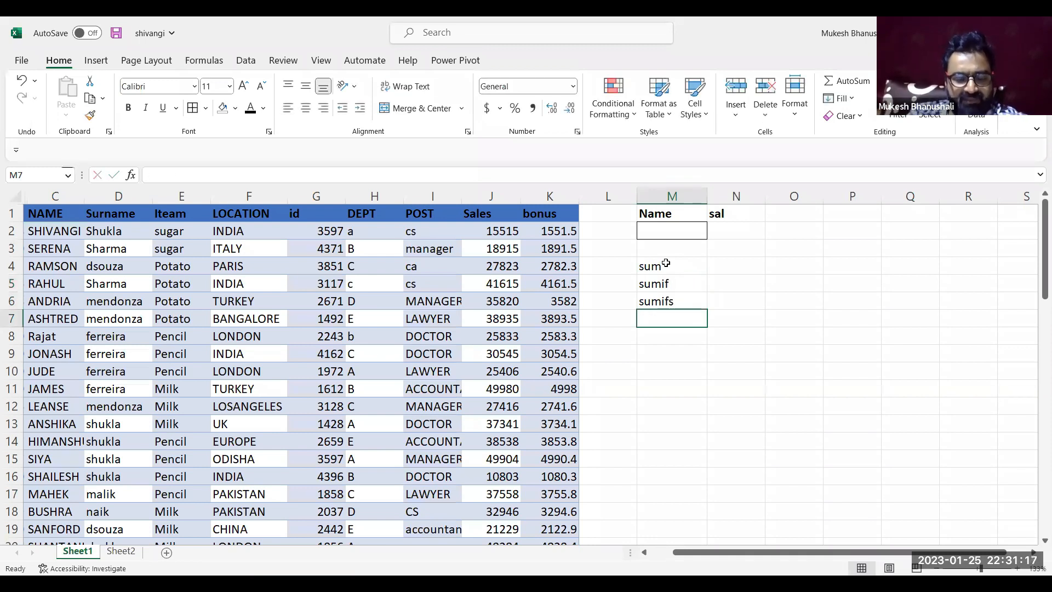
{"action": "type", "text": "dsum"}
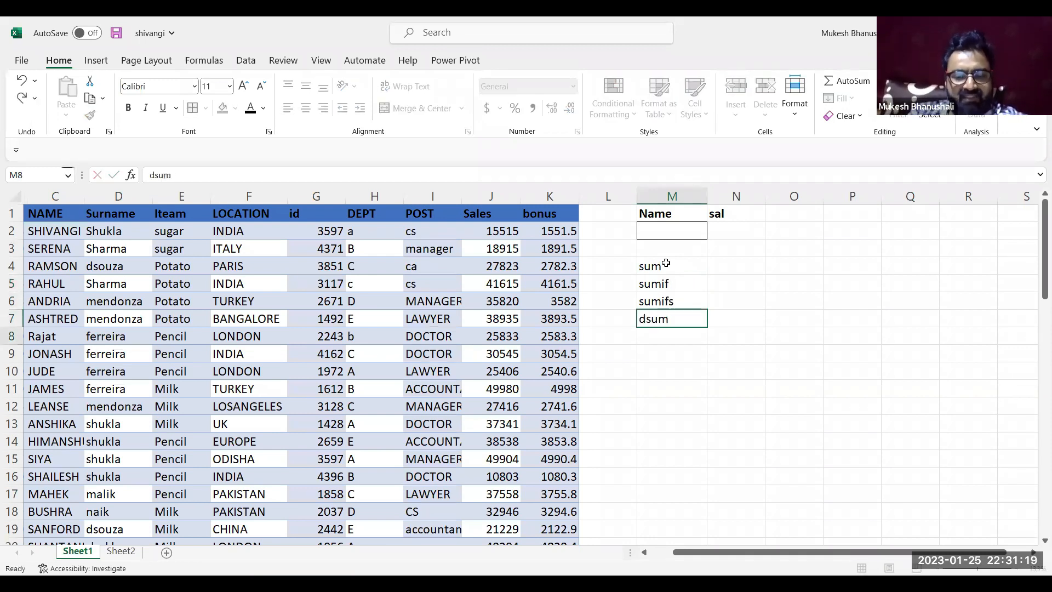
{"action": "key", "text": "Return"}
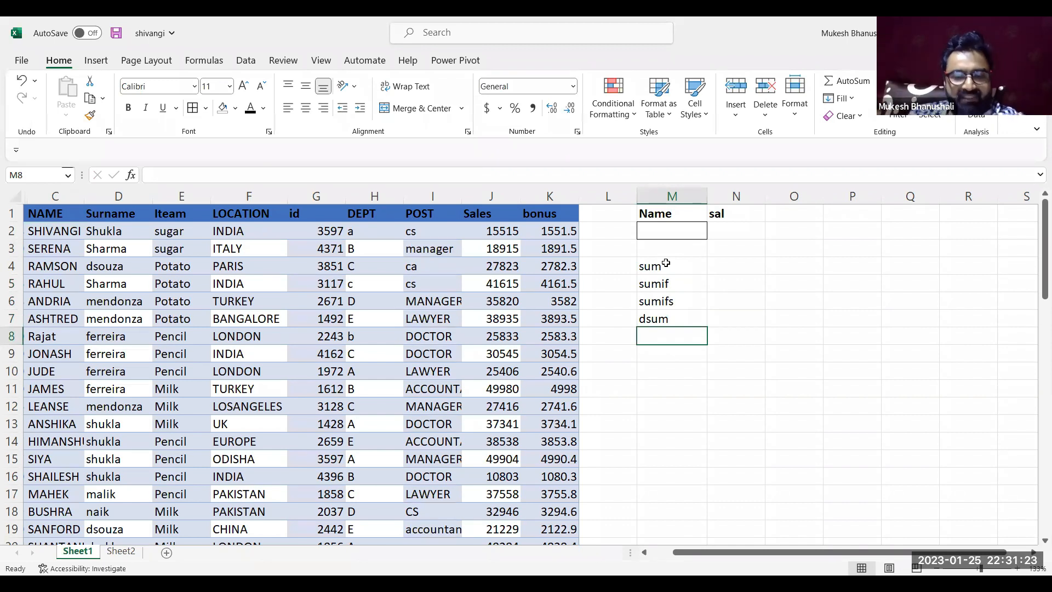
Clear the sumifs and dsum entries from M6 and M7
{"action": "key", "text": "shift+Up"}
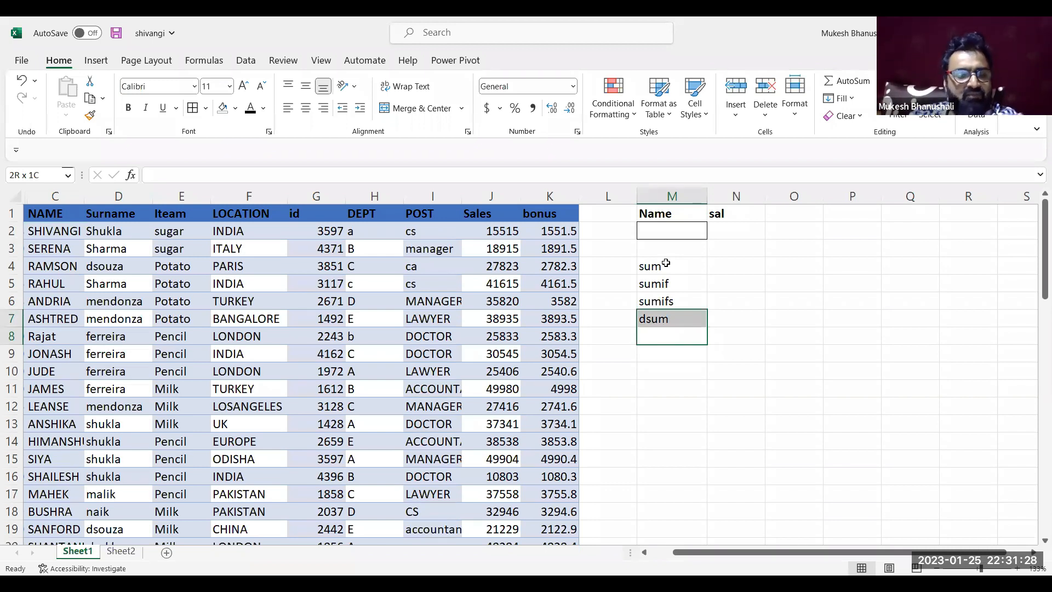
{"action": "key", "text": "shift+Up"}
{"action": "key", "text": "shift+Up"}
{"action": "key", "text": "Delete"}
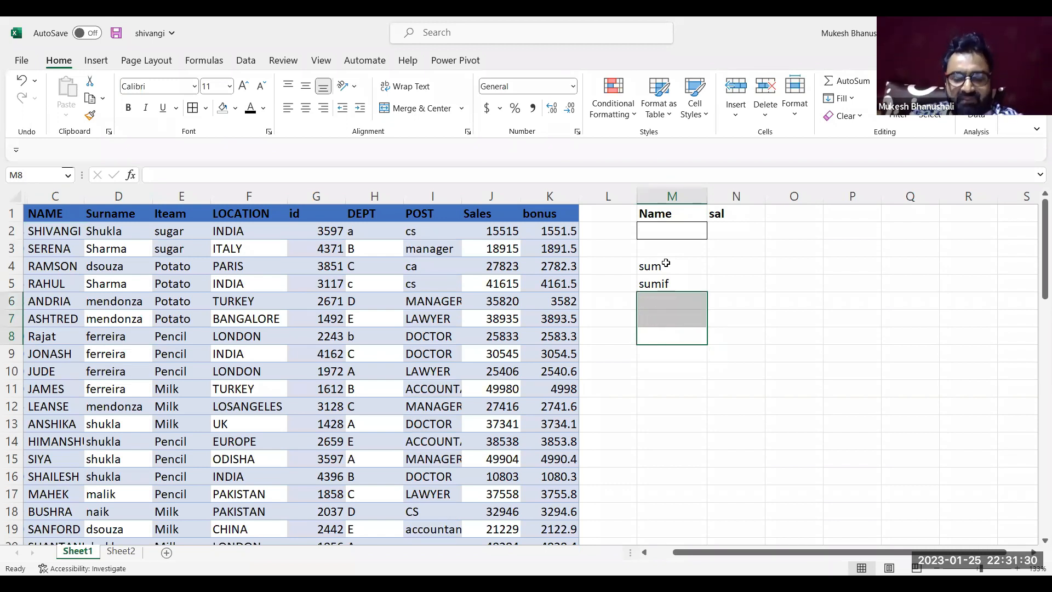
Clear the sum entry from cell M4
{"action": "key", "text": "Up"}
{"action": "key", "text": "Up"}
{"action": "key", "text": "Up"}
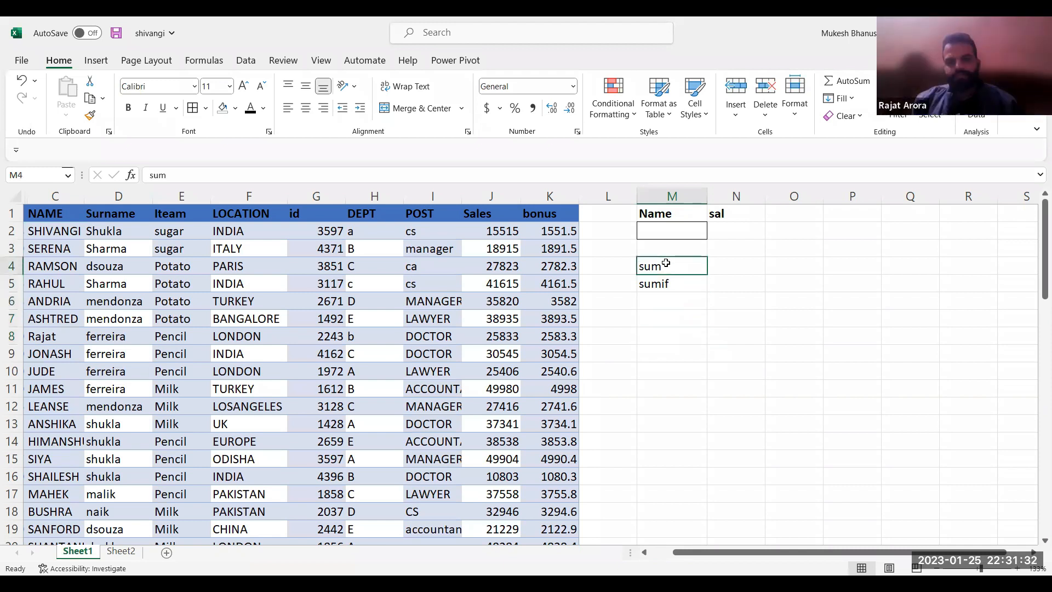
{"action": "key", "text": "Delete"}
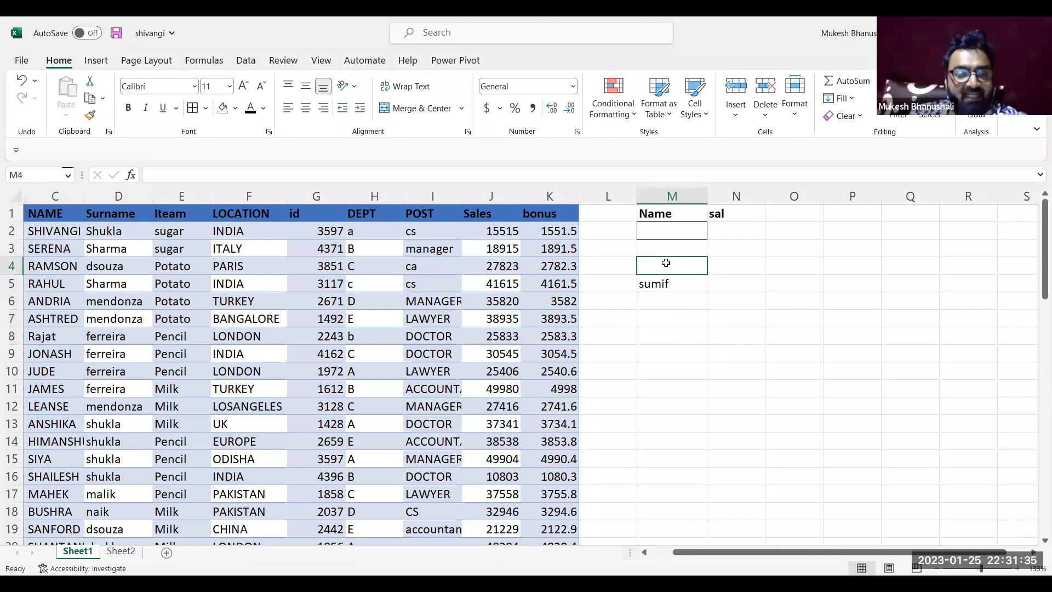
{"action": "key", "text": "Down"}
{"action": "key", "text": "Down"}
{"action": "key", "text": "Down"}
{"action": "key", "text": "Up"}
{"action": "key", "text": "Up"}
{"action": "key", "text": "Up"}
{"action": "key", "text": "Up"}
{"action": "key", "text": "Up"}
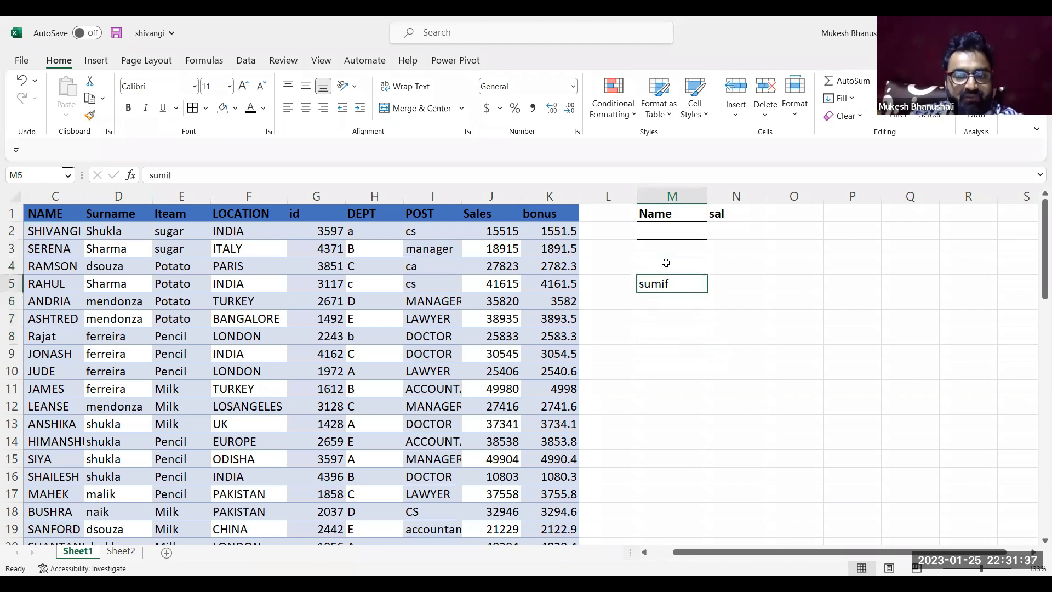
Start a SUMIF formula in N2 under the sal header, with the POST column I:I as its range
{"action": "key", "text": "Down"}
{"action": "key", "text": "Right"}
{"action": "key", "text": "Up"}
{"action": "scroll", "coordinate": [666, 263], "scroll_direction": "up", "scroll_amount": 10, "text": "ctrl"}
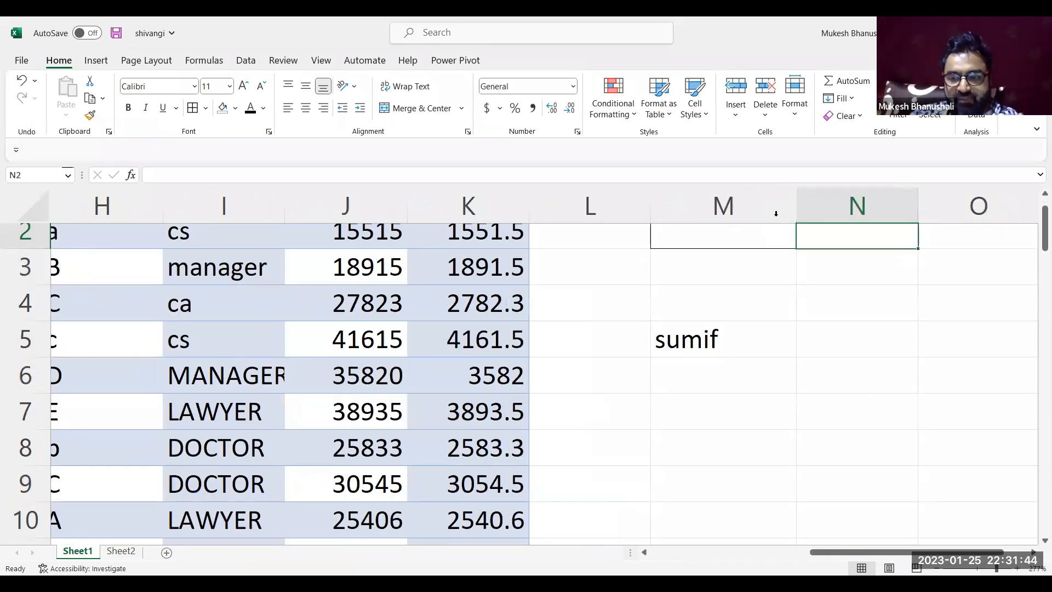
{"action": "left_click", "coordinate": [1043, 196]}
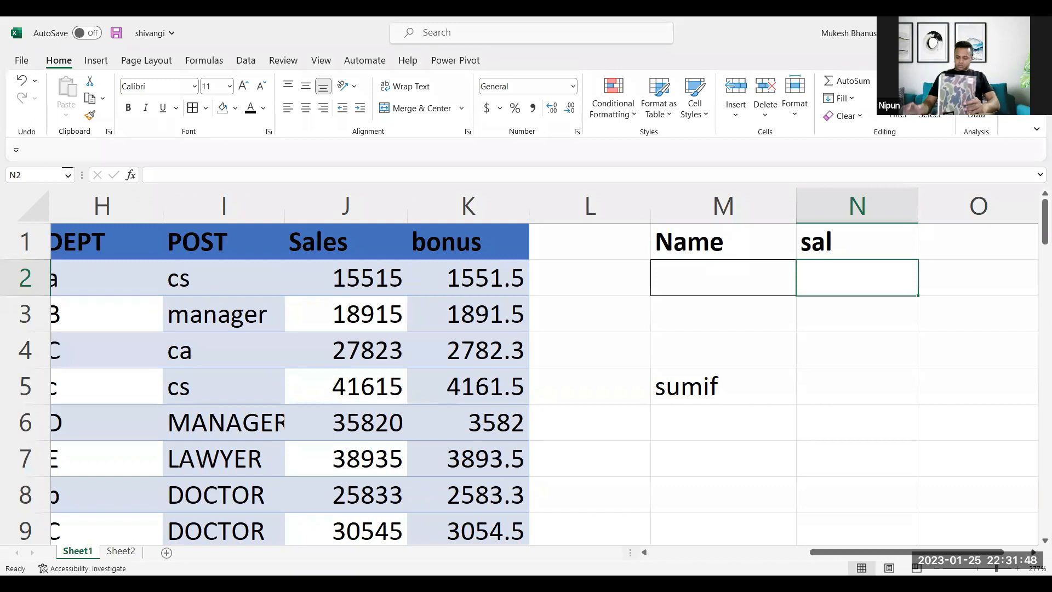
{"action": "scroll", "coordinate": [543, 384], "scroll_direction": "right", "scroll_amount": 3}
{"action": "type", "text": "="}
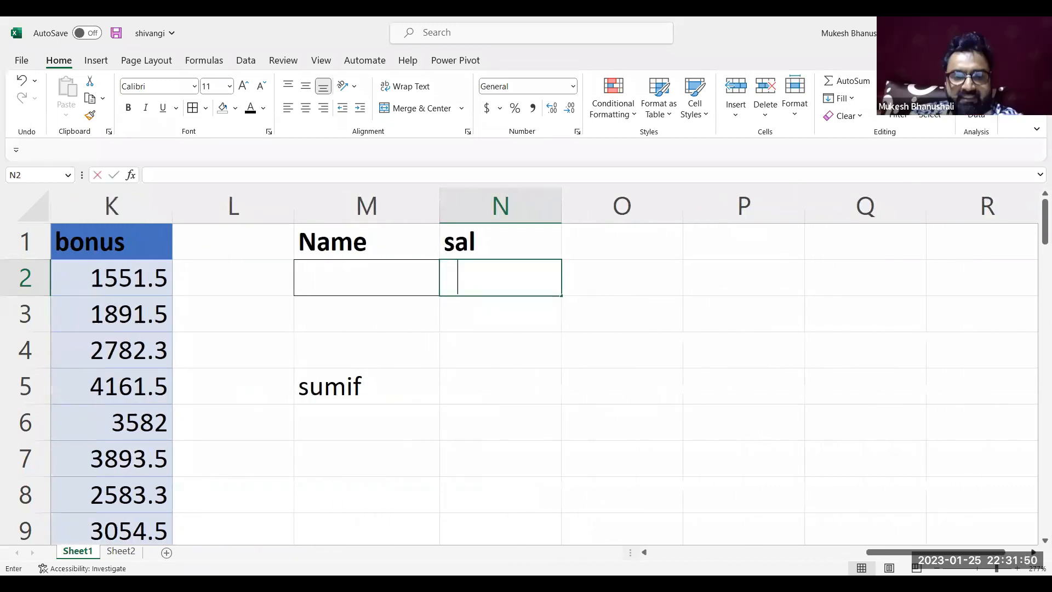
{"action": "type", "text": "sumif"}
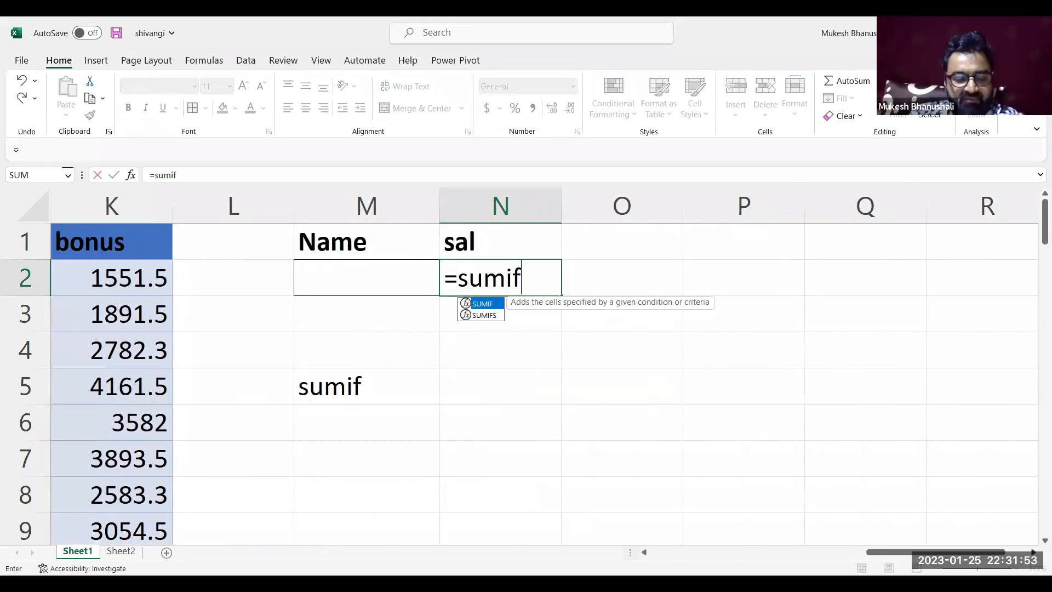
{"action": "key", "text": "Tab"}
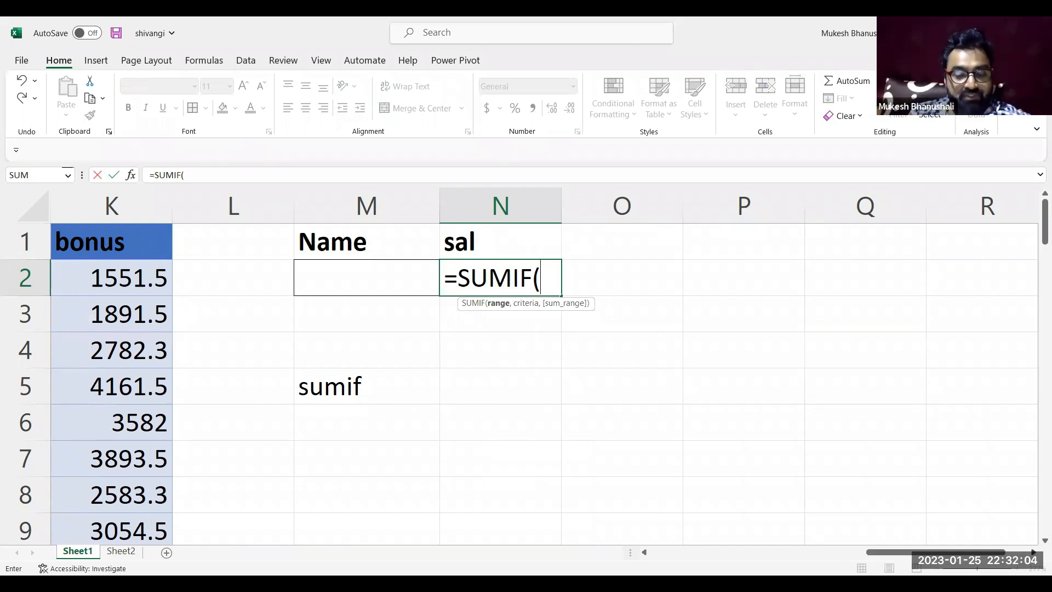
{"action": "left_click", "coordinate": [645, 554]}
{"action": "left_click", "coordinate": [646, 553]}
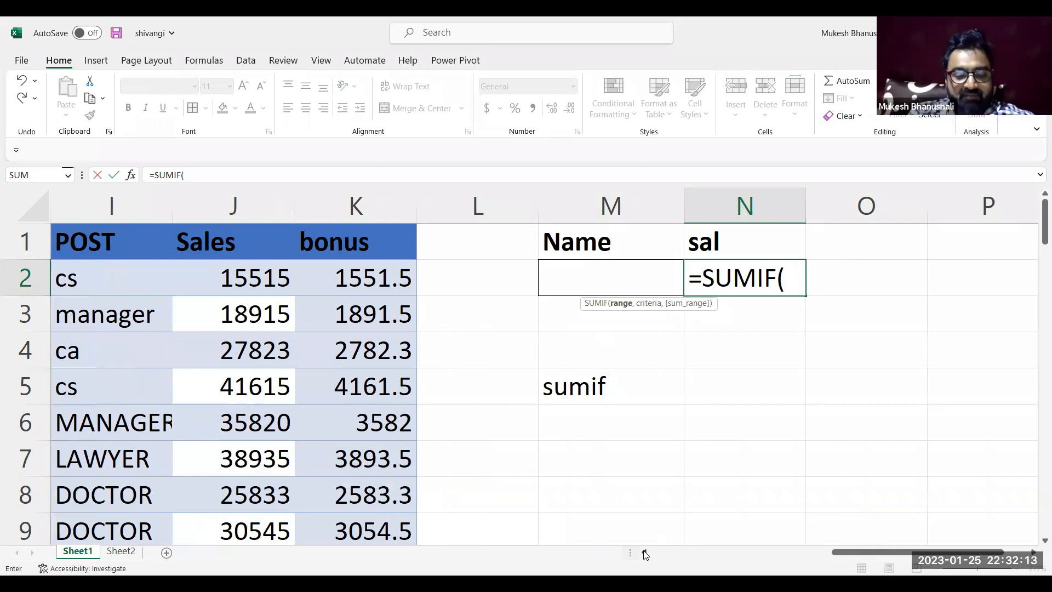
{"action": "type", "text": "i:i"}
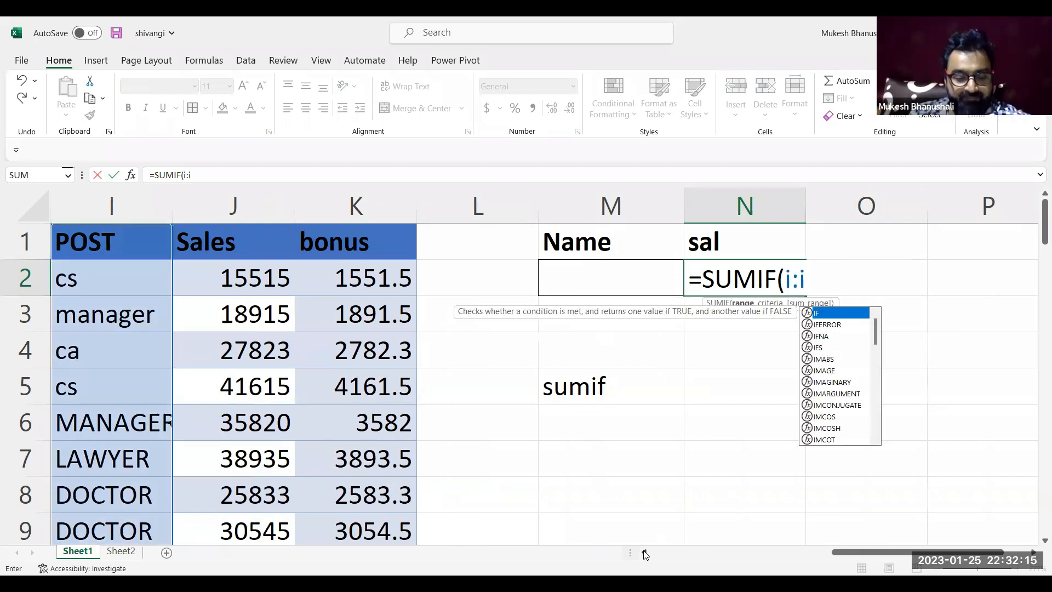
{"action": "type", "text": ","}
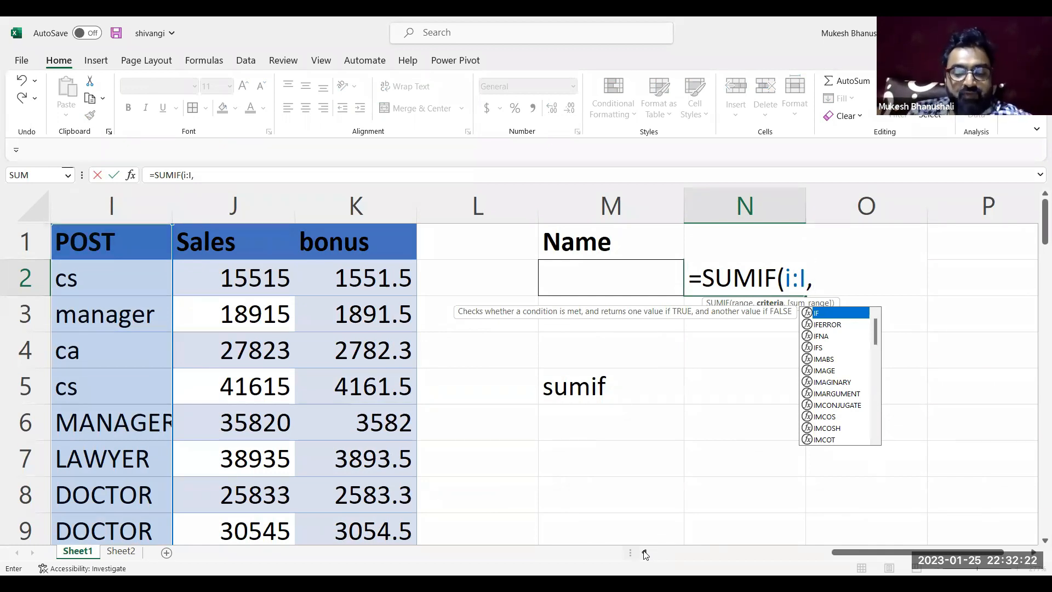
Add VLOOKUP(M2,C:K,7,0) as the criteria argument of the SUMIF formula in N2
{"action": "type", "text": "VLOOKUP("}
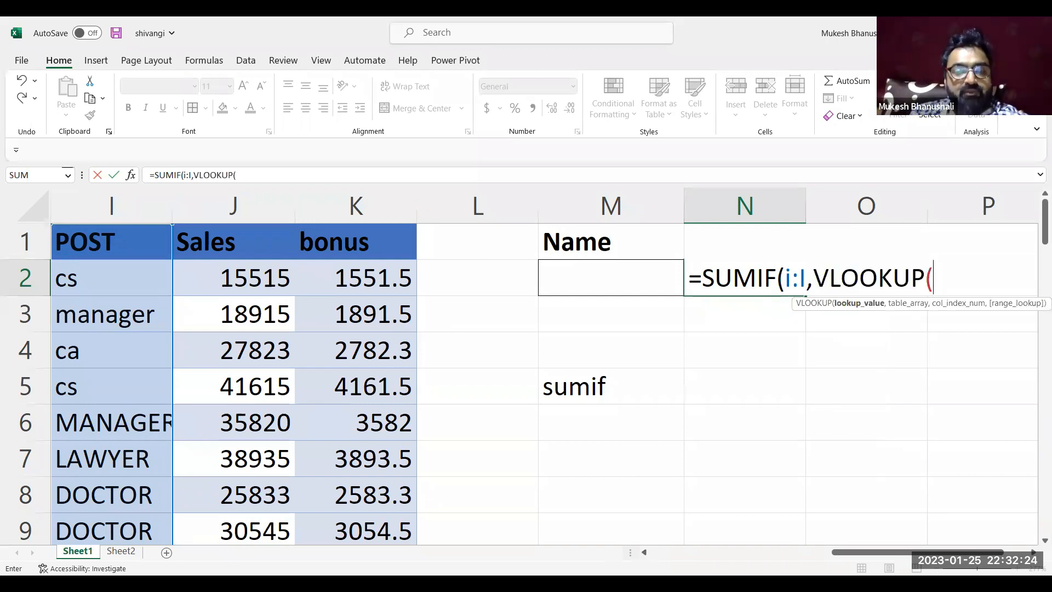
{"action": "left_click", "coordinate": [615, 277]}
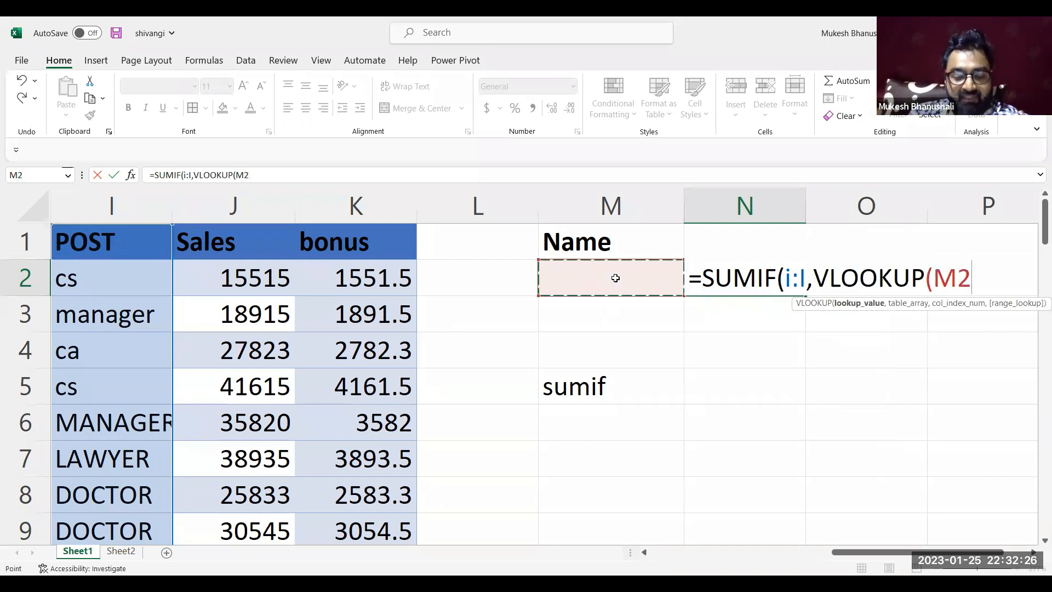
{"action": "type", "text": ",c:"}
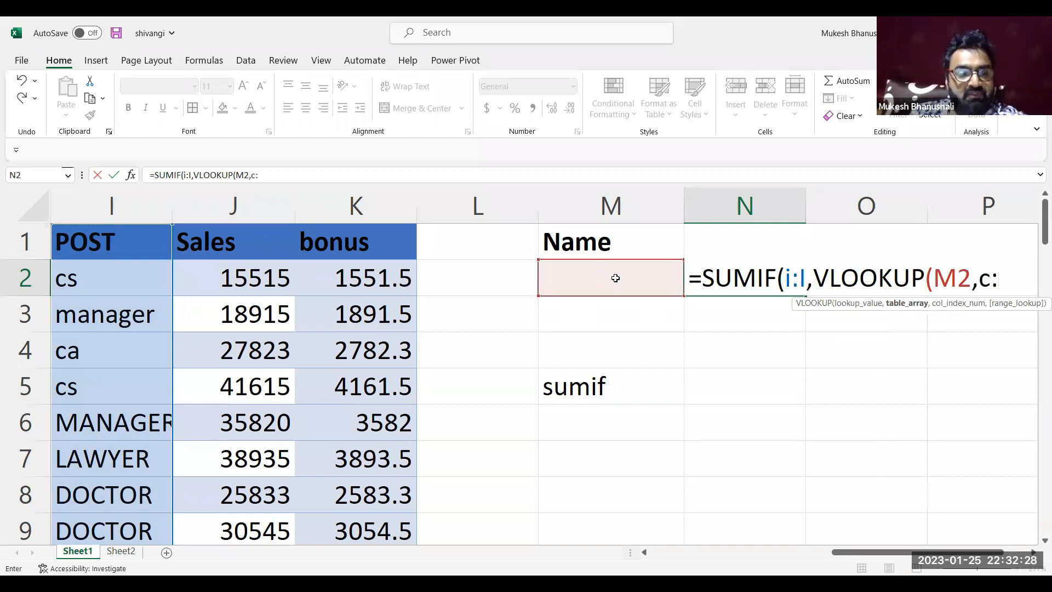
{"action": "type", "text": "k"}
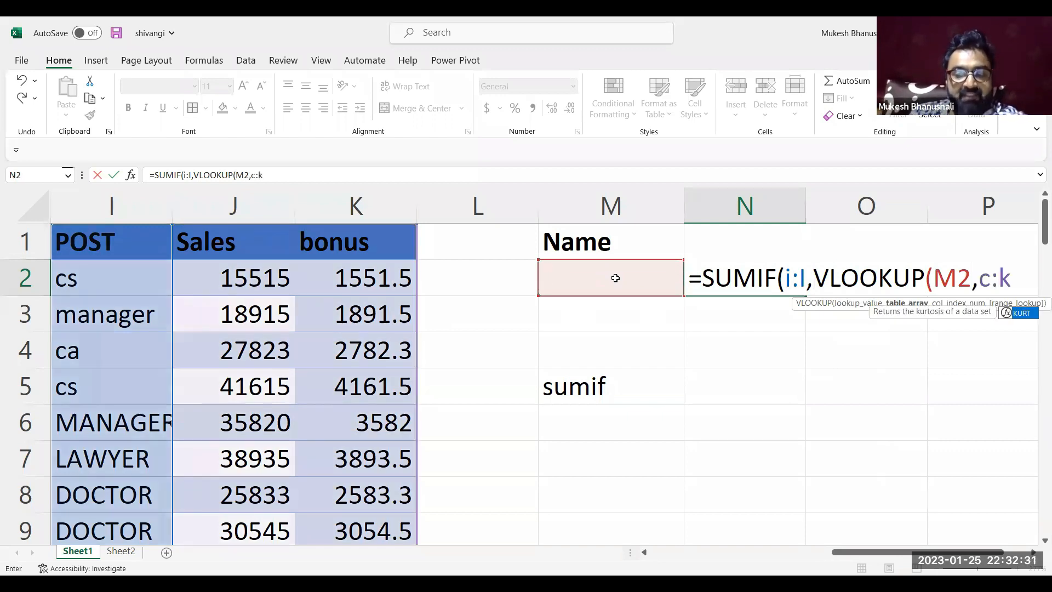
{"action": "type", "text": ","}
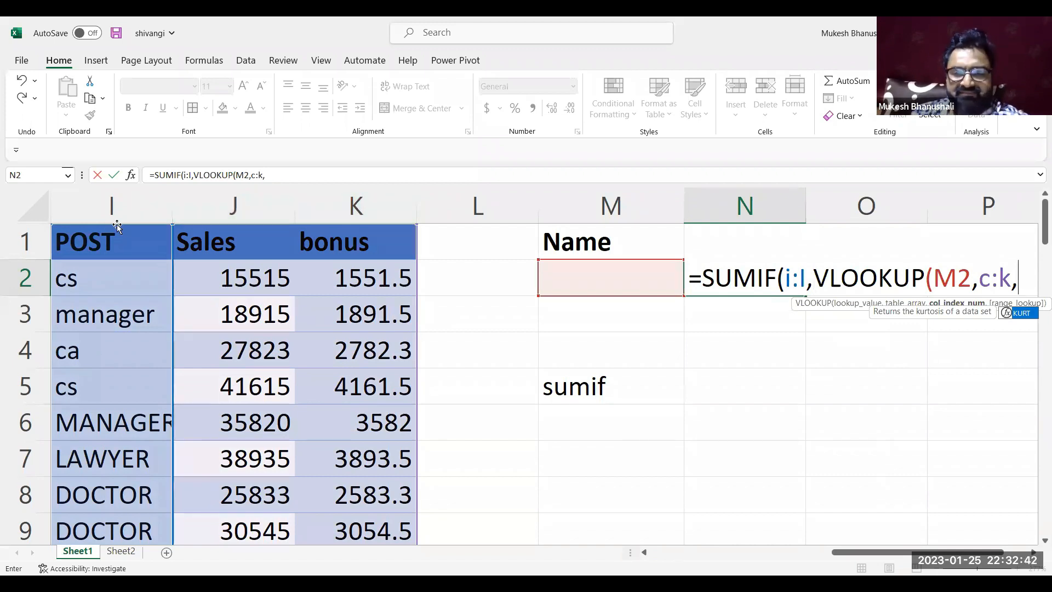
{"action": "type", "text": "8"}
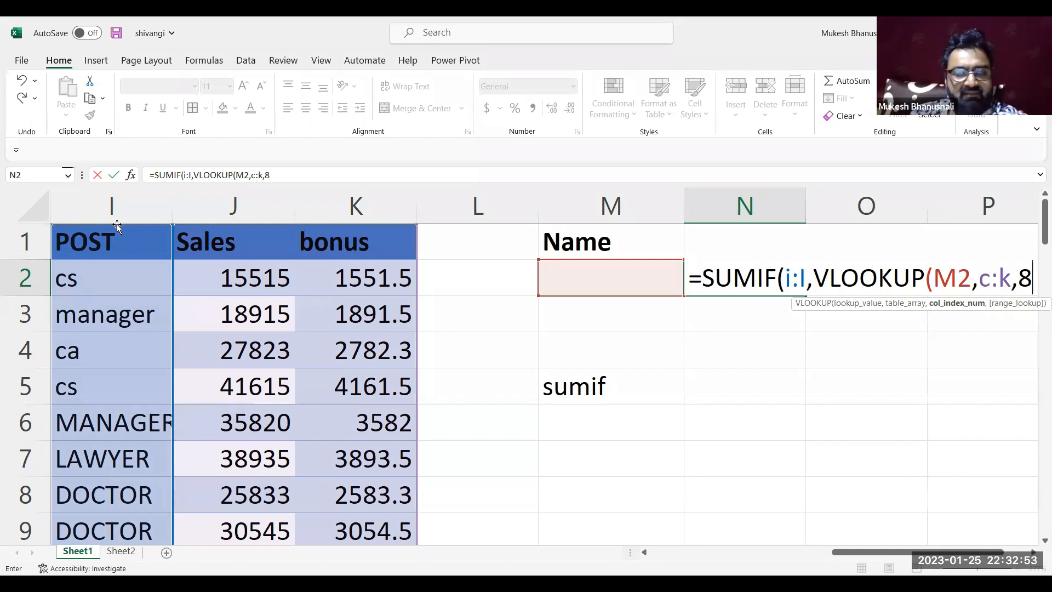
{"action": "key", "text": "BackSpace"}
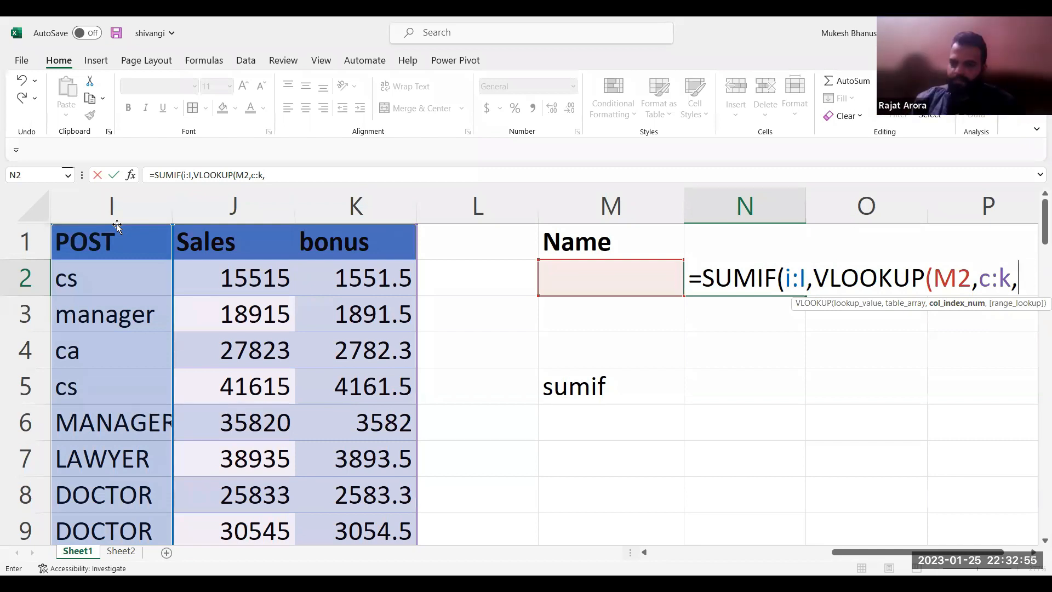
{"action": "type", "text": "7"}
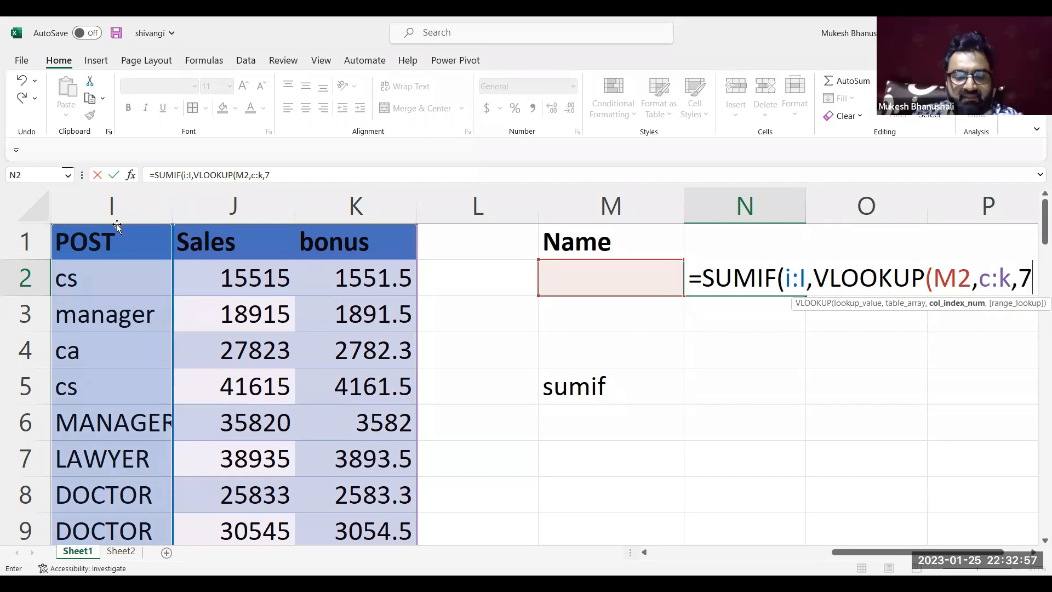
{"action": "type", "text": ",0"}
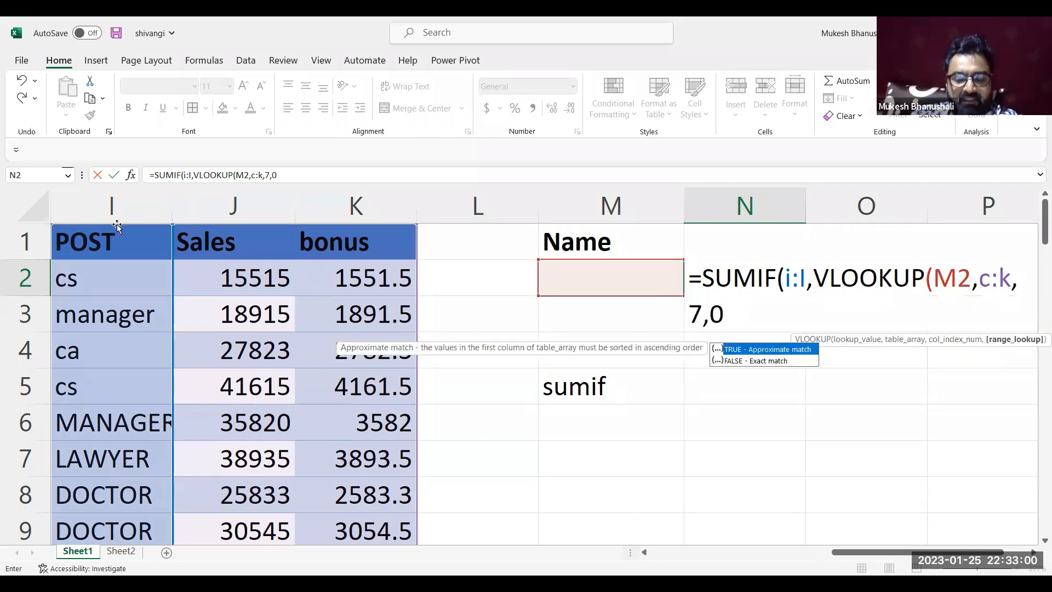
{"action": "type", "text": ")"}
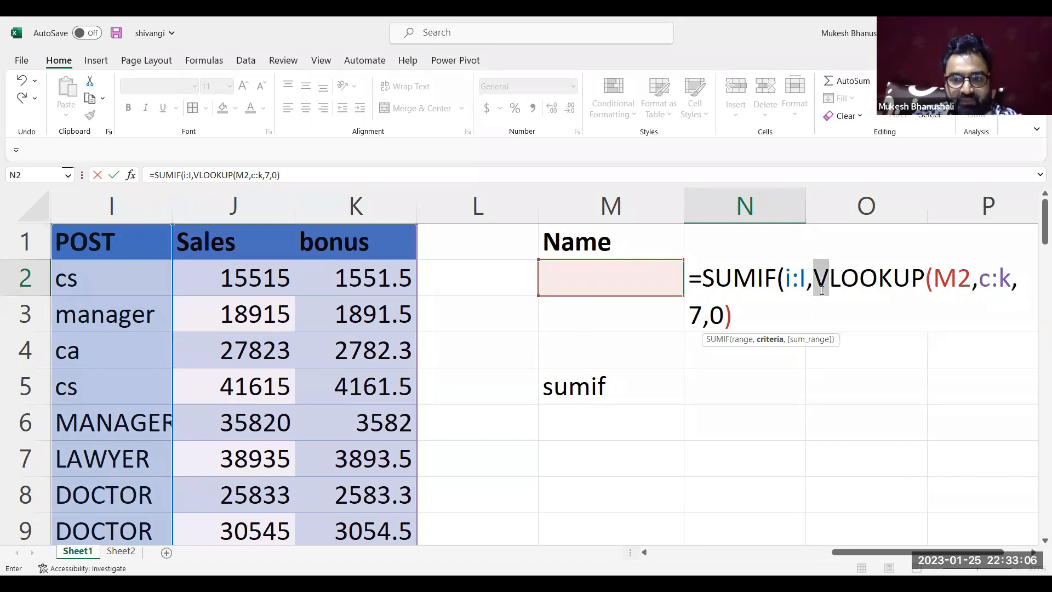
Complete the SUMIF formula in N2 with the Sales column J:J as the sum range and commit it
{"action": "left_click_drag", "start_coordinate": [814, 271], "coordinate": [781, 325]}
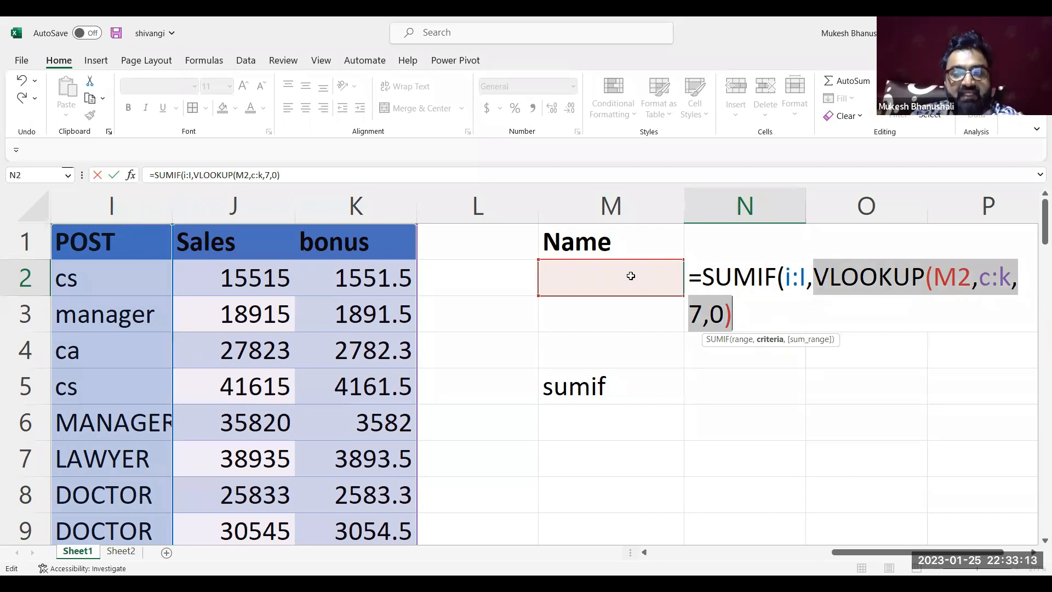
{"action": "left_click", "coordinate": [753, 320]}
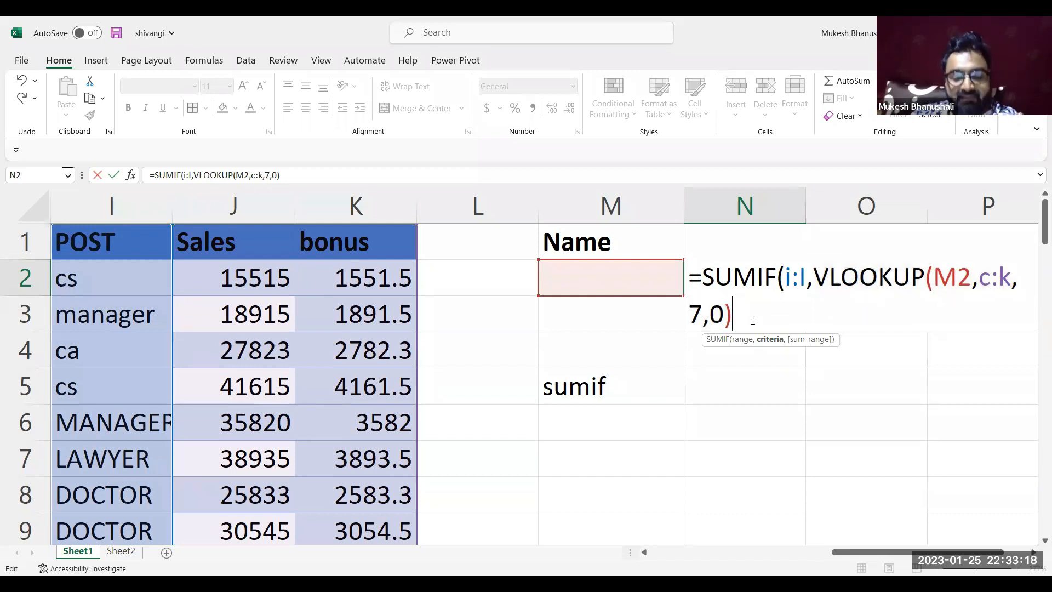
{"action": "type", "text": ","}
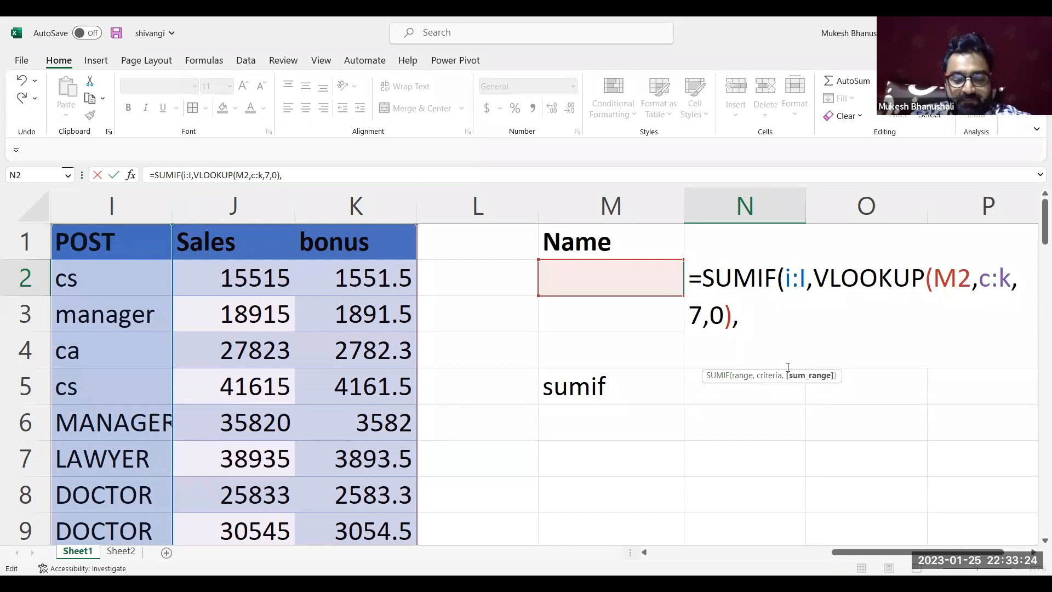
{"action": "type", "text": "j:j)"}
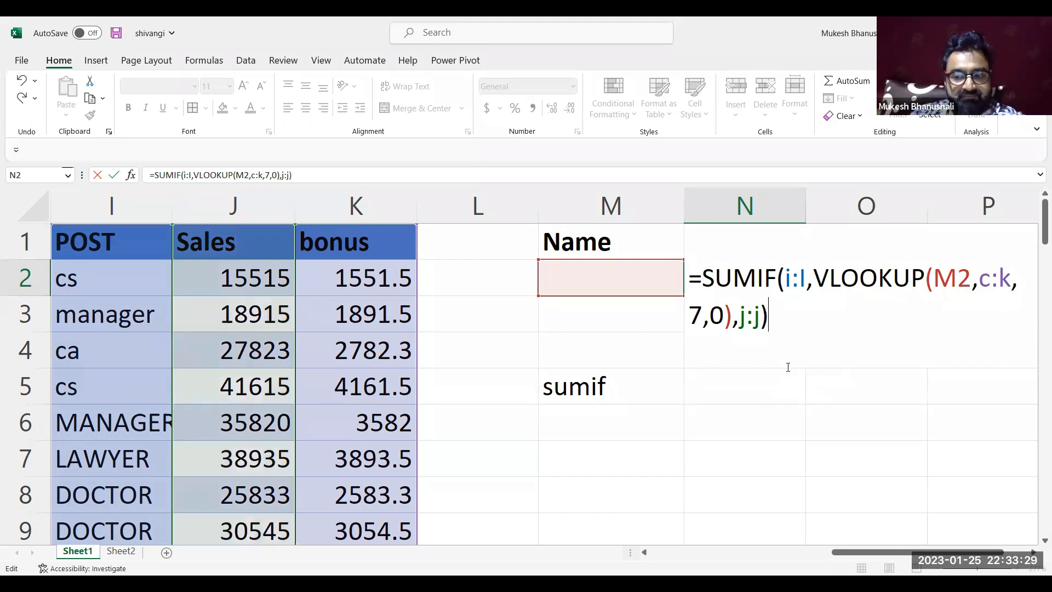
{"action": "key", "text": "Return"}
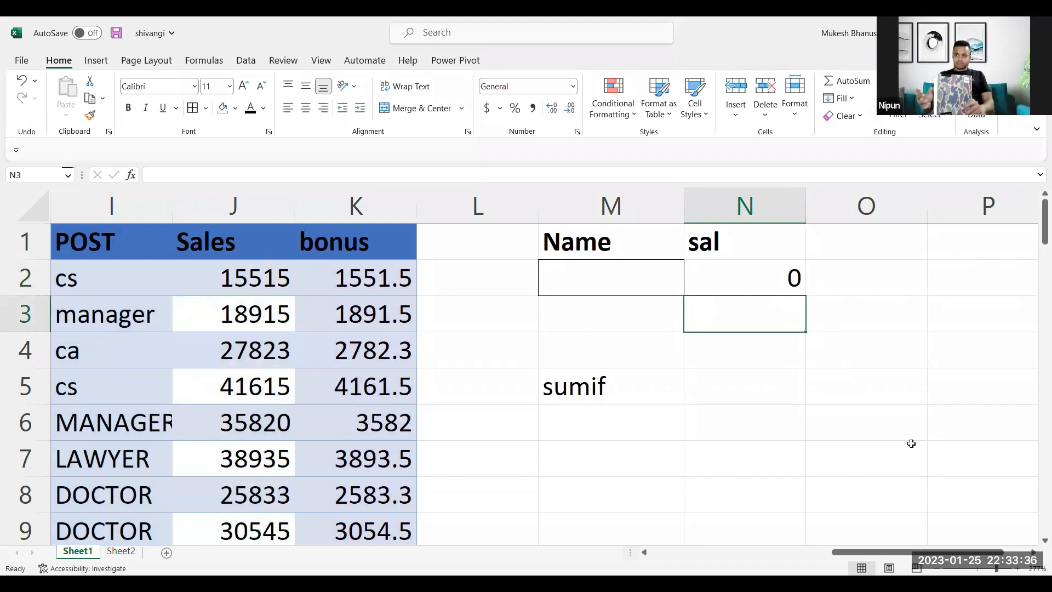
Enter a person's full name in M2 under the Name header and autofit the width of column M
{"action": "scroll", "coordinate": [911, 443], "scroll_direction": "right", "scroll_amount": 2}
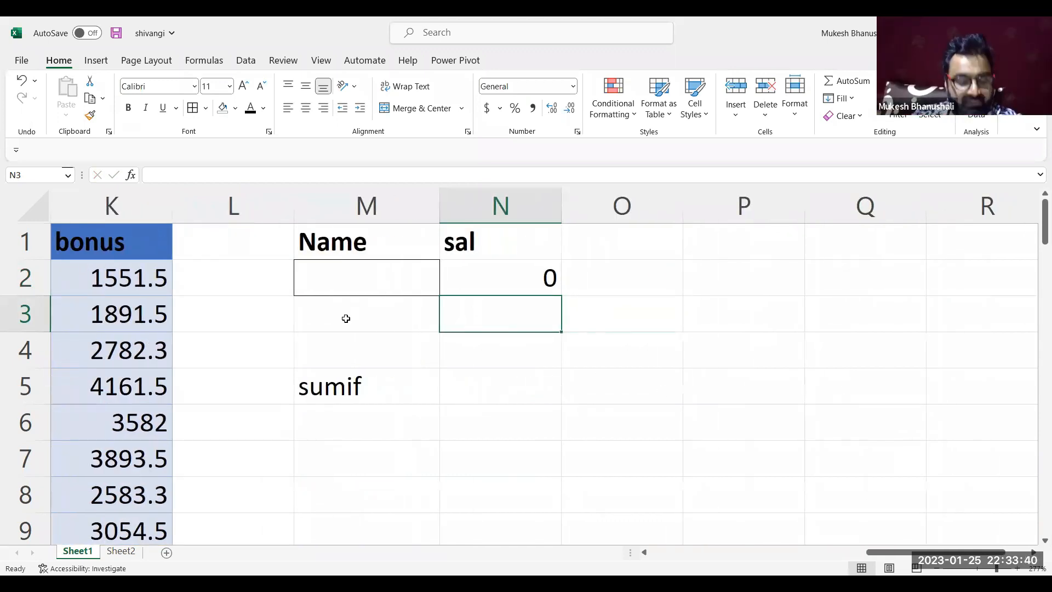
{"action": "left_click", "coordinate": [360, 278]}
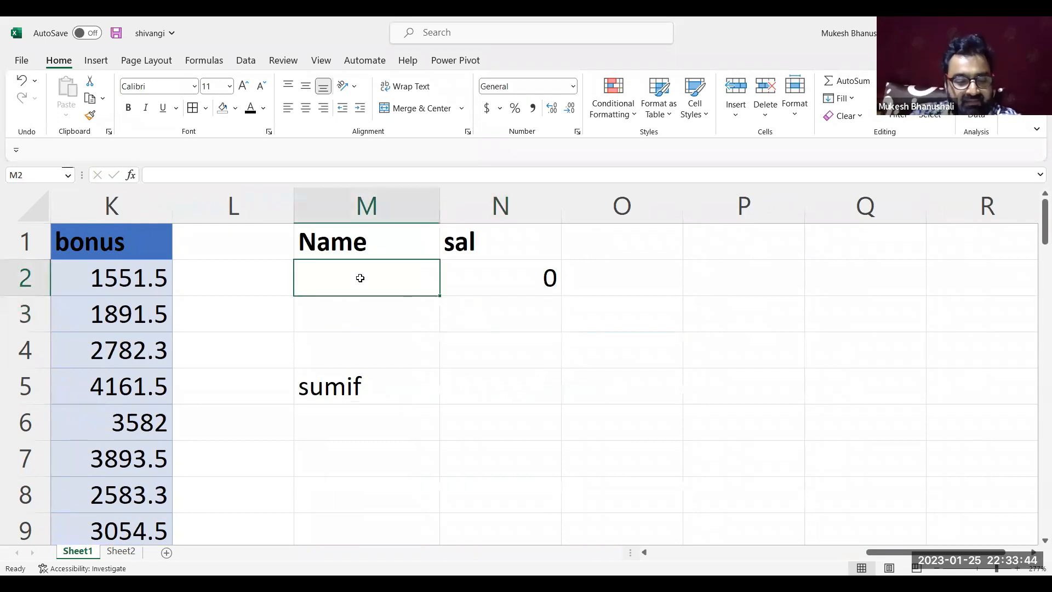
{"action": "type", "text": "Rahul Shetty"}
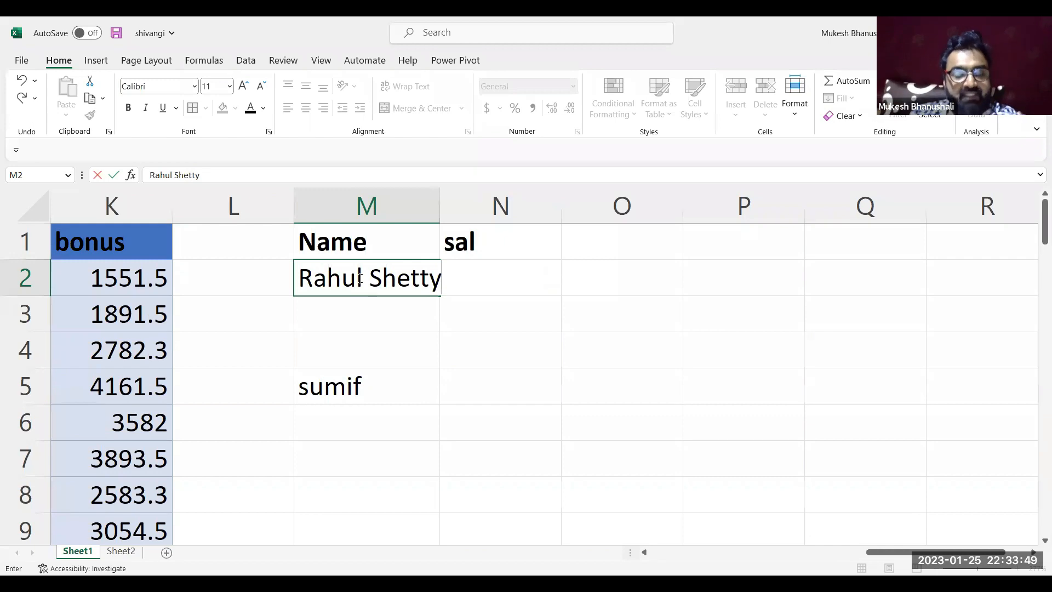
{"action": "key", "text": "Return"}
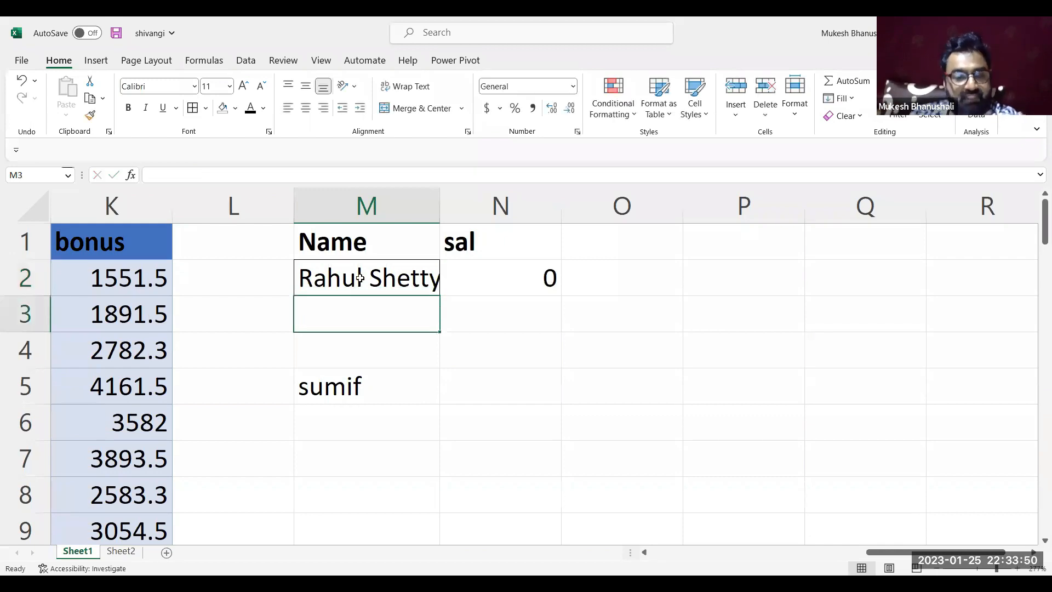
{"action": "double_click", "coordinate": [436, 212]}
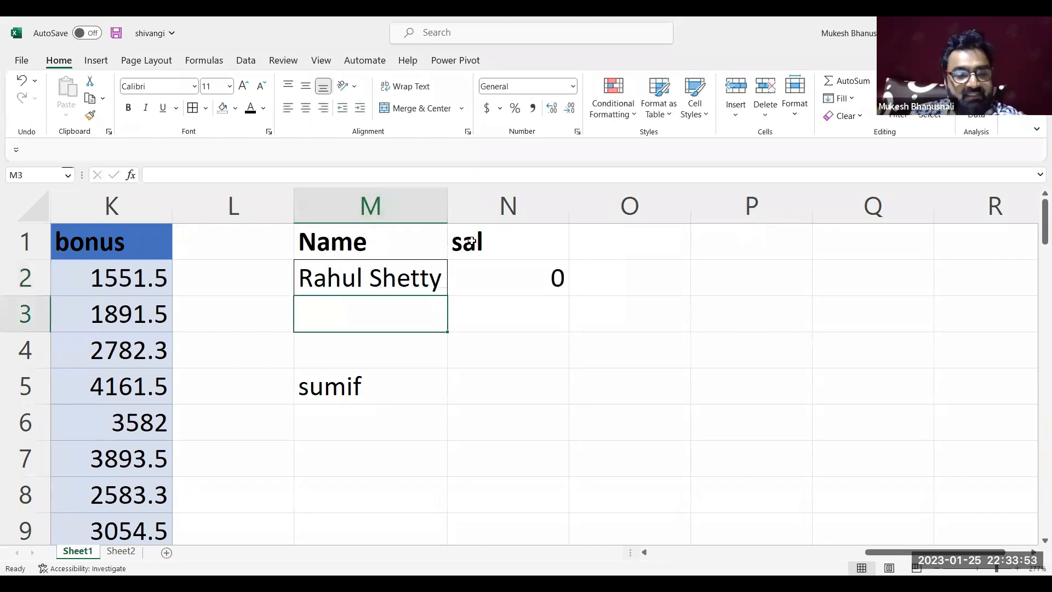
Evaluate the nested VLOOKUP criteria inside the SUMIF formula in N2, undo the evaluation and leave the formula as written
{"action": "left_click", "coordinate": [498, 264]}
{"action": "double_click", "coordinate": [497, 264]}
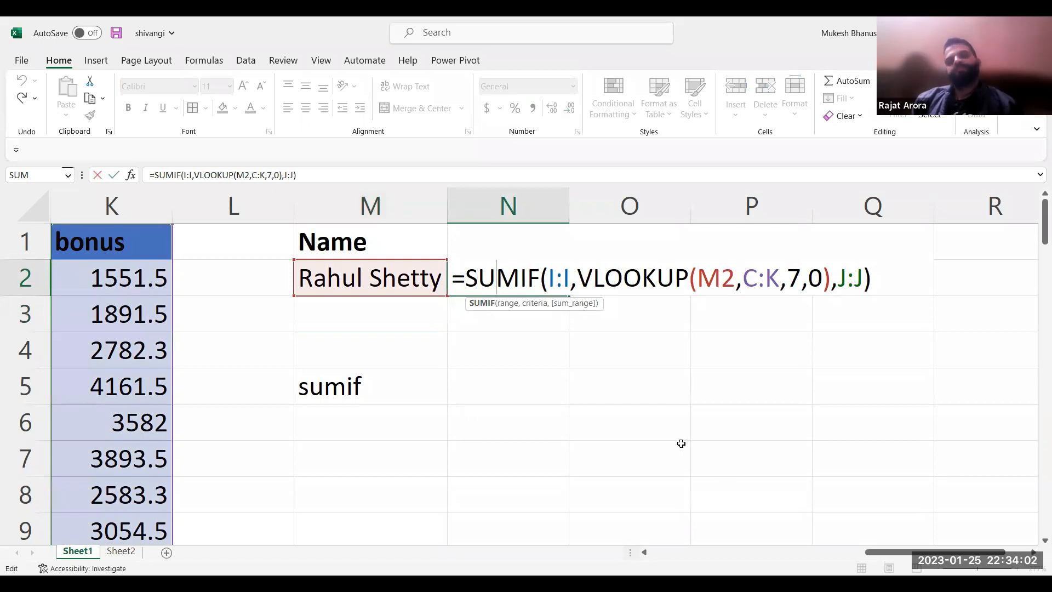
{"action": "key", "text": "Escape"}
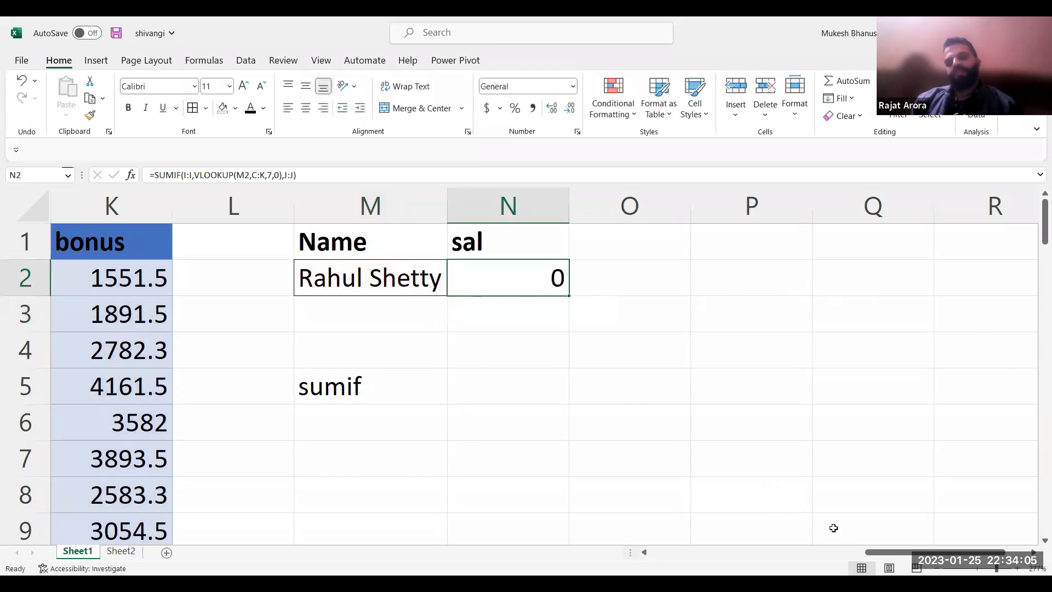
{"action": "scroll", "coordinate": [833, 527], "scroll_direction": "down", "scroll_amount": 4}
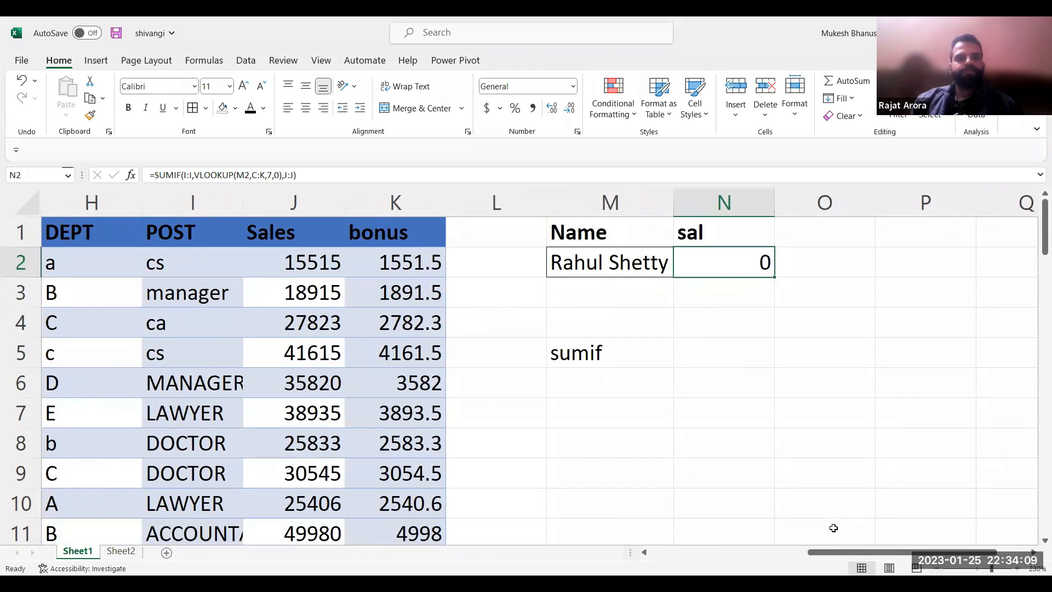
{"action": "key", "text": "F2"}
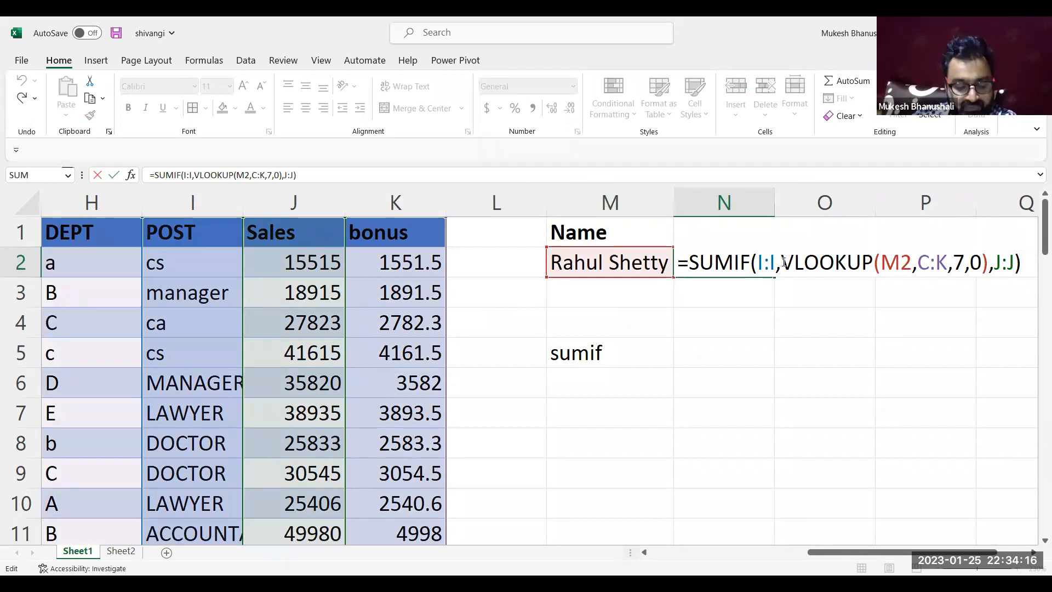
{"action": "left_click_drag", "start_coordinate": [781, 264], "coordinate": [987, 258]}
{"action": "key", "text": "F9"}
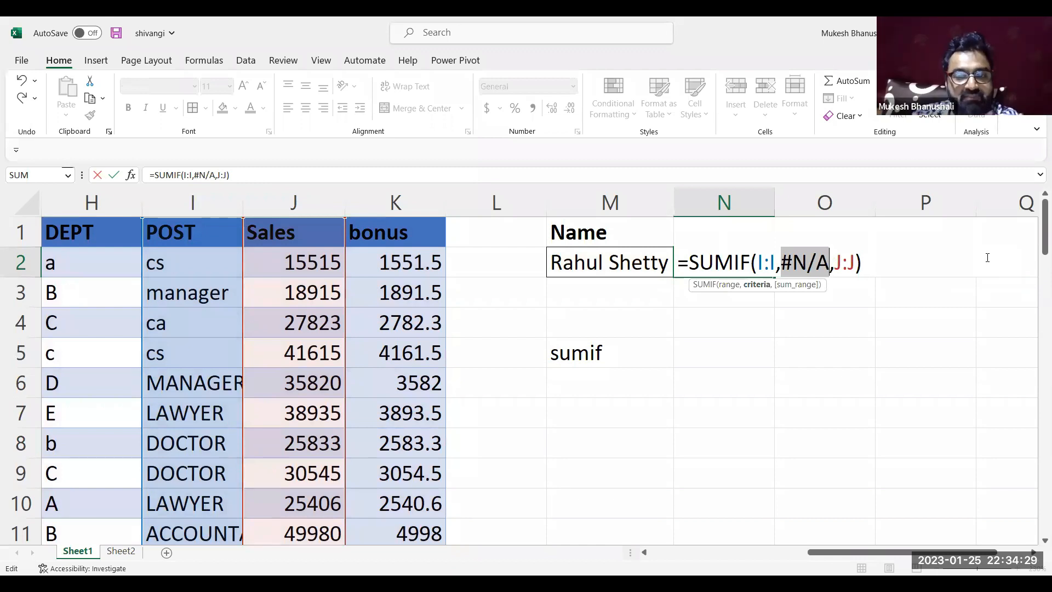
{"action": "key", "text": "ctrl+z"}
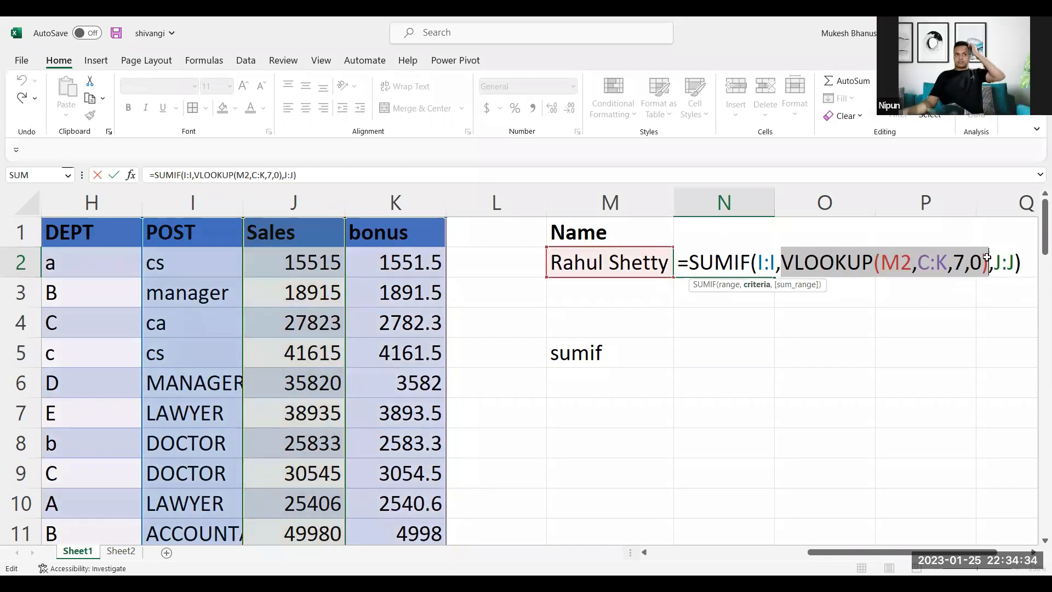
{"action": "key", "text": "Escape"}
Replace the full name in M2 with only the person's first name, matching the entries of the NAME column
{"action": "key", "text": "Left"}
{"action": "key", "text": "Left"}
{"action": "key", "text": "Left"}
{"action": "key", "text": "Left"}
{"action": "key", "text": "Left"}
{"action": "key", "text": "Left"}
{"action": "key", "text": "Left"}
{"action": "key", "text": "Left"}
{"action": "key", "text": "Left"}
{"action": "key", "text": "Left"}
{"action": "key", "text": "Left"}
{"action": "key", "text": "Left"}
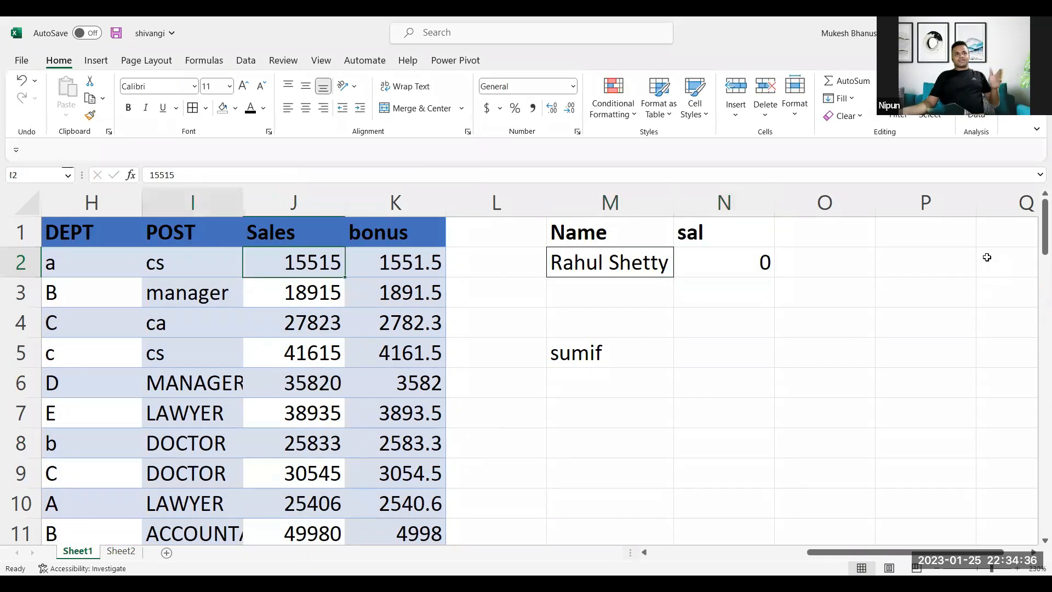
{"action": "key", "text": "Right"}
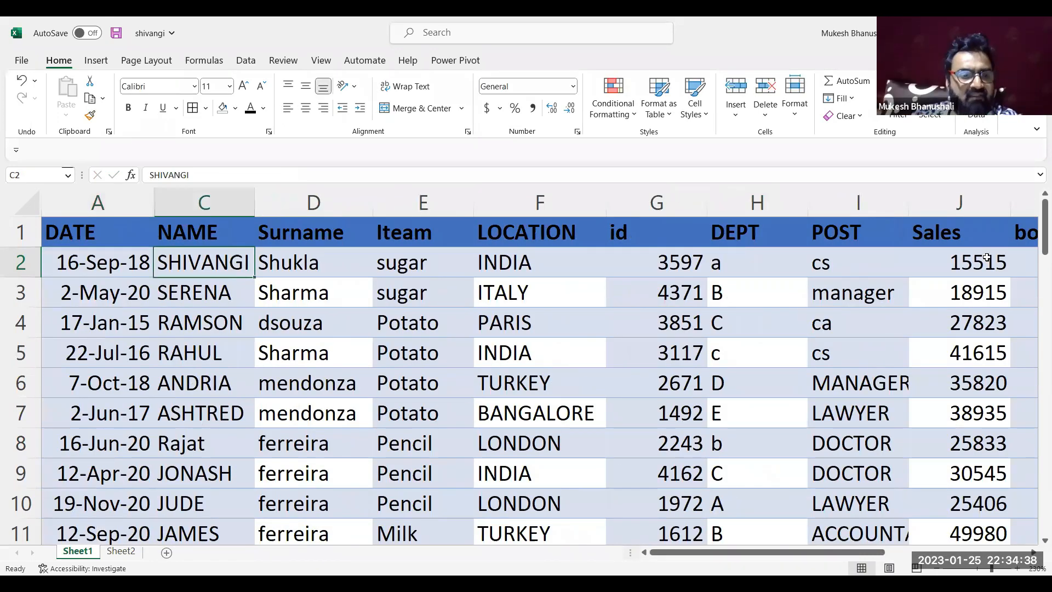
{"action": "key", "text": "Right"}
{"action": "key", "text": "Right"}
{"action": "left_click", "coordinate": [986, 257]}
{"action": "key", "text": "Right"}
{"action": "key", "text": "Right"}
{"action": "key", "text": "Right"}
{"action": "key", "text": "Right"}
{"action": "key", "text": "Right"}
{"action": "key", "text": "Right"}
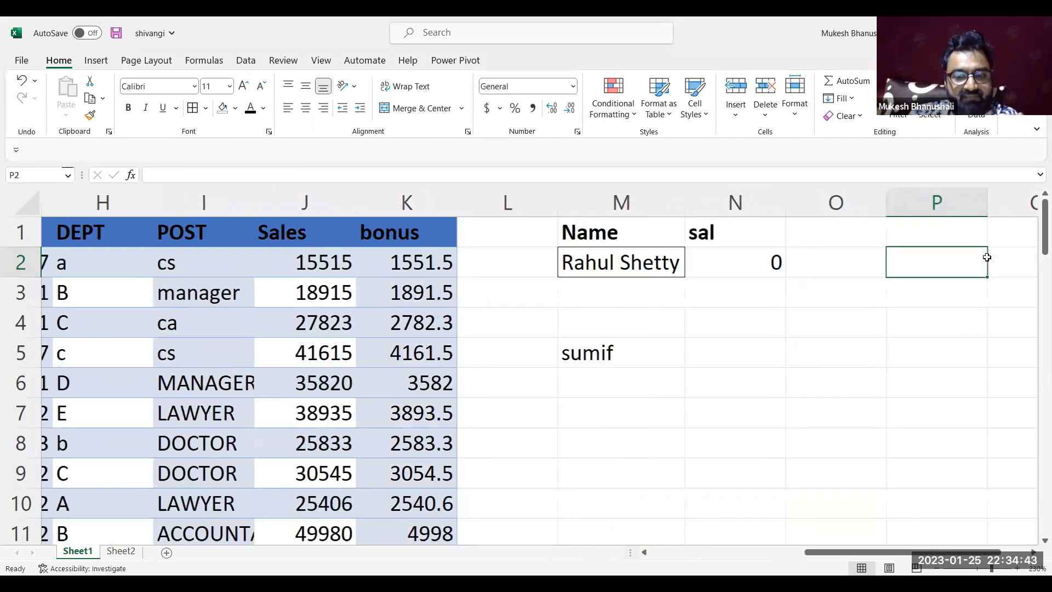
{"action": "key", "text": "Left"}
{"action": "key", "text": "Left"}
{"action": "key", "text": "Left"}
{"action": "type", "text": "Rahul"}
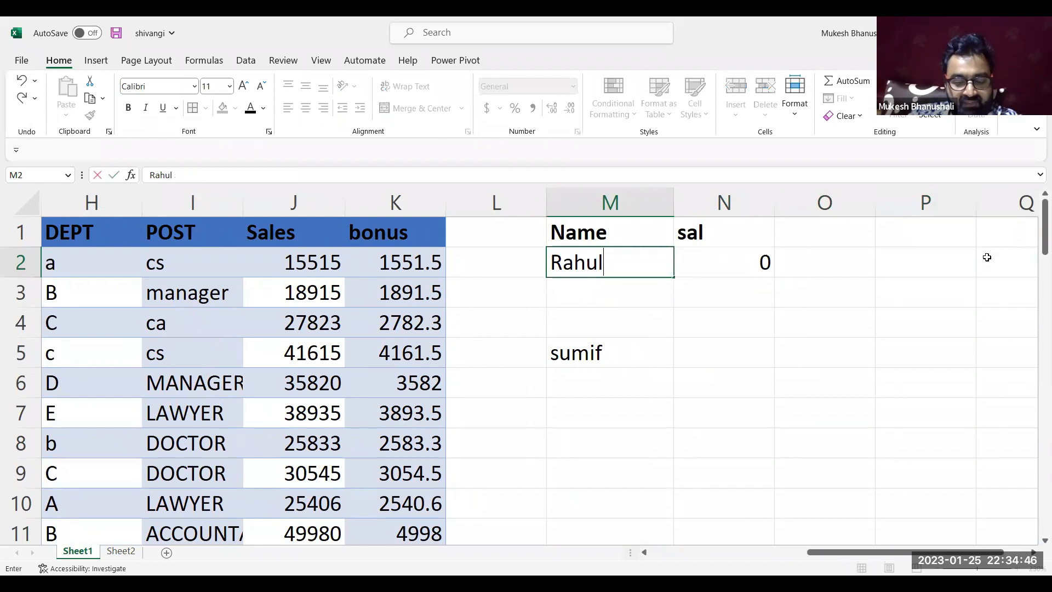
{"action": "key", "text": "Return"}
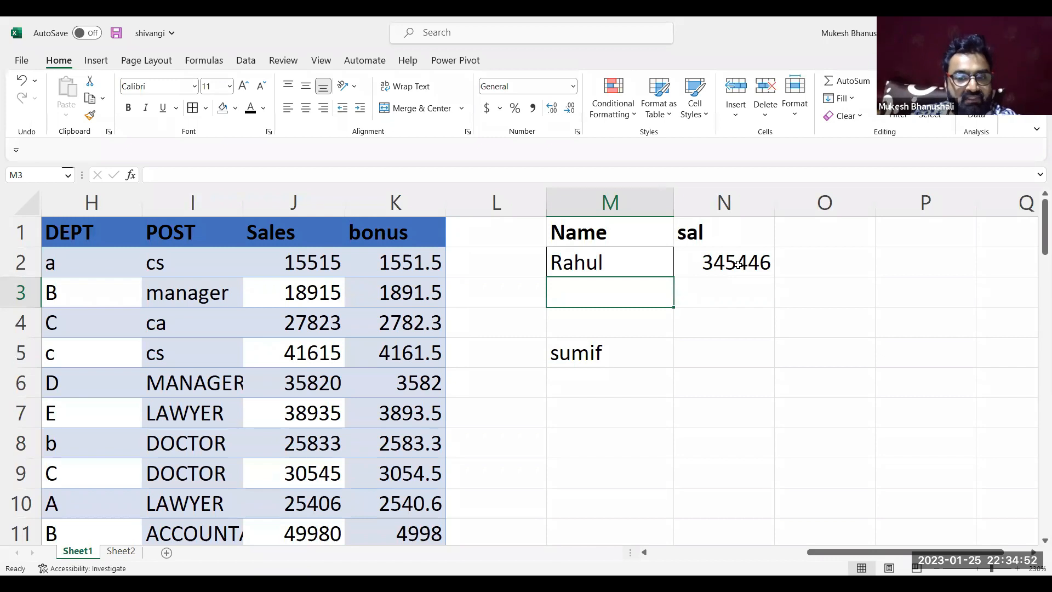
Evaluate the VLOOKUP part of the N2 formula again for the first name in M2, revert it and exit the formula
{"action": "double_click", "coordinate": [641, 265]}
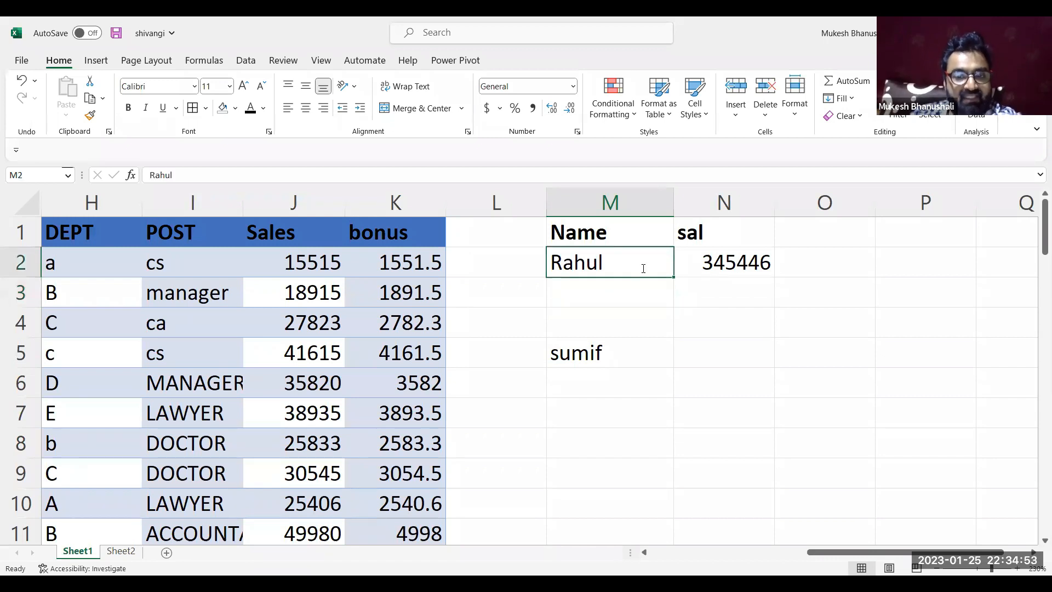
{"action": "double_click", "coordinate": [715, 263]}
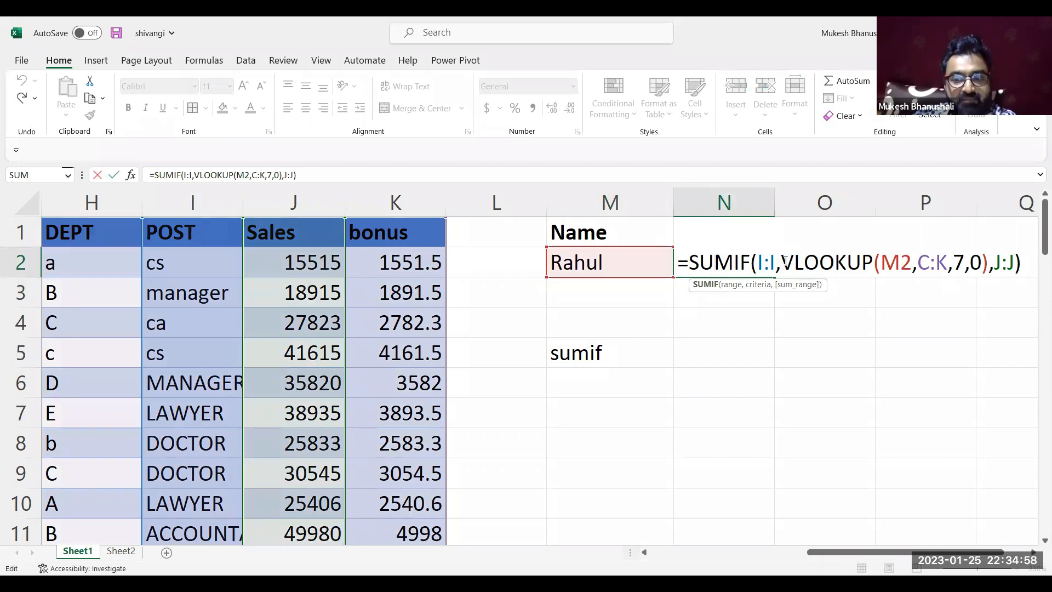
{"action": "left_click_drag", "start_coordinate": [782, 262], "coordinate": [989, 267]}
{"action": "key", "text": "ctrl+c"}
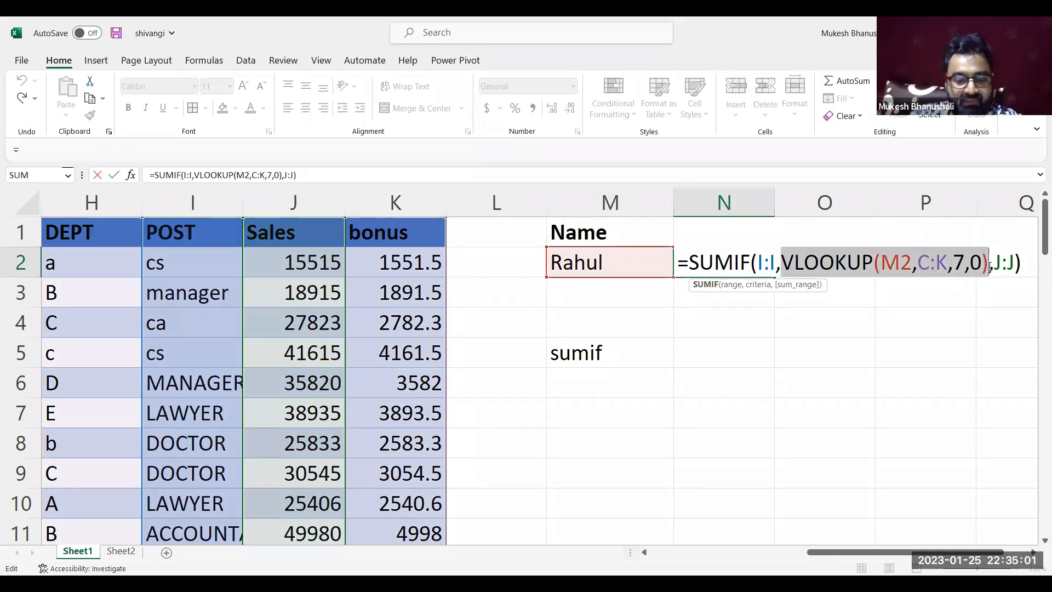
{"action": "type", "text": "\"cs\""}
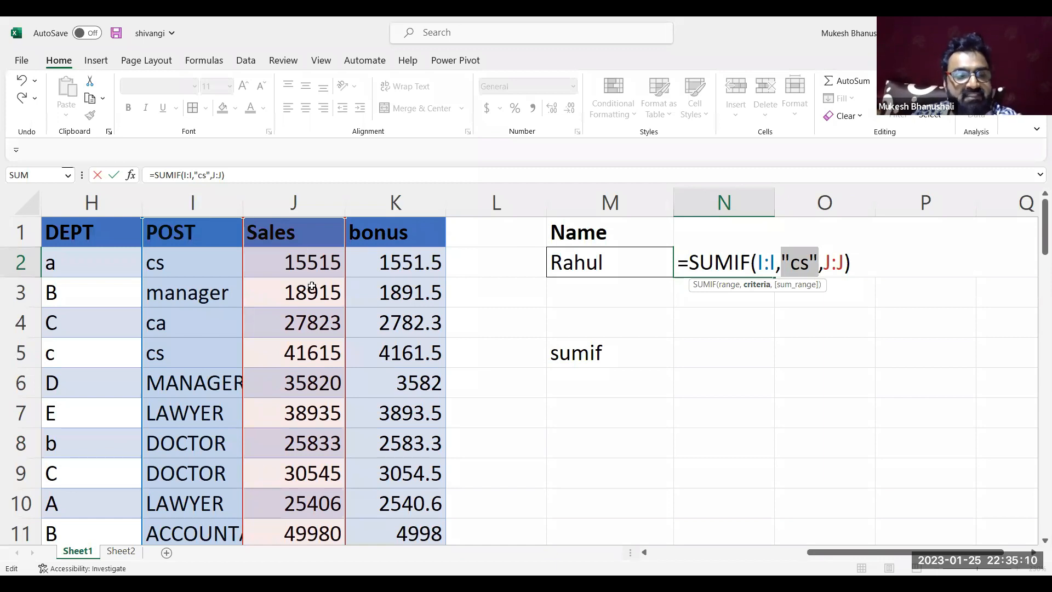
{"action": "key", "text": "ctrl+v"}
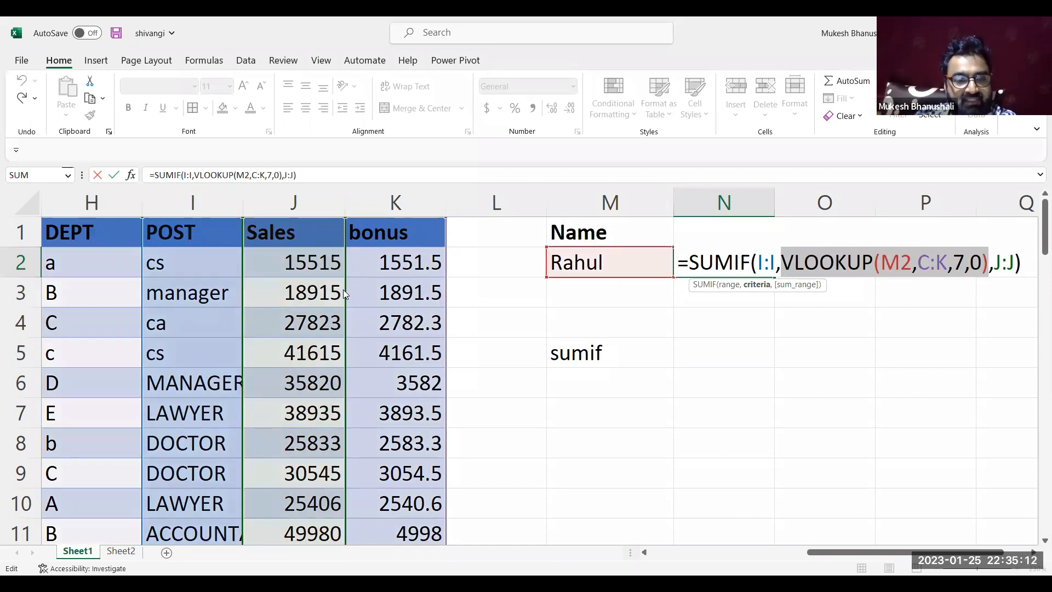
{"action": "key", "text": "Left"}
{"action": "key", "text": "Left"}
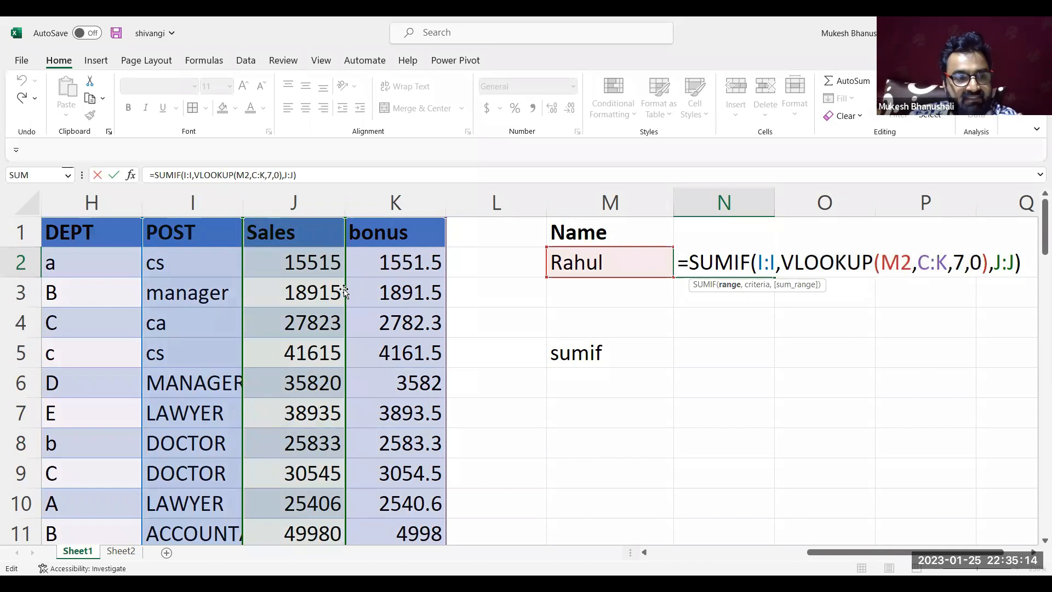
Examine row 5 of the source table, from the NAME column across to the POST and Sales values
{"action": "key", "text": "Left"}
{"action": "key", "text": "Left"}
{"action": "key", "text": "Left"}
{"action": "key", "text": "Left"}
{"action": "key", "text": "Left"}
{"action": "key", "text": "Left"}
{"action": "key", "text": "Left"}
{"action": "key", "text": "Left"}
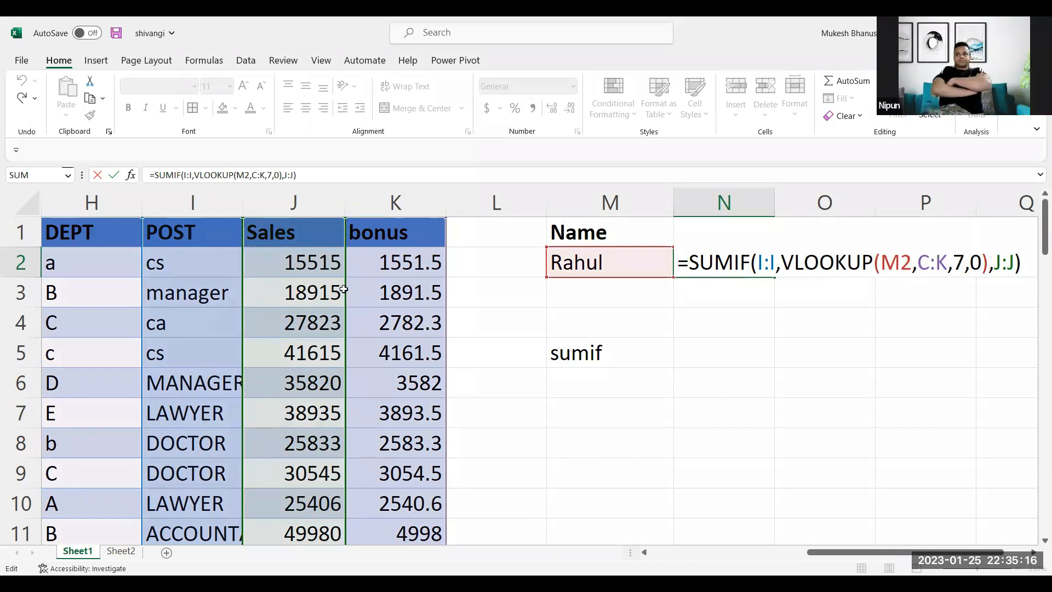
{"action": "key", "text": "Escape"}
{"action": "key", "text": "Left"}
{"action": "key", "text": "Left"}
{"action": "key", "text": "Left"}
{"action": "key", "text": "Left"}
{"action": "key", "text": "Left"}
{"action": "key", "text": "Left"}
{"action": "key", "text": "Left"}
{"action": "key", "text": "Left"}
{"action": "key", "text": "Left"}
{"action": "key", "text": "Left"}
{"action": "key", "text": "Left"}
{"action": "key", "text": "Left"}
{"action": "key", "text": "Down"}
{"action": "key", "text": "Down"}
{"action": "key", "text": "Down"}
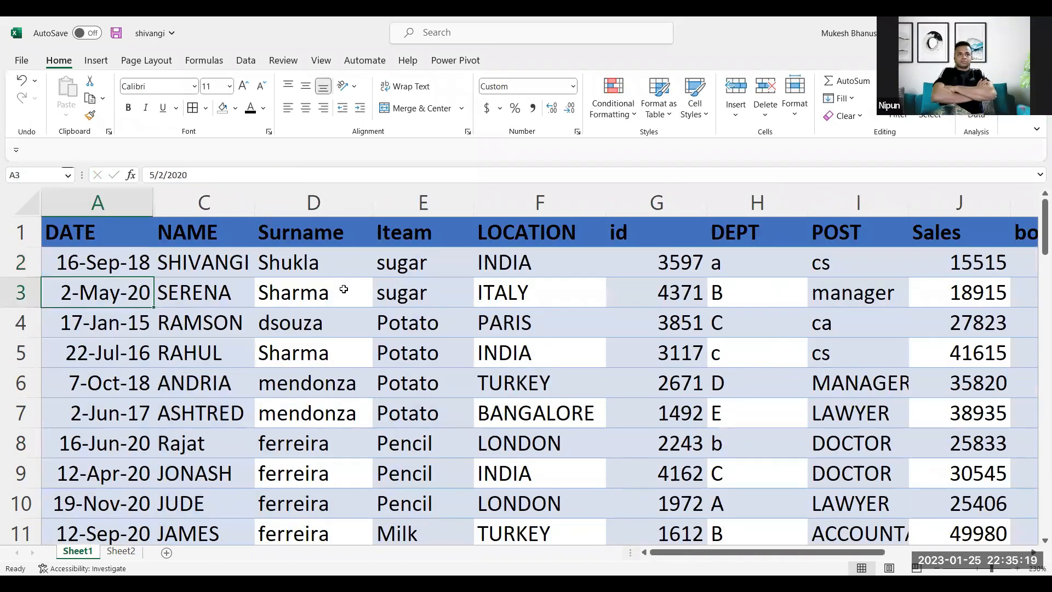
{"action": "key", "text": "Right"}
{"action": "key", "text": "Right"}
{"action": "key", "text": "Right"}
{"action": "key", "text": "Right"}
{"action": "key", "text": "Right"}
{"action": "key", "text": "Right"}
{"action": "key", "text": "Right"}
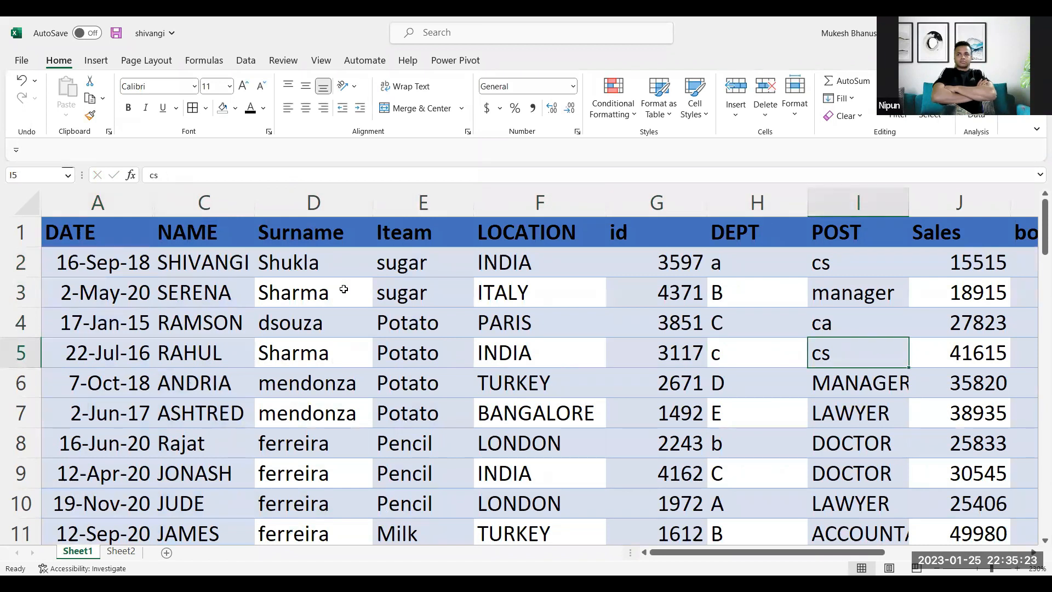
{"action": "key", "text": "Right"}
{"action": "key", "text": "Right"}
{"action": "key", "text": "Right"}
{"action": "key", "text": "Right"}
{"action": "key", "text": "Right"}
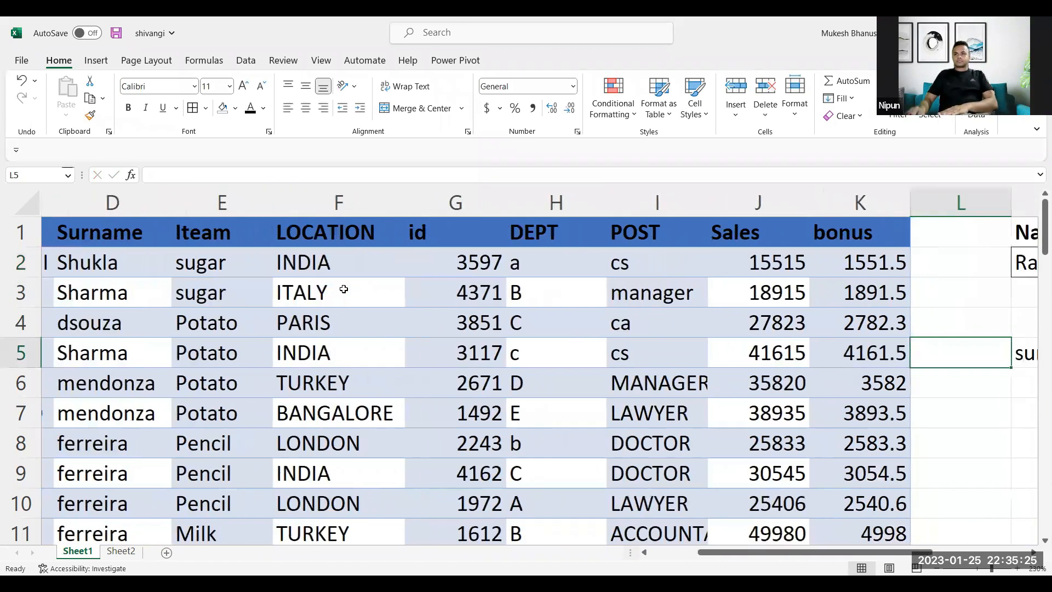
{"action": "key", "text": "Right"}
{"action": "key", "text": "Right"}
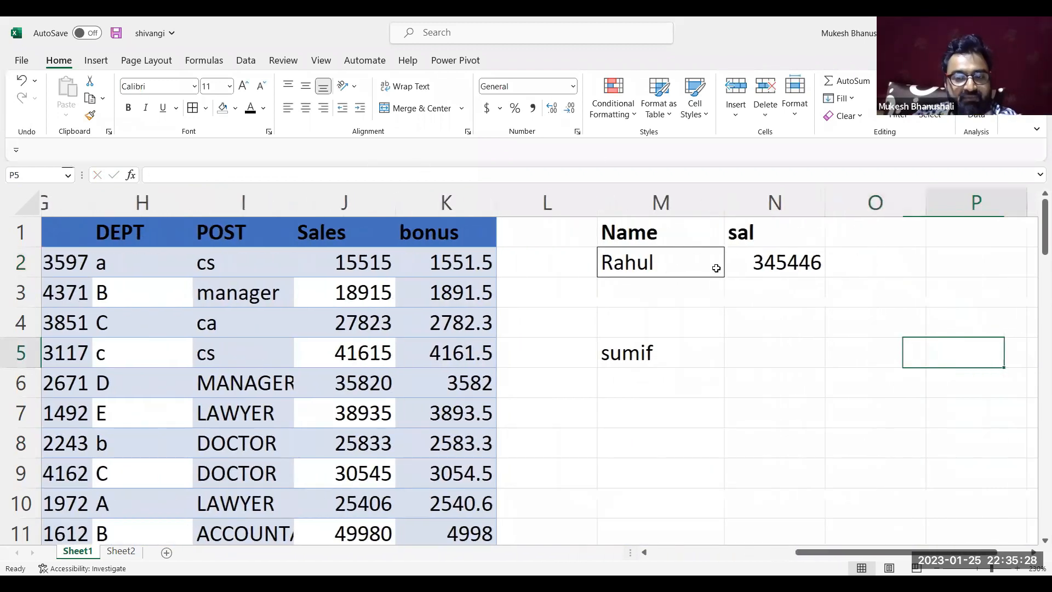
Review the N2 formula by highlighting SUMIF, the nested VLOOKUP and its M2 lookup value, and recommit it as written
{"action": "left_click", "coordinate": [719, 266]}
{"action": "double_click", "coordinate": [719, 266]}
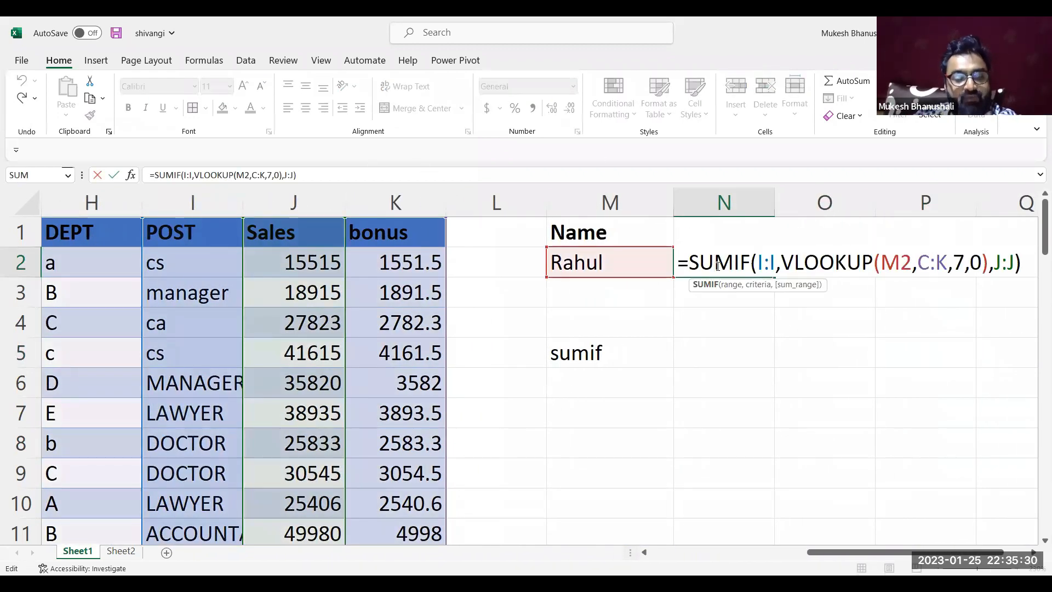
{"action": "double_click", "coordinate": [717, 266]}
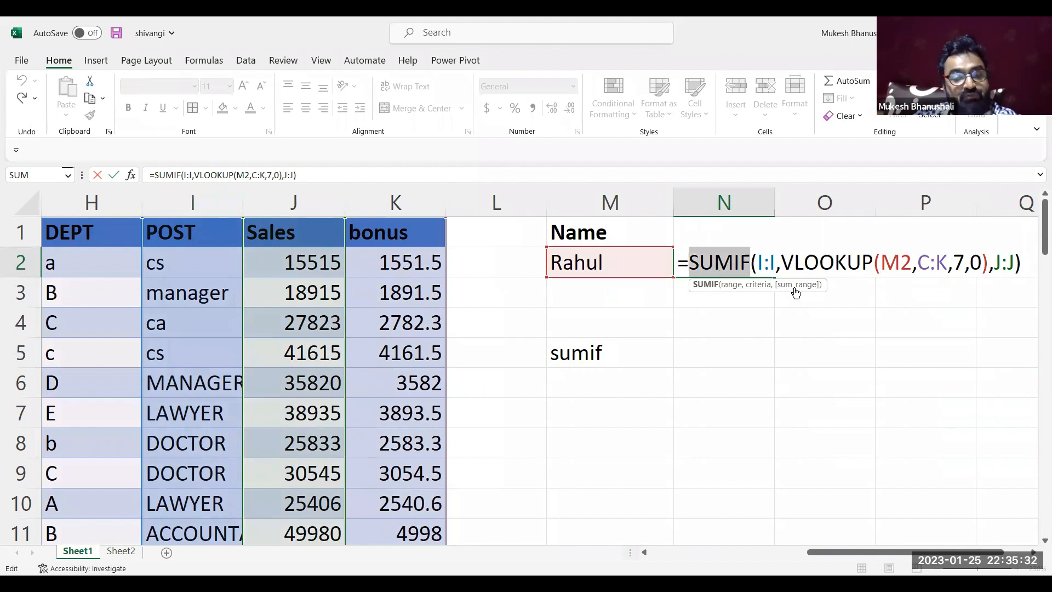
{"action": "double_click", "coordinate": [828, 262]}
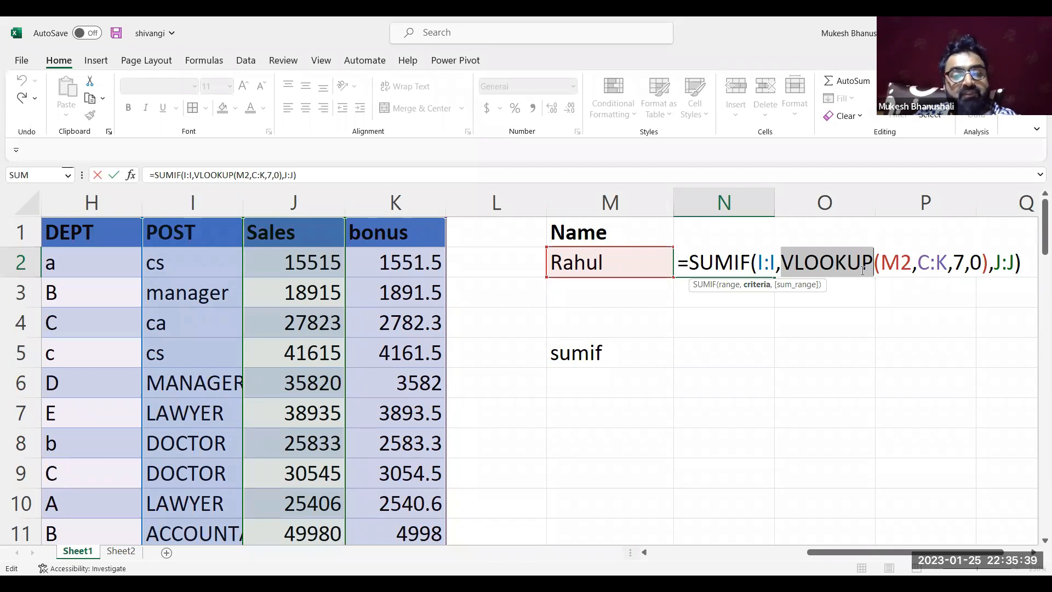
{"action": "left_click", "coordinate": [895, 267]}
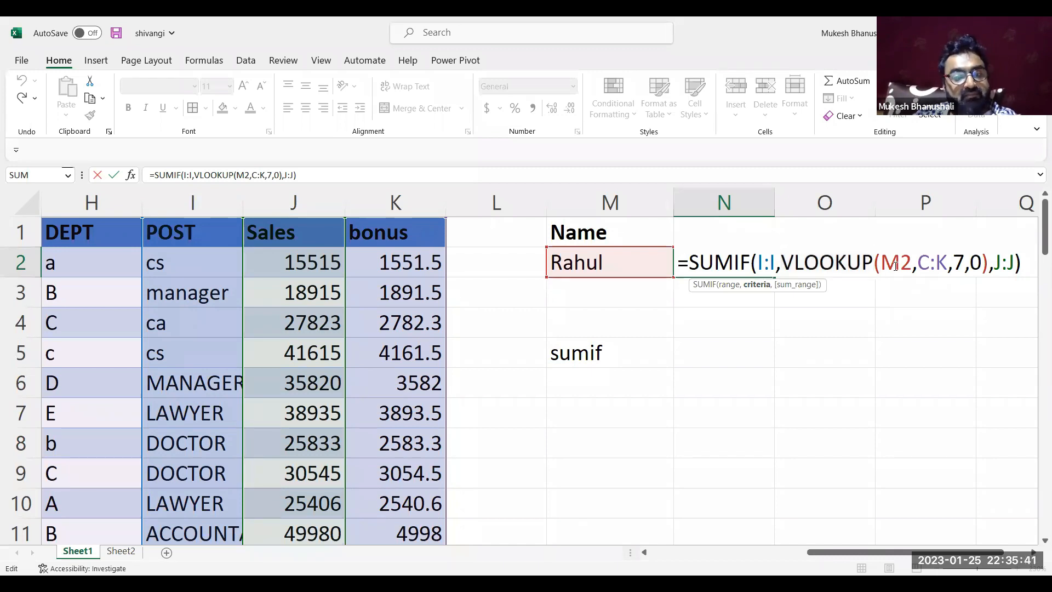
{"action": "double_click", "coordinate": [896, 267]}
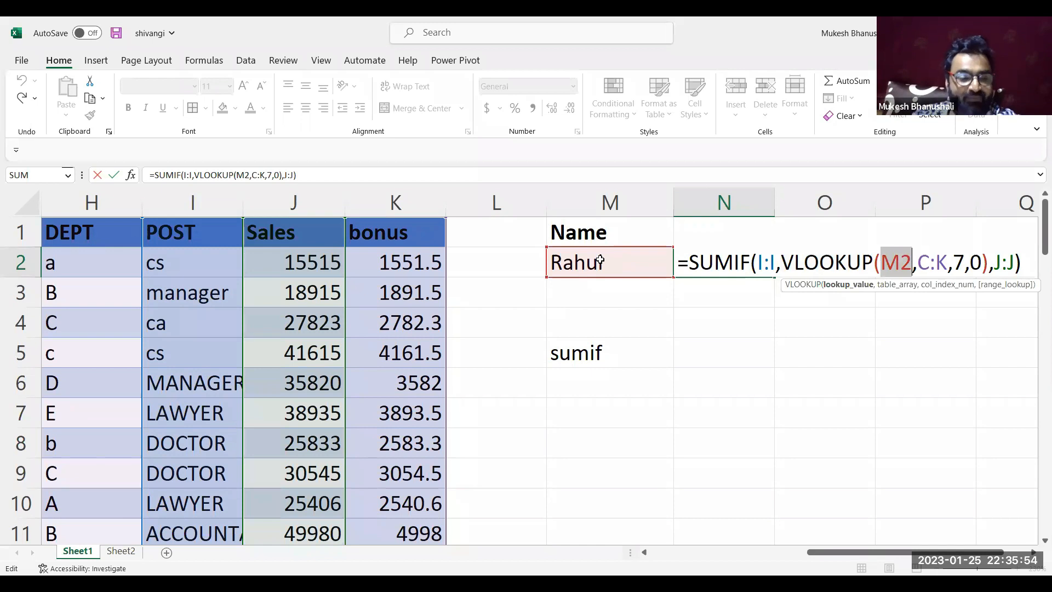
{"action": "left_click", "coordinate": [895, 268]}
{"action": "double_click", "coordinate": [895, 269]}
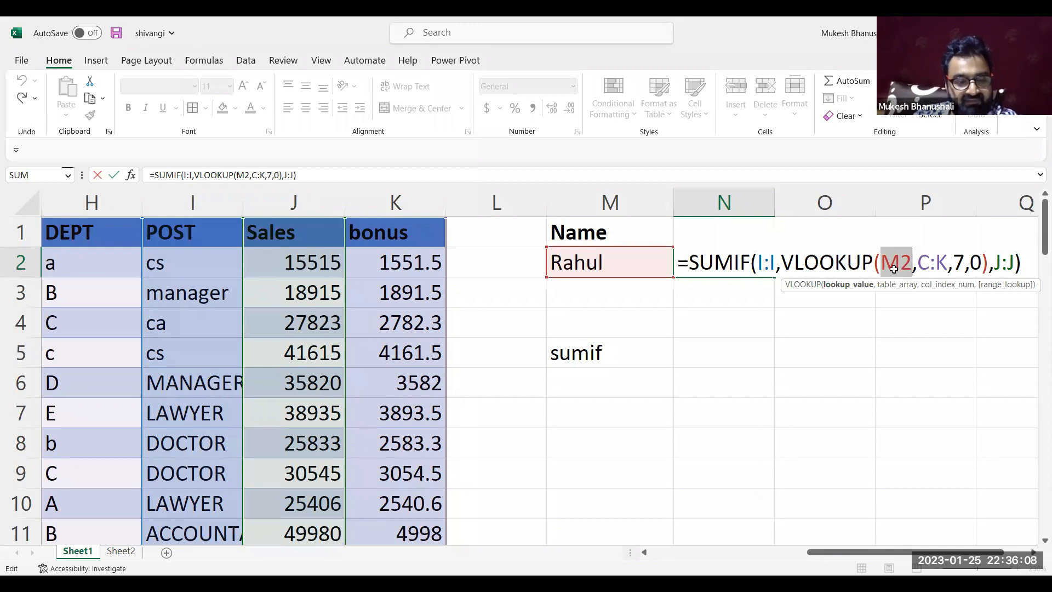
{"action": "key", "text": "ctrl+Return"}
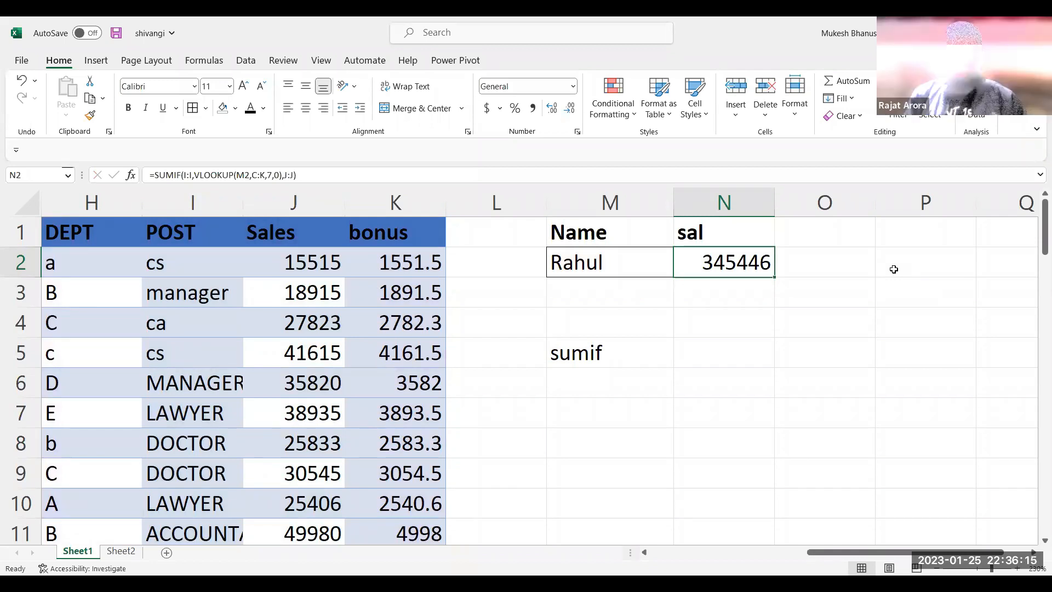
Reopen the N2 formula, evaluate its nested VLOOKUP criteria to see the post it returns, and revert it to the function
{"action": "double_click", "coordinate": [726, 256]}
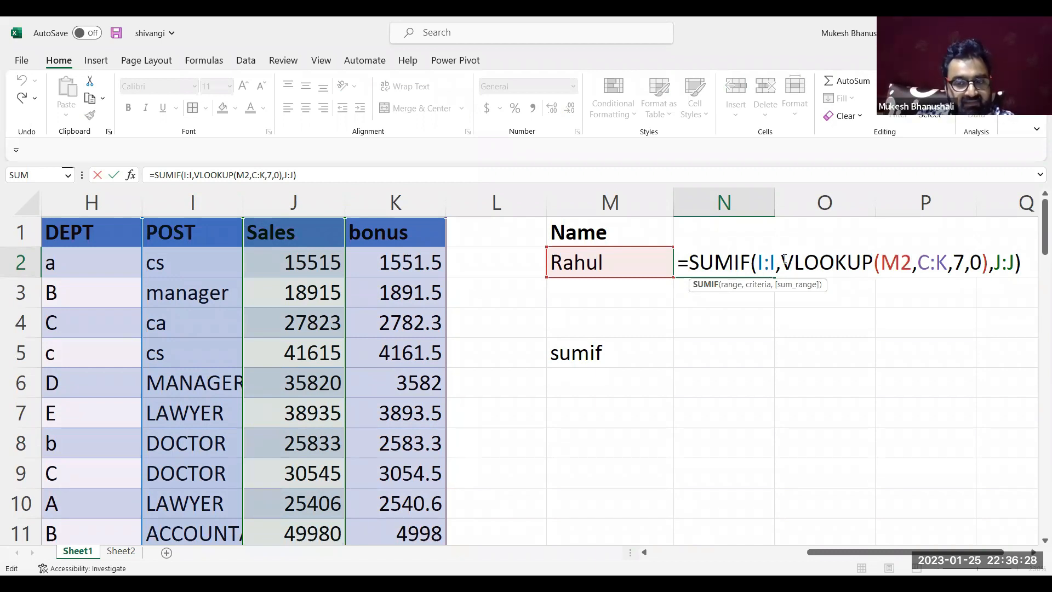
{"action": "key", "text": "ctrl+Return"}
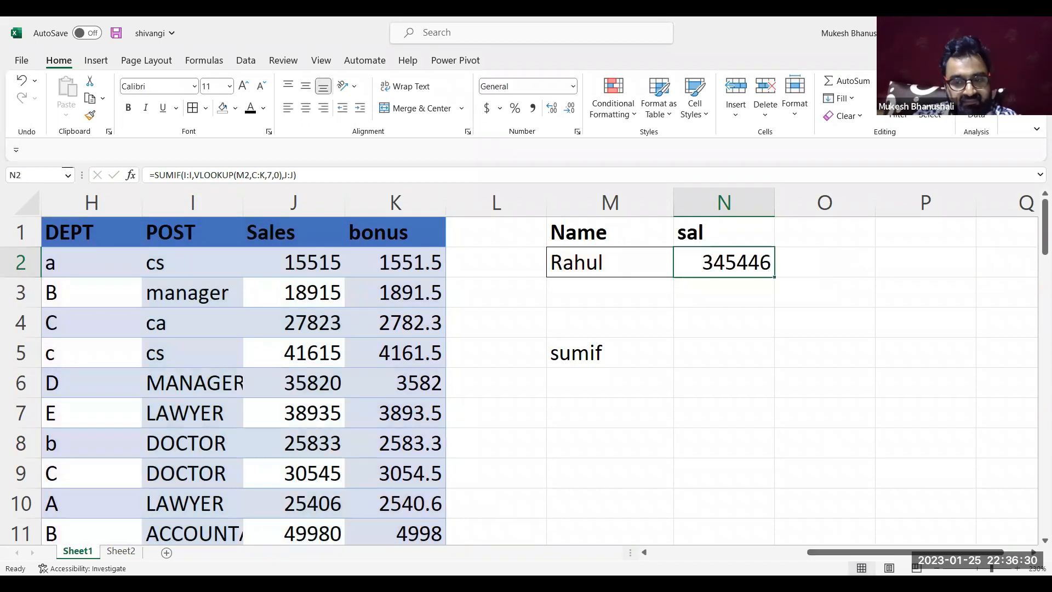
{"action": "scroll", "coordinate": [519, 366], "scroll_direction": "down", "scroll_amount": 3}
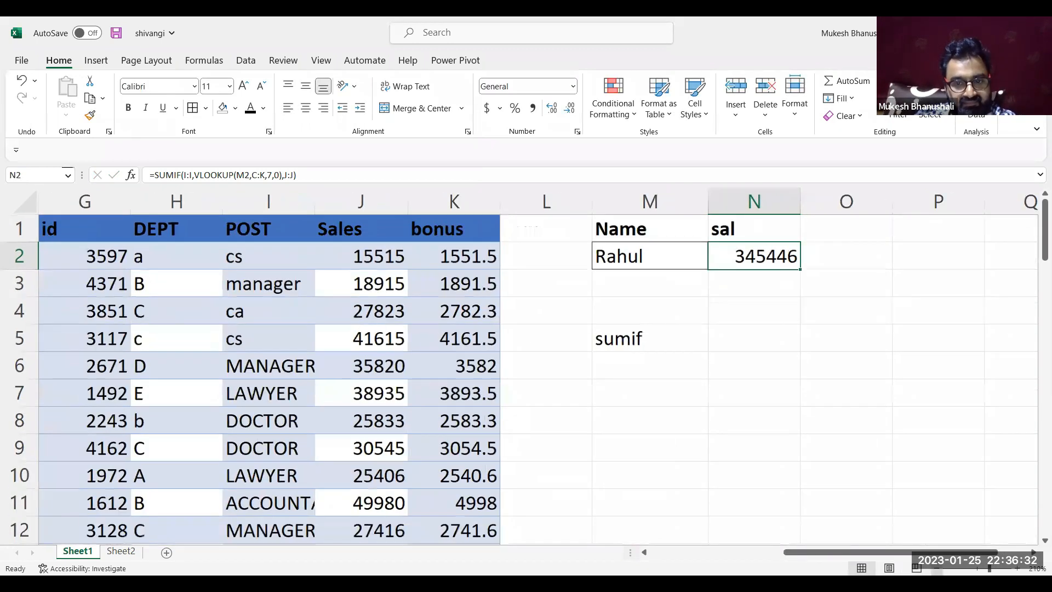
{"action": "scroll", "coordinate": [923, 394], "scroll_direction": "down", "scroll_amount": 2}
{"action": "key", "text": "F2"}
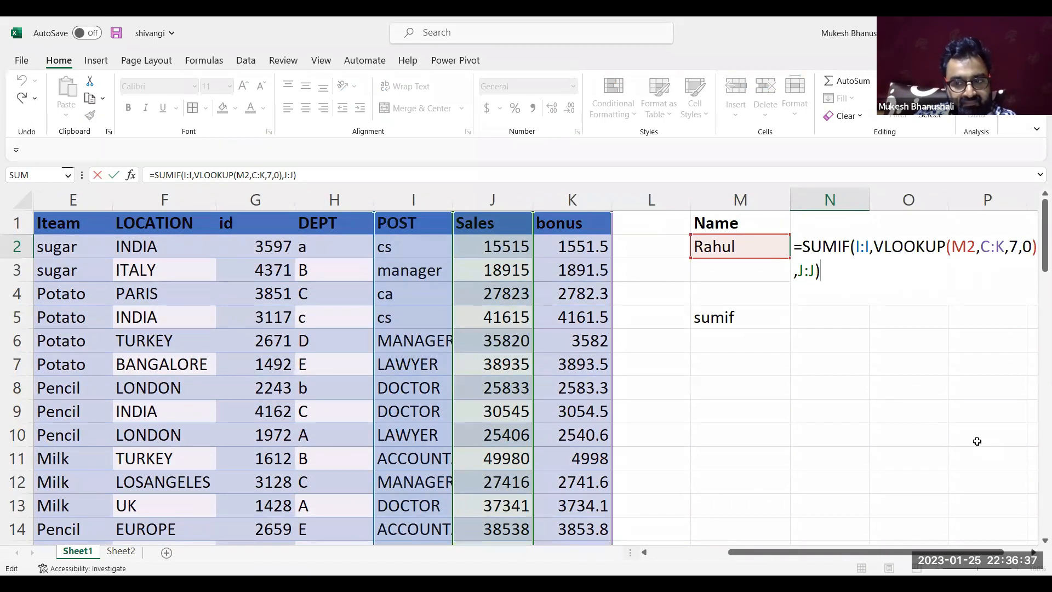
{"action": "scroll", "coordinate": [977, 441], "scroll_direction": "right", "scroll_amount": 1}
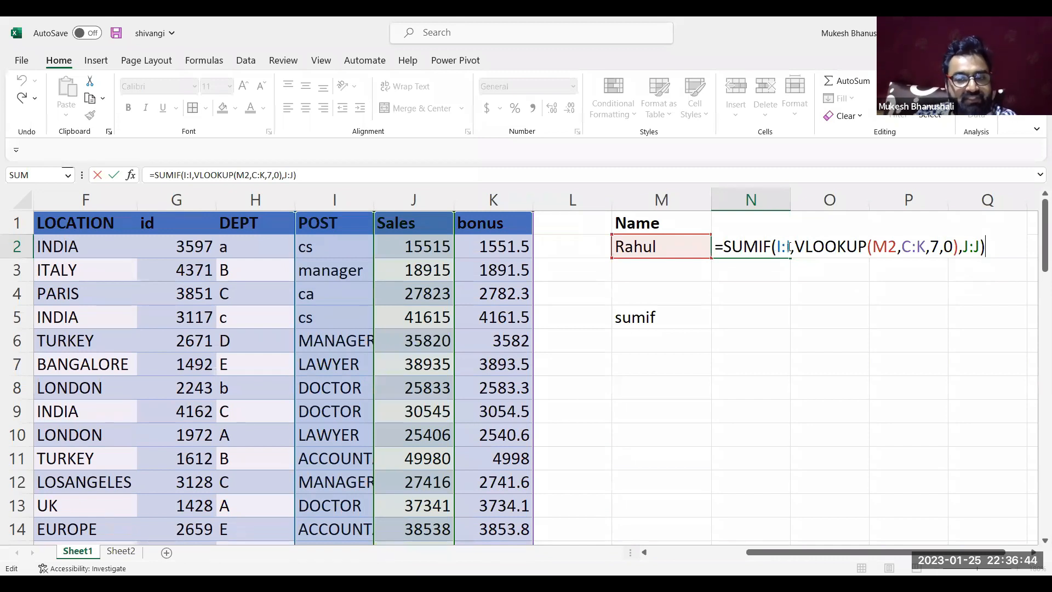
{"action": "left_click_drag", "start_coordinate": [796, 246], "coordinate": [962, 247]}
{"action": "key", "text": "ctrl+c"}
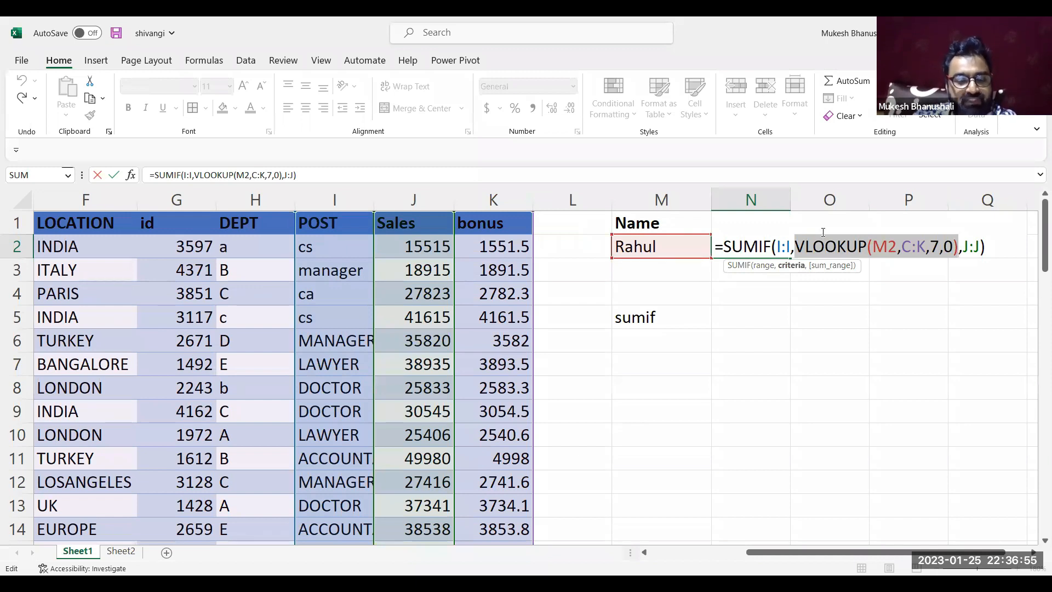
{"action": "type", "text": "\"cs\""}
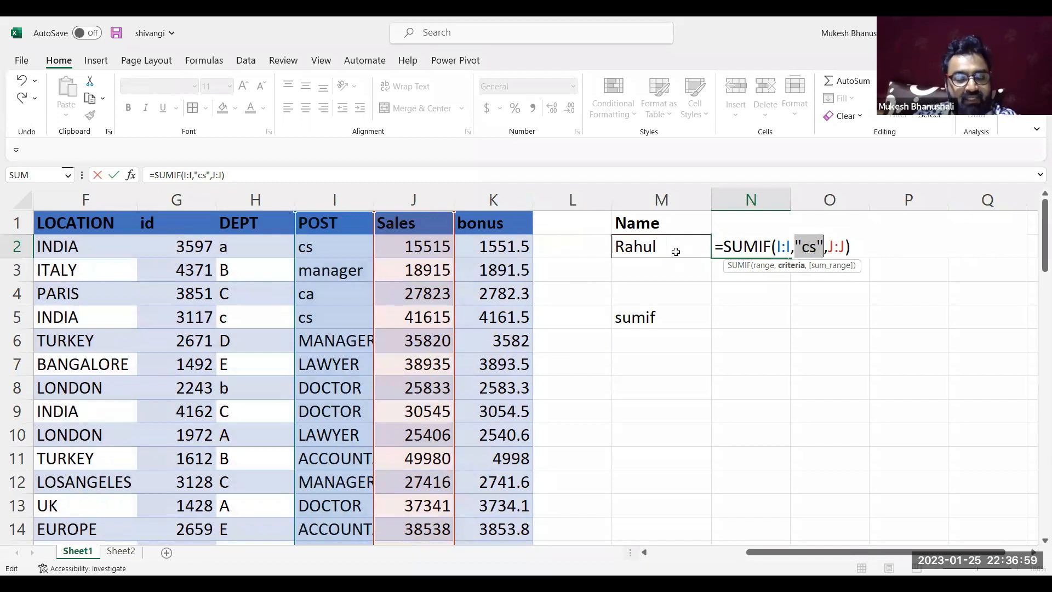
{"action": "key", "text": "ctrl+z"}
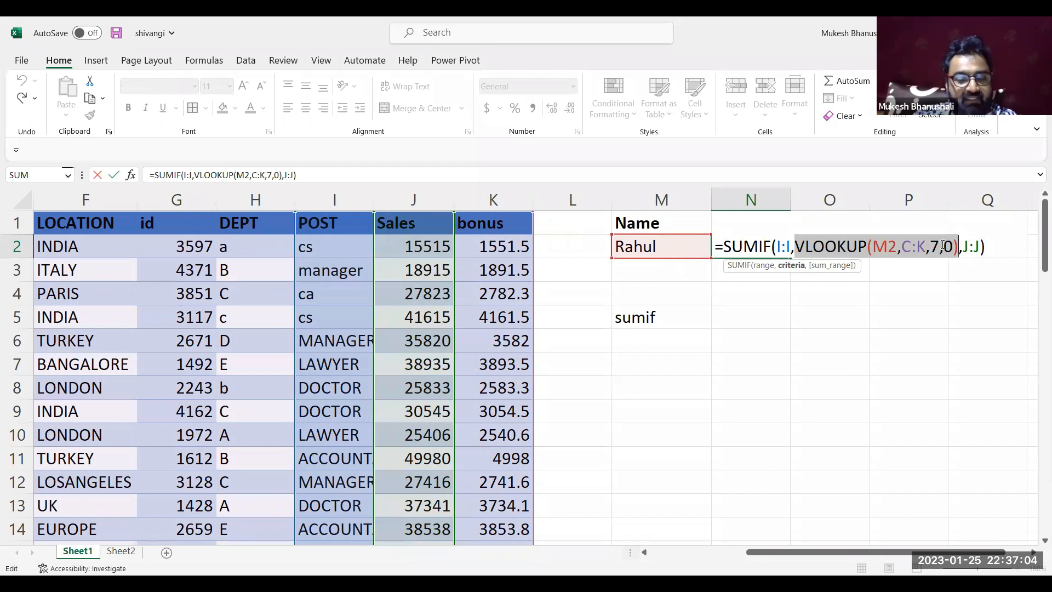
Show the evaluated SUMIF criteria in N2 once more, restore the VLOOKUP and commit the original formula
{"action": "key", "text": "ctrl+y"}
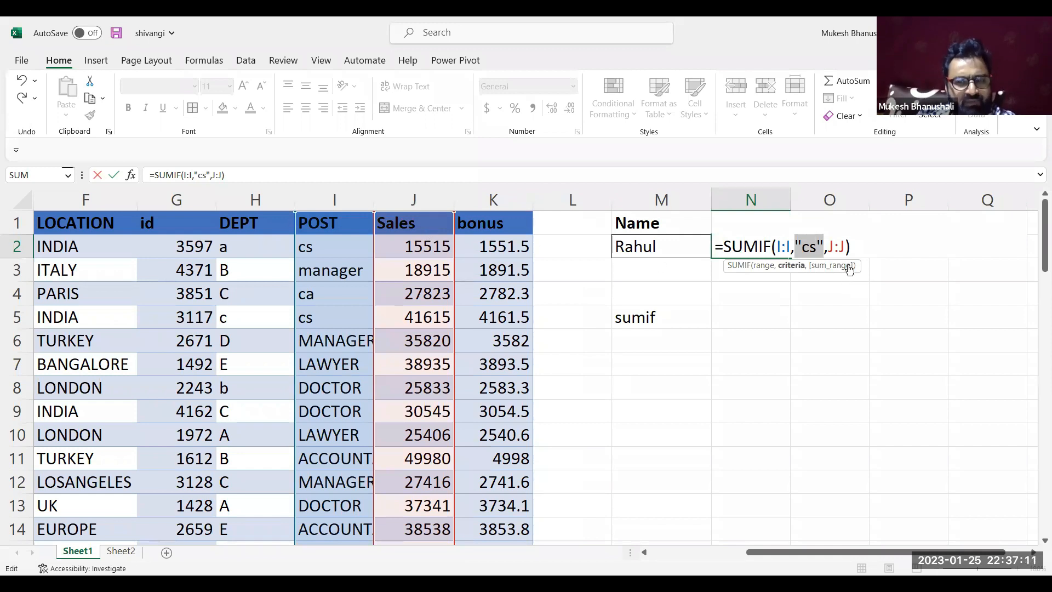
{"action": "key", "text": "ctrl+v"}
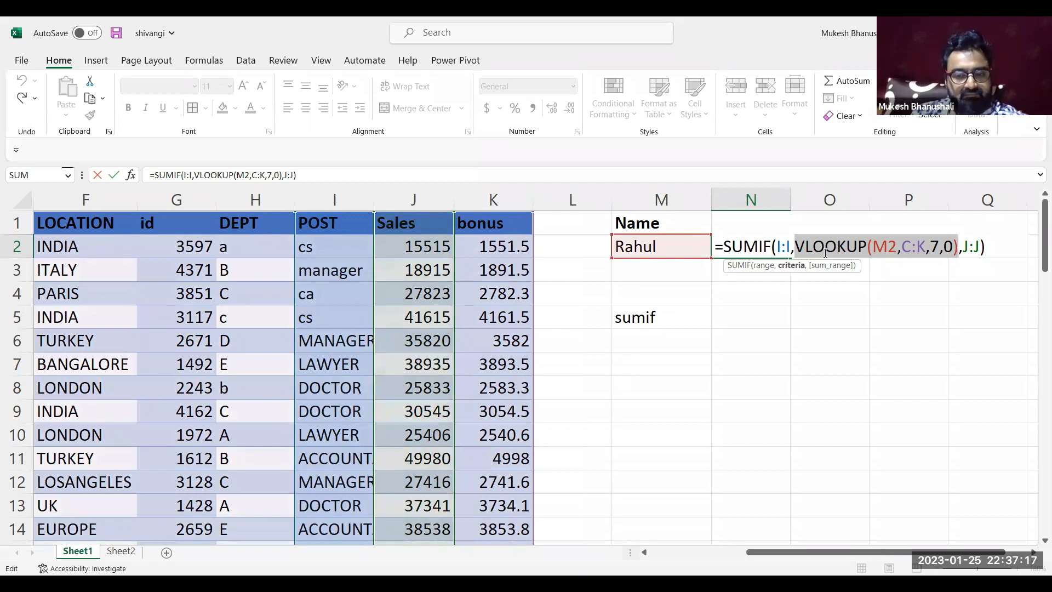
{"action": "key", "text": "Return"}
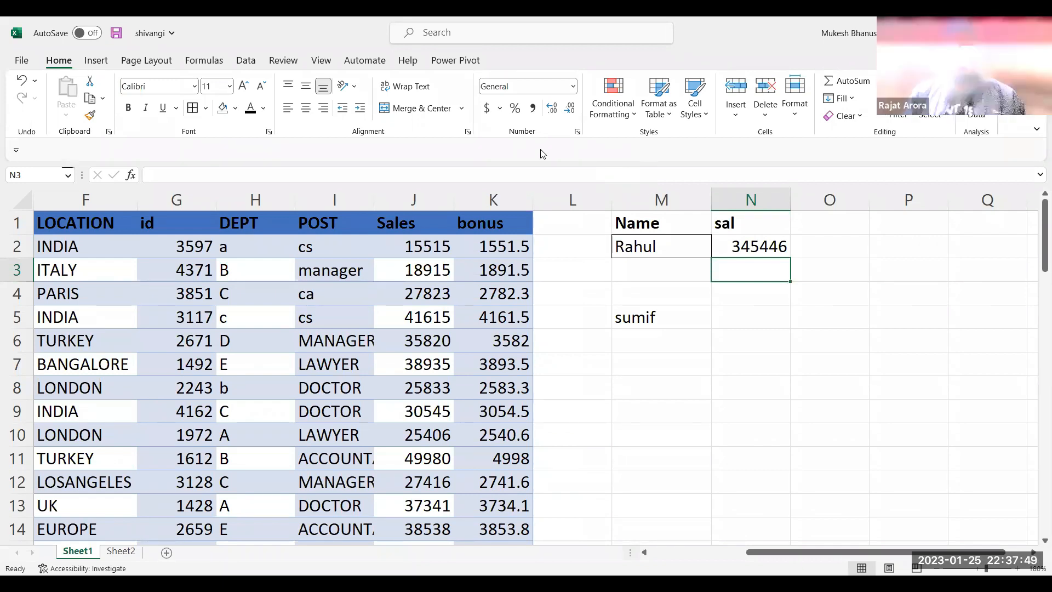
Copy the Sales column from Sheet1 into column B of Sheet2 and delete it from Sheet1
{"action": "left_click", "coordinate": [412, 205]}
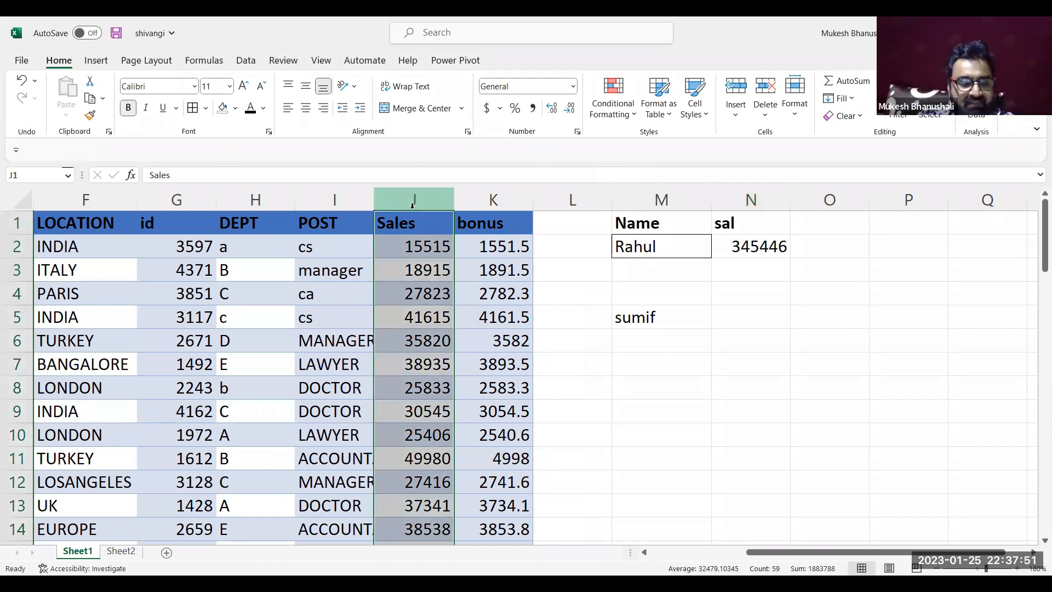
{"action": "key", "text": "ctrl+c"}
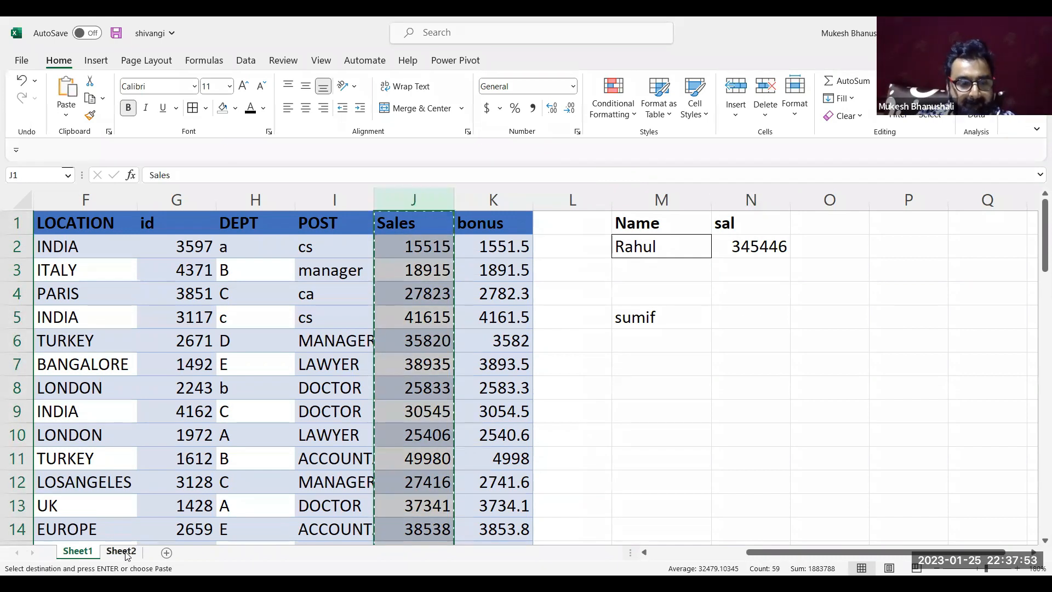
{"action": "left_click", "coordinate": [125, 553]}
{"action": "left_click", "coordinate": [153, 237]}
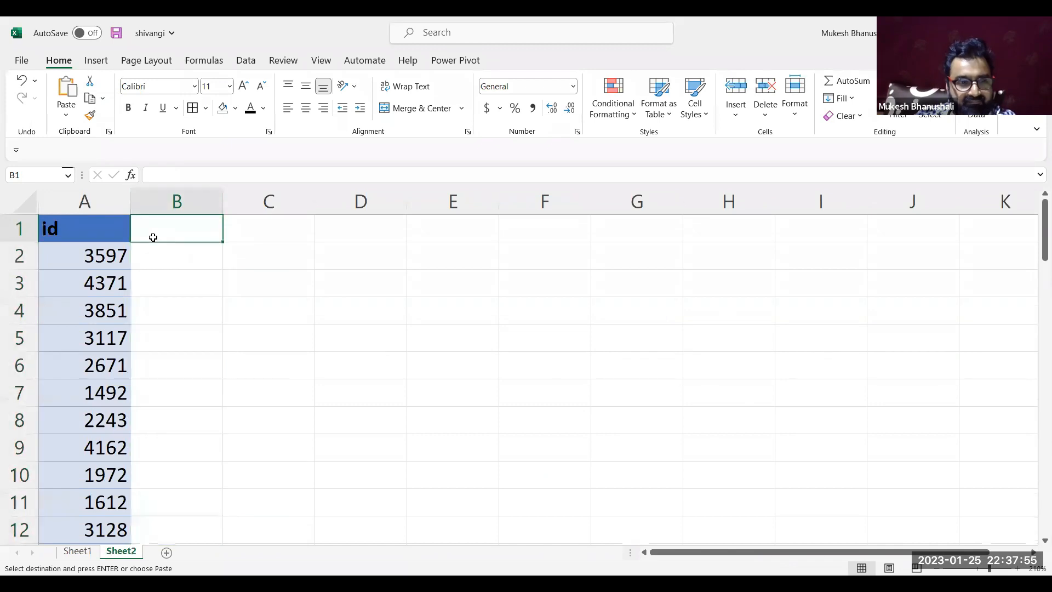
{"action": "key", "text": "Return"}
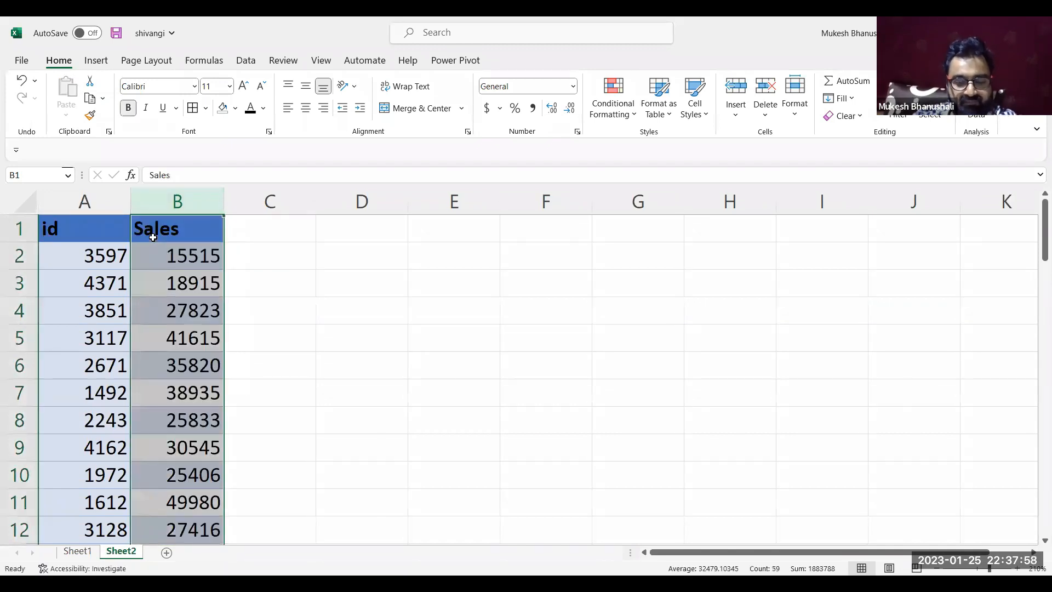
{"action": "left_click", "coordinate": [77, 551]}
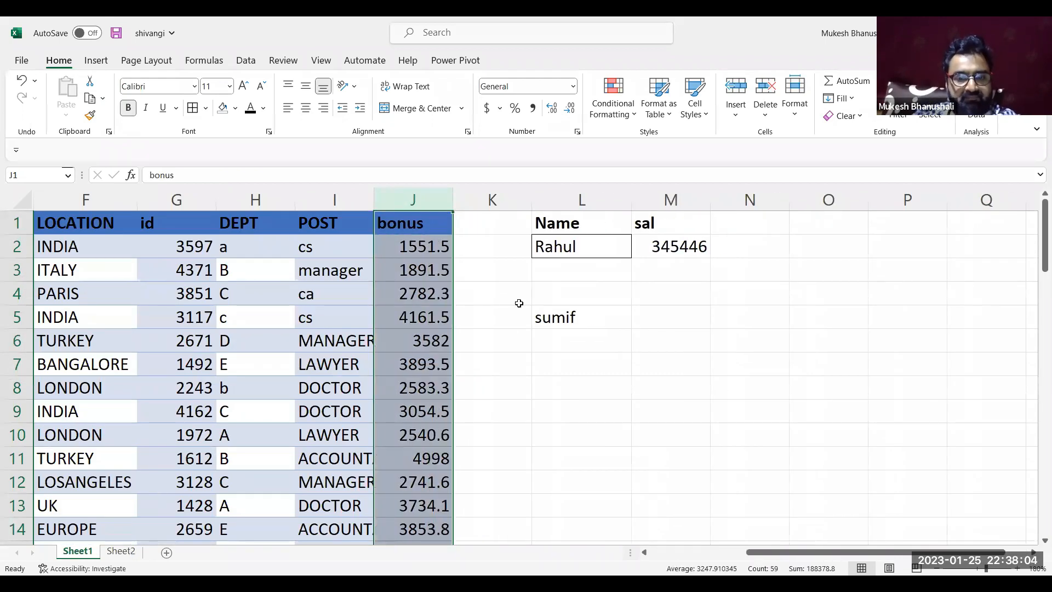
Clear the sumif label in L5 and the result formula in M2 of Sheet1
{"action": "left_click", "coordinate": [562, 311]}
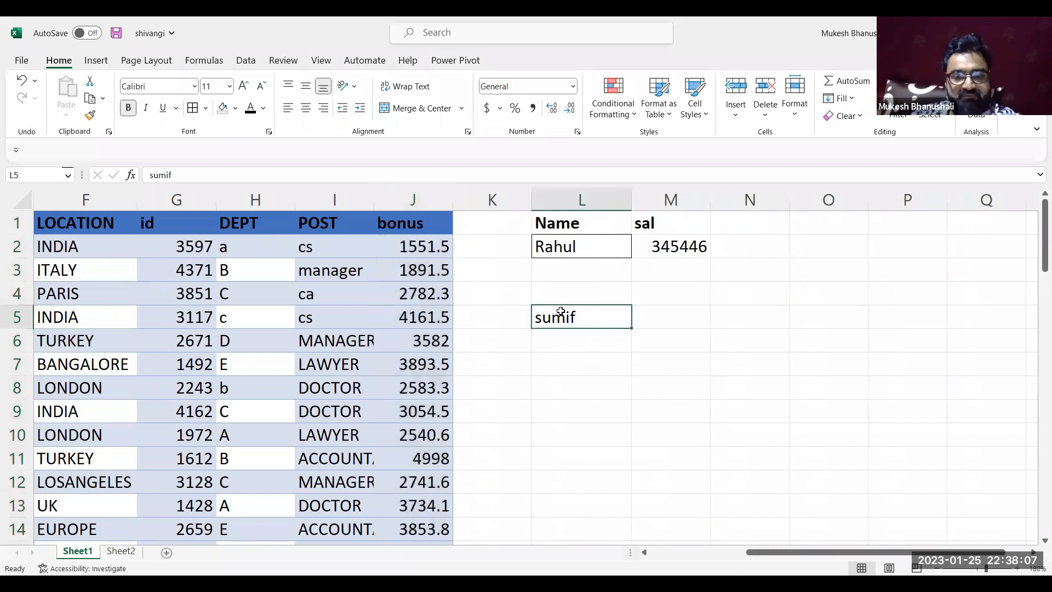
{"action": "key", "text": "Delete"}
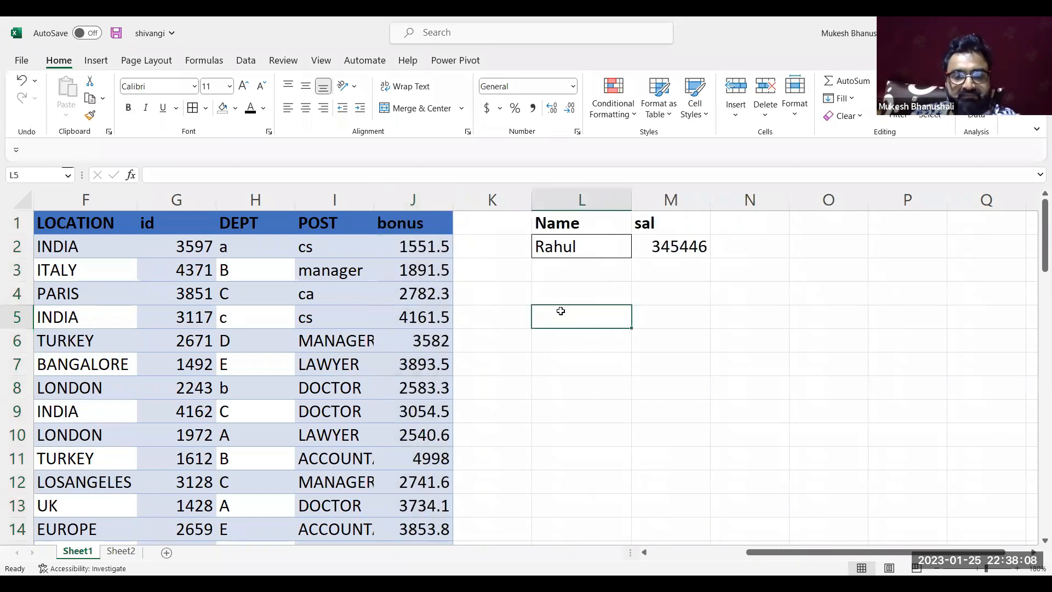
{"action": "double_click", "coordinate": [684, 246]}
{"action": "key", "text": "Escape"}
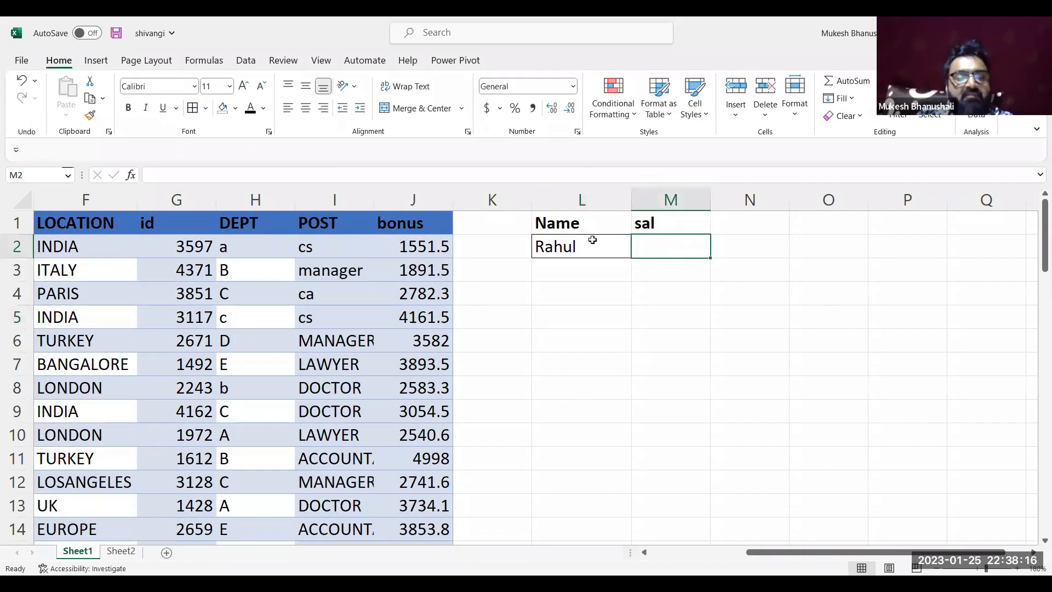
{"action": "left_click", "coordinate": [560, 231]}
{"action": "left_click", "coordinate": [559, 236]}
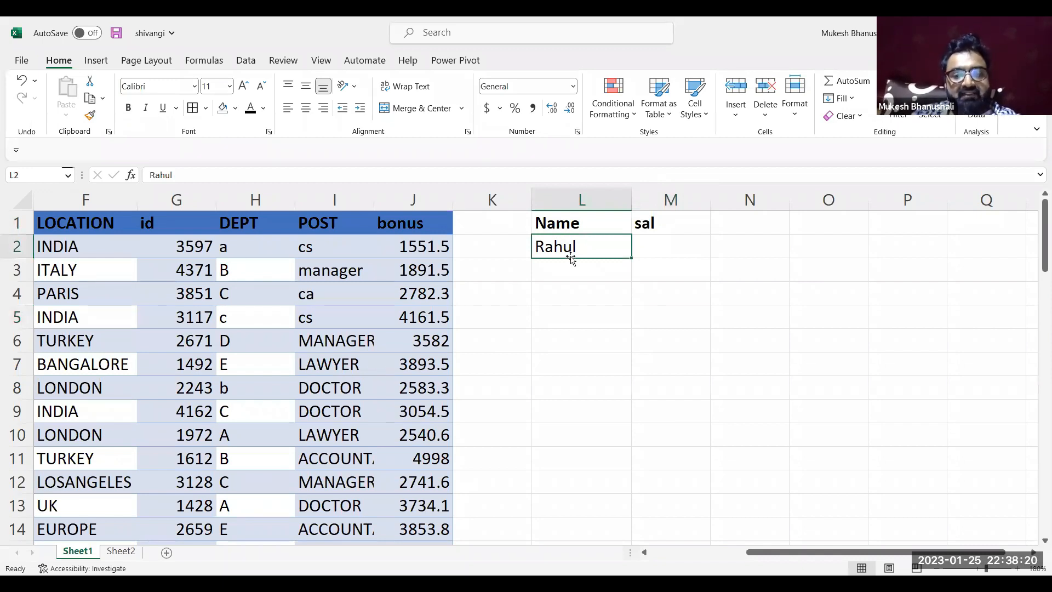
{"action": "left_click", "coordinate": [666, 241]}
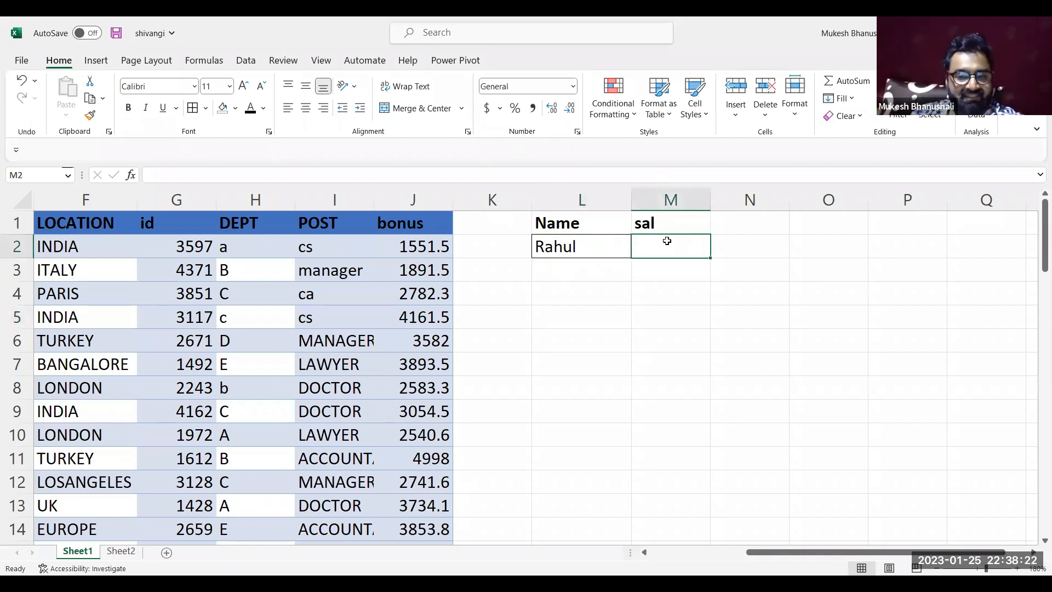
Rename the header in M1 to "sales"
{"action": "left_click", "coordinate": [666, 216]}
{"action": "double_click", "coordinate": [667, 215]}
{"action": "type", "text": "e"}
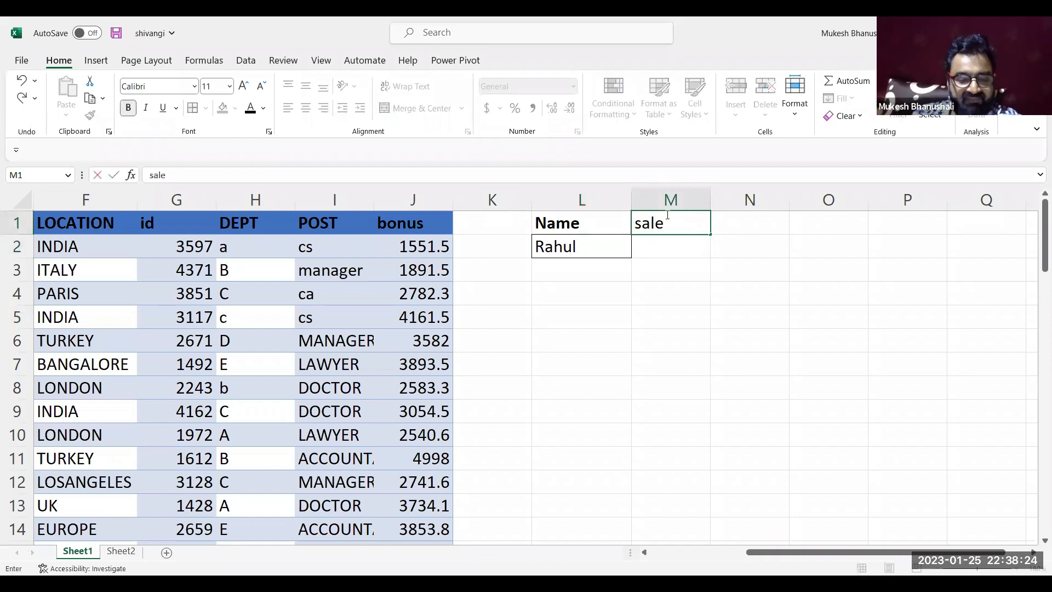
{"action": "type", "text": "s"}
{"action": "key", "text": "Return"}
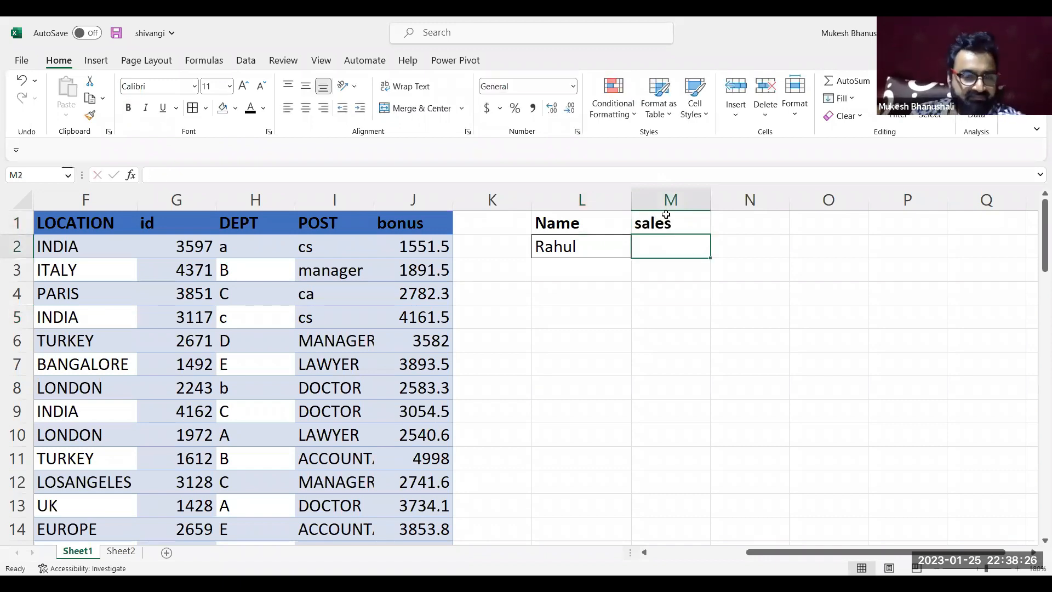
Examine the columns of the Sheet1 source table one by one, from NAME through to POST
{"action": "left_click", "coordinate": [431, 298]}
{"action": "key", "text": "Left"}
{"action": "key", "text": "Left"}
{"action": "key", "text": "Left"}
{"action": "key", "text": "Left"}
{"action": "key", "text": "Left"}
{"action": "key", "text": "Left"}
{"action": "key", "text": "Left"}
{"action": "key", "text": "Left"}
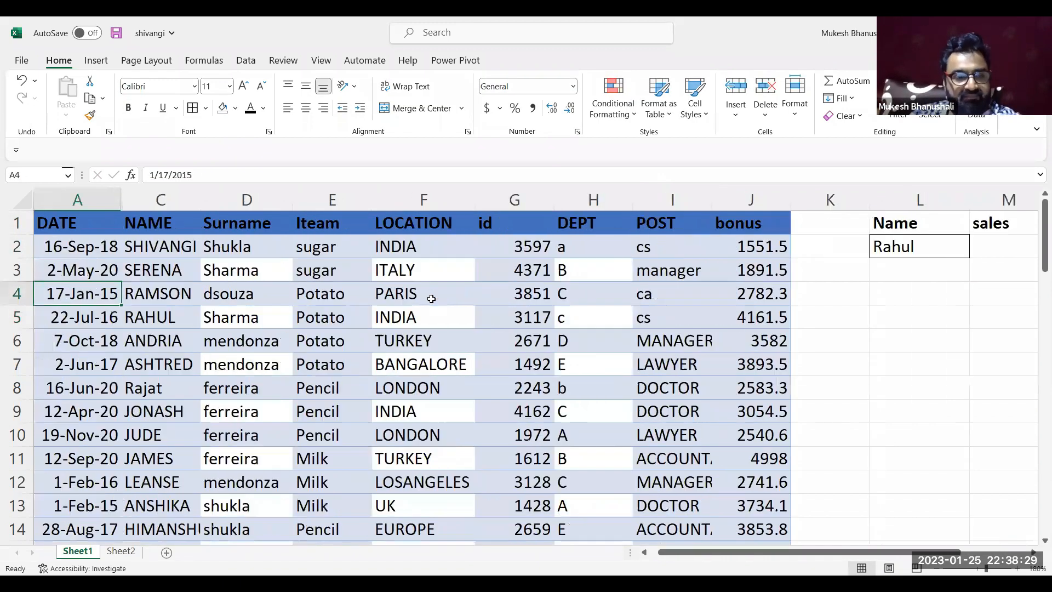
{"action": "left_click", "coordinate": [169, 186]}
{"action": "left_click", "coordinate": [246, 202]}
{"action": "left_click", "coordinate": [351, 203]}
{"action": "left_click", "coordinate": [384, 204]}
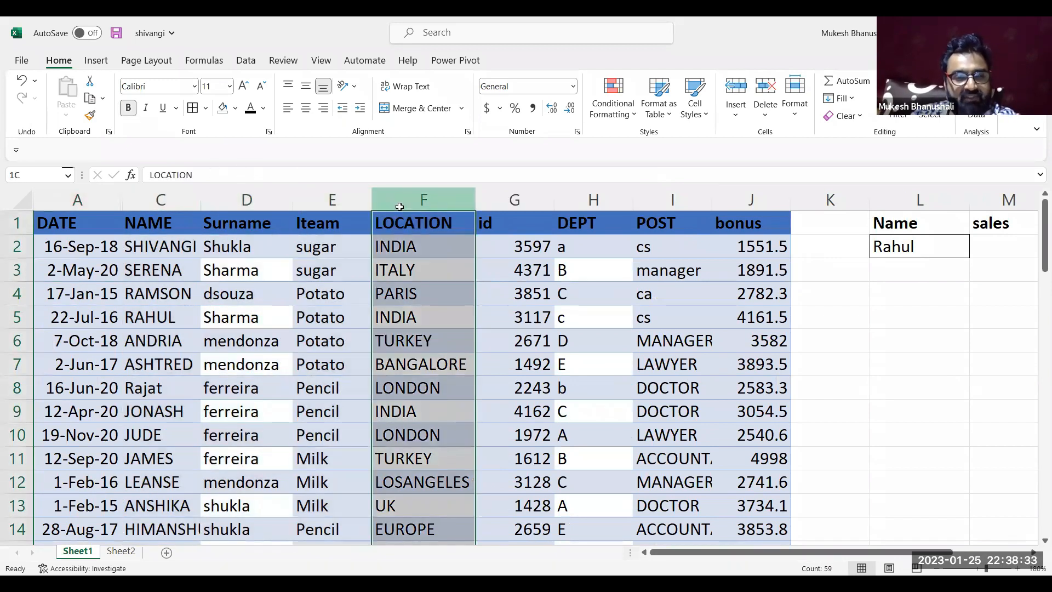
{"action": "left_click", "coordinate": [518, 197]}
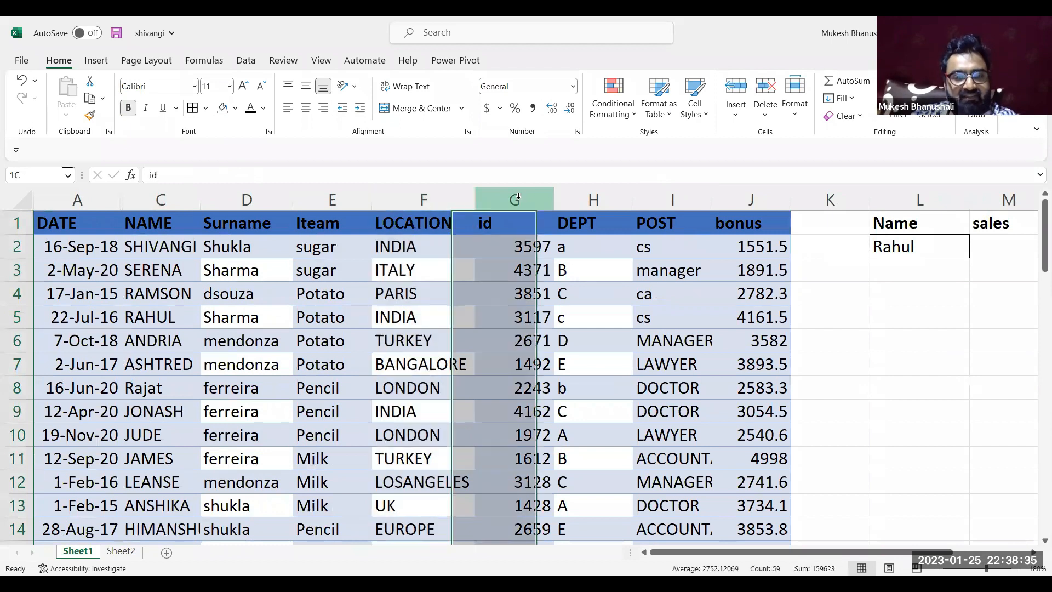
{"action": "left_click", "coordinate": [599, 198]}
{"action": "left_click", "coordinate": [659, 194]}
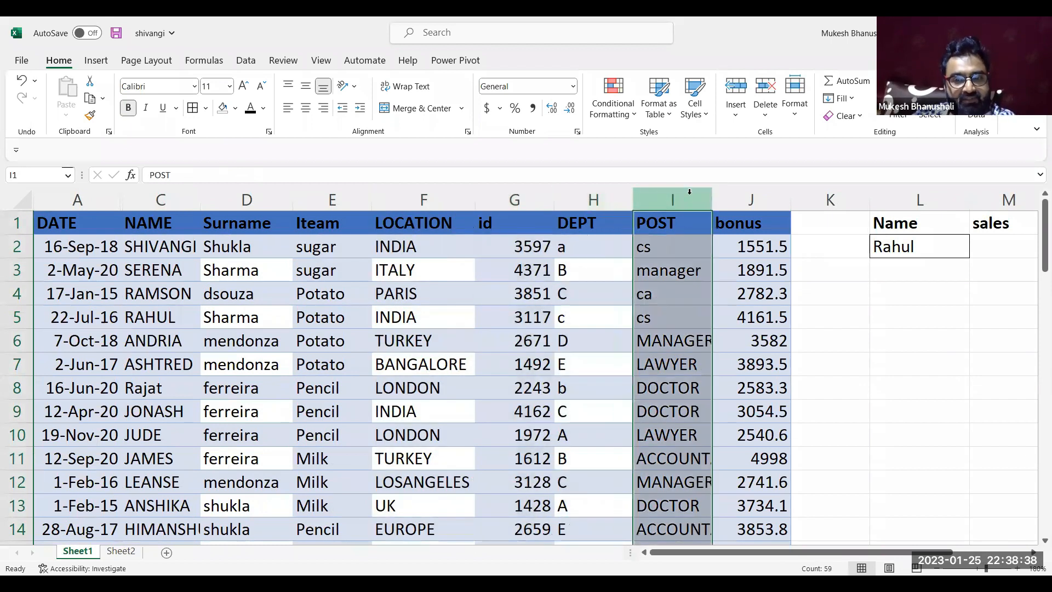
Delete the bonus column from Sheet1 and widen the POST column to fit its entries
{"action": "left_click", "coordinate": [722, 188]}
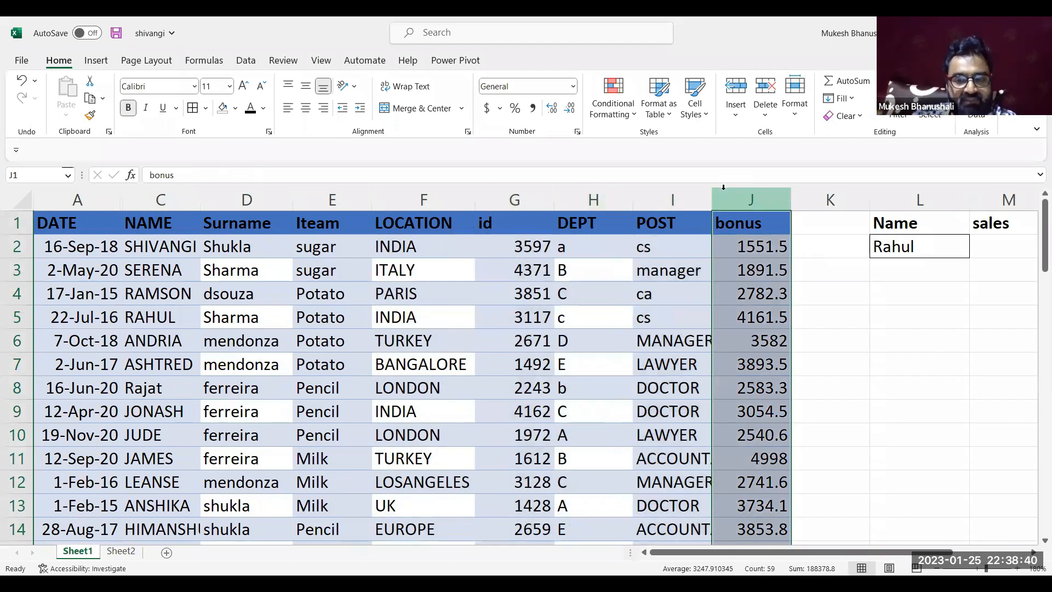
{"action": "key", "text": "ctrl+minus"}
{"action": "left_click_drag", "start_coordinate": [706, 197], "coordinate": [746, 199]}
{"action": "left_click", "coordinate": [606, 292]}
{"action": "key", "text": "Right"}
{"action": "key", "text": "Right"}
{"action": "key", "text": "Right"}
{"action": "key", "text": "Right"}
{"action": "key", "text": "Right"}
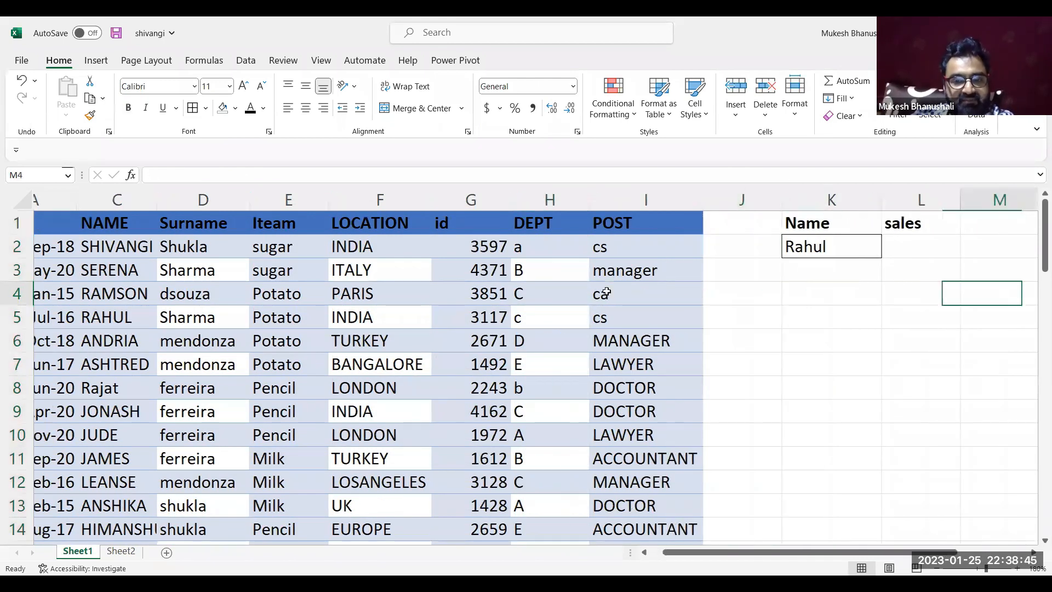
{"action": "key", "text": "Right"}
{"action": "key", "text": "Right"}
{"action": "key", "text": "Right"}
{"action": "key", "text": "Right"}
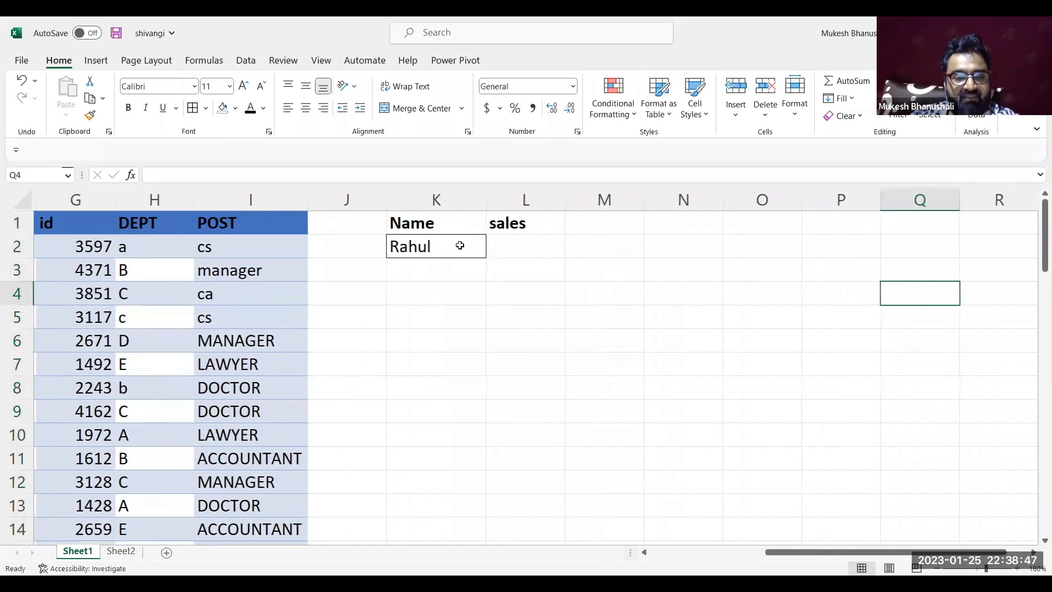
{"action": "left_click", "coordinate": [503, 245]}
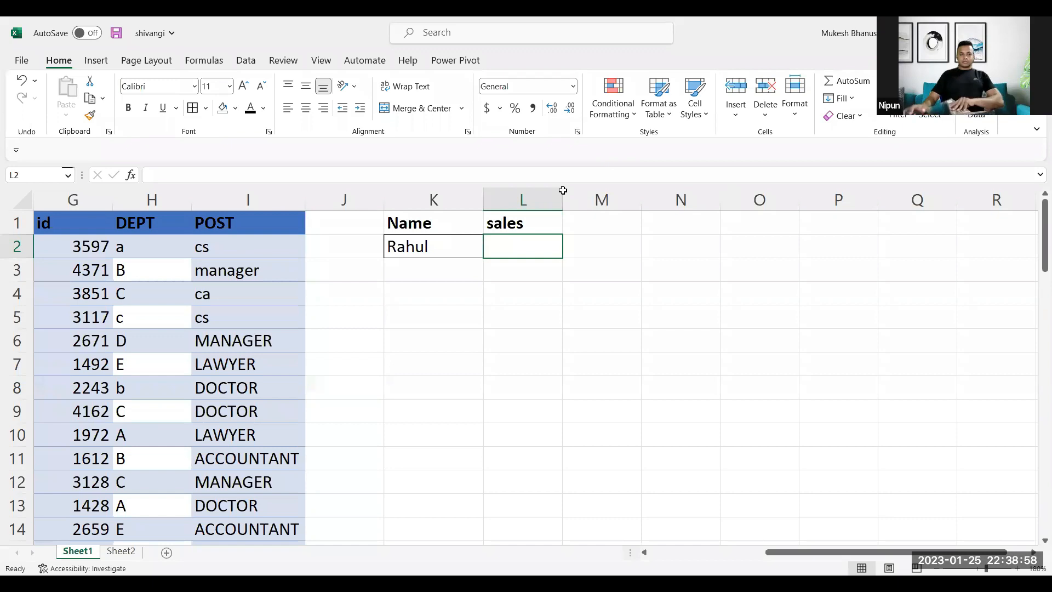
Inspect the id and Sales columns in Sheet2 and return to the id, DEPT and POST columns in Sheet1
{"action": "left_click", "coordinate": [121, 551]}
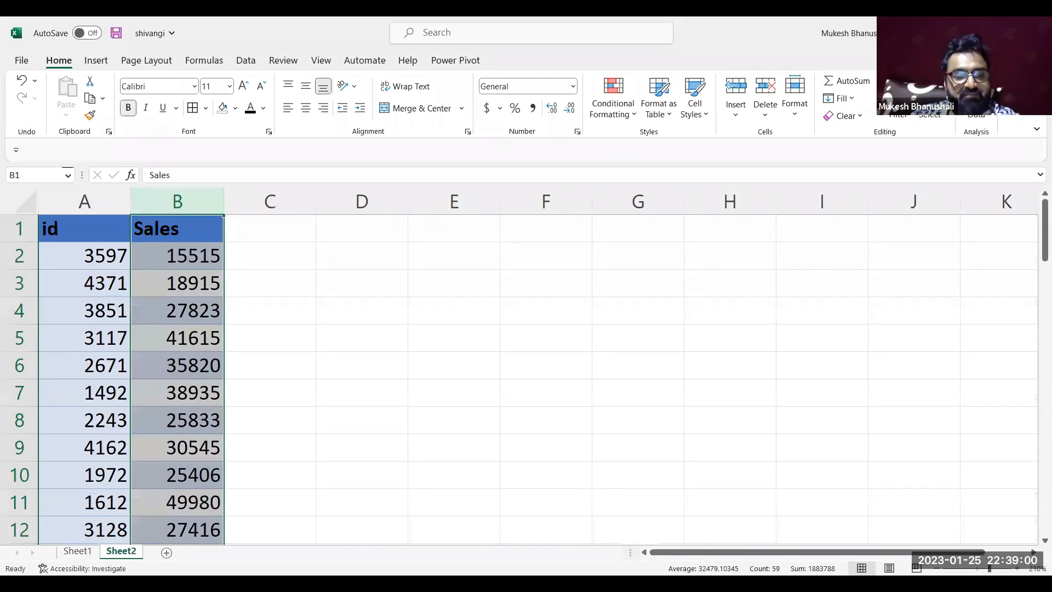
{"action": "left_click", "coordinate": [102, 403]}
{"action": "left_click", "coordinate": [175, 406]}
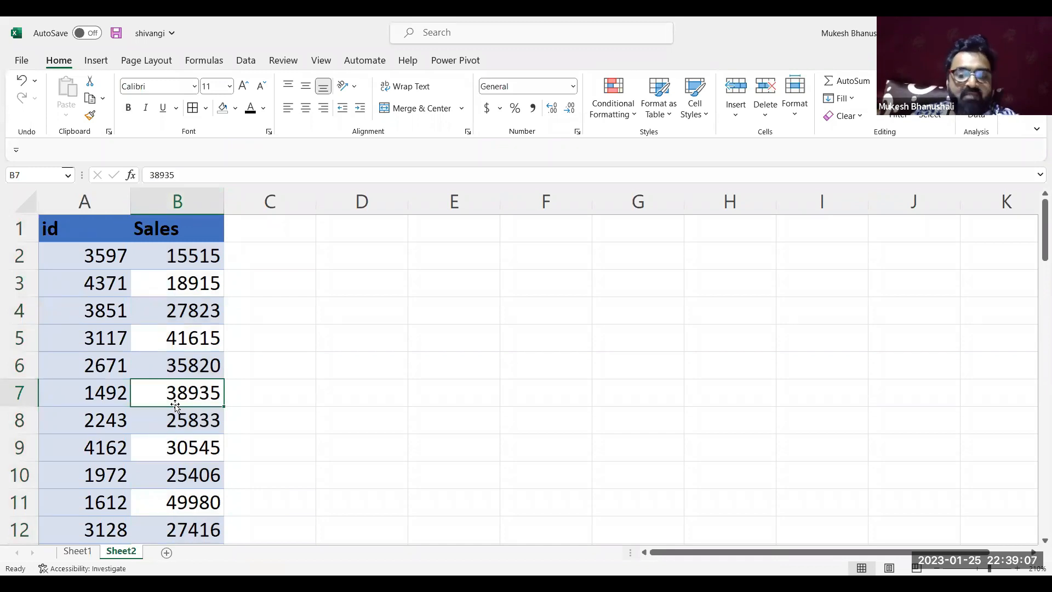
{"action": "left_click", "coordinate": [78, 196]}
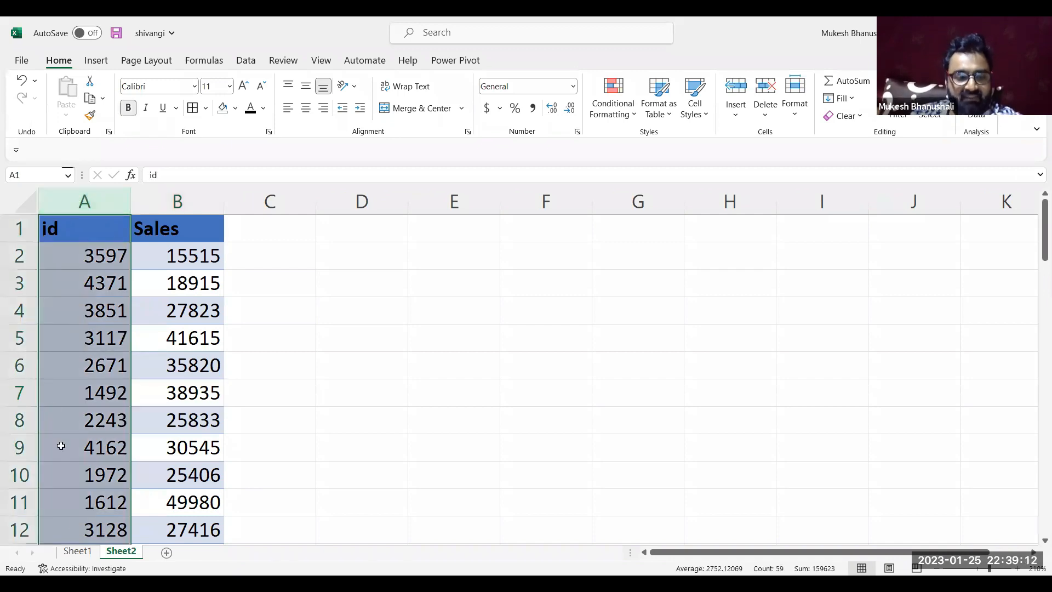
{"action": "left_click", "coordinate": [77, 550]}
{"action": "left_click", "coordinate": [124, 253]}
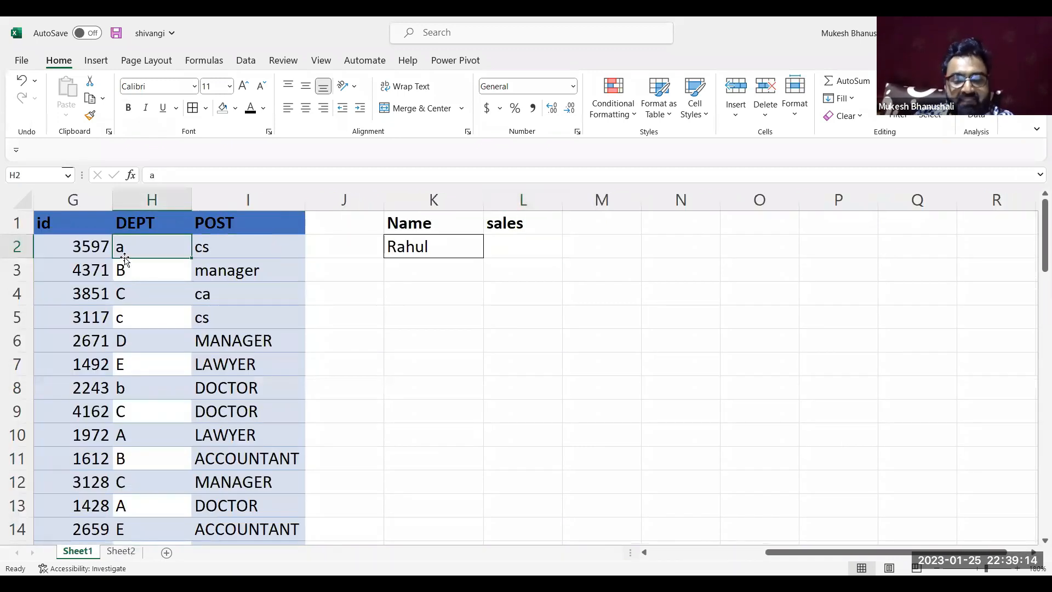
Examine the row 5 record in Sheet1, going back from DEPT to DATE and across to its id
{"action": "left_click", "coordinate": [150, 317]}
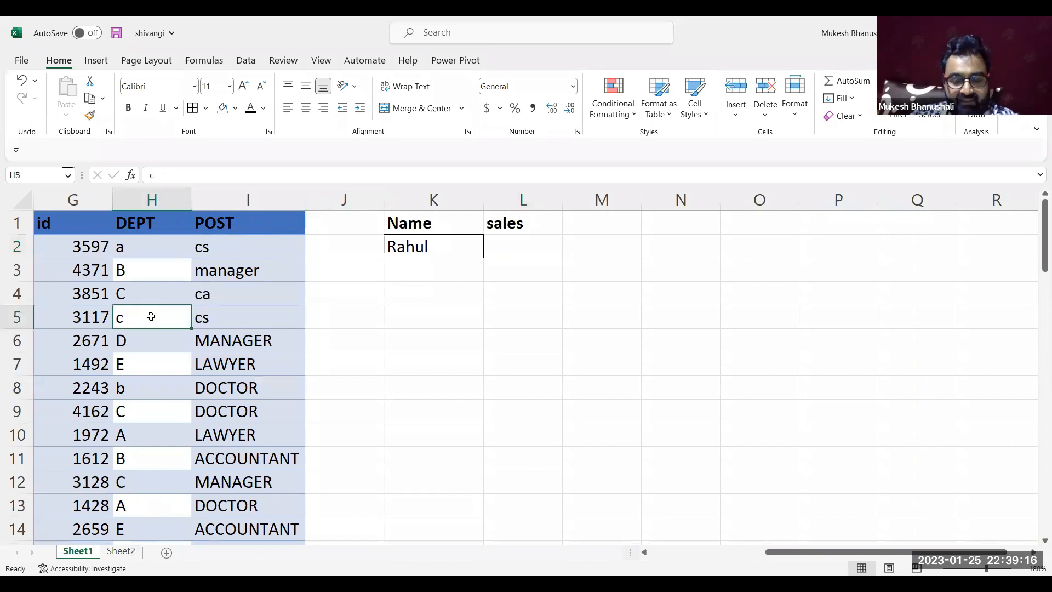
{"action": "key", "text": "Left"}
{"action": "key", "text": "Left"}
{"action": "key", "text": "Left"}
{"action": "key", "text": "Left"}
{"action": "key", "text": "Left"}
{"action": "key", "text": "Left"}
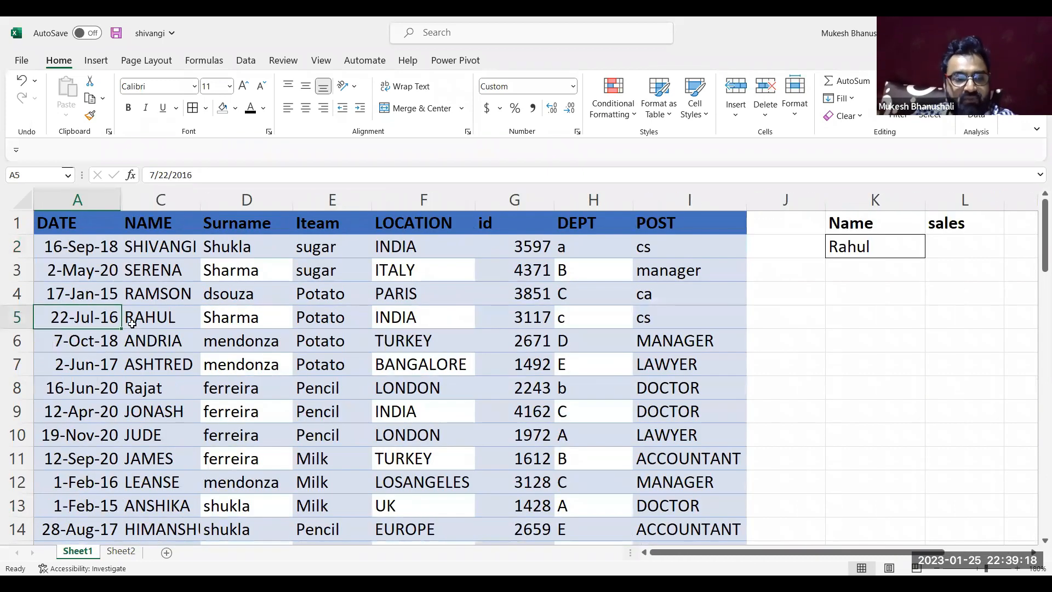
{"action": "key", "text": "Right"}
{"action": "key", "text": "Right"}
{"action": "key", "text": "Right"}
{"action": "key", "text": "Right"}
{"action": "key", "text": "Right"}
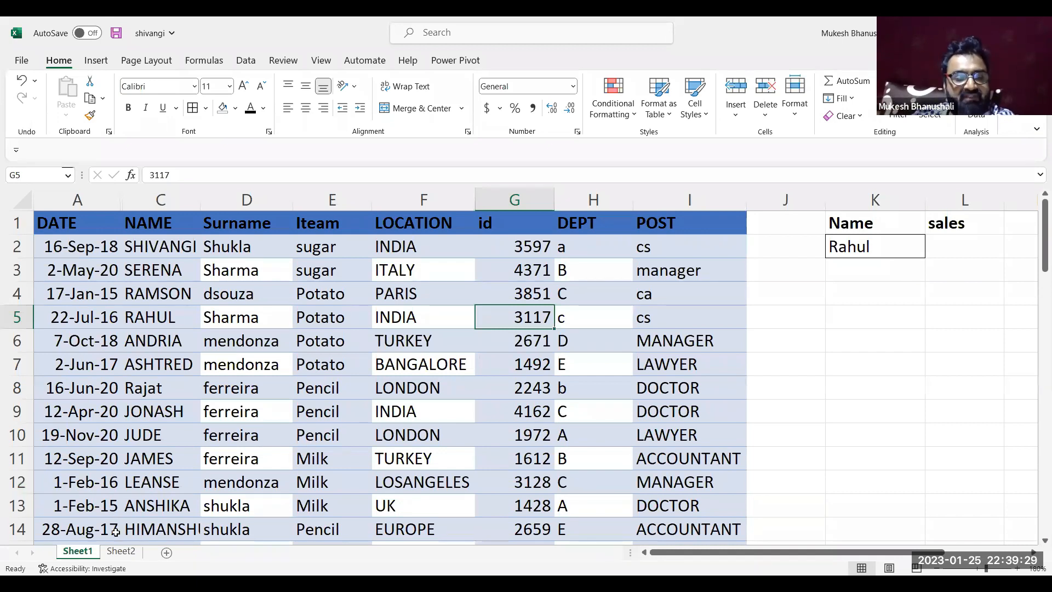
Find the same id in row 5 of Sheet2 and inspect its matching Sales value
{"action": "left_click", "coordinate": [121, 551]}
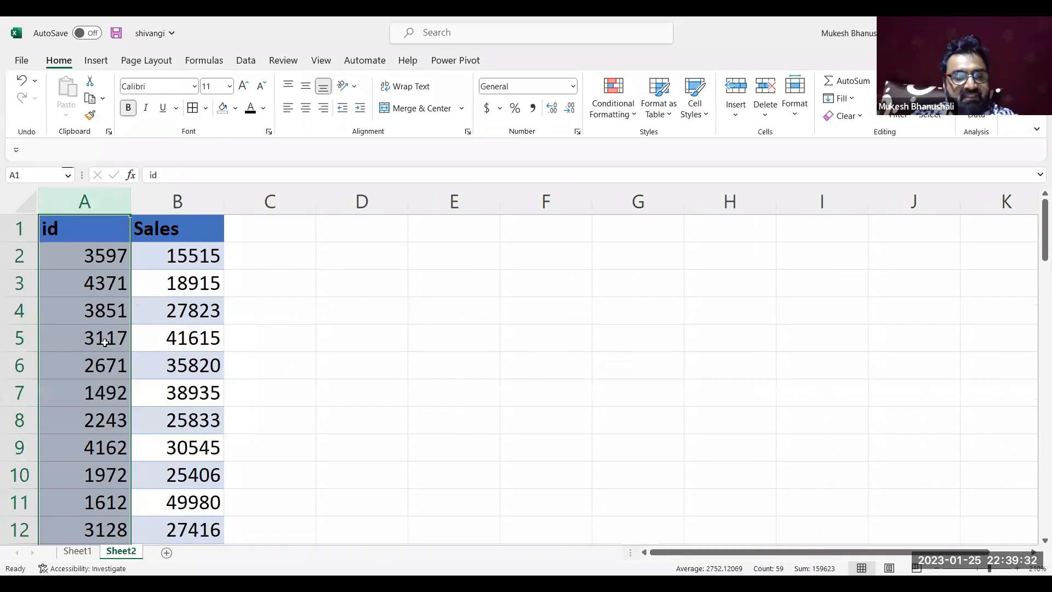
{"action": "left_click", "coordinate": [104, 341]}
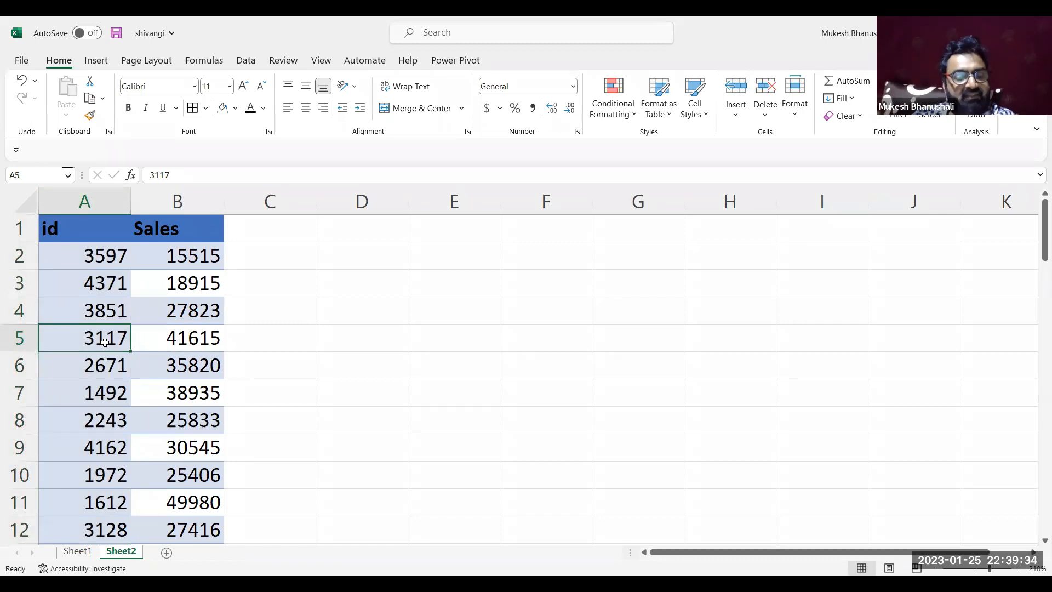
{"action": "key", "text": "shift+Right"}
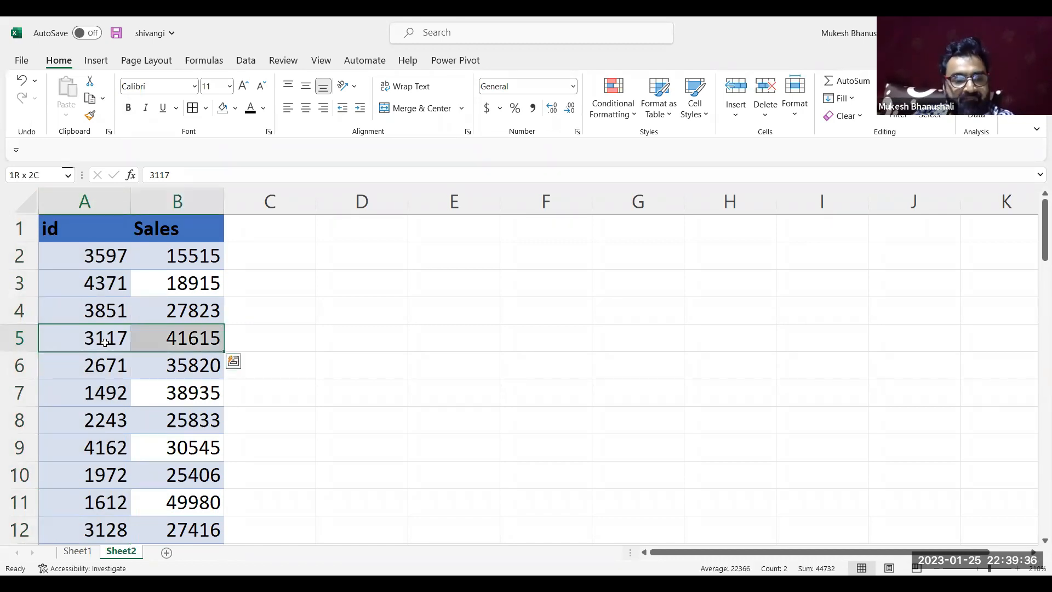
{"action": "left_click", "coordinate": [178, 341]}
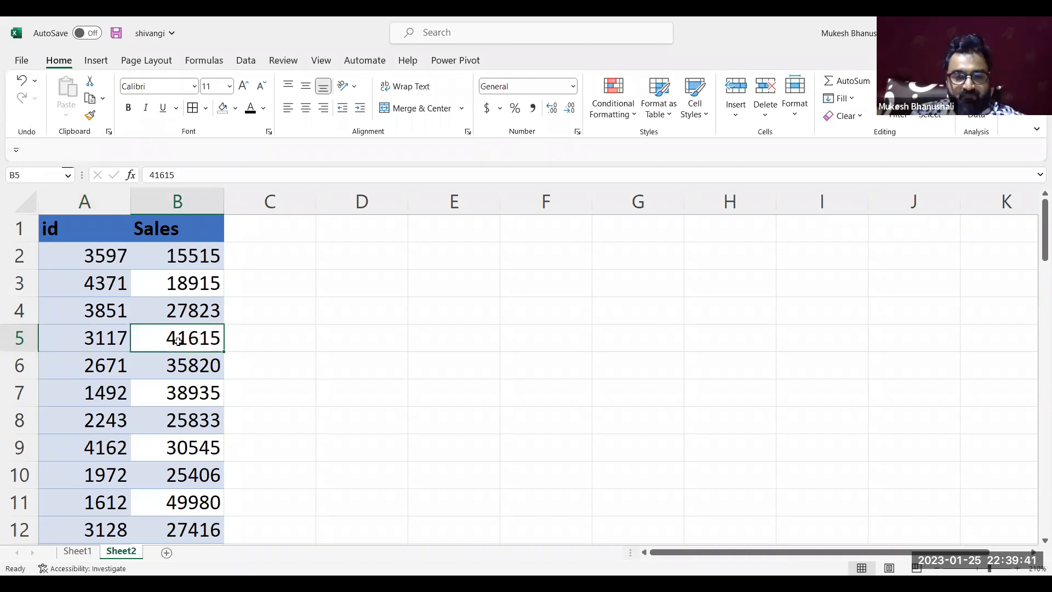
Return to Sheet1 and review the lookup name in K2 and the empty sales cell L2
{"action": "left_click", "coordinate": [87, 551]}
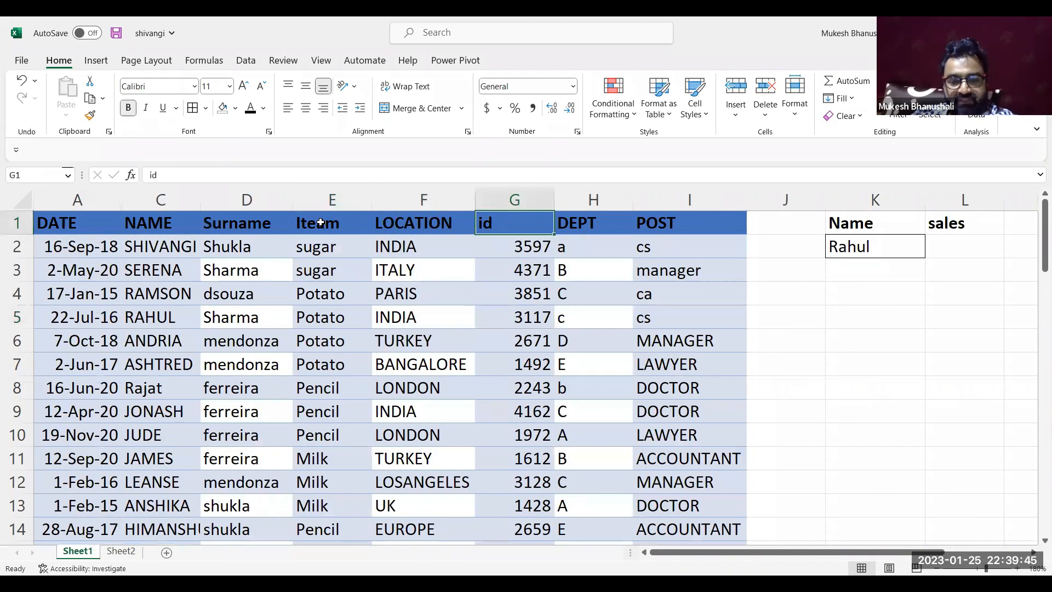
{"action": "key", "text": "Right"}
{"action": "key", "text": "Right"}
{"action": "key", "text": "Right"}
{"action": "key", "text": "Right"}
{"action": "key", "text": "Right"}
{"action": "key", "text": "Right"}
{"action": "key", "text": "Right"}
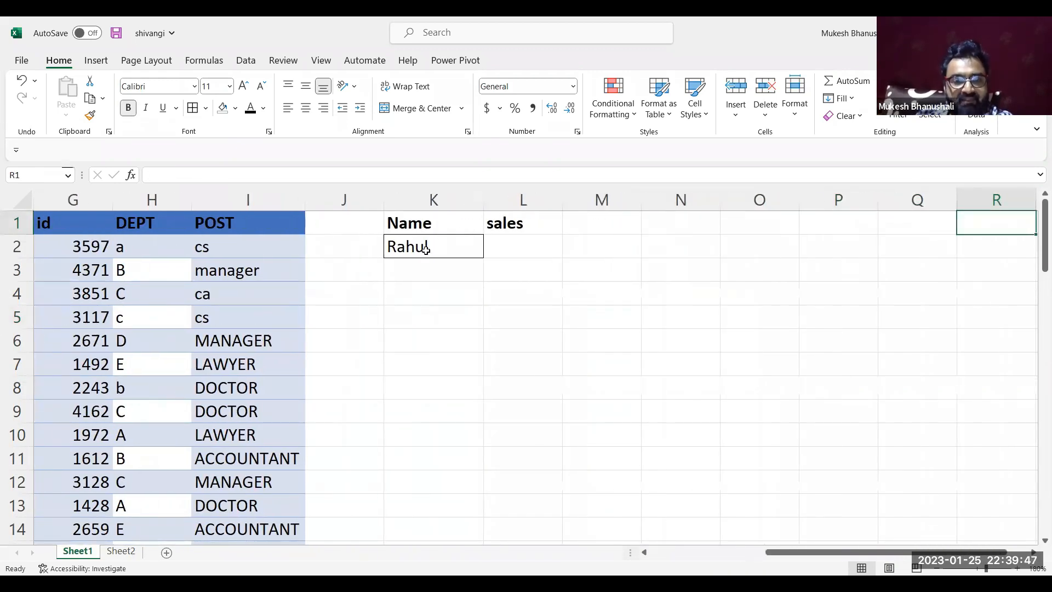
{"action": "left_click", "coordinate": [510, 249]}
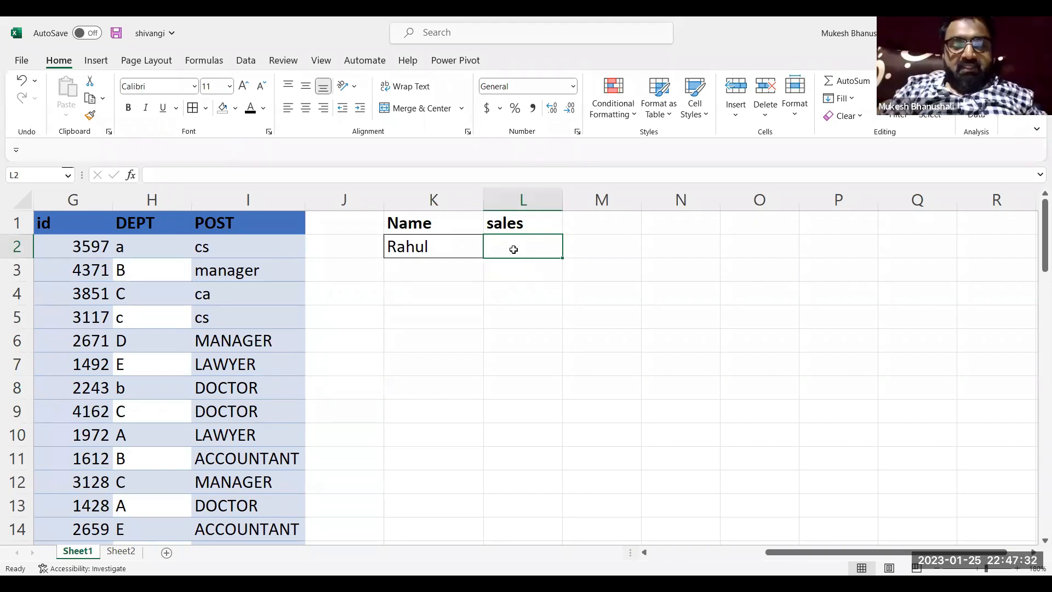
{"action": "left_click", "coordinate": [427, 246]}
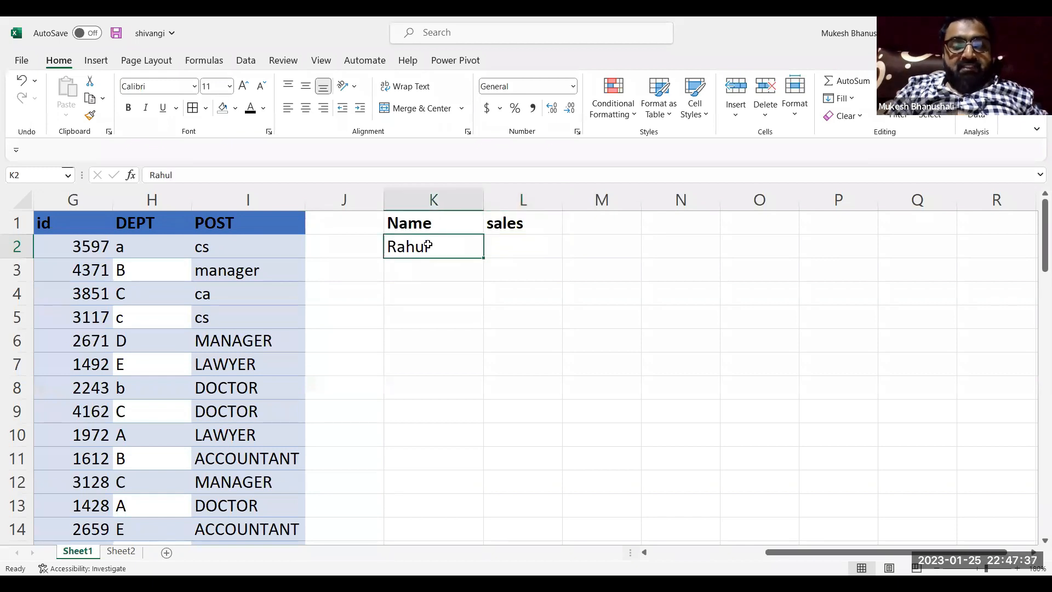
{"action": "left_click", "coordinate": [504, 249]}
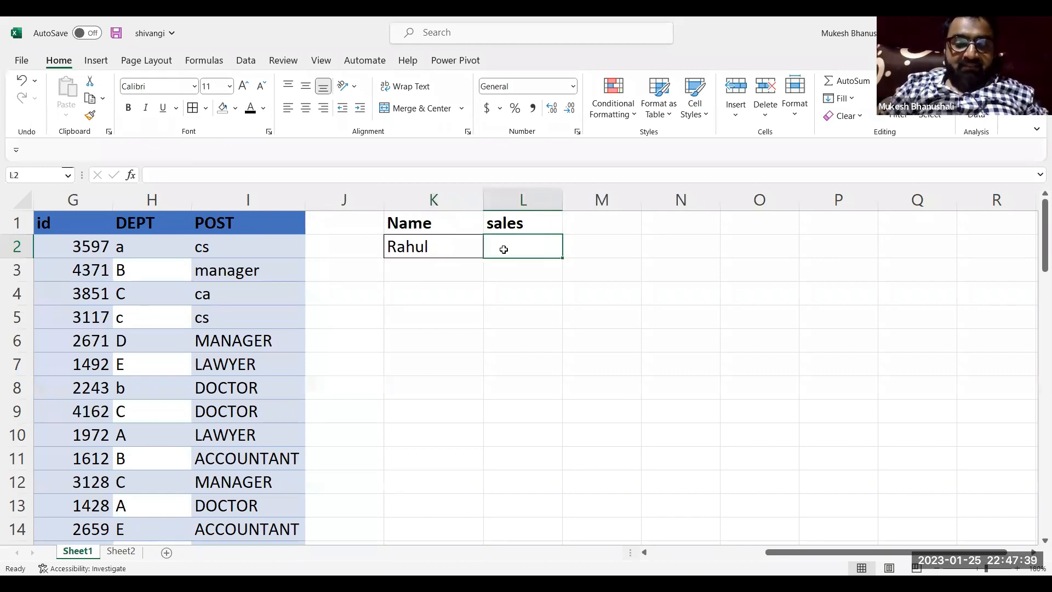
Note the source columns below the exercise cells by entering "c" in K3 and "sheet 2 B" in L3
{"action": "left_click", "coordinate": [418, 271]}
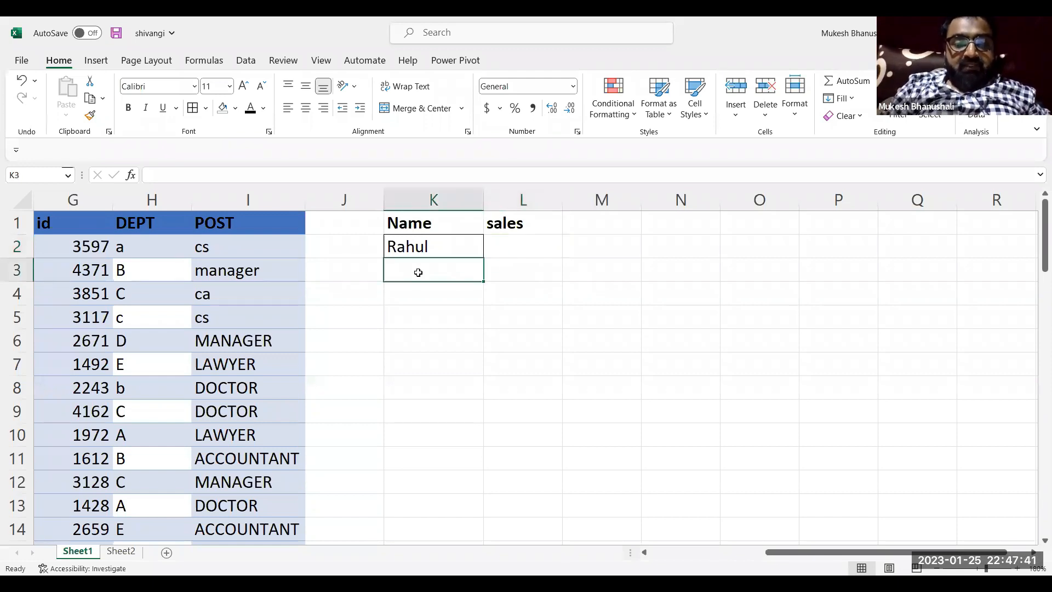
{"action": "type", "text": "c"}
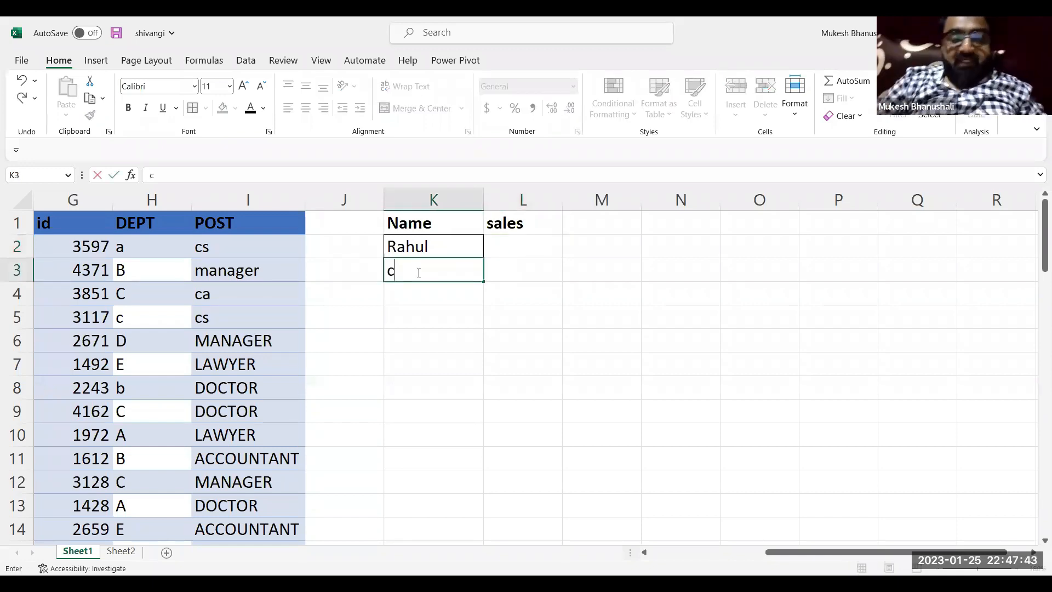
{"action": "key", "text": "Tab"}
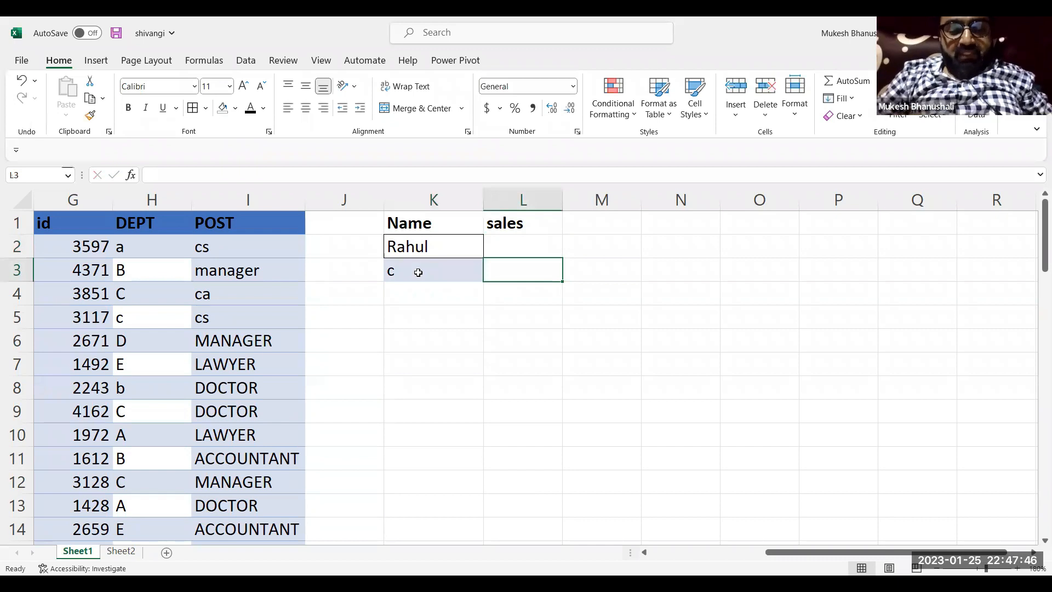
{"action": "type", "text": "sheet 2"}
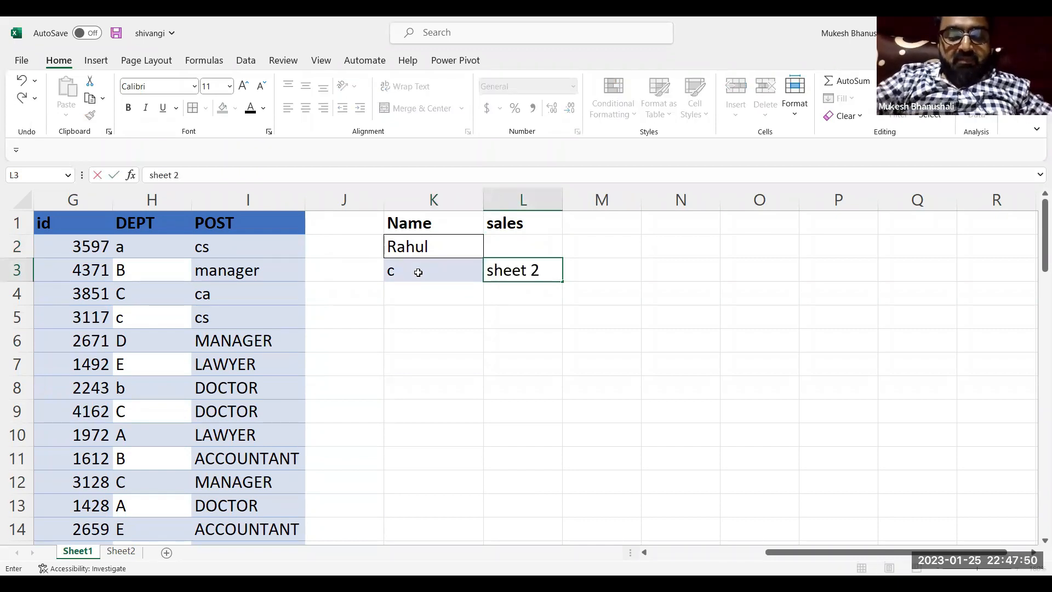
{"action": "type", "text": " B"}
{"action": "key", "text": "Return"}
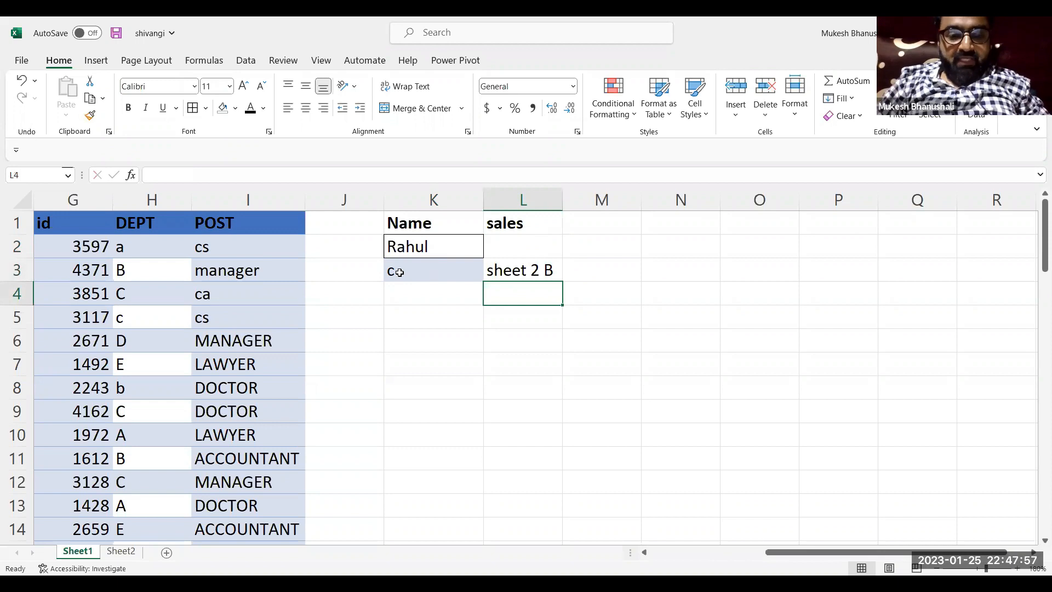
Merge and center K4:L4 and enter "ID- G" as the note for the shared id column
{"action": "left_click", "coordinate": [470, 304]}
{"action": "left_click_drag", "start_coordinate": [470, 304], "coordinate": [526, 296]}
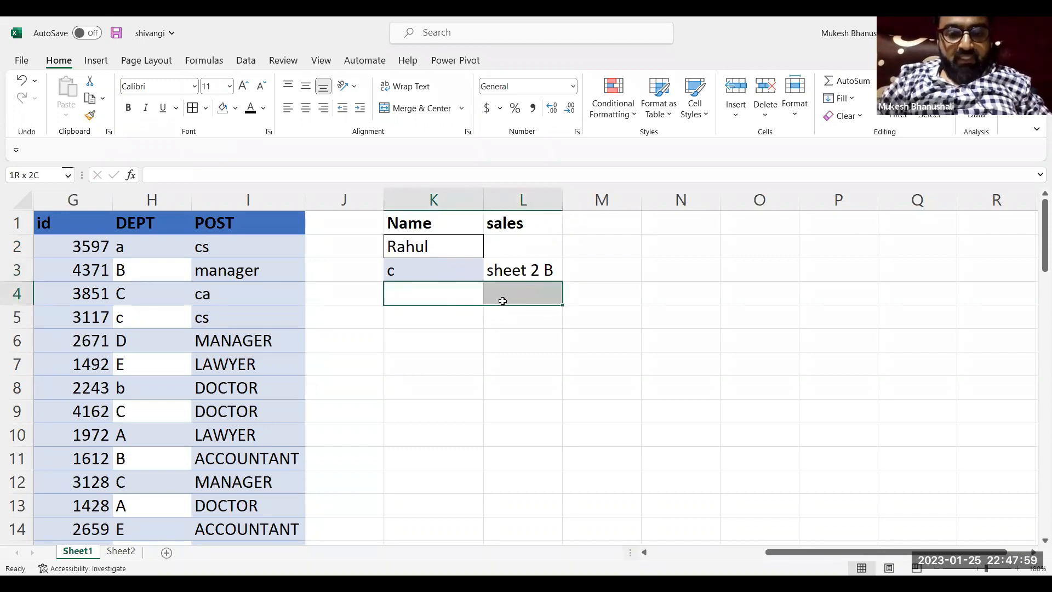
{"action": "left_click", "coordinate": [424, 109]}
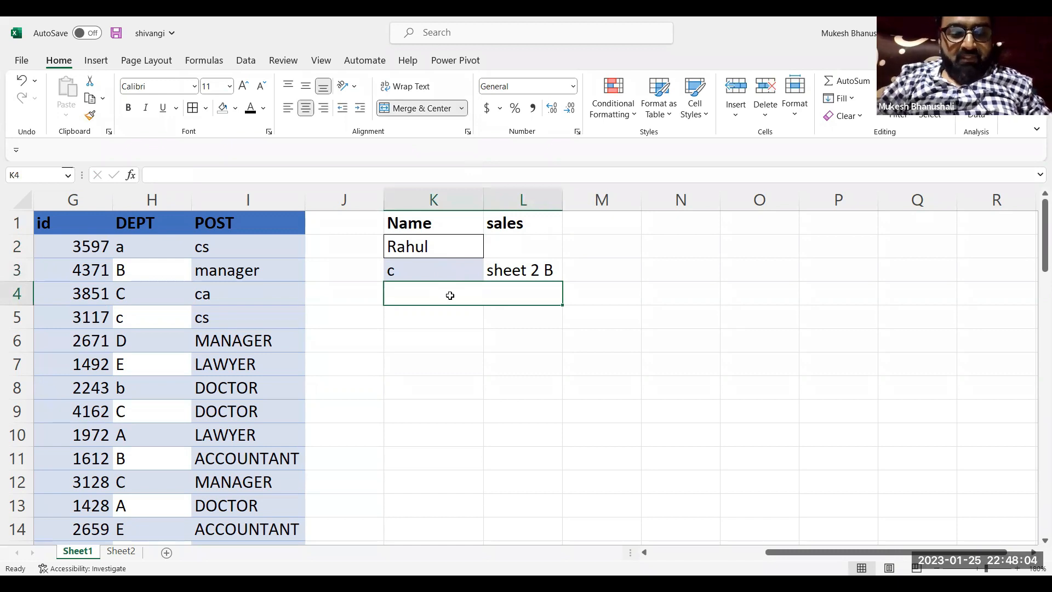
{"action": "type", "text": "I"}
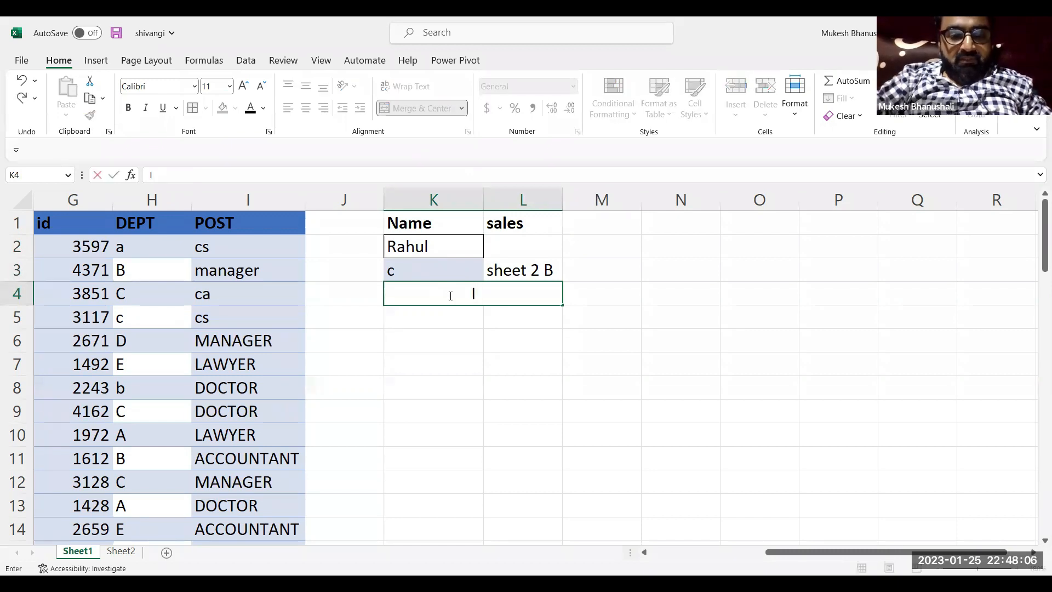
{"action": "type", "text": "D- G"}
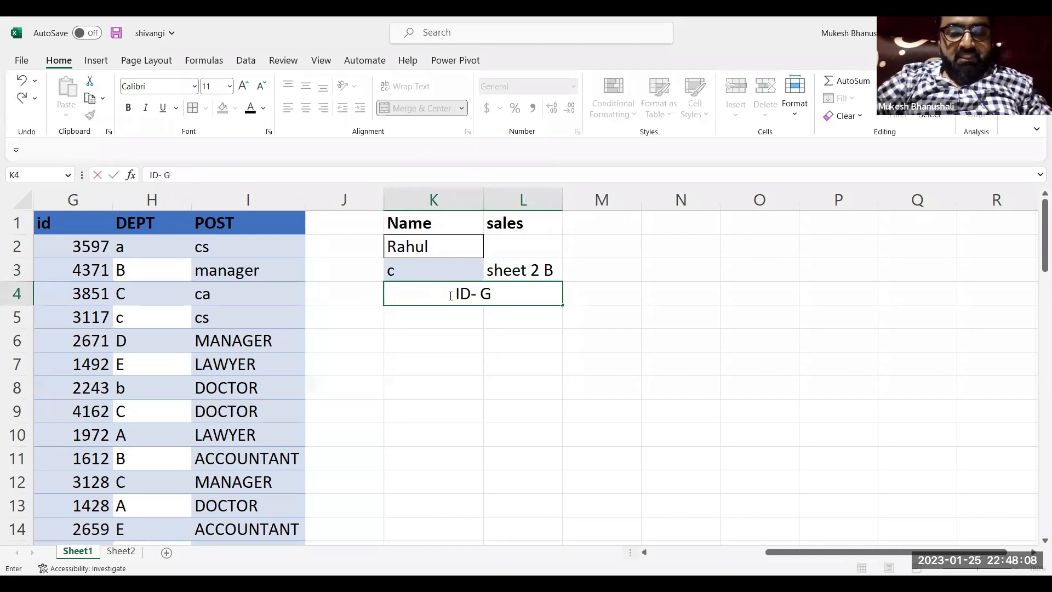
{"action": "key", "text": "Return"}
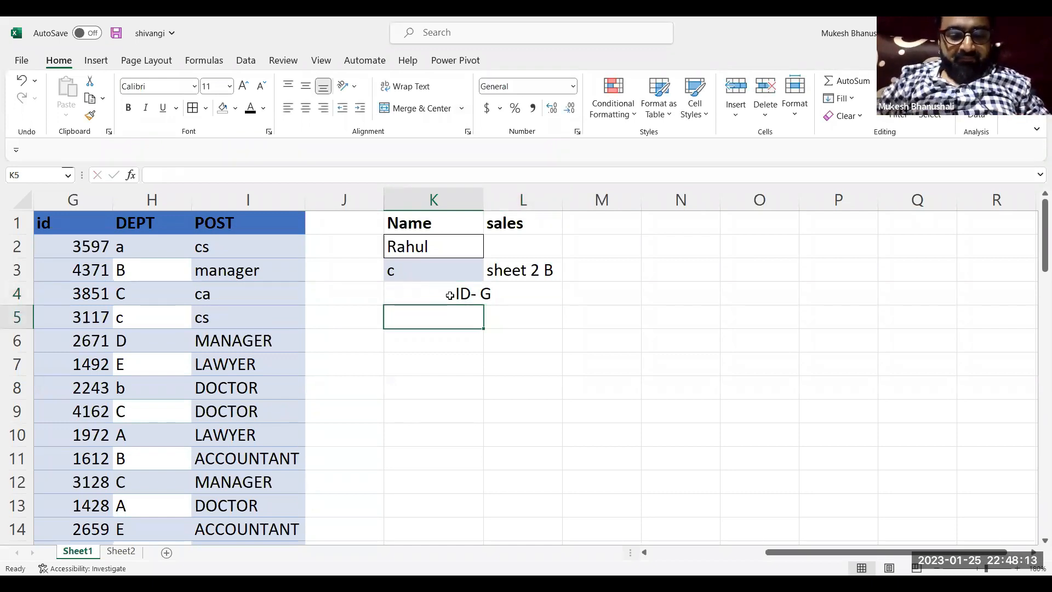
Start a VLOOKUP formula in L2 with K2 as the lookup value
{"action": "left_click", "coordinate": [530, 251]}
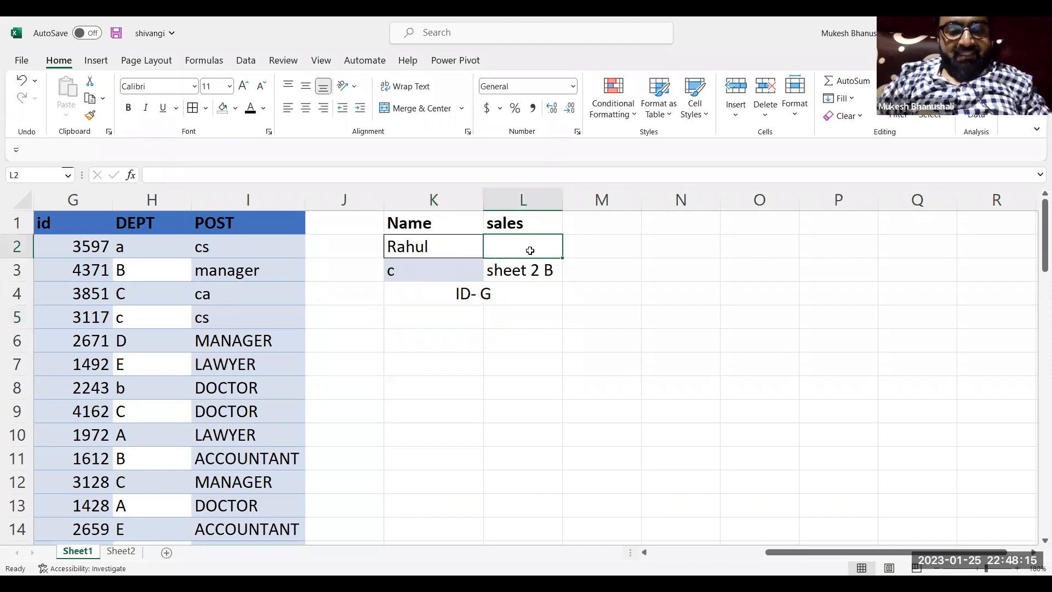
{"action": "type", "text": "="}
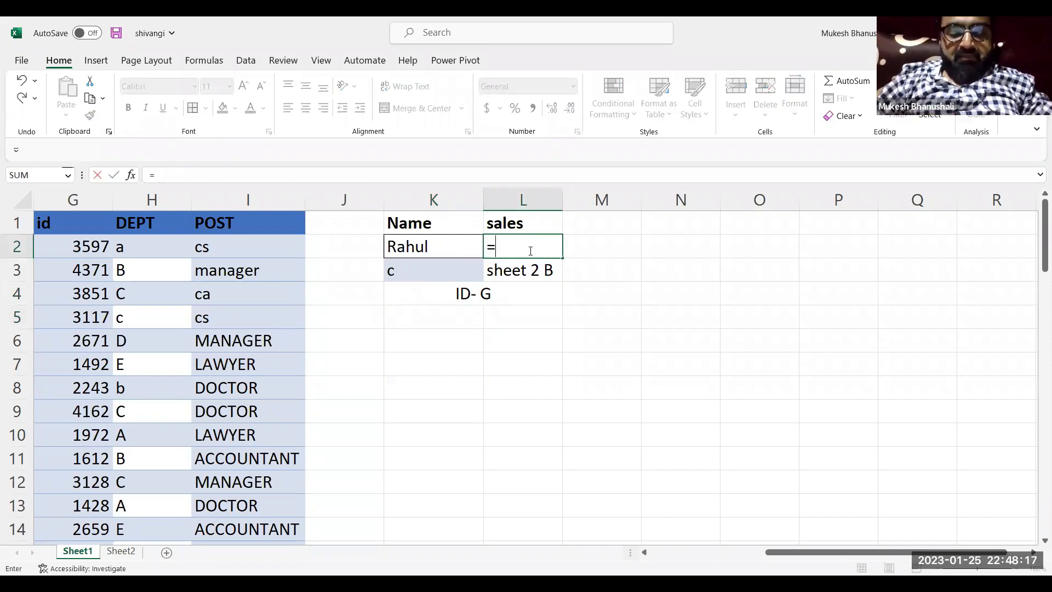
{"action": "type", "text": "VLOOKUP("}
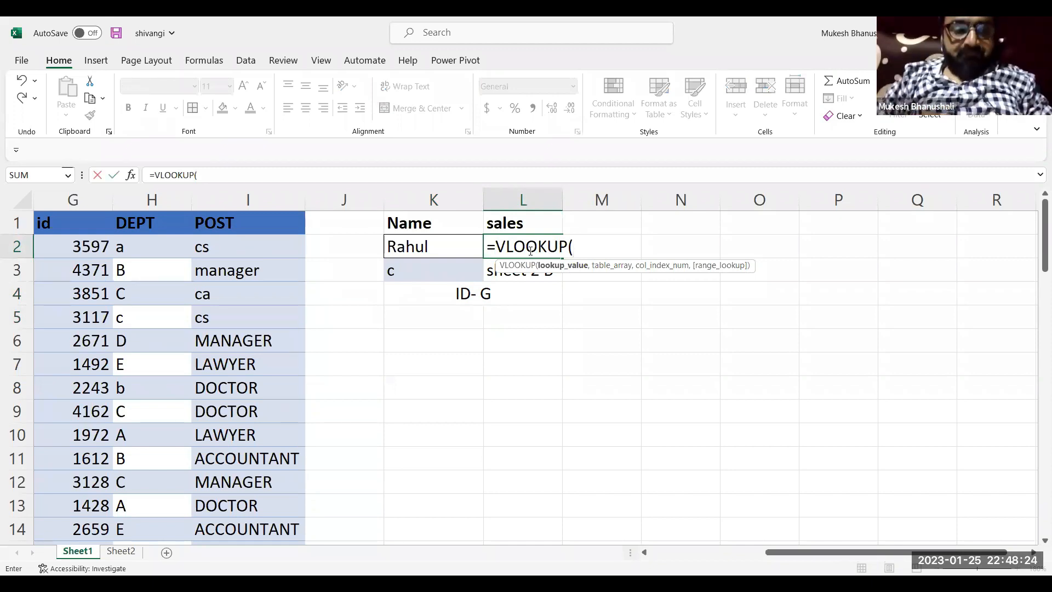
{"action": "left_click", "coordinate": [420, 238]}
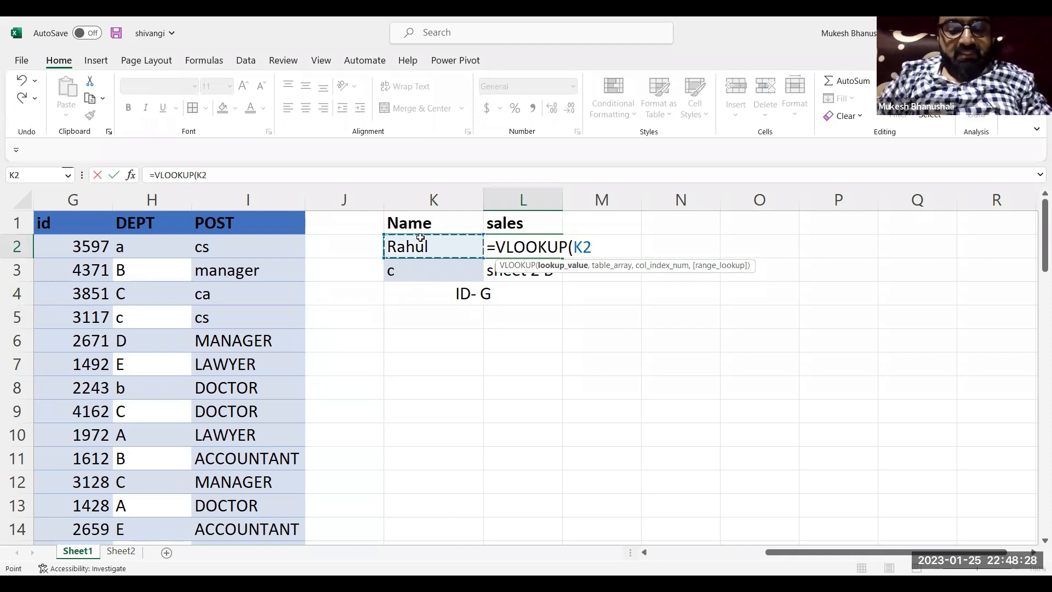
{"action": "type", "text": ","}
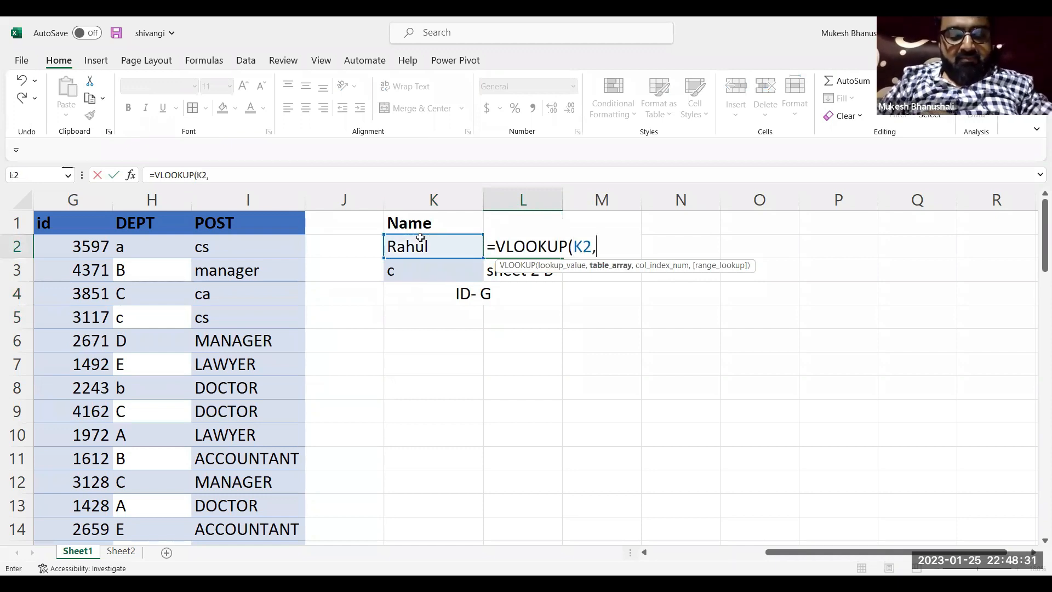
{"action": "type", "text": "c"}
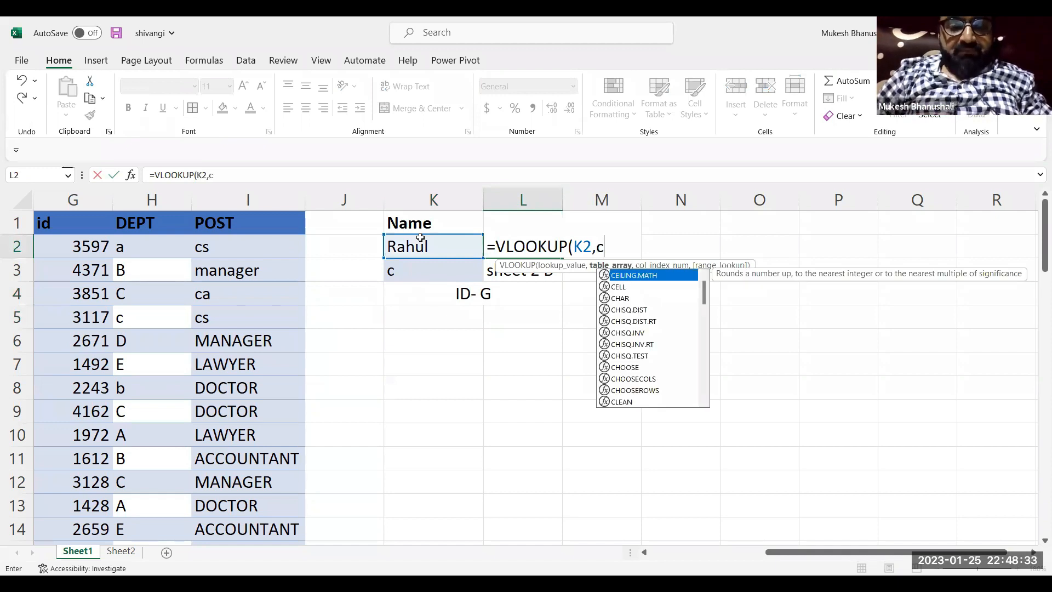
{"action": "type", "text": ":"}
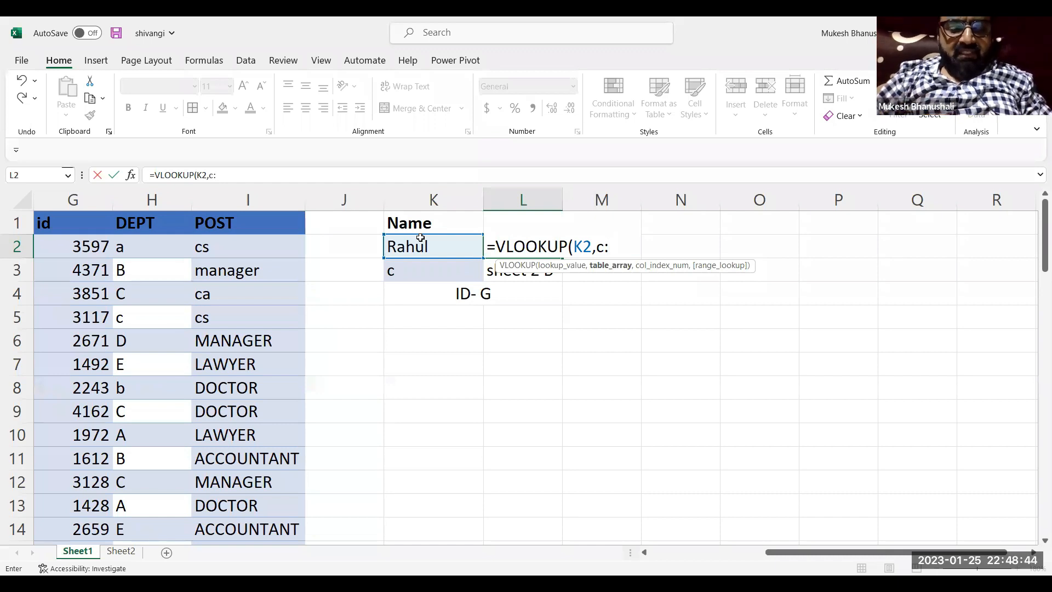
Complete the VLOOKUP arguments in L2 with table array C:I, column index 5 and range lookup 0, and close the parenthesis
{"action": "type", "text": "i"}
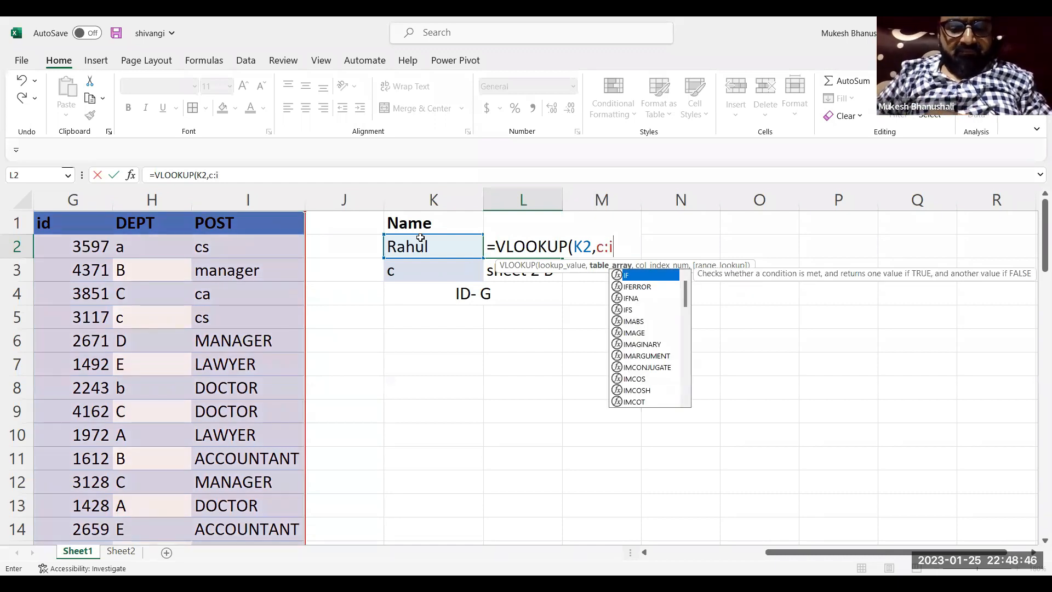
{"action": "type", "text": ","}
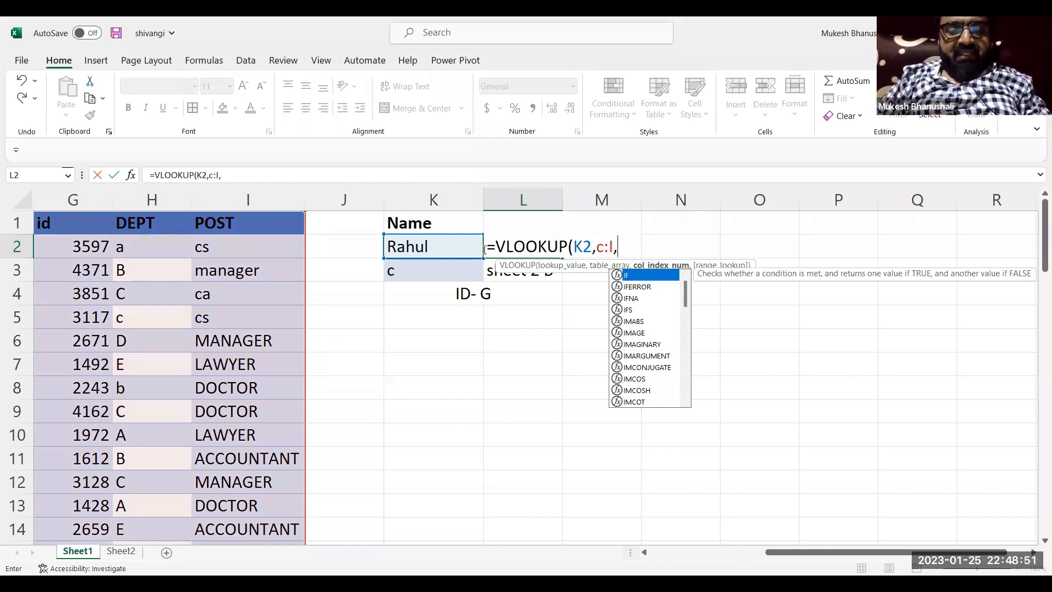
{"action": "left_click", "coordinate": [620, 251]}
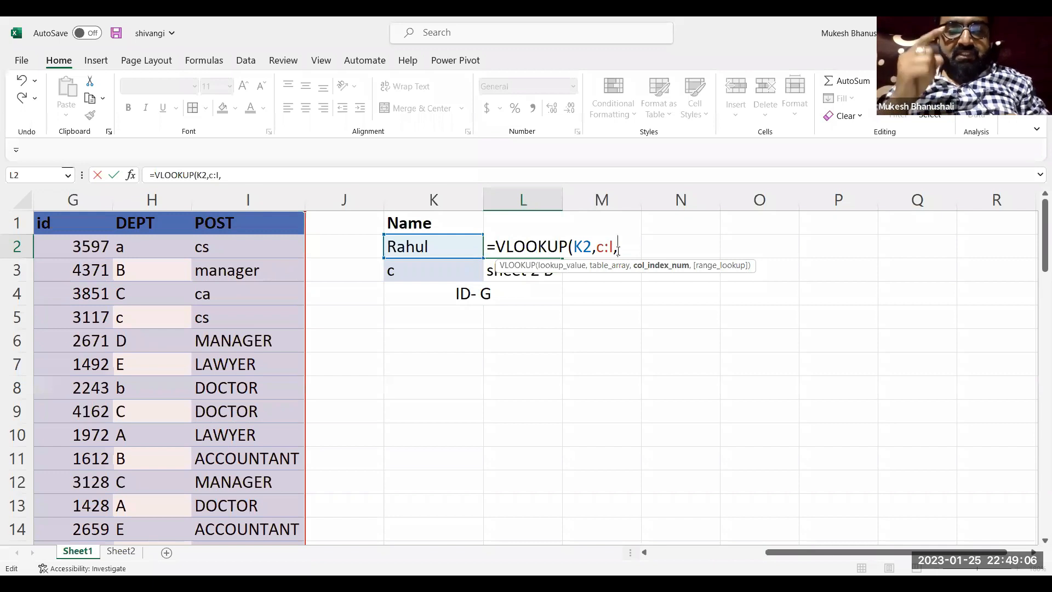
{"action": "type", "text": "5"}
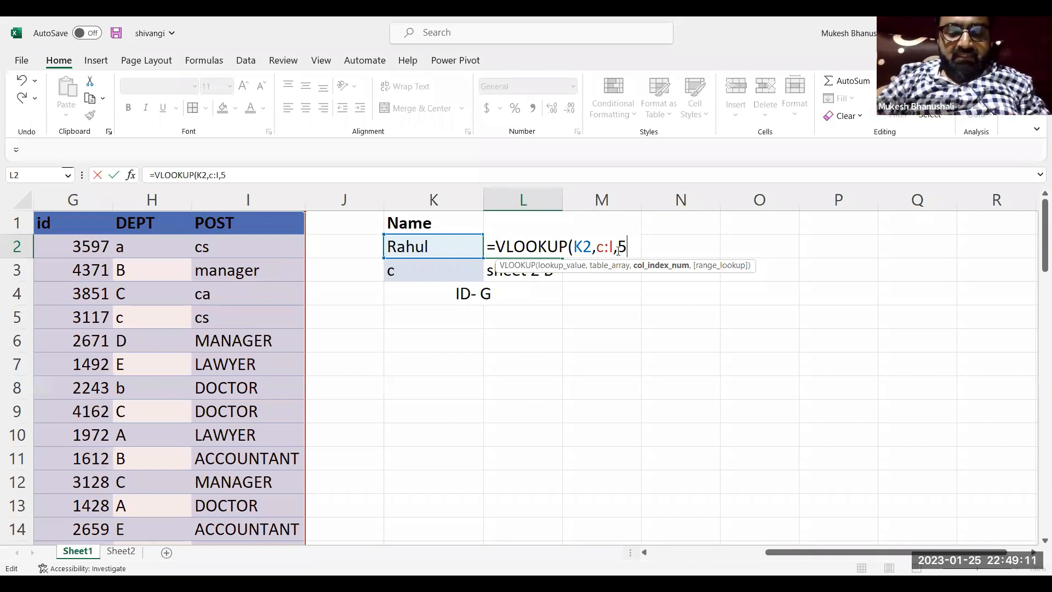
{"action": "type", "text": ",0"}
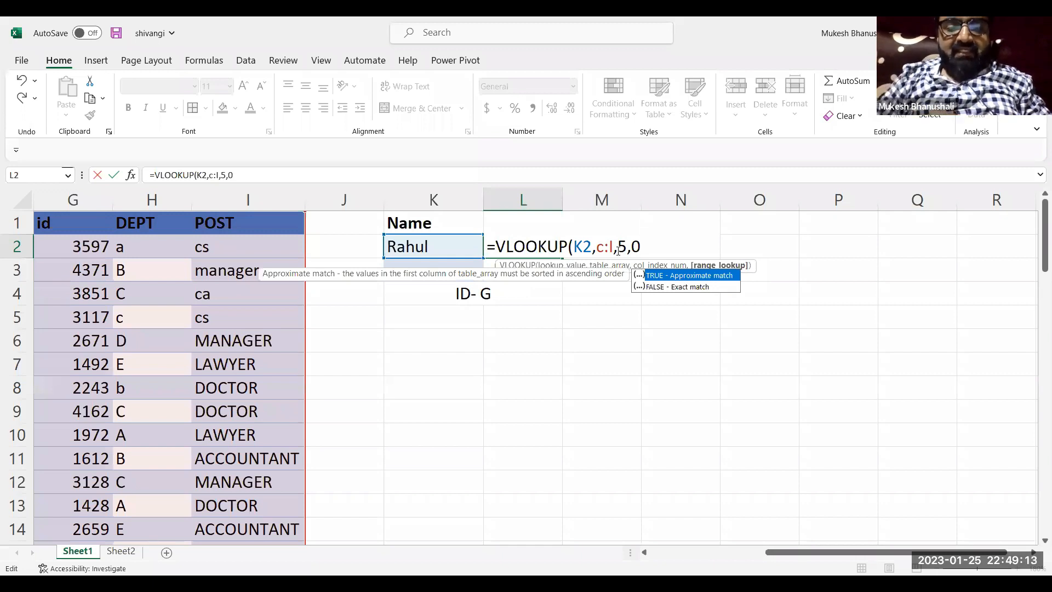
{"action": "type", "text": ")"}
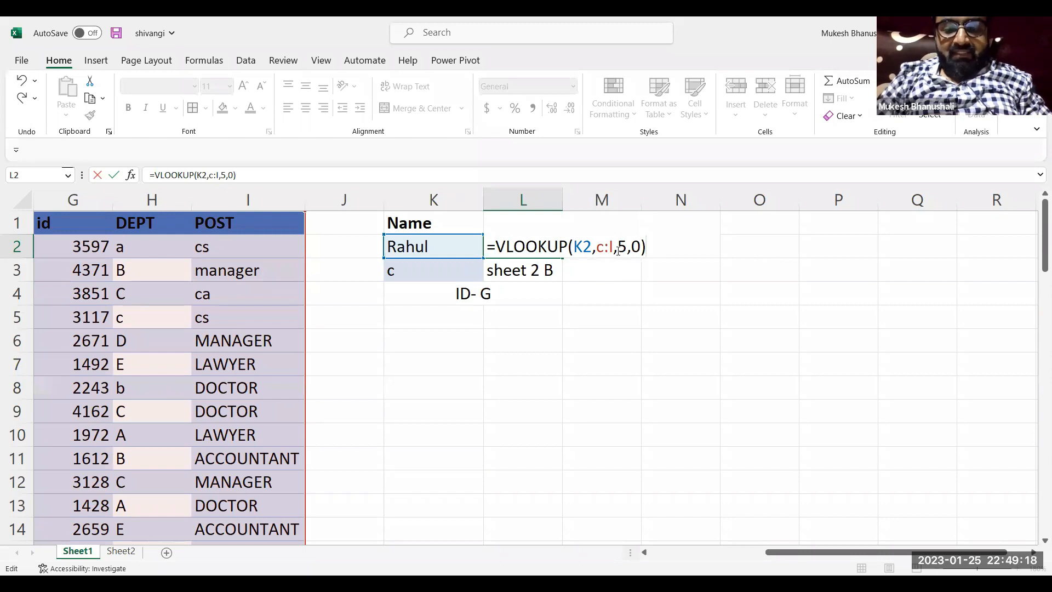
Commit the VLOOKUP in L2 and check its result against the id in G5
{"action": "key", "text": "Return"}
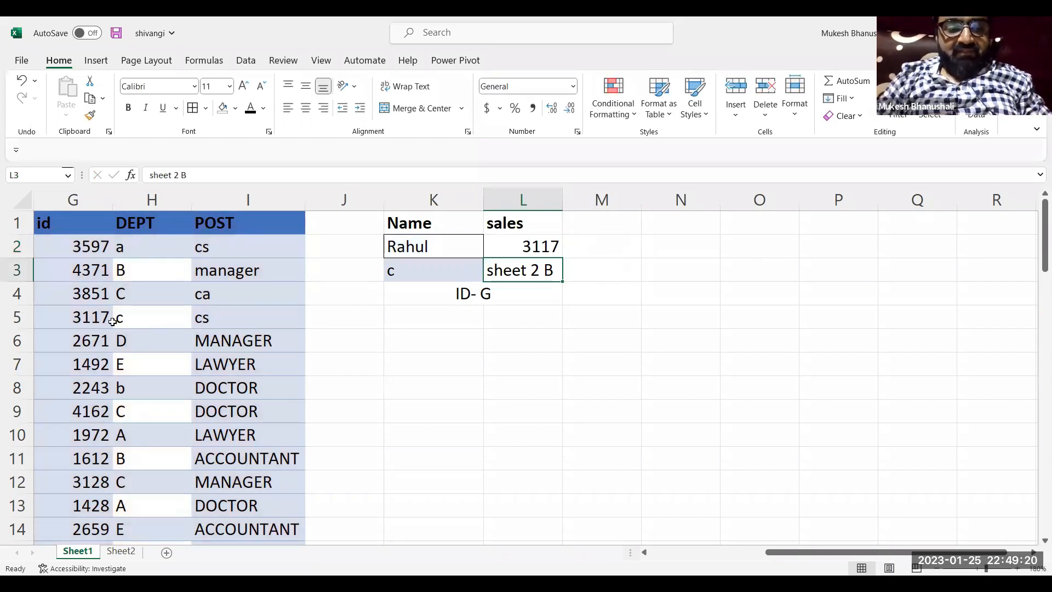
{"action": "left_click", "coordinate": [91, 318]}
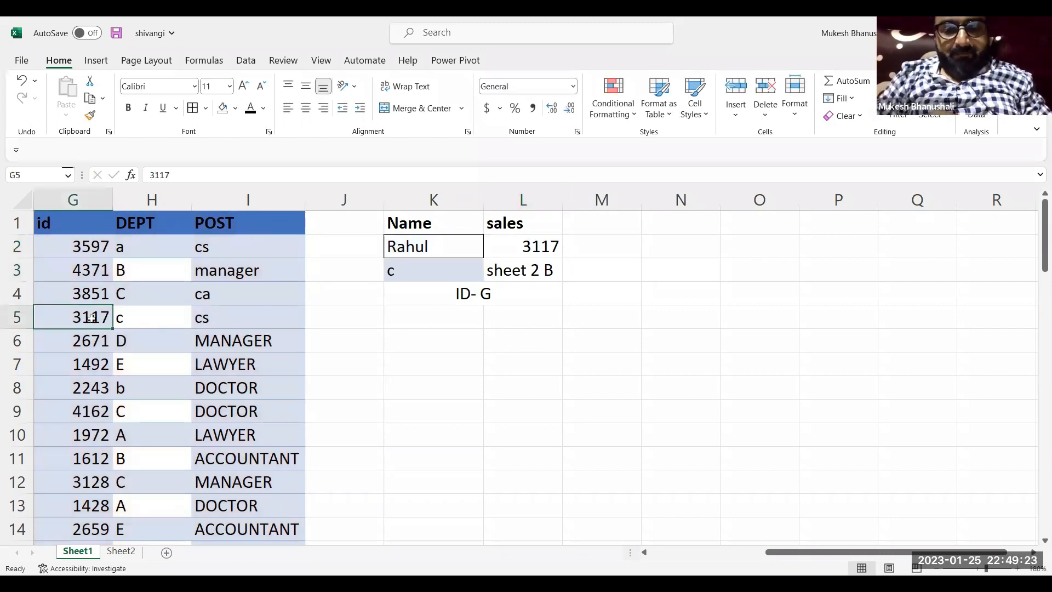
Wrap the formula in L2 in an outer VLOOKUP so that the existing VLOOKUP becomes its lookup value
{"action": "double_click", "coordinate": [534, 247]}
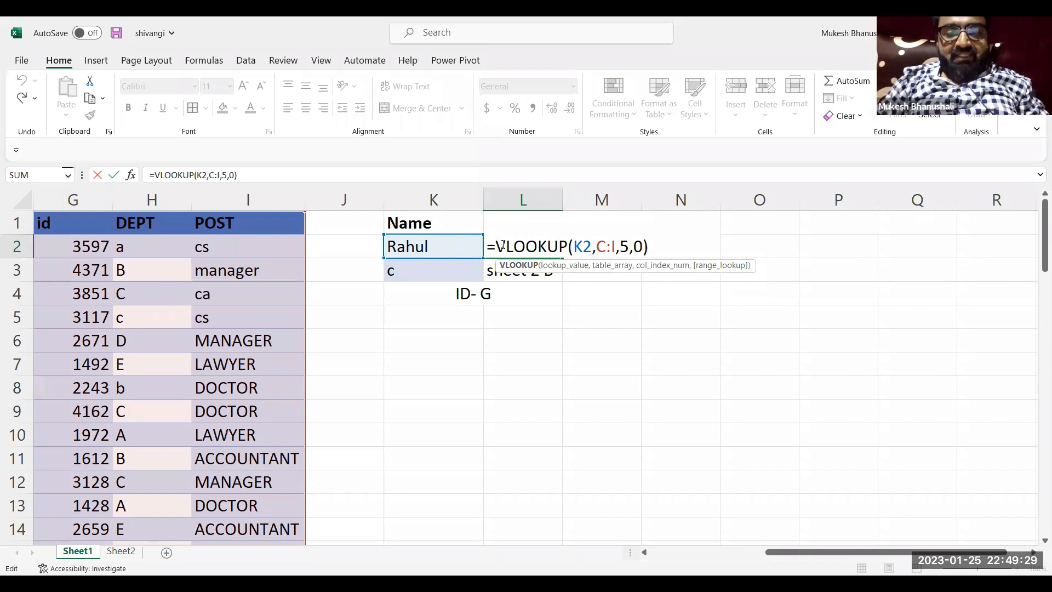
{"action": "left_click_drag", "start_coordinate": [495, 246], "coordinate": [690, 235]}
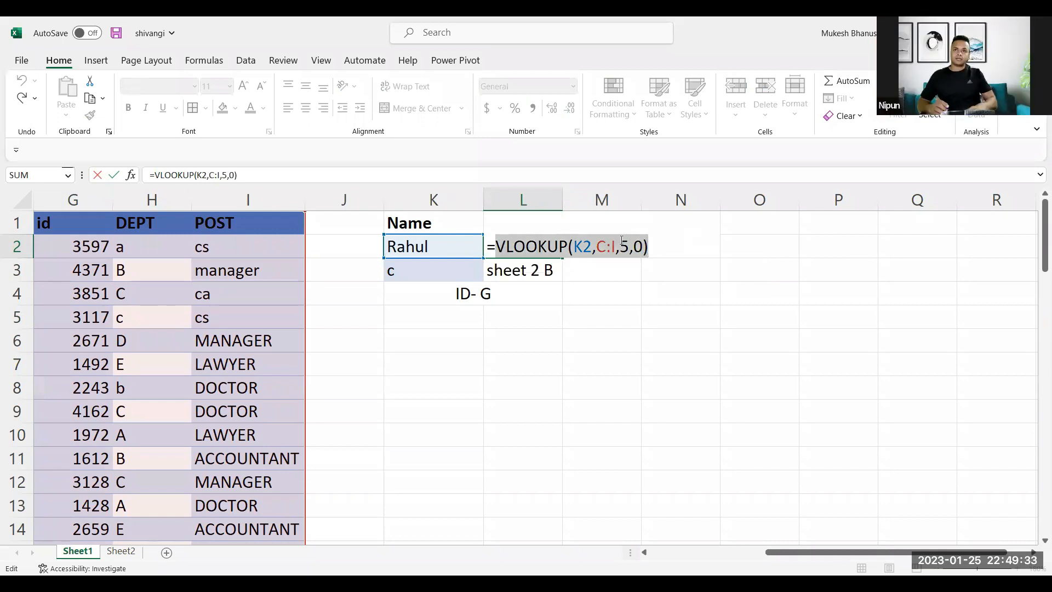
{"action": "left_click", "coordinate": [497, 247]}
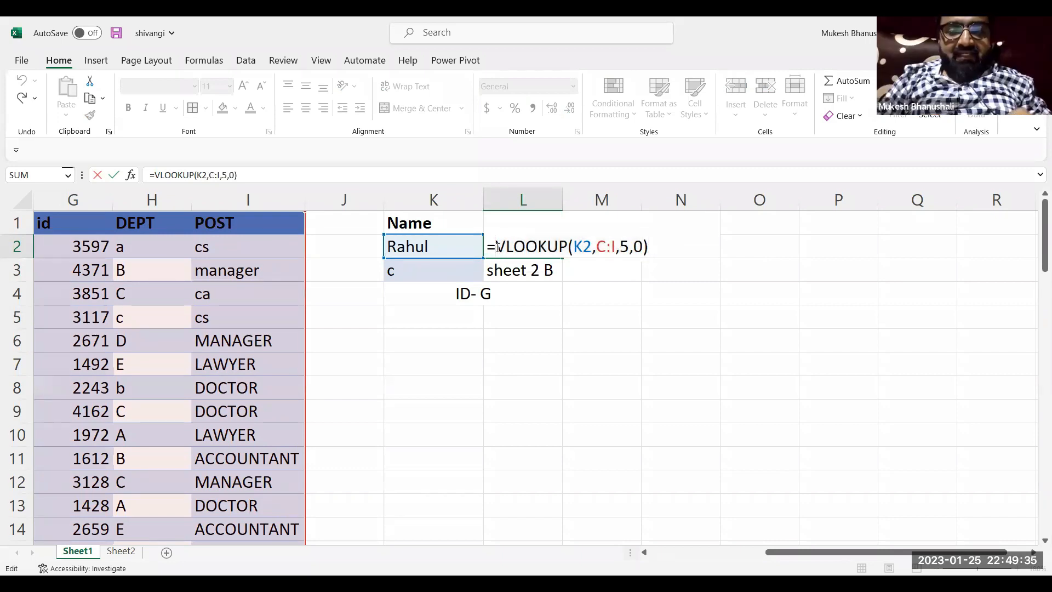
{"action": "type", "text": "vloo"}
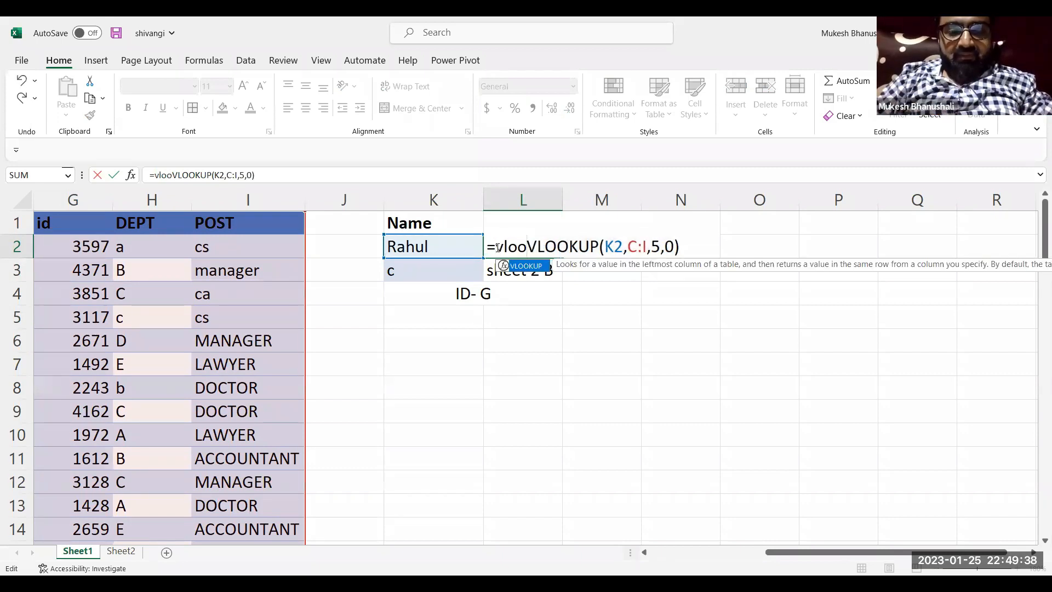
{"action": "key", "text": "Tab"}
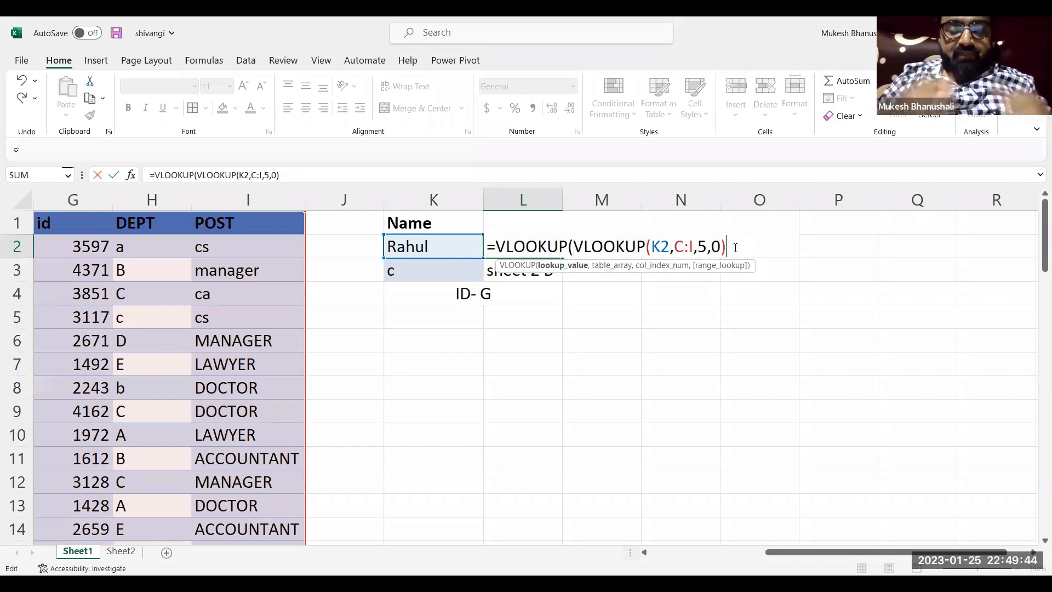
Complete the outer VLOOKUP with table array sheet2!a:b, column index 2 and range lookup 0, and close the parenthesis
{"action": "type", "text": ","}
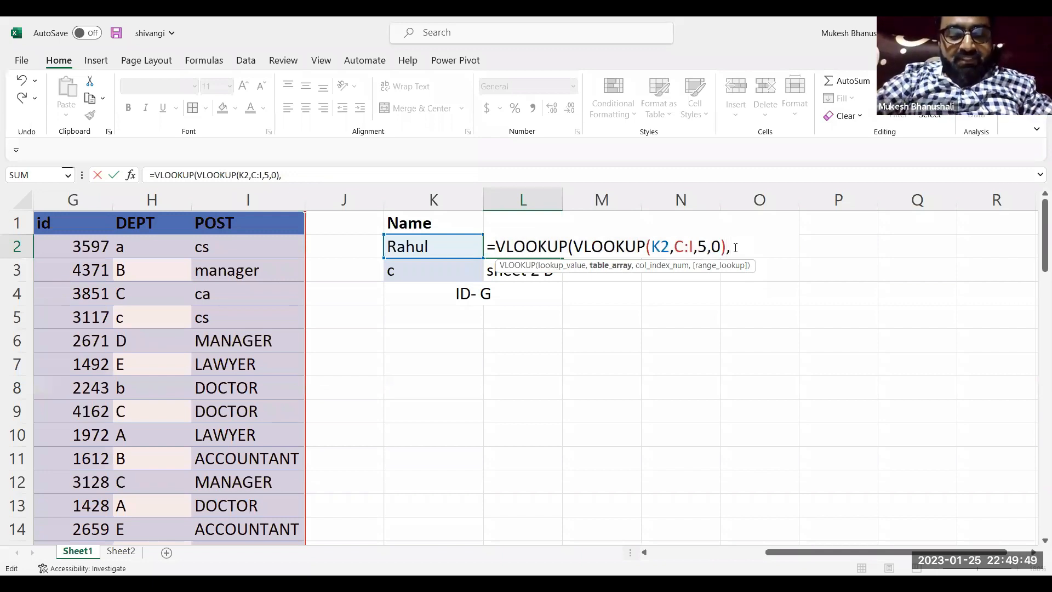
{"action": "type", "text": "sheet2!a:b"}
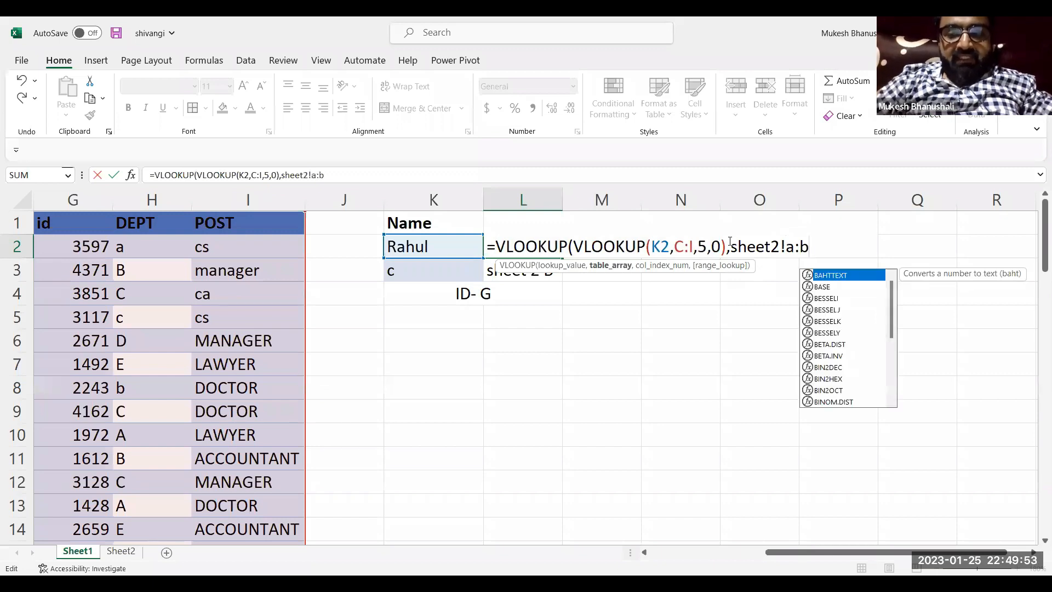
{"action": "type", "text": ",2,0"}
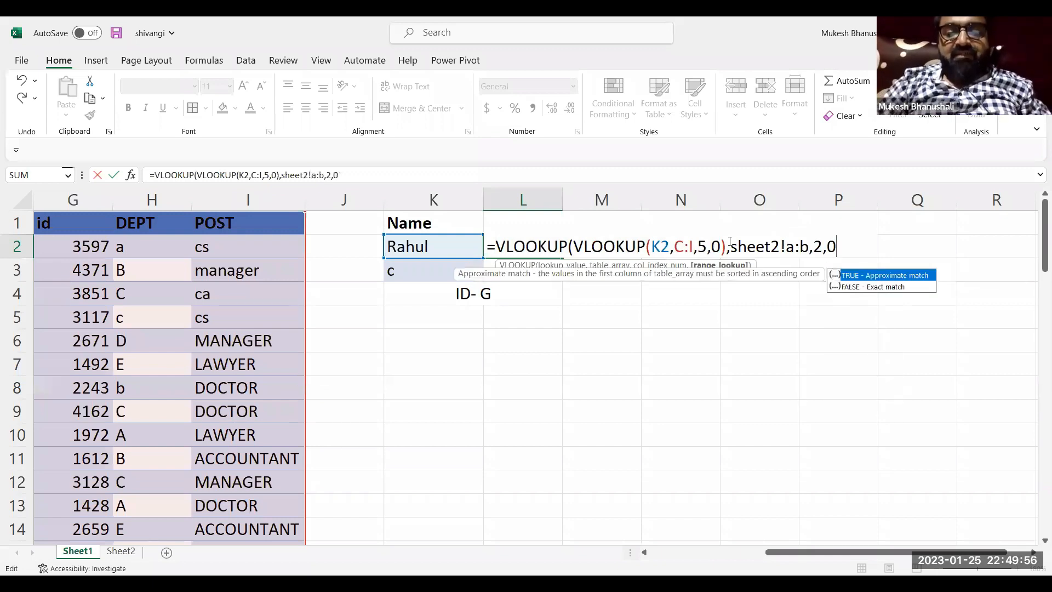
{"action": "type", "text": ")"}
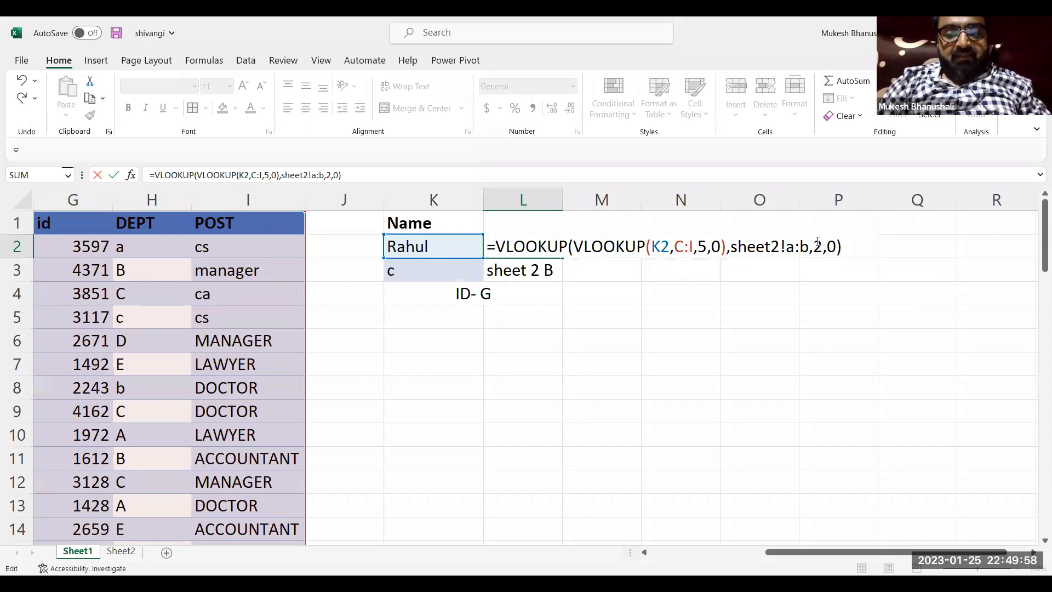
Preview the value of the inner VLOOKUP within the L2 formula, restore the expression and commit the nested formula
{"action": "left_click", "coordinate": [816, 241]}
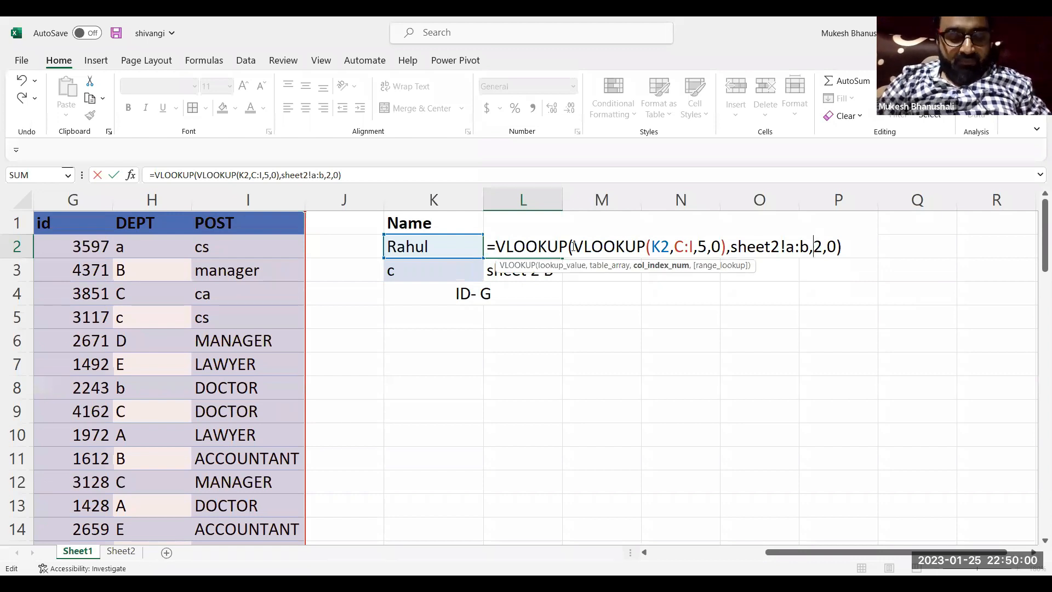
{"action": "left_click_drag", "start_coordinate": [572, 246], "coordinate": [727, 250]}
{"action": "key", "text": "ctrl+c"}
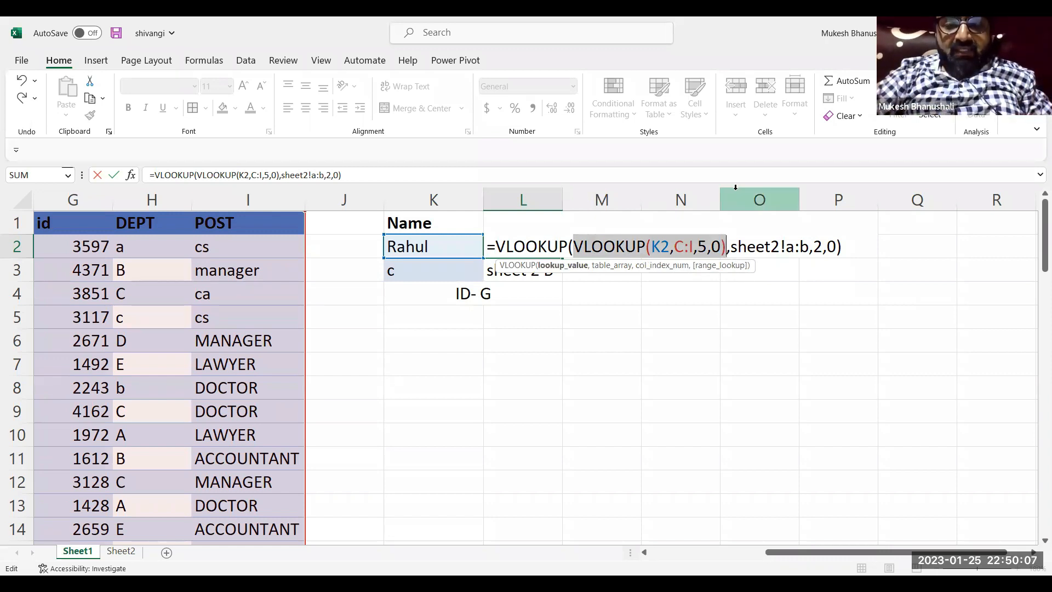
{"action": "key", "text": "F9"}
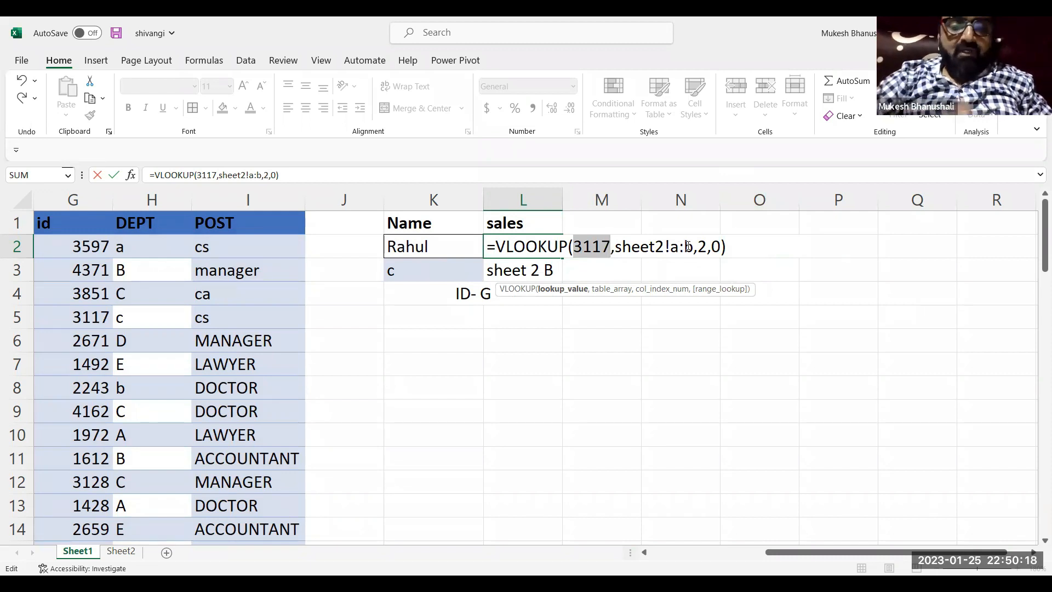
{"action": "key", "text": "ctrl+v"}
{"action": "key", "text": "Return"}
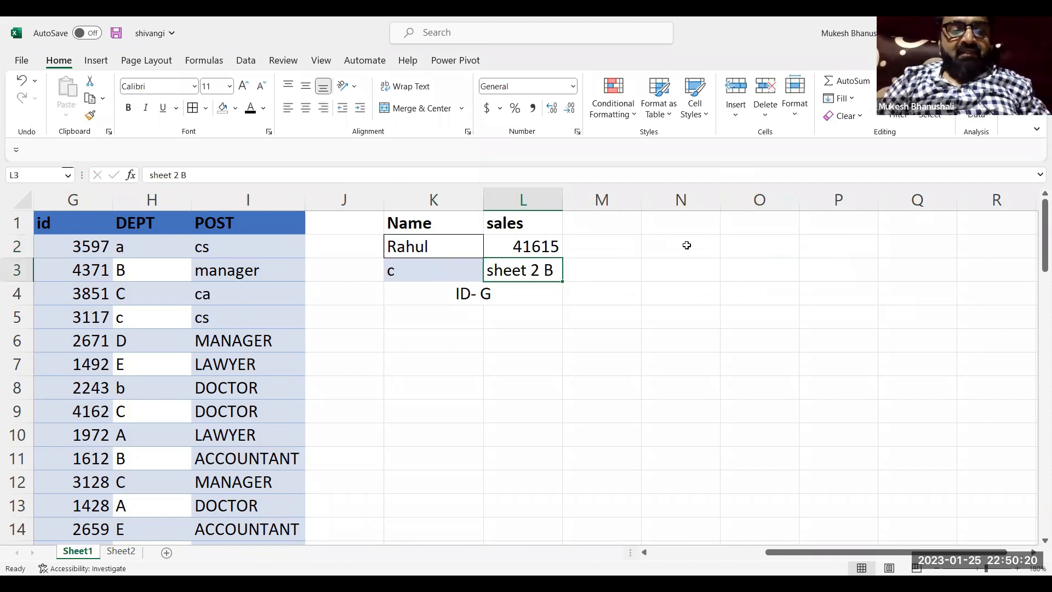
Test the nested formula by entering another person's first name from the NAME column in K2
{"action": "left_click_drag", "start_coordinate": [437, 255], "coordinate": [553, 261]}
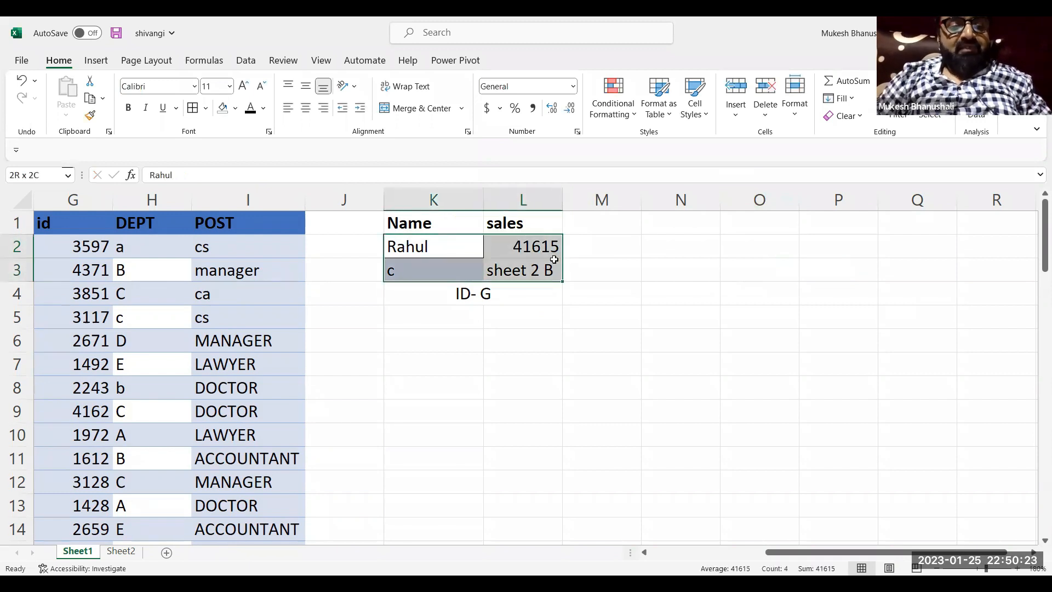
{"action": "left_click", "coordinate": [554, 262]}
{"action": "left_click", "coordinate": [551, 247]}
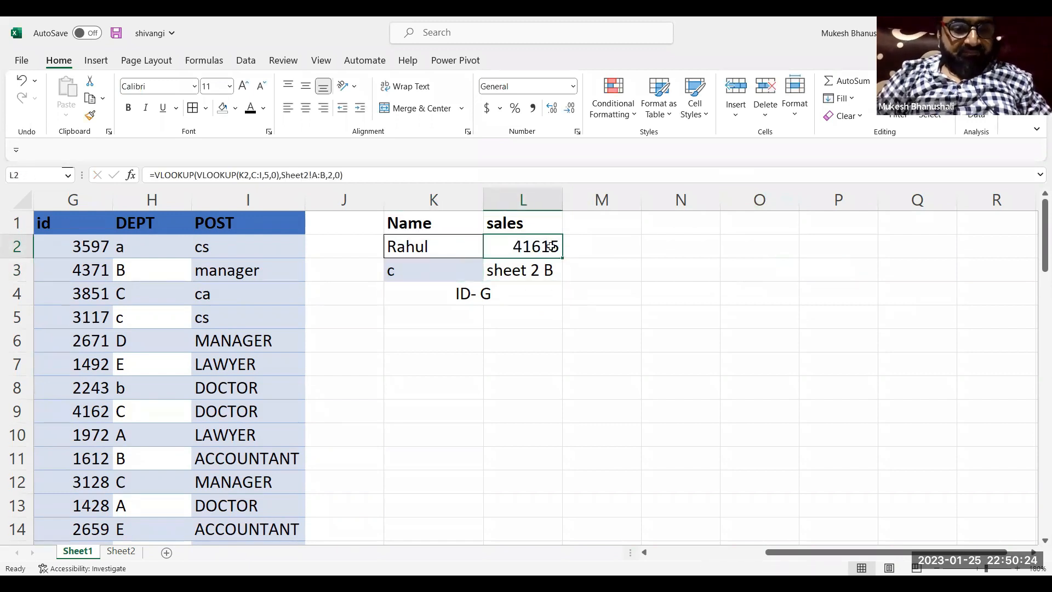
{"action": "left_click", "coordinate": [462, 242]}
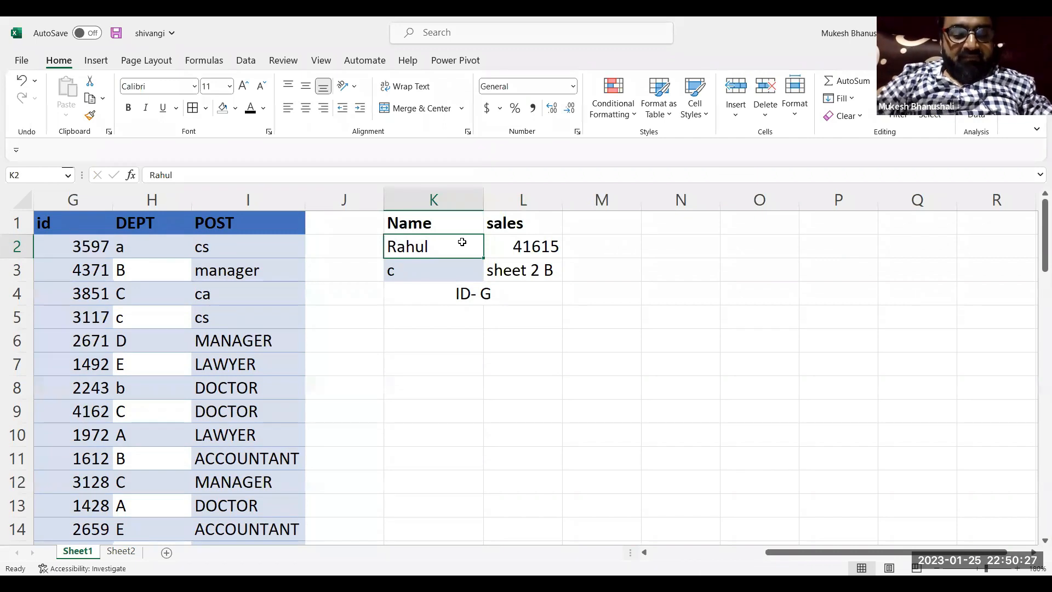
{"action": "type", "text": "jude"}
{"action": "key", "text": "Return"}
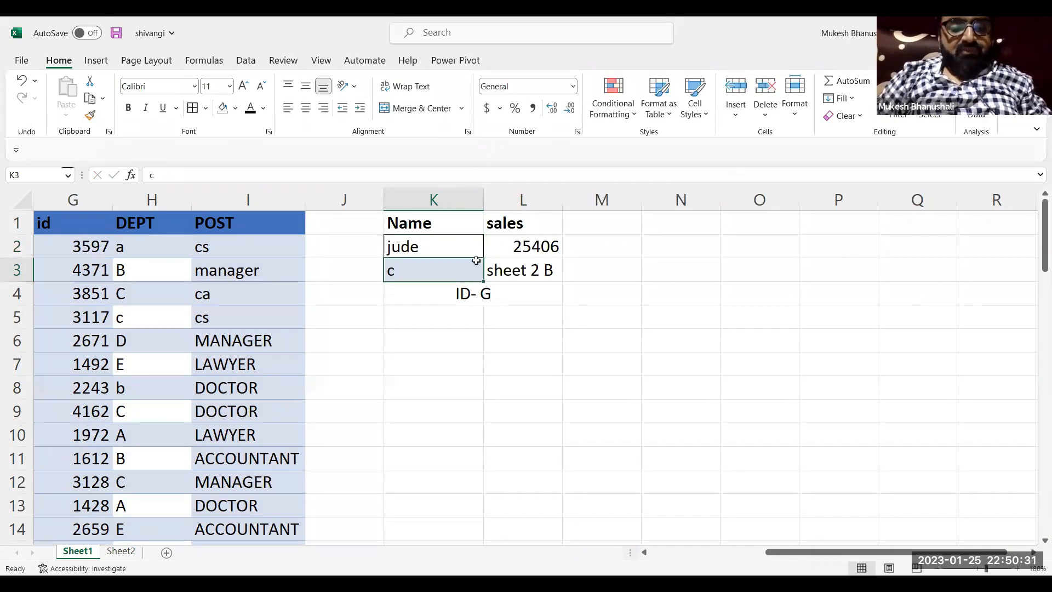
Locate the row of the person entered in K2 in the NAME column and check the id in G10
{"action": "left_click", "coordinate": [216, 302]}
{"action": "key", "text": "Left"}
{"action": "key", "text": "Left"}
{"action": "key", "text": "Left"}
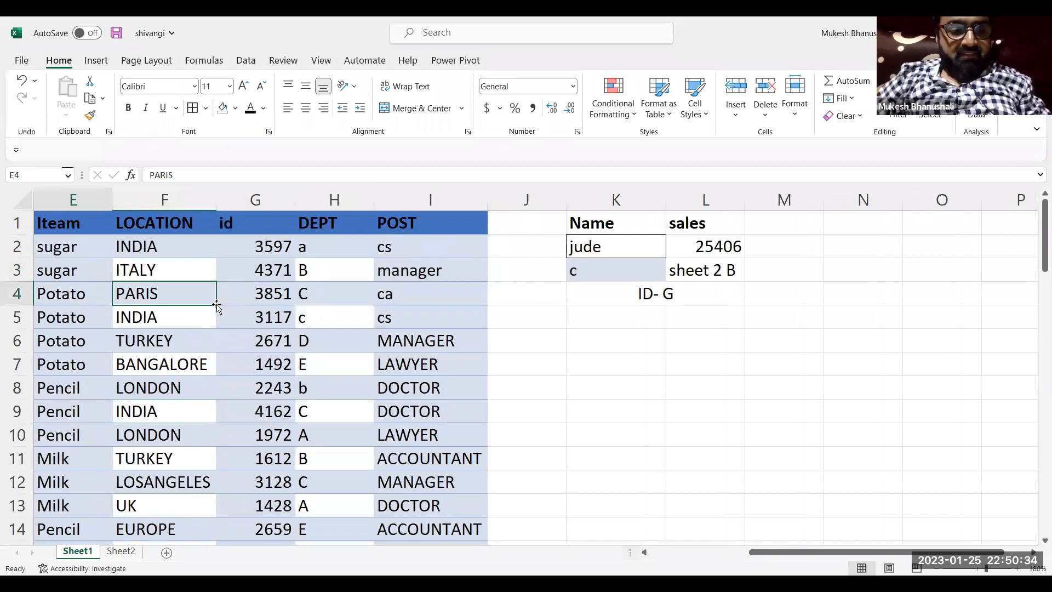
{"action": "key", "text": "Left"}
{"action": "key", "text": "Left"}
{"action": "key", "text": "Left"}
{"action": "key", "text": "Left"}
{"action": "key", "text": "Down"}
{"action": "key", "text": "Down"}
{"action": "key", "text": "Down"}
{"action": "key", "text": "Right"}
{"action": "key", "text": "Down"}
{"action": "key", "text": "Down"}
{"action": "key", "text": "Down"}
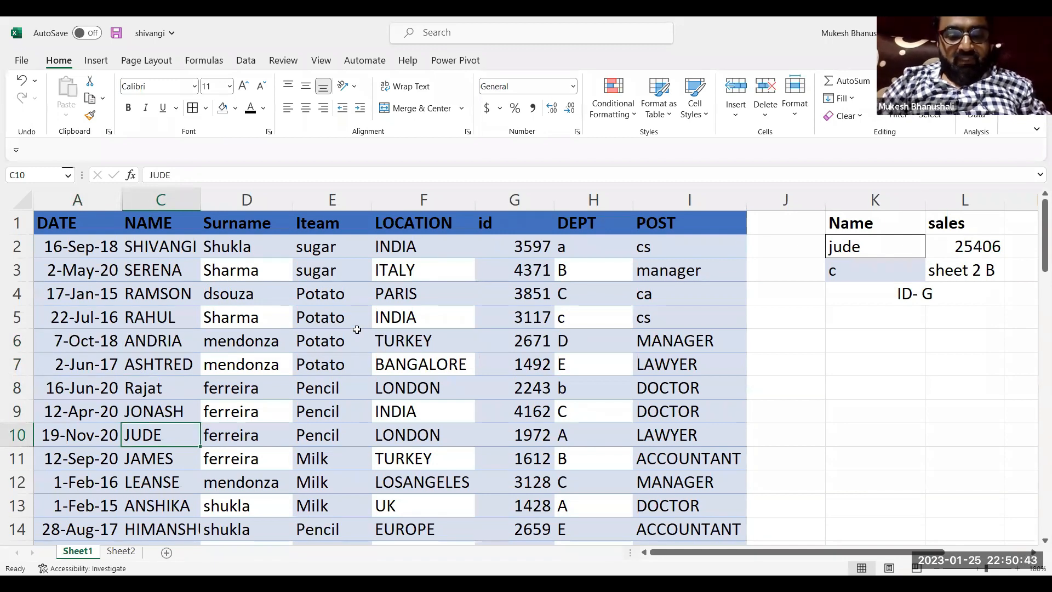
{"action": "left_click", "coordinate": [521, 443]}
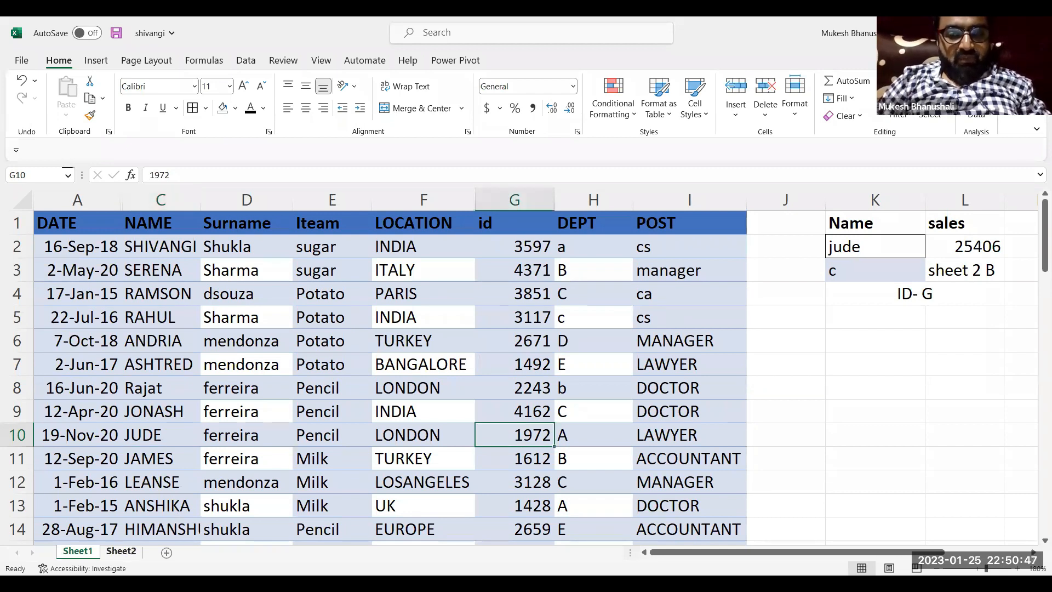
Check the id and sales in row 10 of Sheet2 and compare them with the result in L2 of Sheet1
{"action": "left_click", "coordinate": [122, 552]}
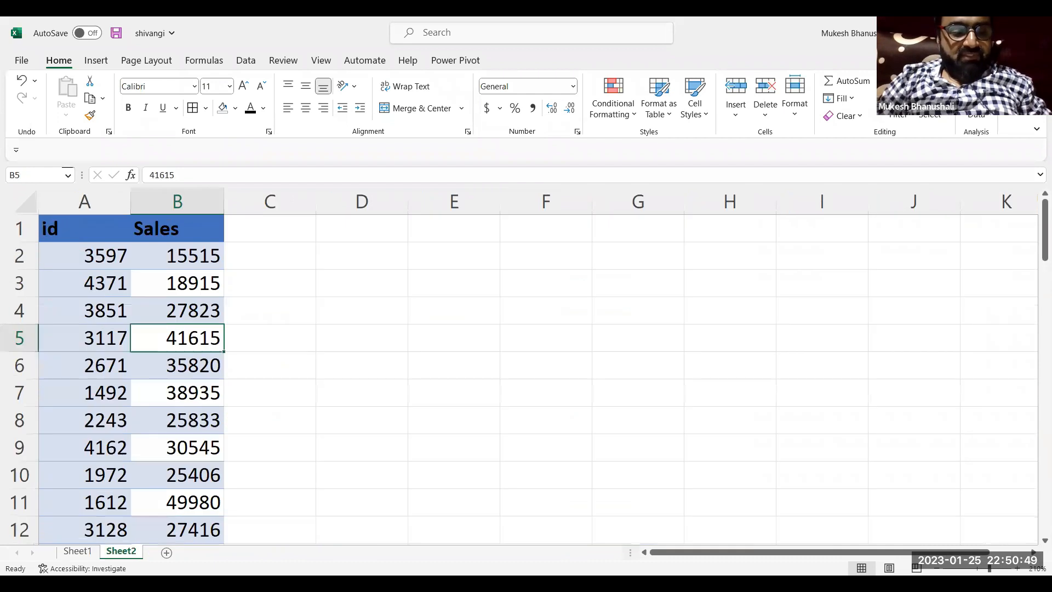
{"action": "left_click", "coordinate": [99, 481]}
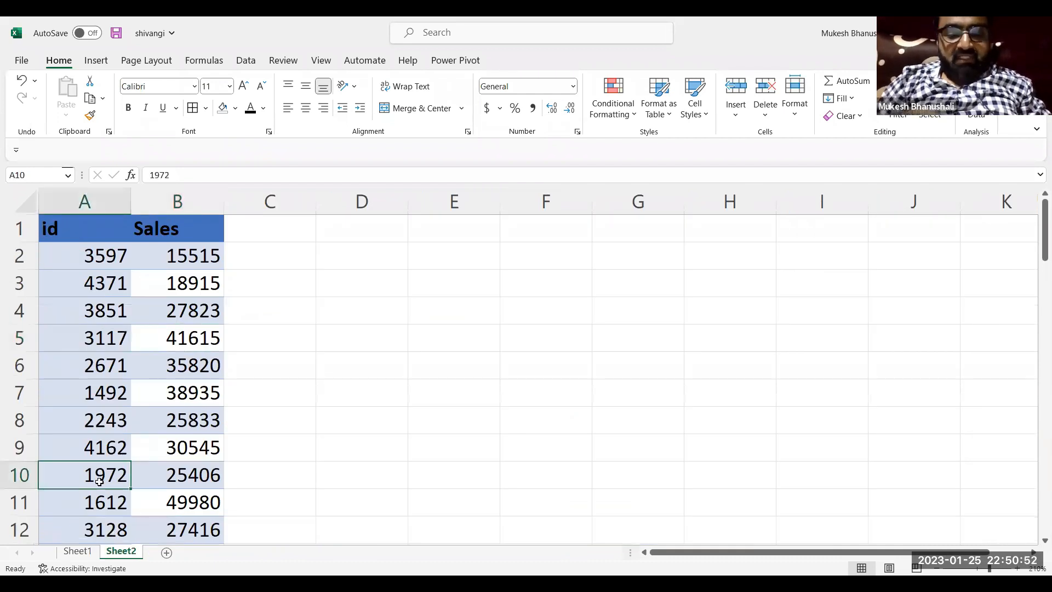
{"action": "key", "text": "Right"}
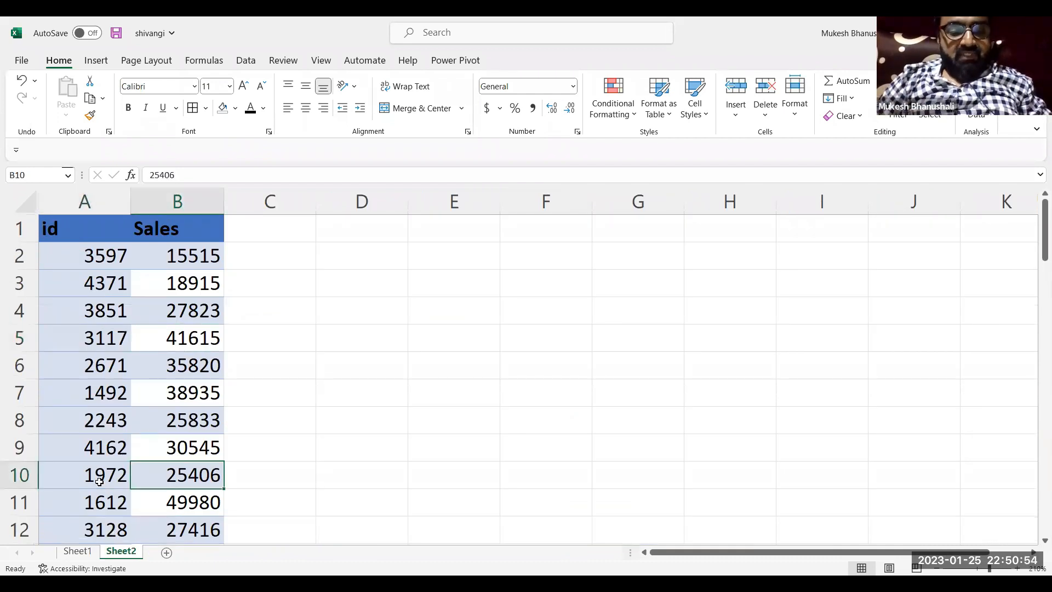
{"action": "right_click", "coordinate": [76, 550]}
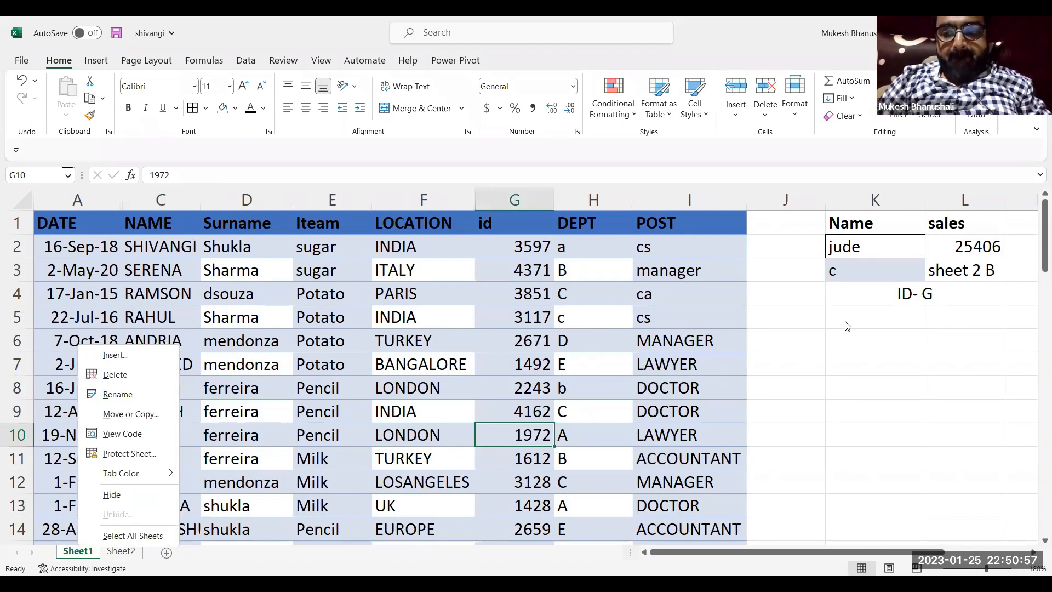
{"action": "left_click", "coordinate": [980, 248]}
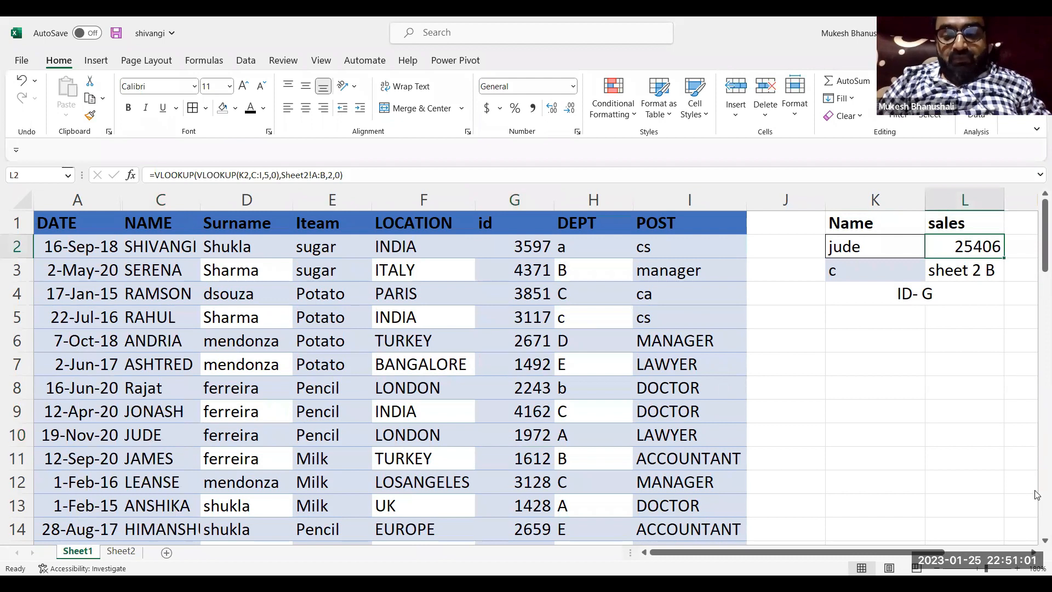
{"action": "scroll", "coordinate": [1036, 495], "scroll_direction": "right", "scroll_amount": 5}
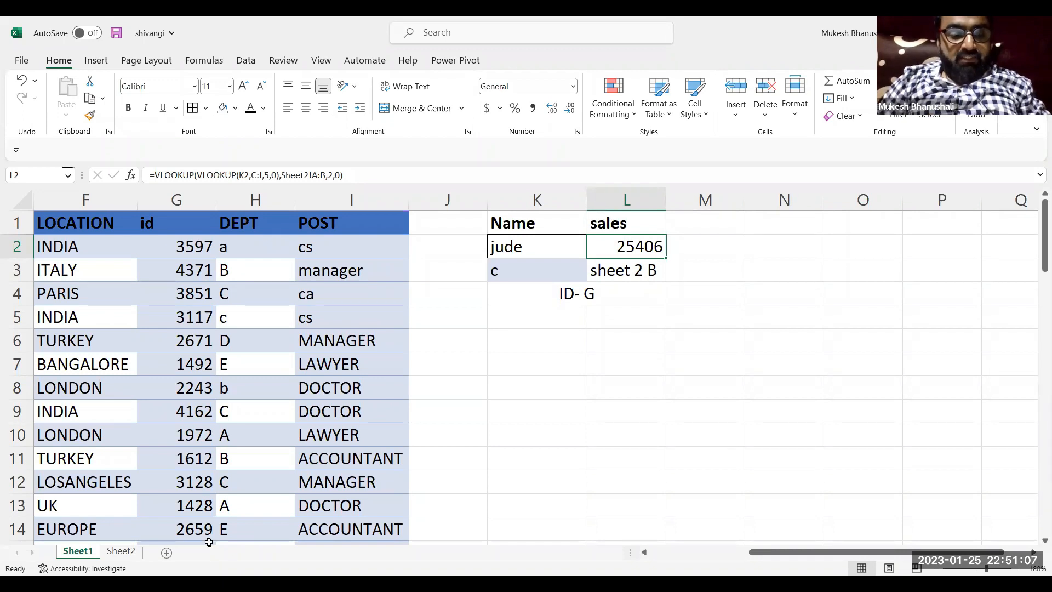
Add a third column header "locid" in C1 of Sheet2
{"action": "left_click", "coordinate": [121, 551]}
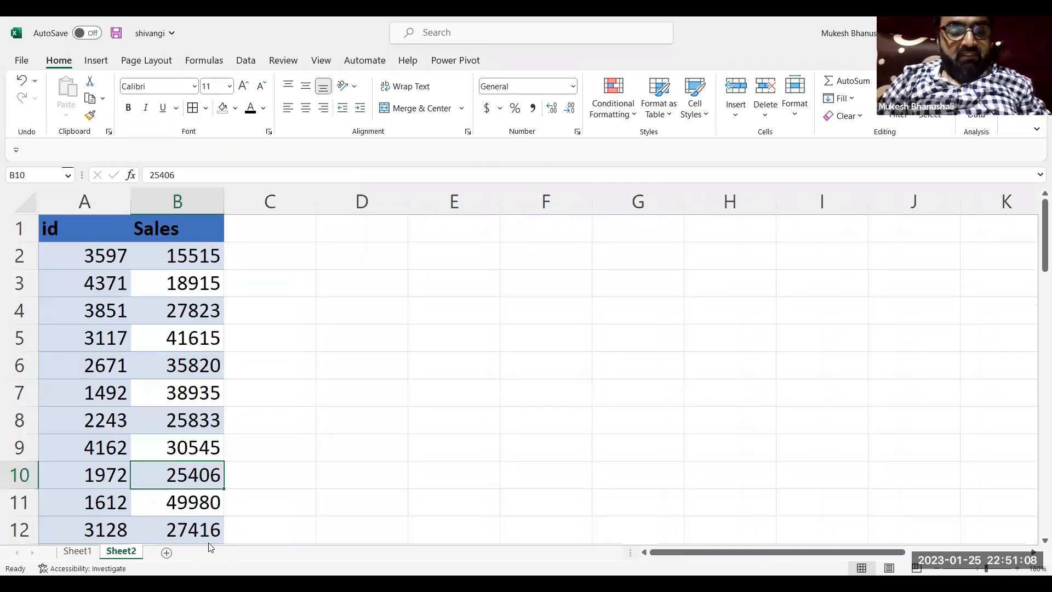
{"action": "left_click", "coordinate": [257, 225]}
{"action": "type", "text": "loc"}
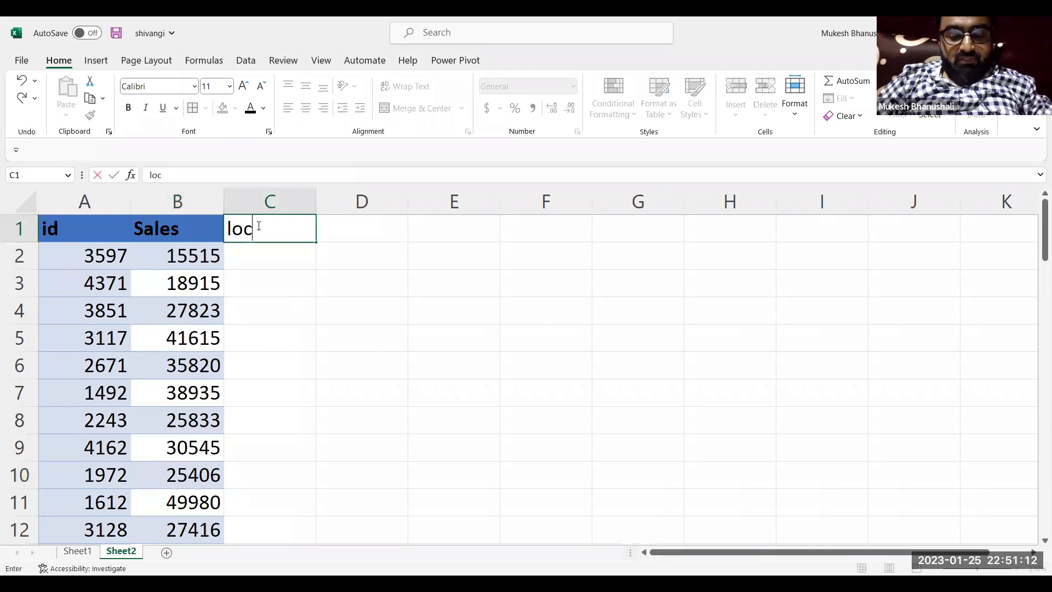
{"action": "key", "text": "Return"}
{"action": "left_click", "coordinate": [258, 226]}
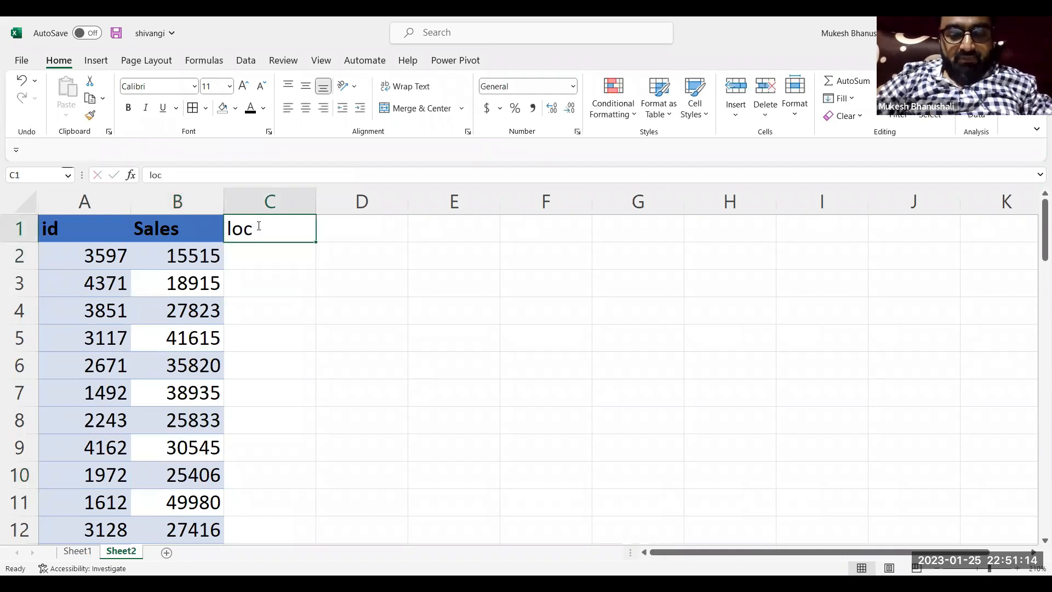
{"action": "type", "text": "locid"}
{"action": "key", "text": "Return"}
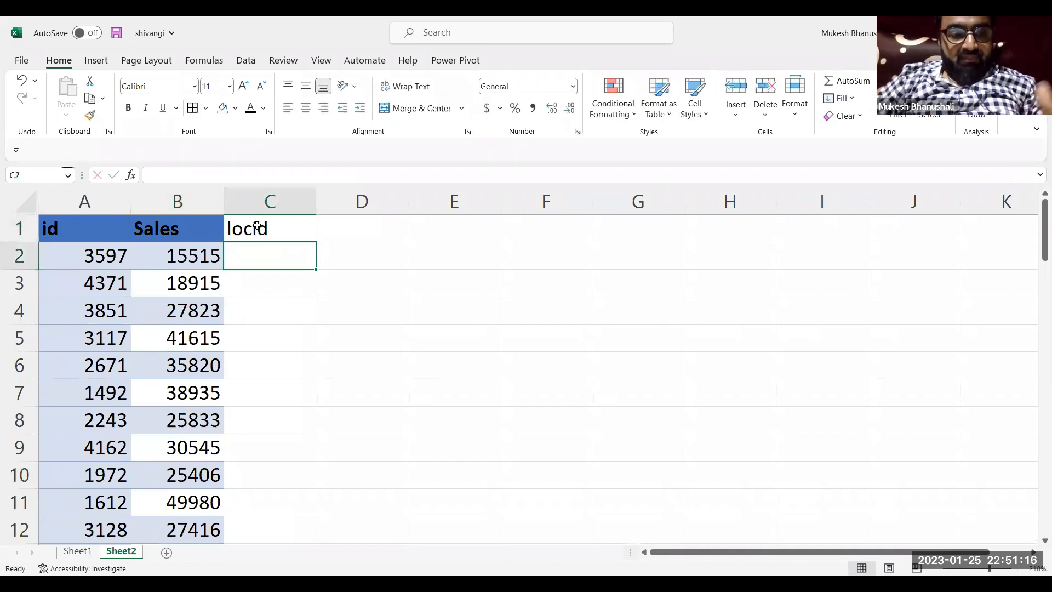
Fill C2:C5 of Sheet2 with the locations pune, bandra, mumbai and delhi
{"action": "type", "text": "pune"}
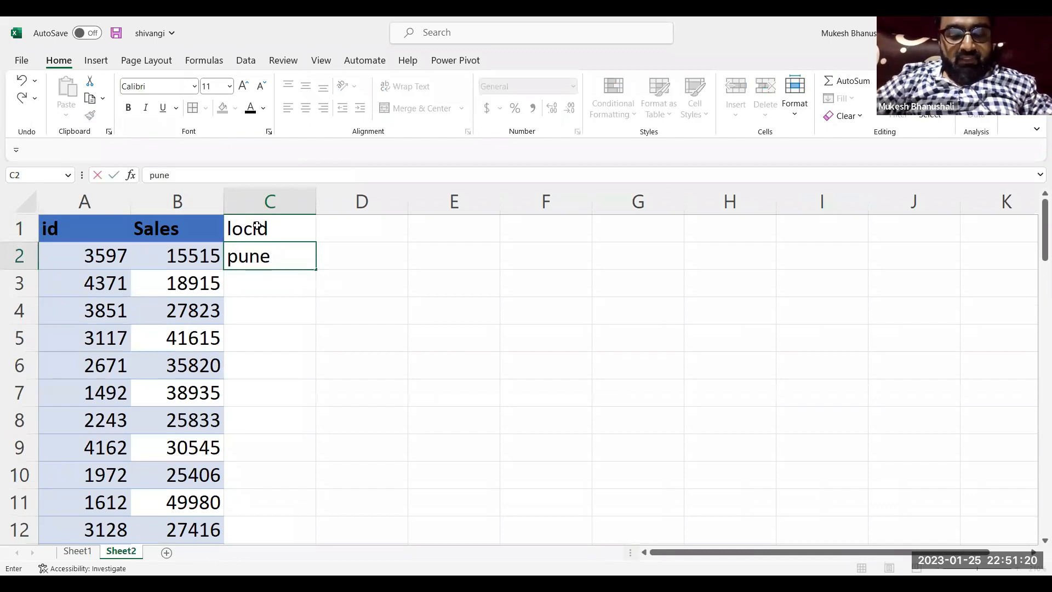
{"action": "key", "text": "Return"}
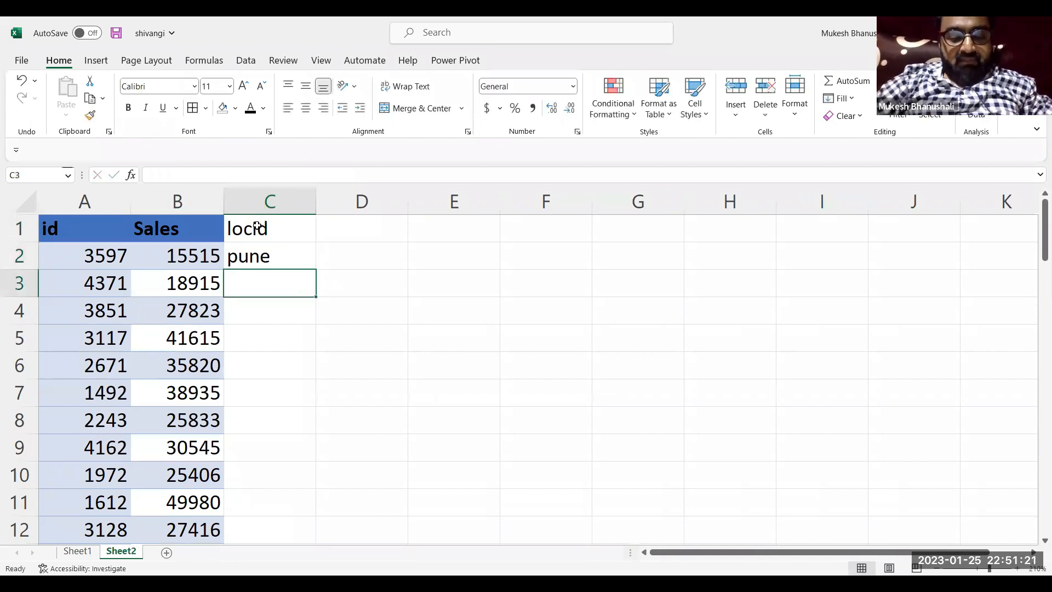
{"action": "type", "text": "bandra"}
{"action": "key", "text": "Return"}
{"action": "type", "text": "mumbai"}
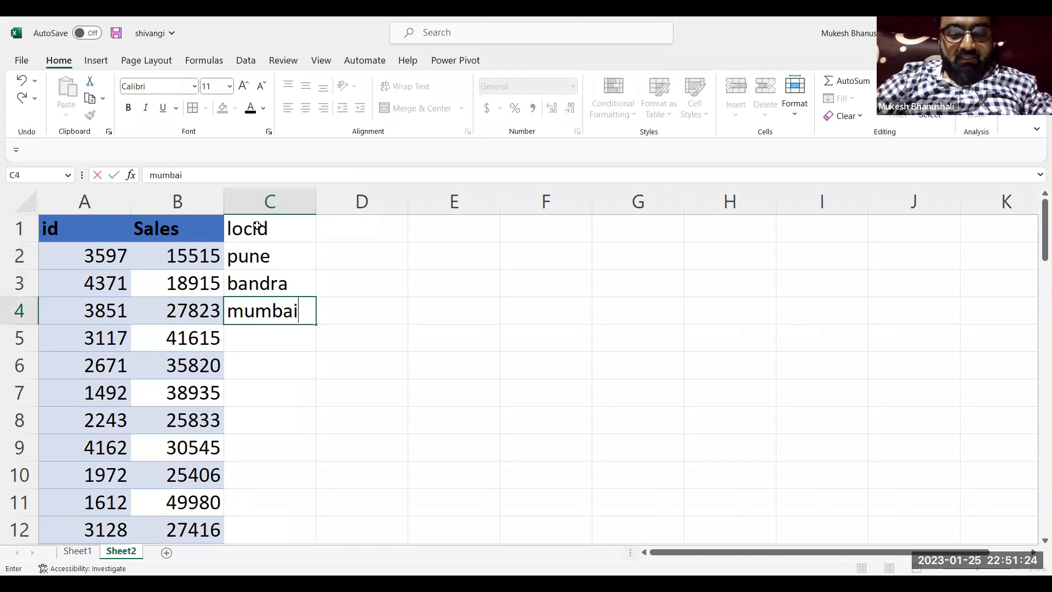
{"action": "key", "text": "ctrl+Return"}
{"action": "key", "text": "Return"}
{"action": "type", "text": "delhi"}
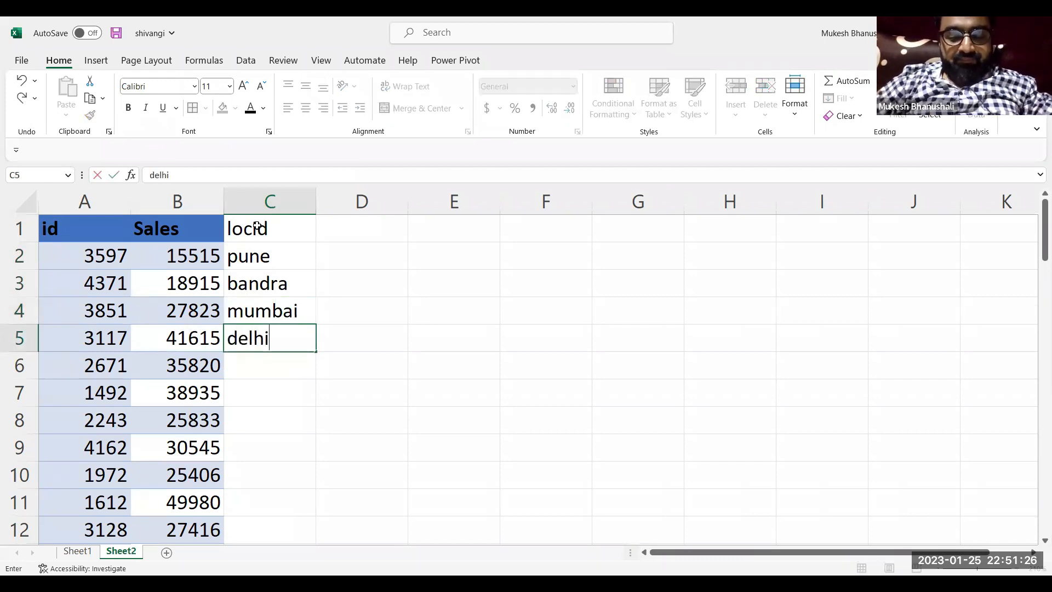
{"action": "key", "text": "Return"}
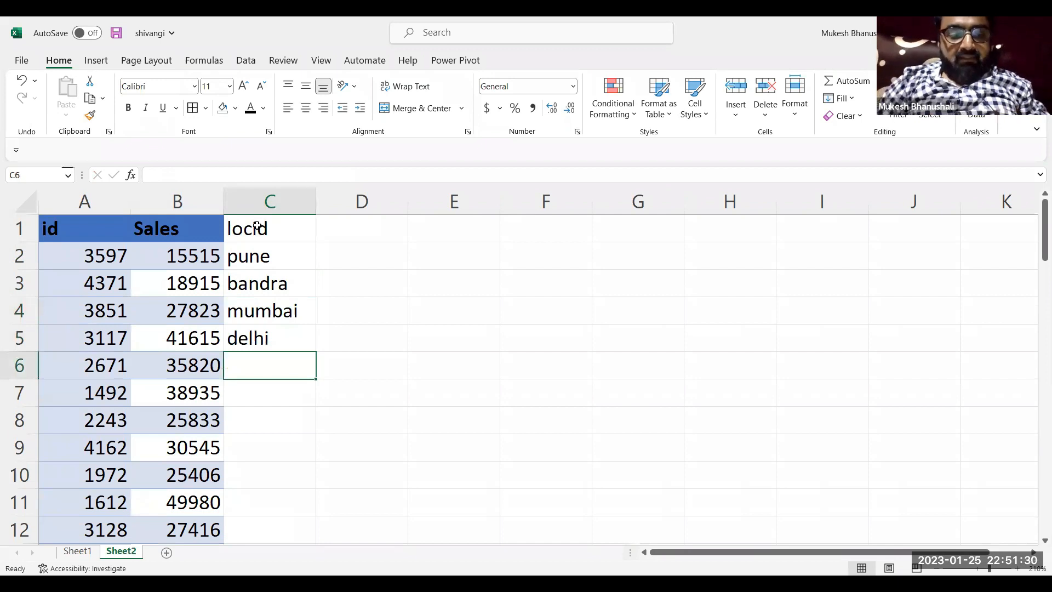
Add the header "loc" in M1 of Sheet1, beside the sales header
{"action": "left_click", "coordinate": [78, 551]}
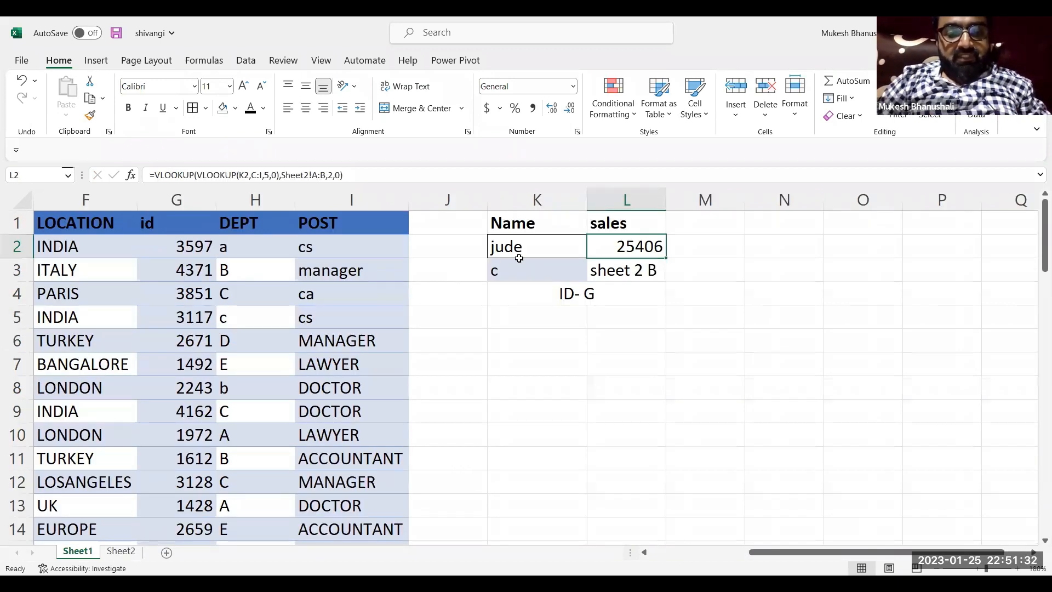
{"action": "left_click", "coordinate": [695, 229]}
{"action": "type", "text": "loc"}
{"action": "key", "text": "Return"}
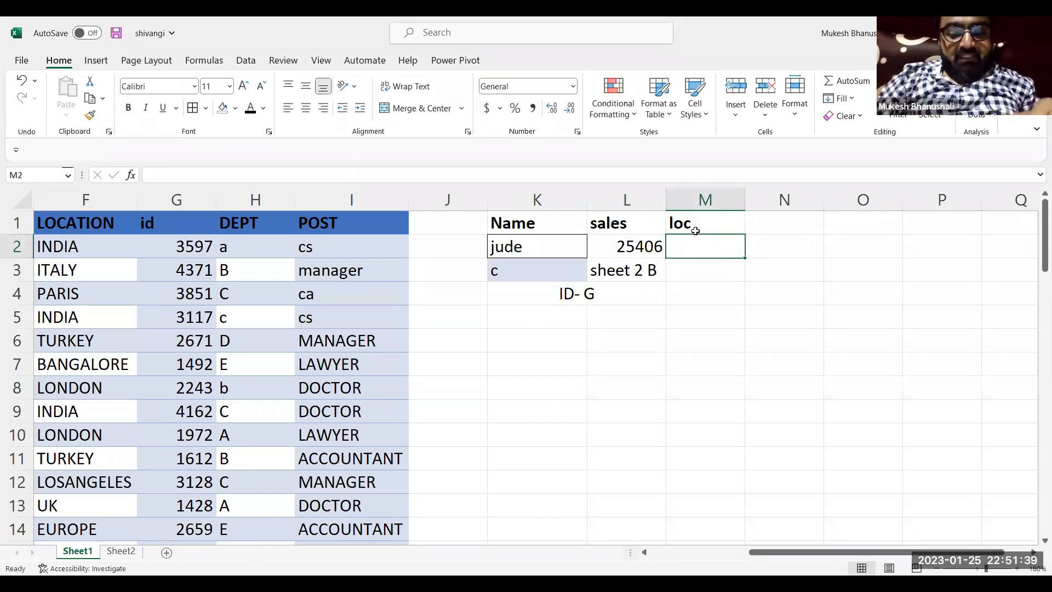
{"action": "type", "text": "="}
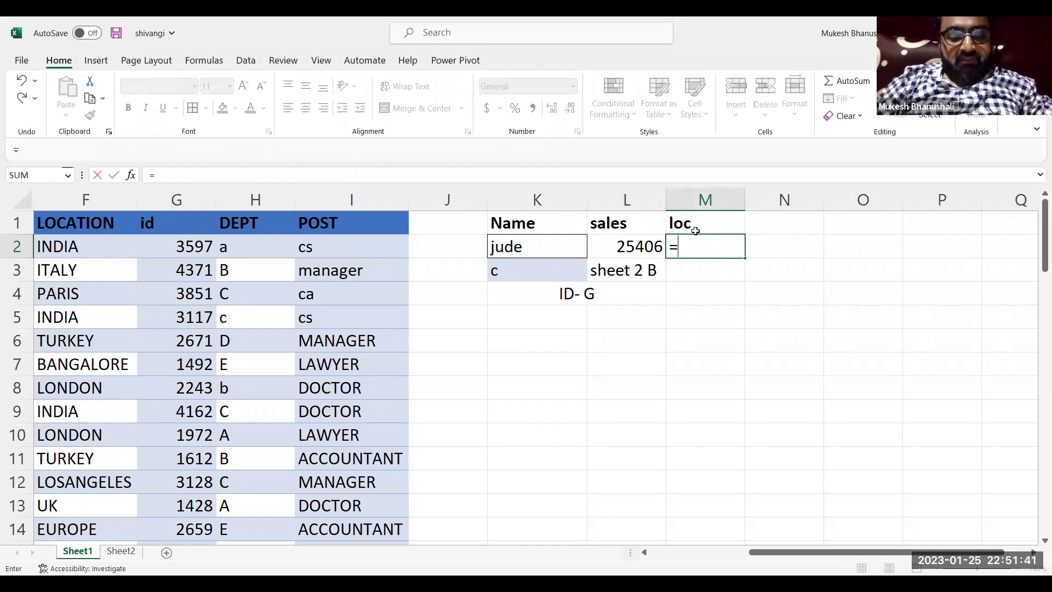
{"action": "type", "text": "VLOOKUP("}
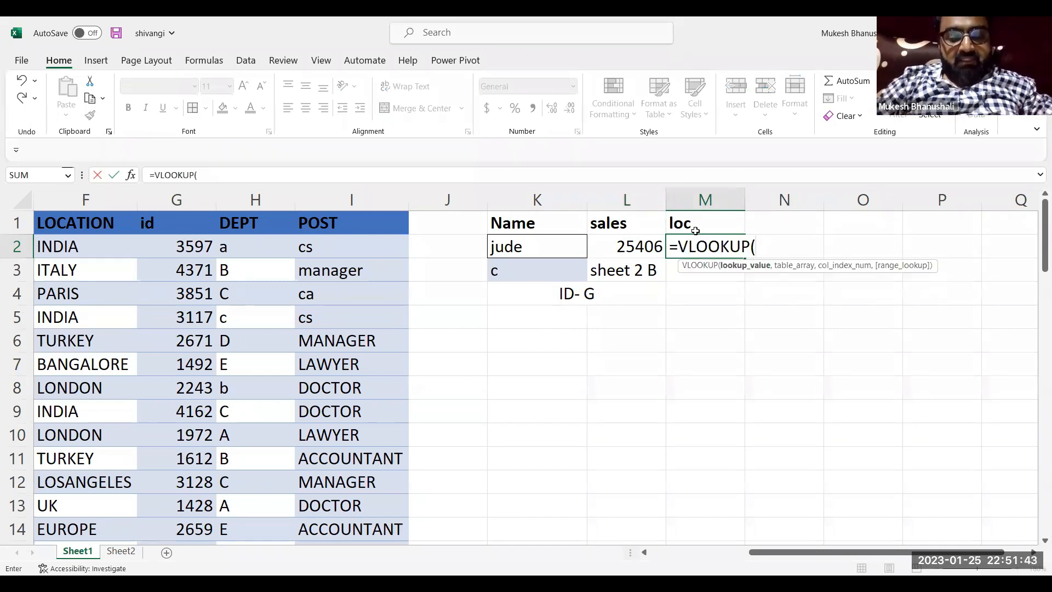
{"action": "type", "text": "VLOOKUP("}
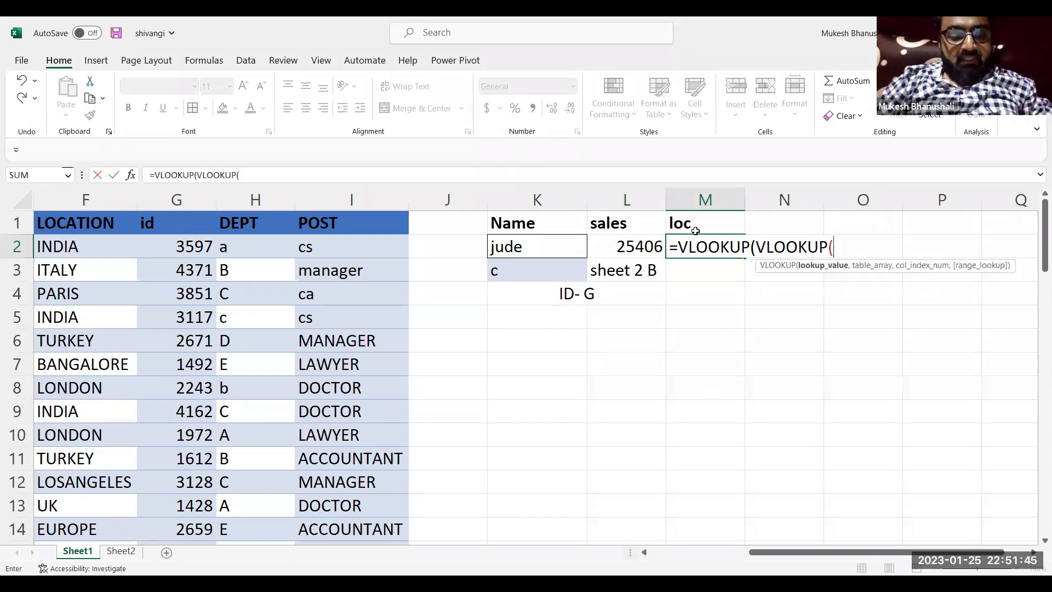
{"action": "key", "text": "Escape"}
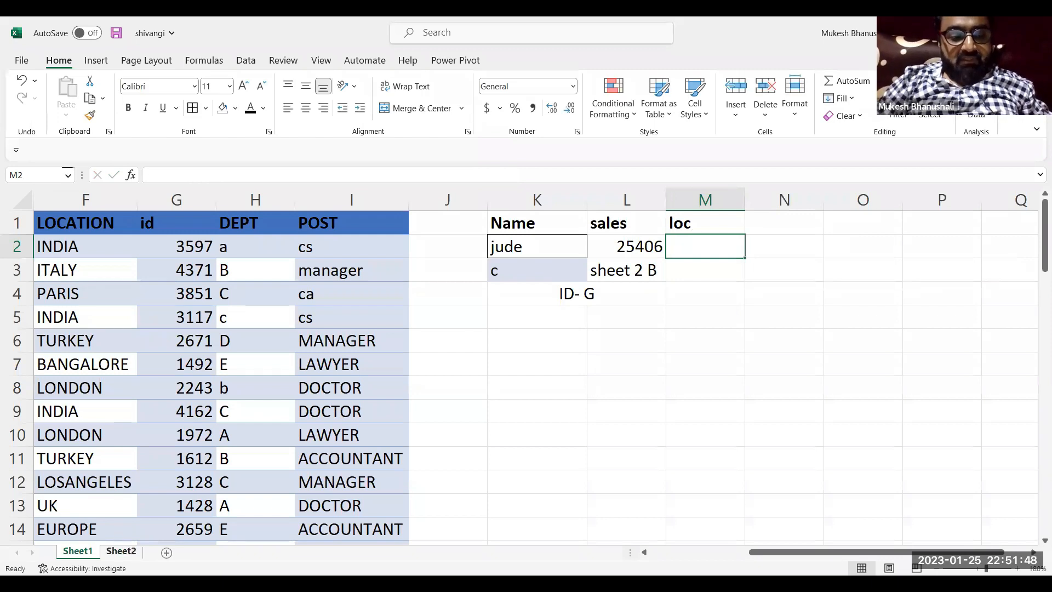
Enter the location ids 1 to 5 in C2:C6 under locid in Sheet2, replacing the location names
{"action": "left_click", "coordinate": [121, 550]}
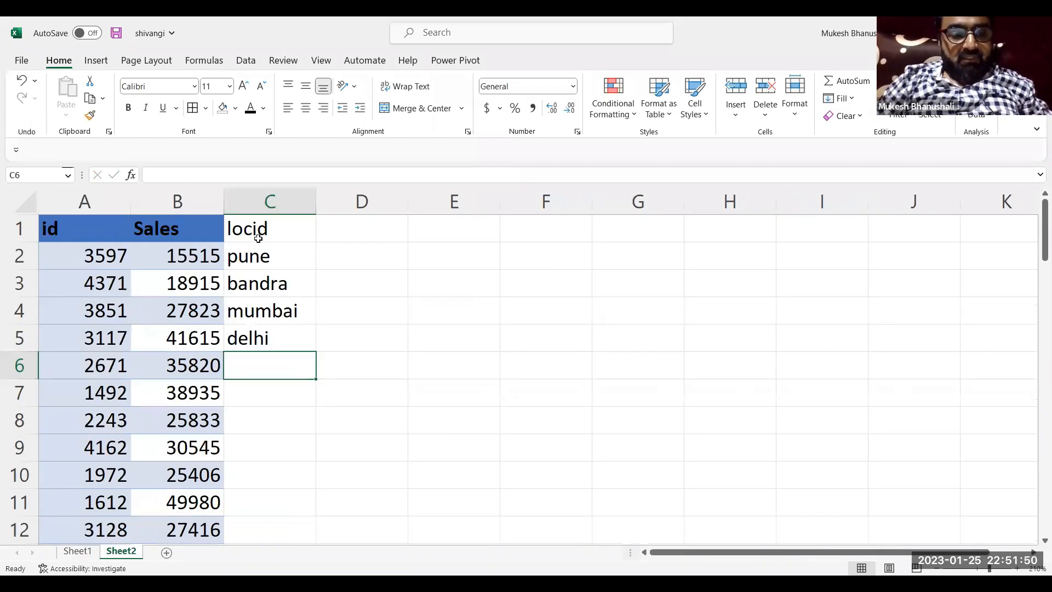
{"action": "left_click", "coordinate": [268, 207]}
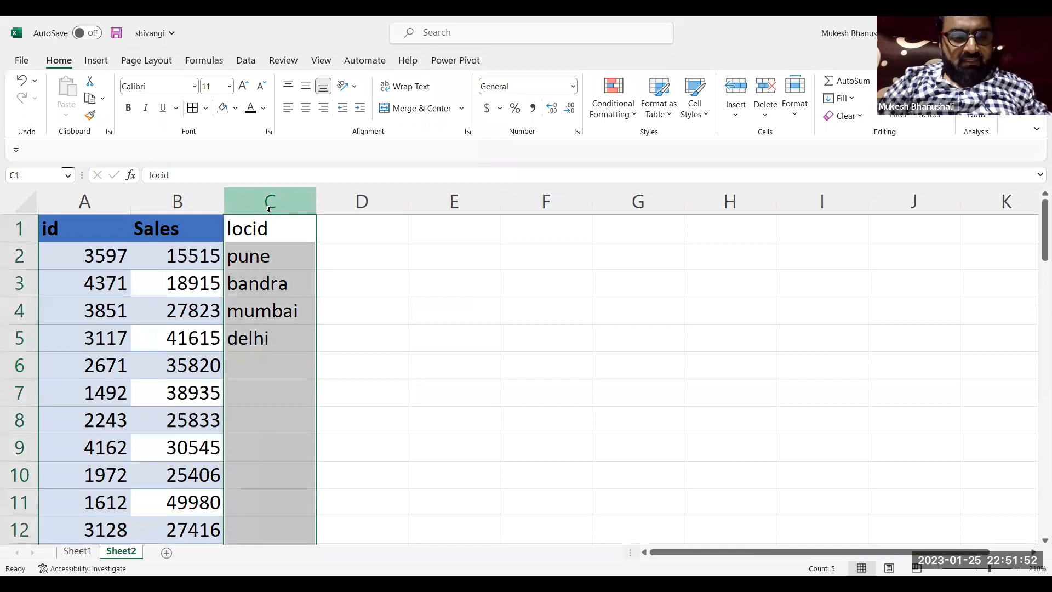
{"action": "left_click", "coordinate": [259, 256]}
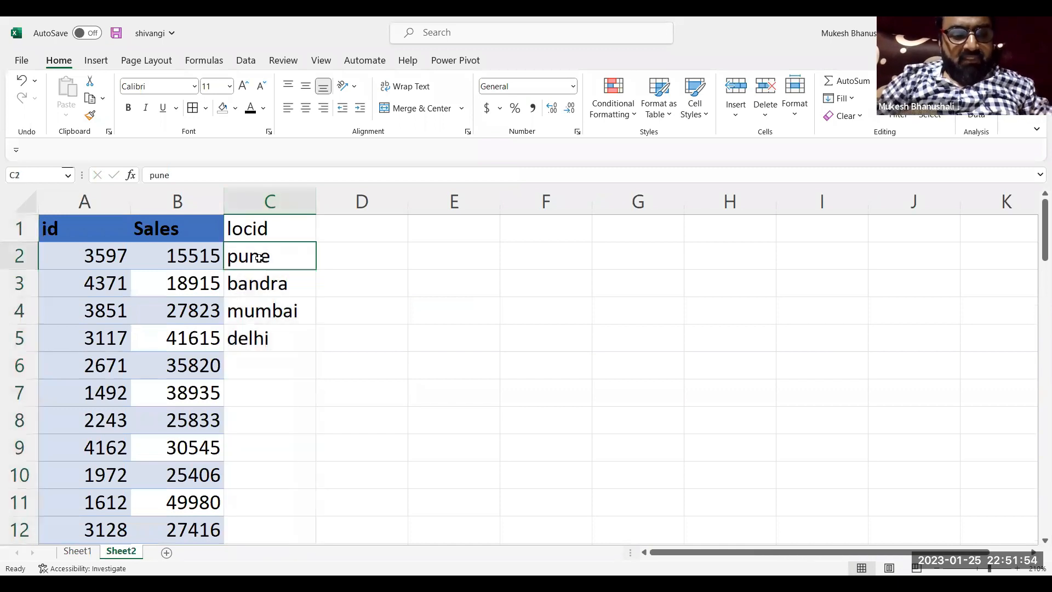
{"action": "type", "text": "1"}
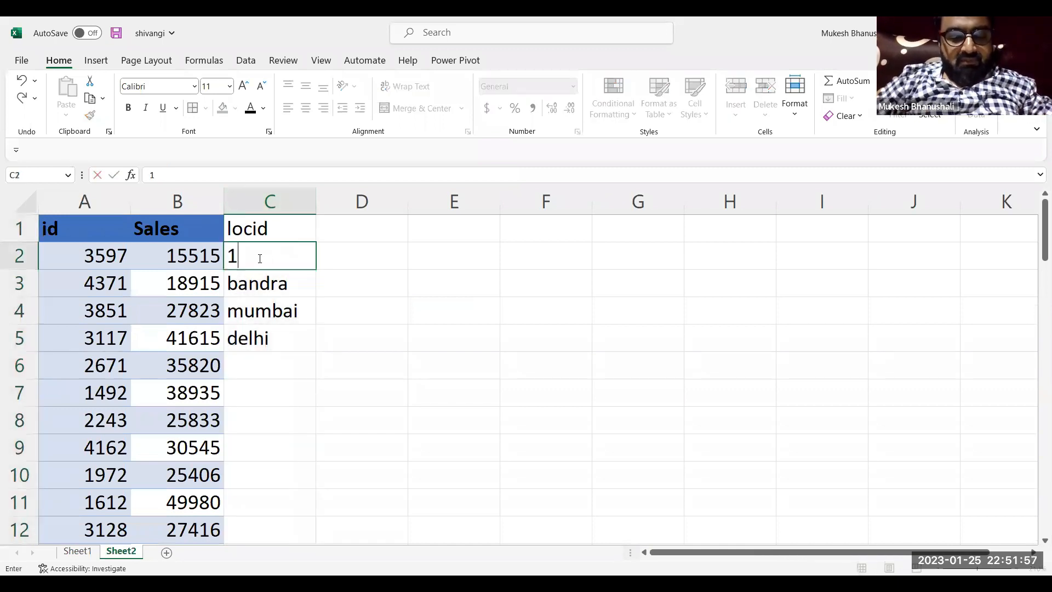
{"action": "key", "text": "Return"}
{"action": "type", "text": "2"}
{"action": "key", "text": "Return"}
{"action": "type", "text": "3"}
{"action": "key", "text": "Return"}
{"action": "type", "text": "4"}
{"action": "key", "text": "Return"}
{"action": "type", "text": "5"}
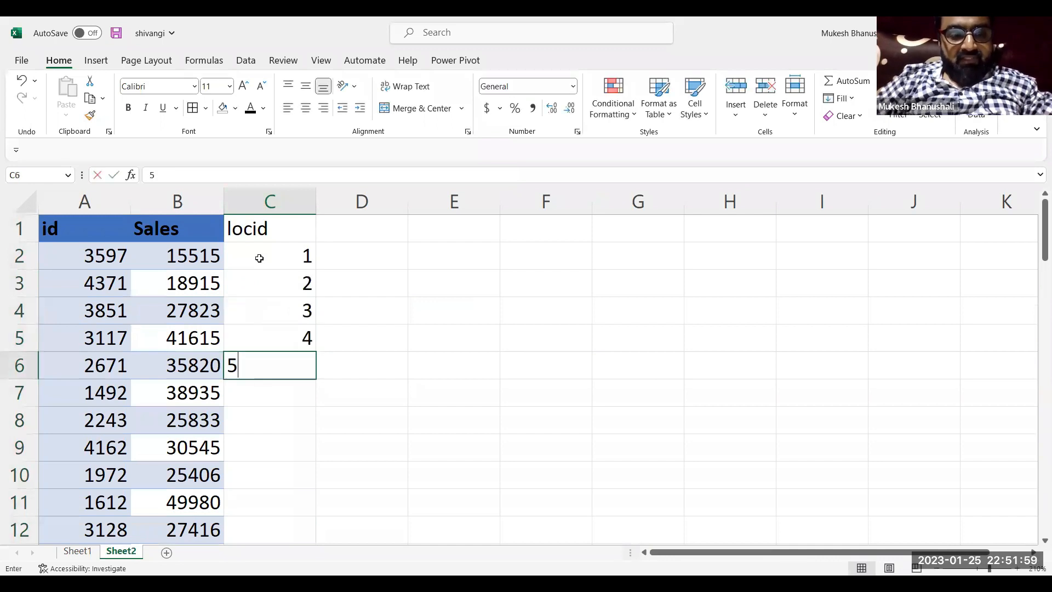
{"action": "key", "text": "Return"}
Copy the whole locid column of Sheet2 into column A of a new sheet
{"action": "left_click", "coordinate": [275, 206]}
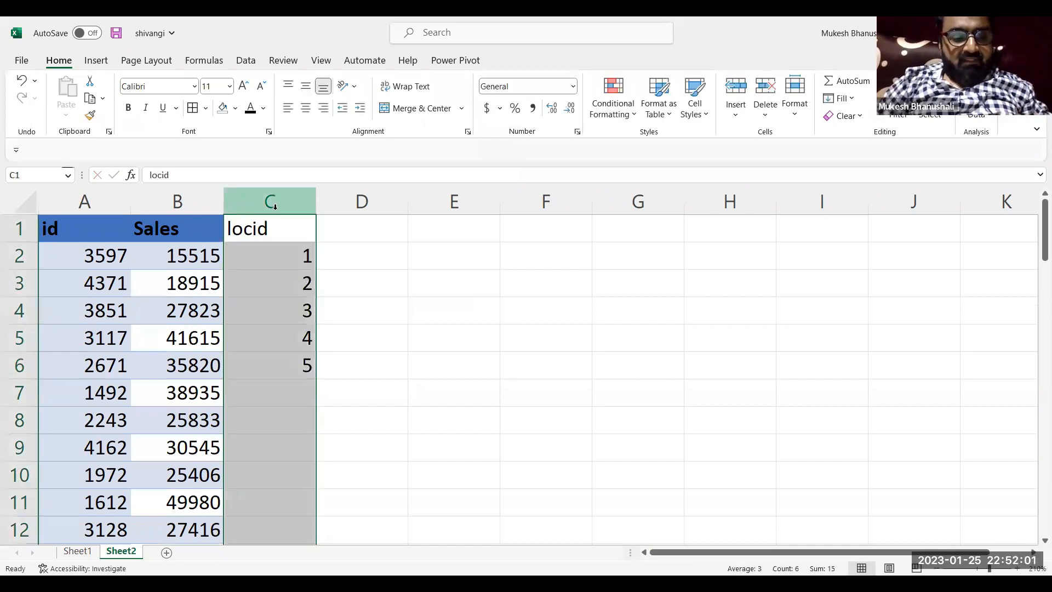
{"action": "key", "text": "ctrl+c"}
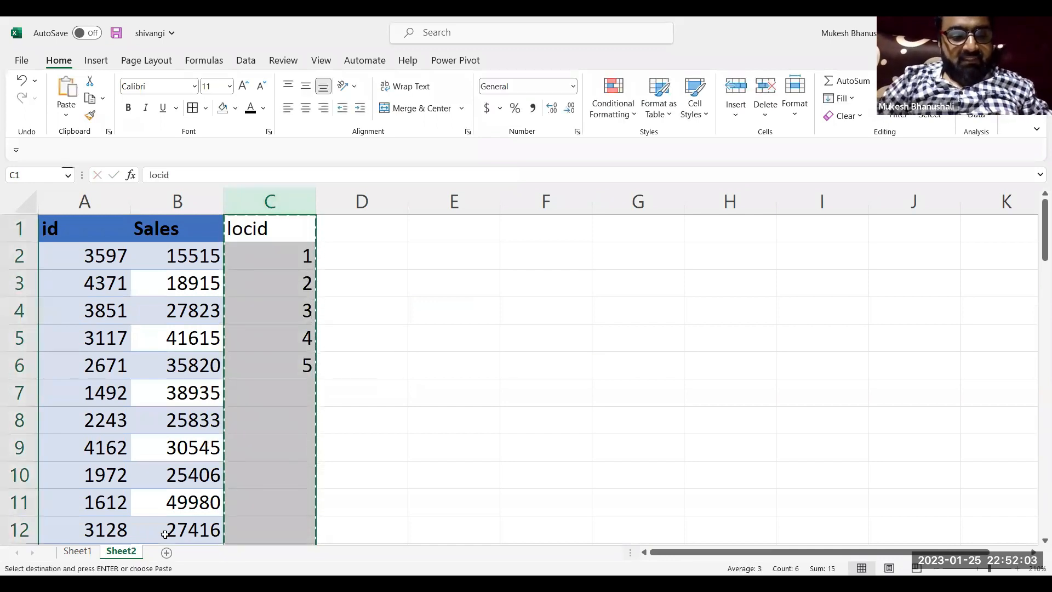
{"action": "left_click", "coordinate": [167, 552]}
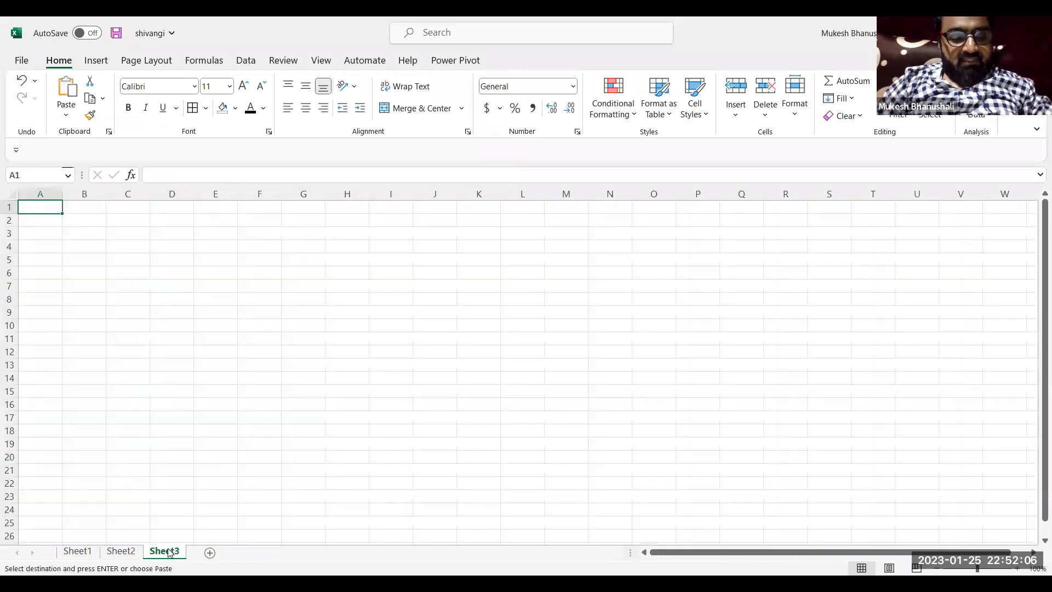
{"action": "key", "text": "ctrl+v"}
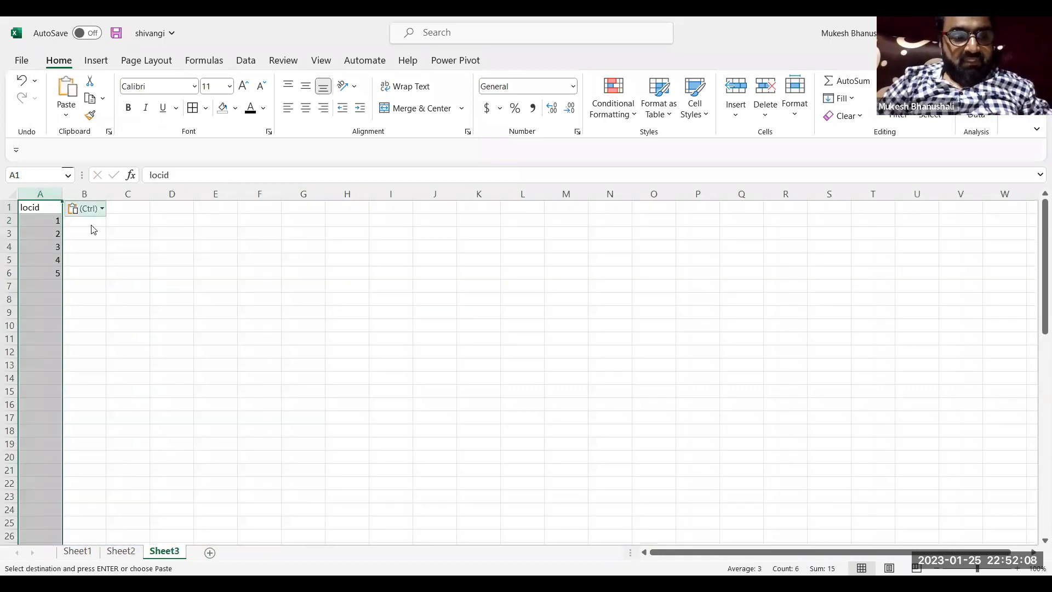
{"action": "left_click", "coordinate": [102, 210]}
{"action": "left_click", "coordinate": [103, 211]}
Add a "Loc" column in B1:B6 of Sheet3 with bandra, delhi, chennai, up and mp beside ids 1 to 5
{"action": "left_click", "coordinate": [104, 234]}
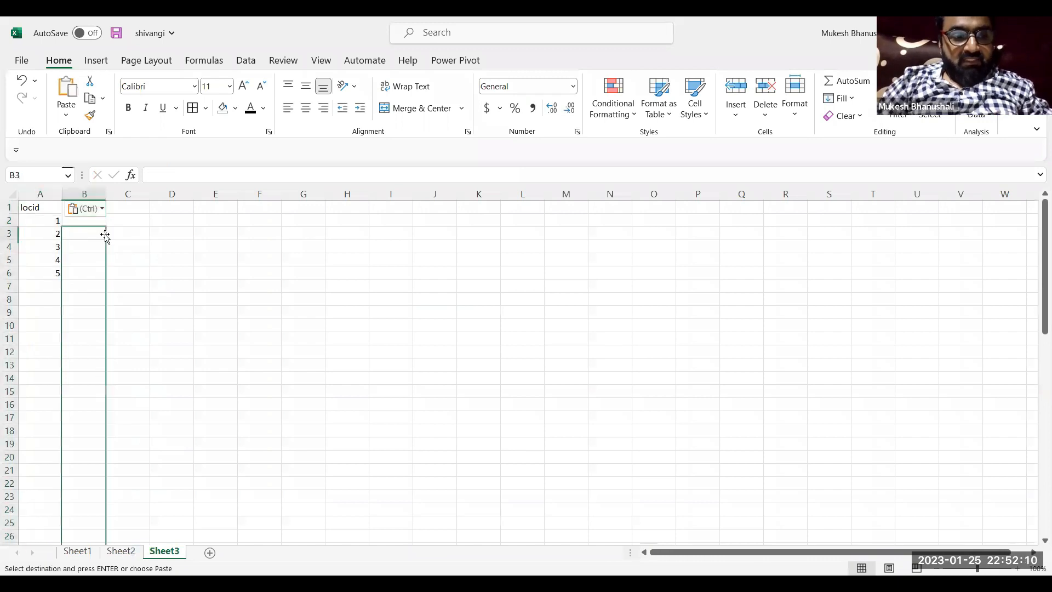
{"action": "key", "text": "Up"}
{"action": "key", "text": "Up"}
{"action": "type", "text": "Loc"}
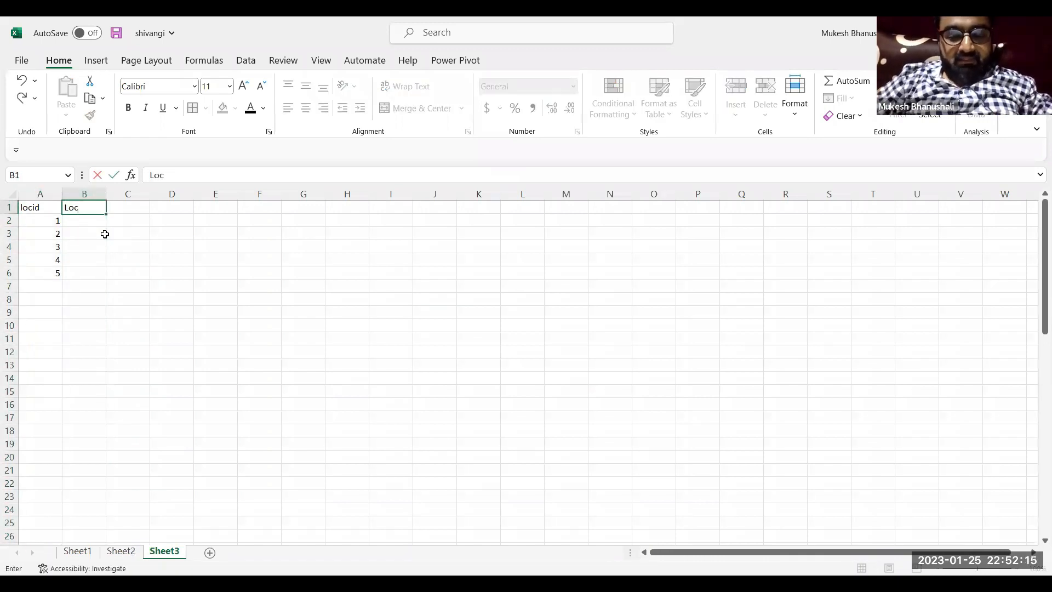
{"action": "key", "text": "Return"}
{"action": "type", "text": "bandra"}
{"action": "key", "text": "Return"}
{"action": "type", "text": "delhi"}
{"action": "key", "text": "Return"}
{"action": "type", "text": "chennai"}
{"action": "key", "text": "Return"}
{"action": "type", "text": "up"}
{"action": "key", "text": "Return"}
{"action": "type", "text": "mp"}
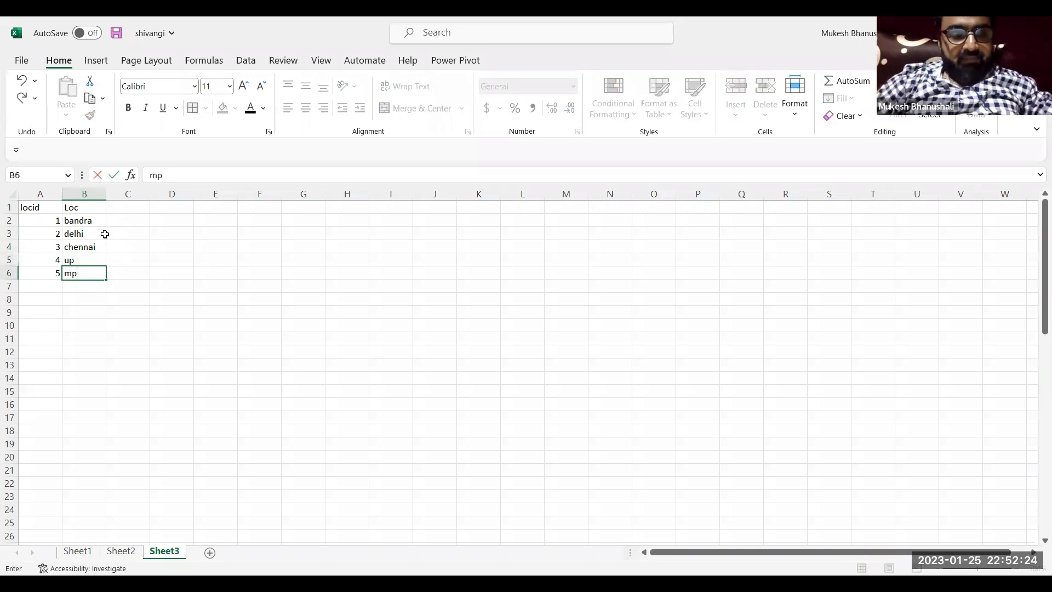
{"action": "key", "text": "Return"}
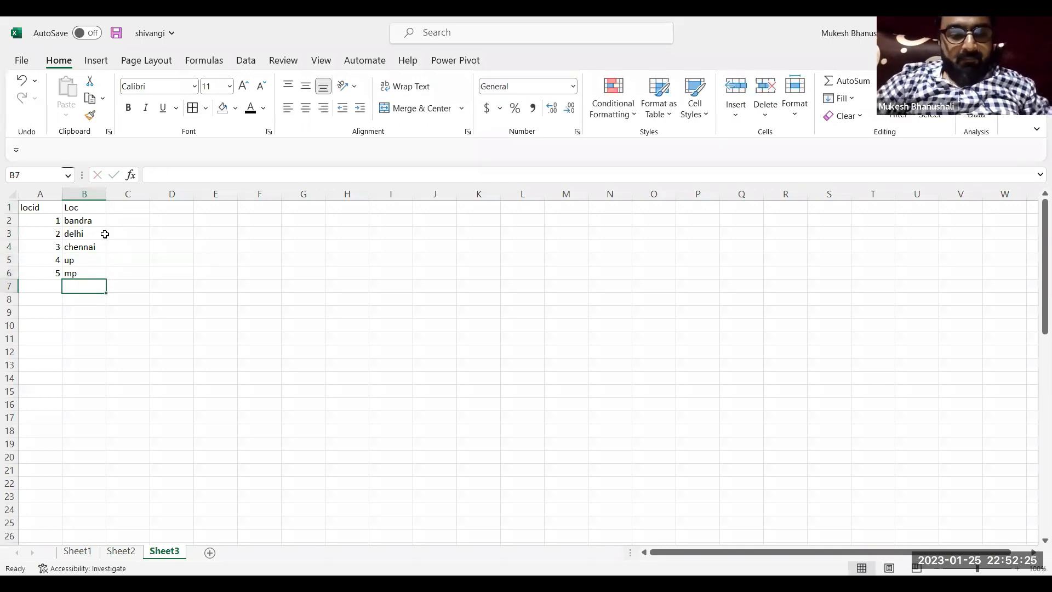
Delete the LOCATION column from the table in Sheet1
{"action": "left_click", "coordinate": [77, 550]}
{"action": "left_click", "coordinate": [512, 252]}
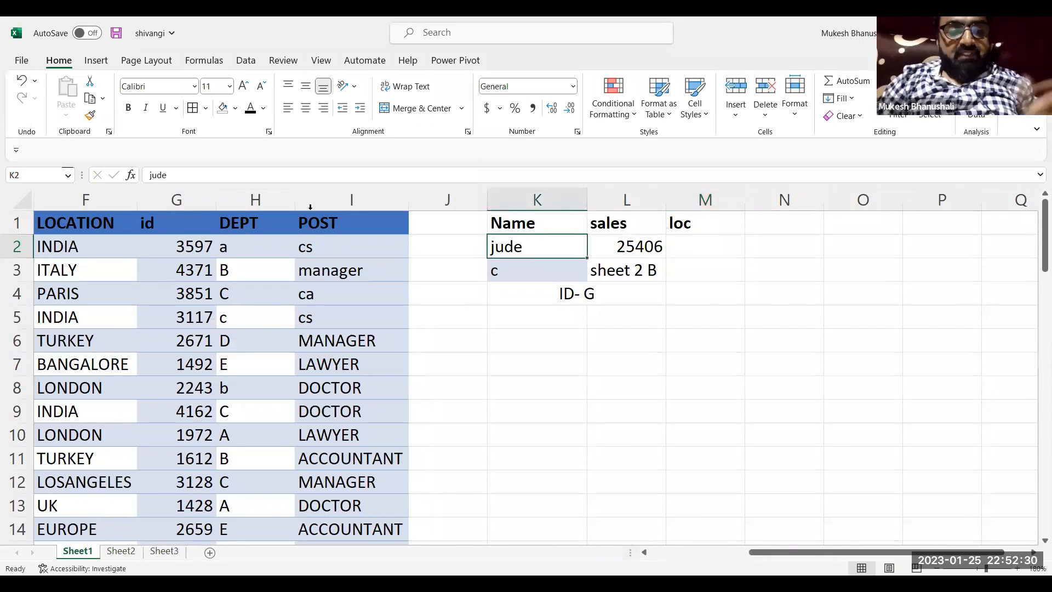
{"action": "left_click", "coordinate": [101, 203]}
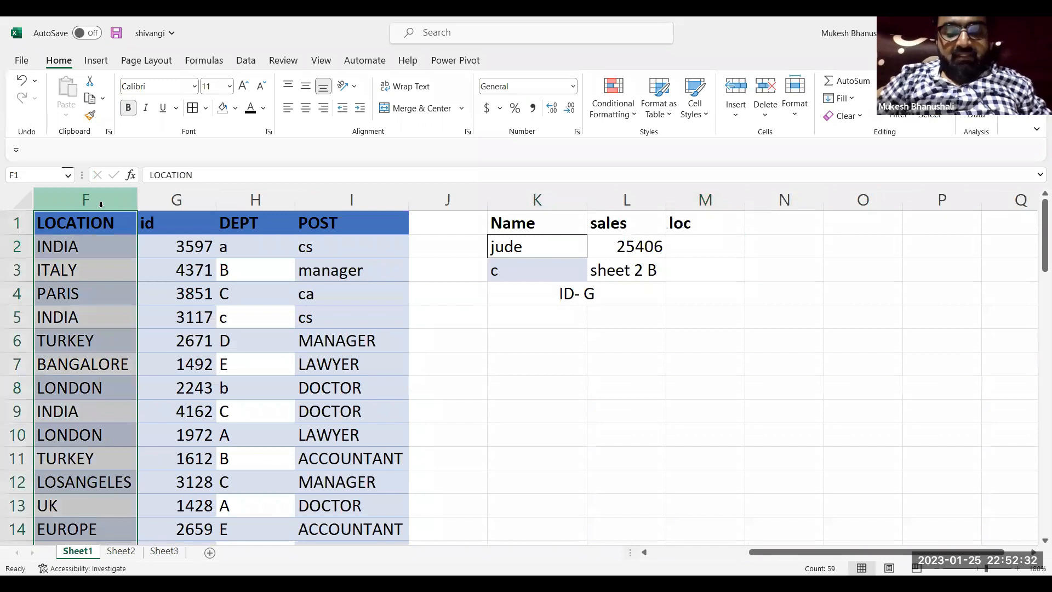
{"action": "key", "text": "ctrl+minus"}
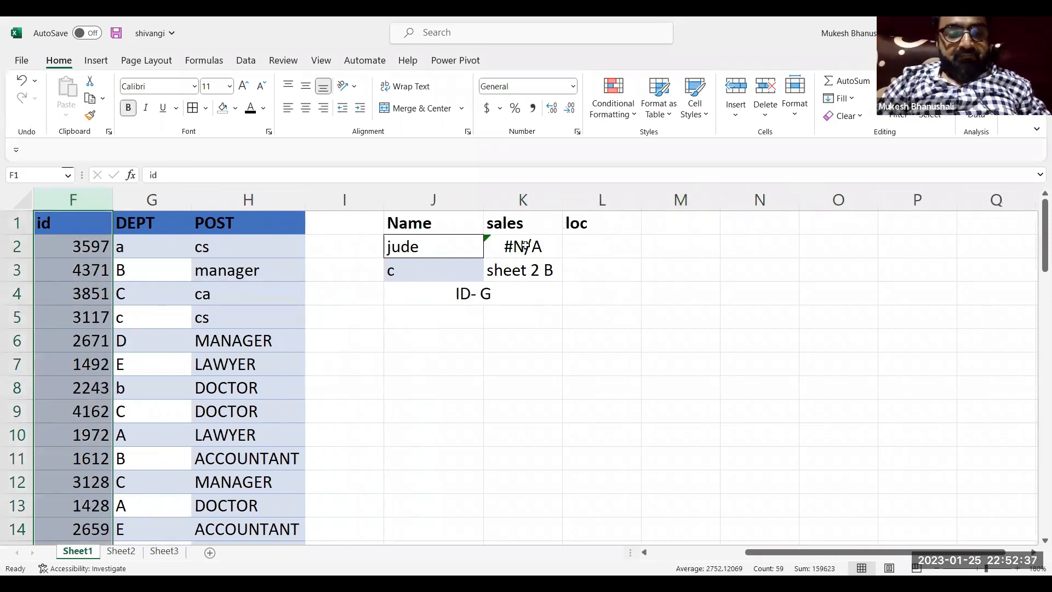
Set the inner VLOOKUP's column index to 4 in the sales formula in K2
{"action": "double_click", "coordinate": [525, 246]}
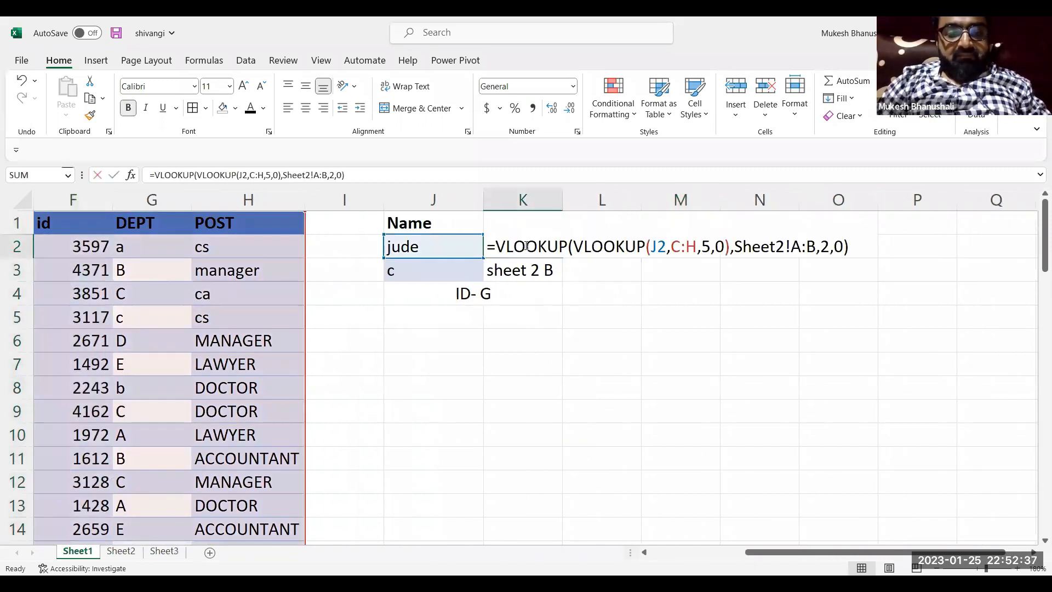
{"action": "double_click", "coordinate": [705, 251]}
{"action": "type", "text": "4"}
{"action": "key", "text": "Return"}
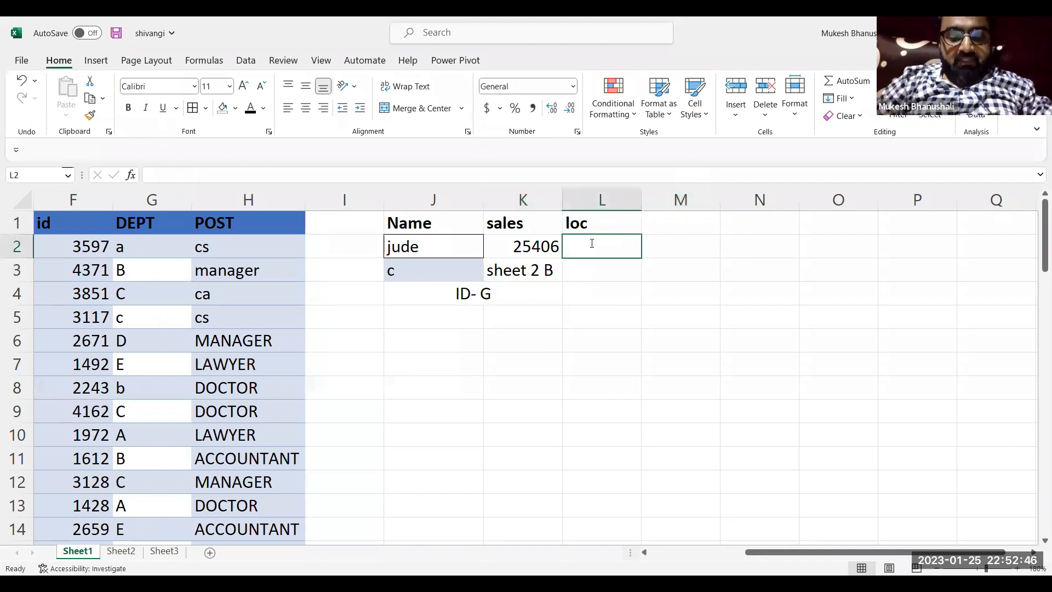
Start three nested VLOOKUPs in L2, with the innermost looking up J2 in C:F, column 4, exact match 0
{"action": "type", "text": "=vloo"}
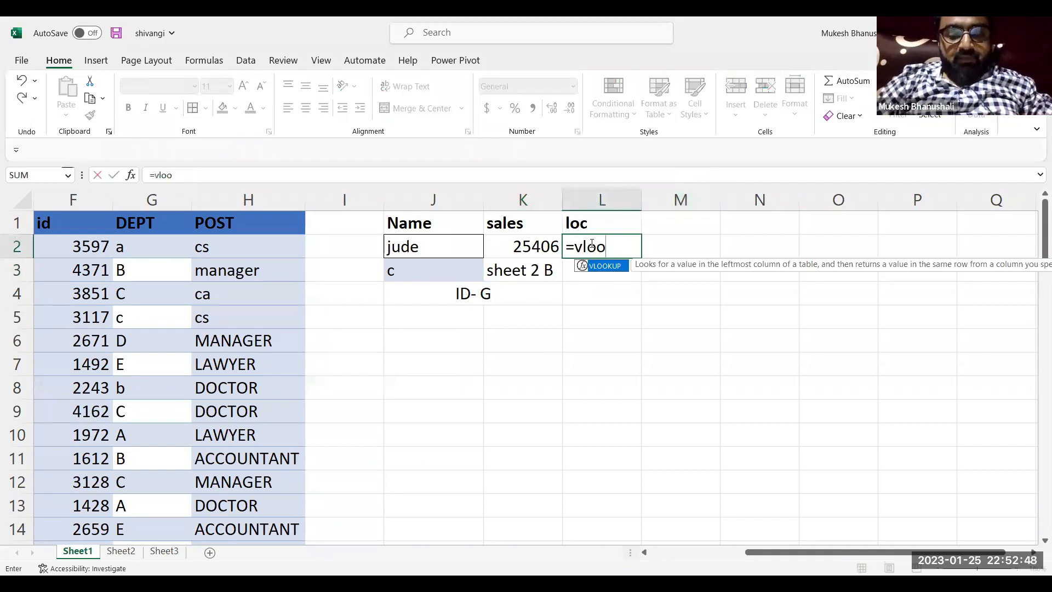
{"action": "key", "text": "Tab"}
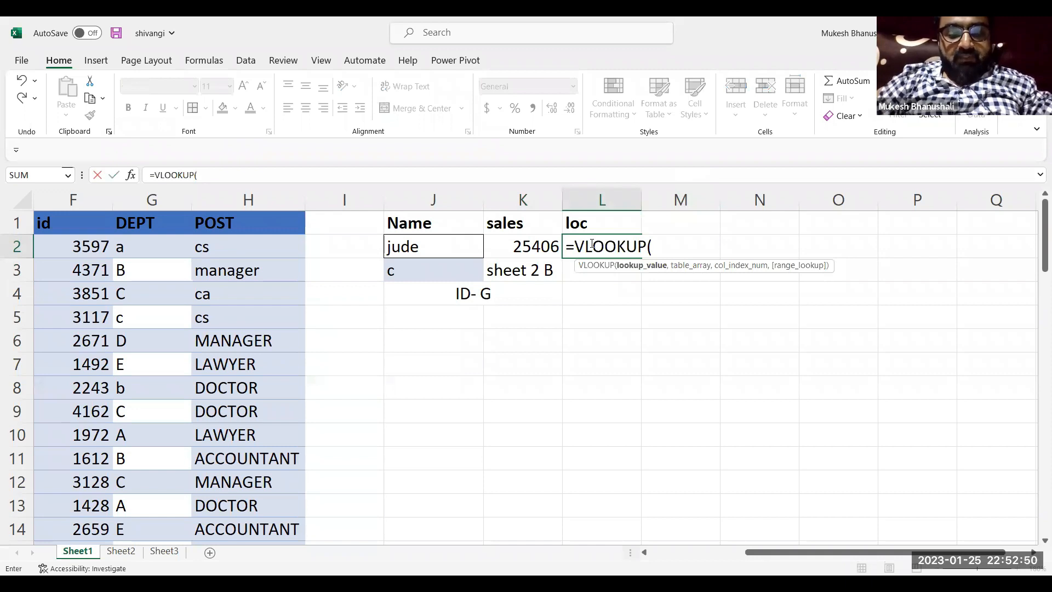
{"action": "type", "text": "VLOOKUP(VLOOKUP(VLOOKUP("}
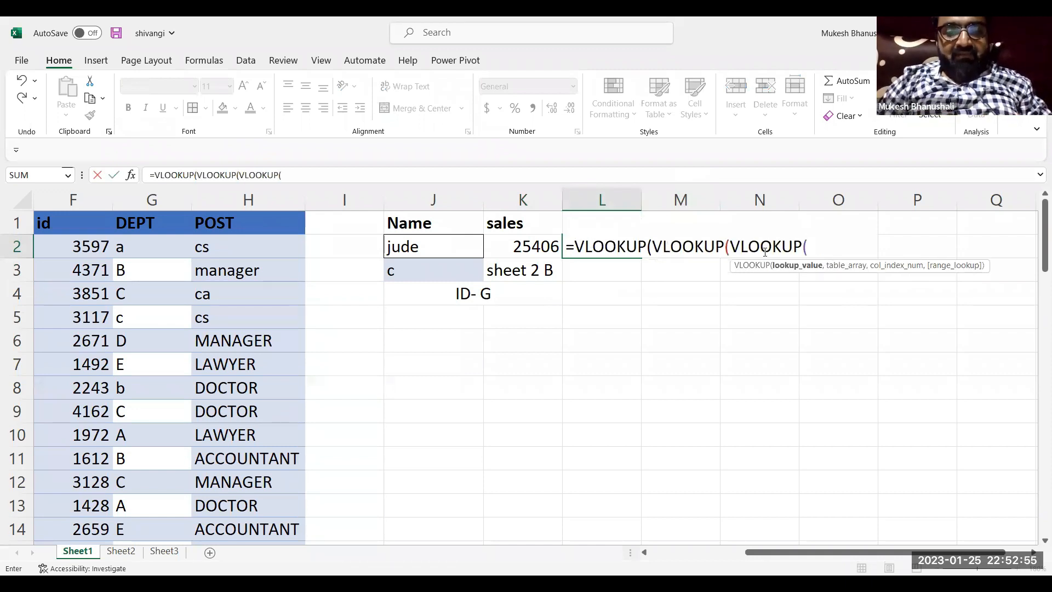
{"action": "left_click", "coordinate": [442, 248]}
{"action": "type", "text": ",c:"}
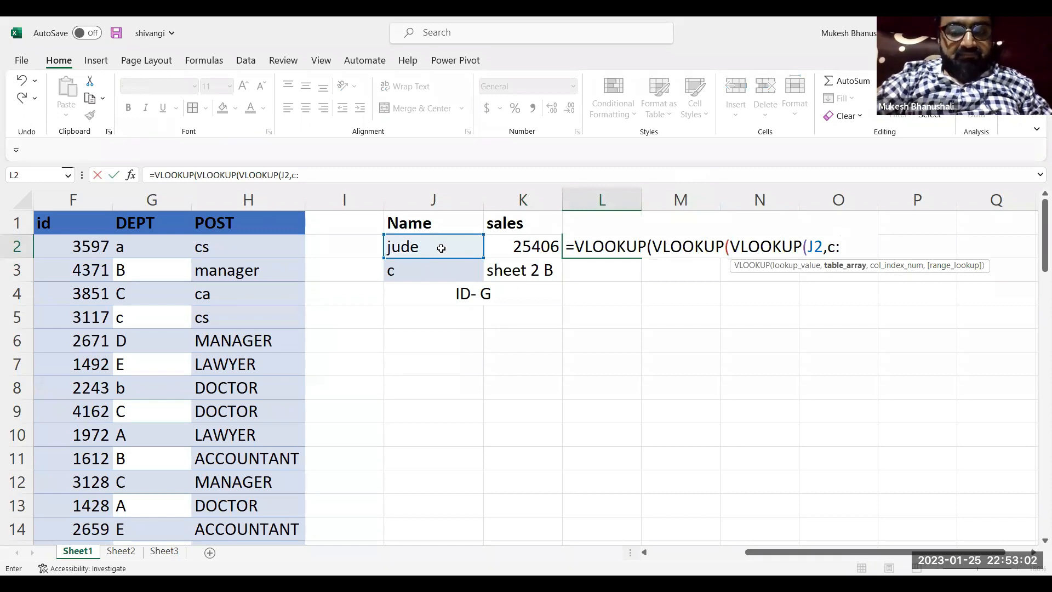
{"action": "type", "text": "f,"}
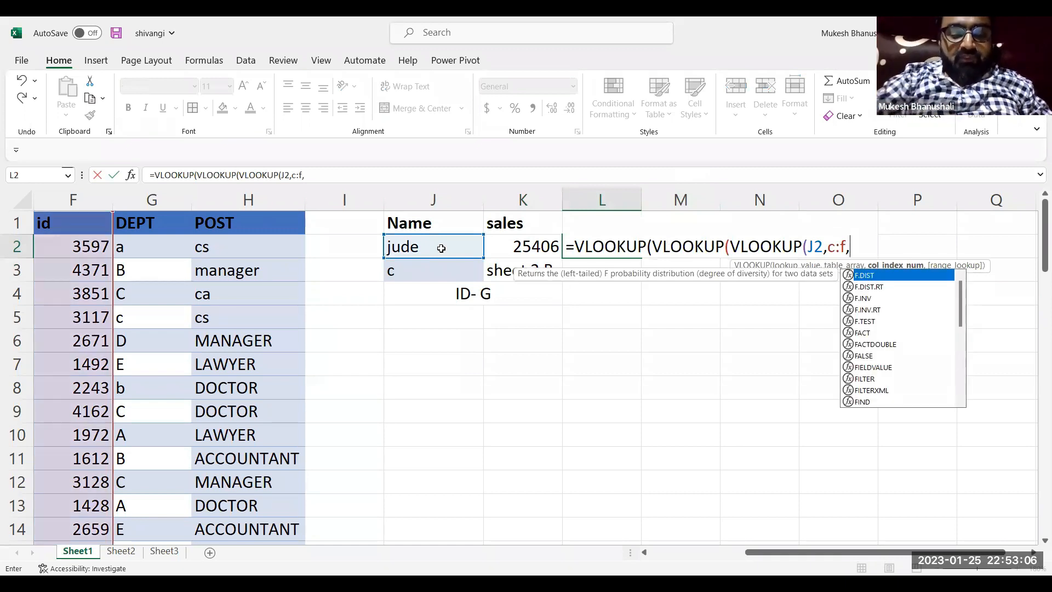
{"action": "type", "text": "4,0"}
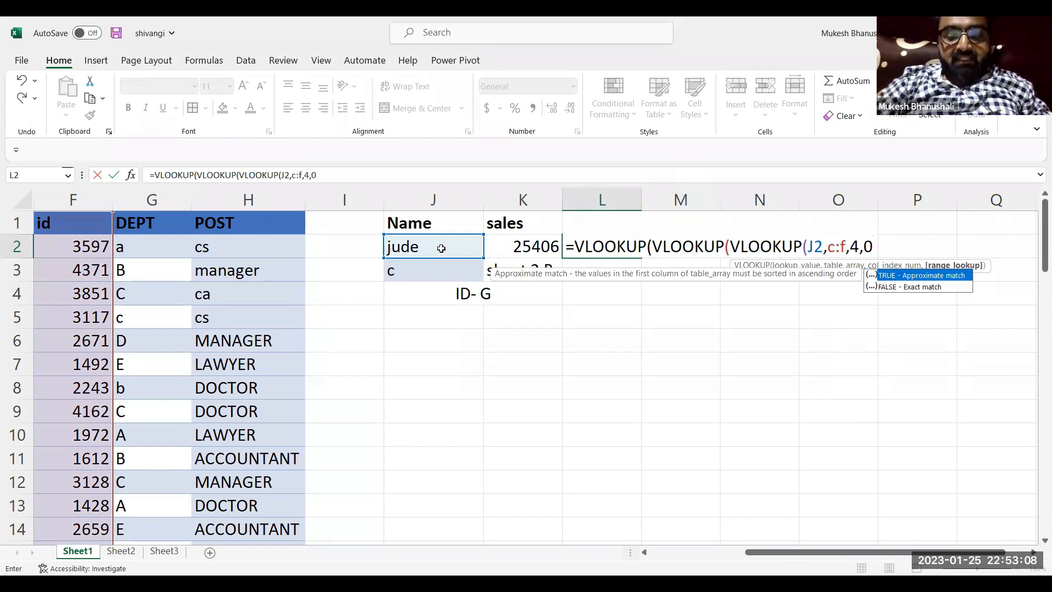
{"action": "type", "text": ")"}
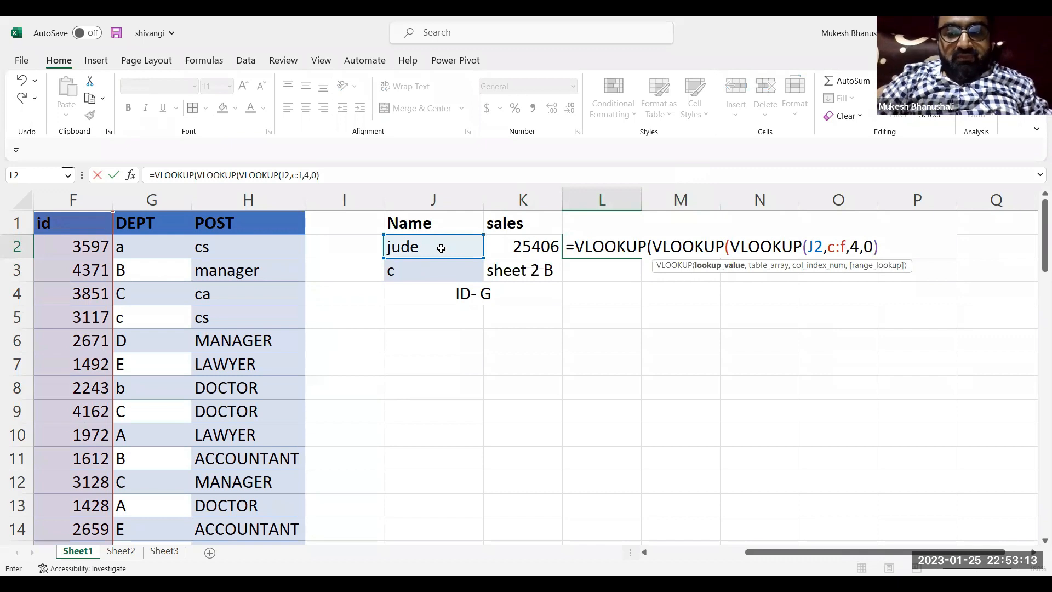
{"action": "type", "text": ","}
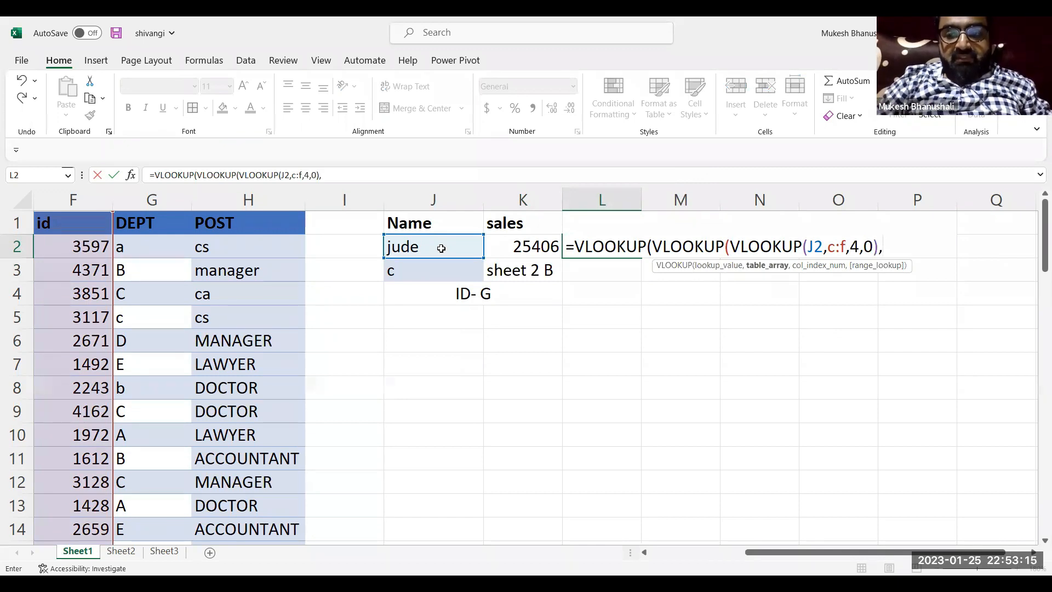
Complete the middle VLOOKUP in L2 with table Sheet2!A:C, column index 3 and exact match 0
{"action": "key", "text": "BackSpace"}
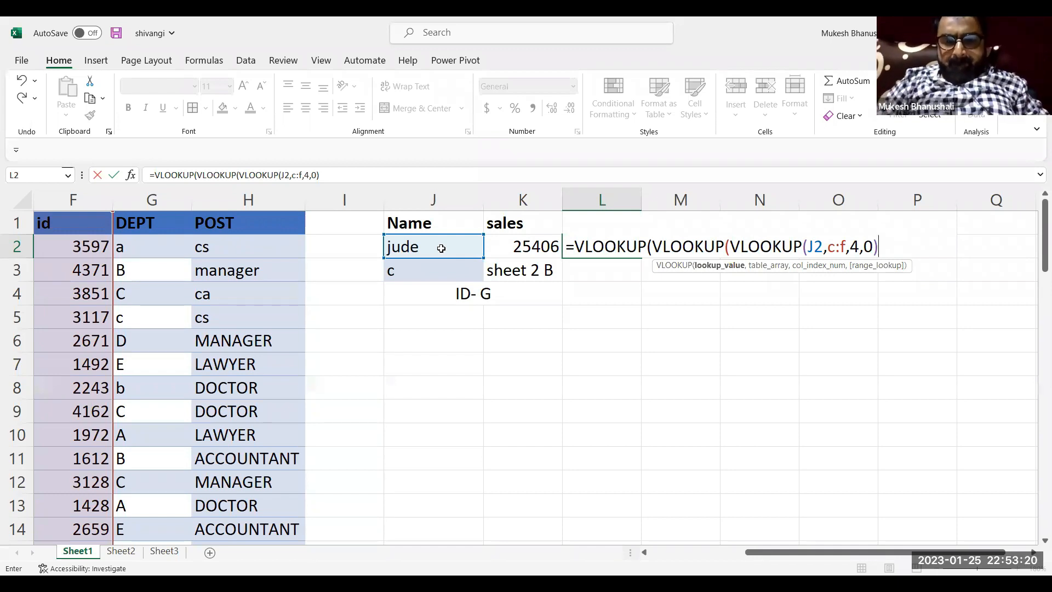
{"action": "type", "text": ","}
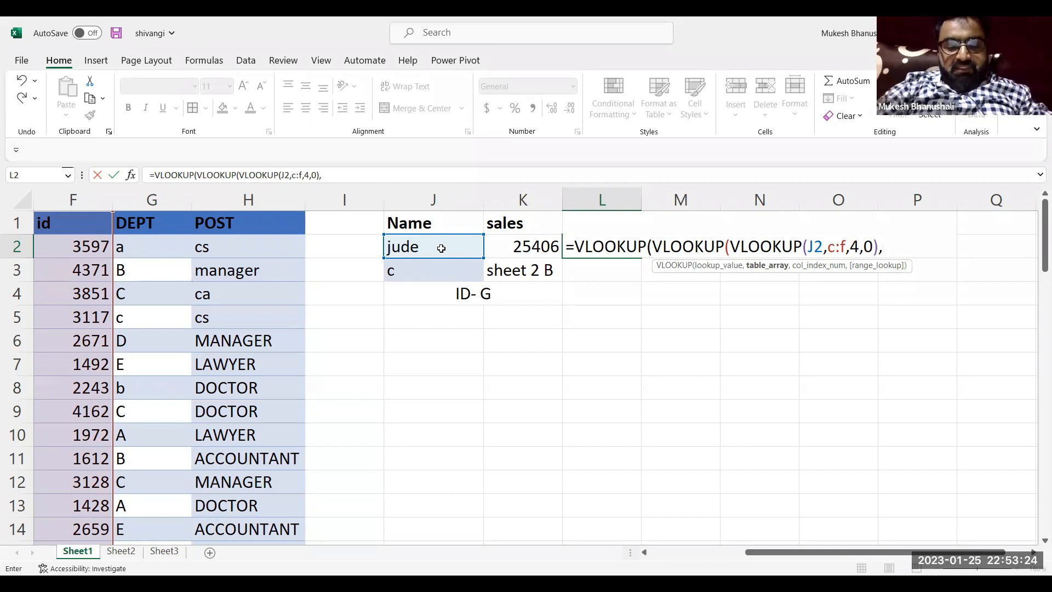
{"action": "type", "text": "sheet2"}
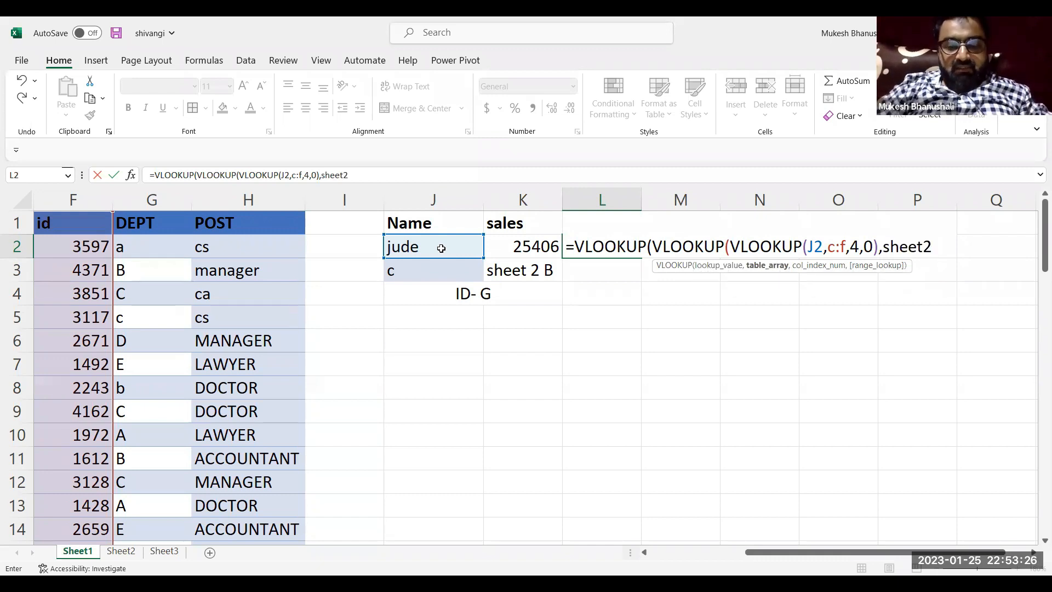
{"action": "type", "text": "!a:"}
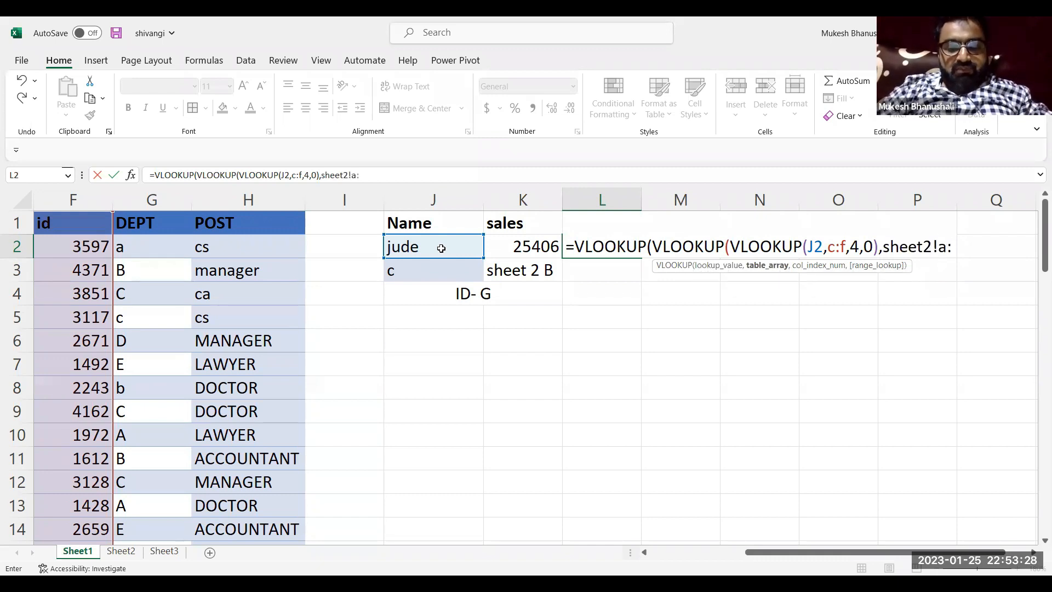
{"action": "type", "text": "c"}
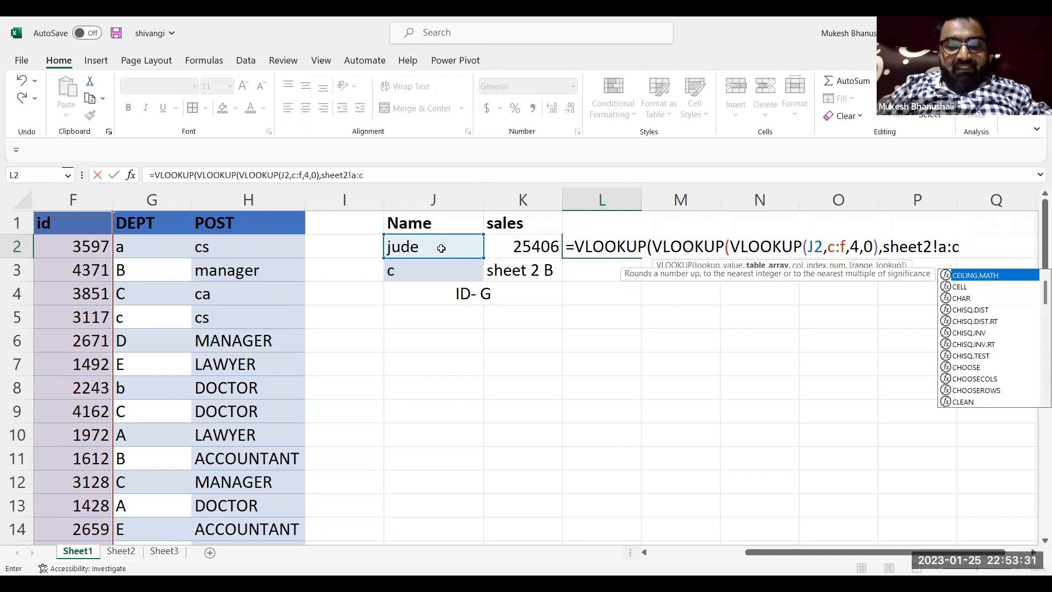
{"action": "type", "text": ",3"}
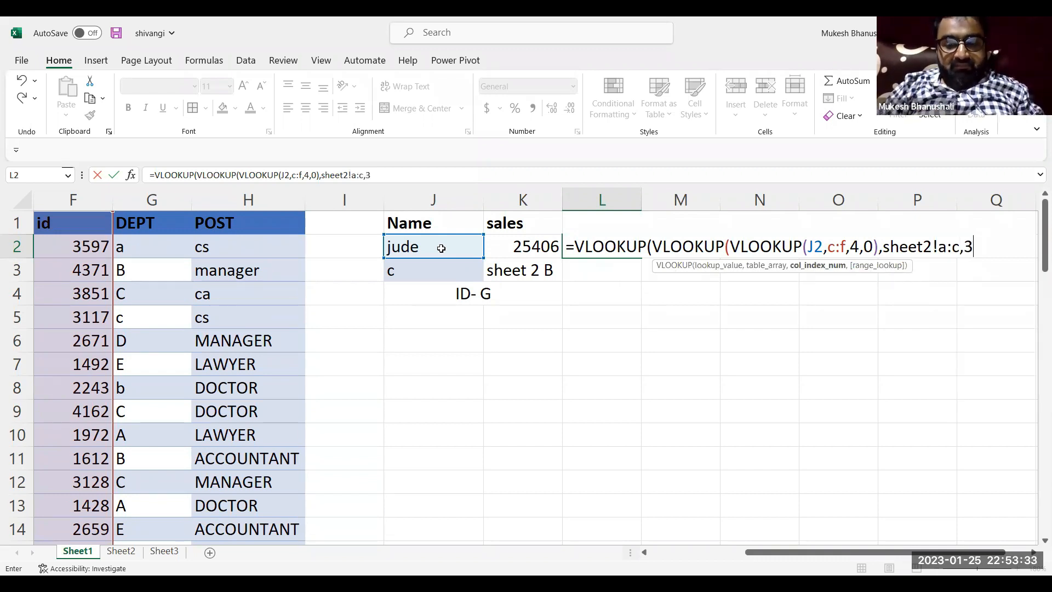
{"action": "type", "text": ",0"}
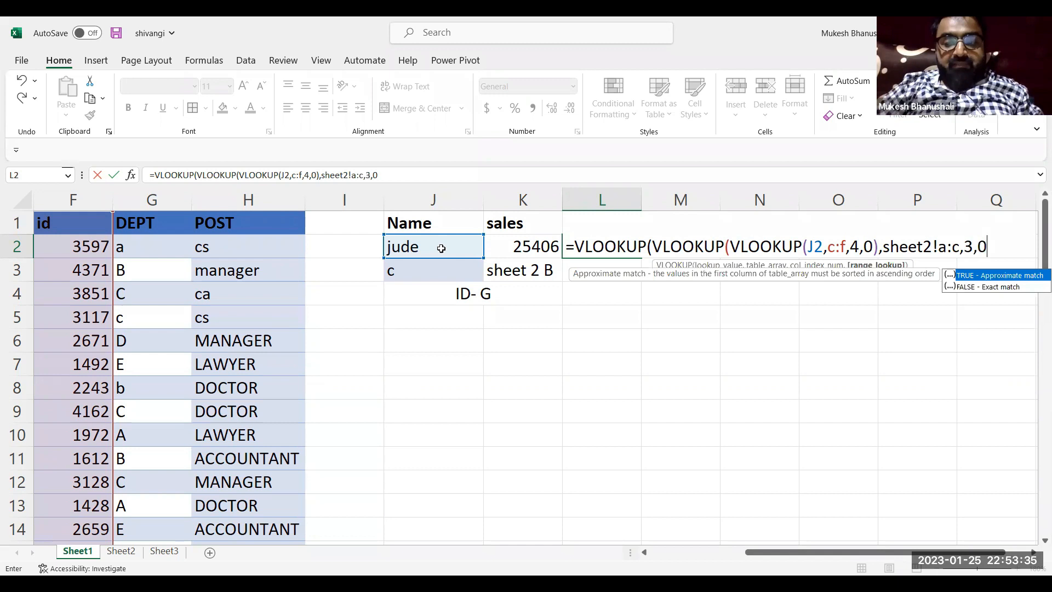
{"action": "type", "text": ")"}
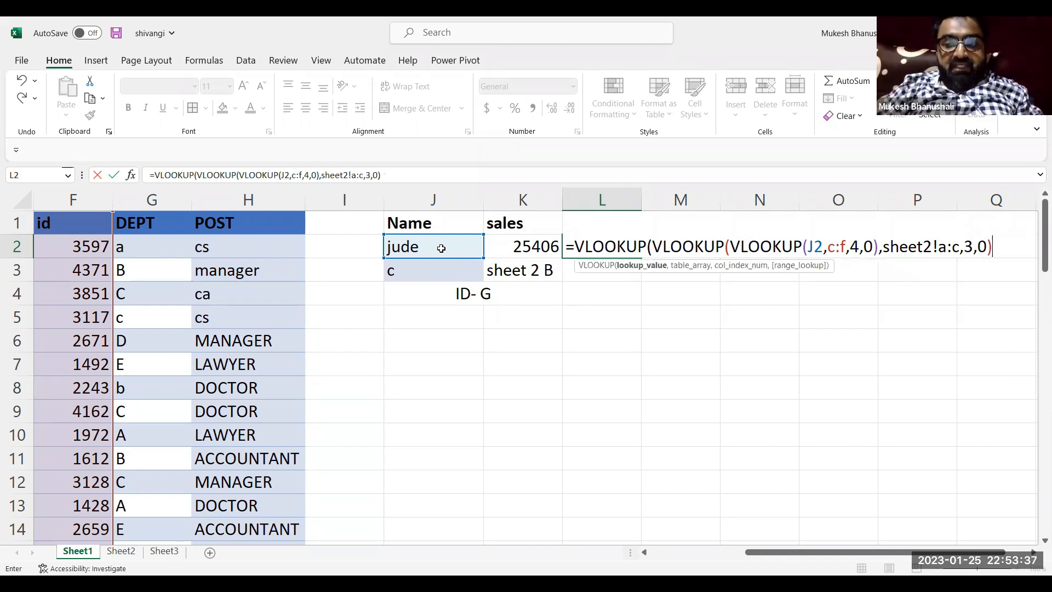
{"action": "type", "text": ","}
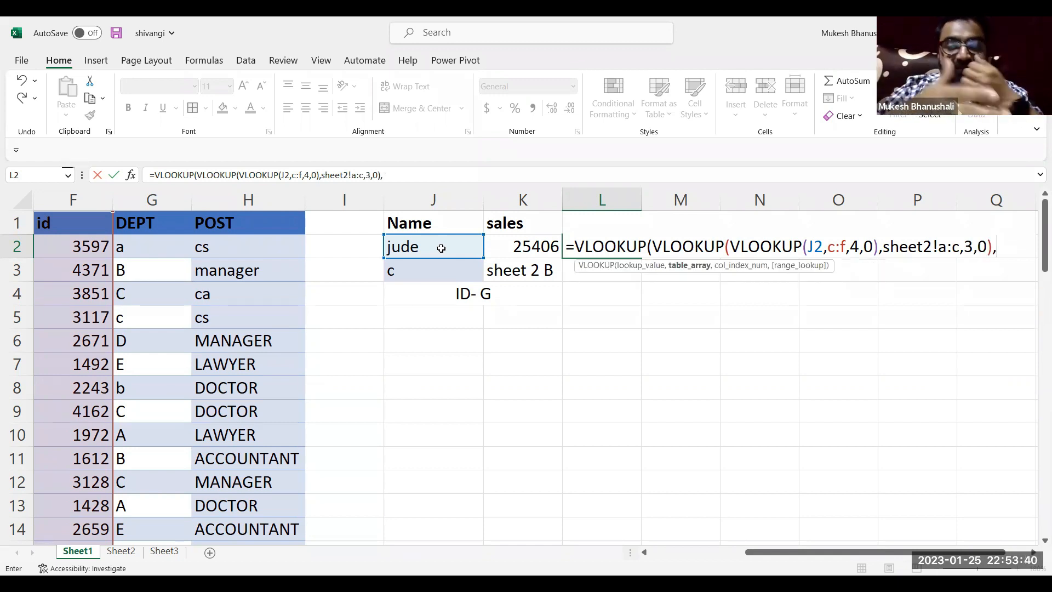
{"action": "type", "text": "sheet3"}
{"action": "type", "text": "!a:"}
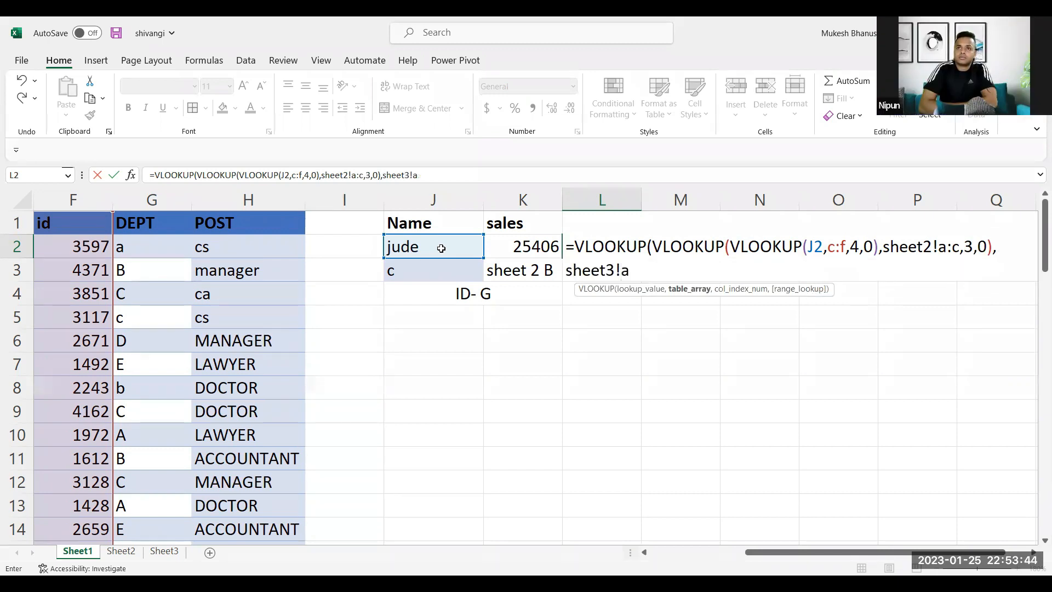
{"action": "type", "text": "b,2,0"}
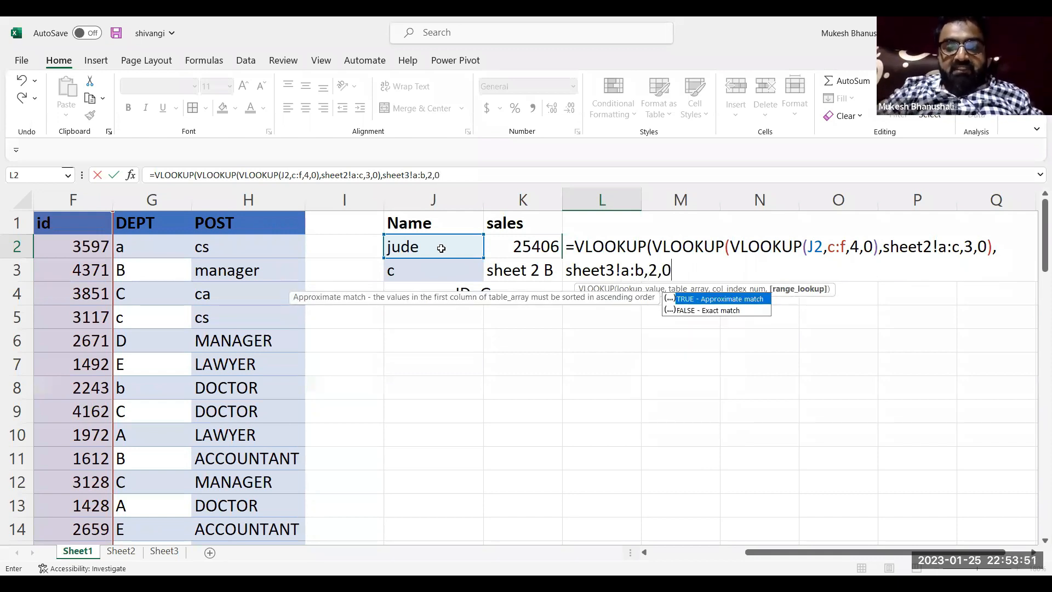
Finish the outer VLOOKUP in L2 with table Sheet3!A:B, column index 2 and exact match 0, and enter the formula
{"action": "key", "text": "Return"}
Test the sales and loc lookups by entering two other people's first names, one after the other, in J2
{"action": "left_click", "coordinate": [428, 248]}
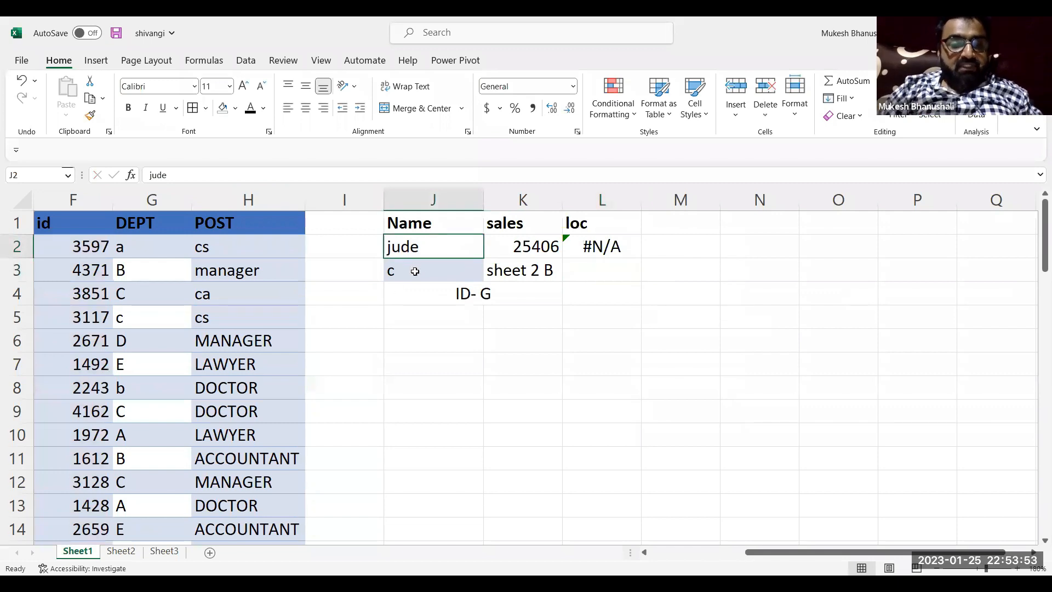
{"action": "type", "text": "rahul"}
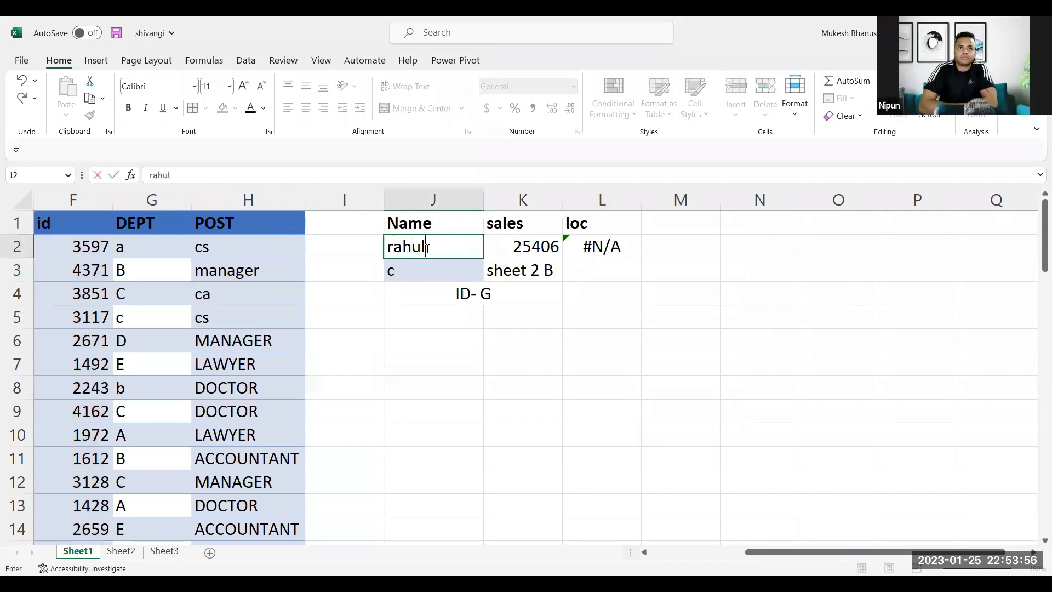
{"action": "key", "text": "Return"}
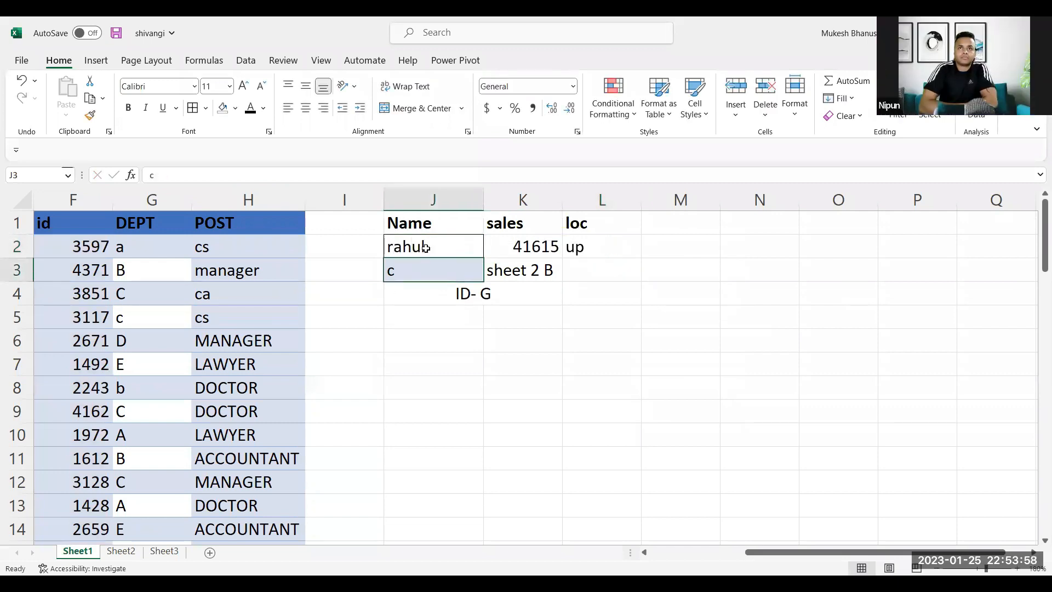
{"action": "left_click", "coordinate": [416, 250]}
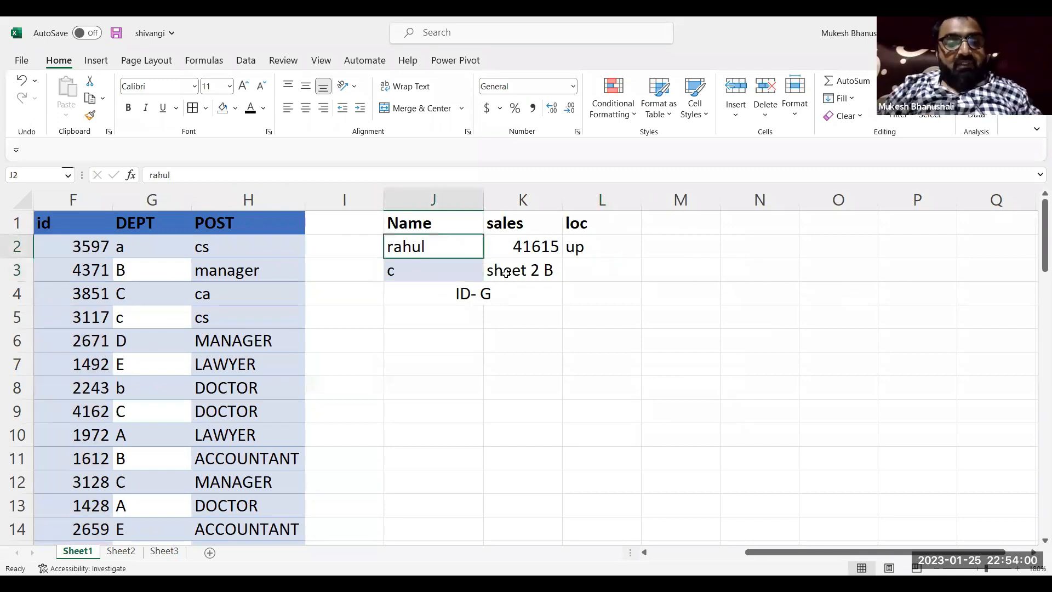
{"action": "left_click", "coordinate": [591, 251]}
{"action": "left_click", "coordinate": [461, 248]}
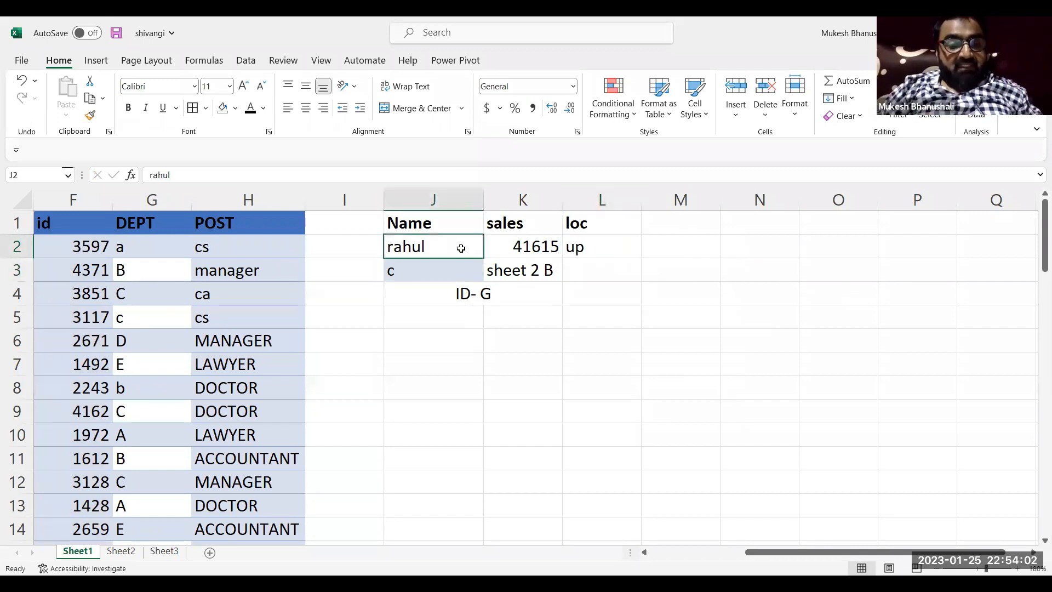
{"action": "type", "text": "shivangi"}
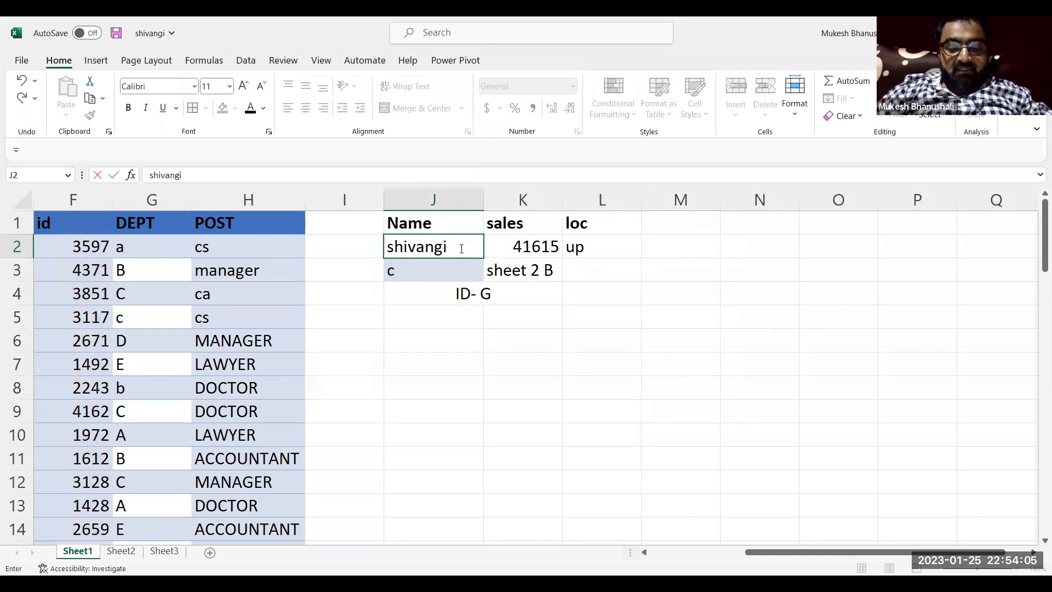
{"action": "key", "text": "Return"}
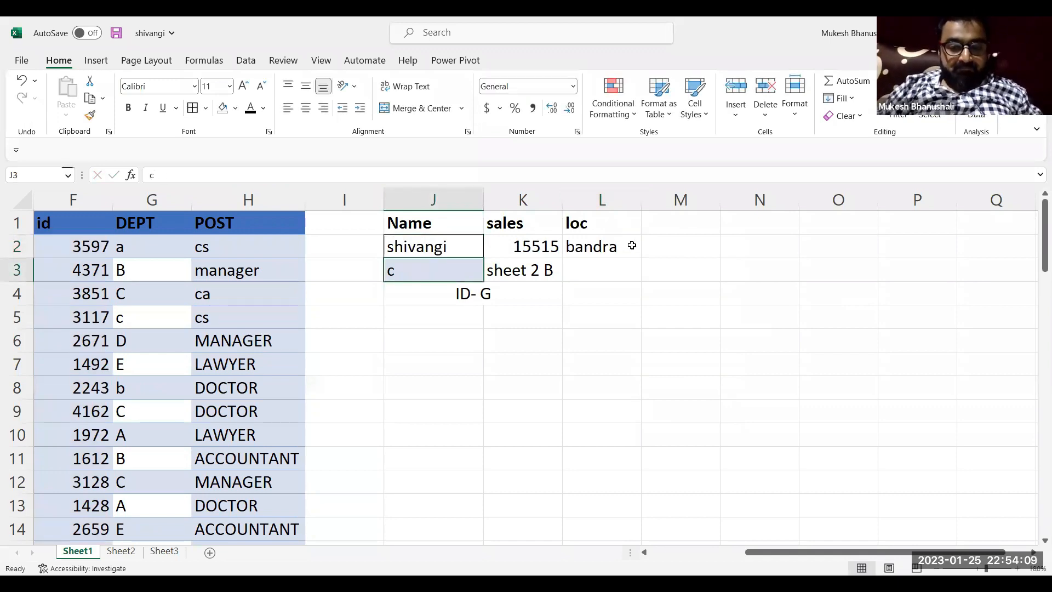
Evaluate the innermost VLOOKUP(J2,C:F,4,0) in place inside the L2 formula and restore its original text
{"action": "double_click", "coordinate": [615, 246]}
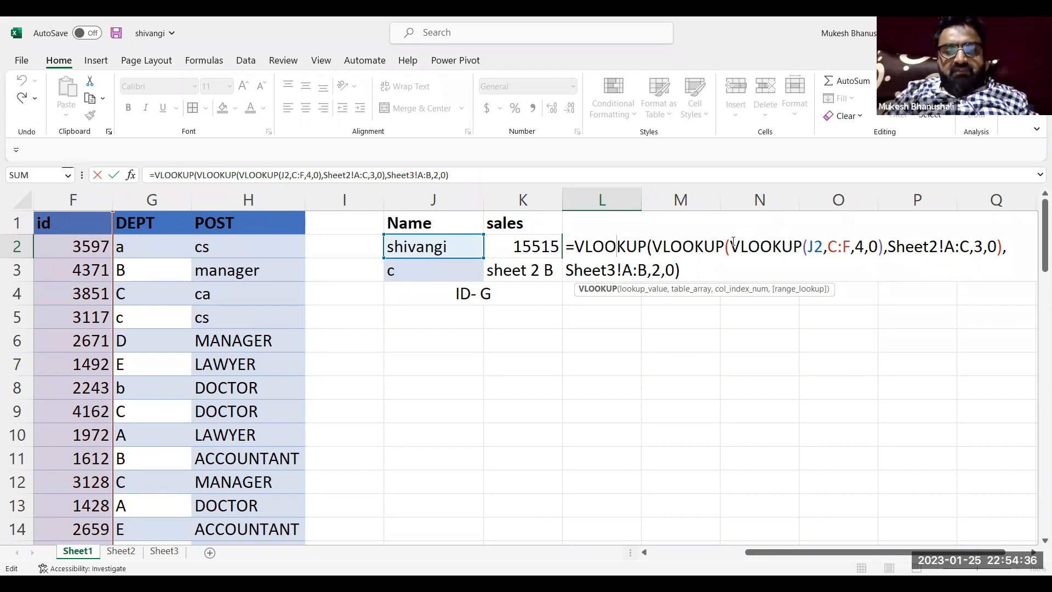
{"action": "left_click_drag", "start_coordinate": [733, 242], "coordinate": [885, 251]}
{"action": "key", "text": "ctrl+c"}
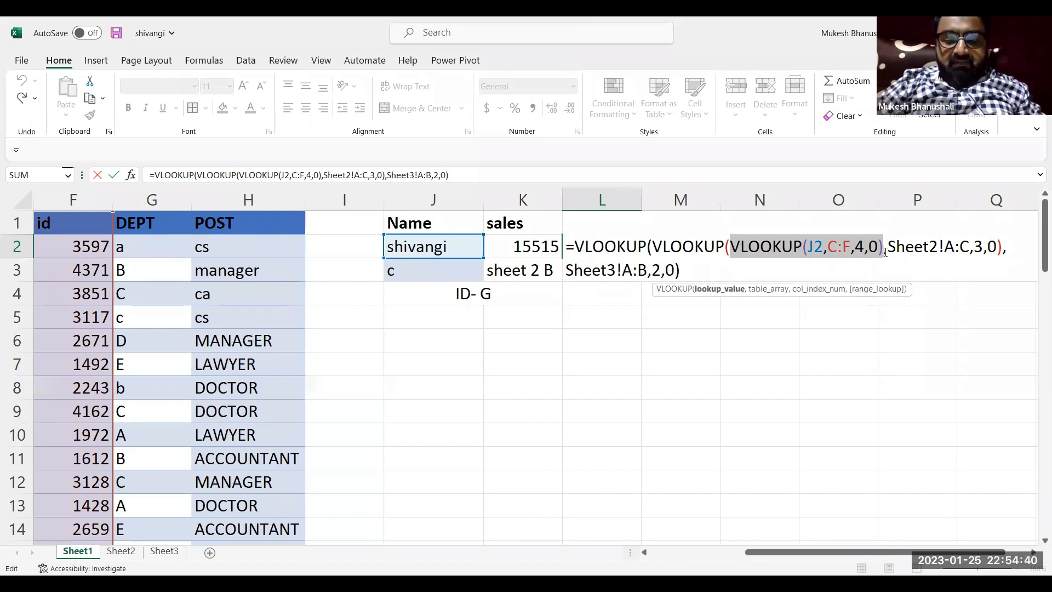
{"action": "key", "text": "F9"}
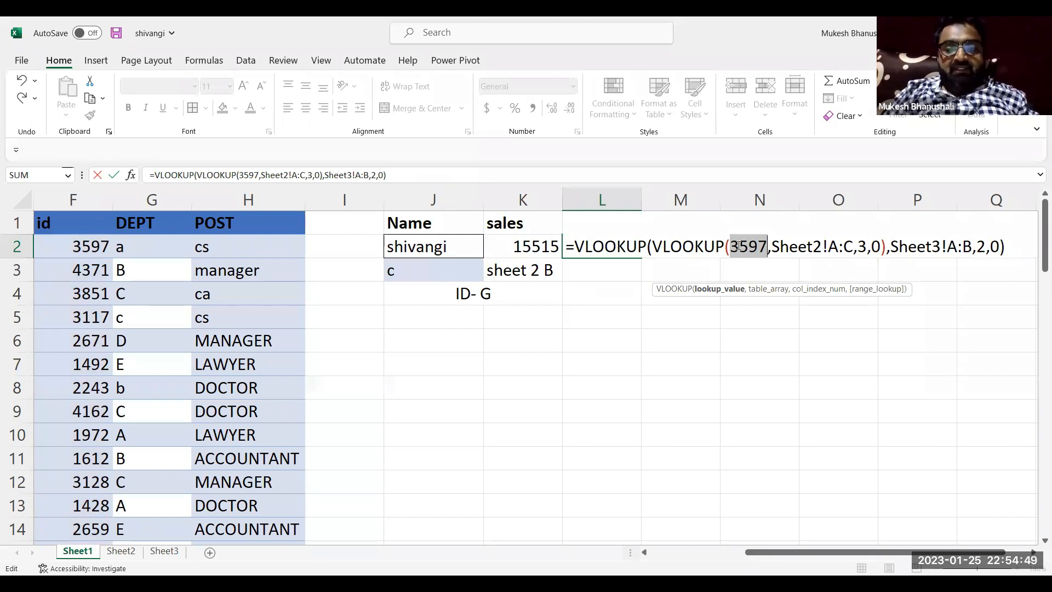
{"action": "key", "text": "ctrl+v"}
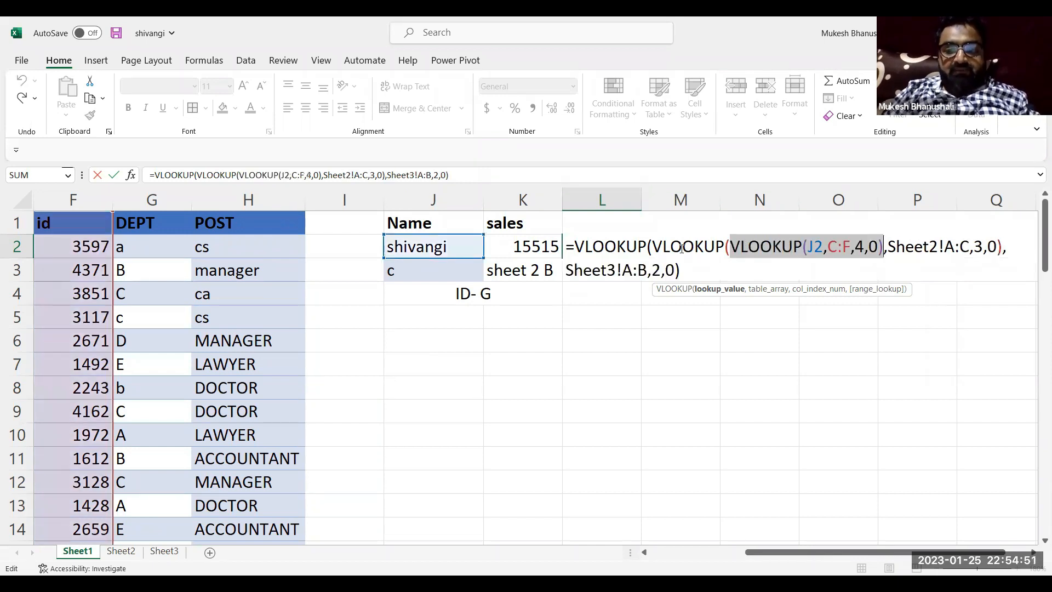
Evaluate the nested Sheet2!A:C VLOOKUP part of the L2 formula in place and restore the original expression
{"action": "left_click_drag", "start_coordinate": [655, 246], "coordinate": [1003, 233]}
{"action": "key", "text": "ctrl+c"}
{"action": "key", "text": "F9"}
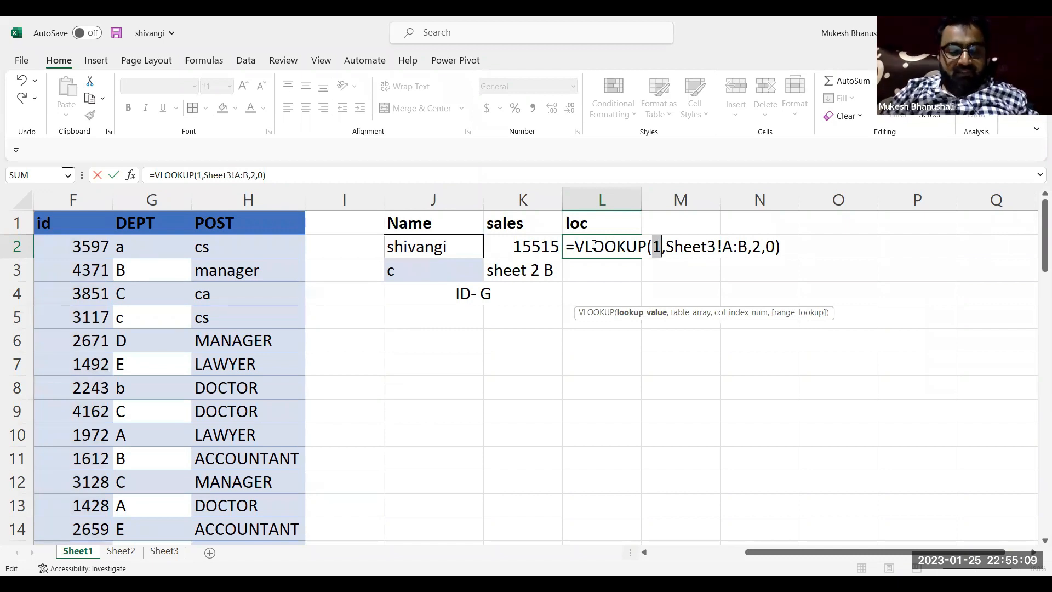
{"action": "key", "text": "ctrl+v"}
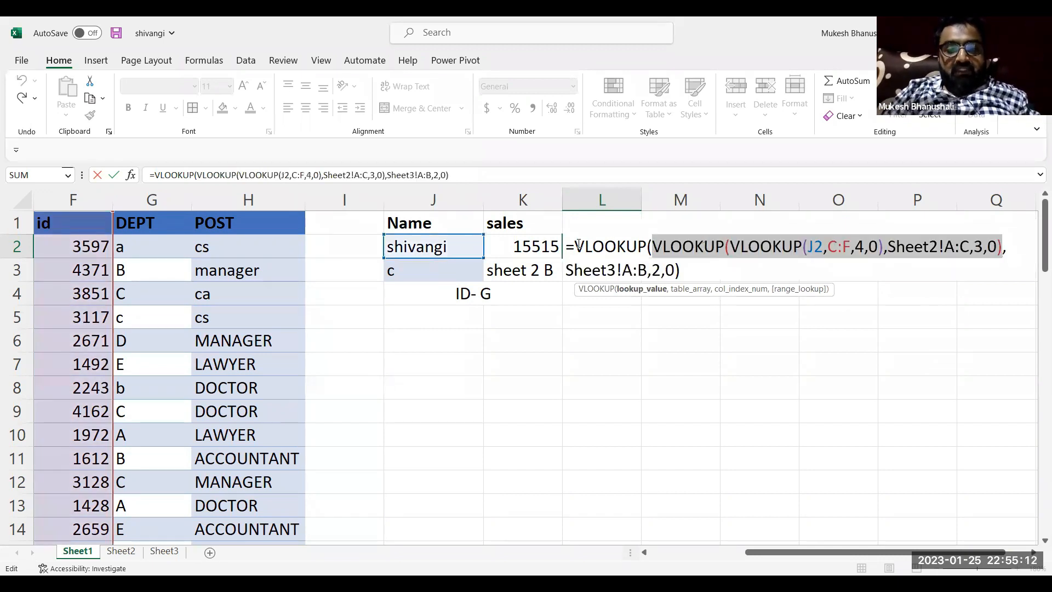
Evaluate the entire three-level VLOOKUP expression of the L2 formula in place
{"action": "left_click_drag", "start_coordinate": [577, 244], "coordinate": [686, 268]}
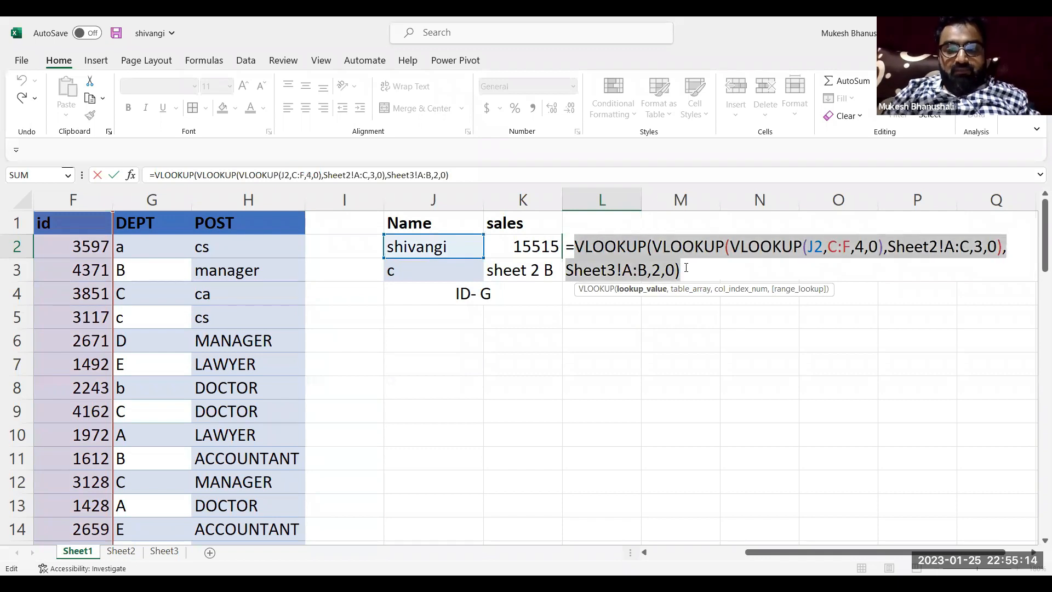